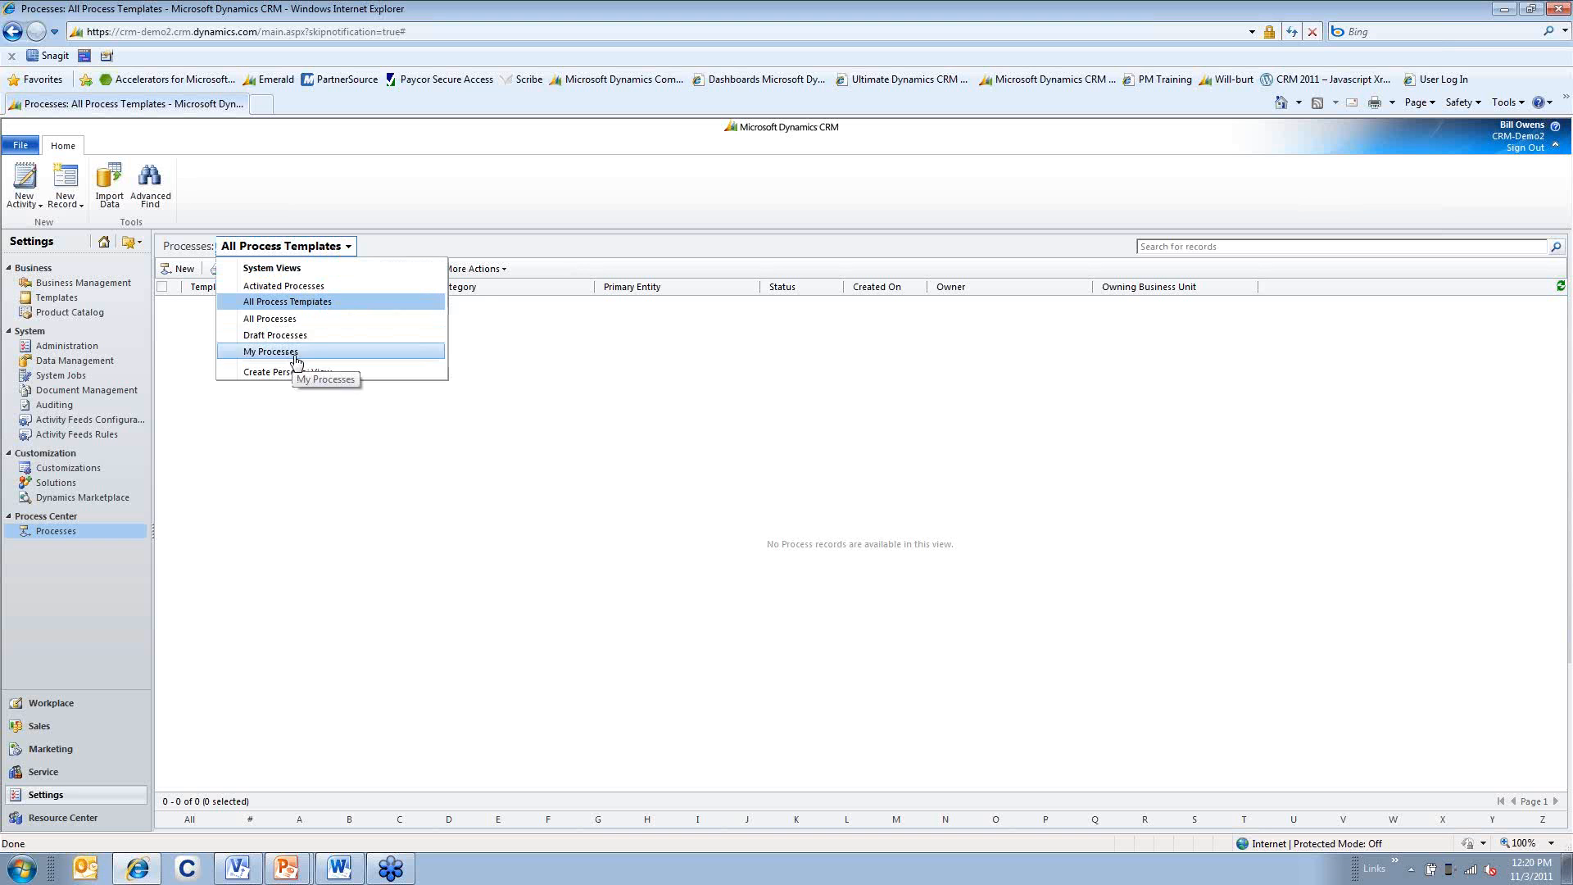
# From the All Processes view, create a blank process named Lead-Simple Question with entity Lead and category Dialog
pyautogui.click(299, 319)
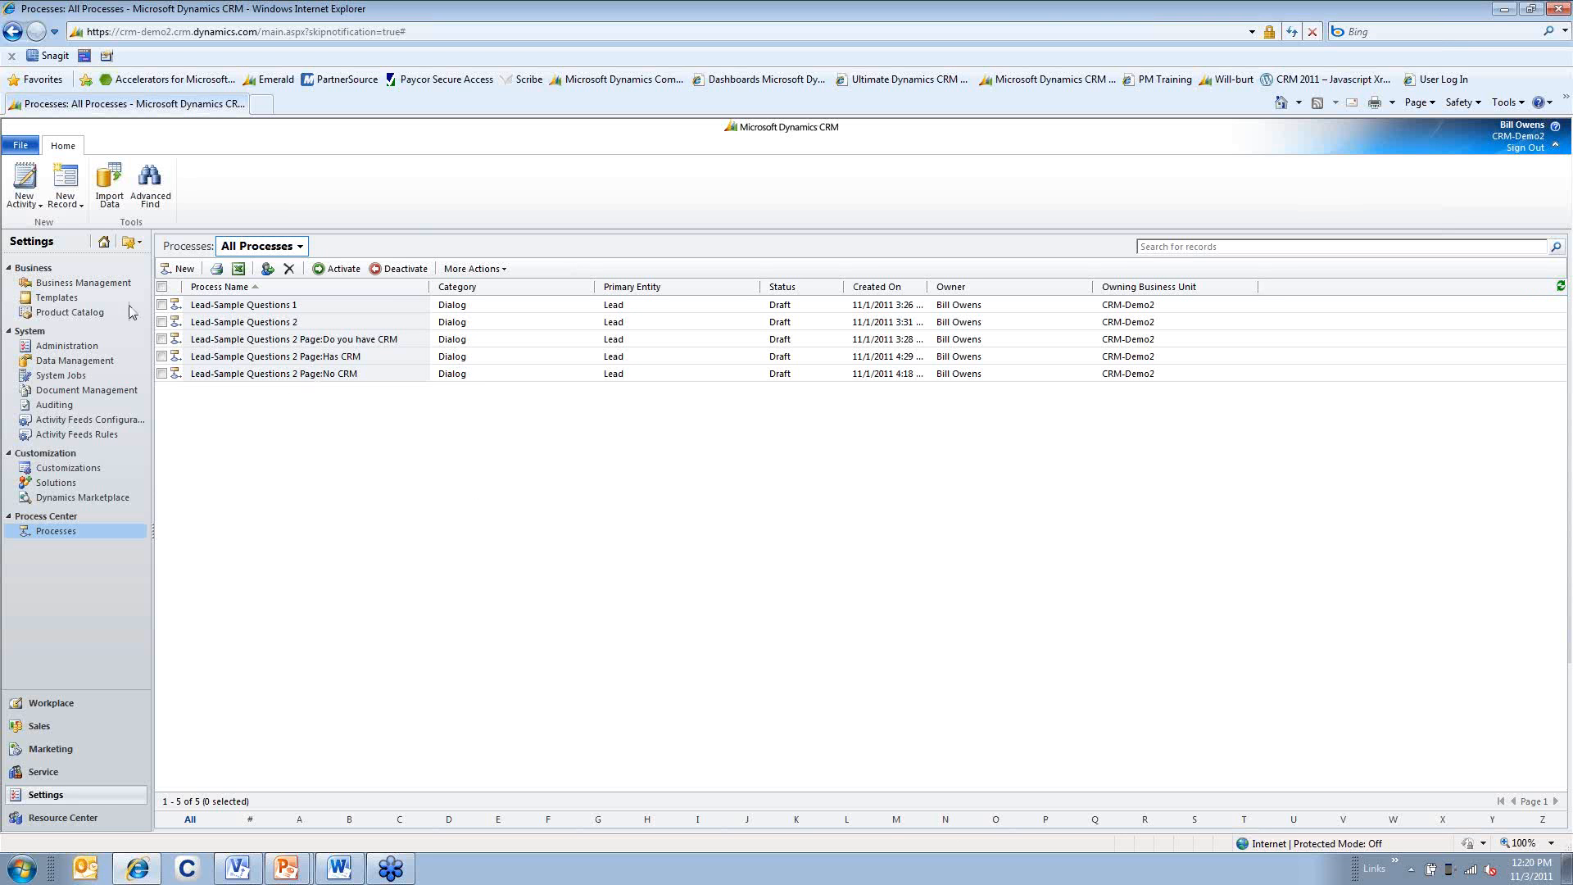
pyautogui.click(184, 270)
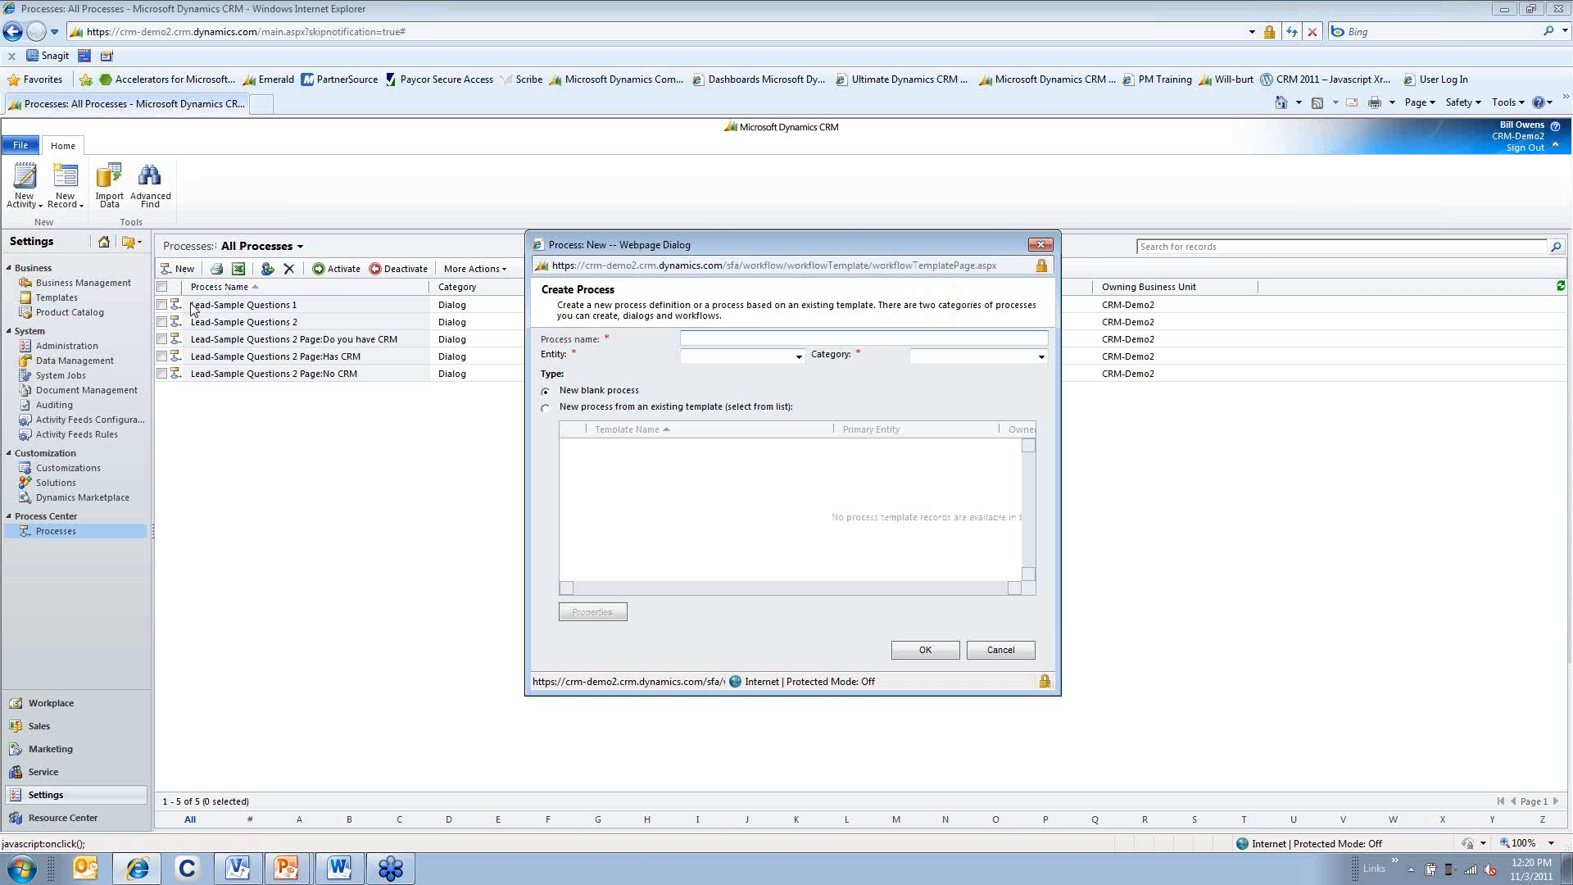
pyautogui.write('Lead-Simple Question')
pyautogui.press('Tab')
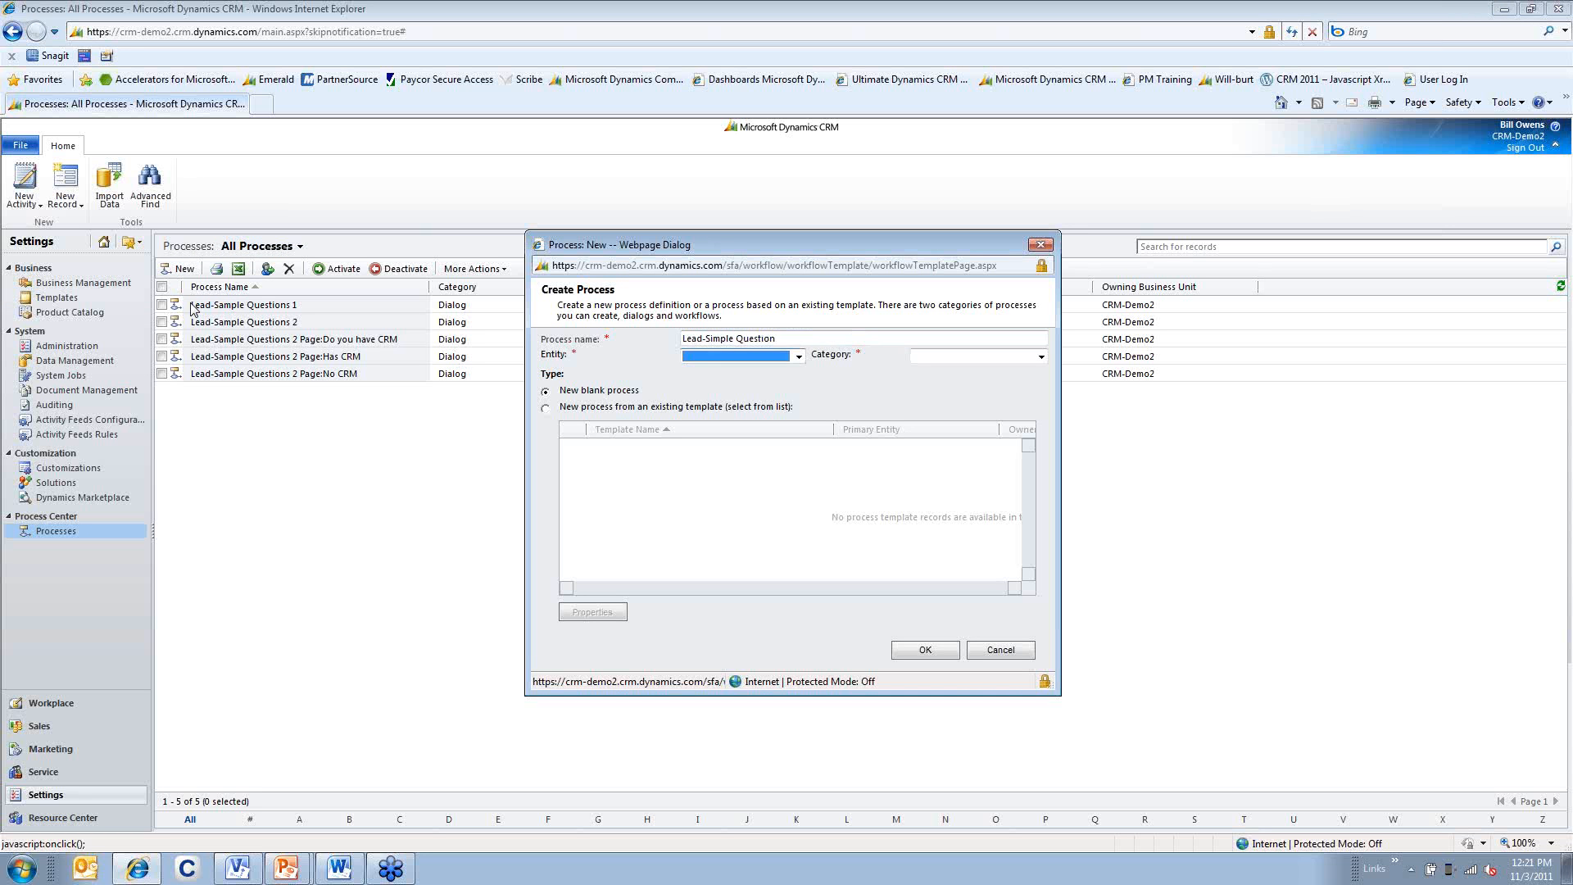
pyautogui.press('l')
pyautogui.press('Tab')
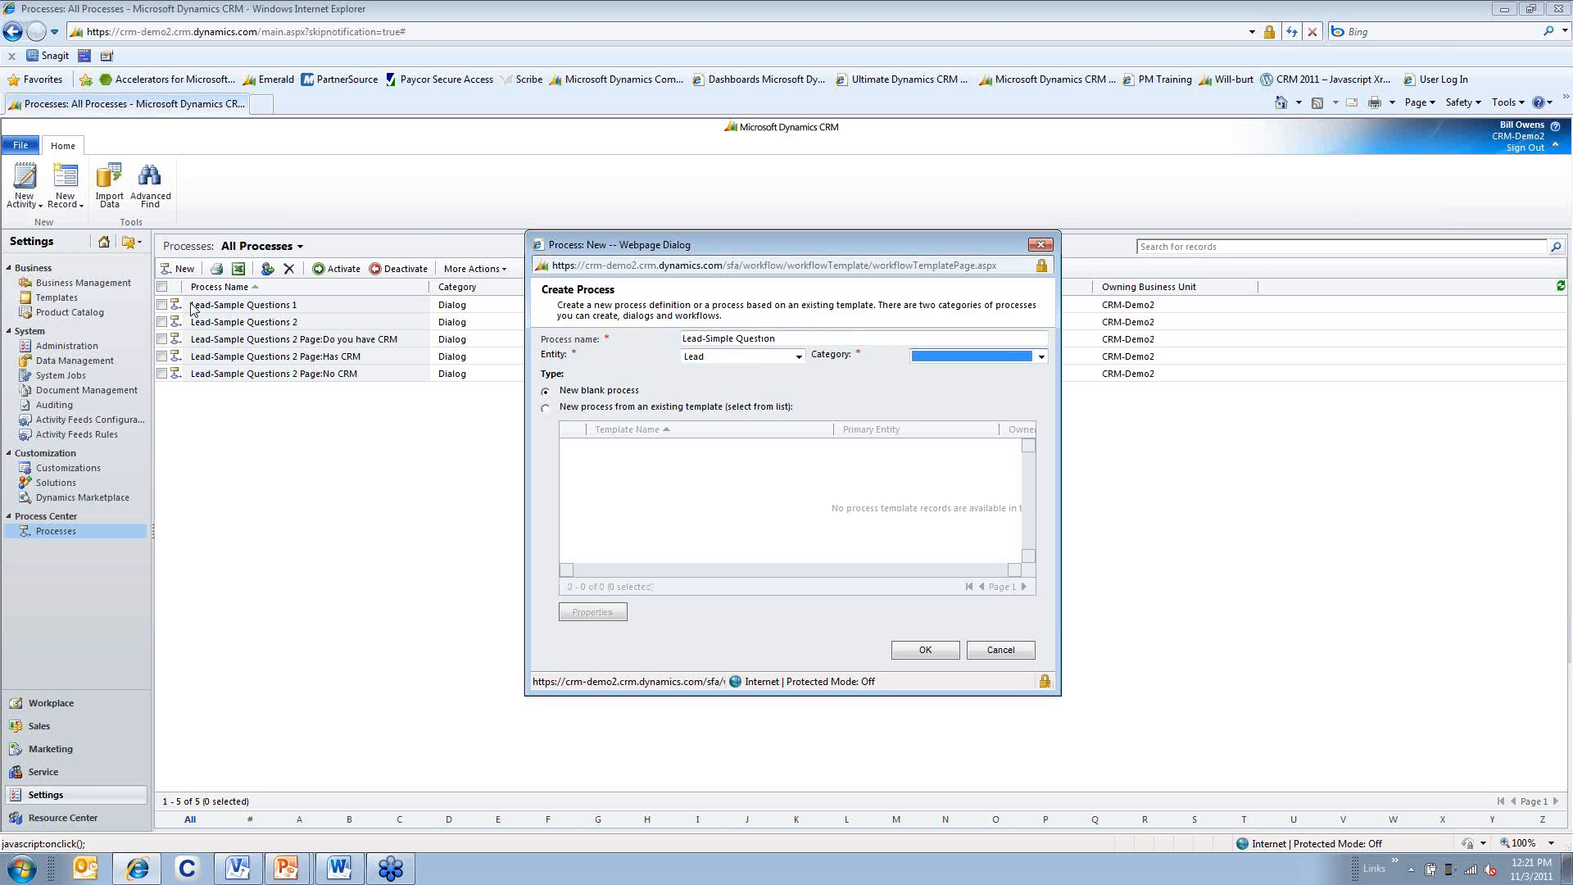
pyautogui.press('d')
pyautogui.doubleClick(692, 338)
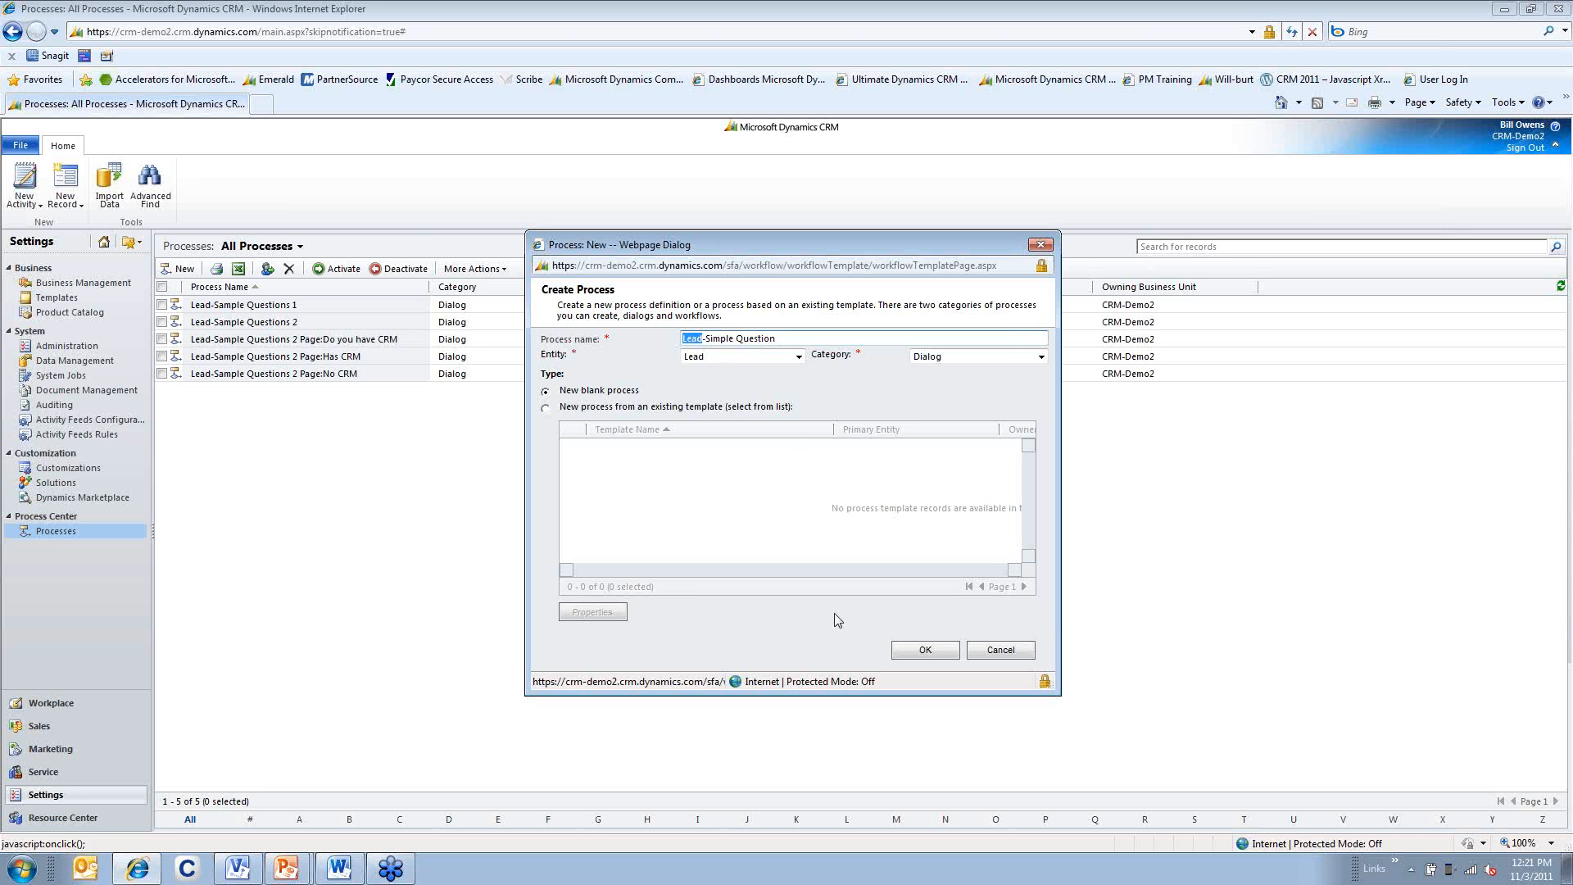
pyautogui.click(699, 340)
pyautogui.doubleClick(728, 339)
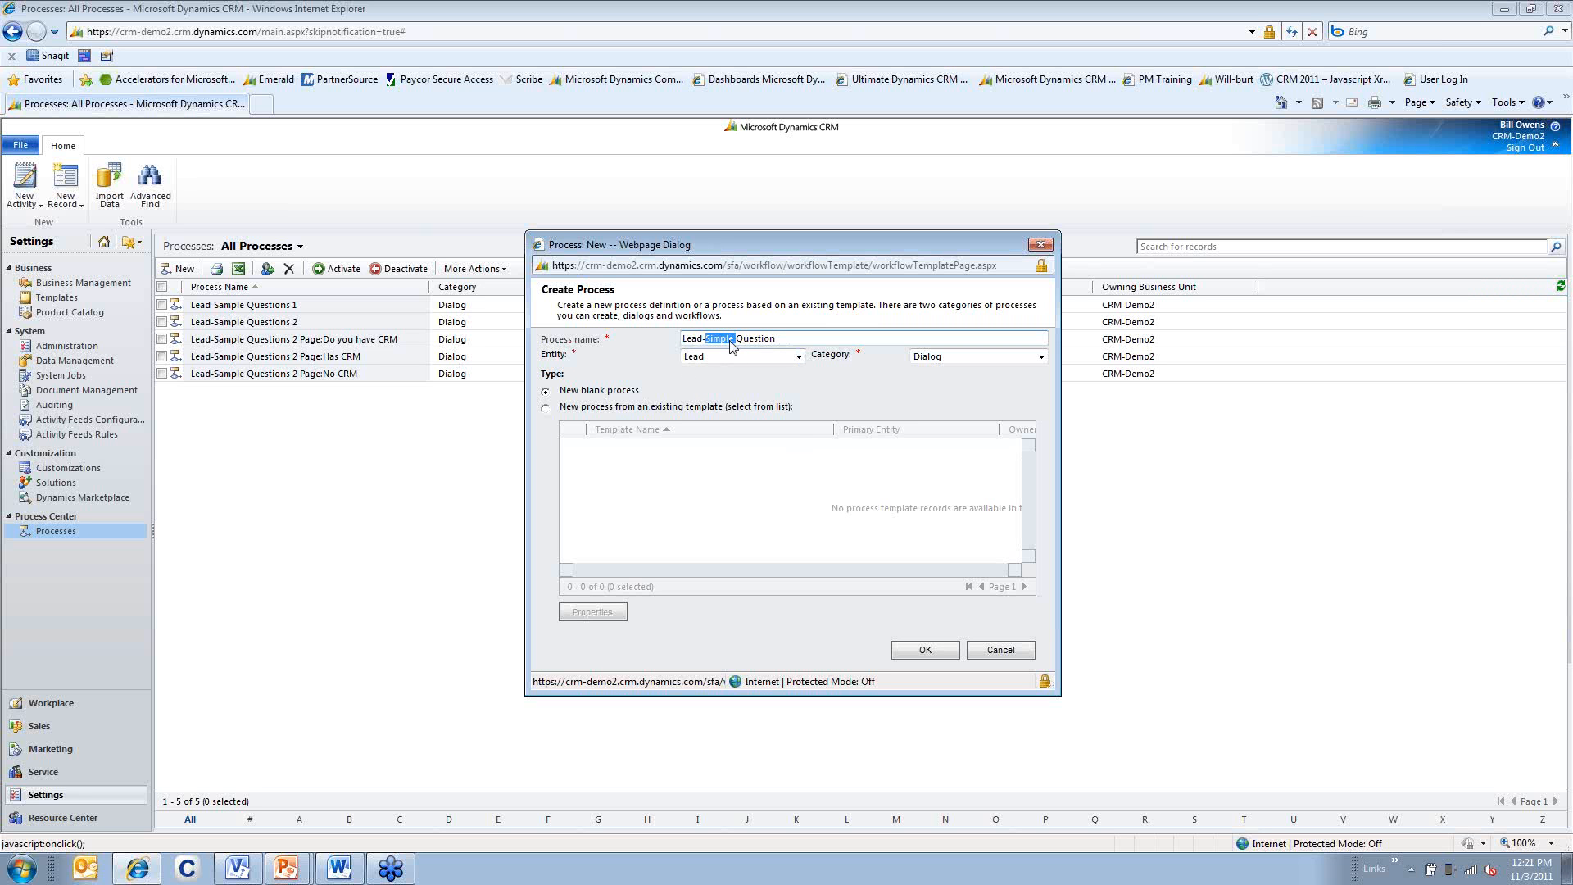
pyautogui.click(926, 654)
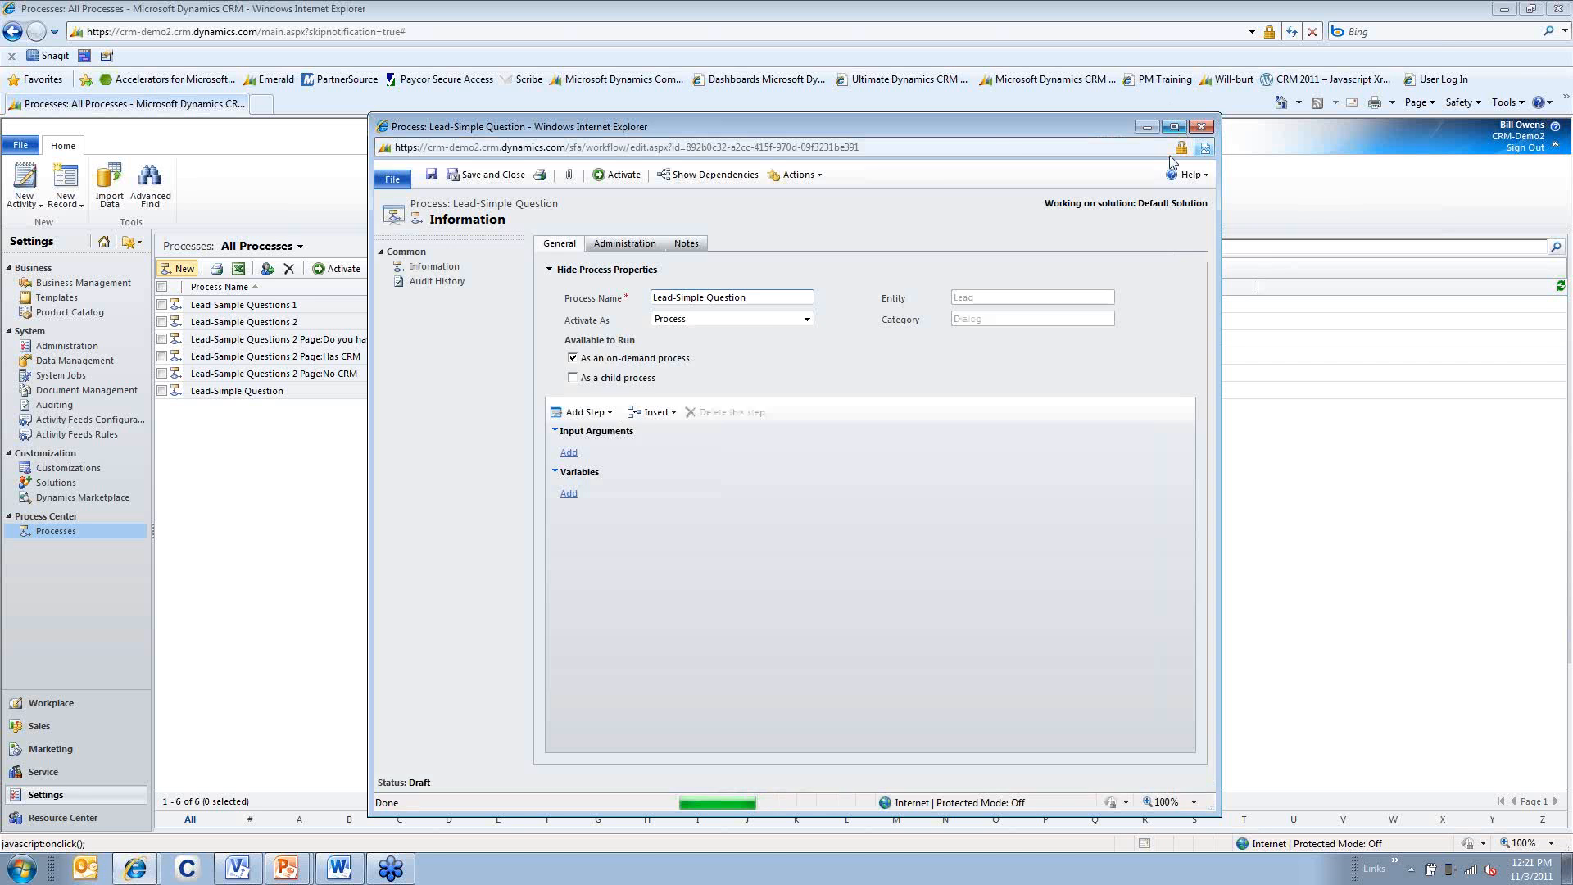
# Maximize the process window and add a Page to the steps, described as P01-Init Question
pyautogui.click(1177, 129)
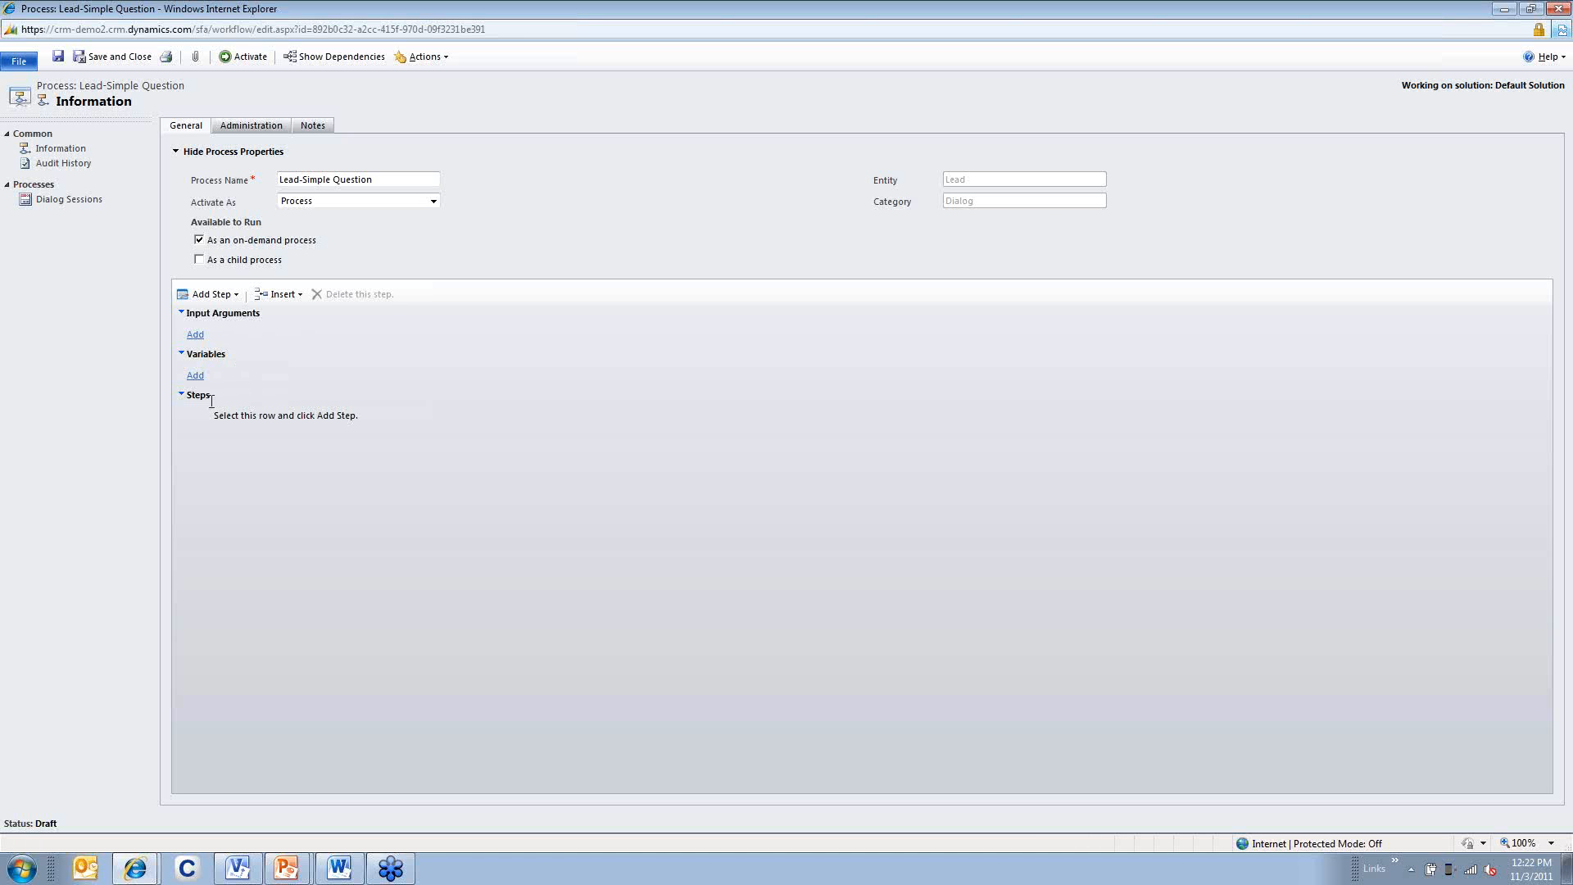
pyautogui.click(264, 420)
pyautogui.click(233, 294)
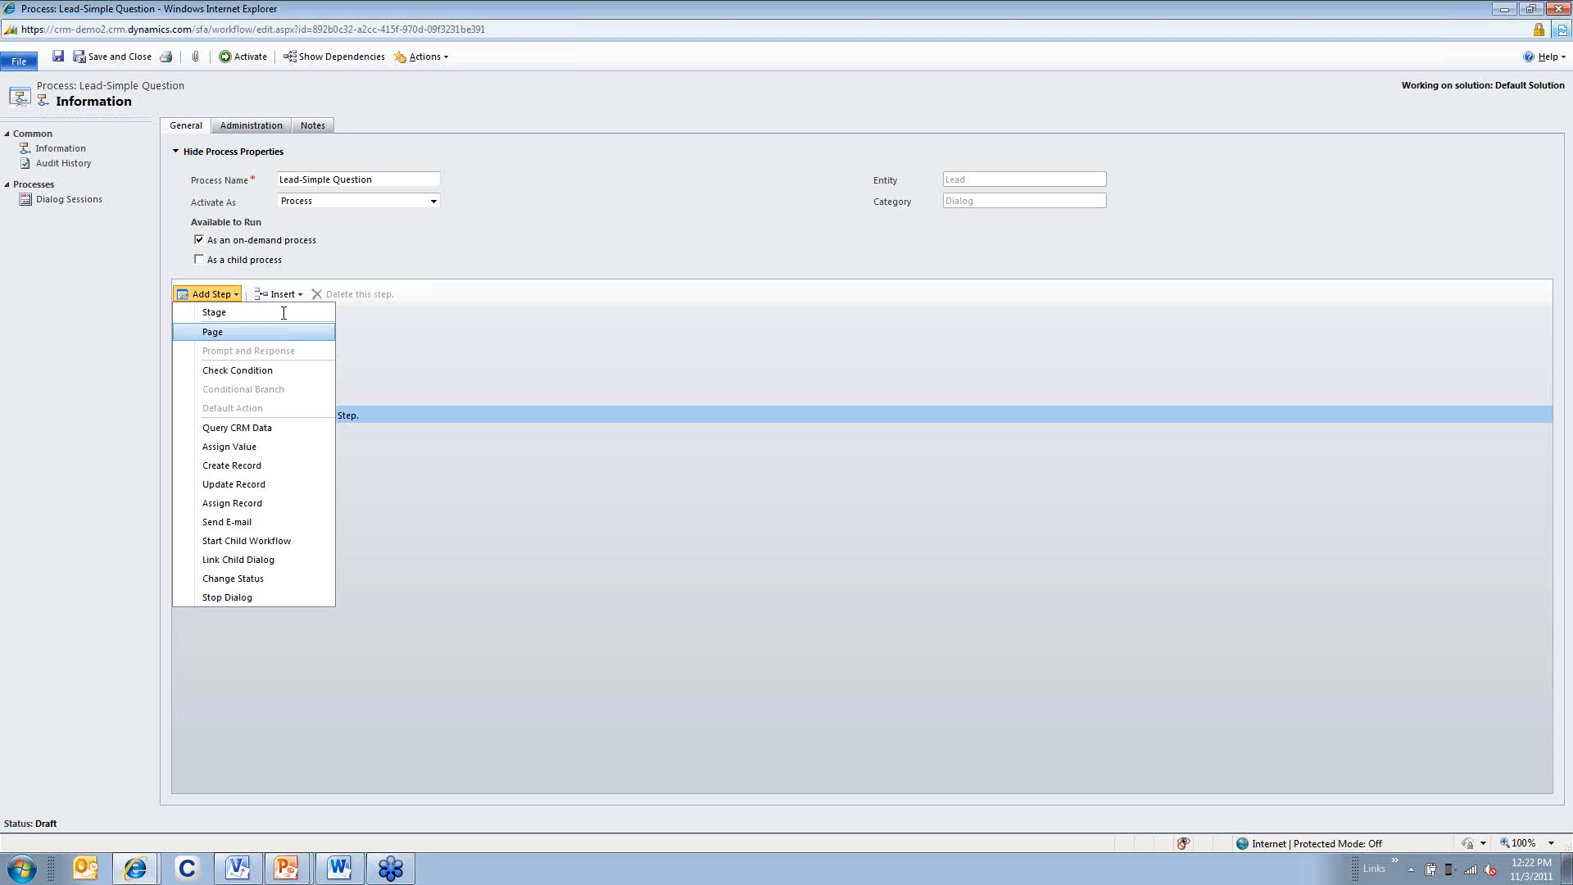
pyautogui.click(240, 332)
pyautogui.click(314, 414)
pyautogui.write('P')
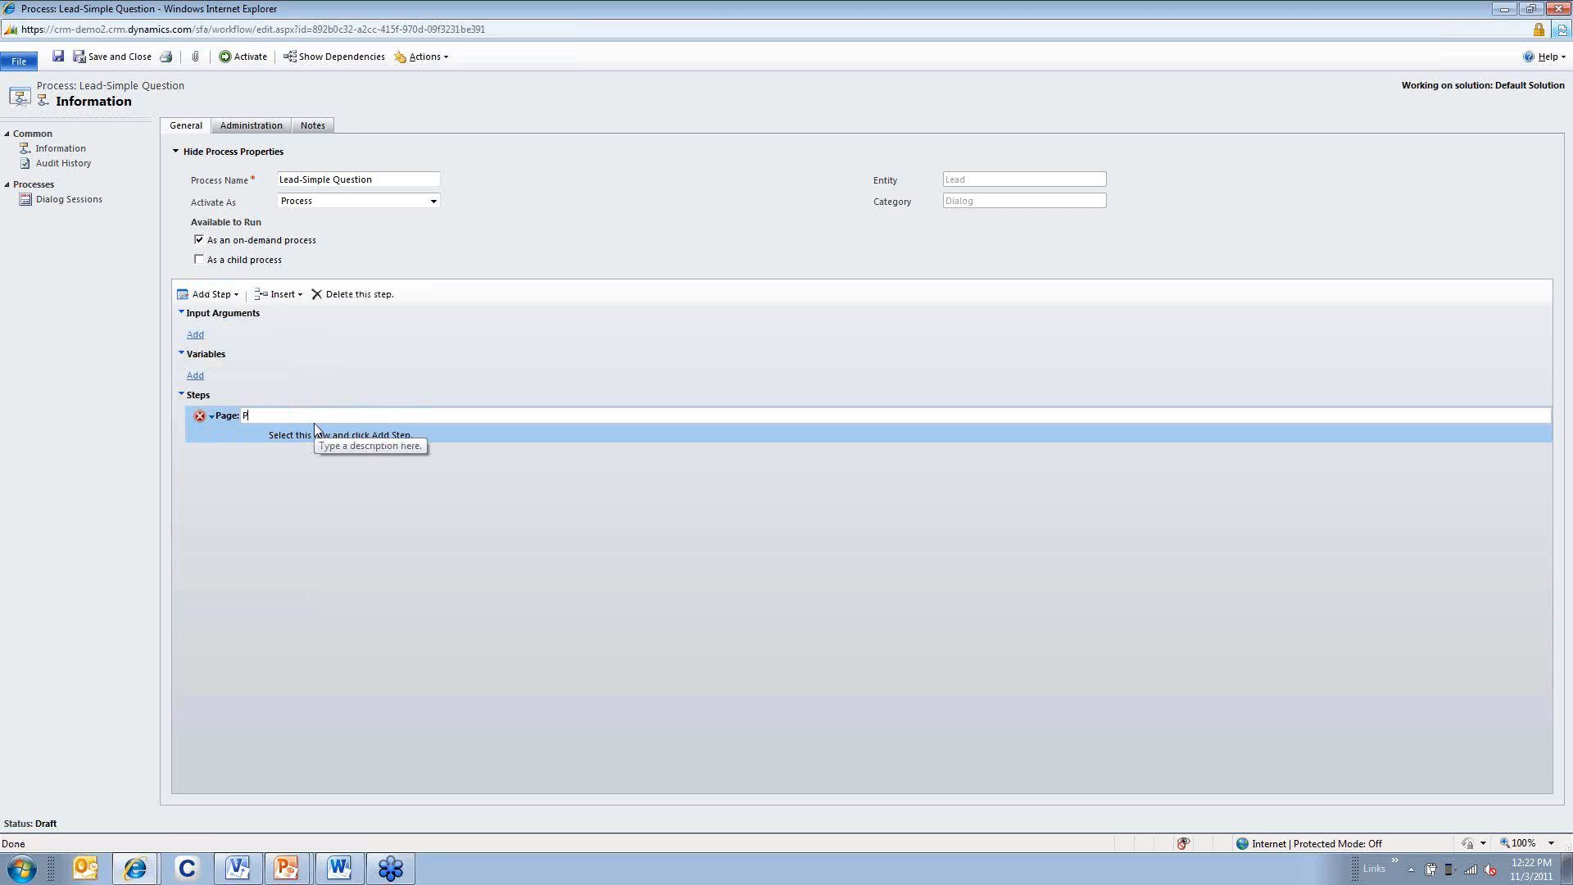
pyautogui.write('01-Init Question')
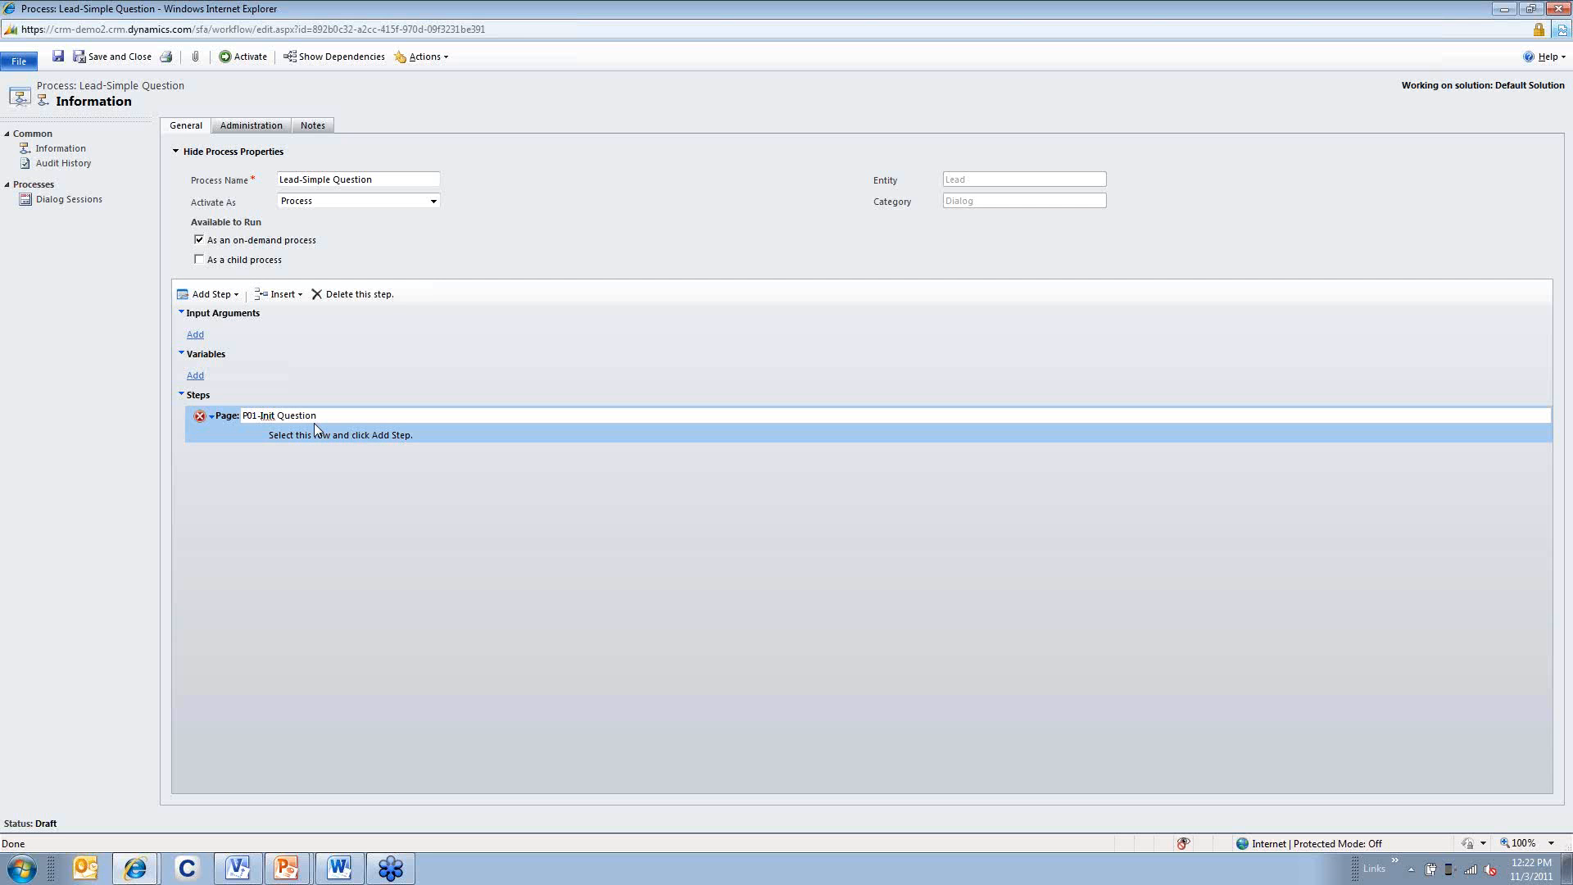
# Add a Prompt and Response inside the P01-Init Question page and describe it as Talk
pyautogui.click(313, 422)
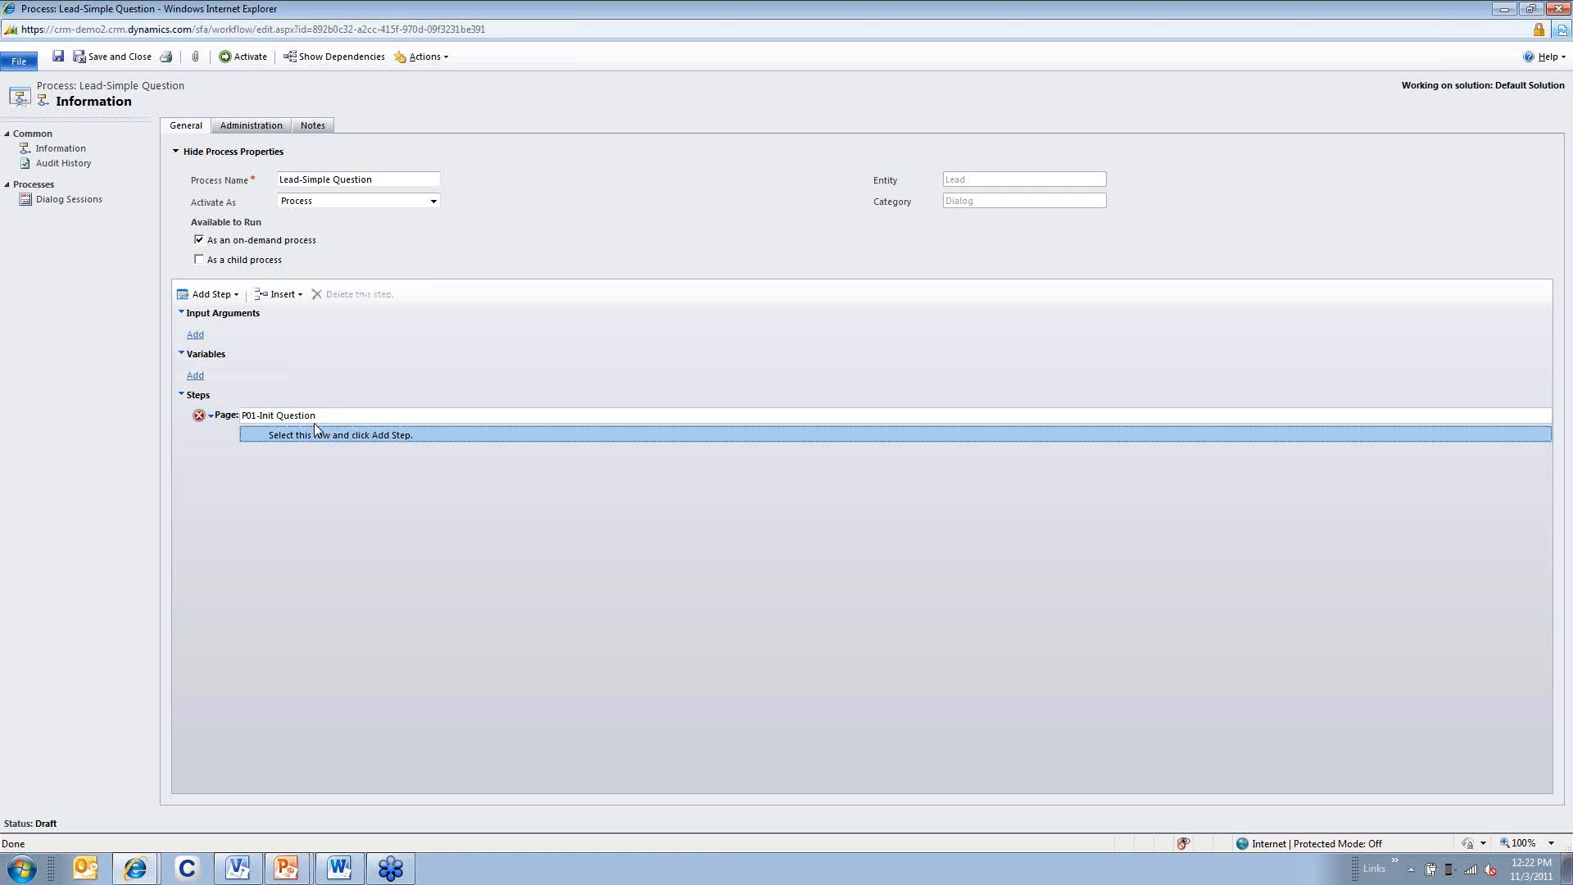
pyautogui.click(234, 297)
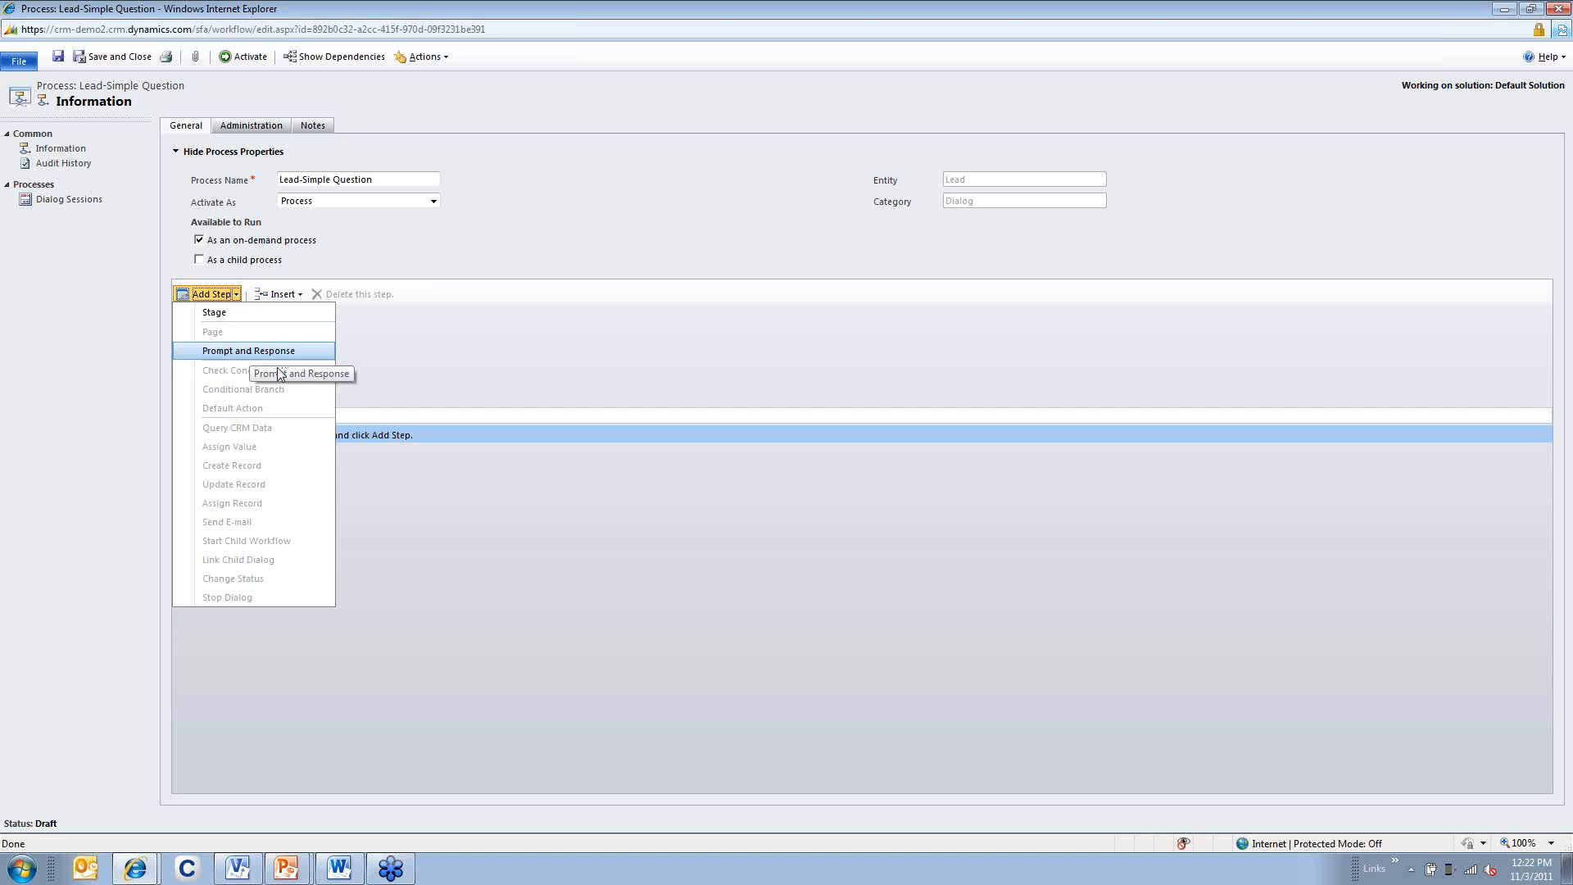
pyautogui.click(250, 353)
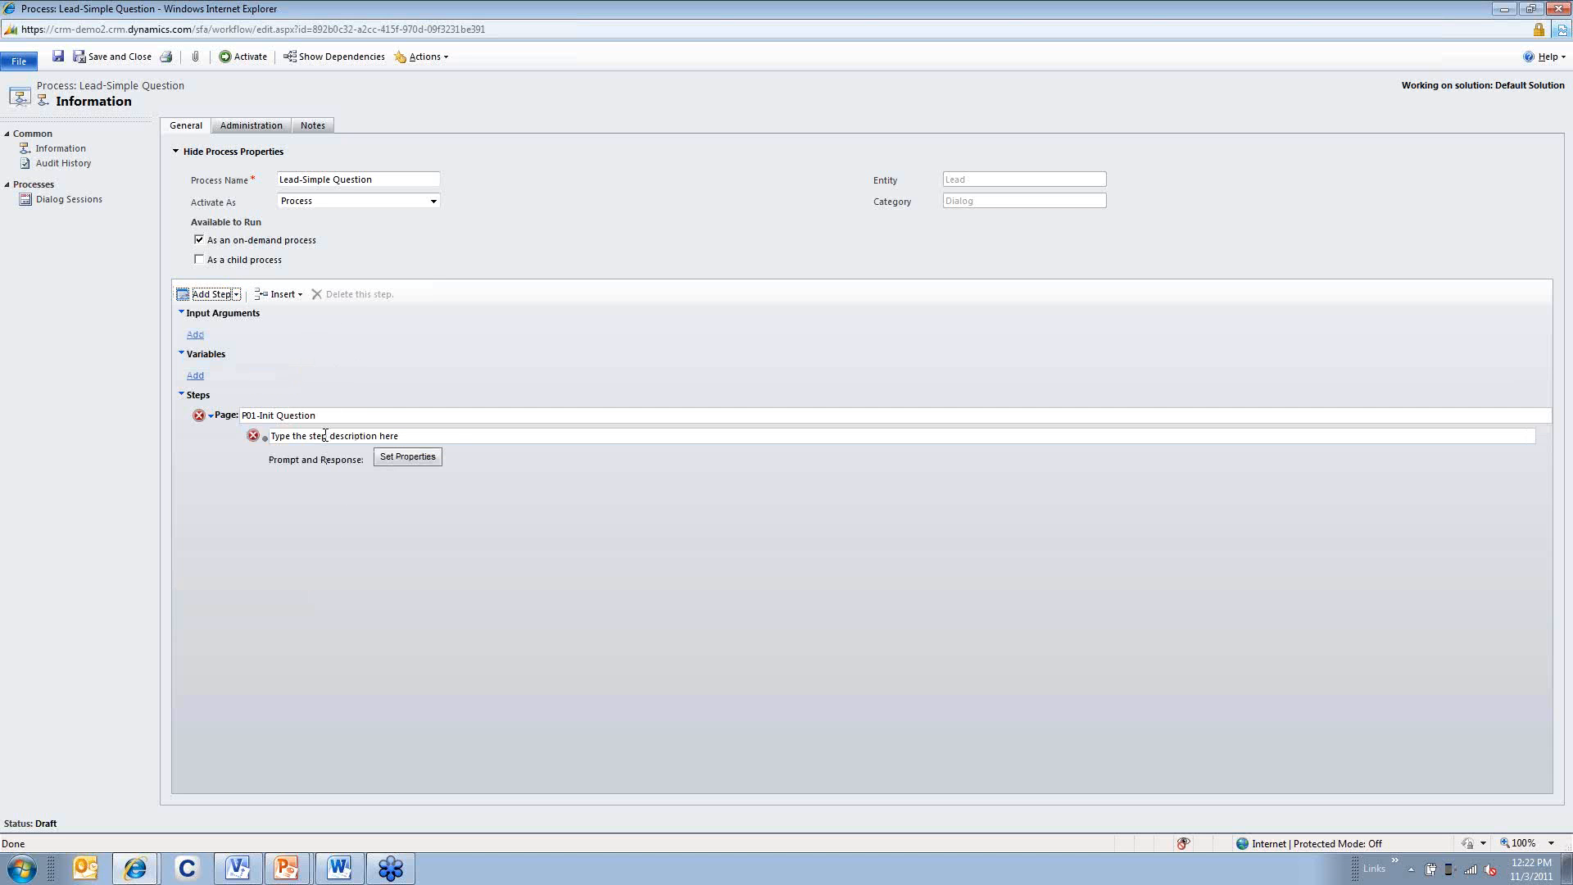
pyautogui.click(453, 464)
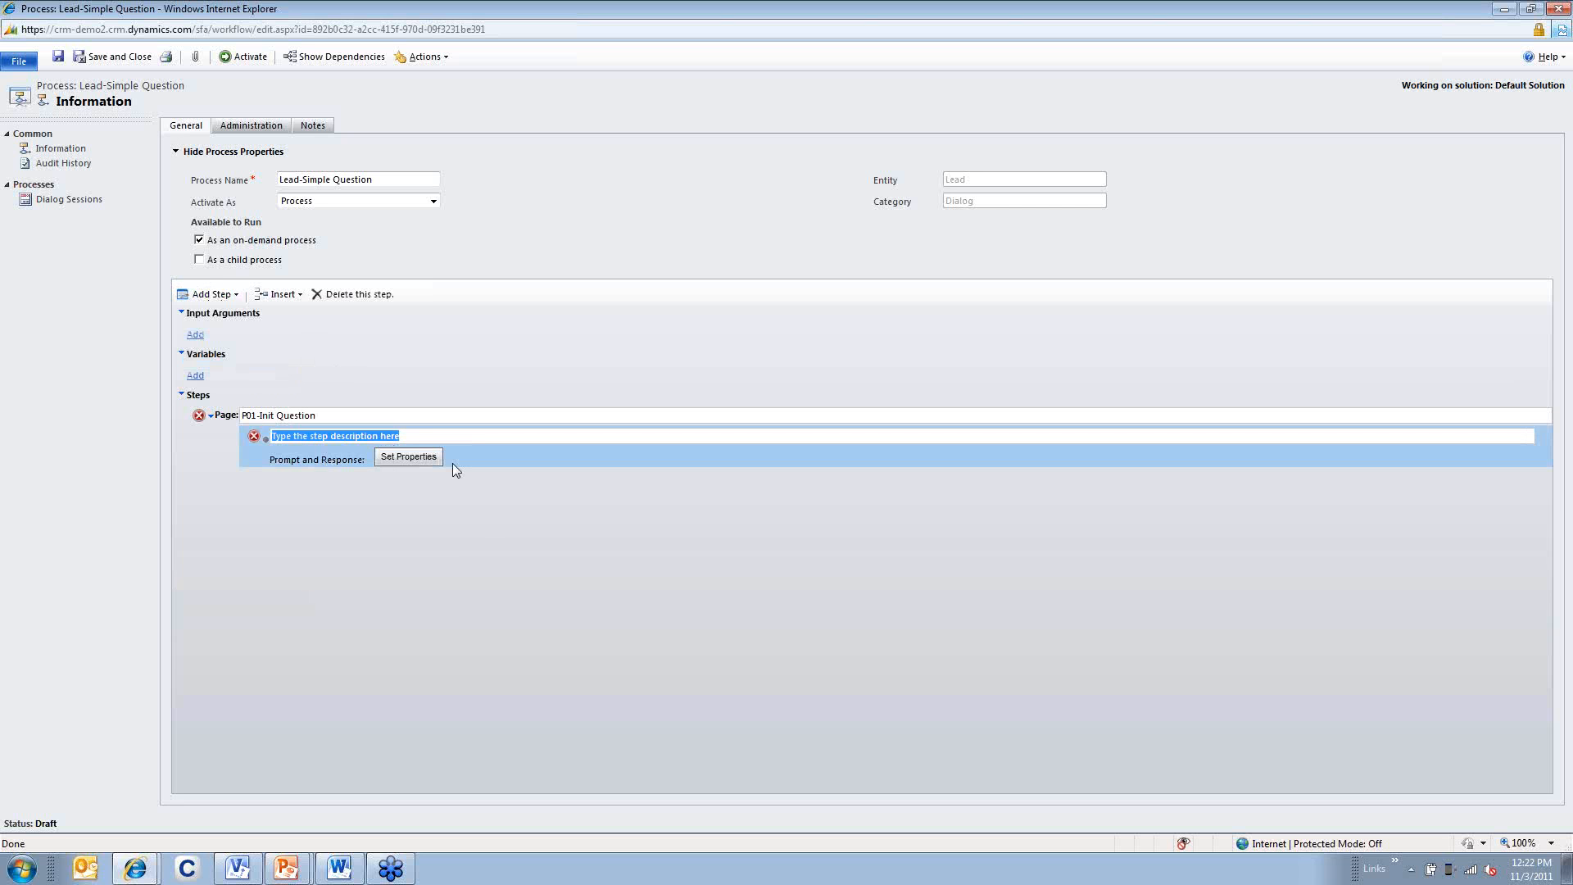
pyautogui.write('SPe')
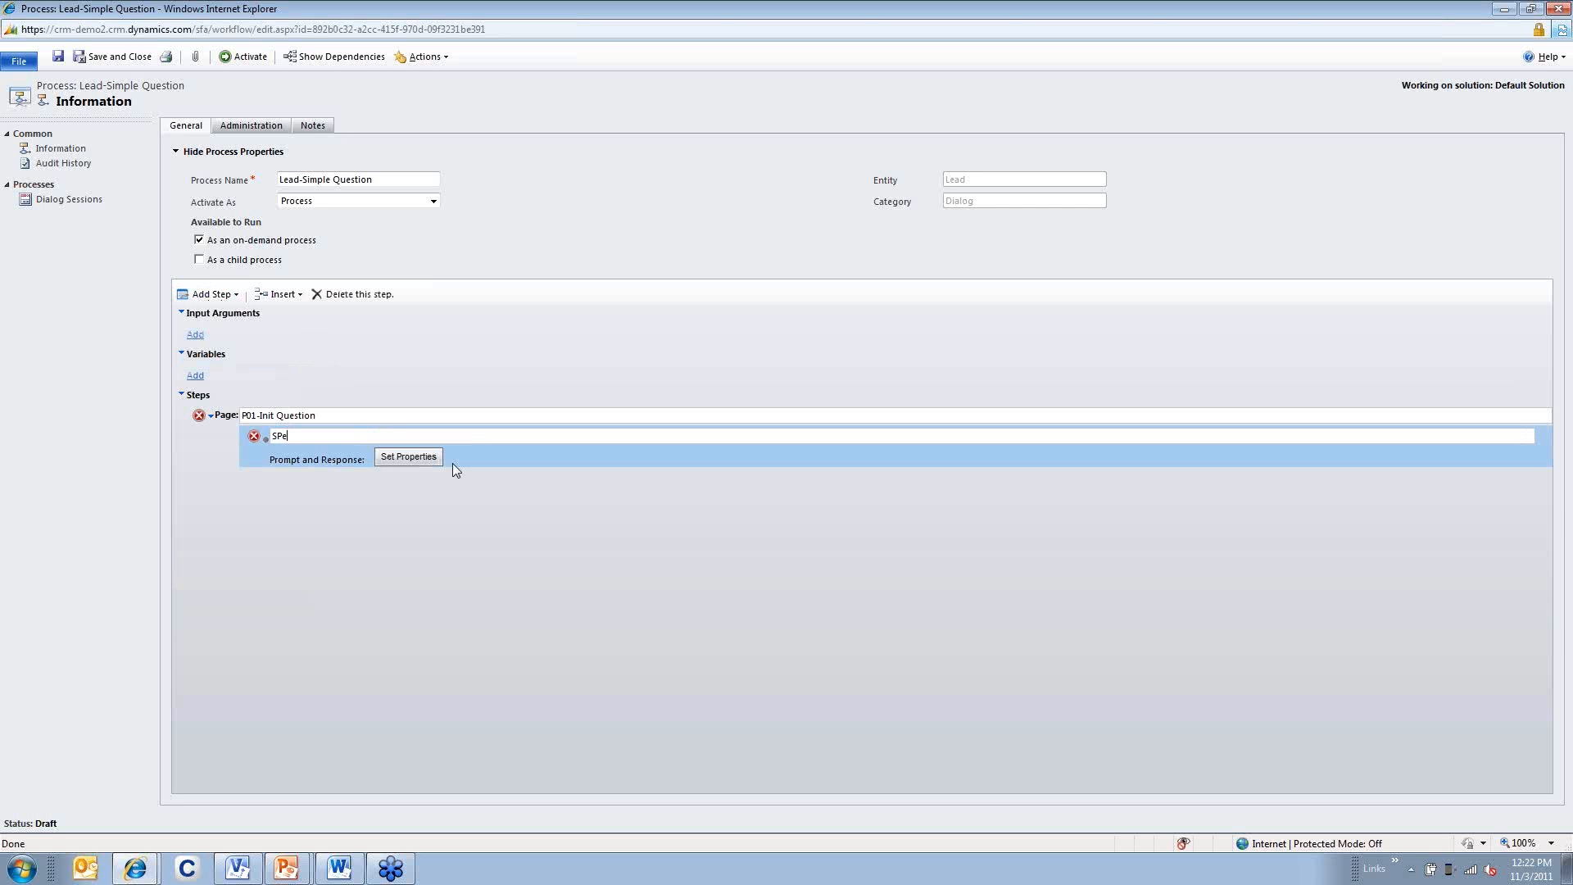
pyautogui.write('ak')
pyautogui.press('BackSpace')
pyautogui.press('BackSpace')
pyautogui.press('BackSpace')
pyautogui.press('BackSpace')
pyautogui.press('BackSpace')
pyautogui.write('Talk')
# In the Talk step's properties, enter the prompt text "Hello" followed by the lead's First Name as a dynamic value
pyautogui.click(396, 457)
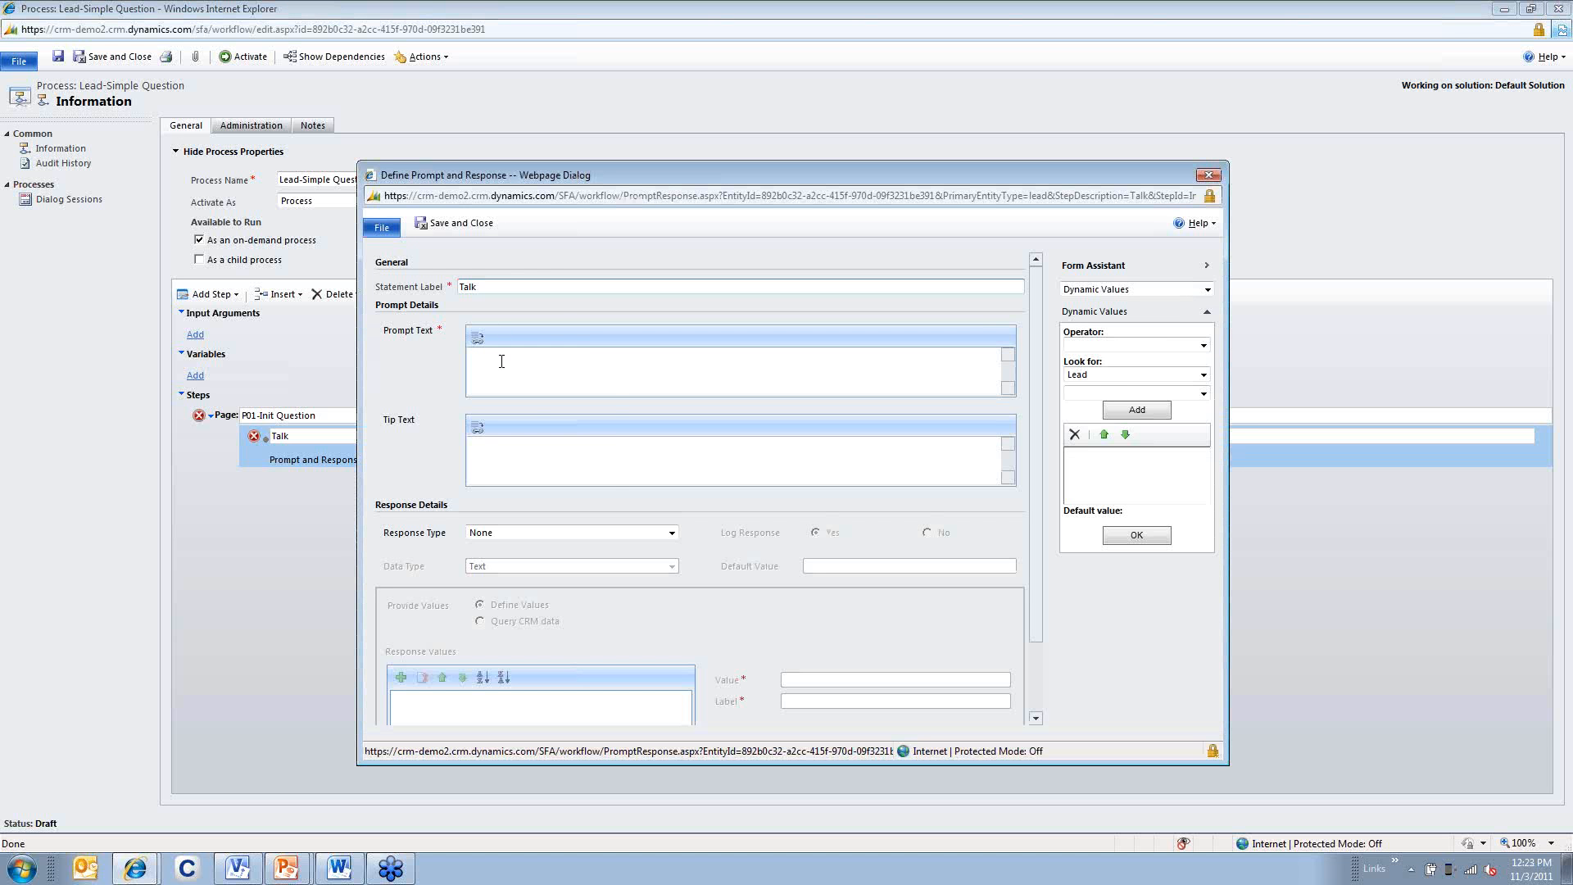
pyautogui.rightClick(501, 359)
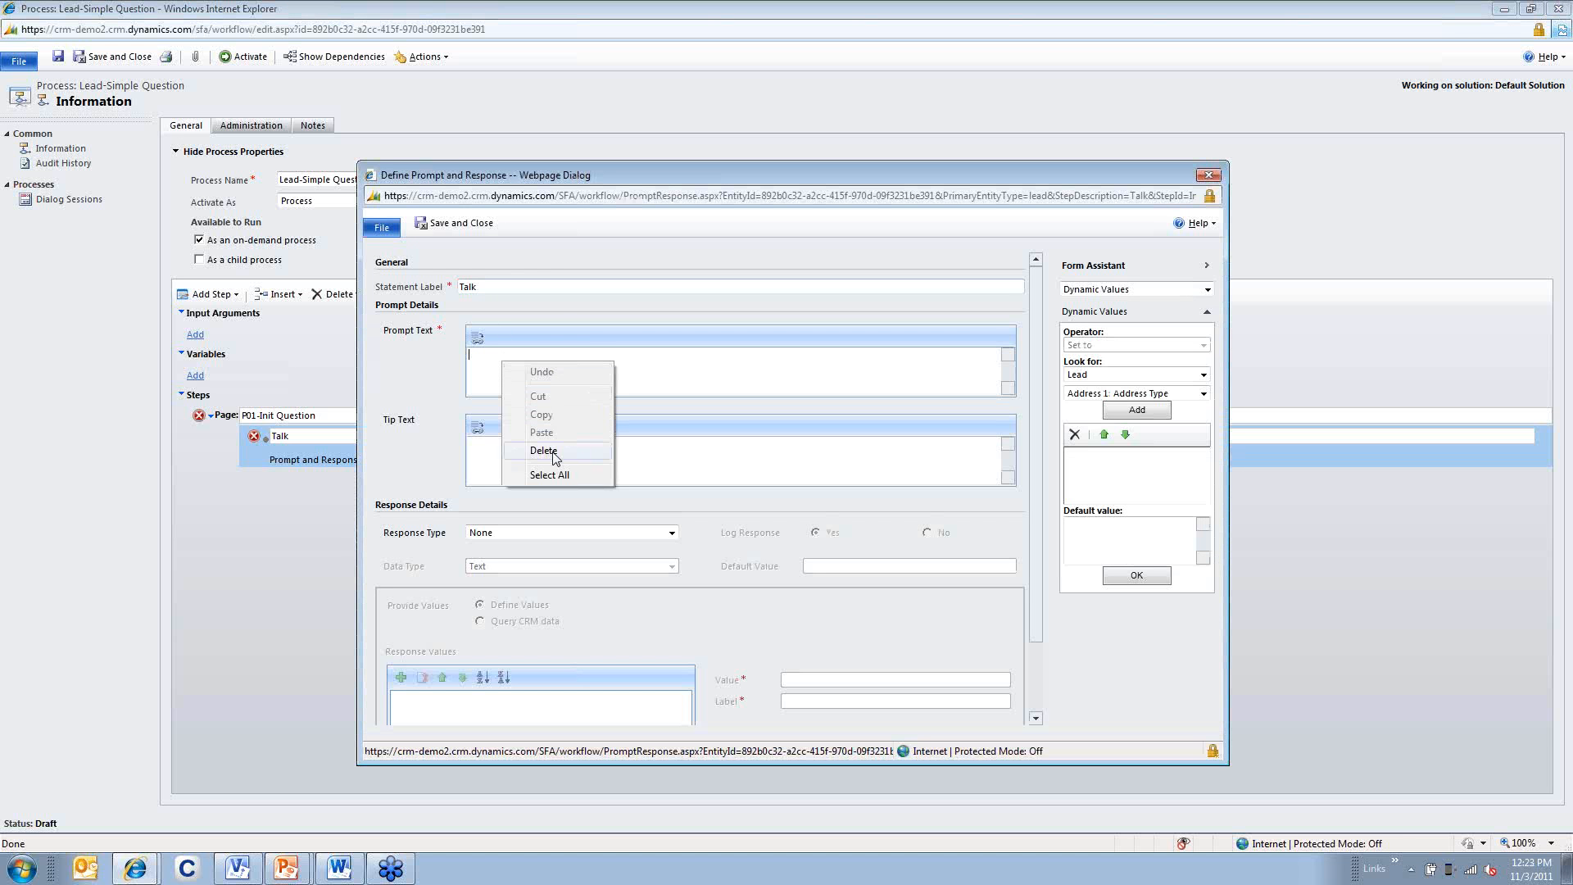
pyautogui.click(483, 361)
pyautogui.write('H')
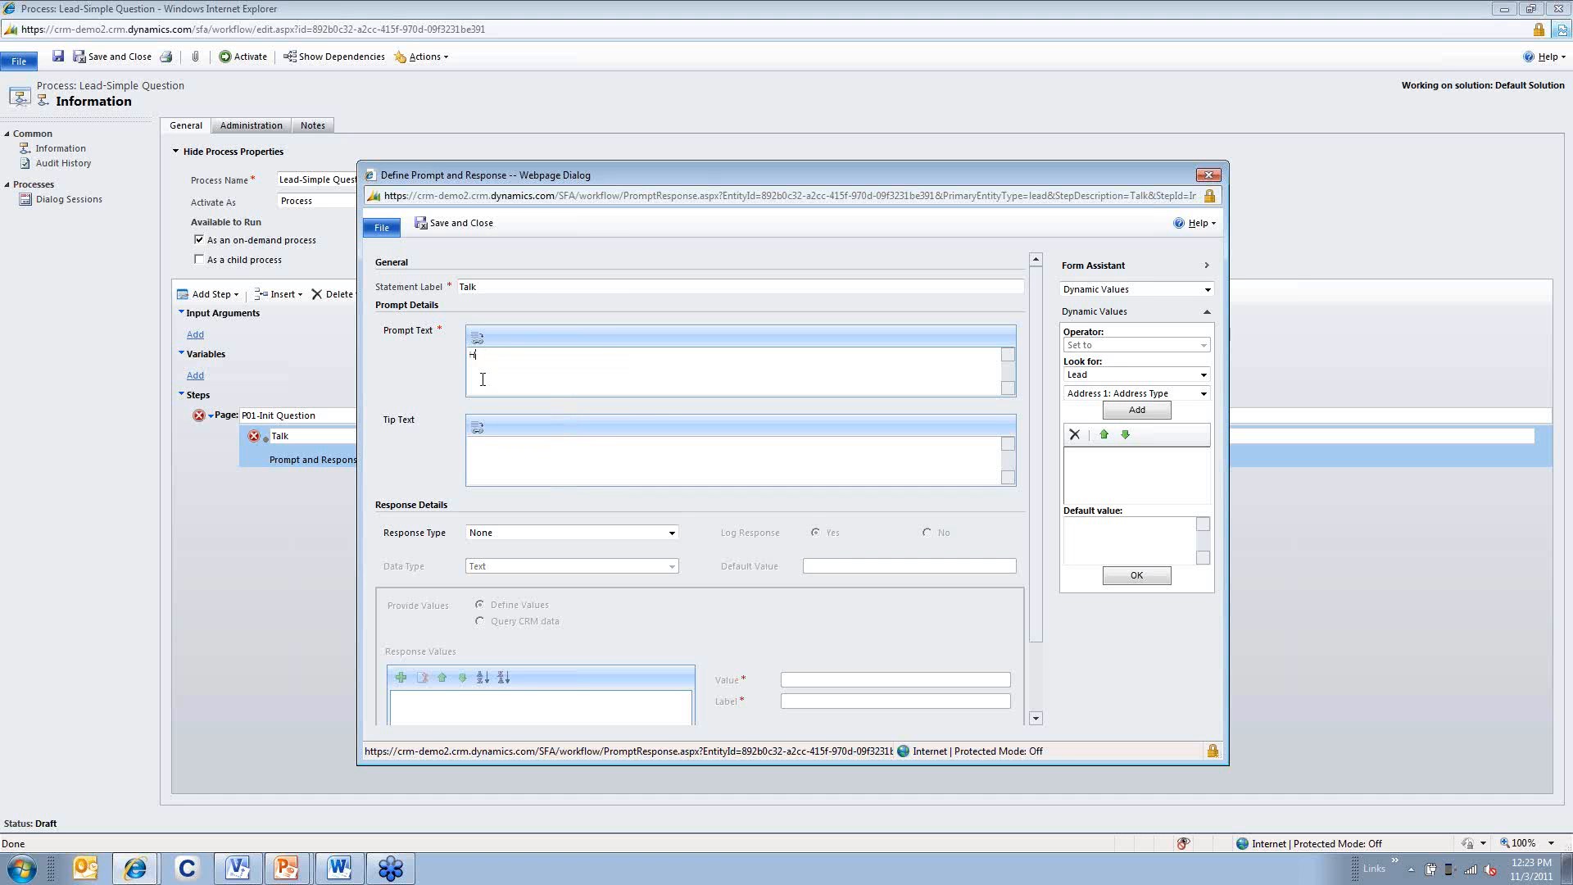
pyautogui.write('ello')
pyautogui.click(1157, 395)
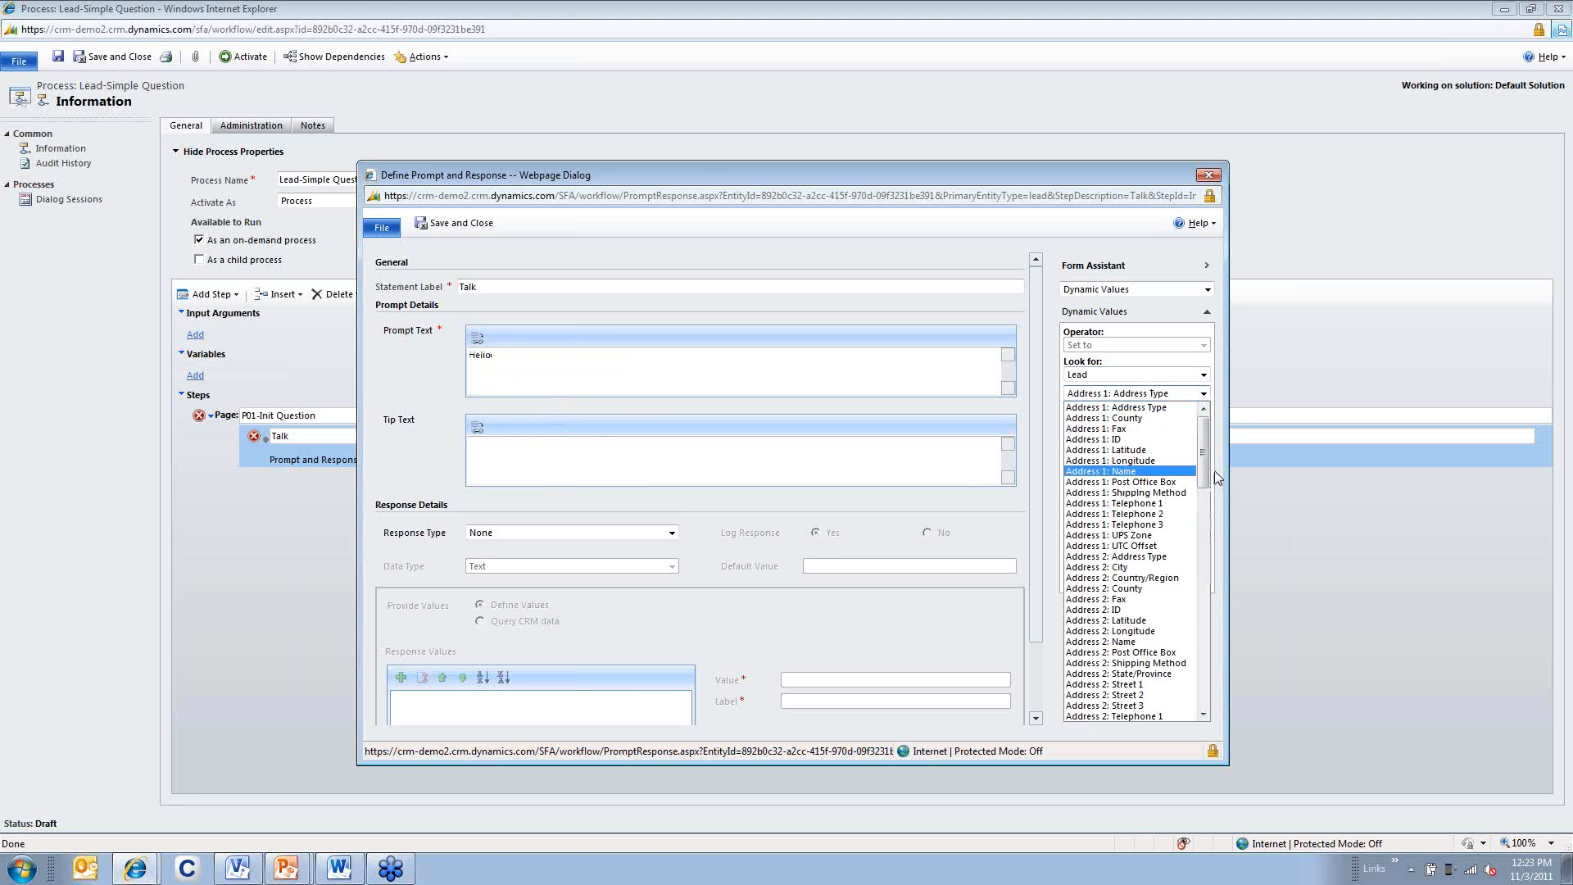
pyautogui.moveTo(1207, 485); pyautogui.dragTo(1214, 598)
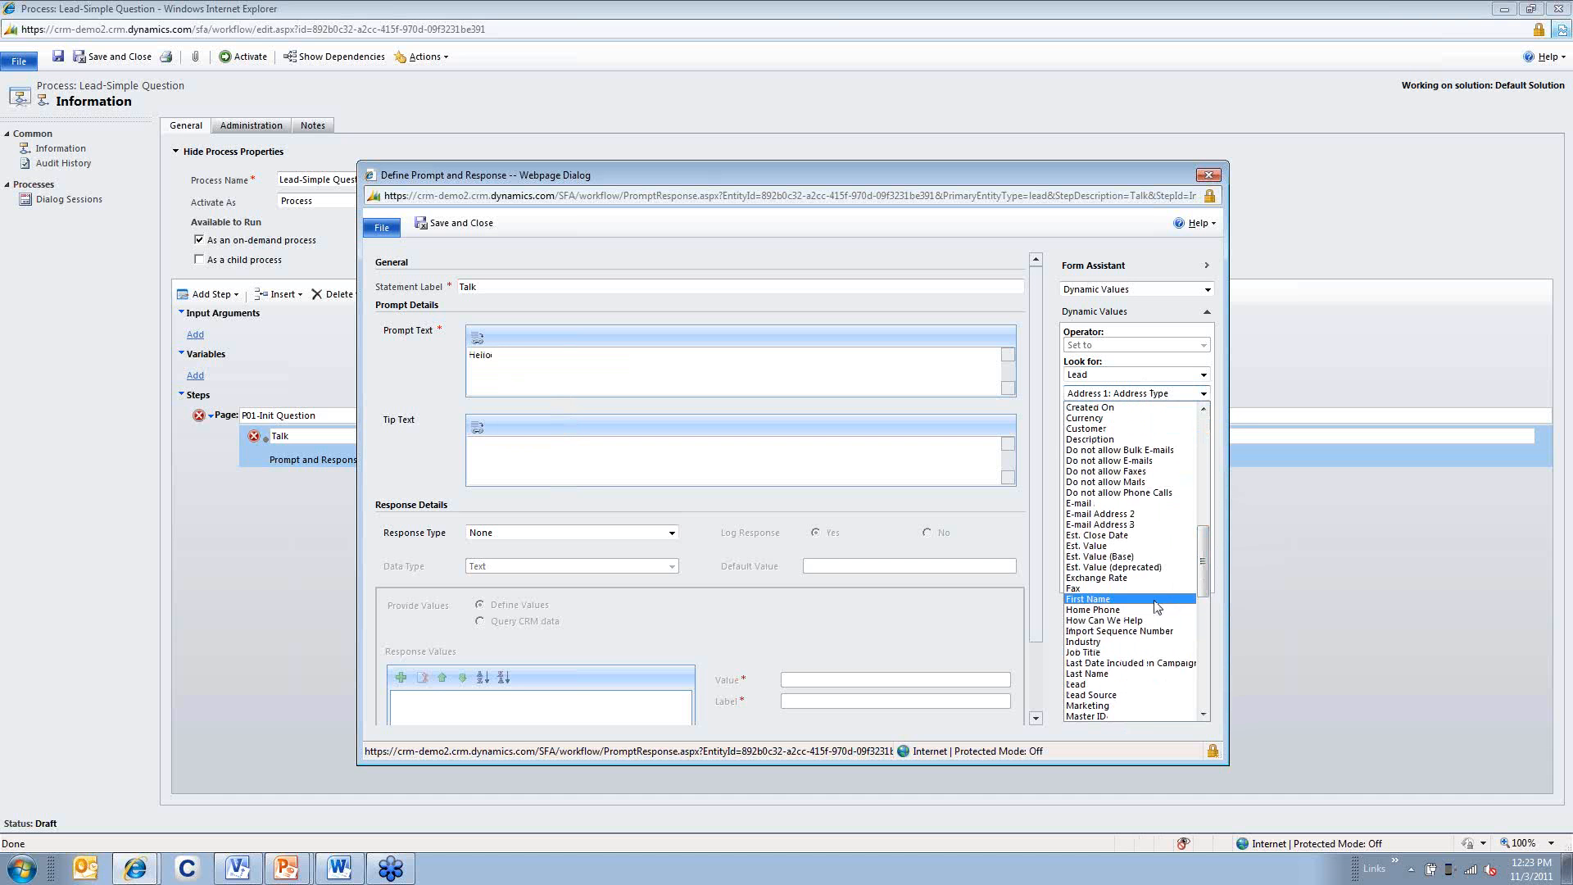
pyautogui.click(1173, 607)
pyautogui.click(1149, 412)
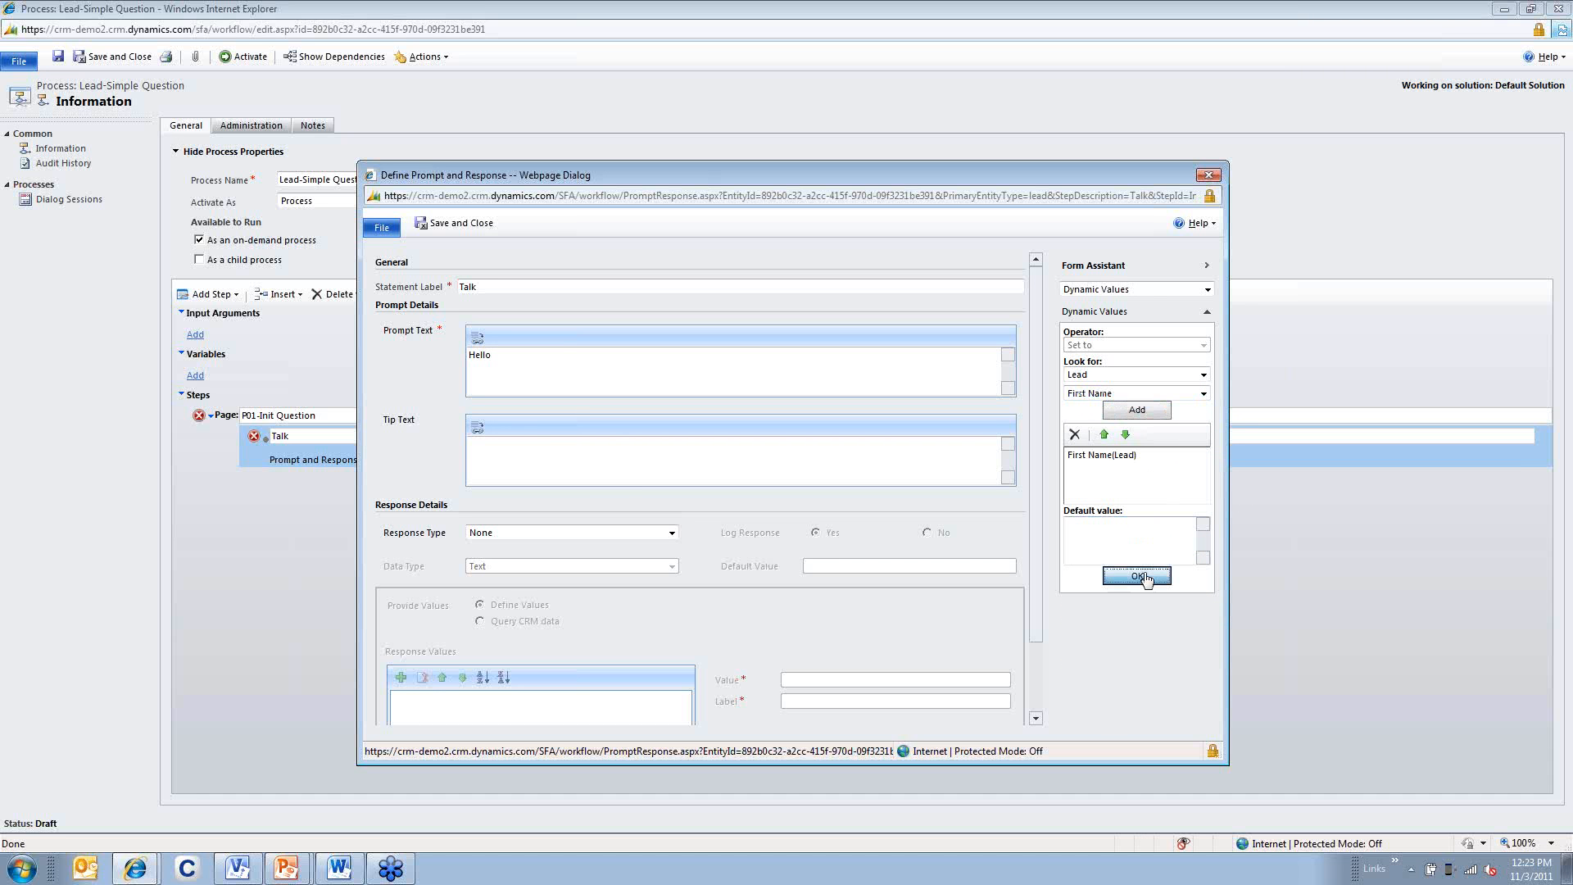
pyautogui.click(1136, 575)
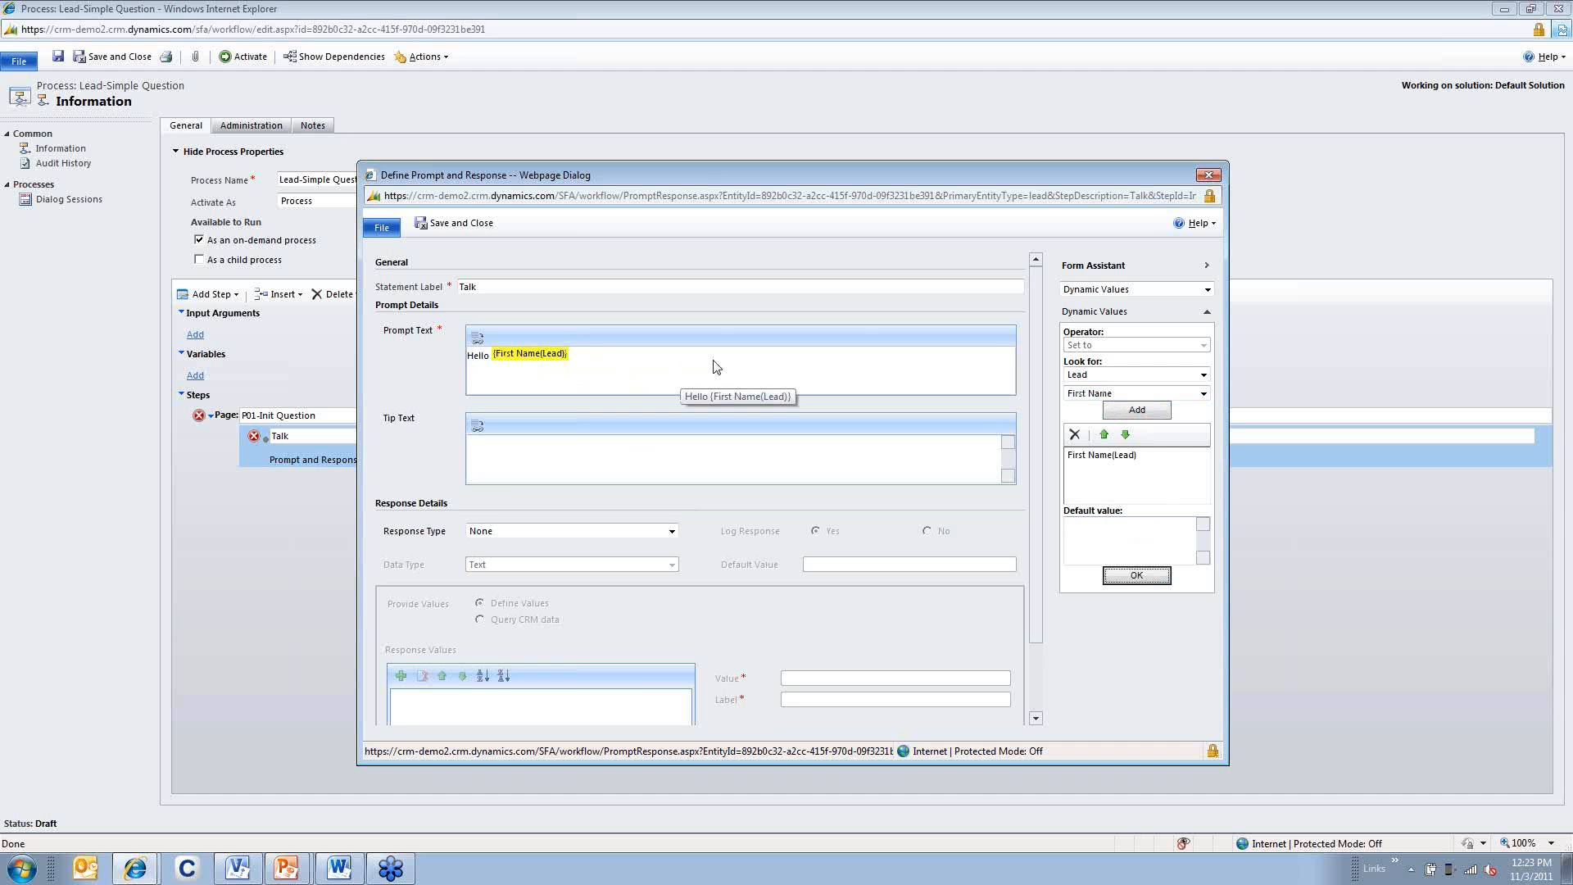
# Complete the prompt text with ", I am calling from Yada Yada Yada Yada" after the name, then save and close the properties
pyautogui.click(657, 369)
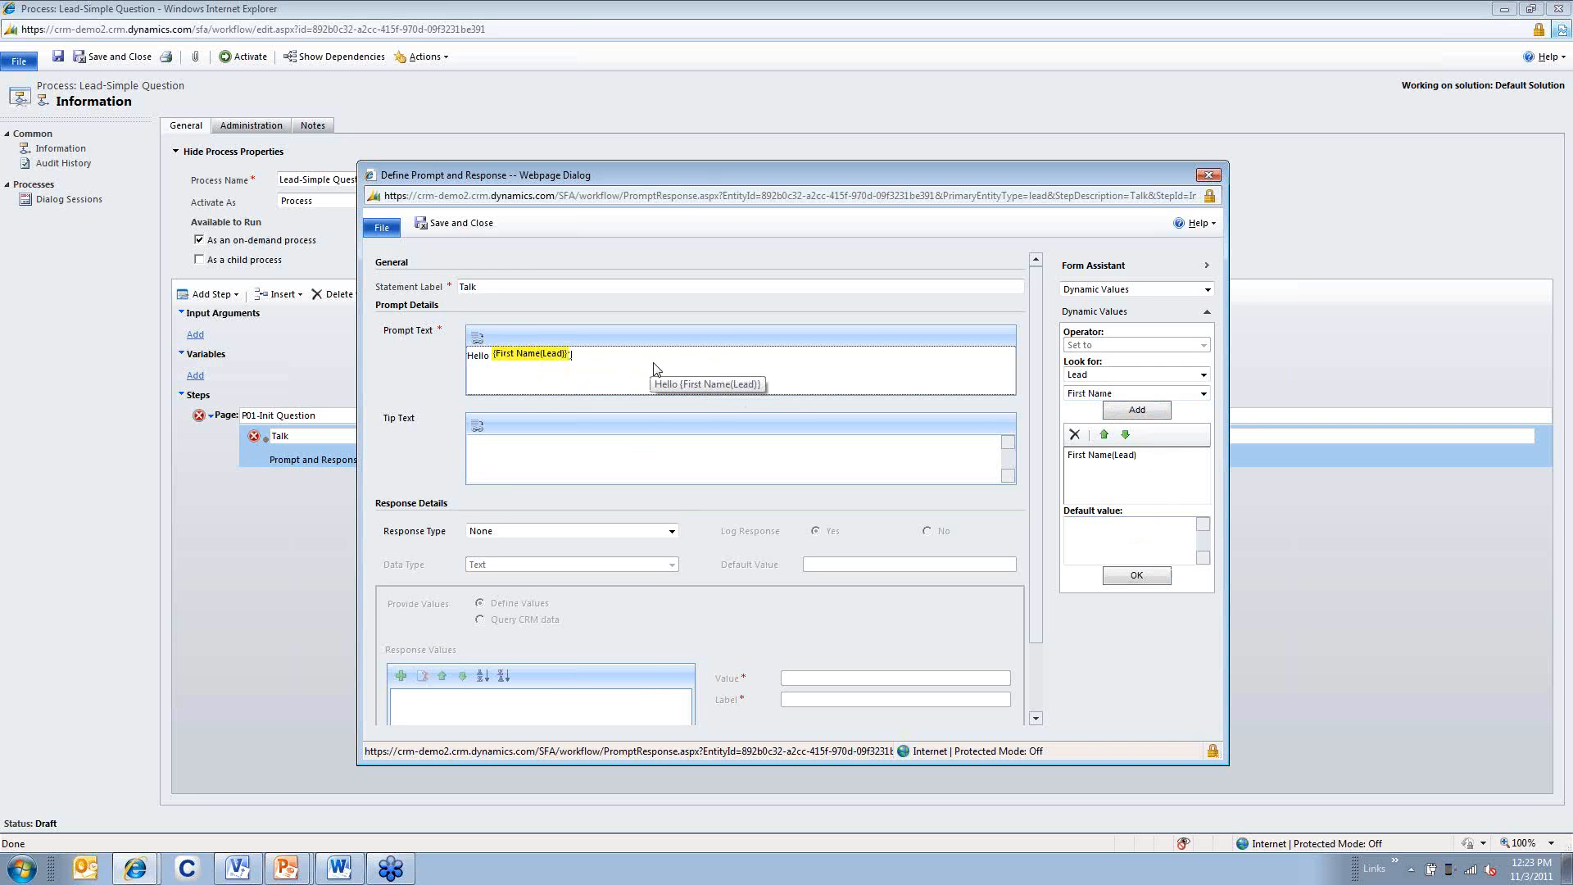
pyautogui.write(', I am calling fo')
pyautogui.write('r')
pyautogui.press('BackSpace')
pyautogui.press('BackSpace')
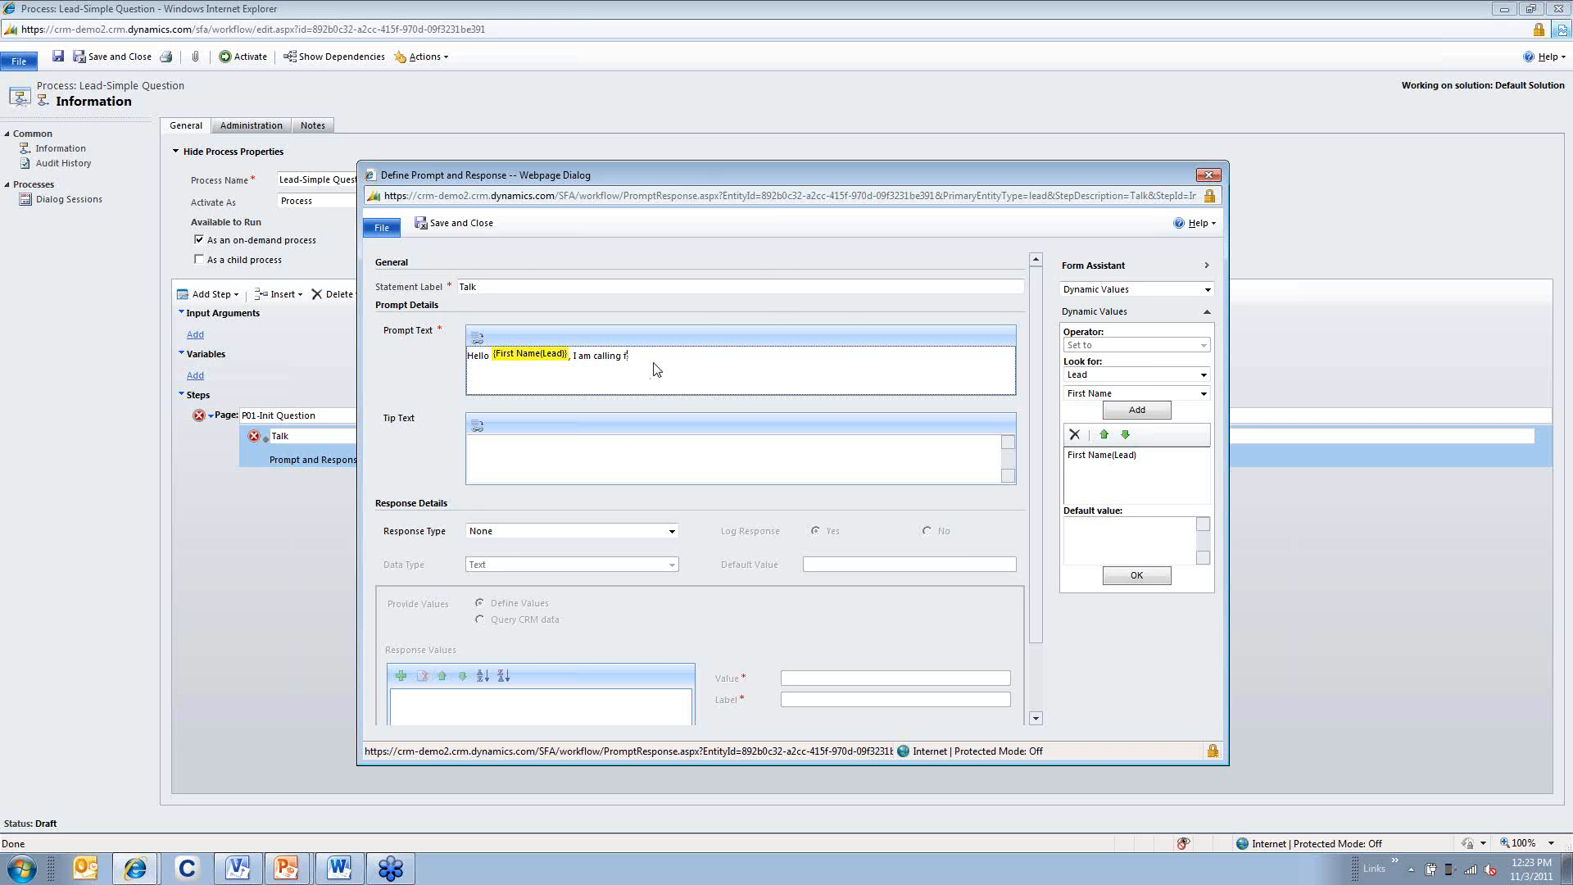
pyautogui.write('rom Yada,')
pyautogui.press('BackSpace')
pyautogui.write('Yada')
pyautogui.hotkey('ctrl', 'shift', 'Left')
pyautogui.press('End')
pyautogui.write('Yada Yada')
pyautogui.click(527, 288)
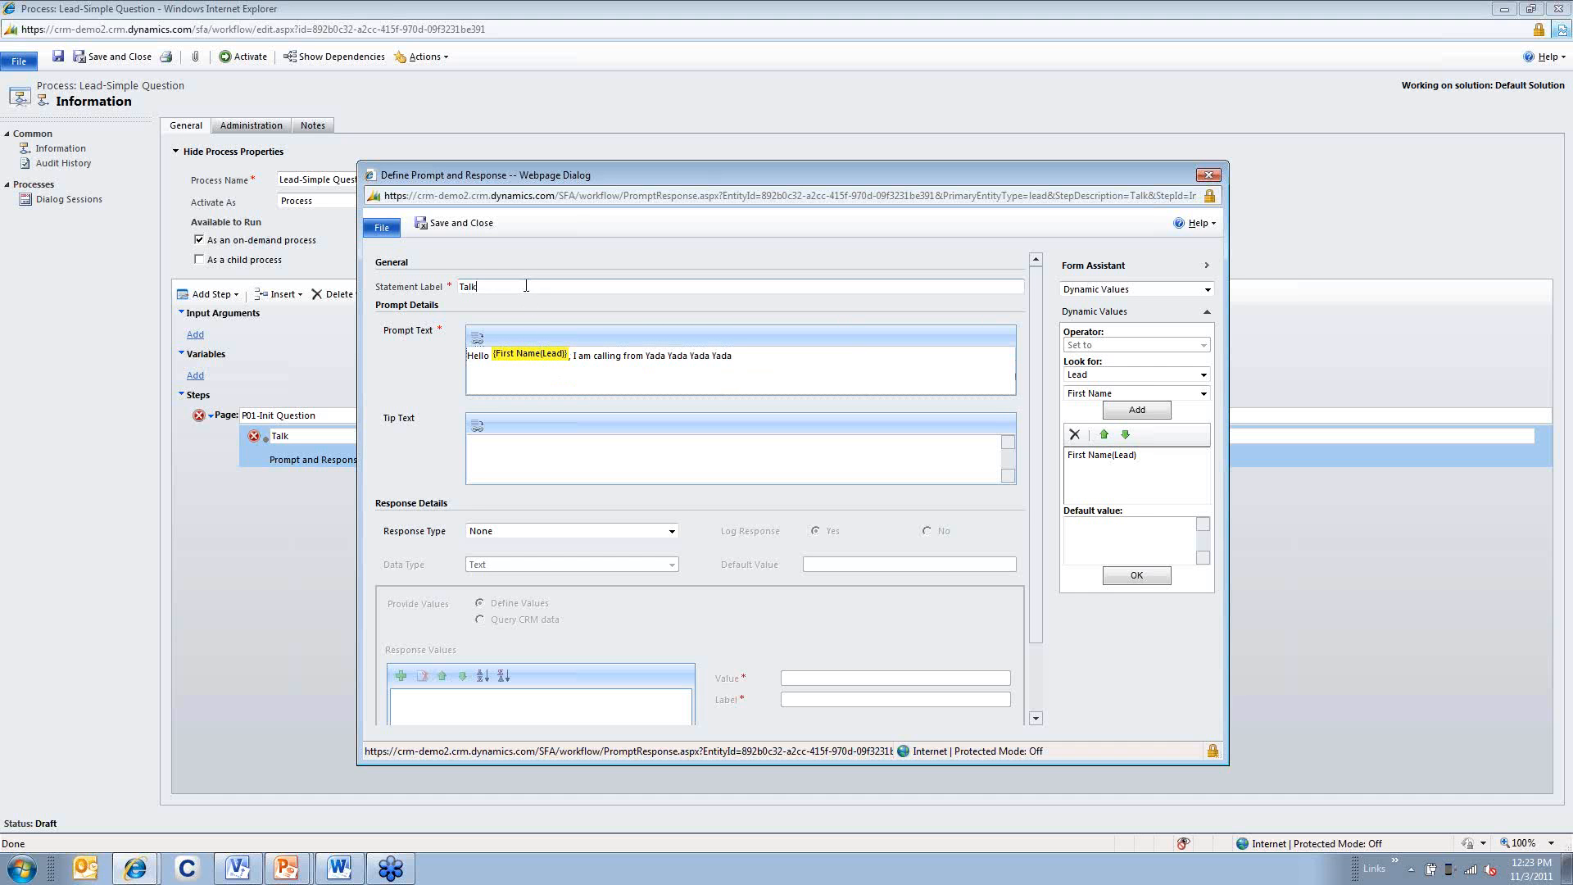
pyautogui.click(536, 450)
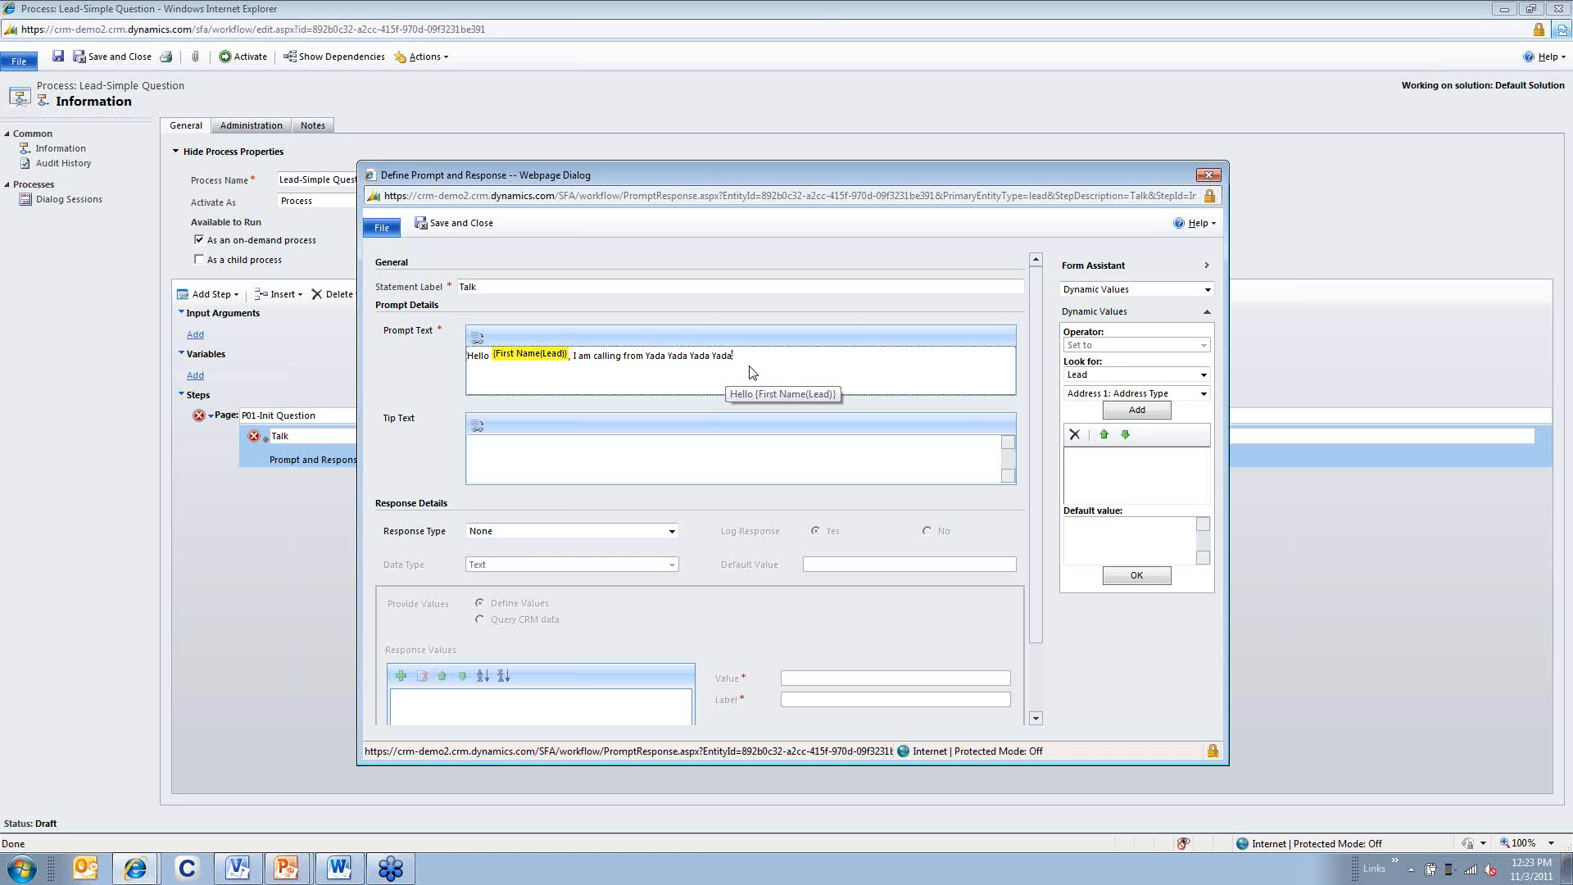
pyautogui.click(474, 226)
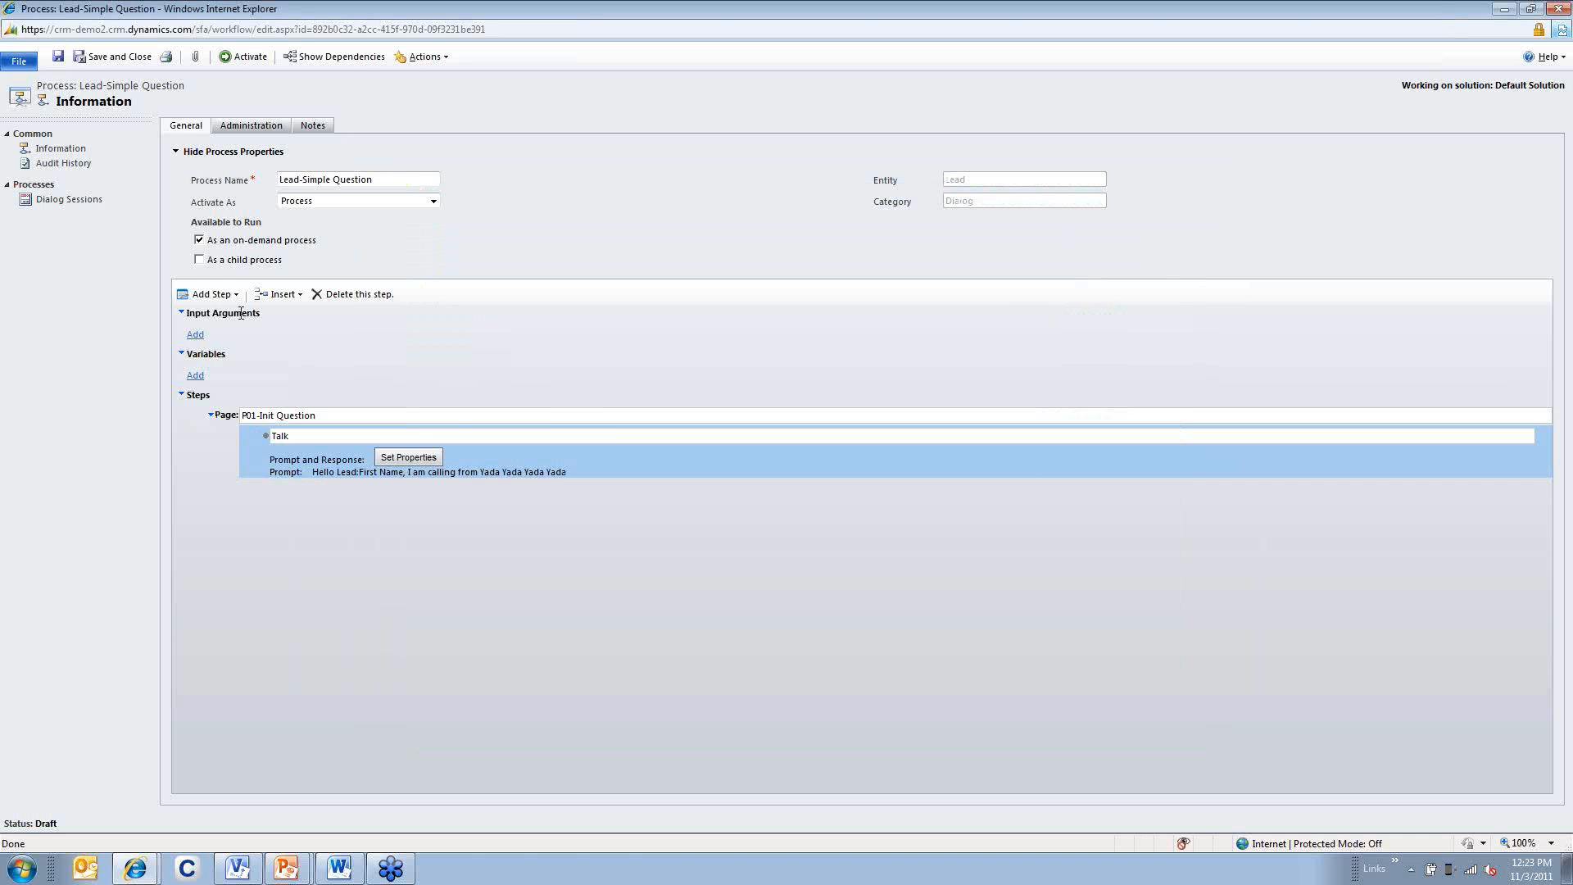
# Add a second Prompt and Response to the page, described as "Do you have a few Minutes to discuss MSCRM?"
pyautogui.click(210, 294)
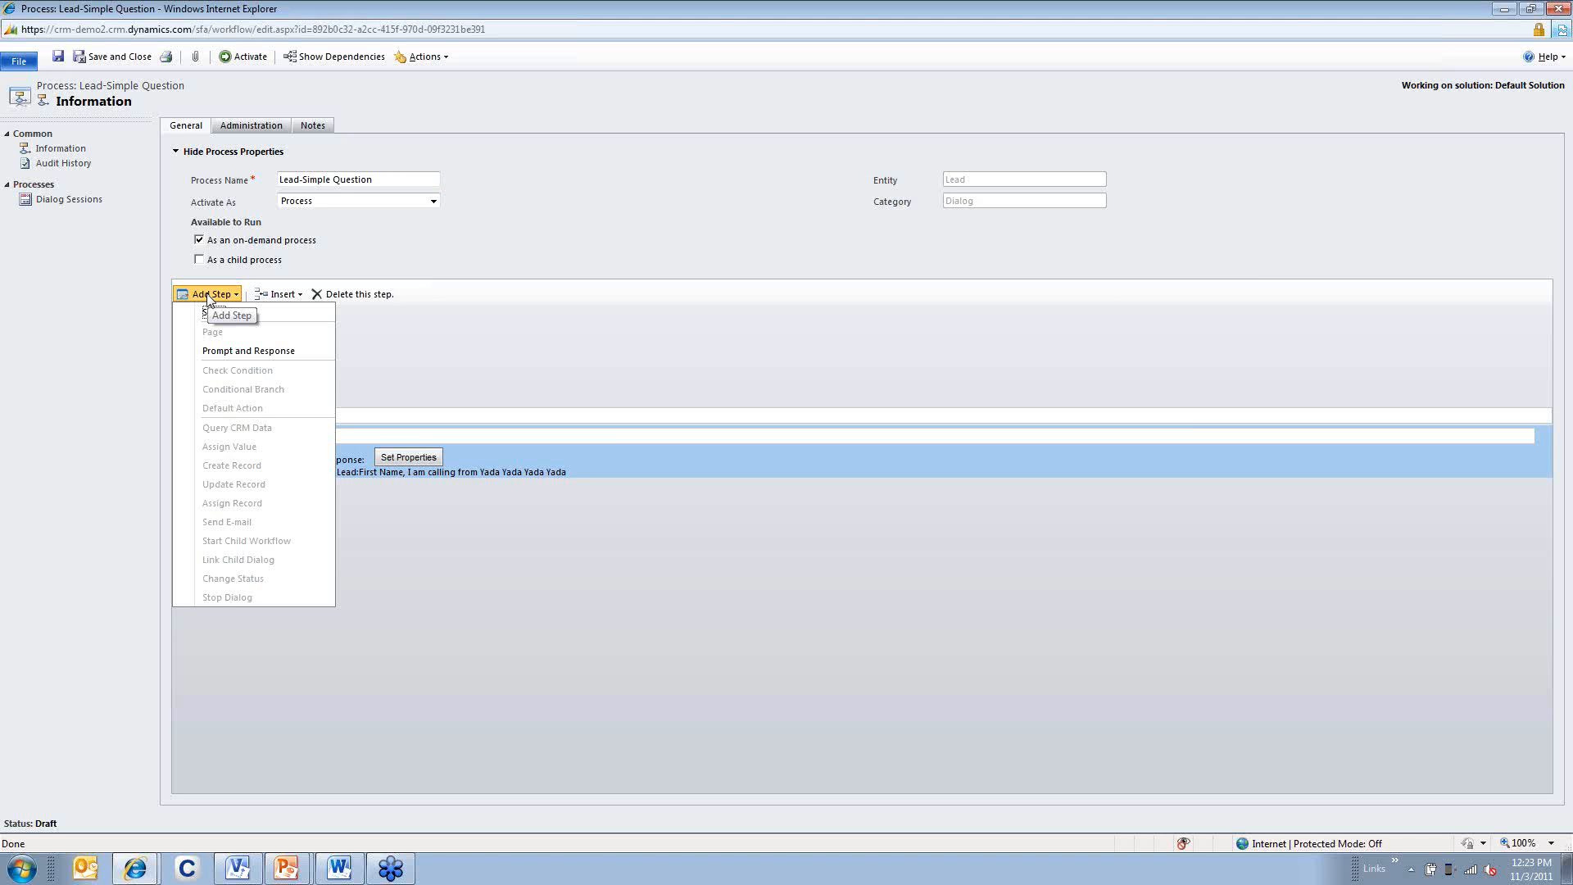
pyautogui.click(217, 351)
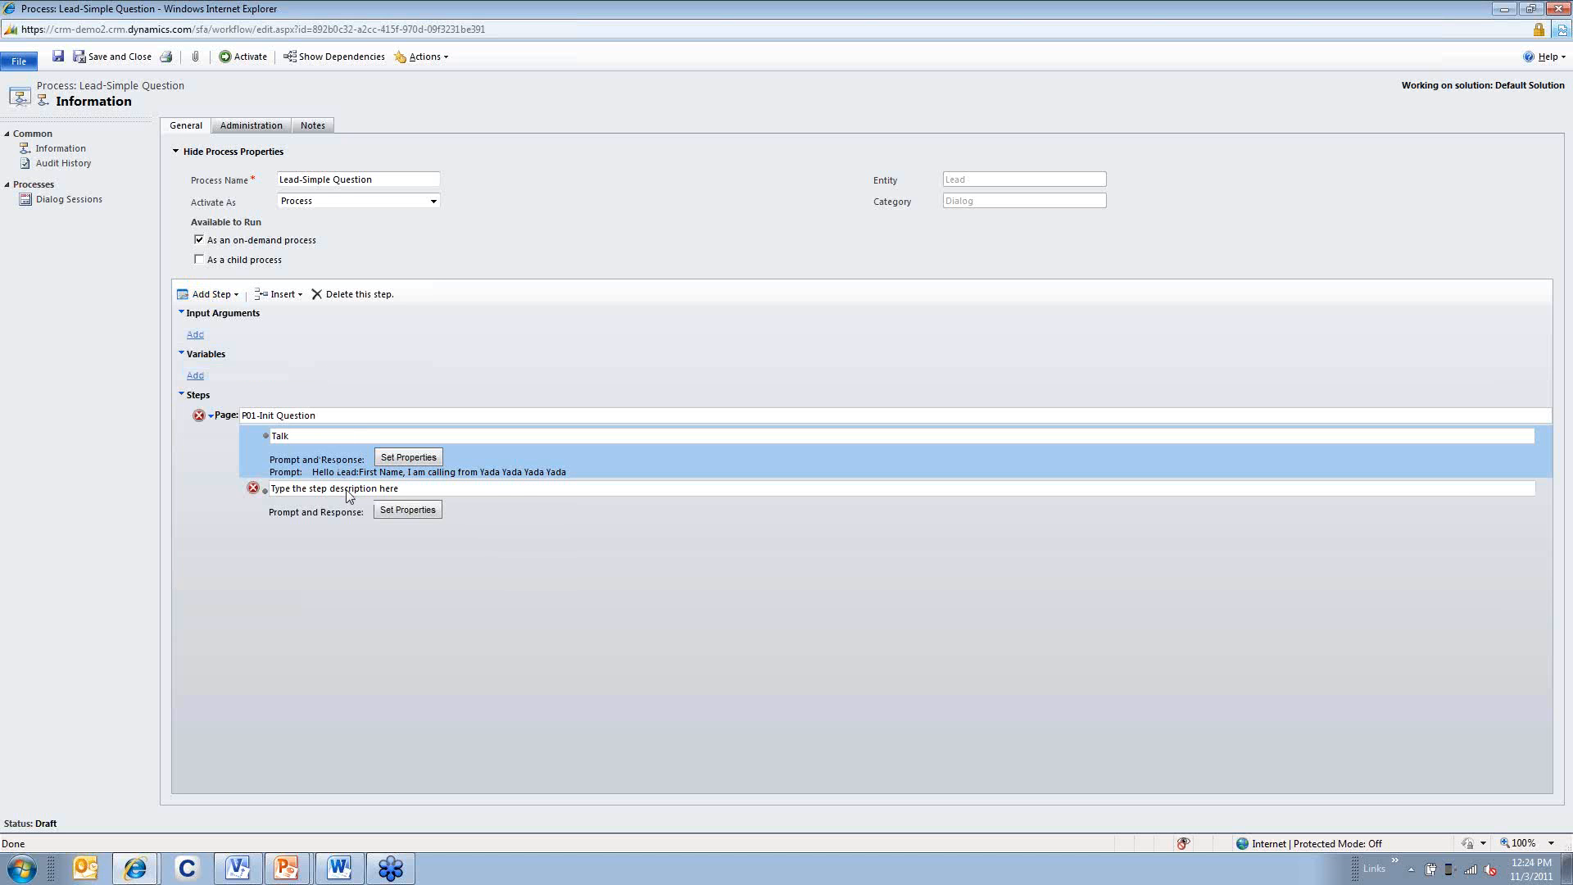
pyautogui.click(350, 490)
pyautogui.write('Do yo')
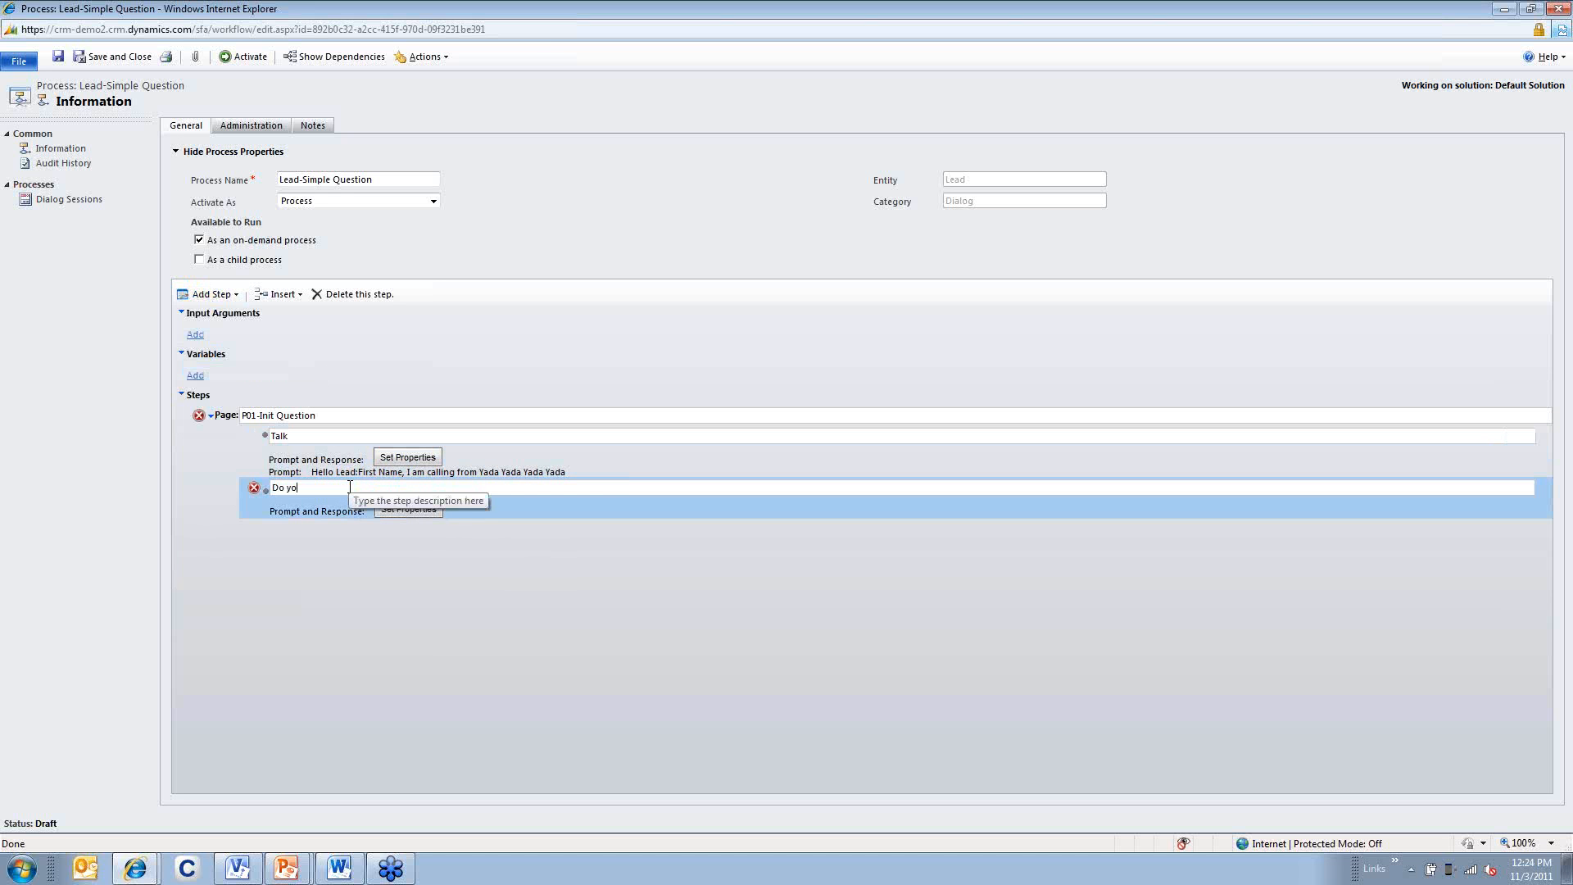
pyautogui.write('u have')
pyautogui.write('ew Minutes')
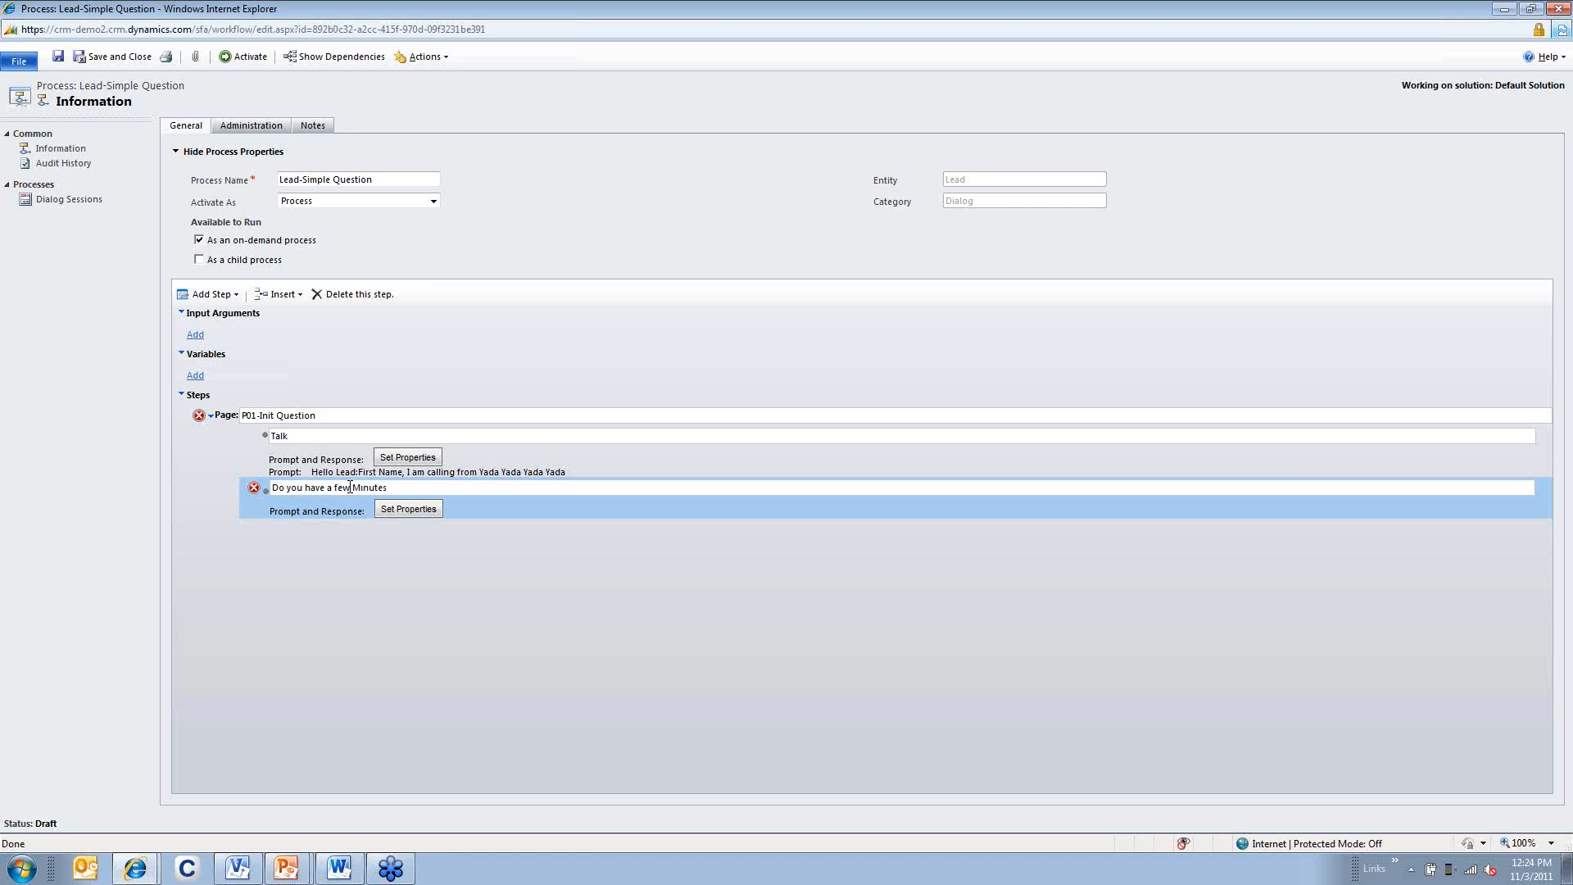
pyautogui.write(' to discuss MSCRM?')
# Copy the second prompt's full question text, then prefix its description with "P01-"
pyautogui.click(272, 488)
pyautogui.hotkey('ctrl', 'shift', 'Right')
pyautogui.hotkey('ctrl', 'shift', 'Right')
pyautogui.hotkey('ctrl', 'shift', 'Right')
pyautogui.hotkey('ctrl', 'shift', 'Right')
pyautogui.hotkey('ctrl', 'shift', 'Right')
pyautogui.hotkey('ctrl', 'shift', 'Right')
pyautogui.hotkey('ctrl', 'shift', 'Right')
pyautogui.hotkey('ctrl', 'shift', 'Right')
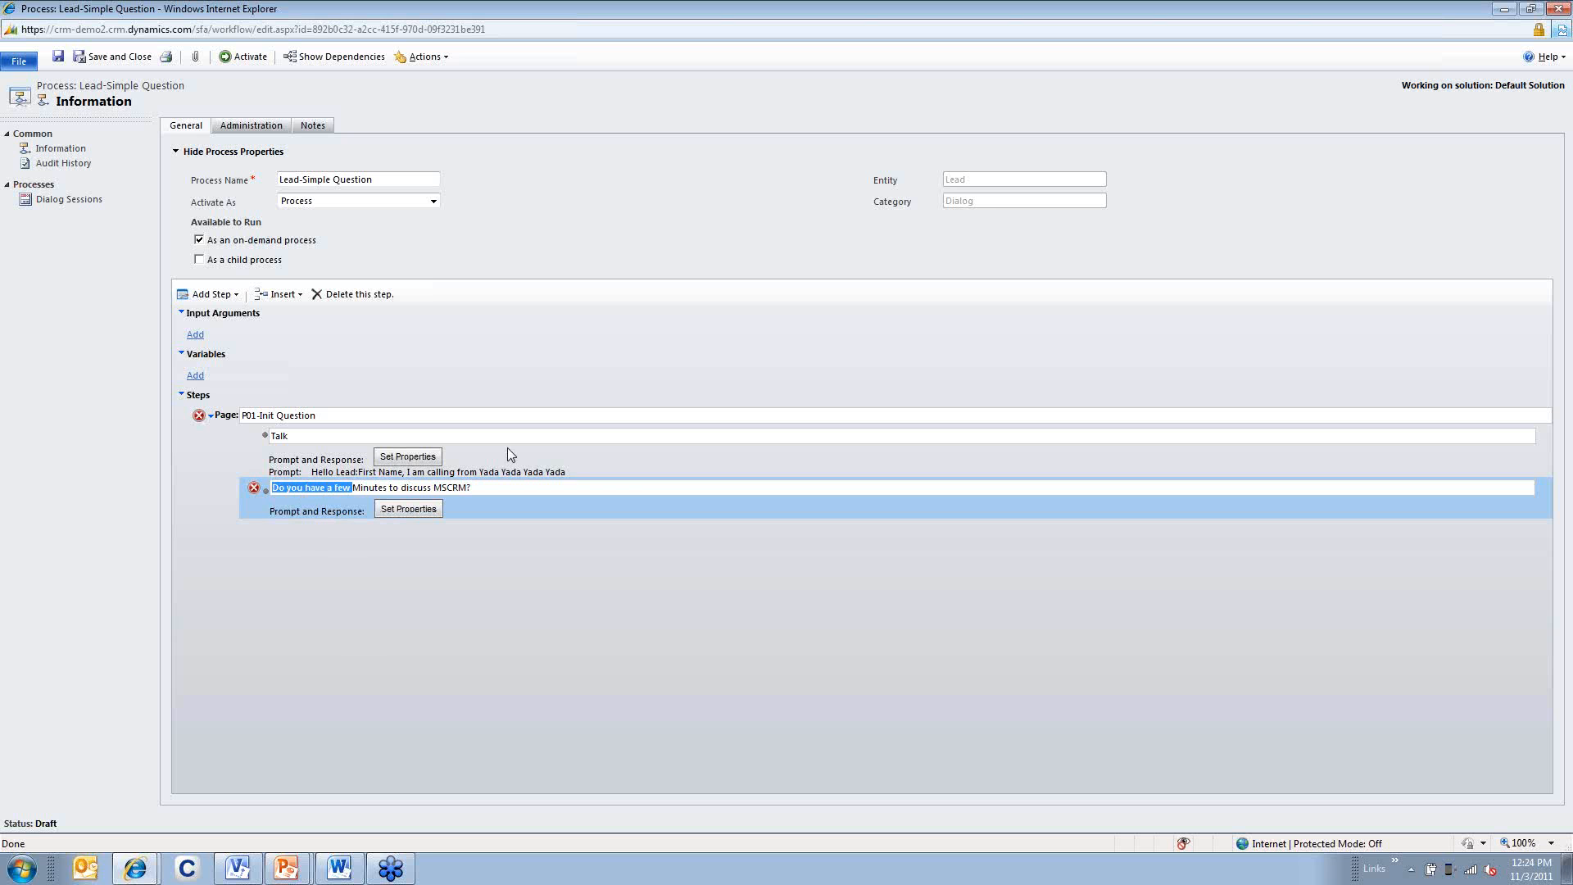
pyautogui.hotkey('ctrl', 'shift', 'Right')
pyautogui.hotkey('ctrl', 'shift', 'Right')
pyautogui.hotkey('ctrl', 'c')
pyautogui.press('Home')
pyautogui.write('P01')
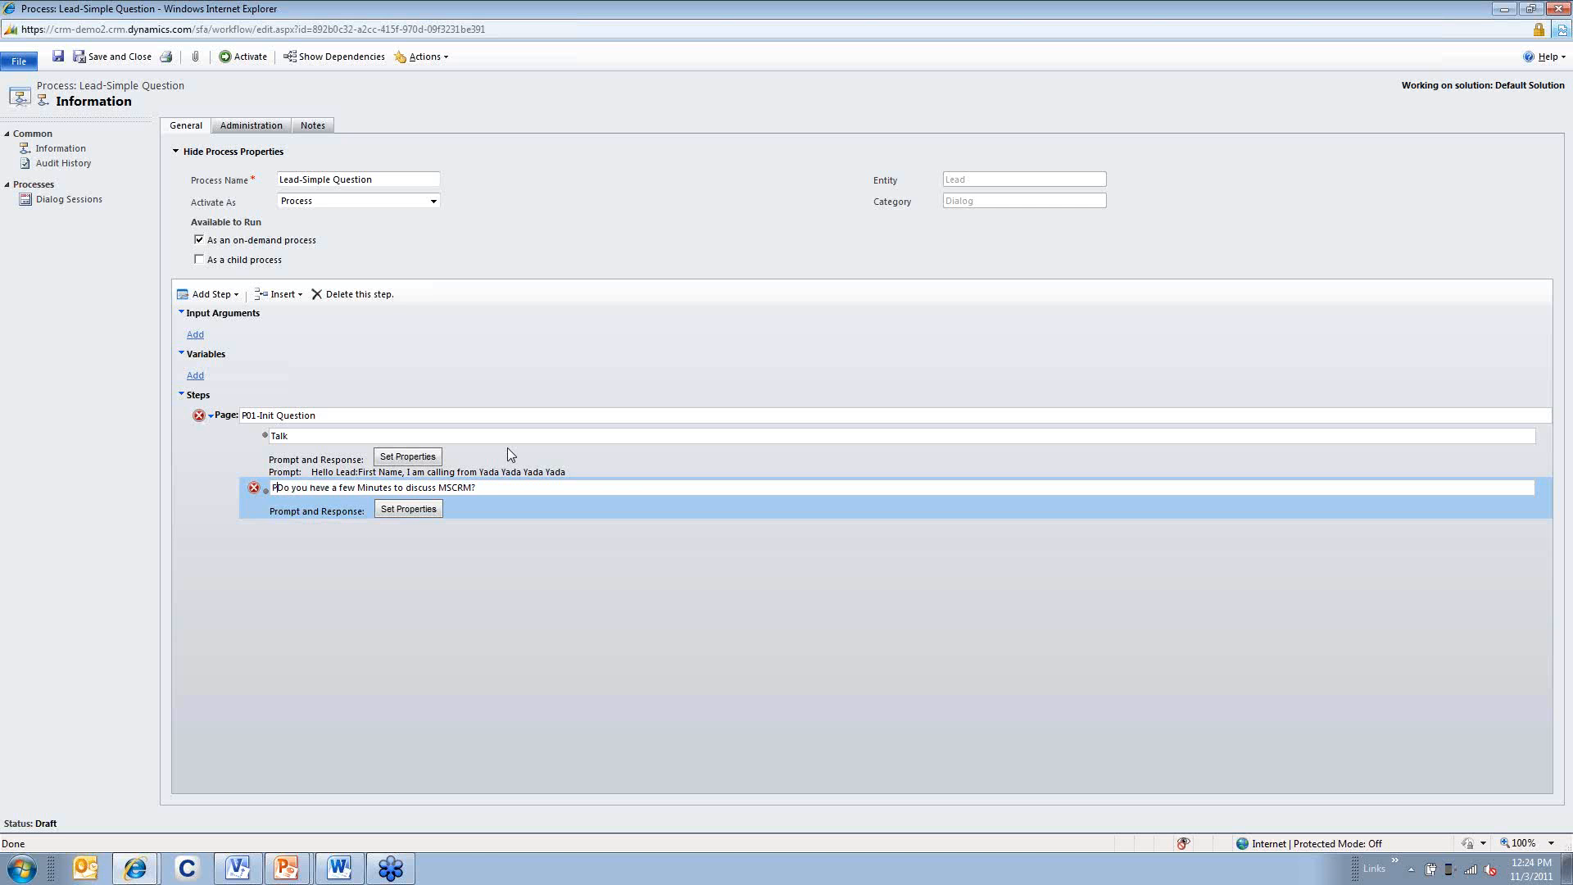
pyautogui.write('-')
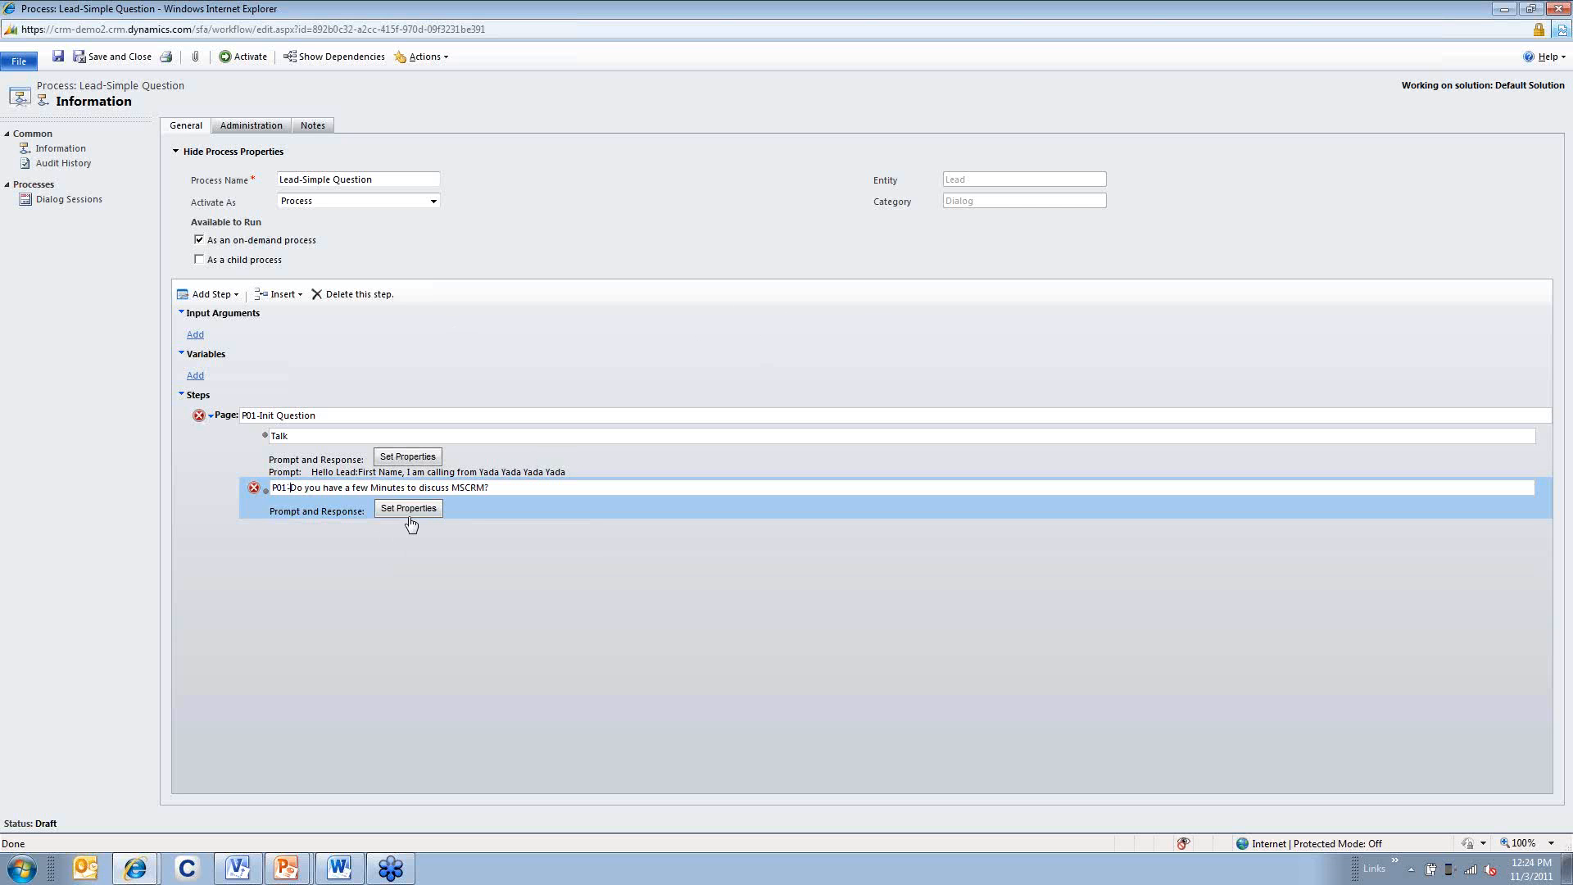
# Open the properties of the P01 question step and paste "Do you have a few Minutes to discuss MSCRM?" as its prompt text
pyautogui.click(412, 516)
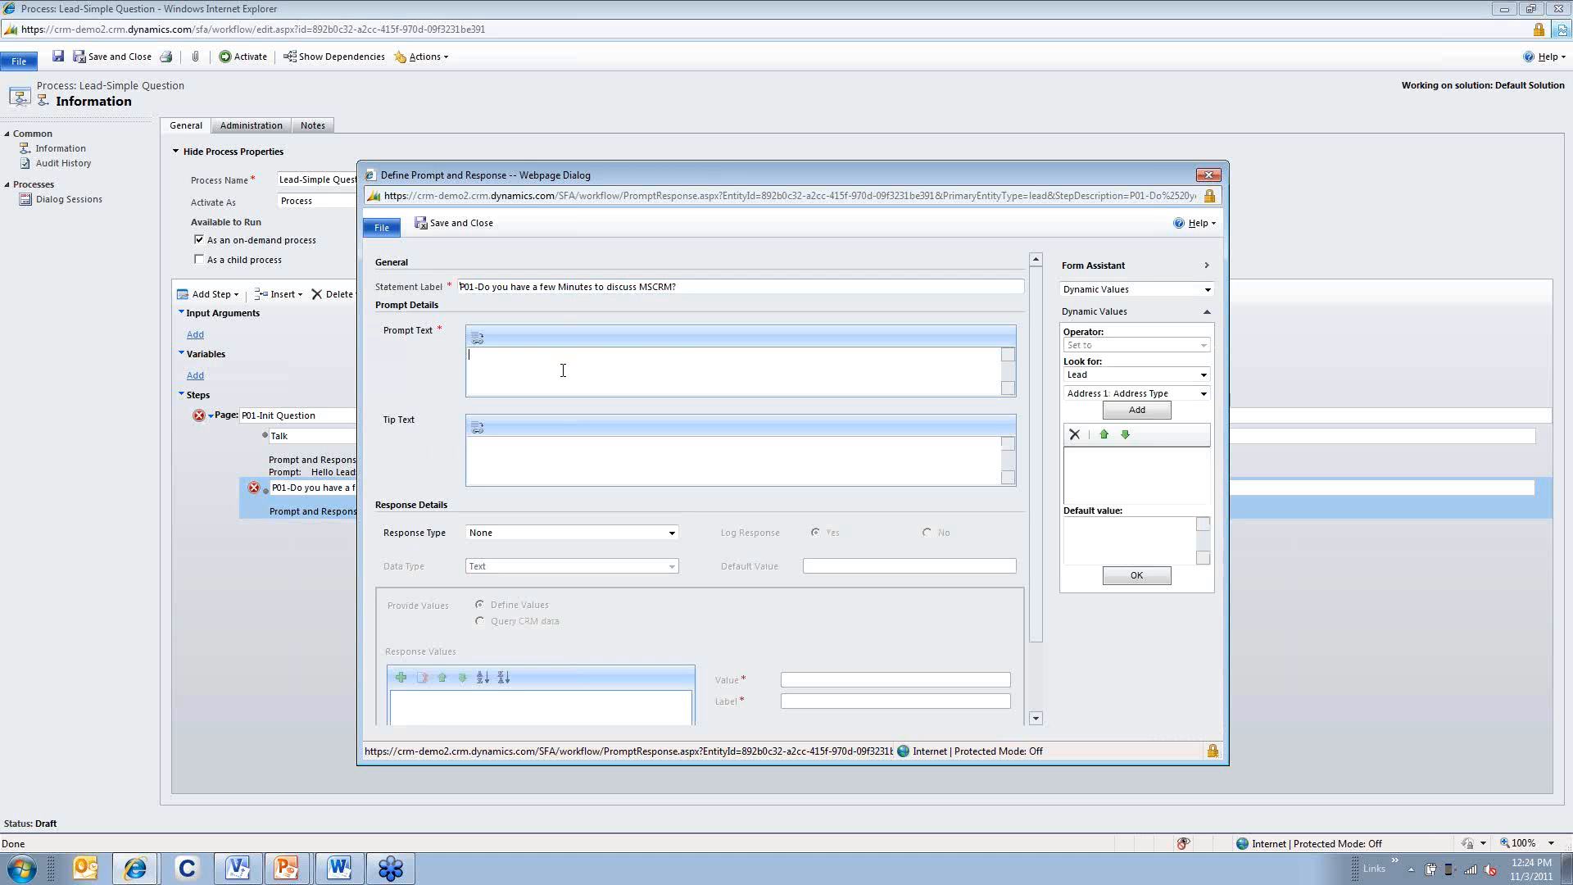
pyautogui.hotkey('ctrl', 'v')
pyautogui.moveTo(678, 286); pyautogui.dragTo(457, 287)
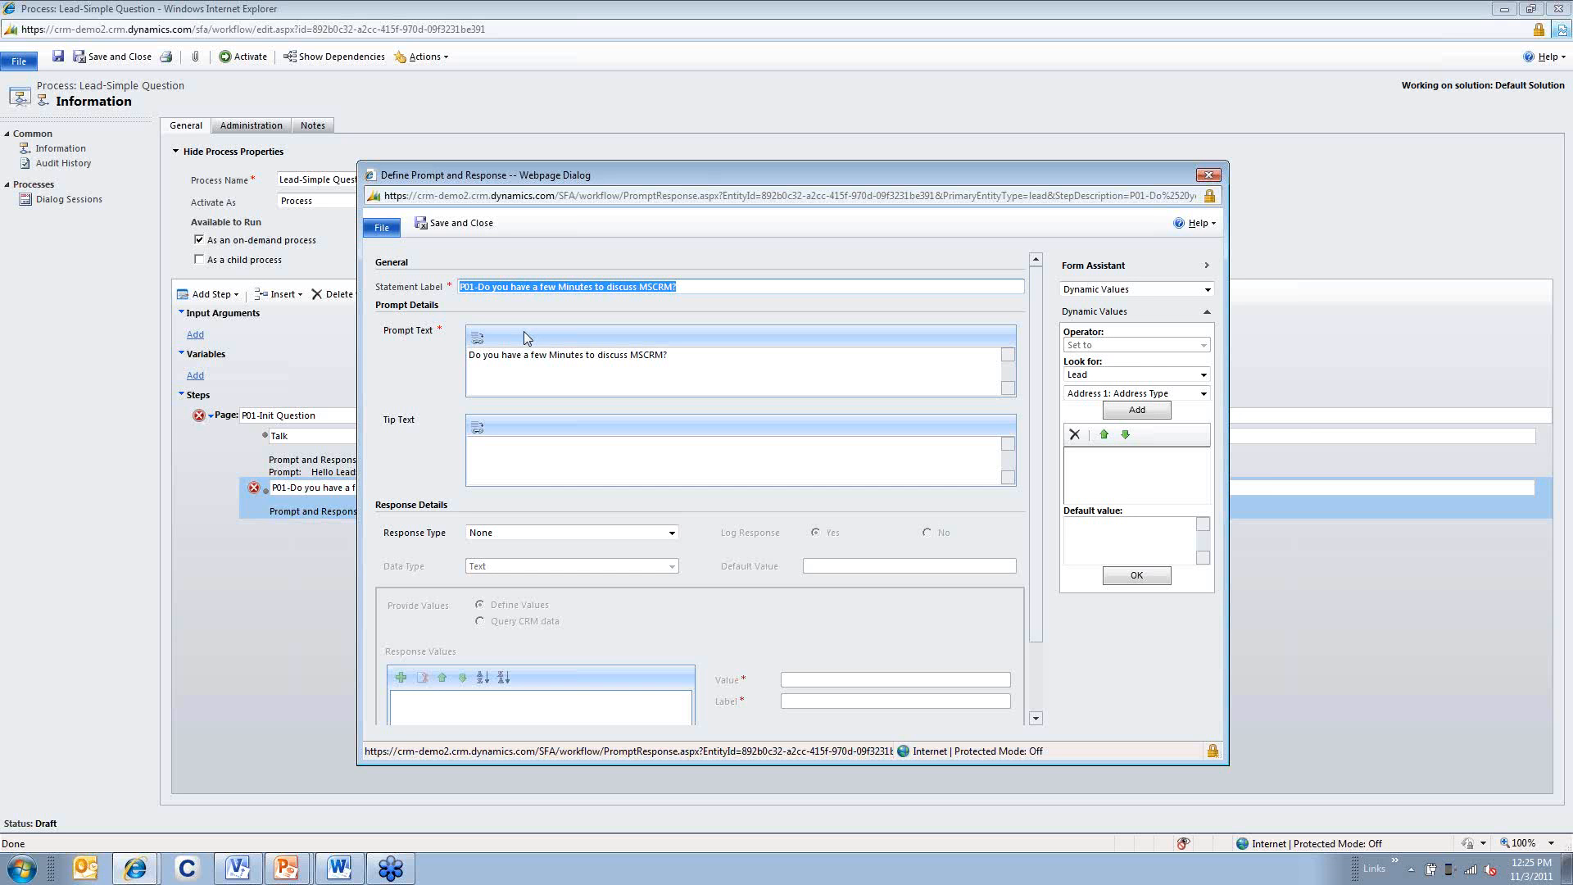
# Set the question's response type to Option Set (radio buttons) and its data type to Integer
pyautogui.click(538, 532)
pyautogui.click(534, 567)
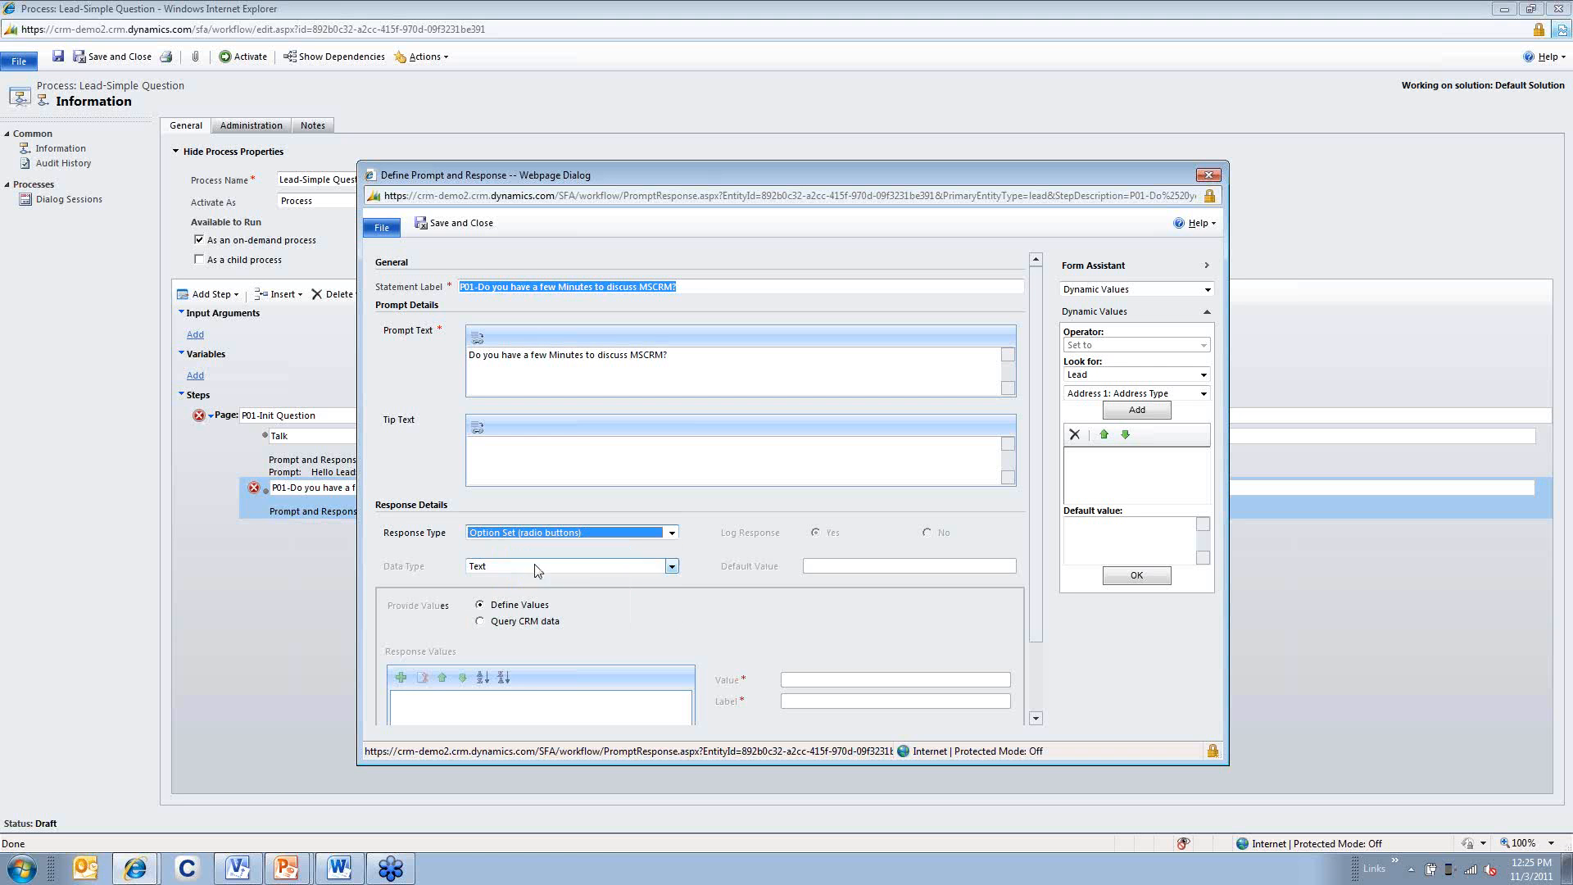
pyautogui.click(619, 567)
pyautogui.click(598, 588)
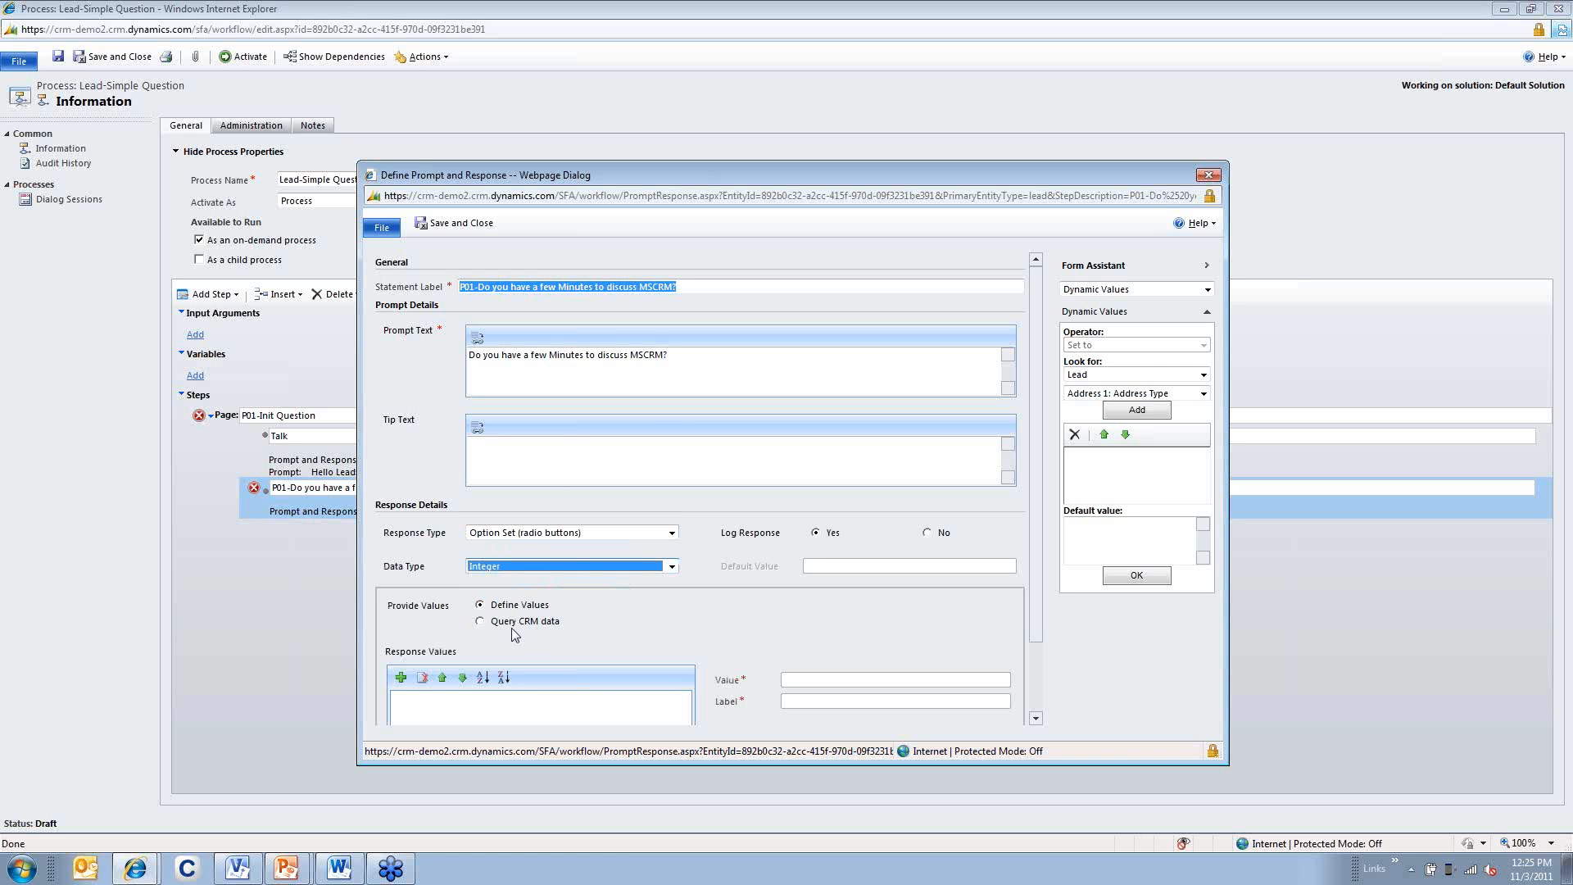
# Add two response values to the question and label the one with value 0 "No"
pyautogui.click(401, 680)
pyautogui.click(401, 680)
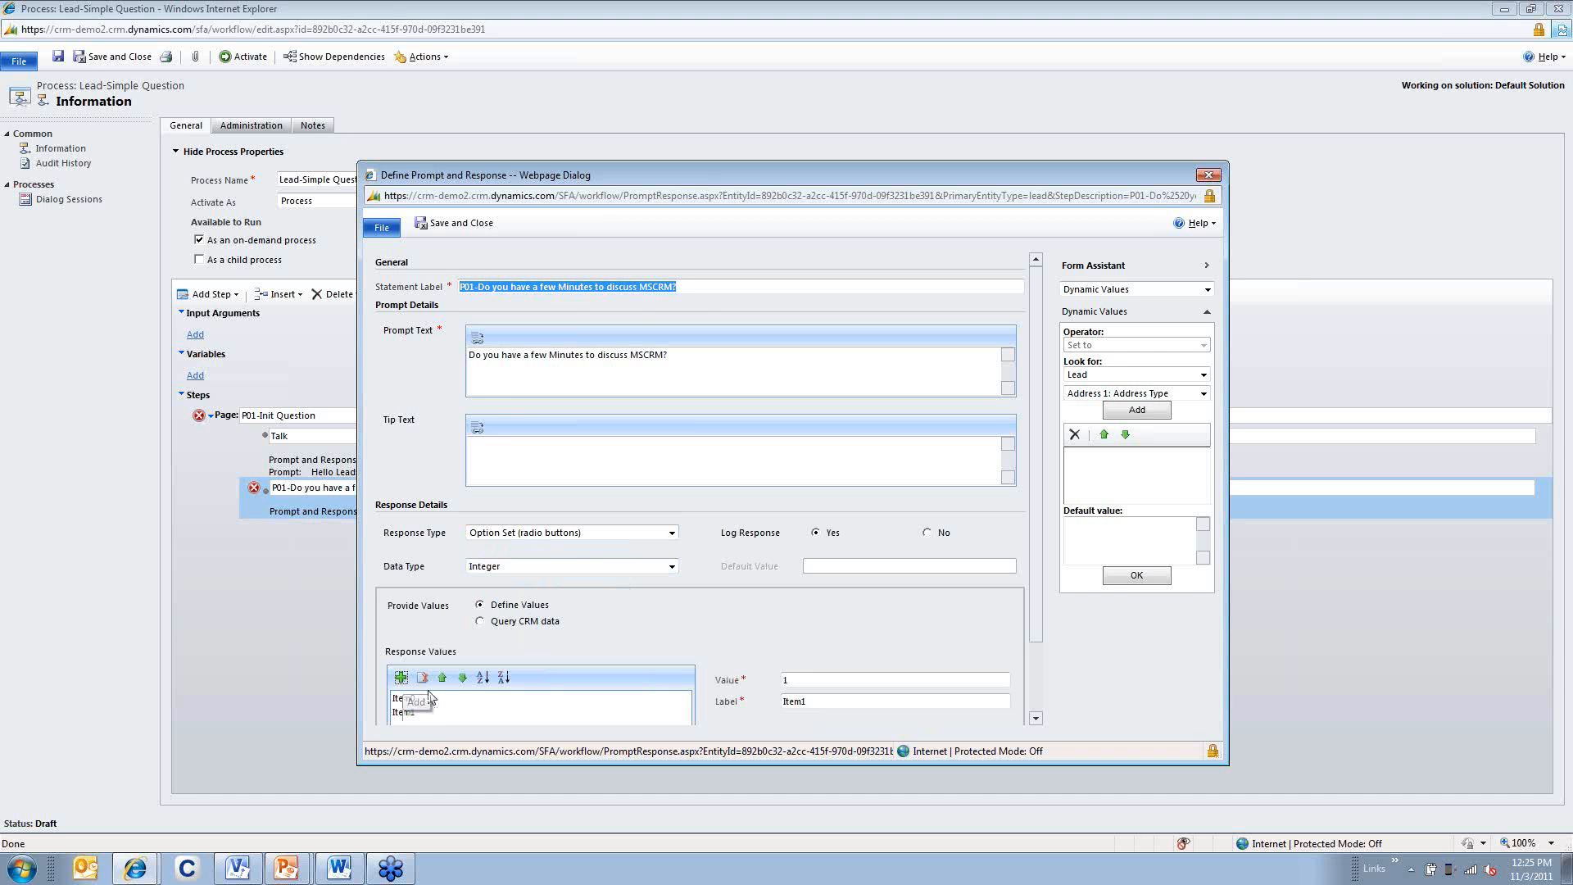
pyautogui.click(412, 699)
pyautogui.doubleClick(793, 701)
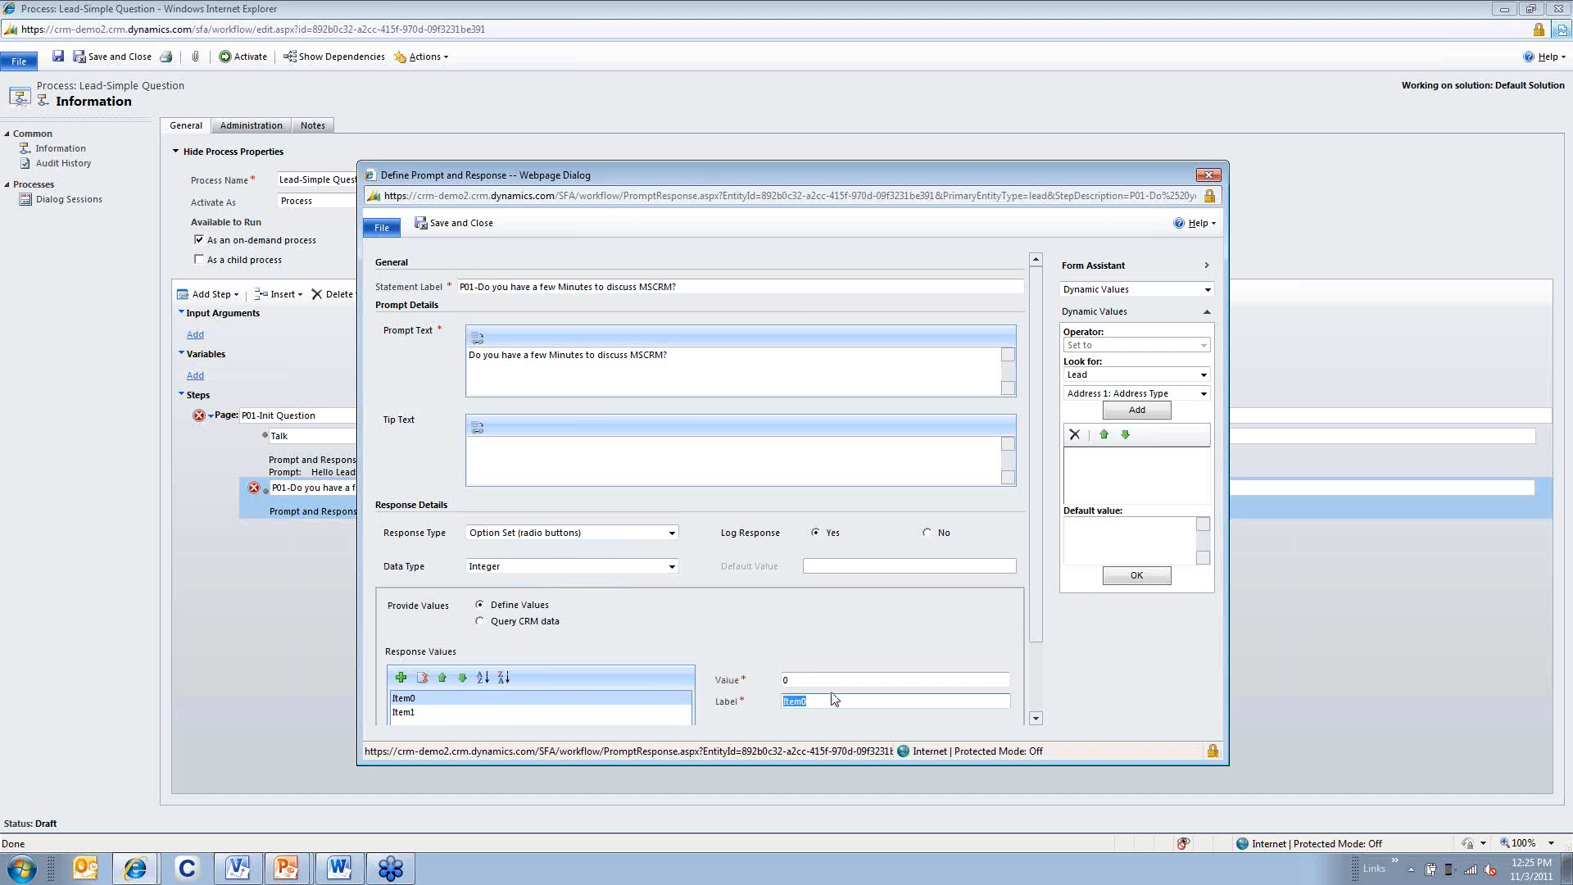
pyautogui.write('No')
# Label the response with value 1 "Yes", then save and close the question's properties
pyautogui.click(412, 719)
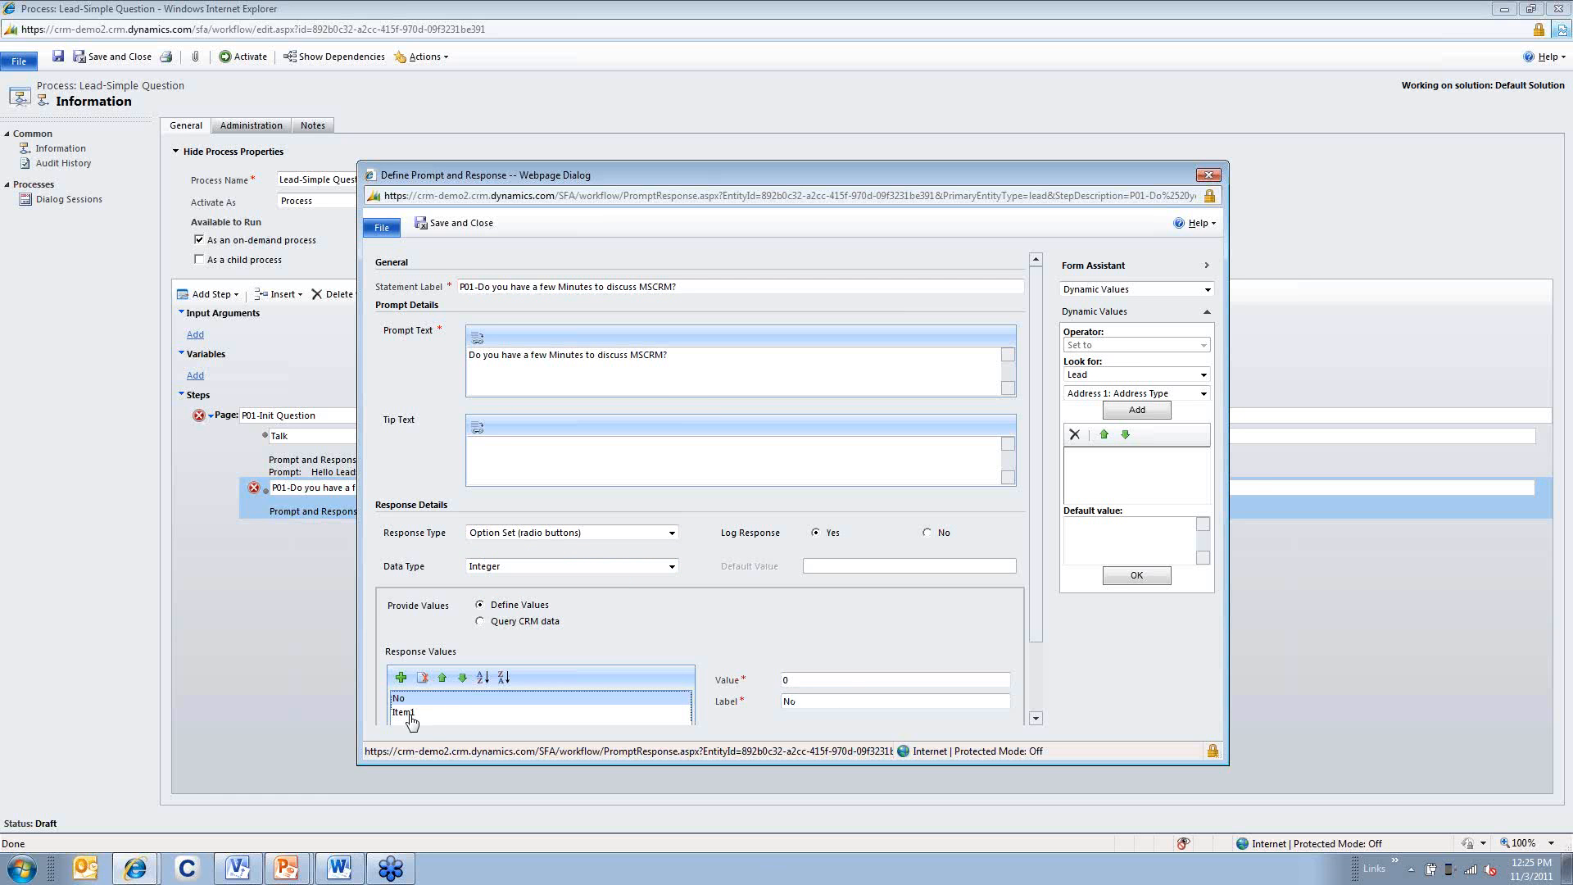
pyautogui.click(471, 715)
pyautogui.doubleClick(801, 702)
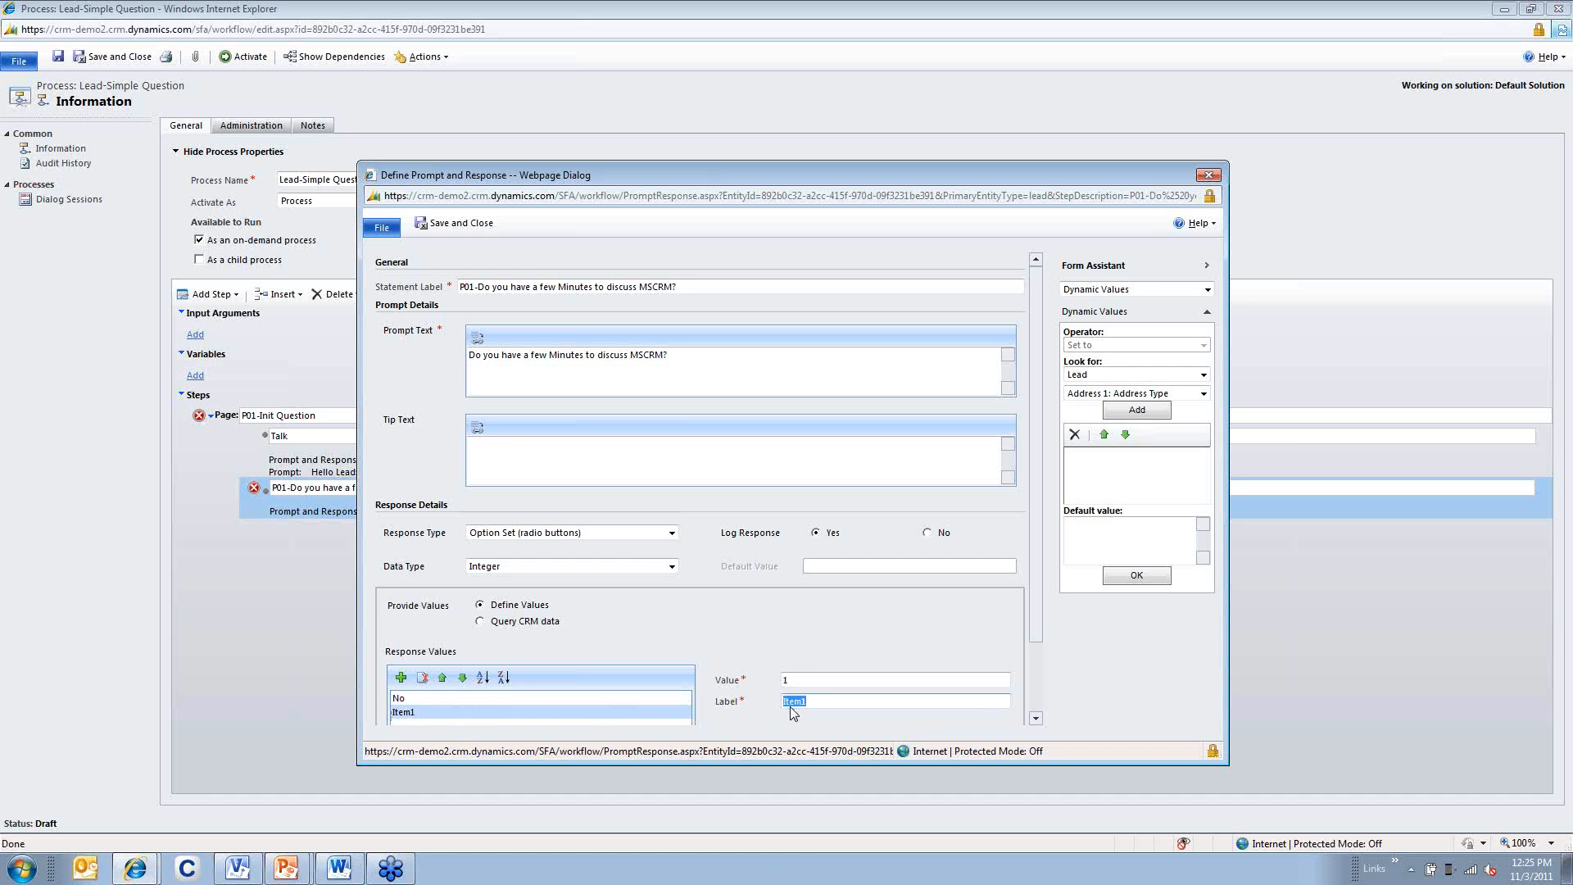
pyautogui.write('Yes')
pyautogui.click(817, 616)
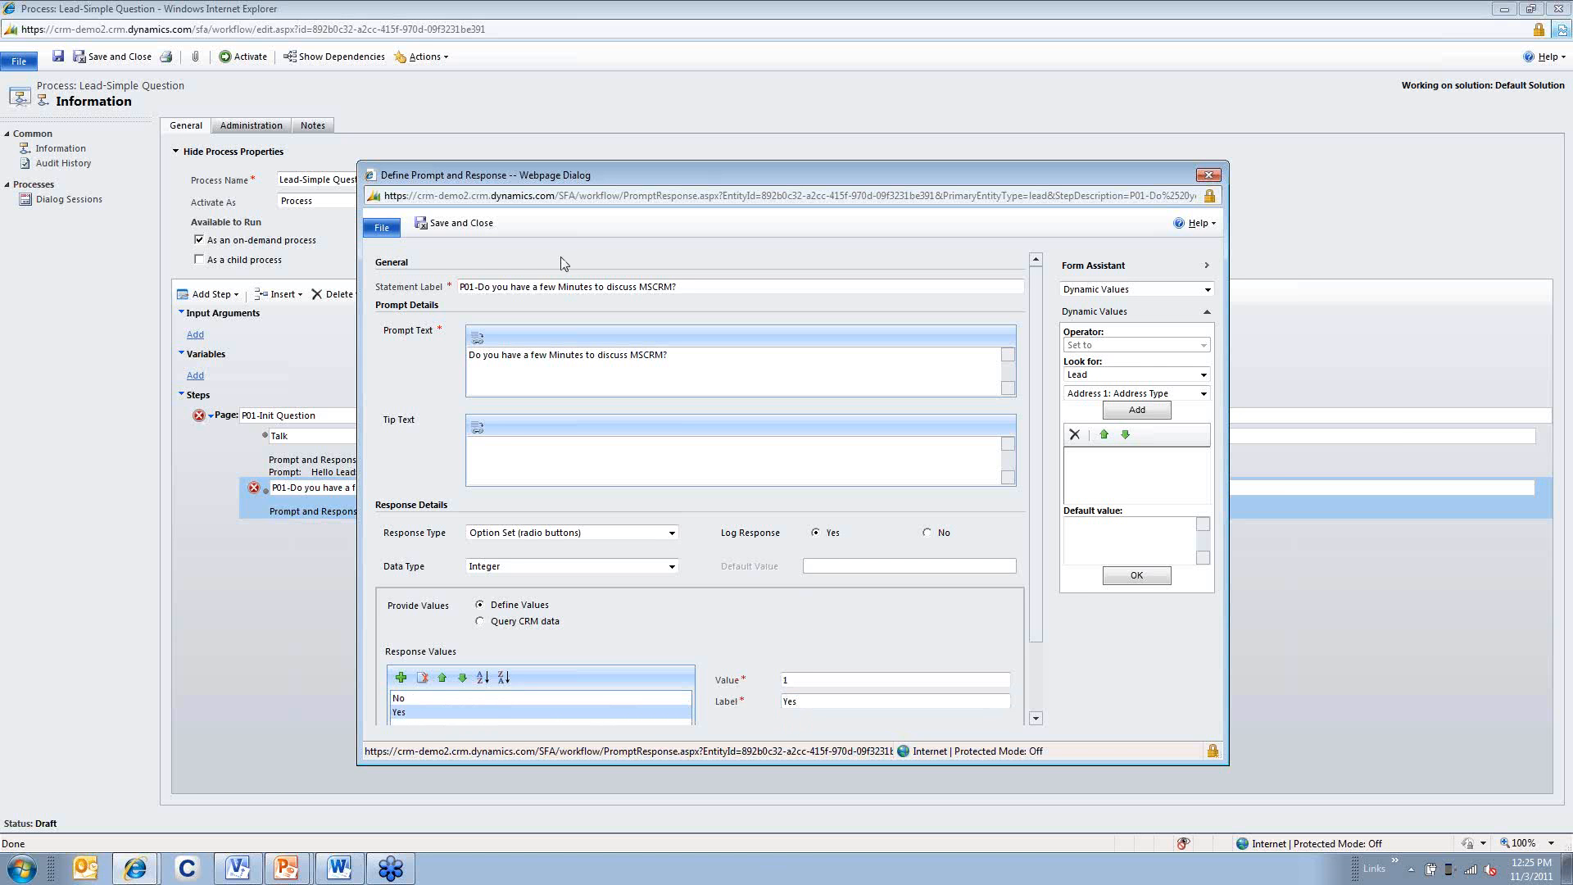
pyautogui.click(457, 226)
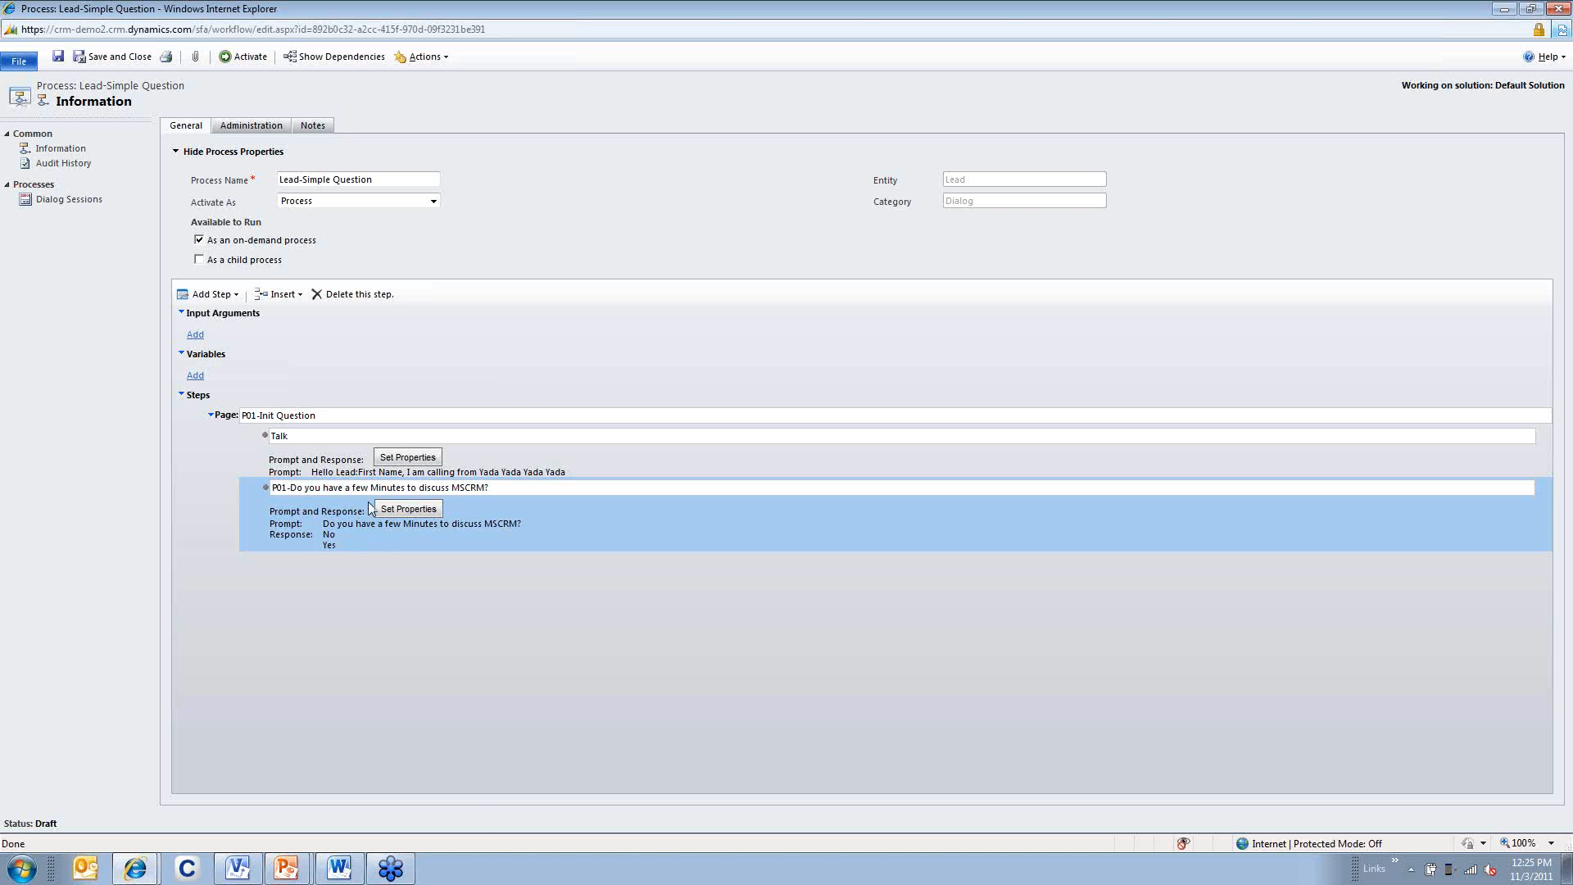
pyautogui.moveTo(289, 870)
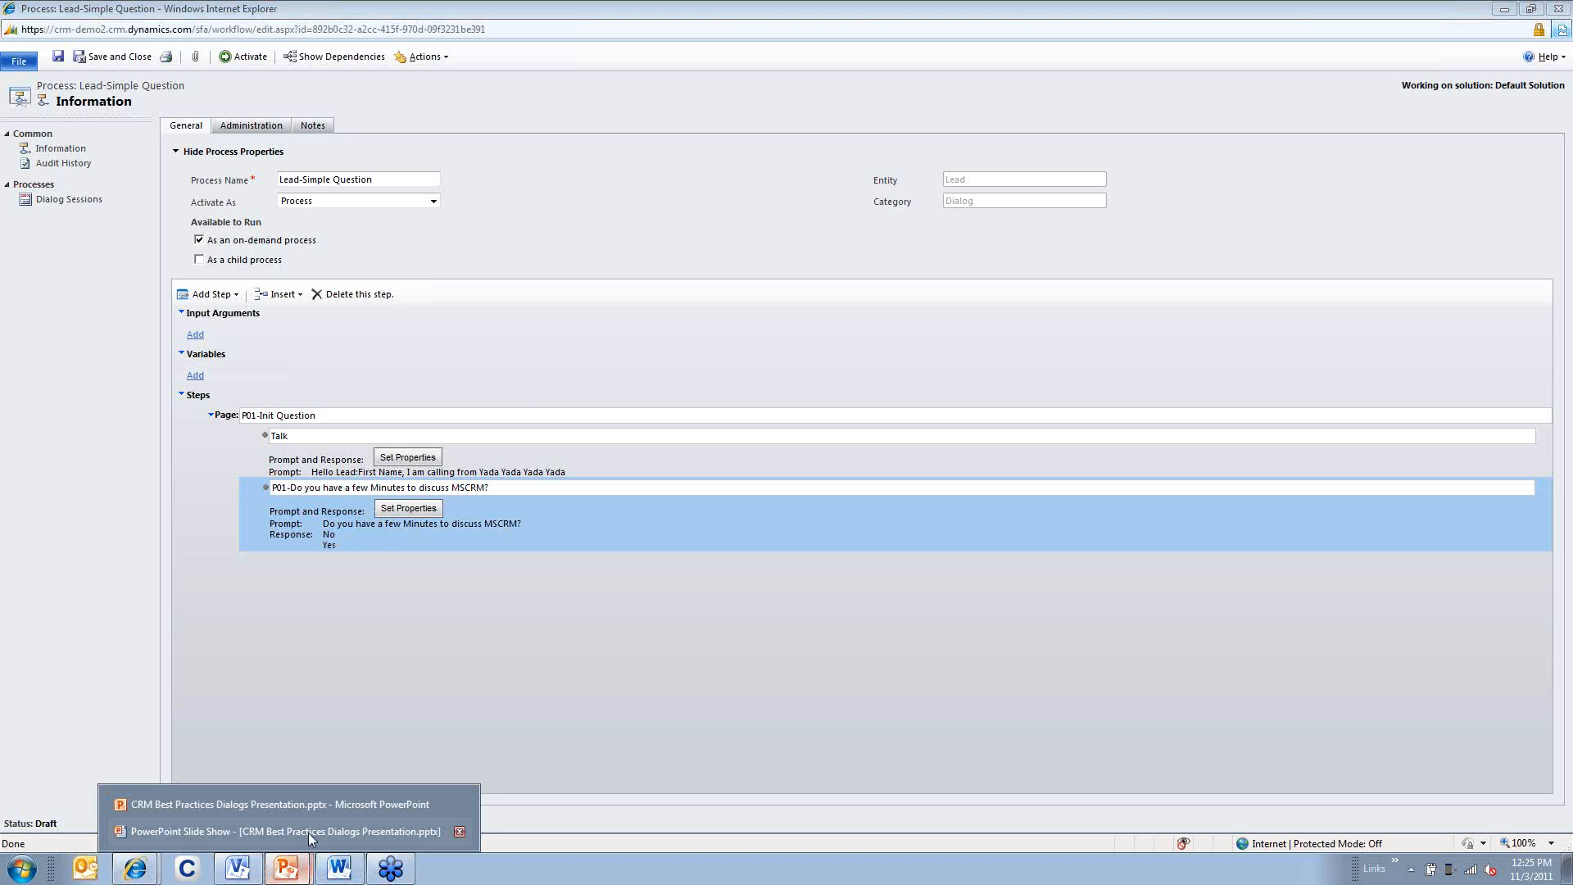
pyautogui.click(259, 811)
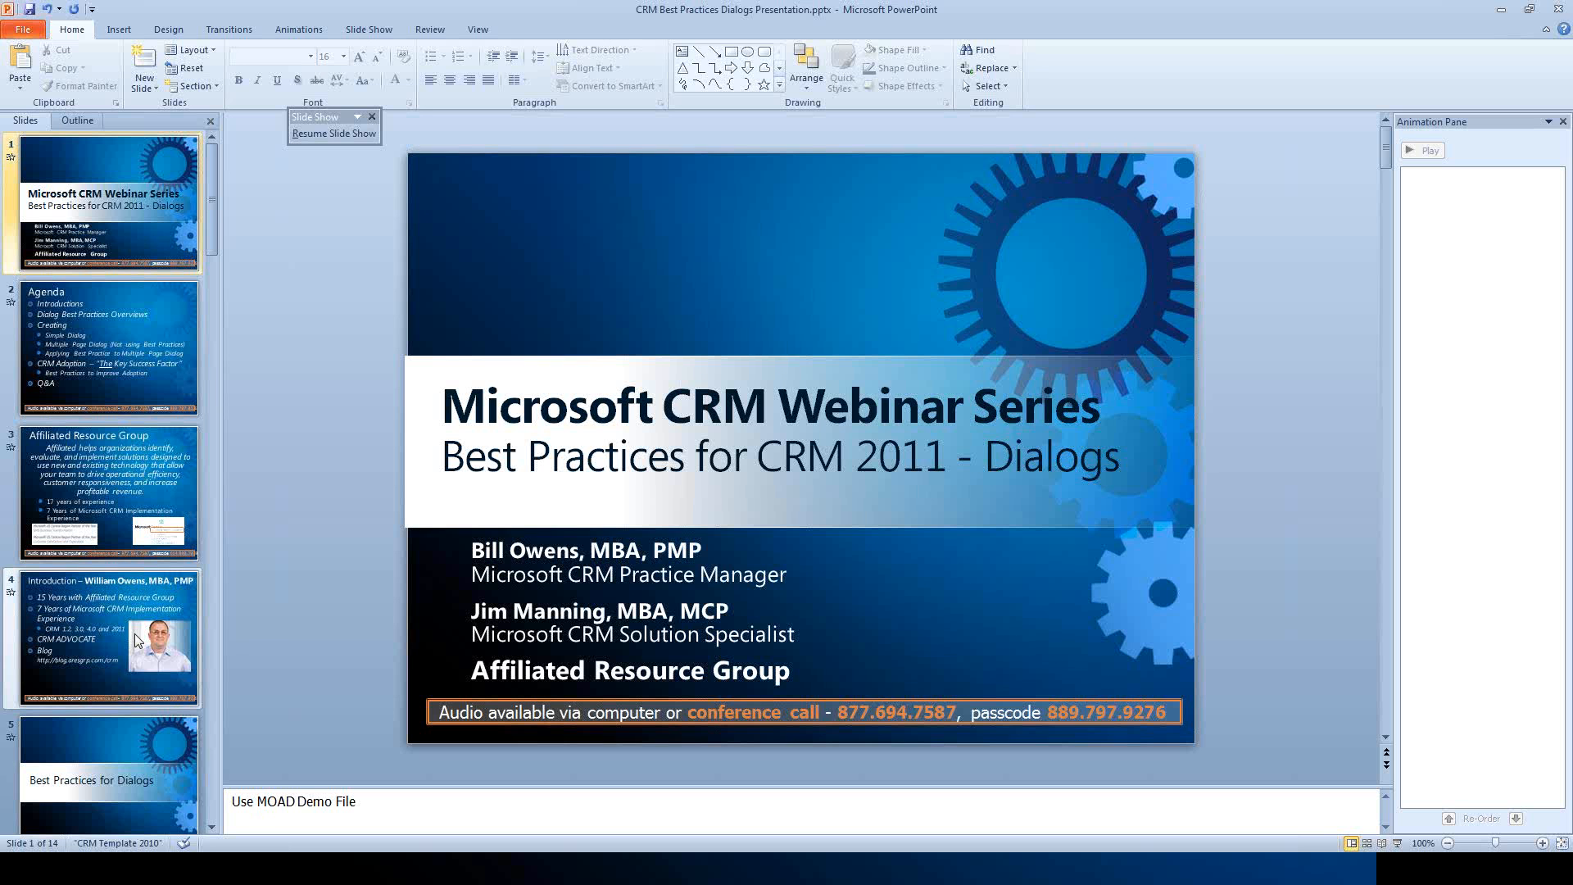
pyautogui.click(135, 793)
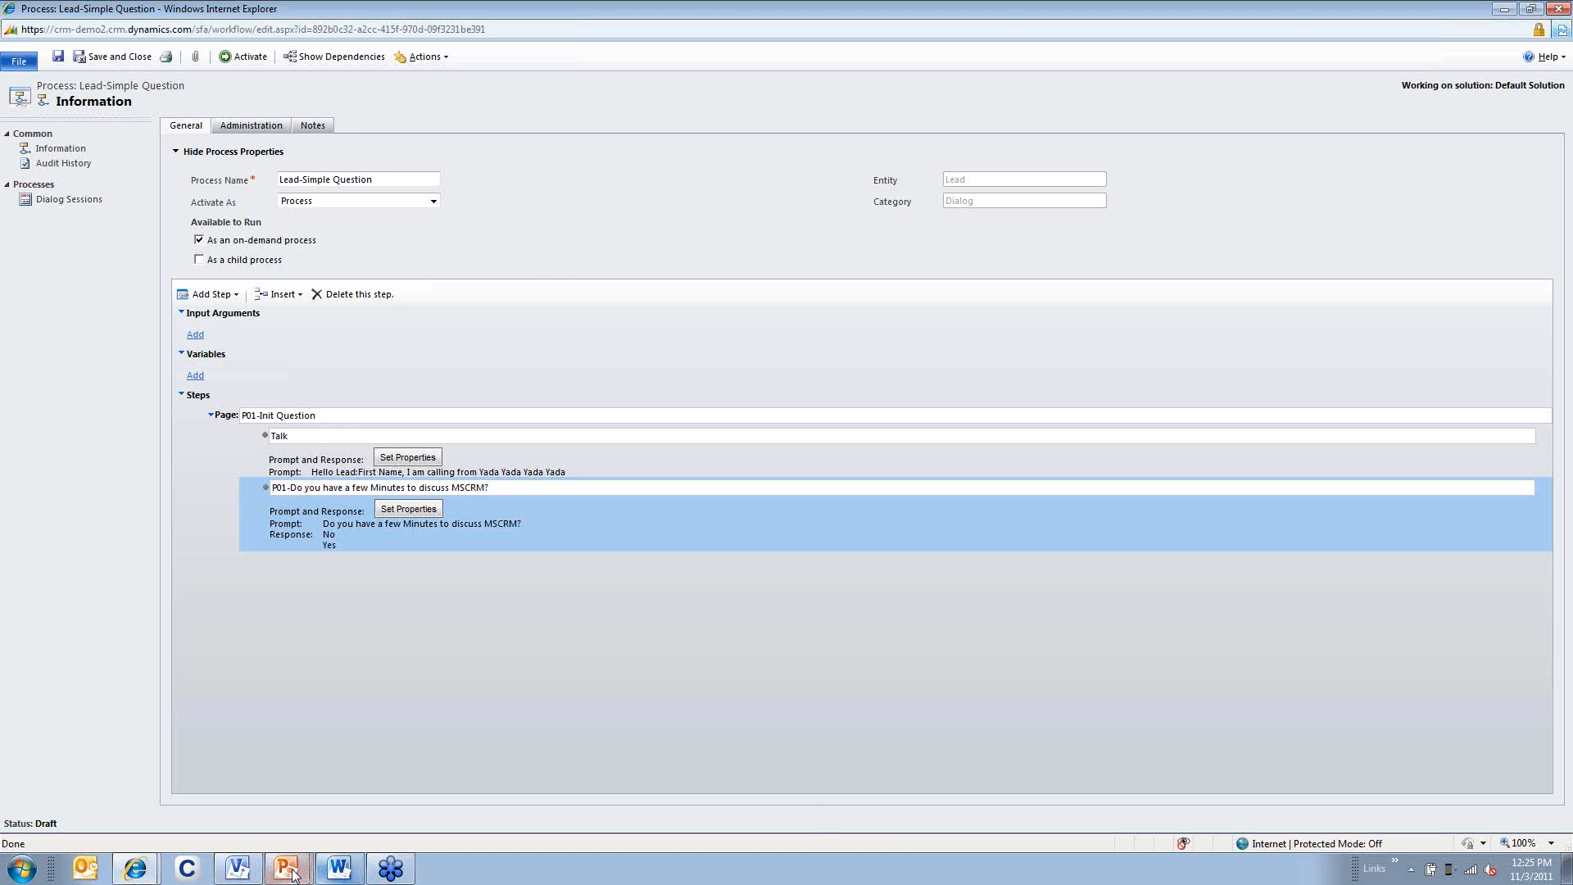
# Switch to the Visio dialog flowchart, examine the No branch of P01-Can Discuss, and return to the process editor
pyautogui.click(241, 877)
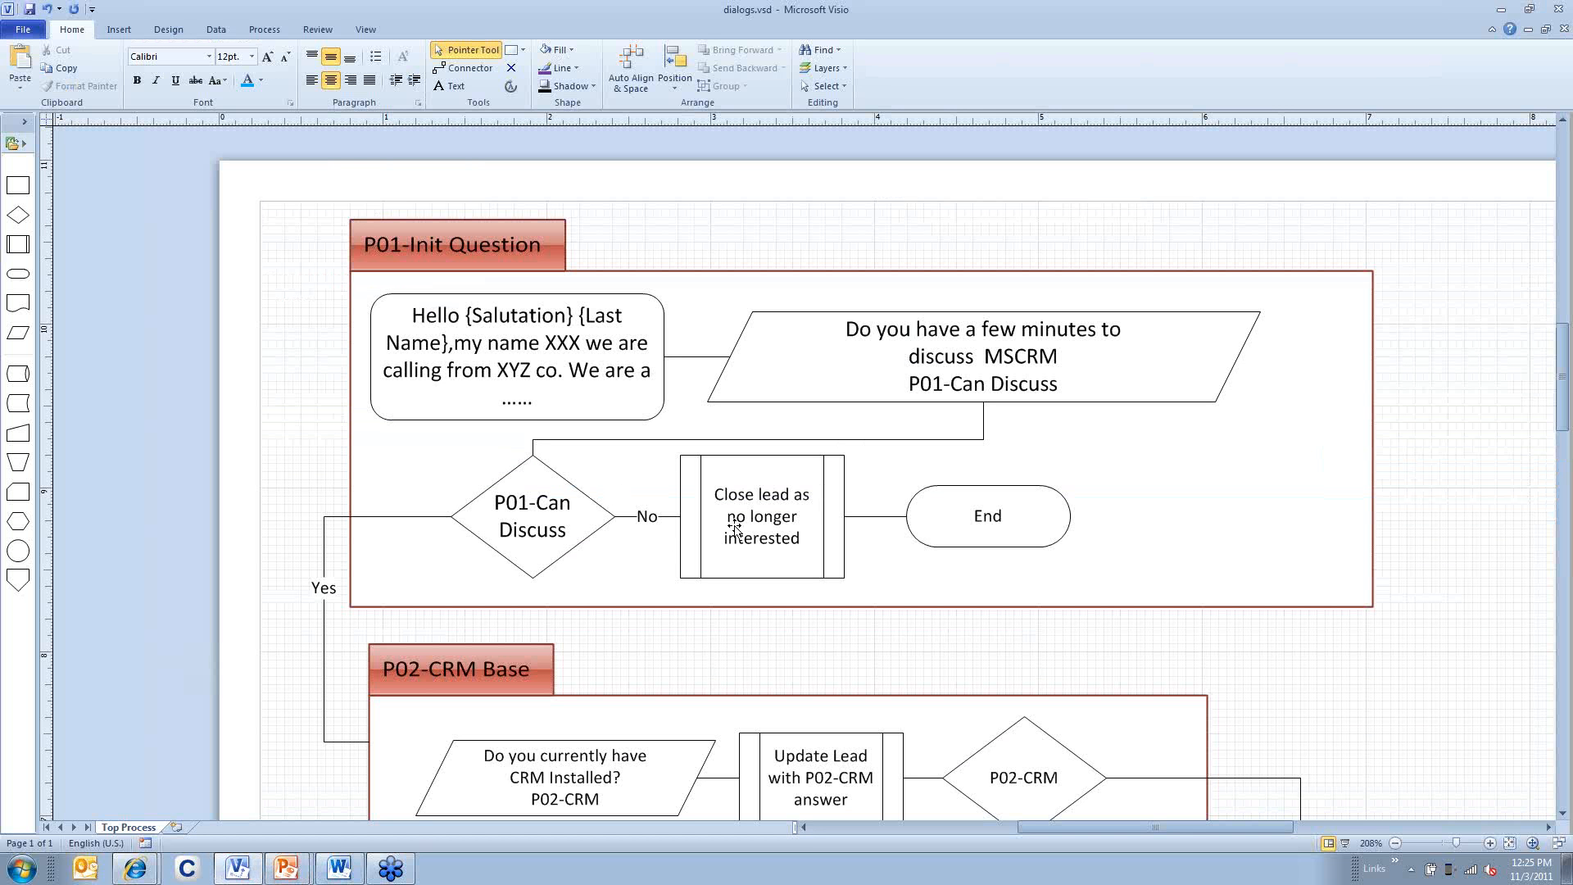
pyautogui.click(547, 528)
pyautogui.click(743, 515)
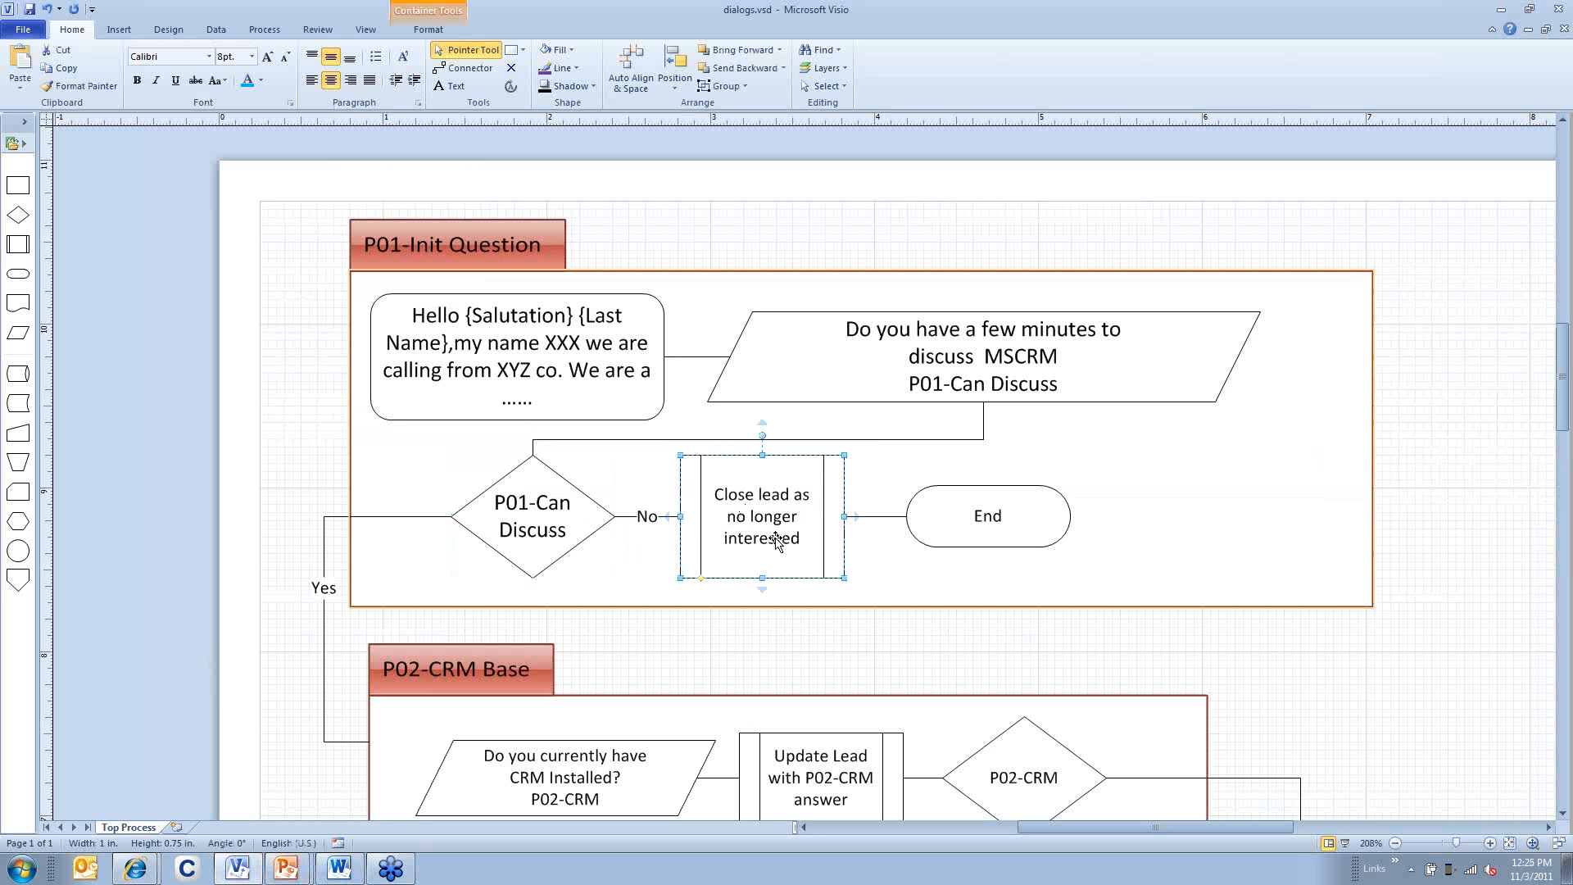
pyautogui.click(1501, 11)
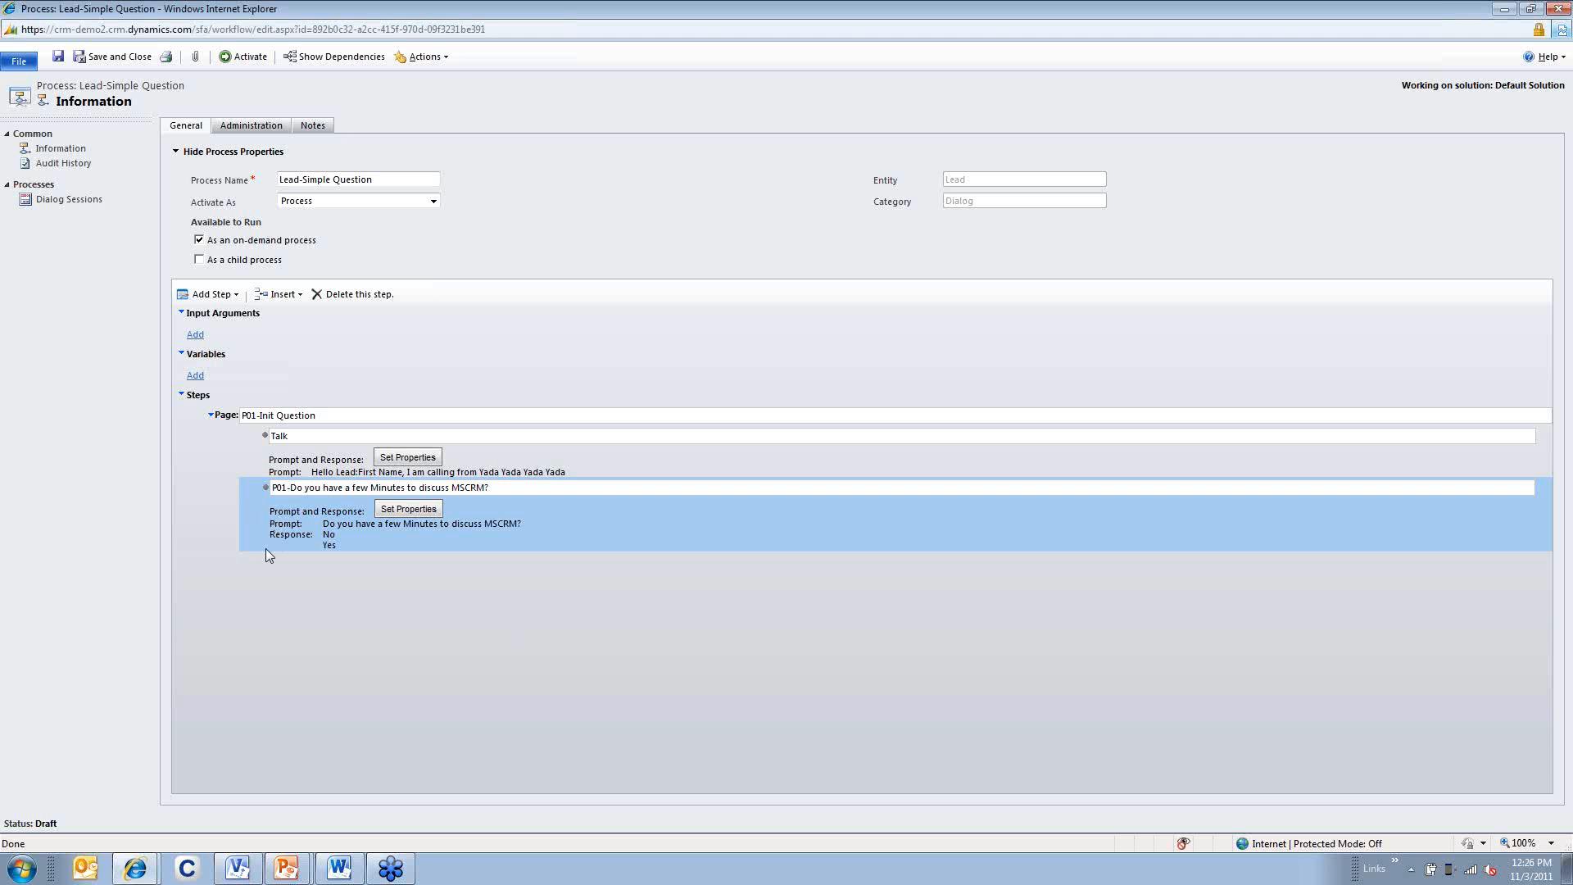
# Add a Check Condition step after the P01-Init Question page, described as "If no time then End"
pyautogui.click(231, 415)
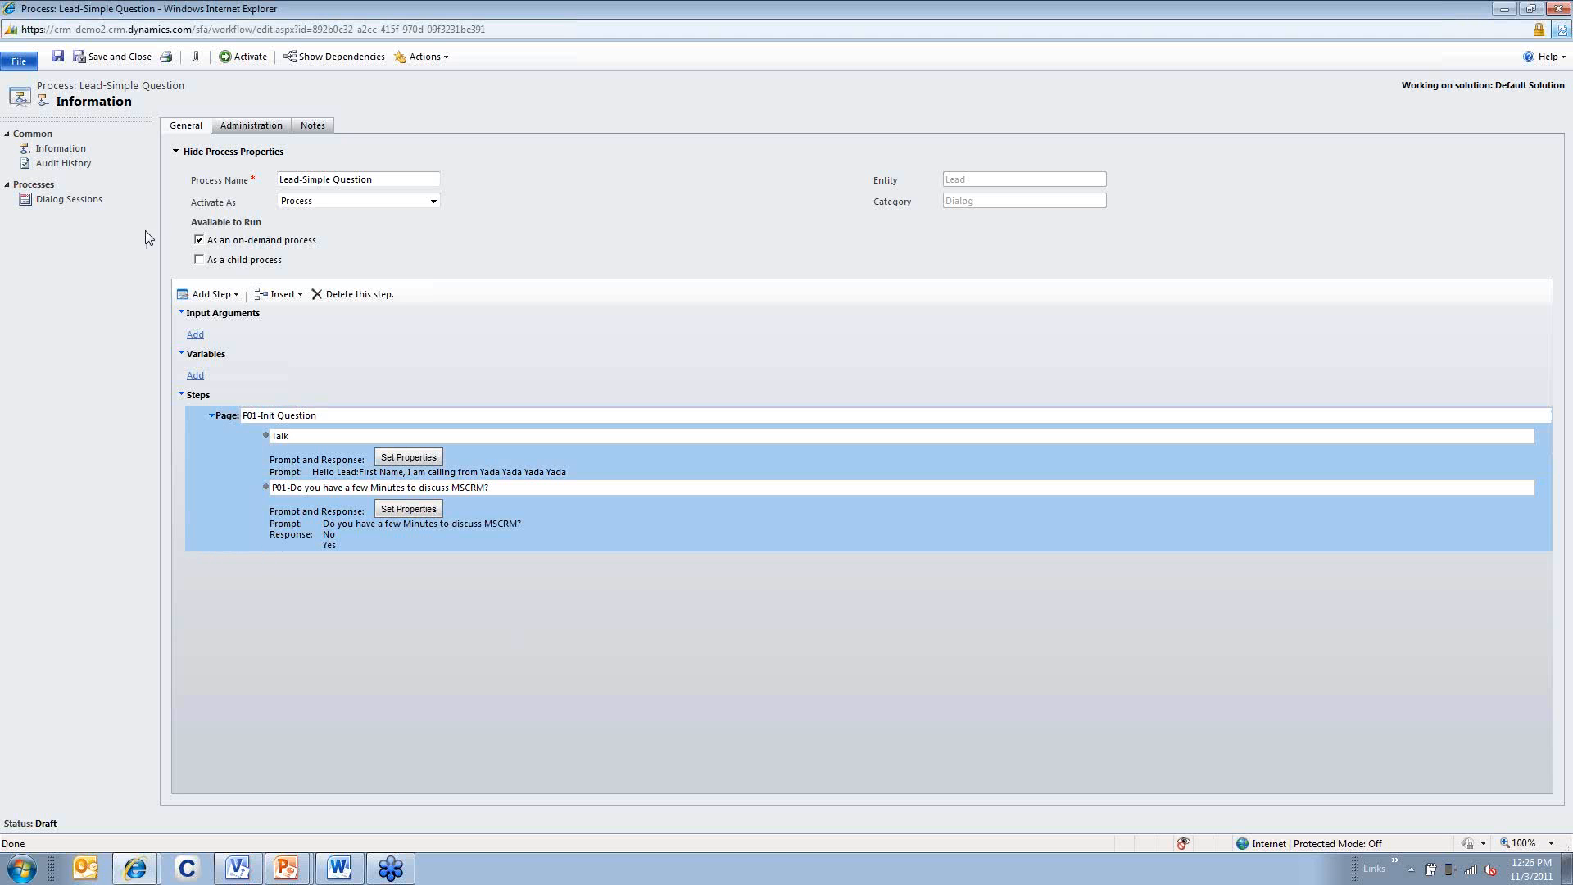
pyautogui.click(205, 294)
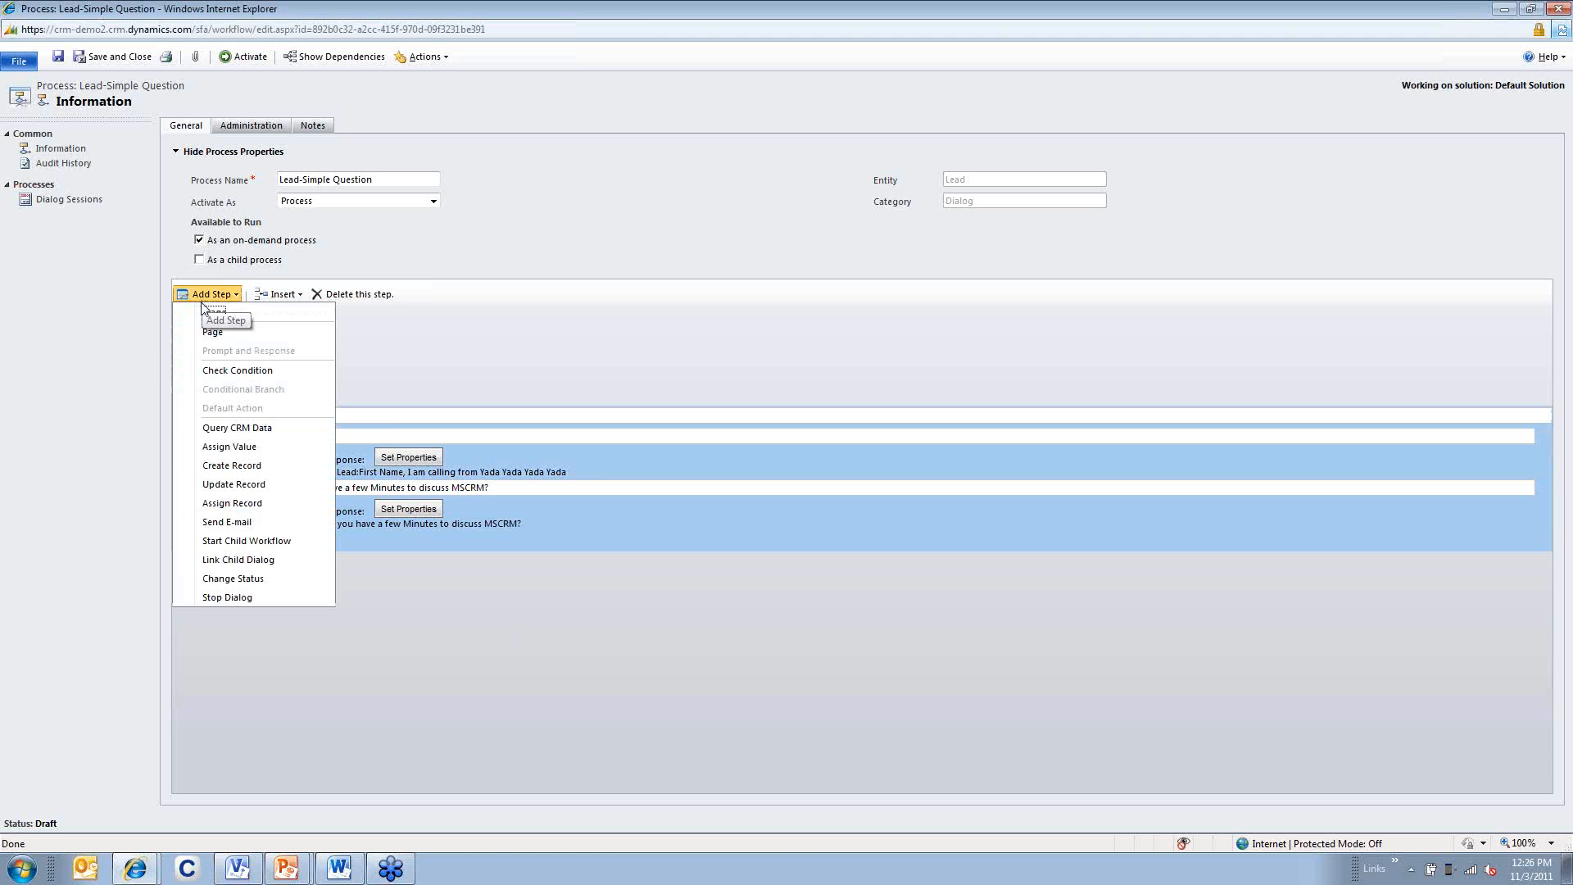
pyautogui.click(261, 378)
pyautogui.click(370, 553)
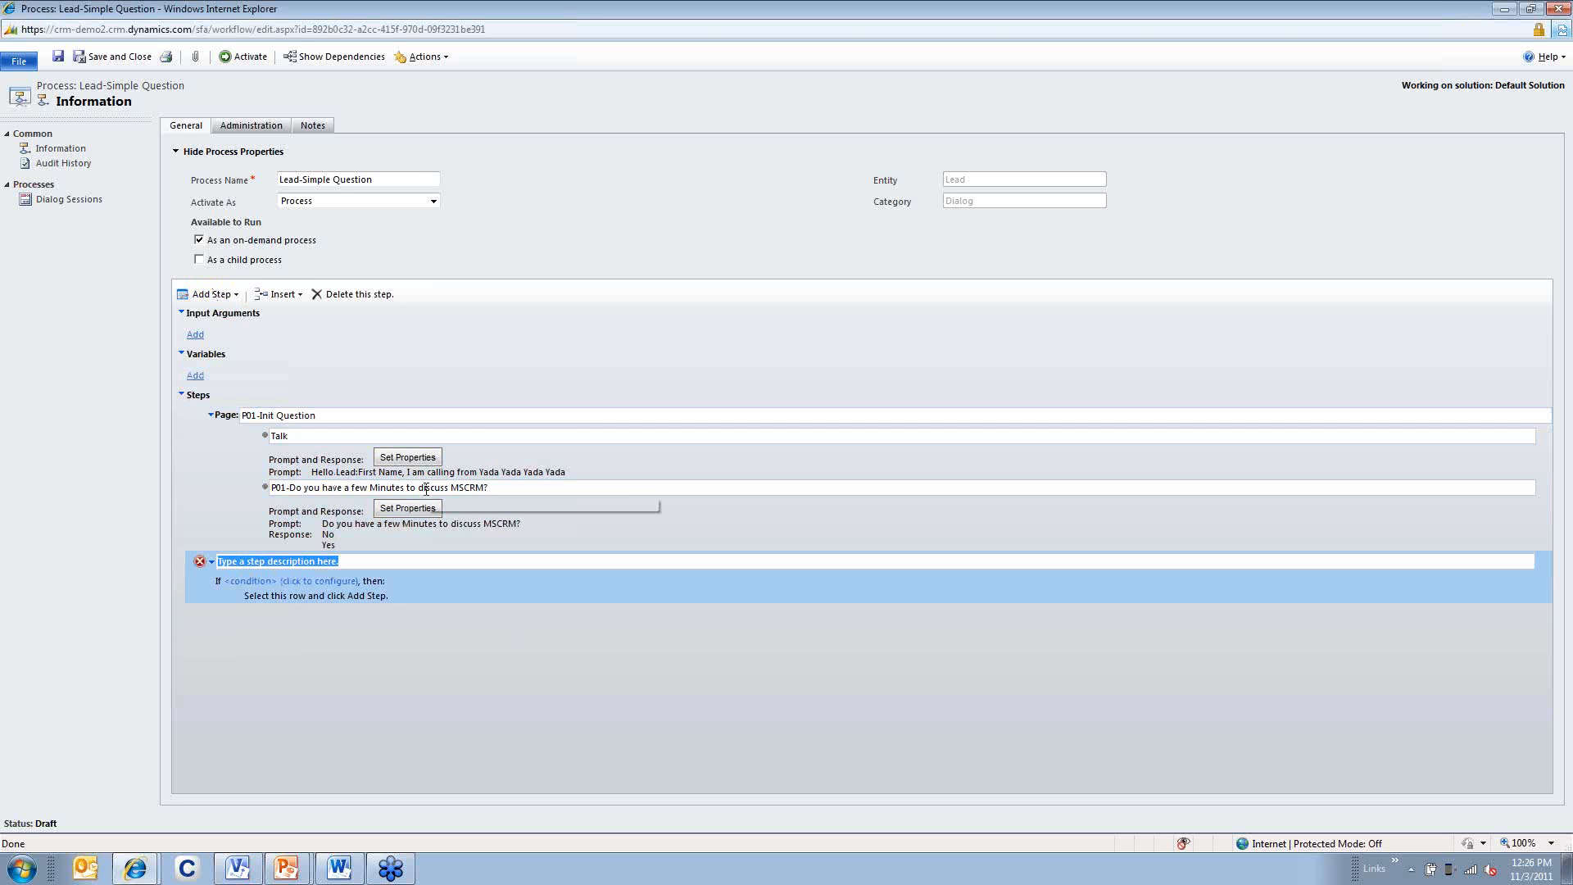
pyautogui.write('If')
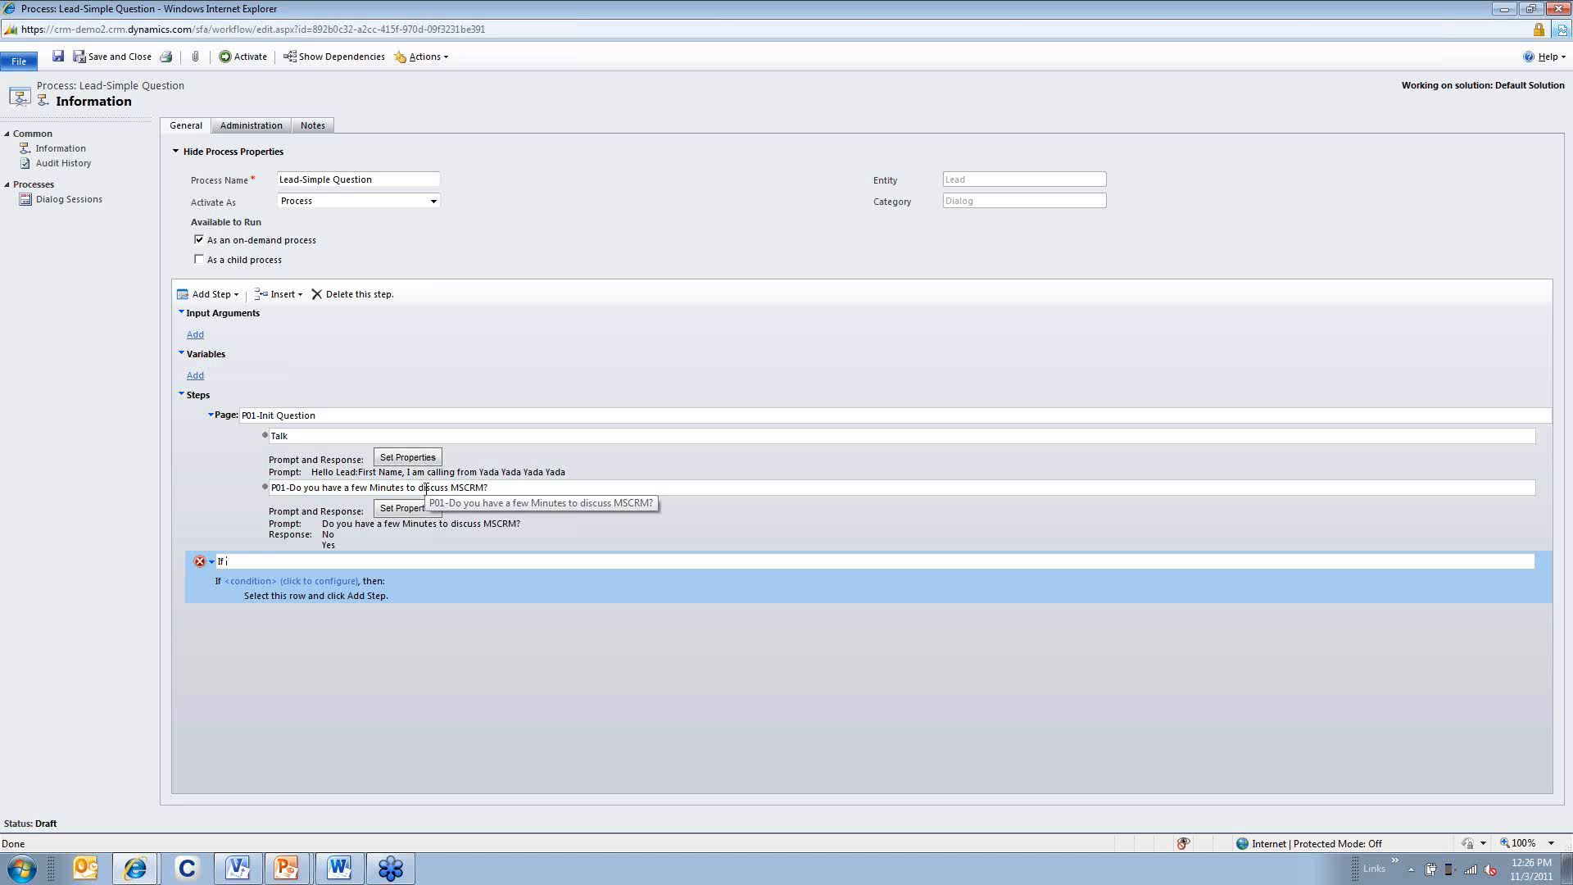
pyautogui.write('.no time then')
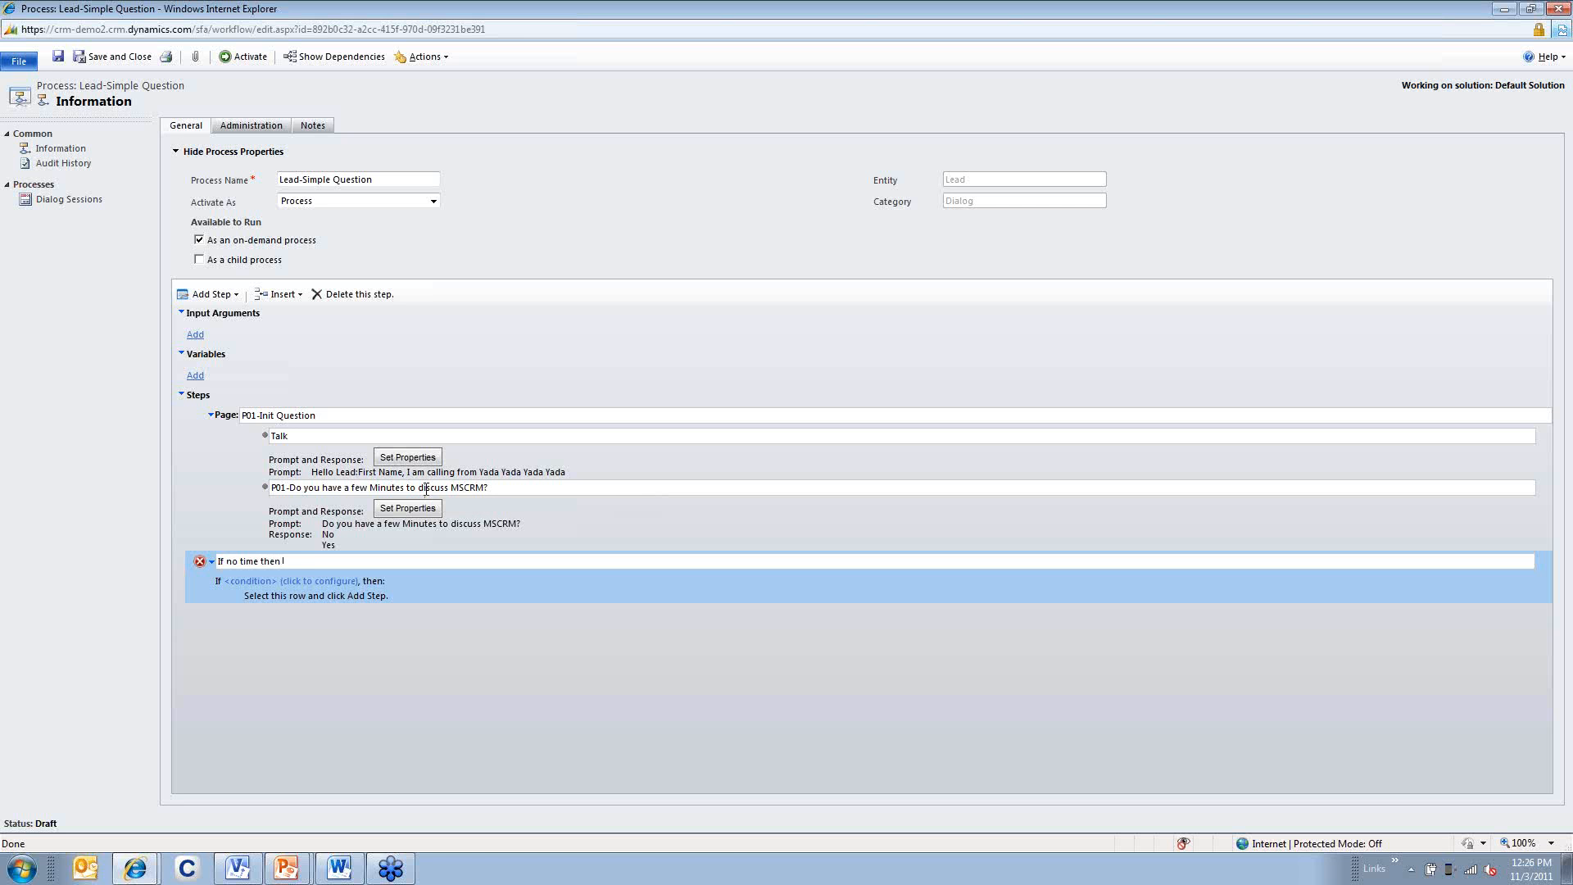
pyautogui.write(' End')
# Configure the condition so the P01 question's Response Value Equals 0, then save and close it
pyautogui.click(268, 581)
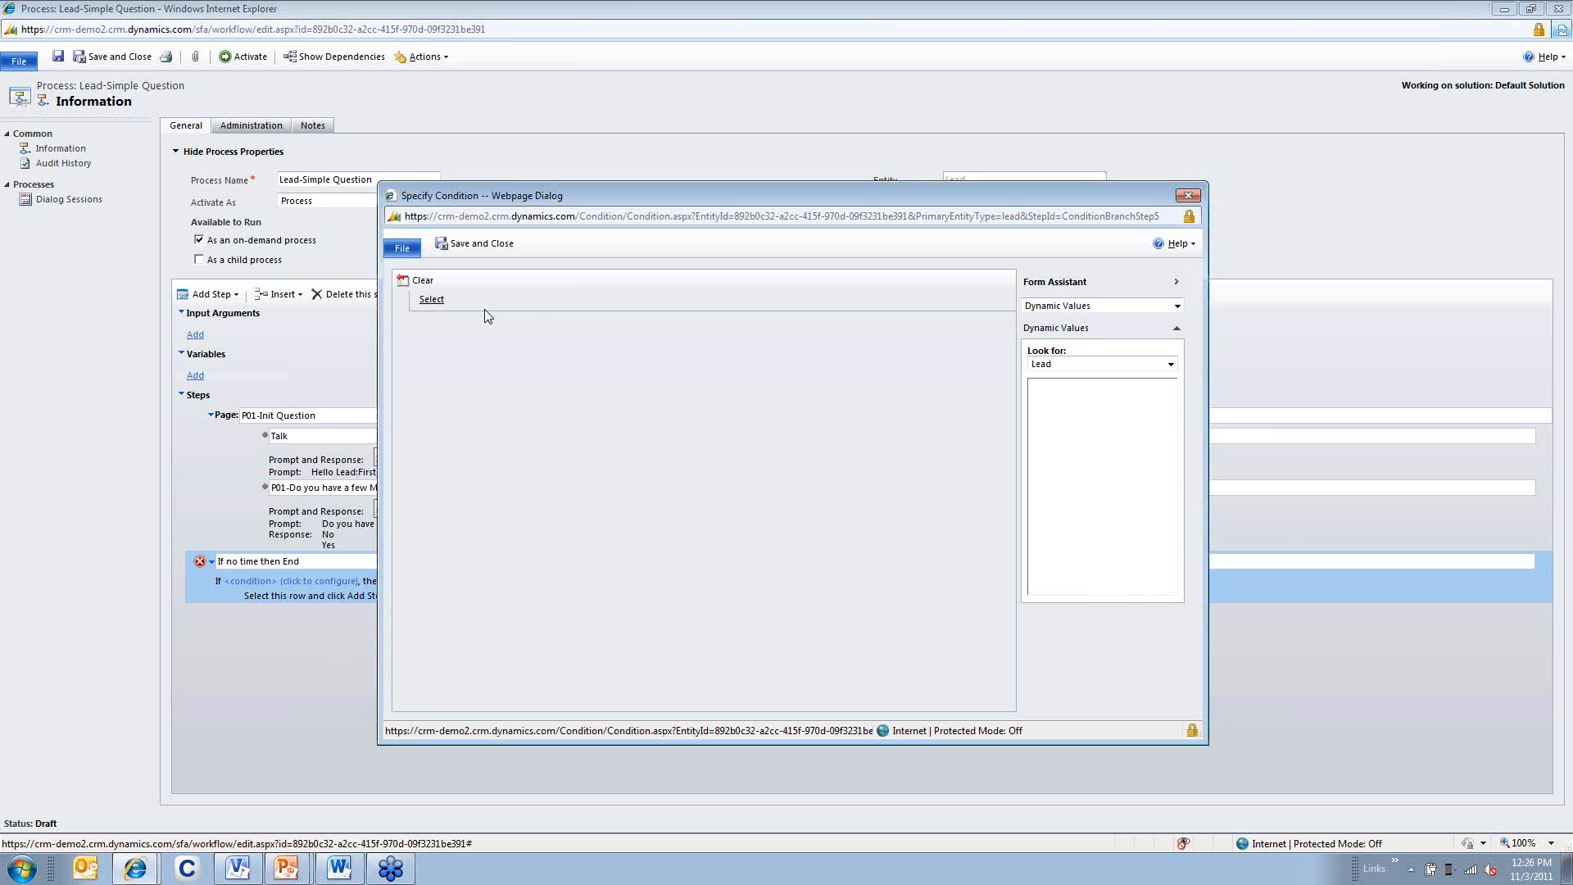
pyautogui.click(485, 301)
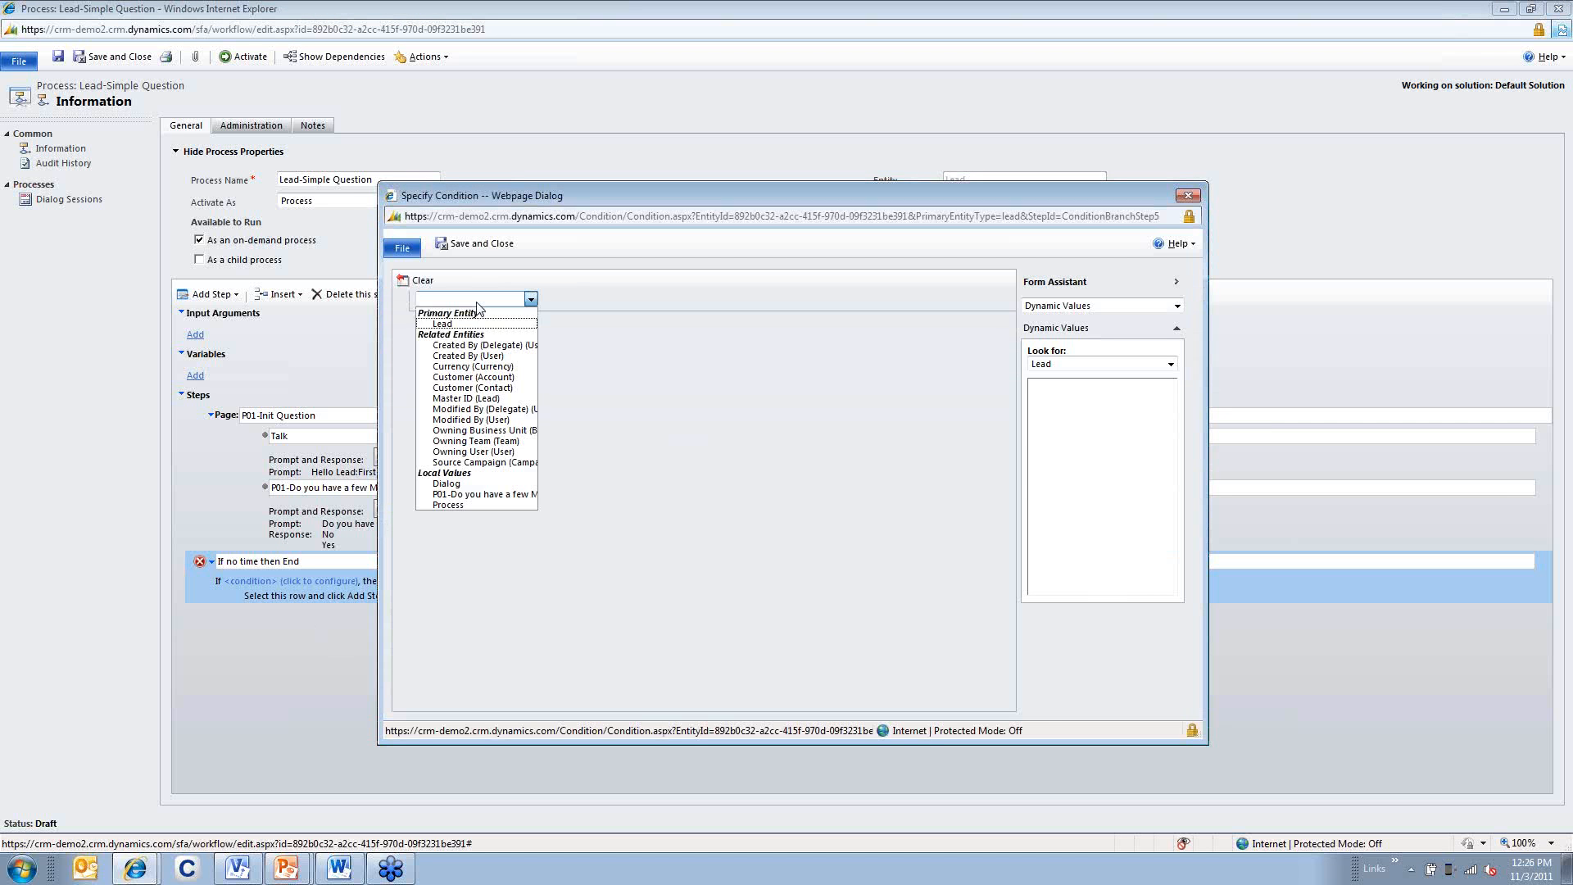
pyautogui.click(517, 497)
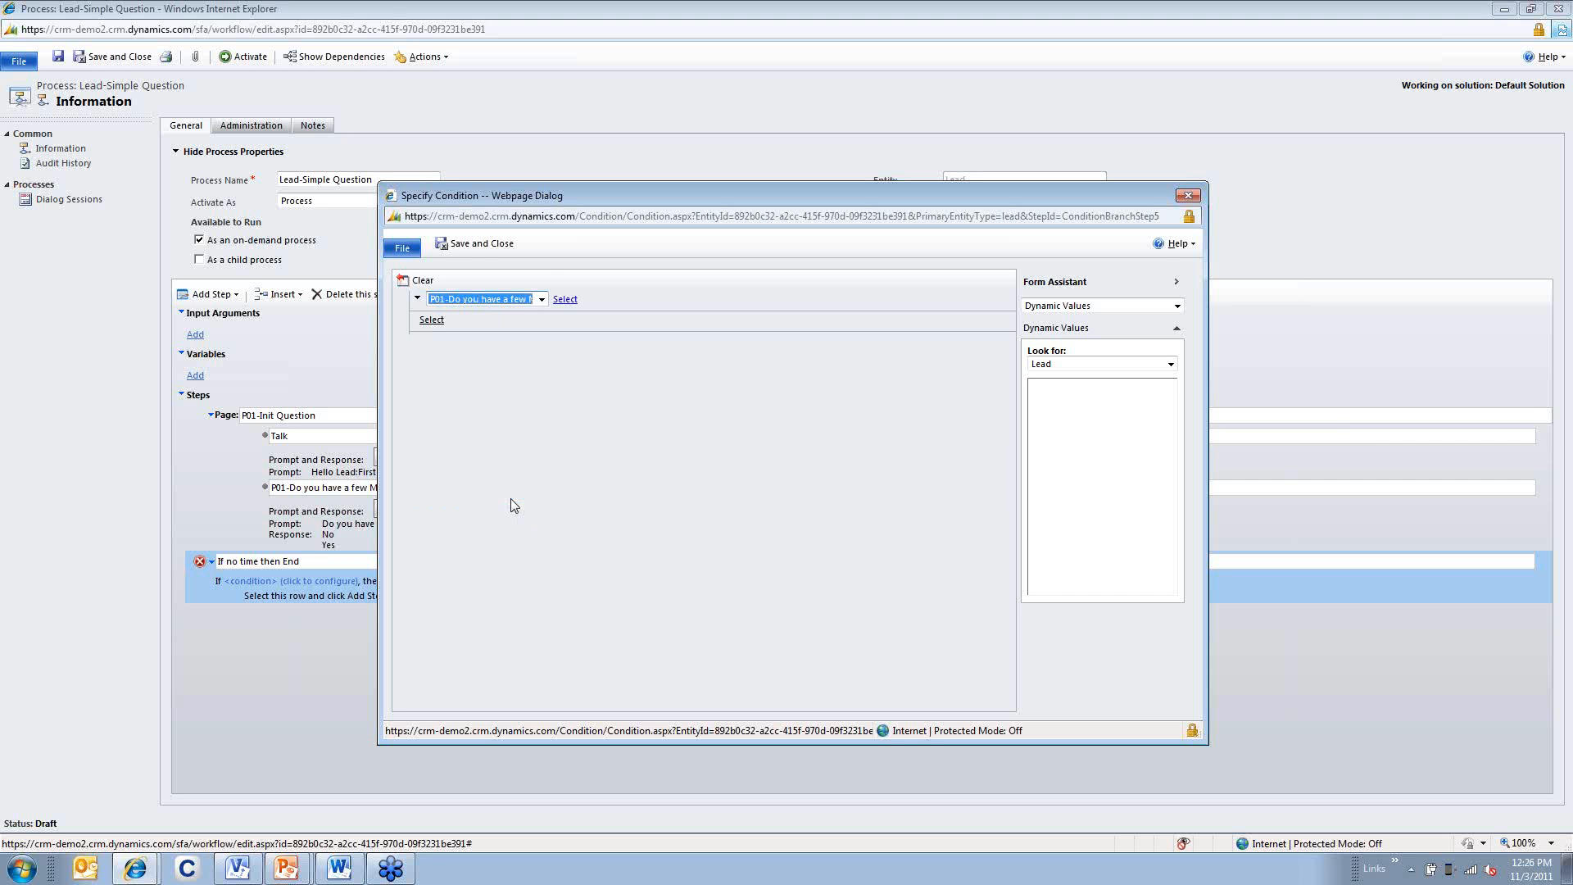
pyautogui.click(606, 308)
pyautogui.click(606, 314)
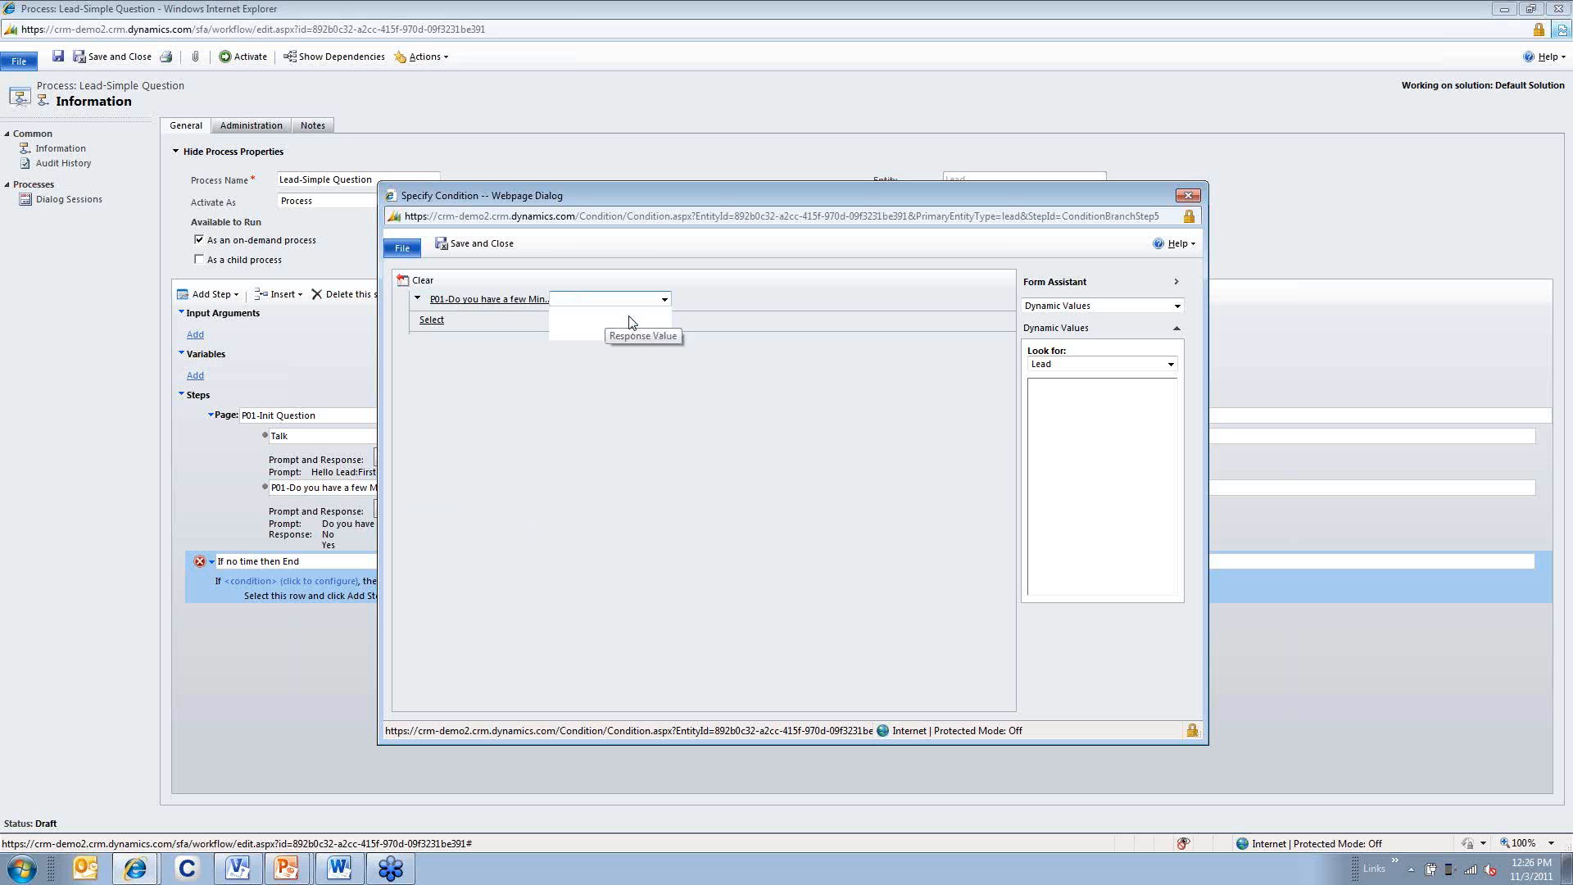
pyautogui.click(718, 301)
pyautogui.click(719, 312)
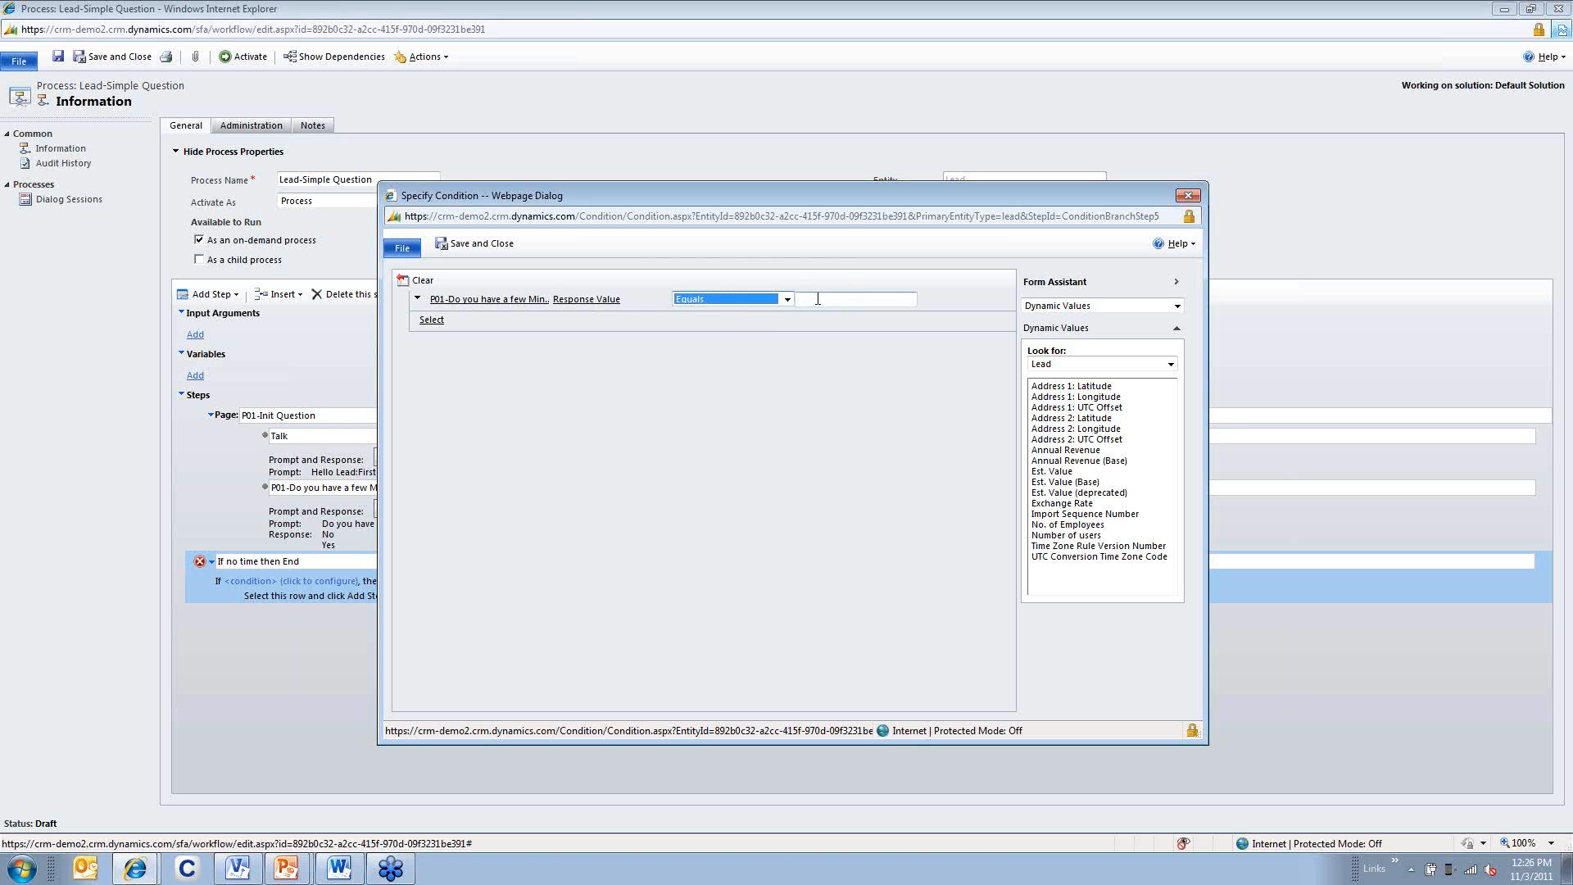
pyautogui.write('0')
pyautogui.click(483, 244)
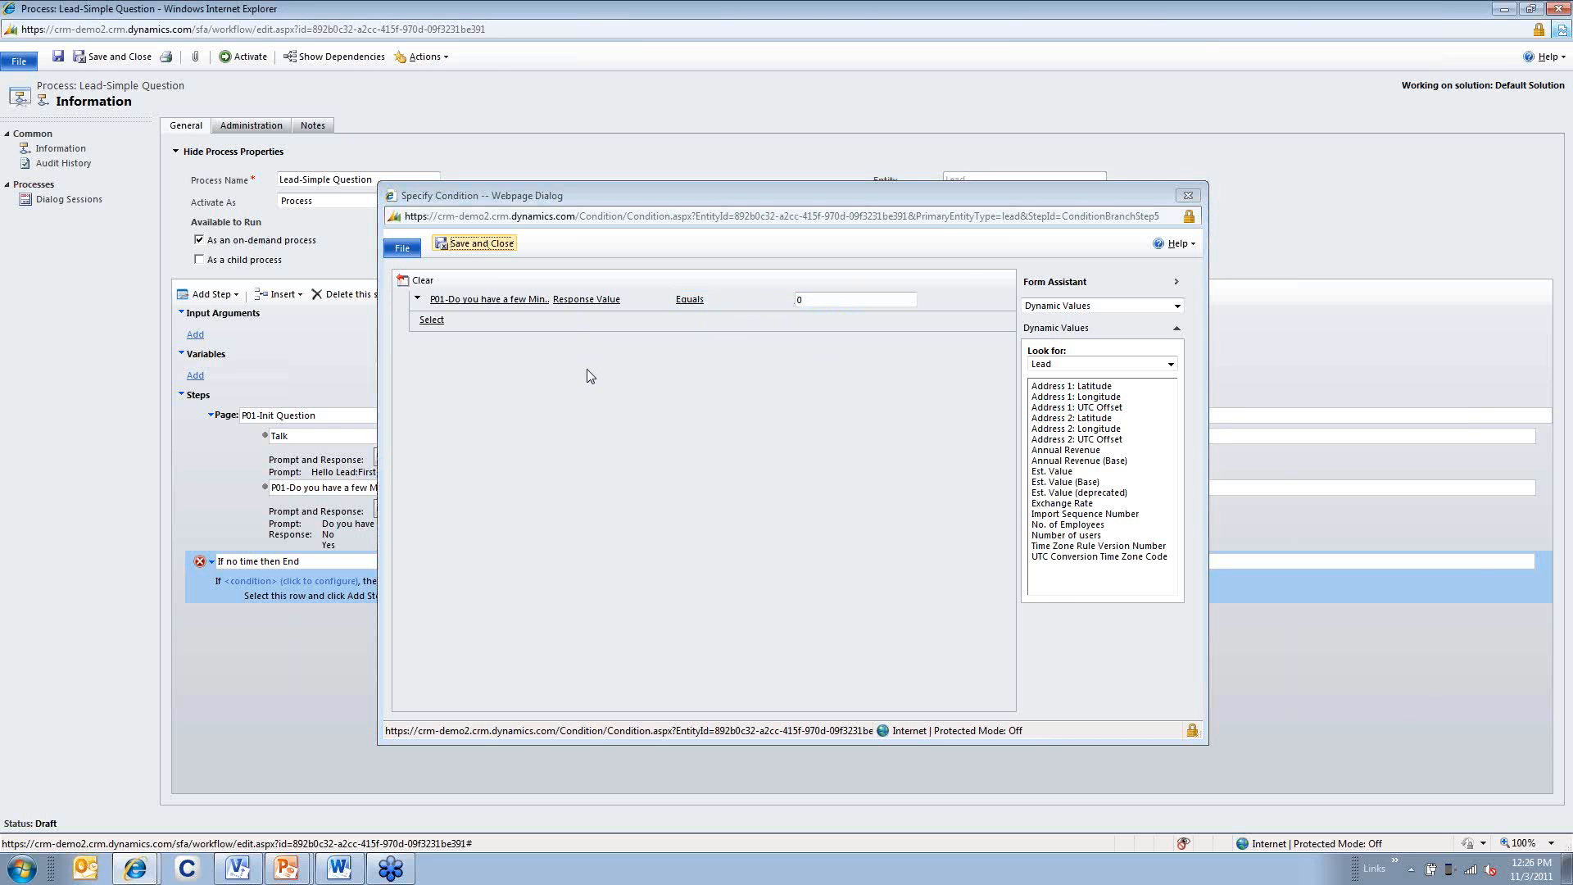
# Inside the condition, add a Change Status step setting the Lead to No Longer Interested, described as "Close the lead"
pyautogui.click(312, 596)
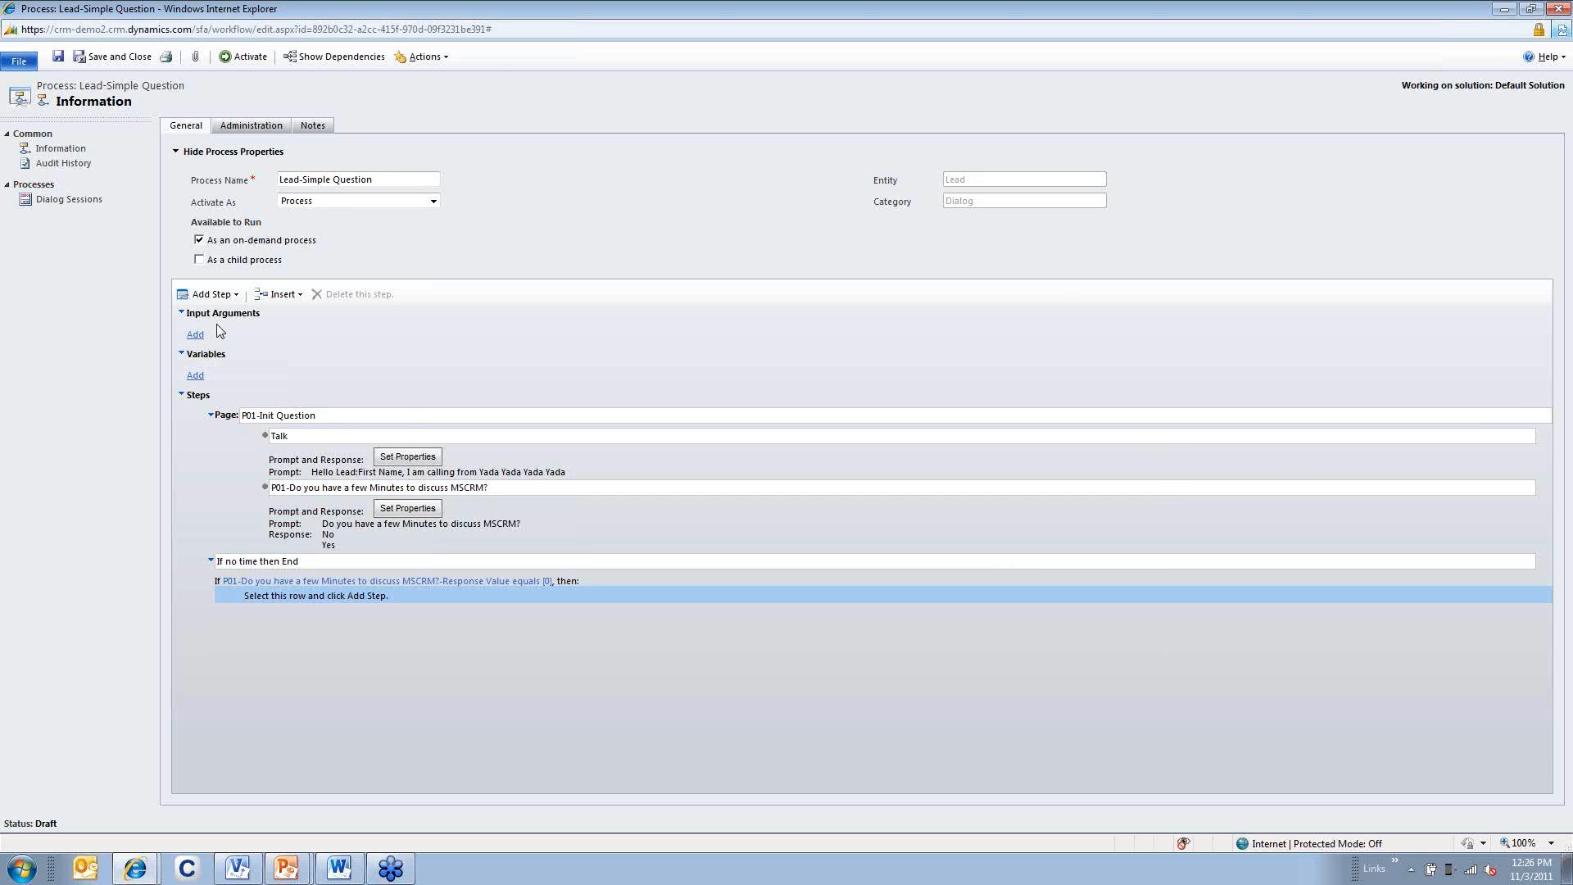
pyautogui.click(214, 295)
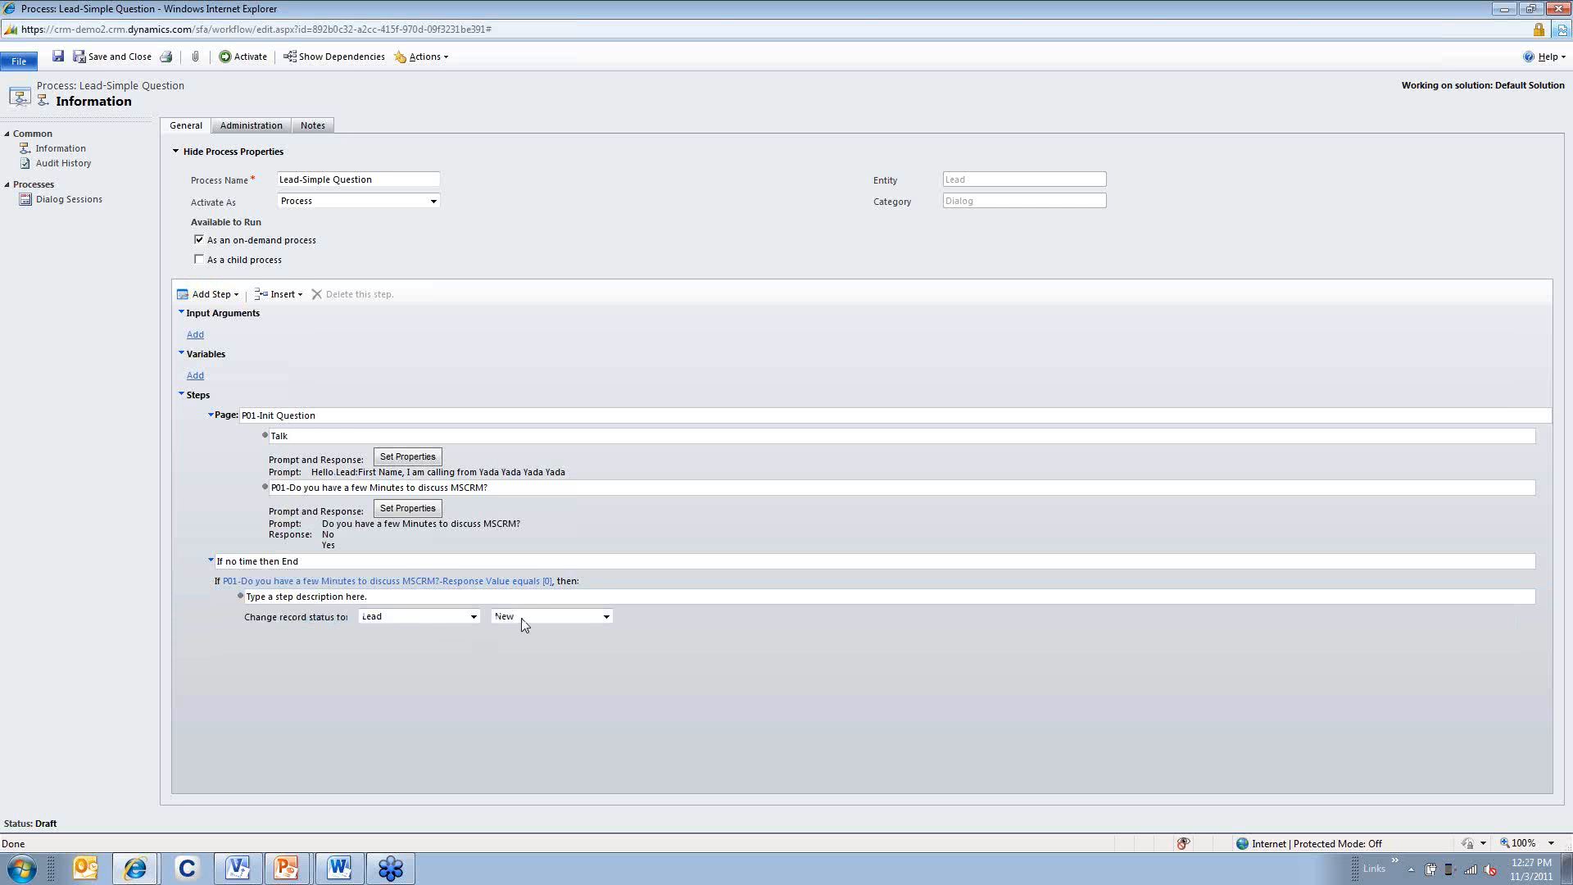
pyautogui.click(541, 618)
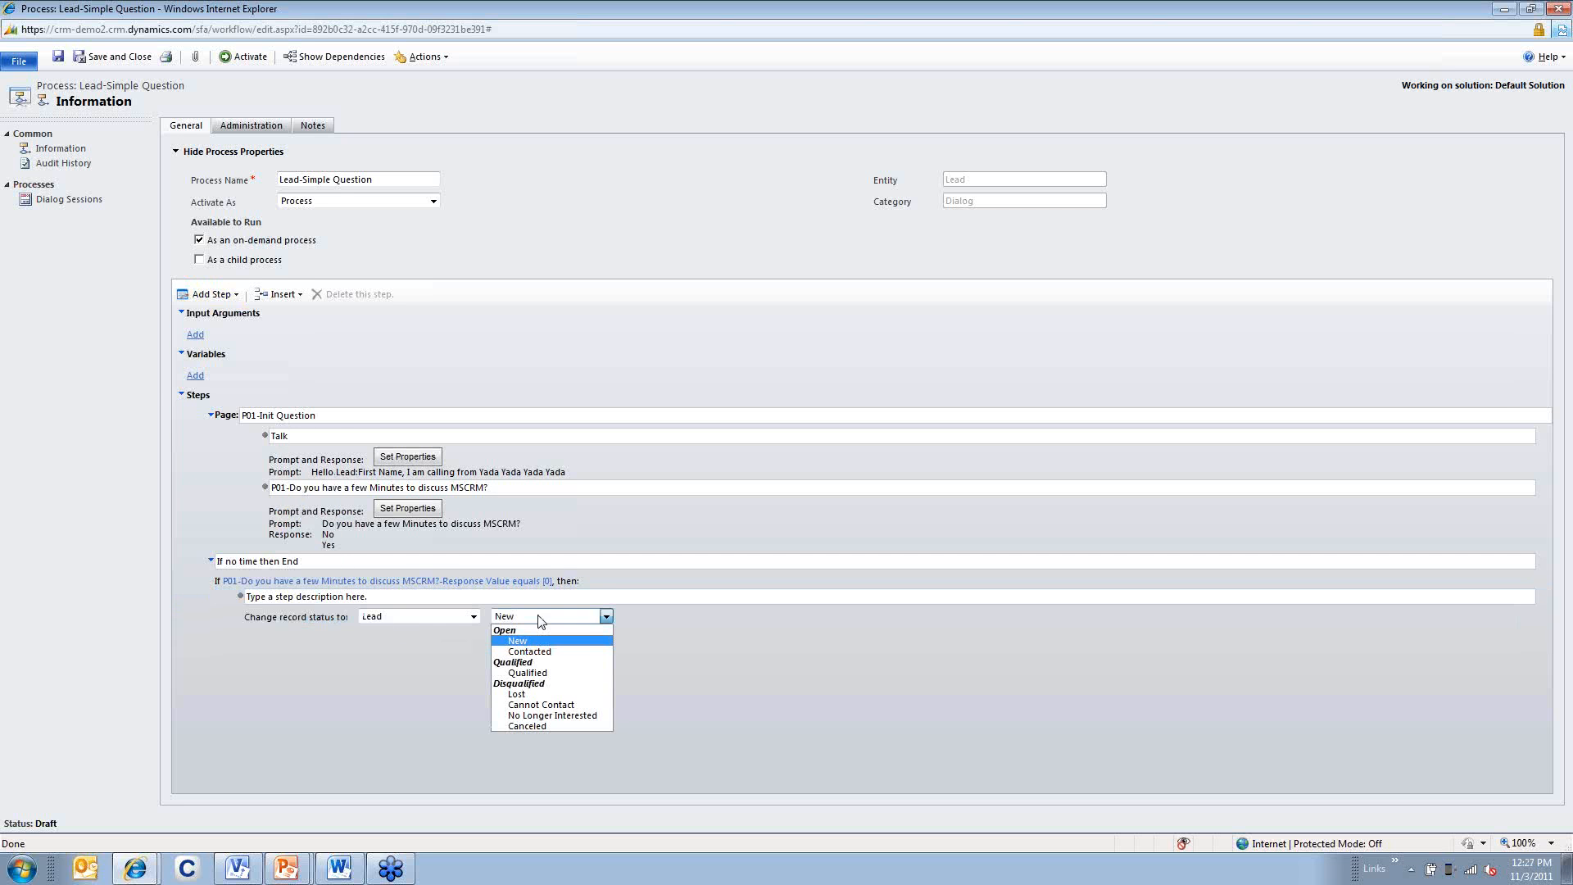
pyautogui.click(558, 715)
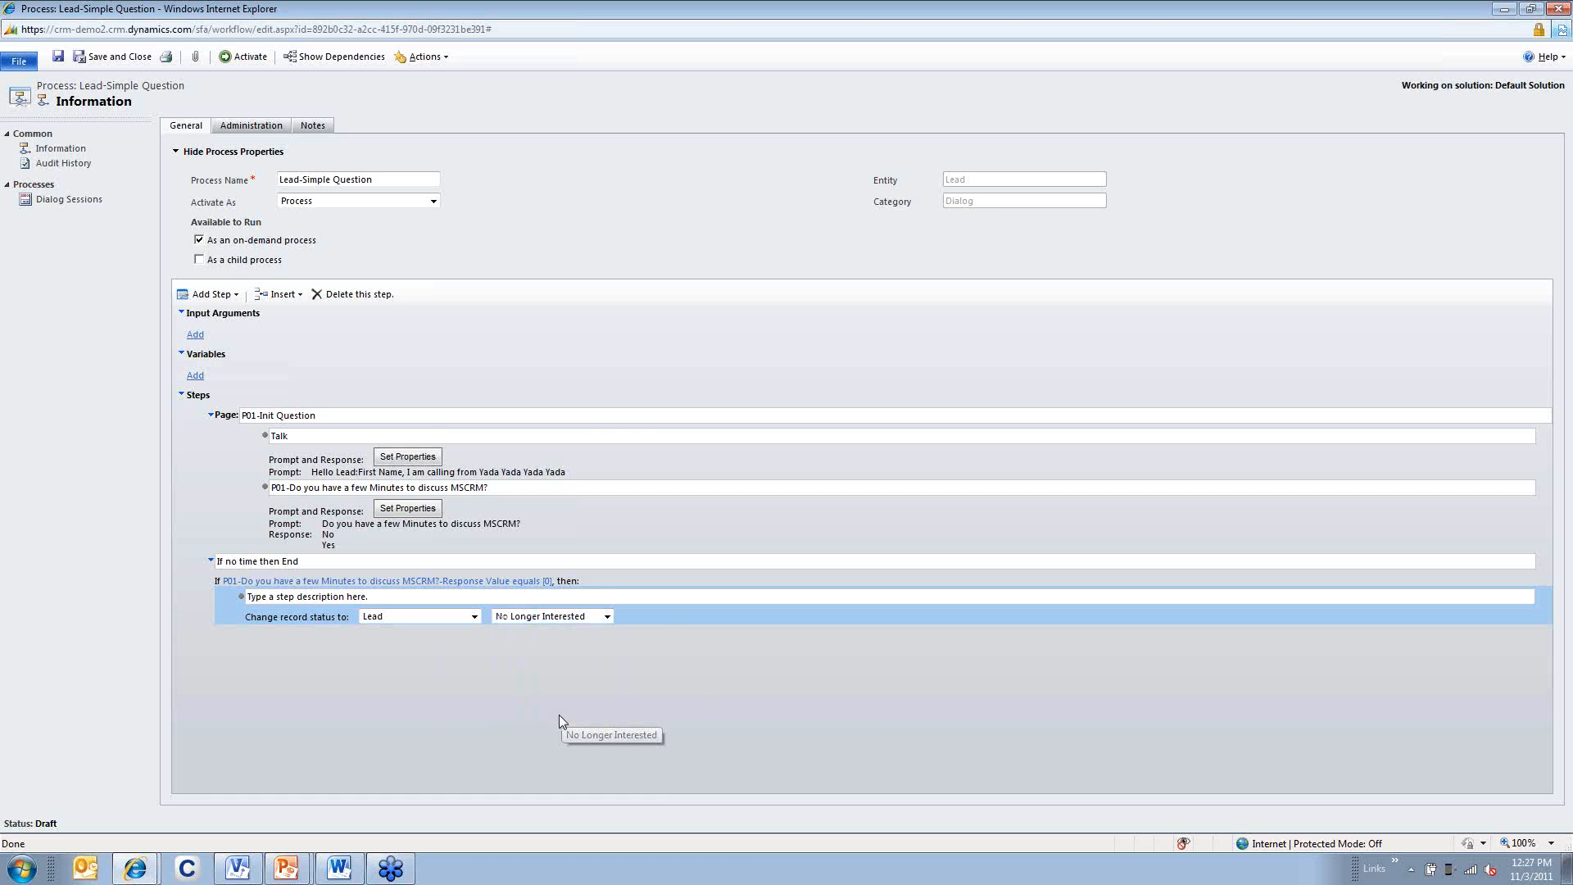
pyautogui.click(306, 598)
pyautogui.write('Close the lead')
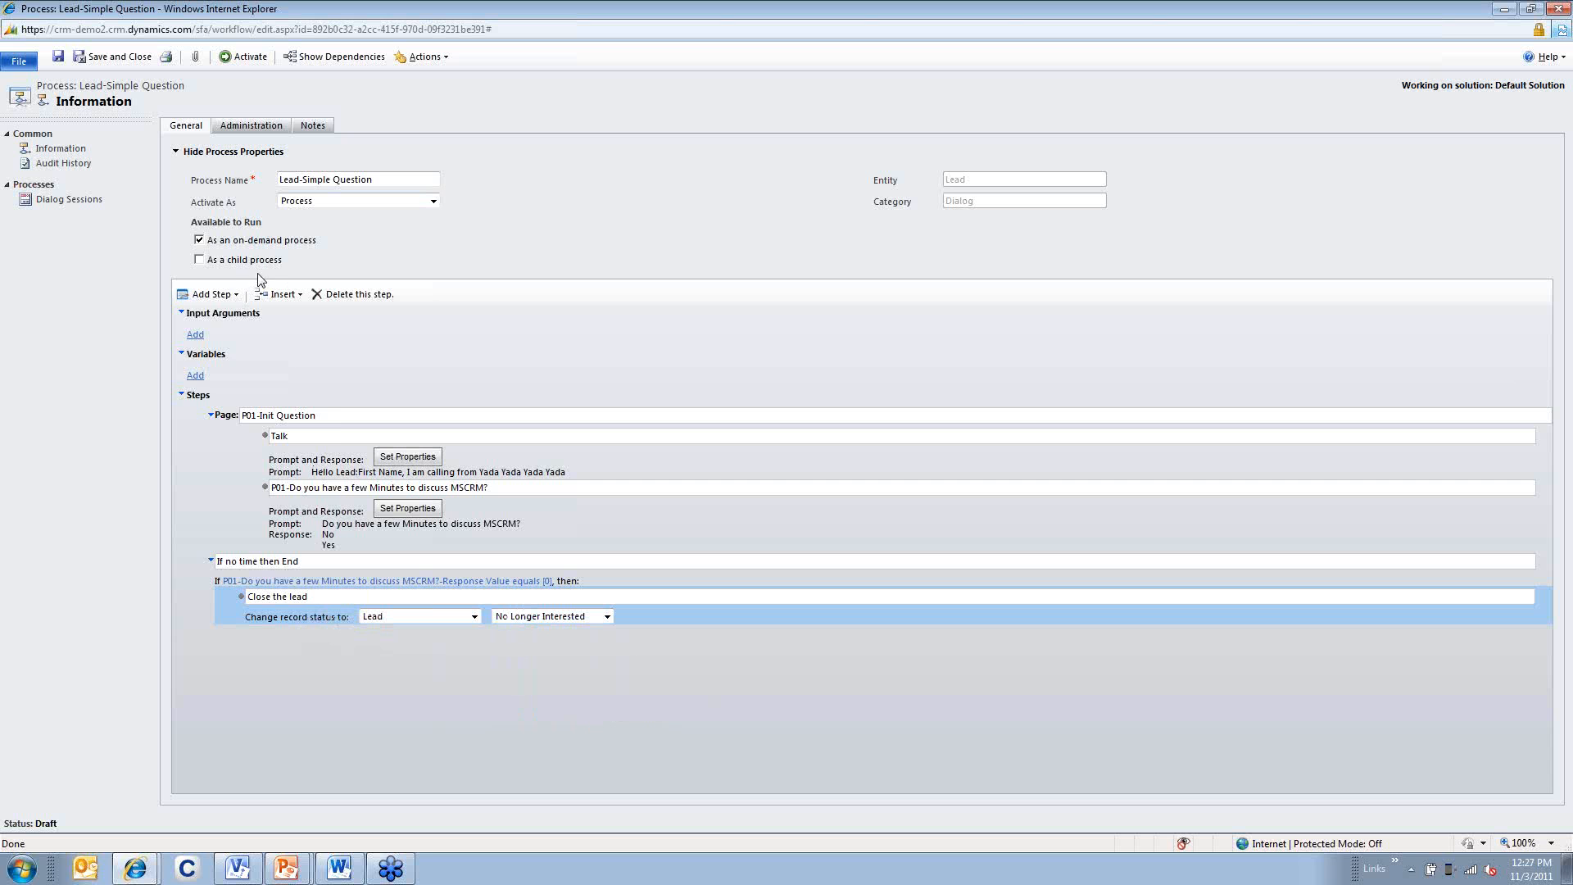
# Add a Stop Dialog step after the status change and describe it as "Stop"
pyautogui.click(228, 296)
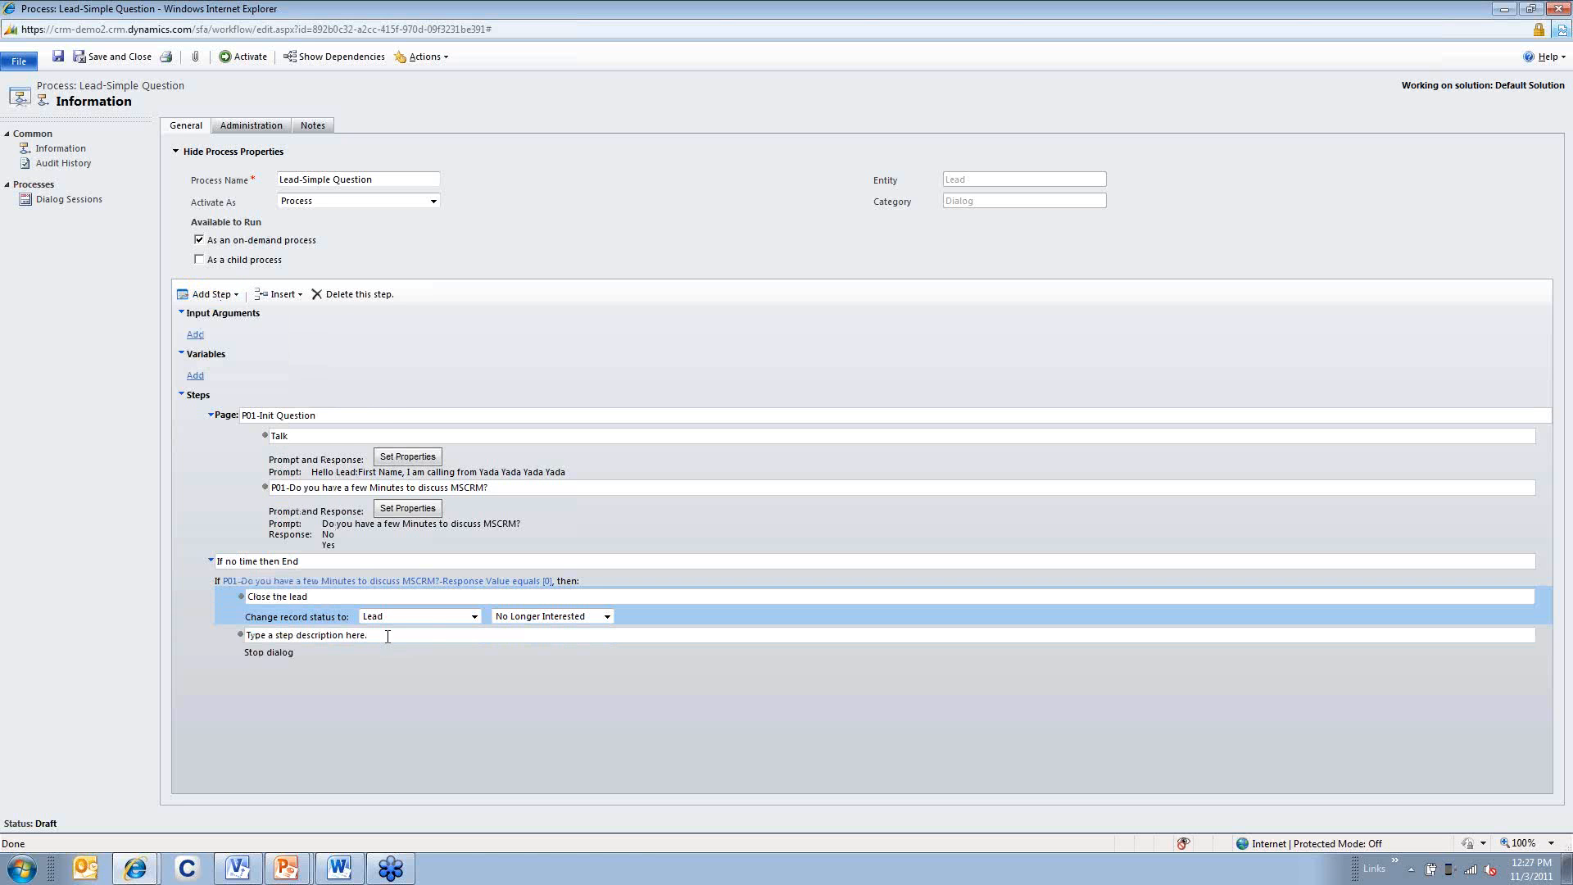
pyautogui.click(373, 634)
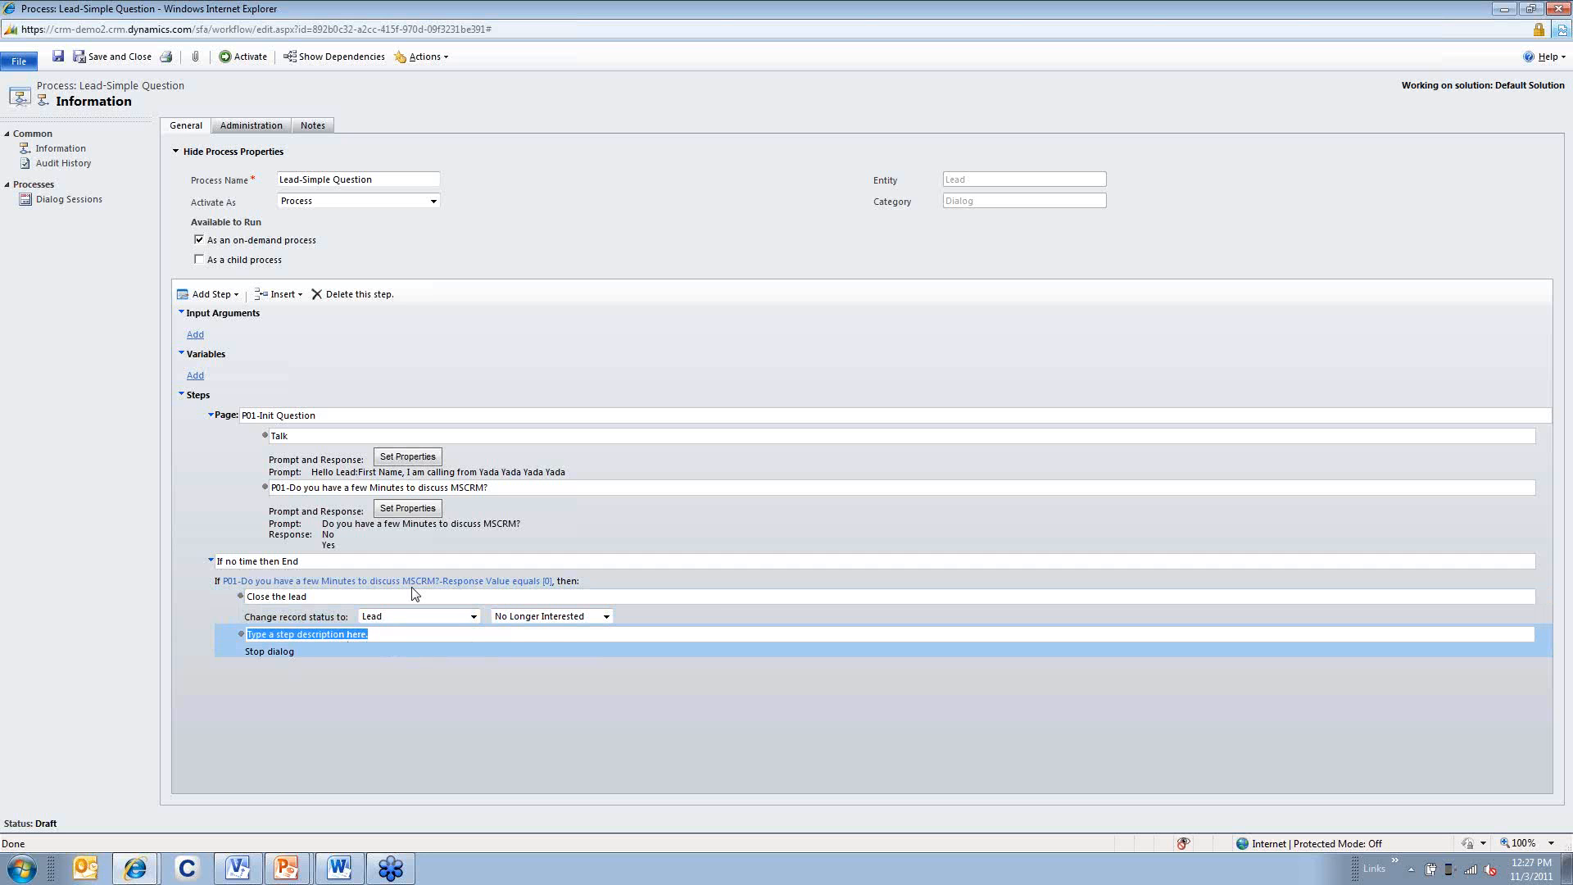
pyautogui.write('Stop')
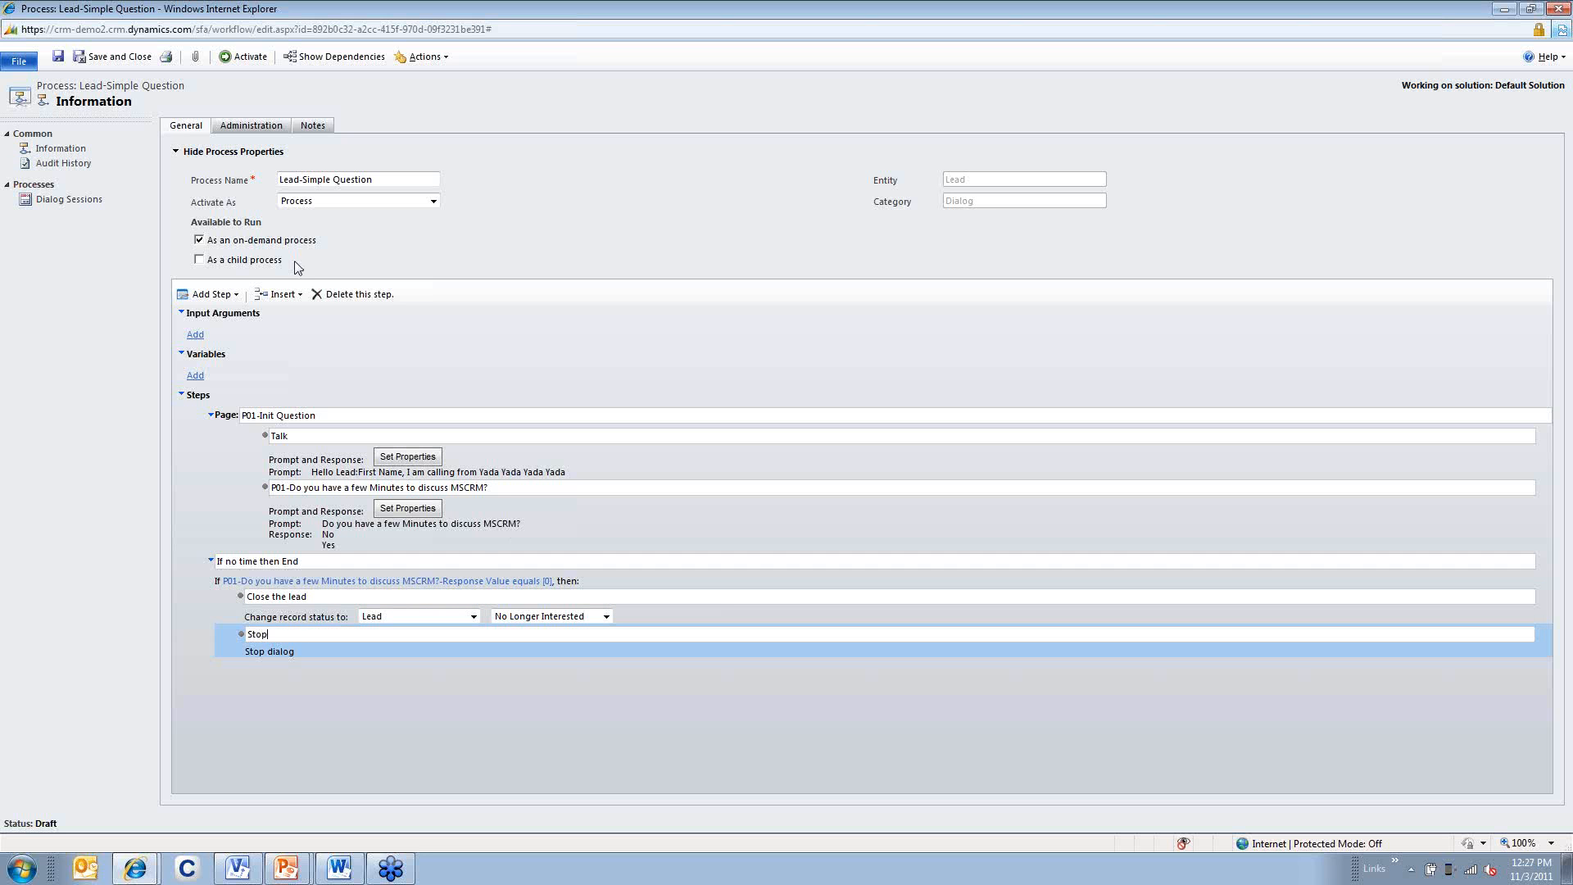
# Save the Lead-Simple Question dialog process and activate it, confirming the activation
pyautogui.click(58, 61)
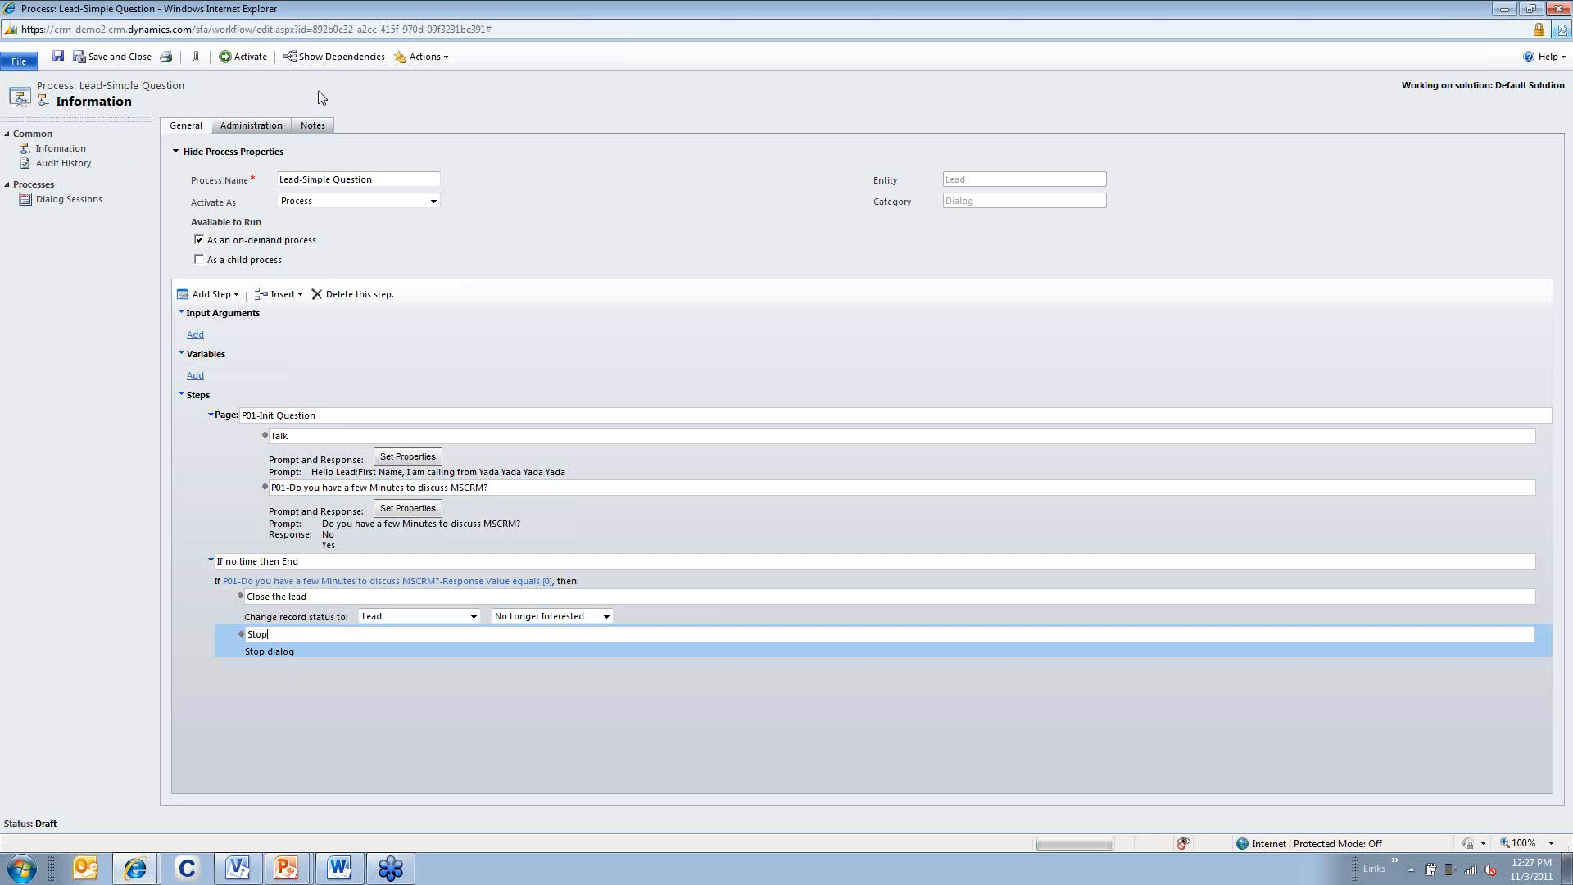
pyautogui.click(246, 59)
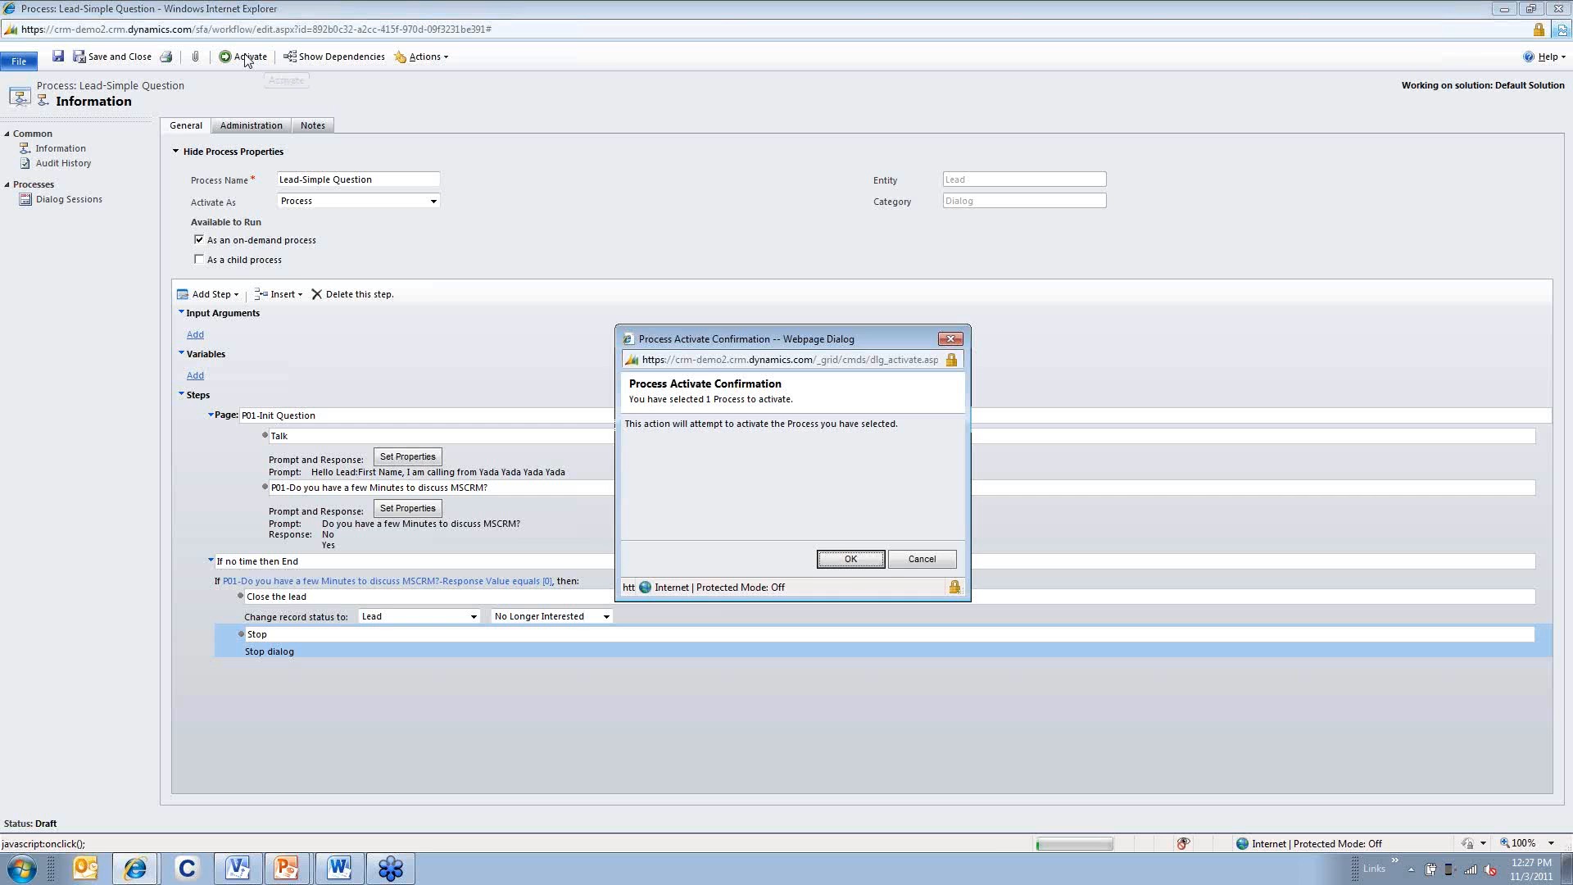
pyautogui.click(849, 565)
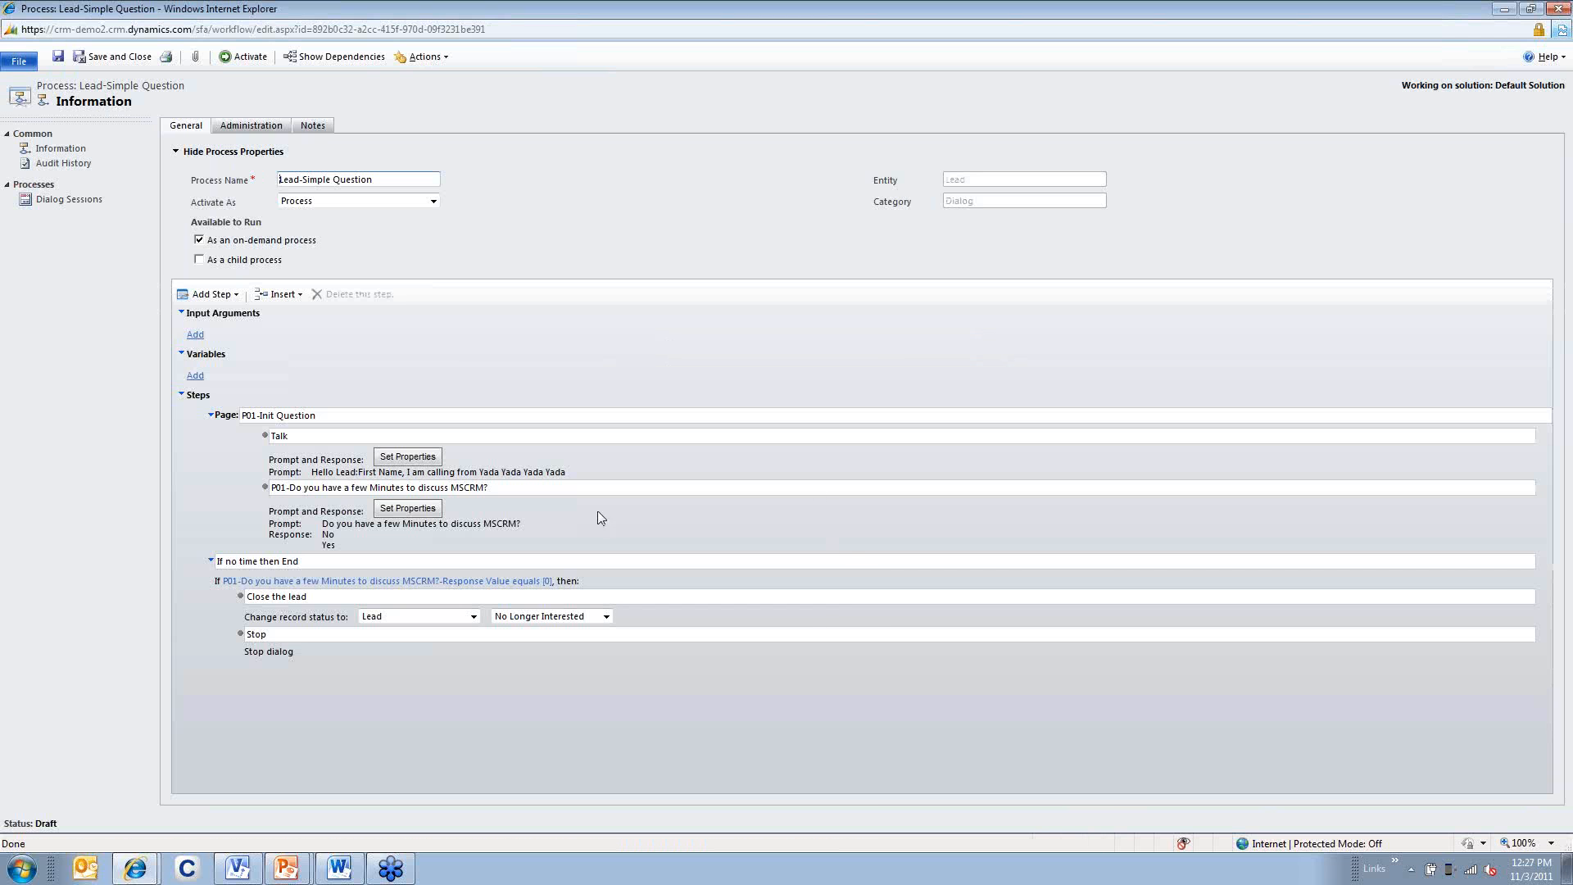
# Switch to the main CRM window and open the sample lead with the topic "Likes our products (sample)" from My Open Leads
pyautogui.click(135, 868)
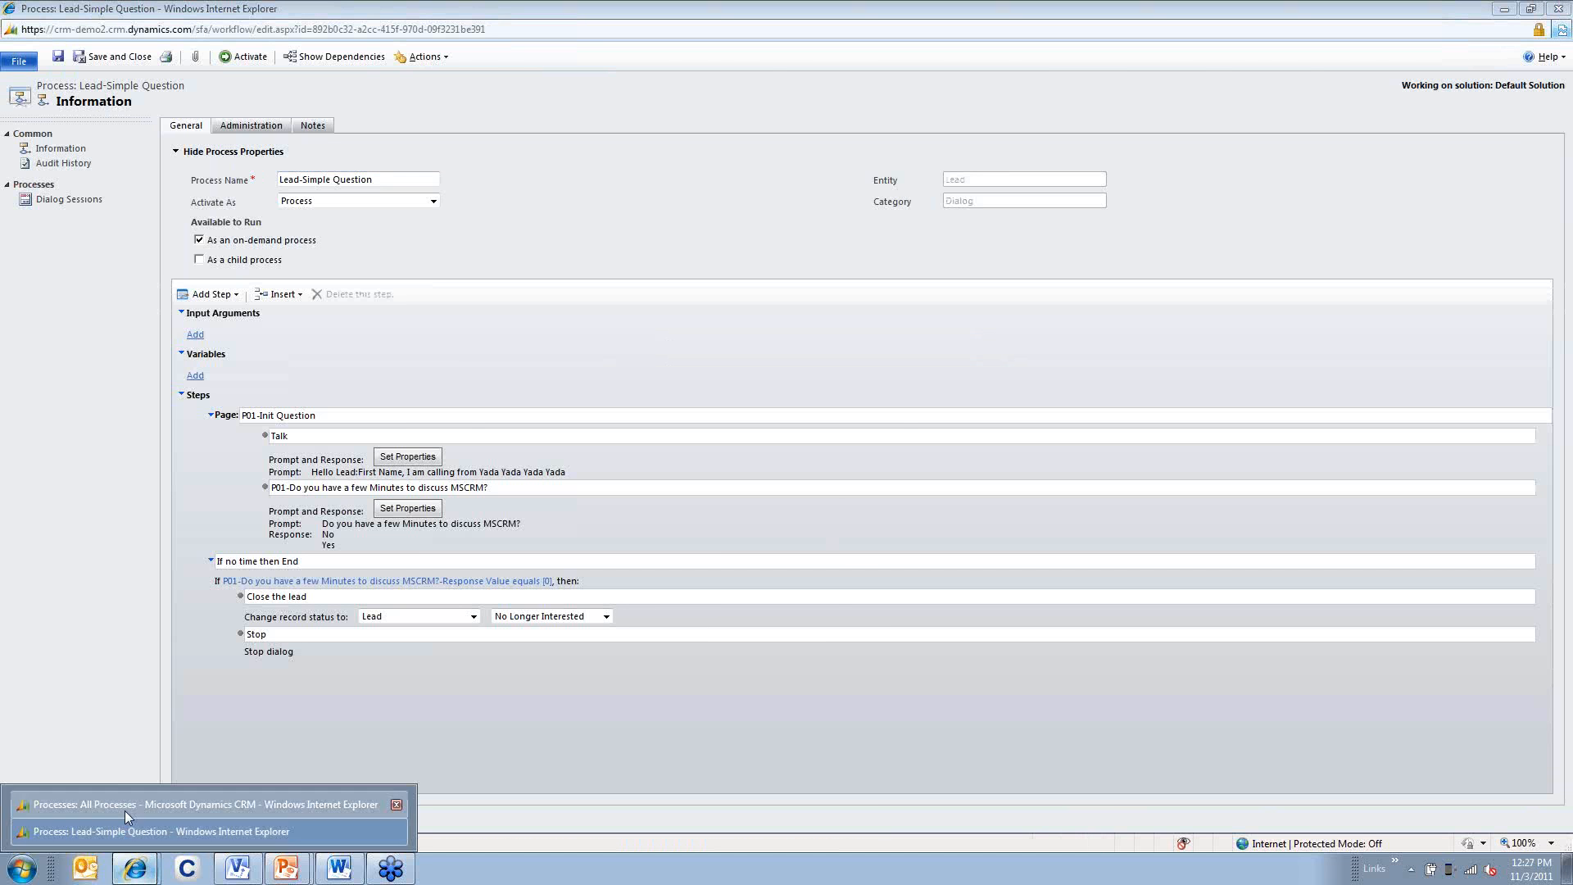
pyautogui.click(125, 807)
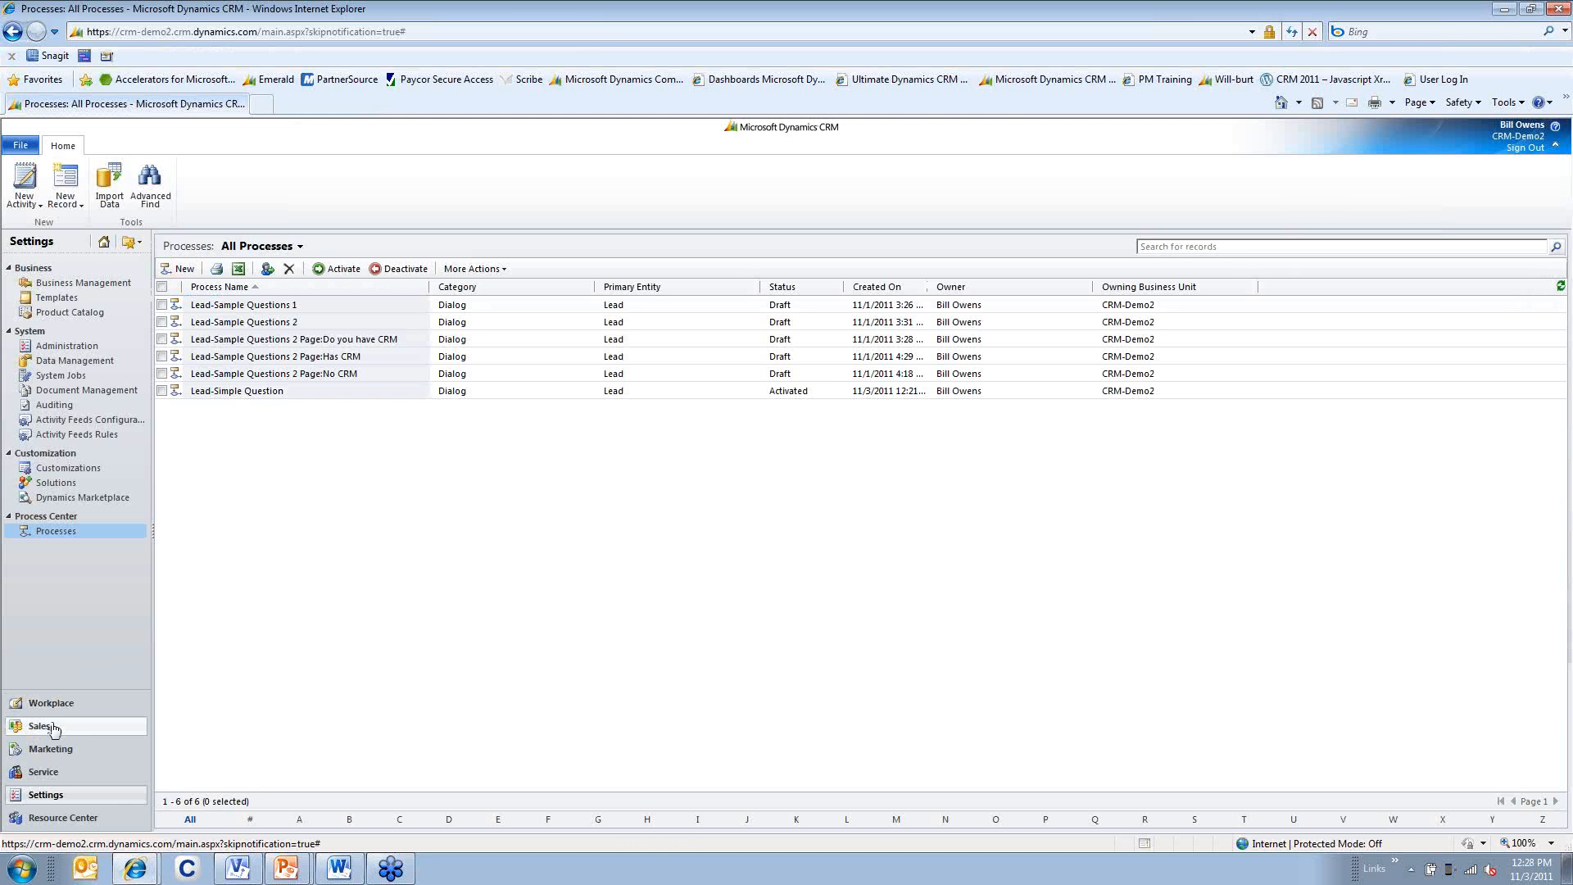
pyautogui.click(60, 725)
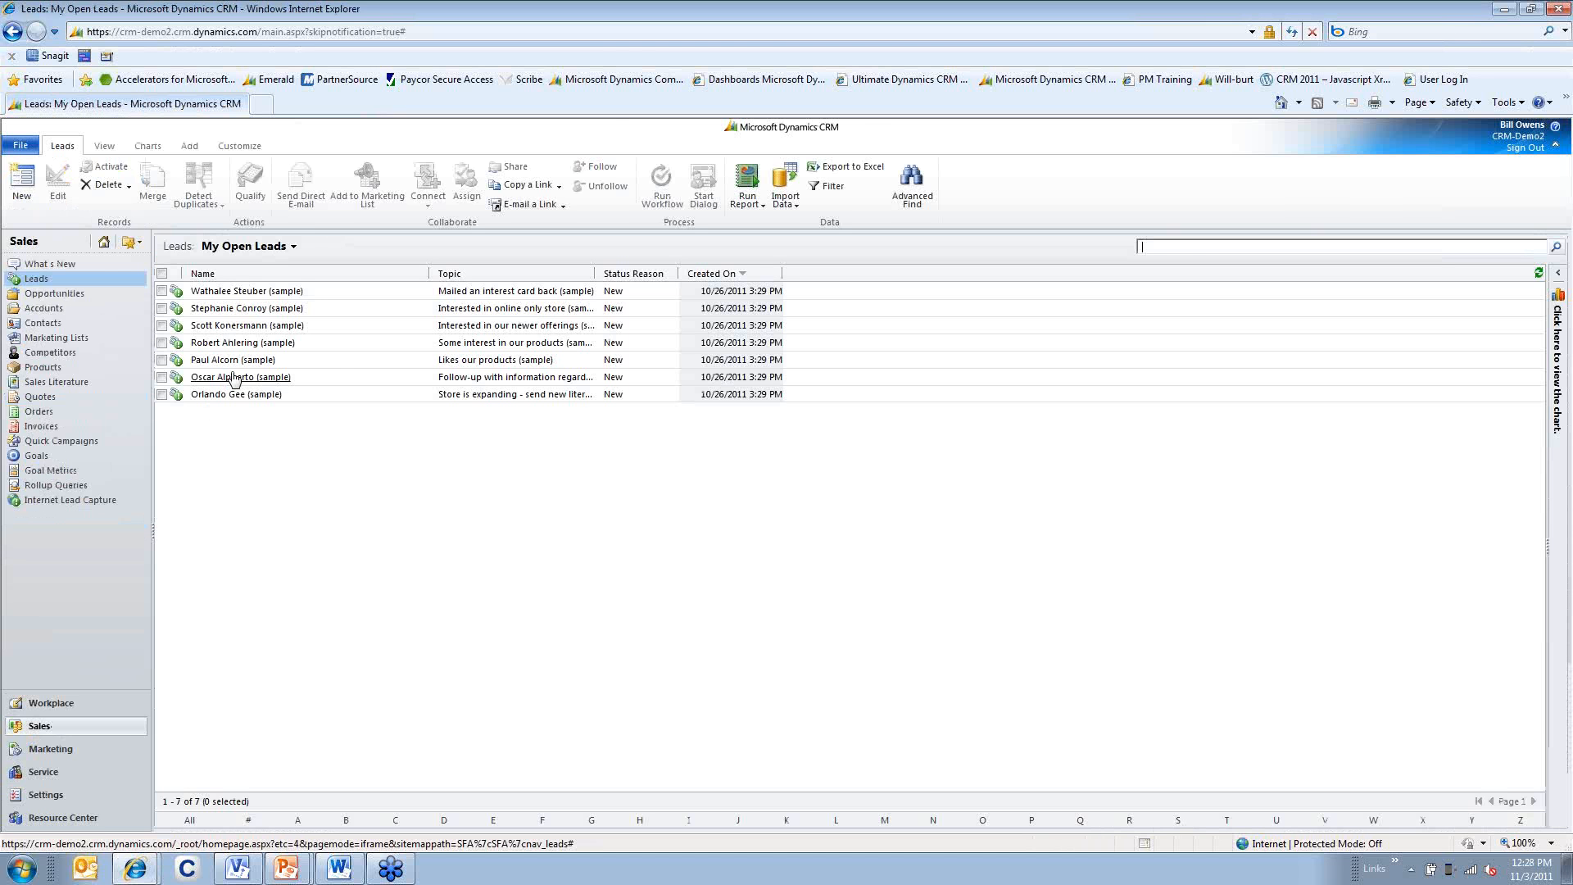
pyautogui.click(339, 364)
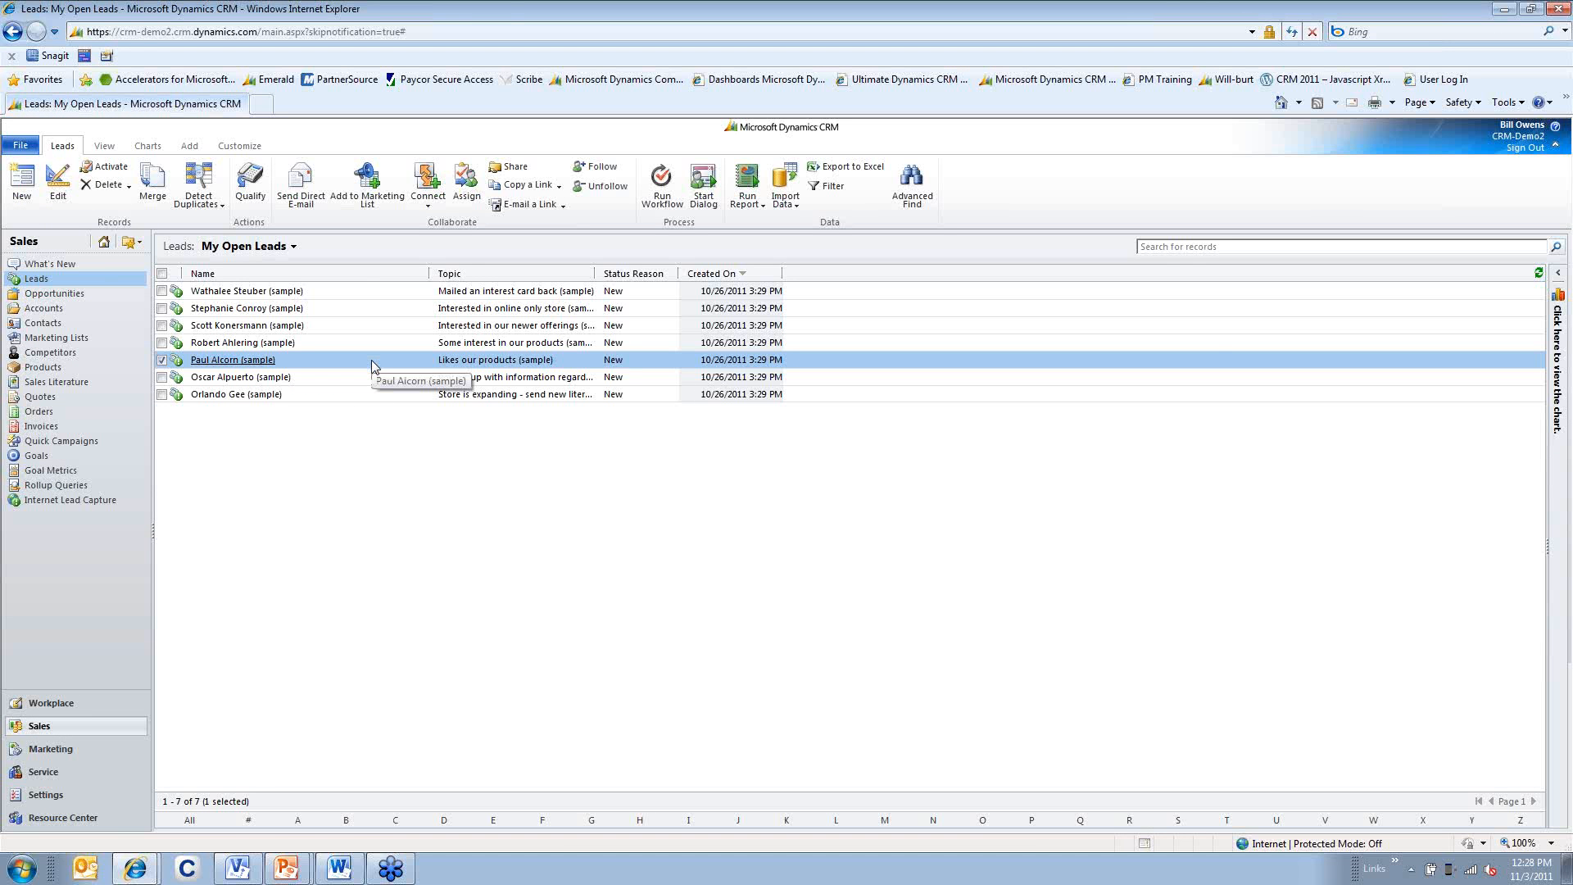
pyautogui.doubleClick(372, 365)
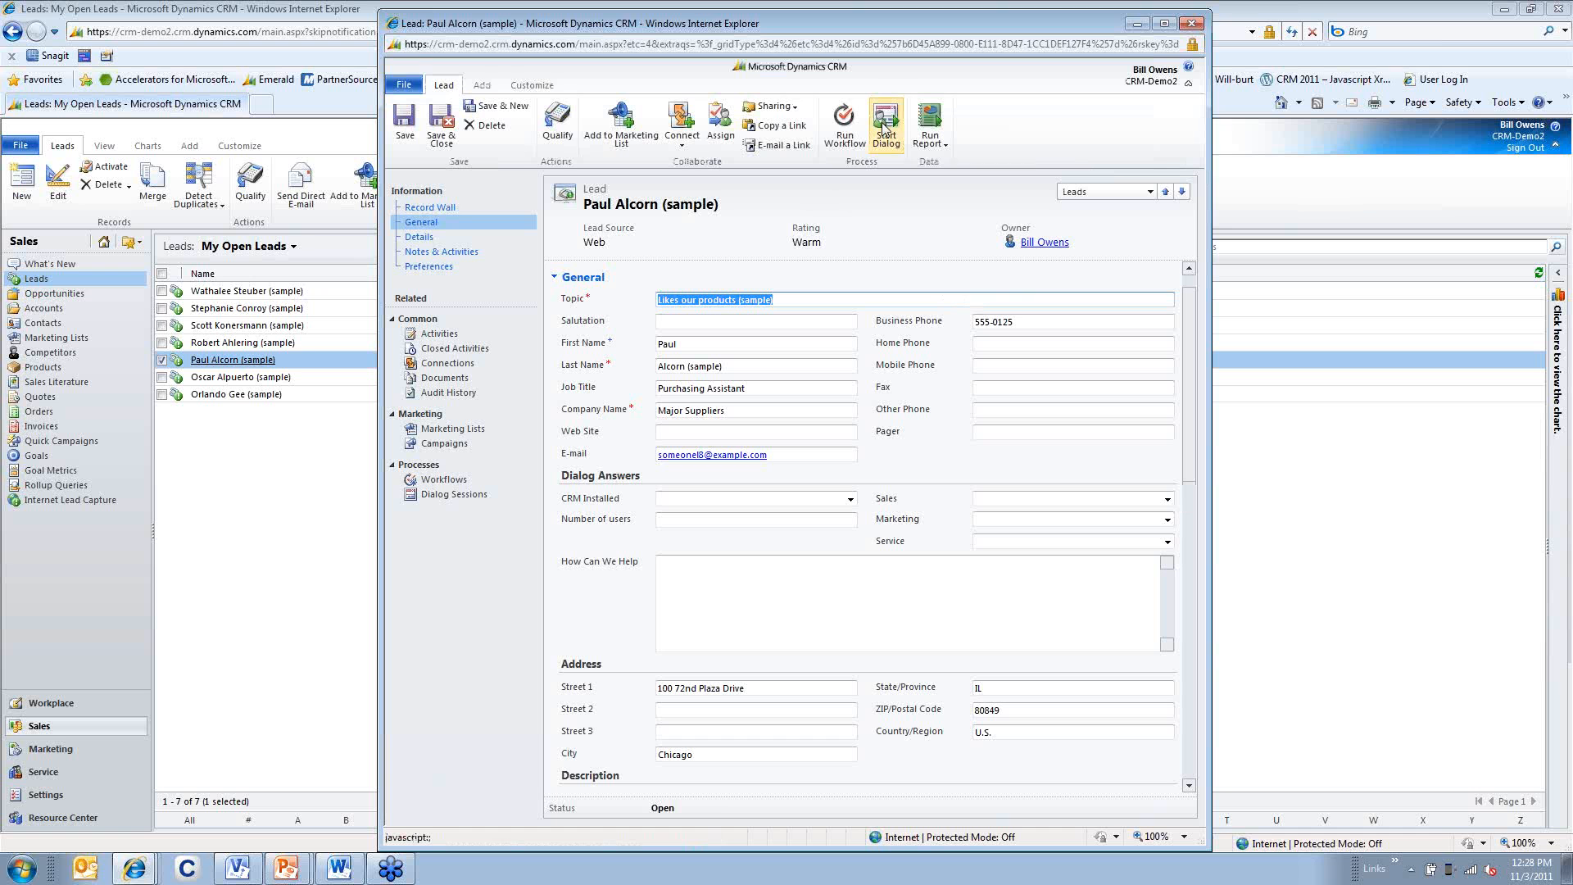
# Run the Lead-Simple Question dialog on this lead, answer No to the MSCRM question, and finish the dialog
pyautogui.click(886, 131)
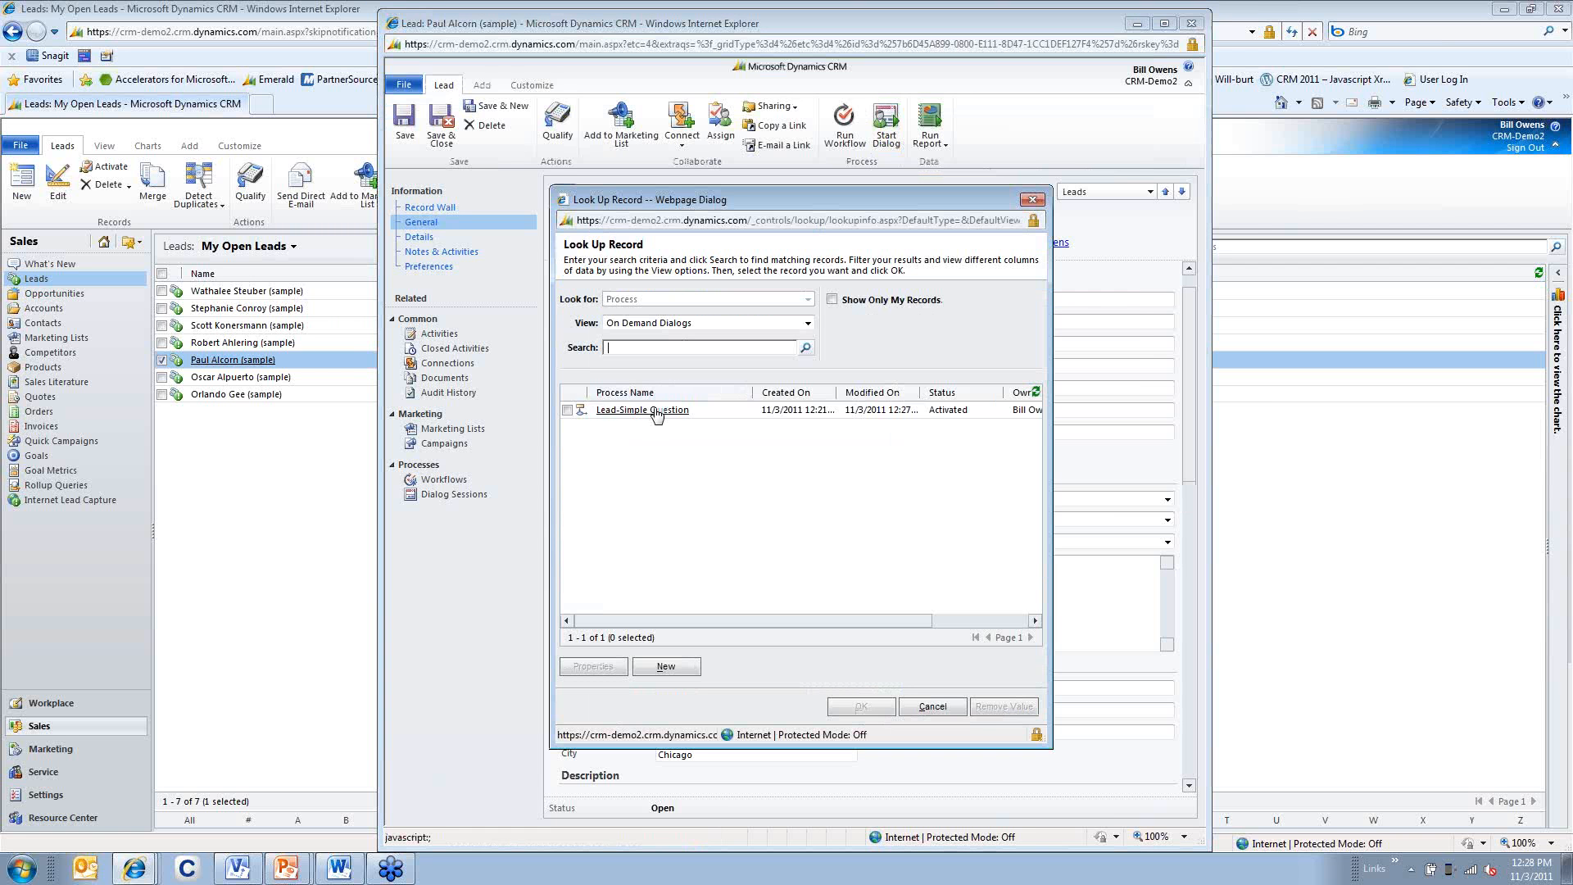
pyautogui.click(715, 413)
pyautogui.doubleClick(715, 414)
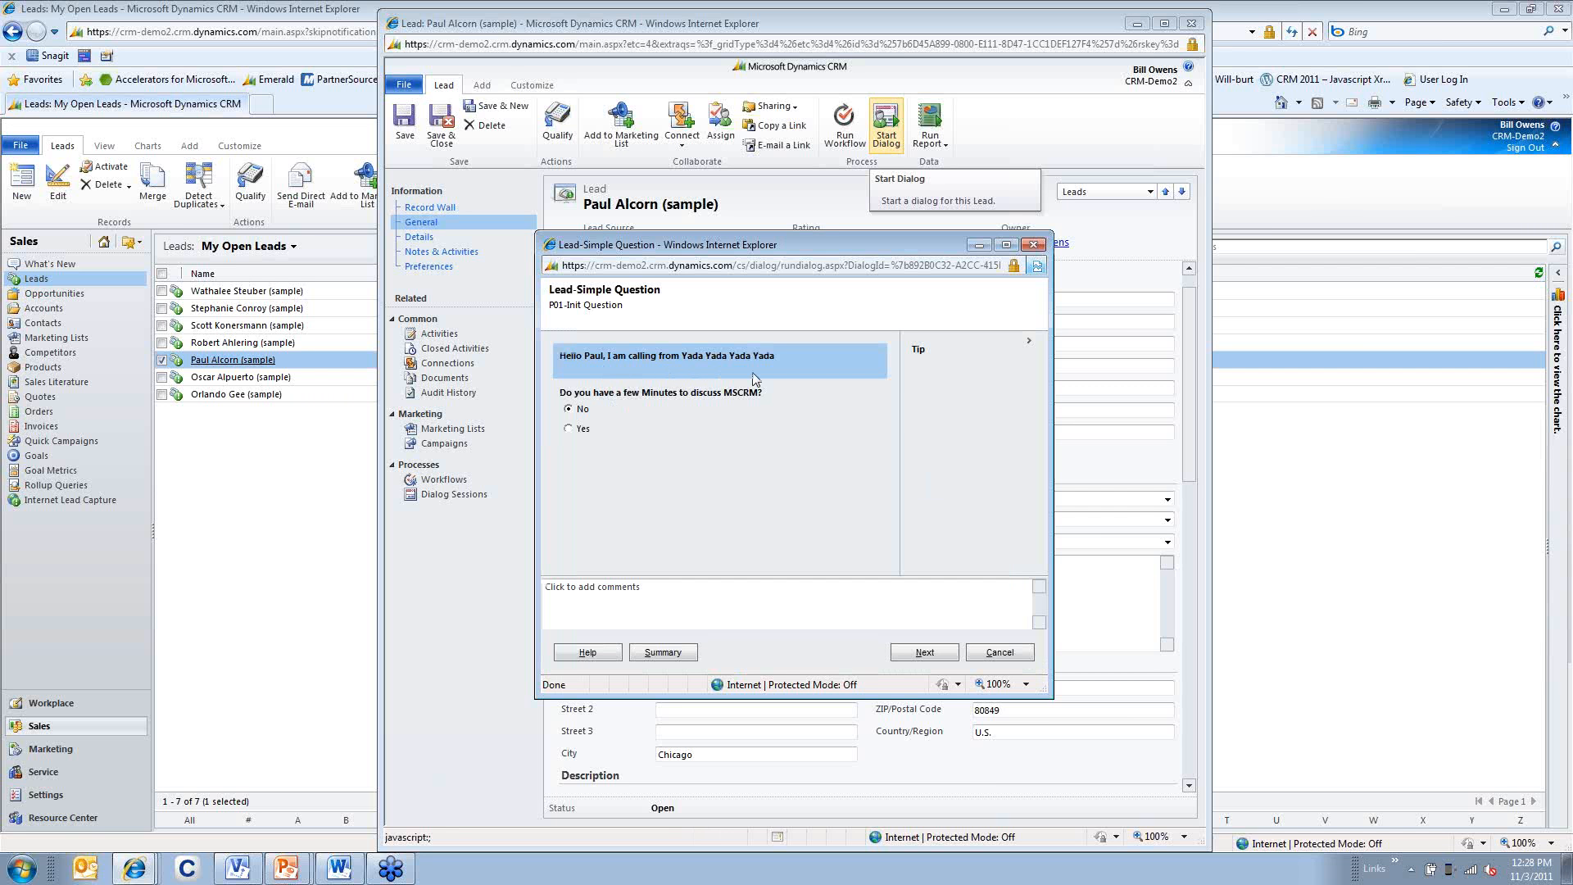
pyautogui.click(569, 430)
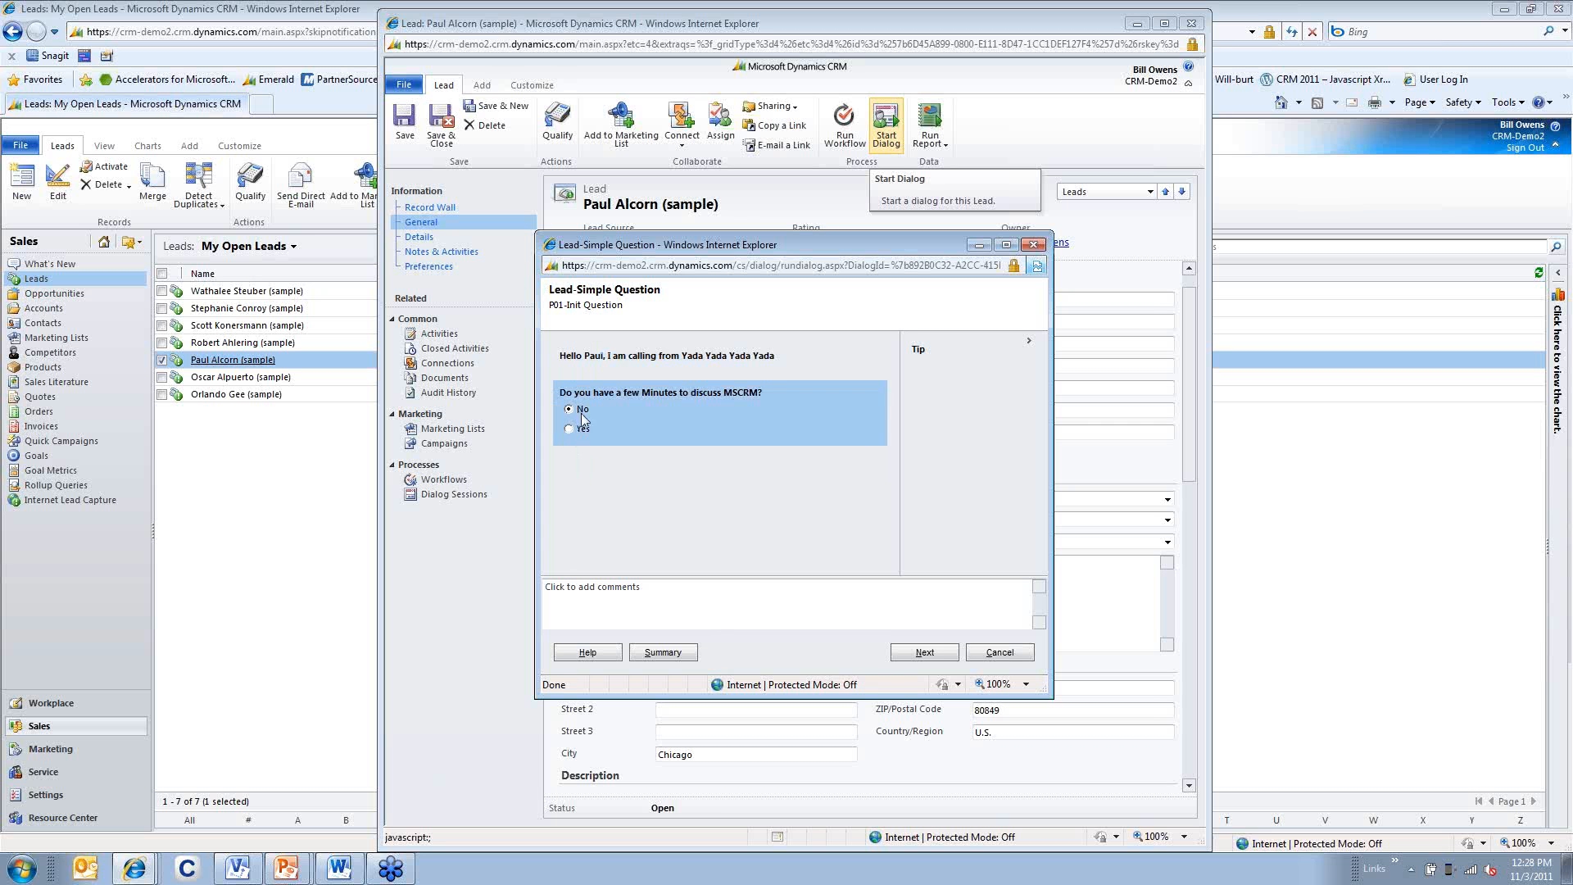
pyautogui.click(927, 653)
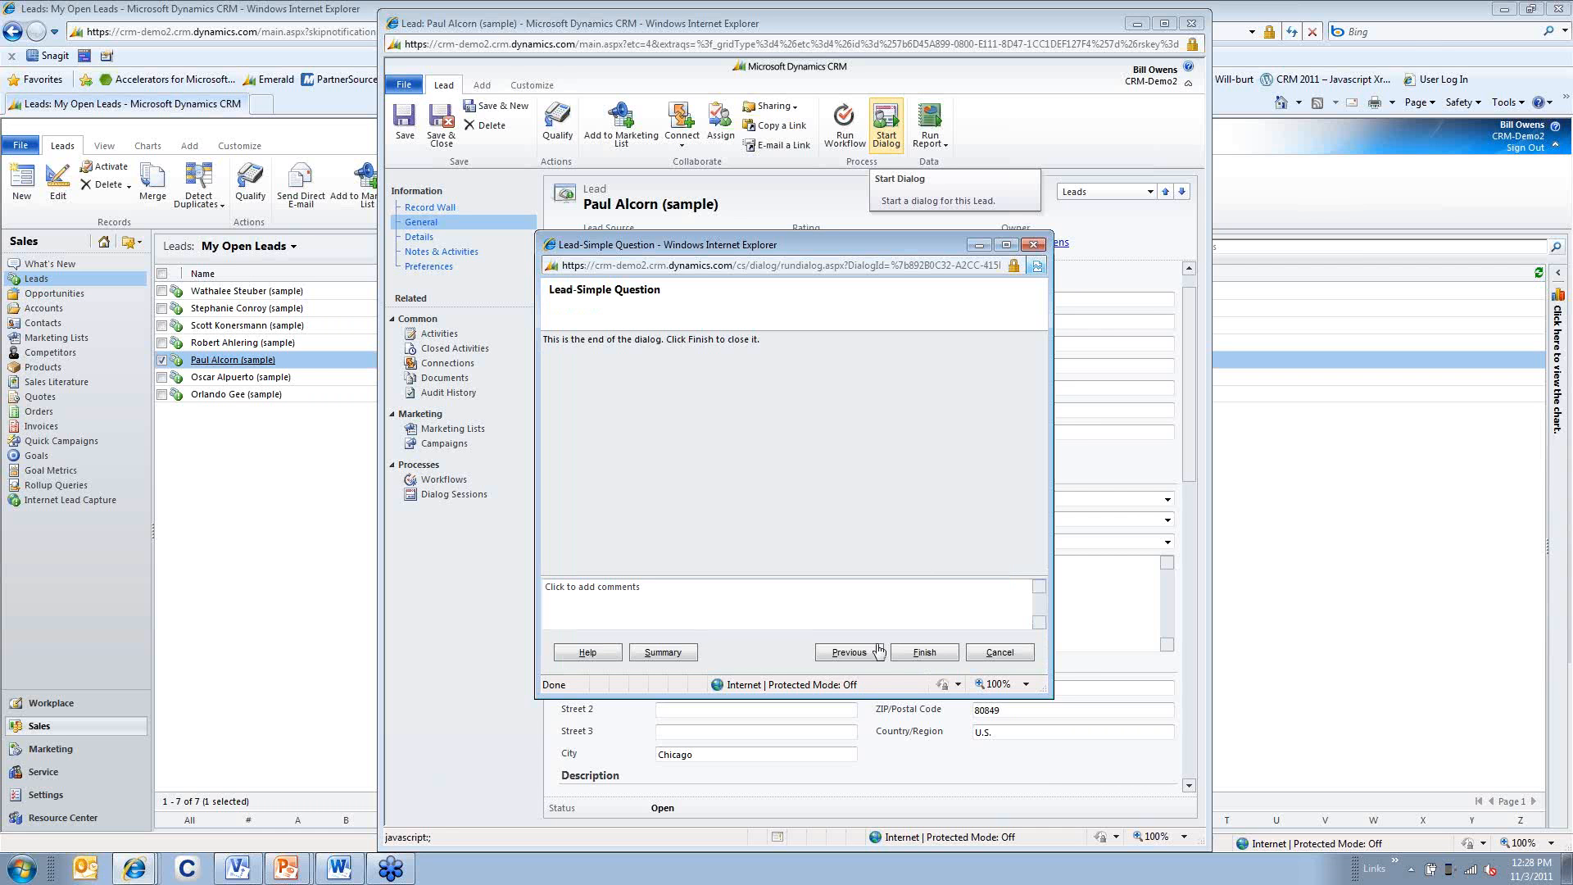
pyautogui.click(921, 657)
pyautogui.click(925, 653)
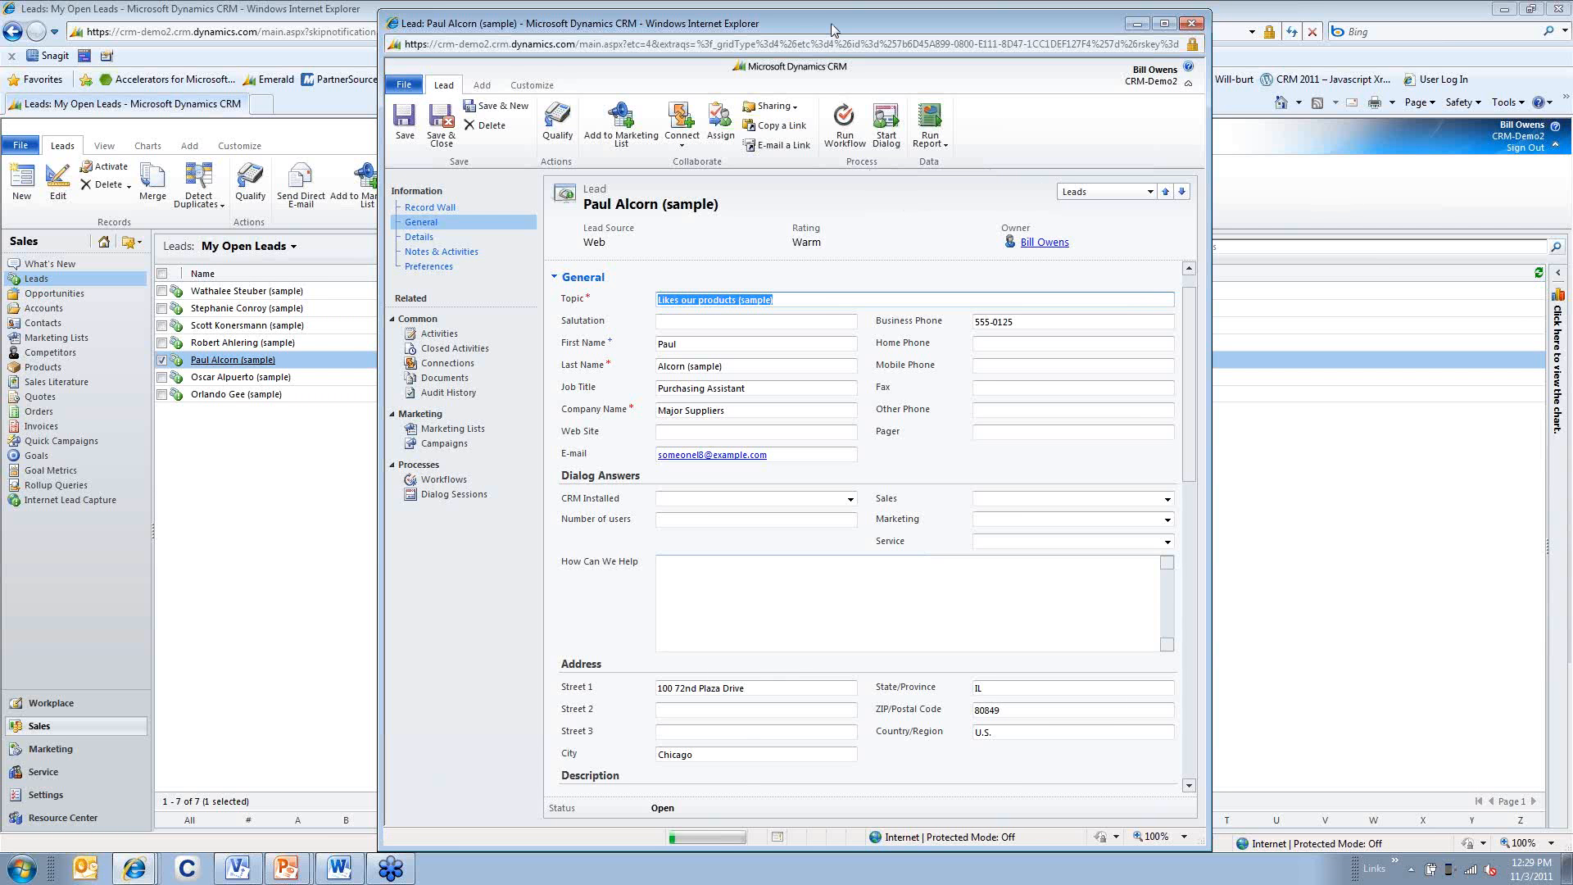
# Reload the lead record to check its status, discarding the unsaved topic edit
pyautogui.write('5')
pyautogui.press('F5')
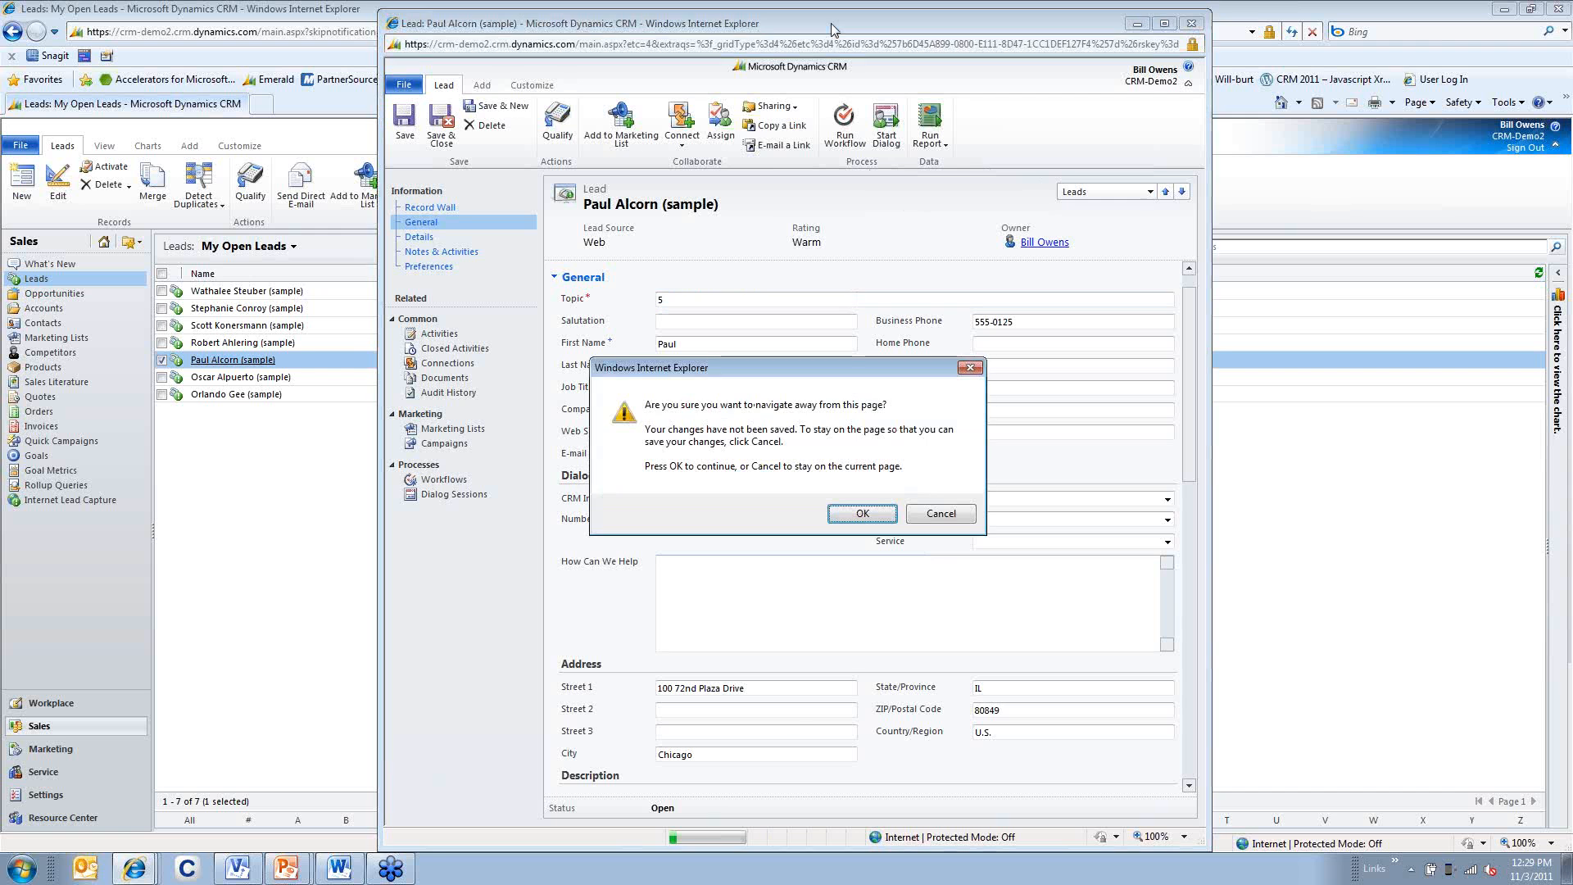
pyautogui.press('Return')
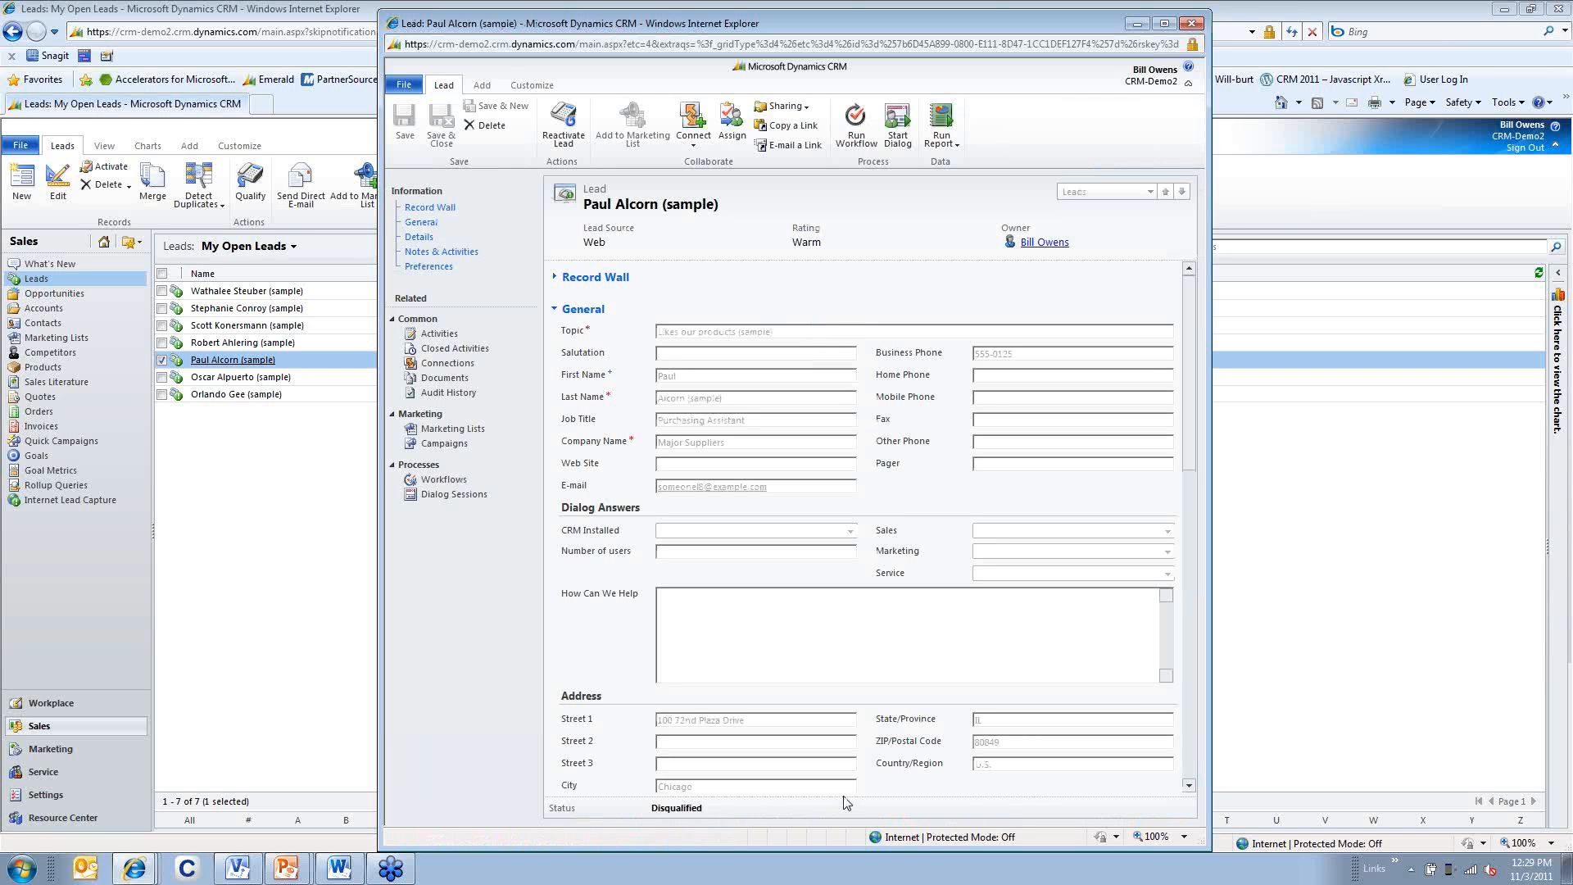
# Review the steps and responses recorded in the lead's Lead-Simple Question dialog session, and close the session and lead windows
pyautogui.click(463, 494)
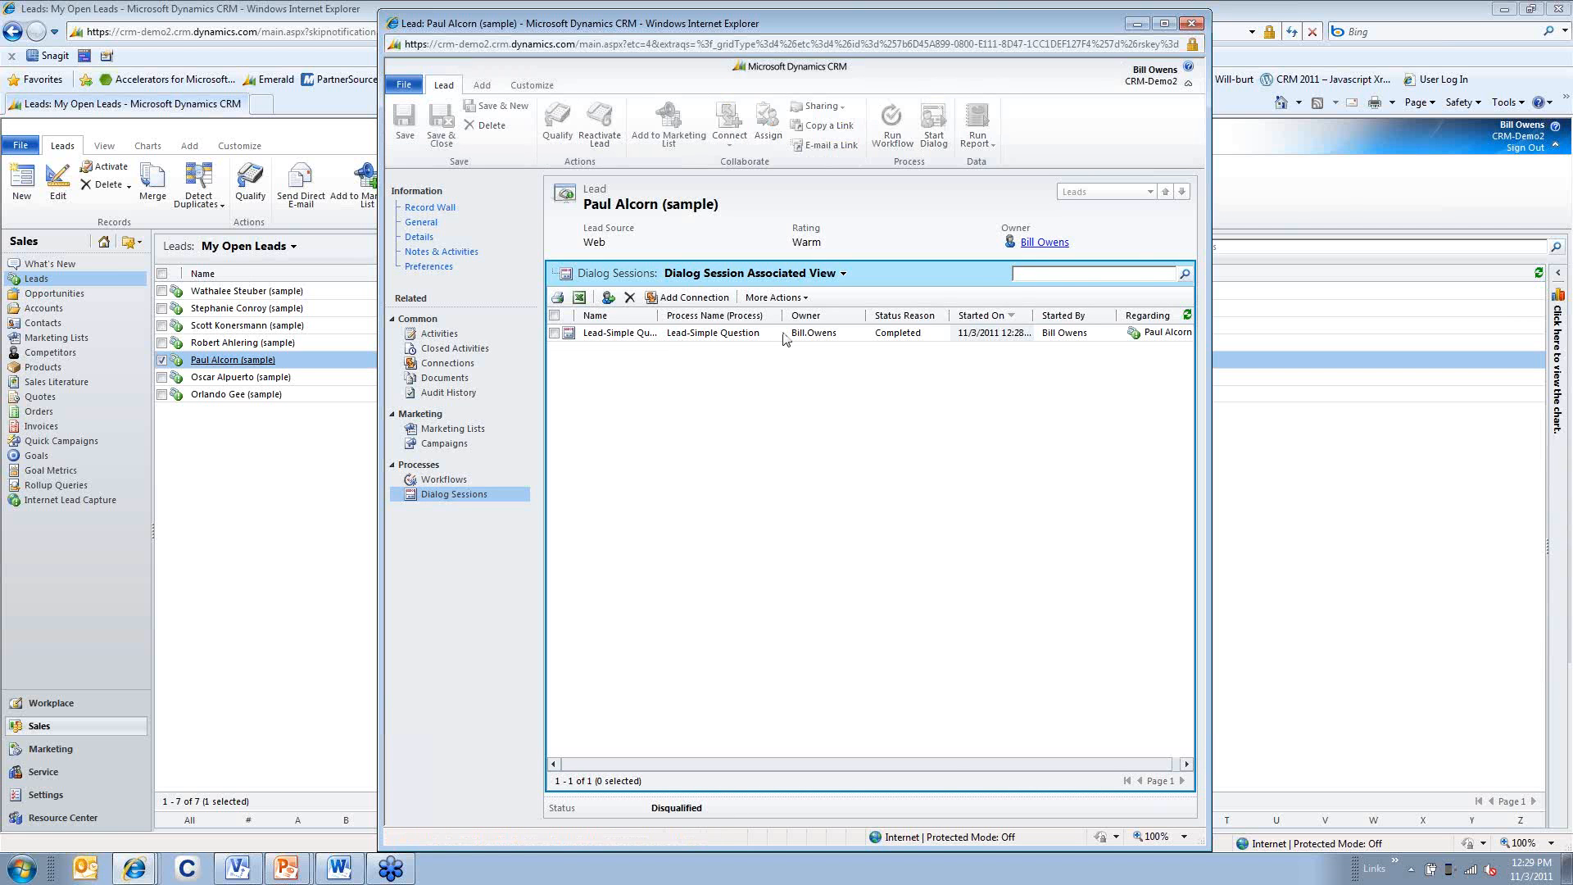
pyautogui.doubleClick(779, 334)
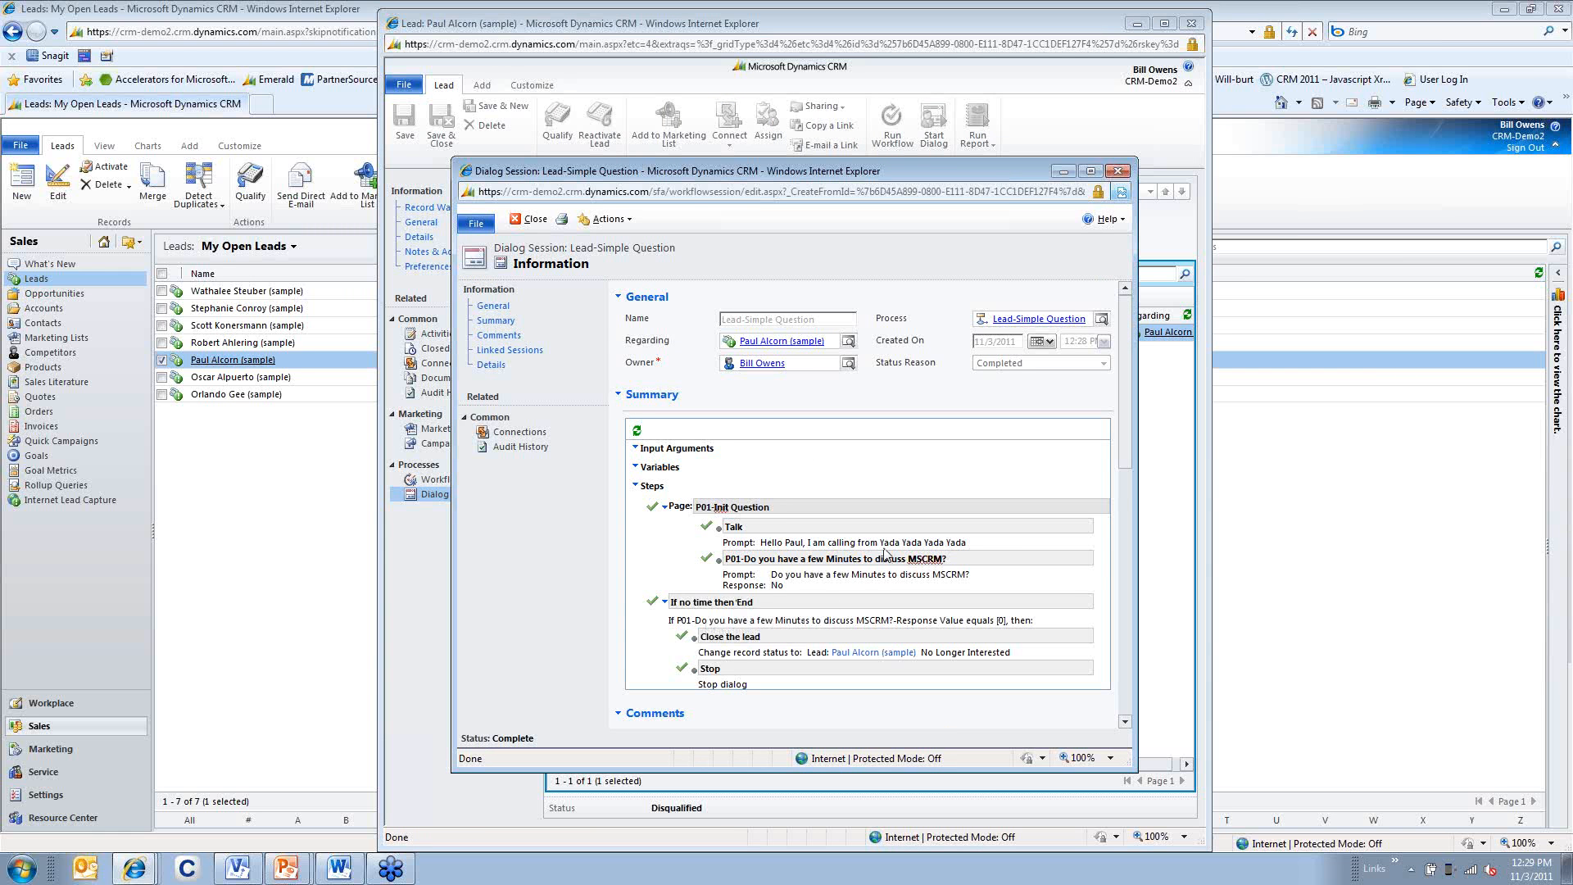
pyautogui.scroll(-1, 884, 555)
pyautogui.scroll(1, 865, 557)
pyautogui.click(1118, 171)
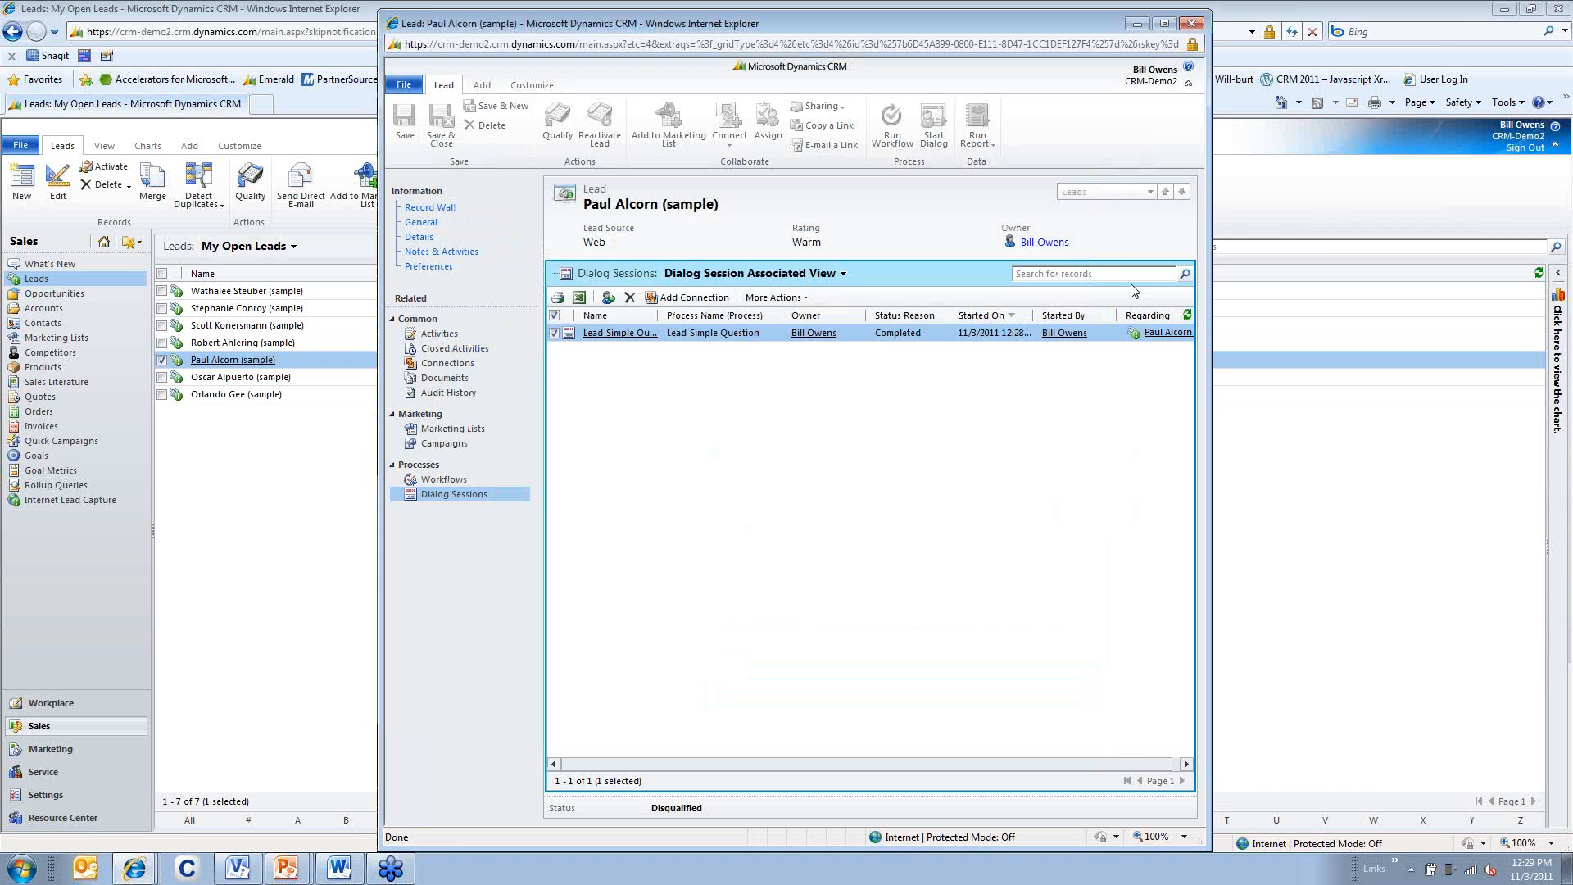
pyautogui.click(1192, 24)
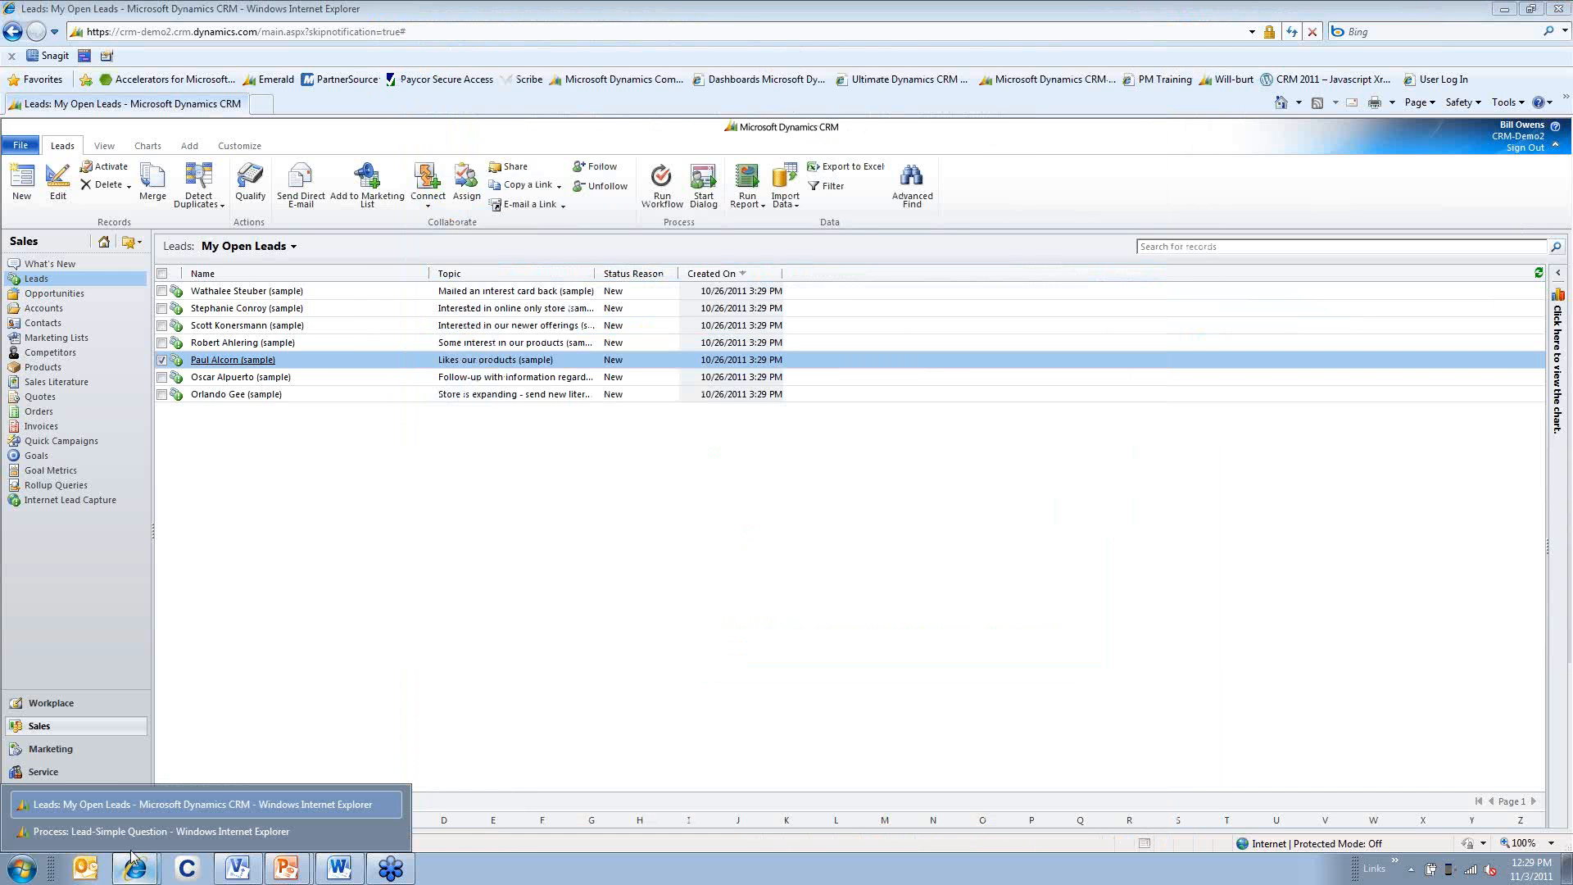
# Close the Lead-Simple Question process editor and deactivate that process from the All Processes list in Settings
pyautogui.click(135, 834)
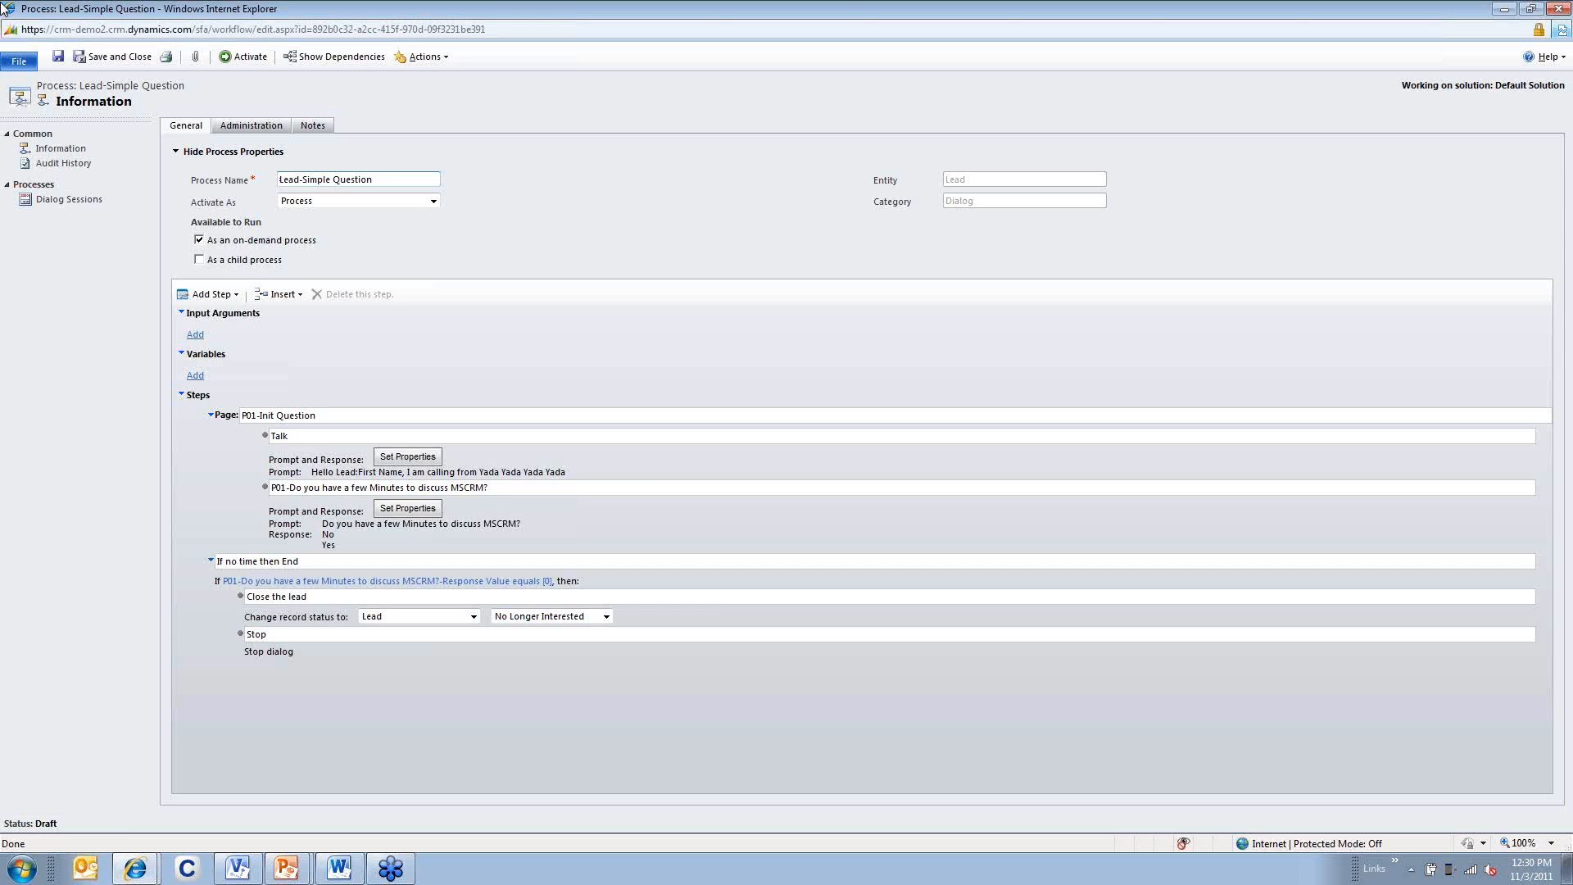
pyautogui.click(3, 9)
pyautogui.click(33, 125)
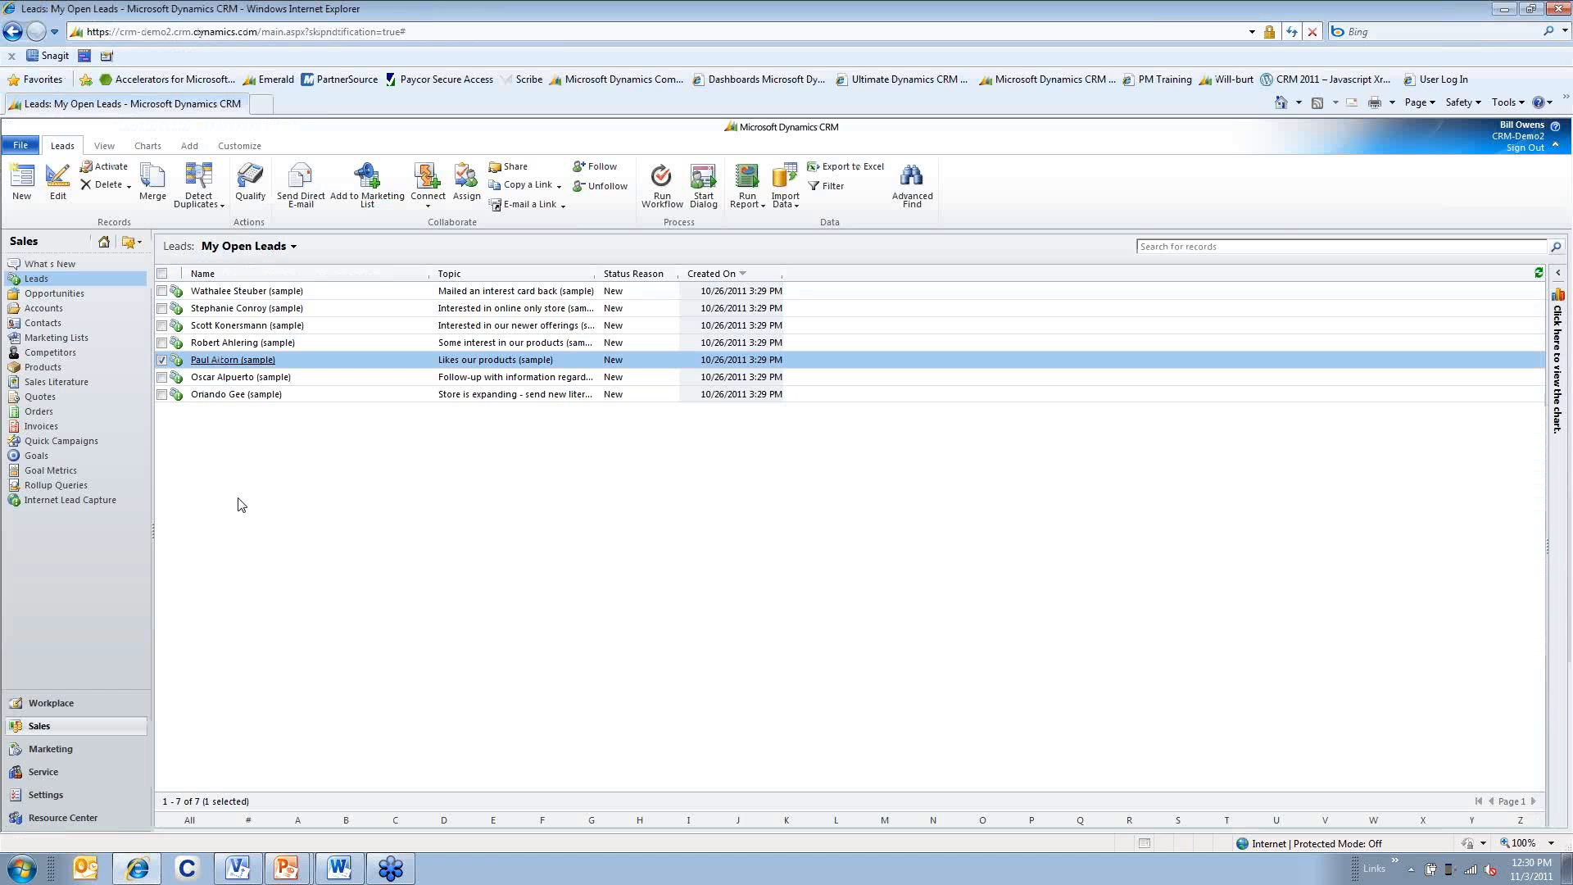
pyautogui.click(45, 794)
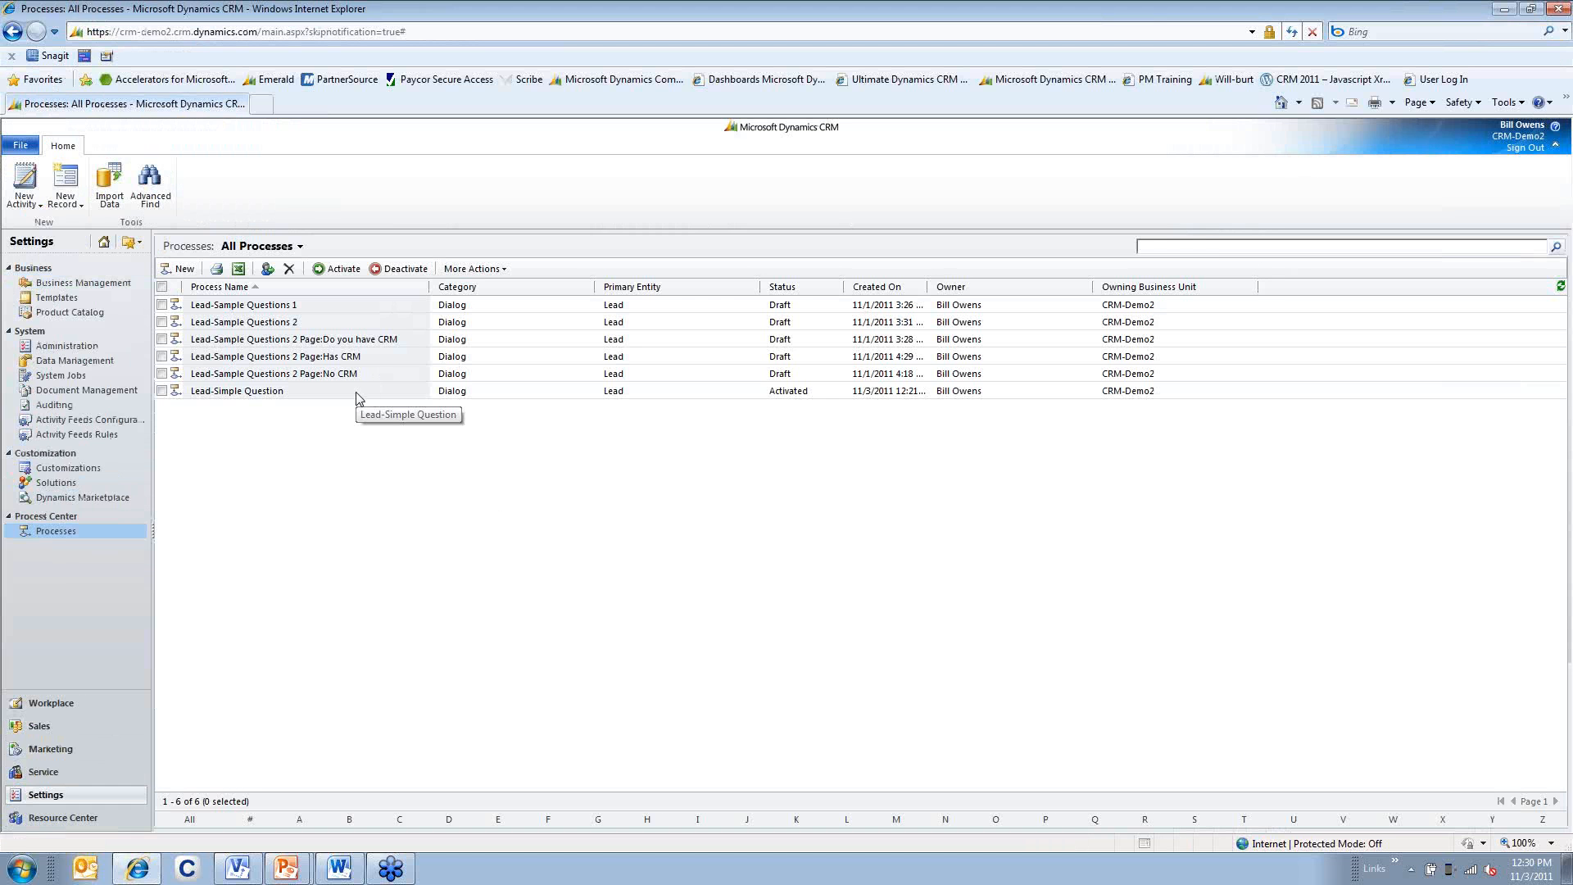
pyautogui.click(361, 394)
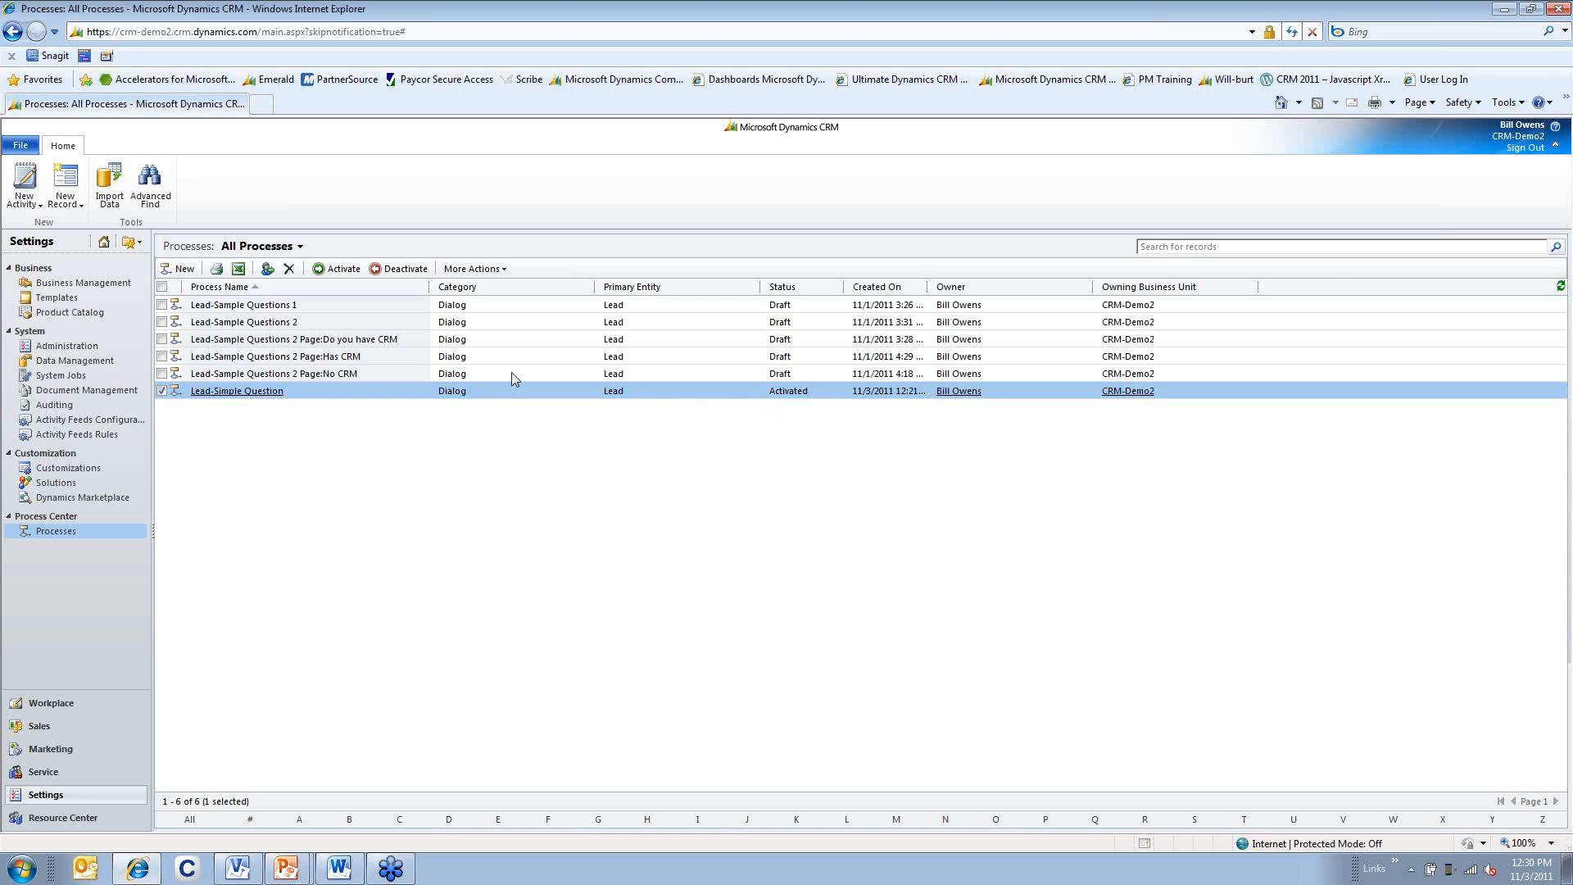
pyautogui.click(400, 269)
pyautogui.click(874, 541)
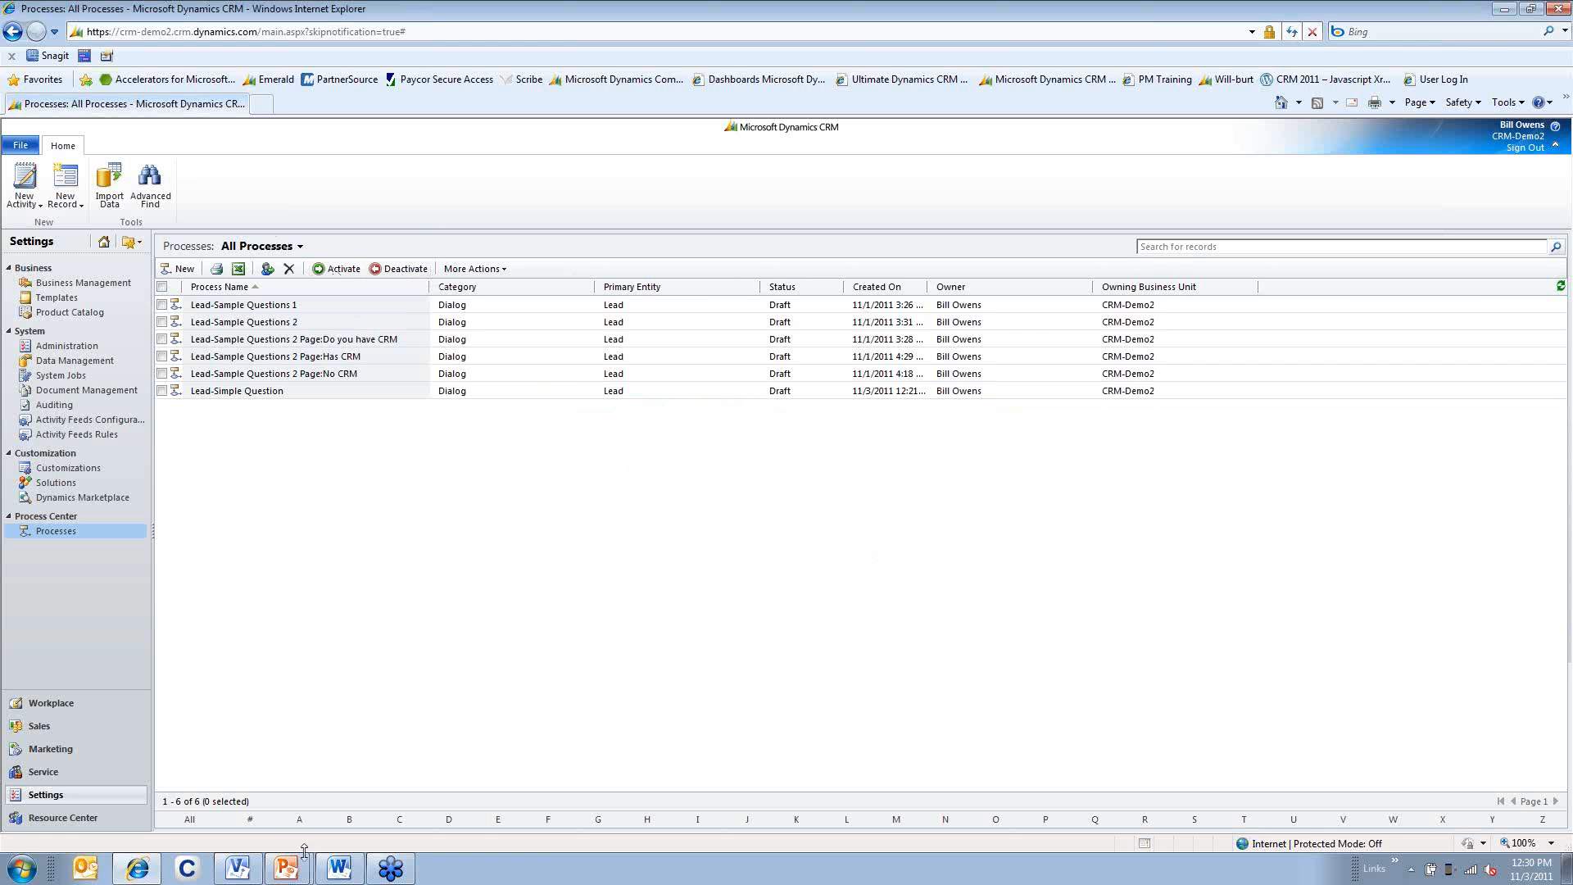
# Examine the dialog flowchart in Visio and the Multiple Page Dialog slide in the PowerPoint slide show, up to the P02-CRM Base section
pyautogui.click(239, 868)
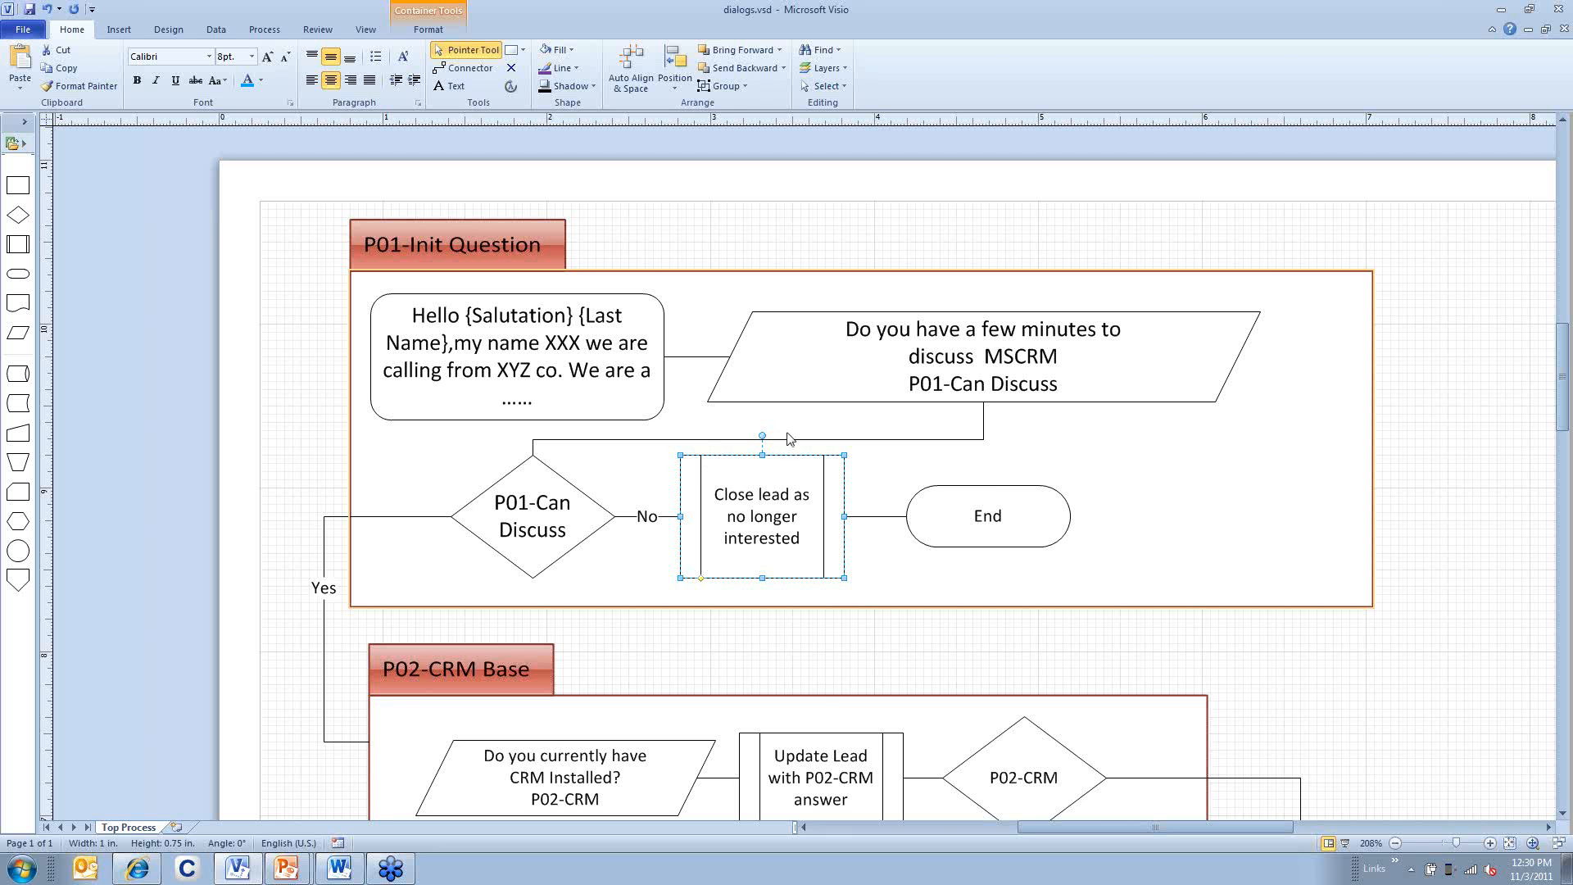
pyautogui.scroll(-1, 786, 416)
pyautogui.scroll(-1, 787, 442)
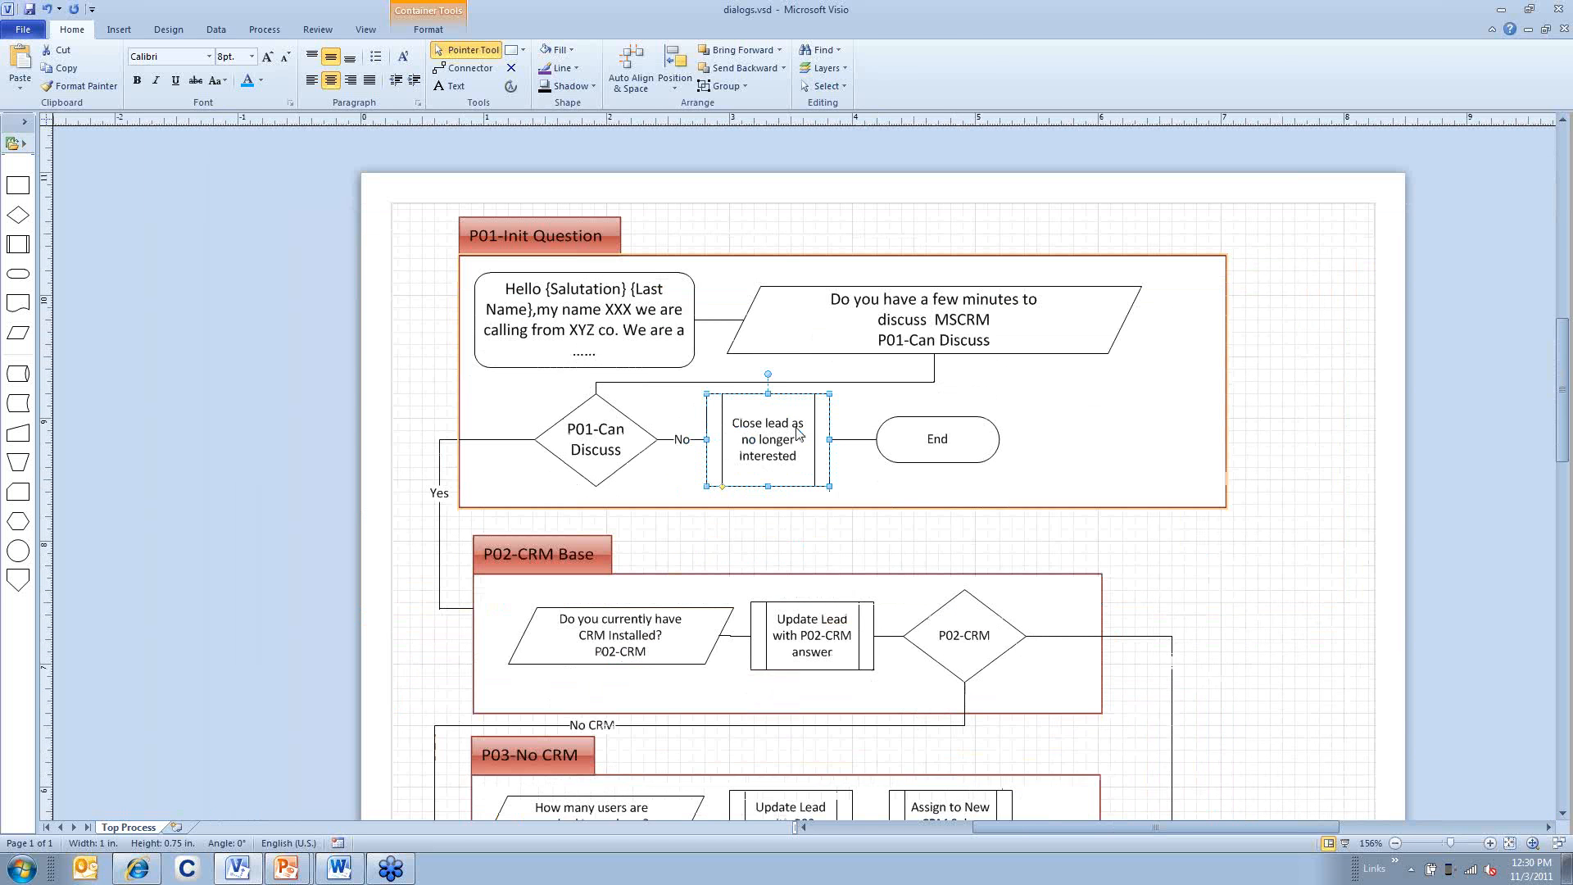
pyautogui.click(289, 870)
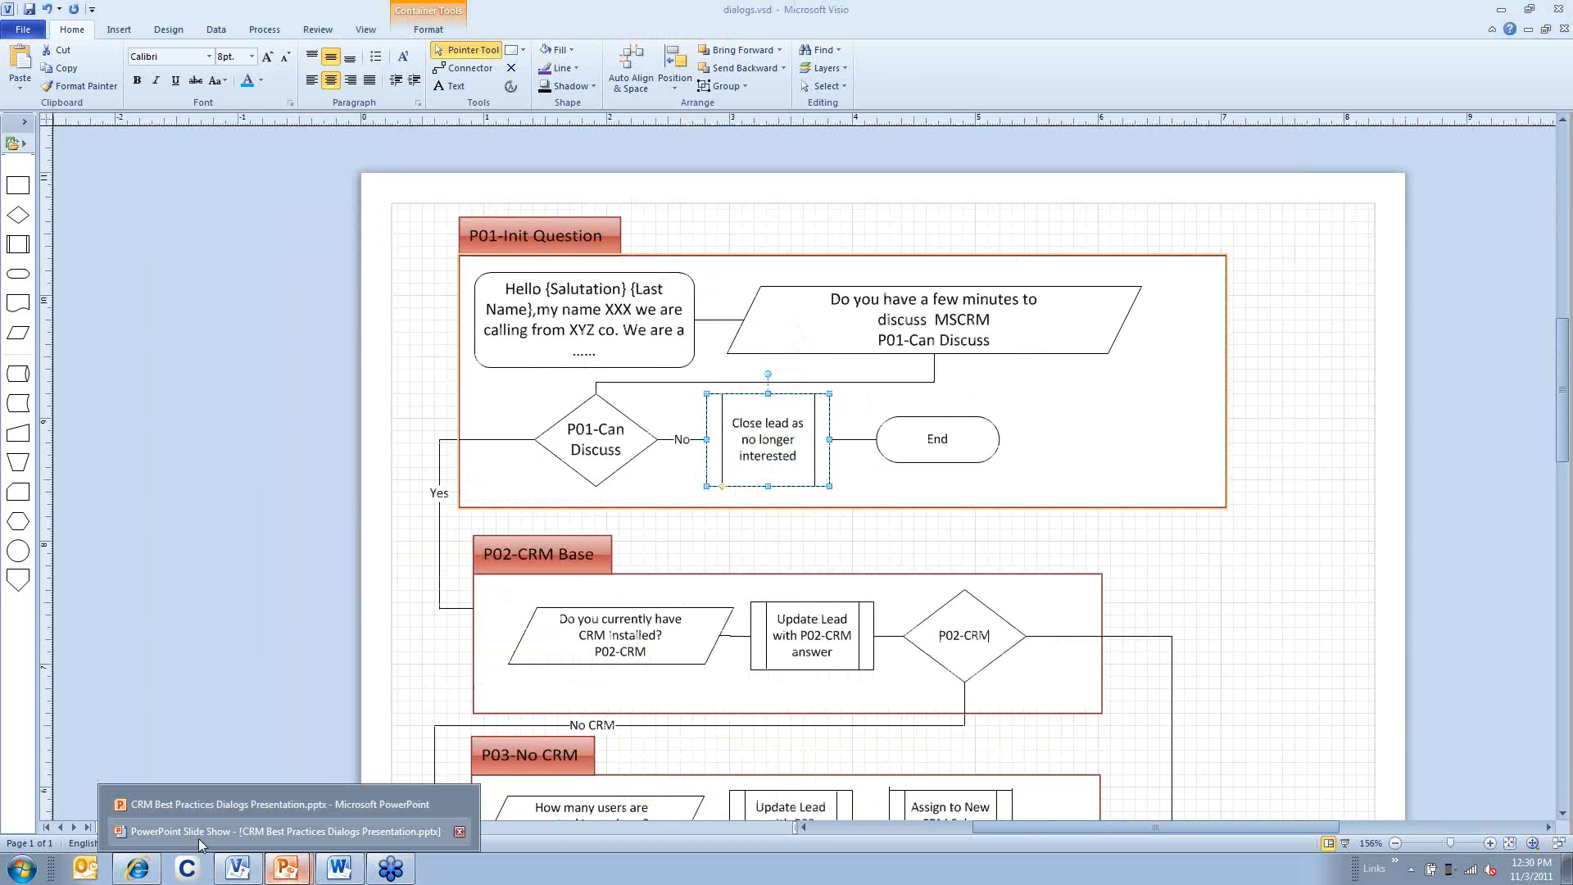
pyautogui.click(200, 831)
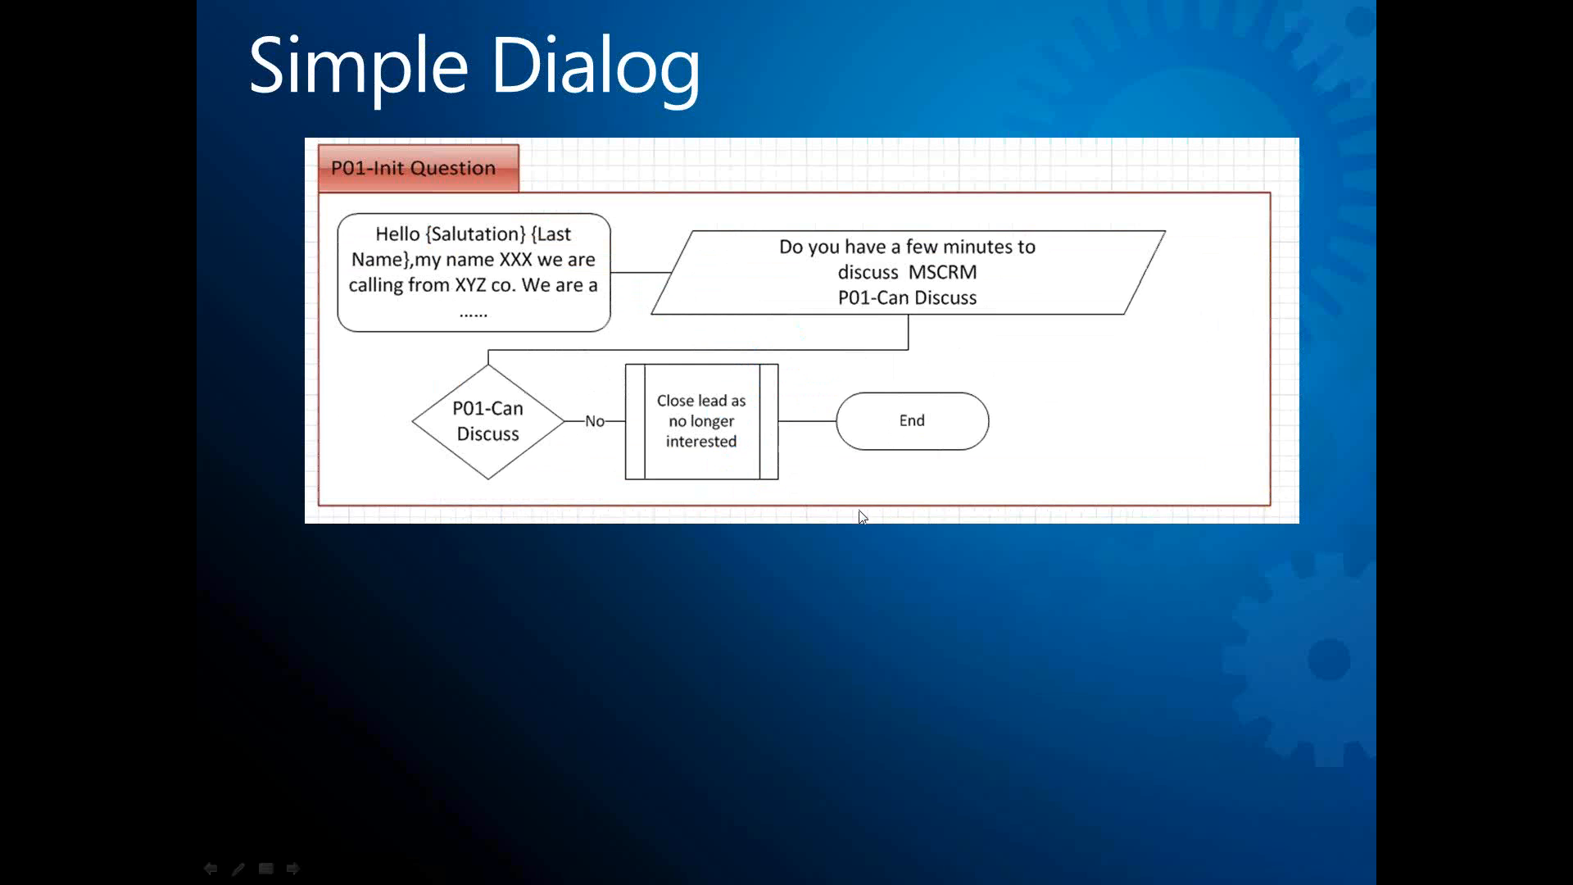
pyautogui.click(858, 510)
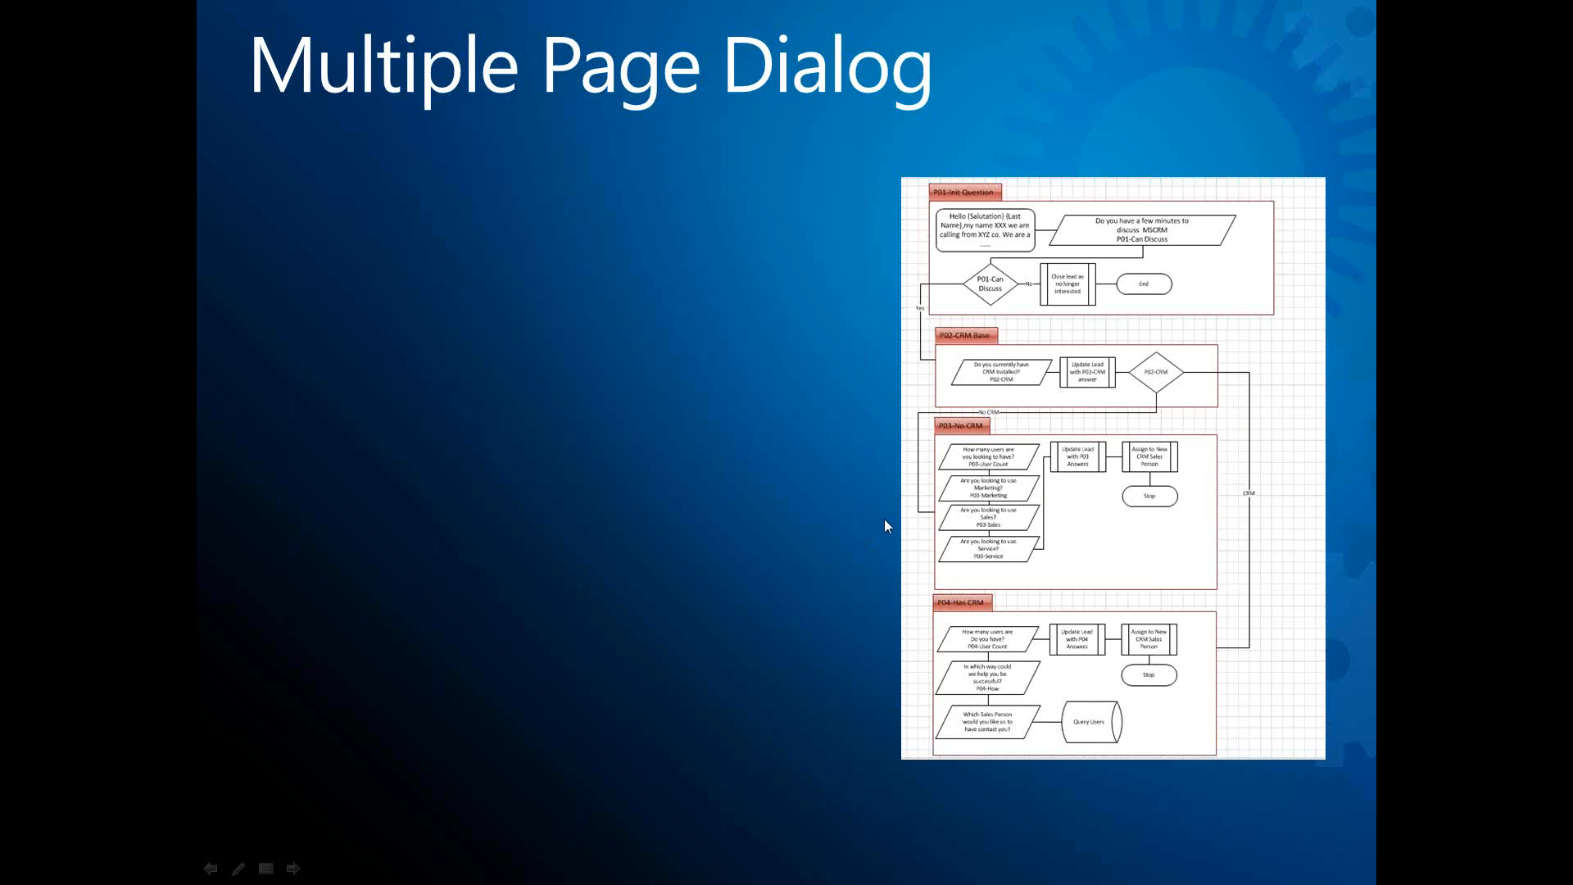
pyautogui.click(885, 538)
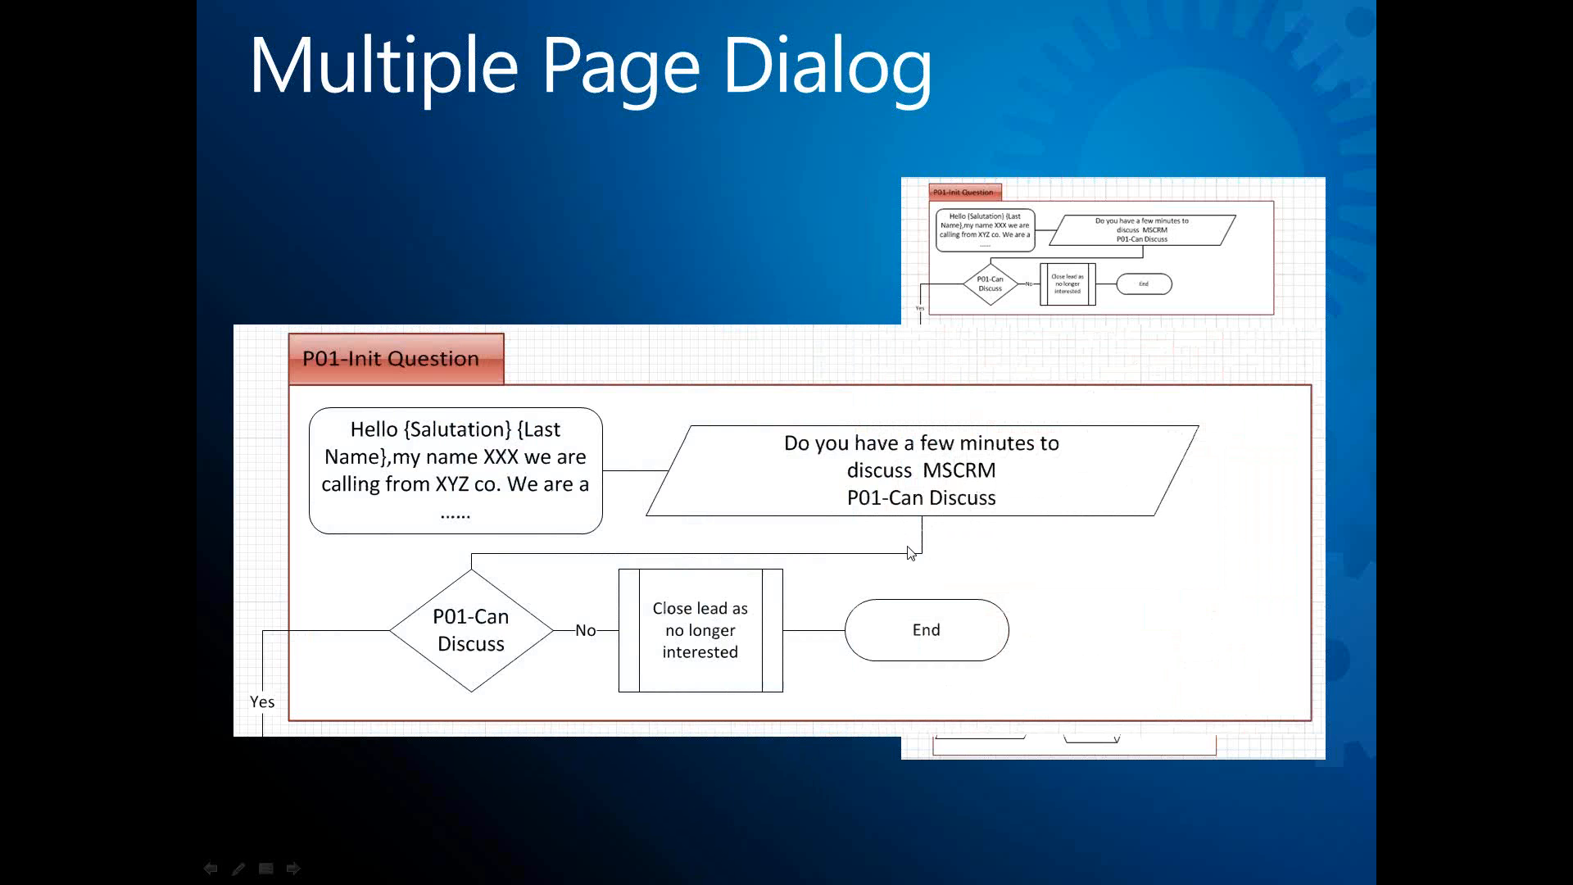
pyautogui.click(905, 551)
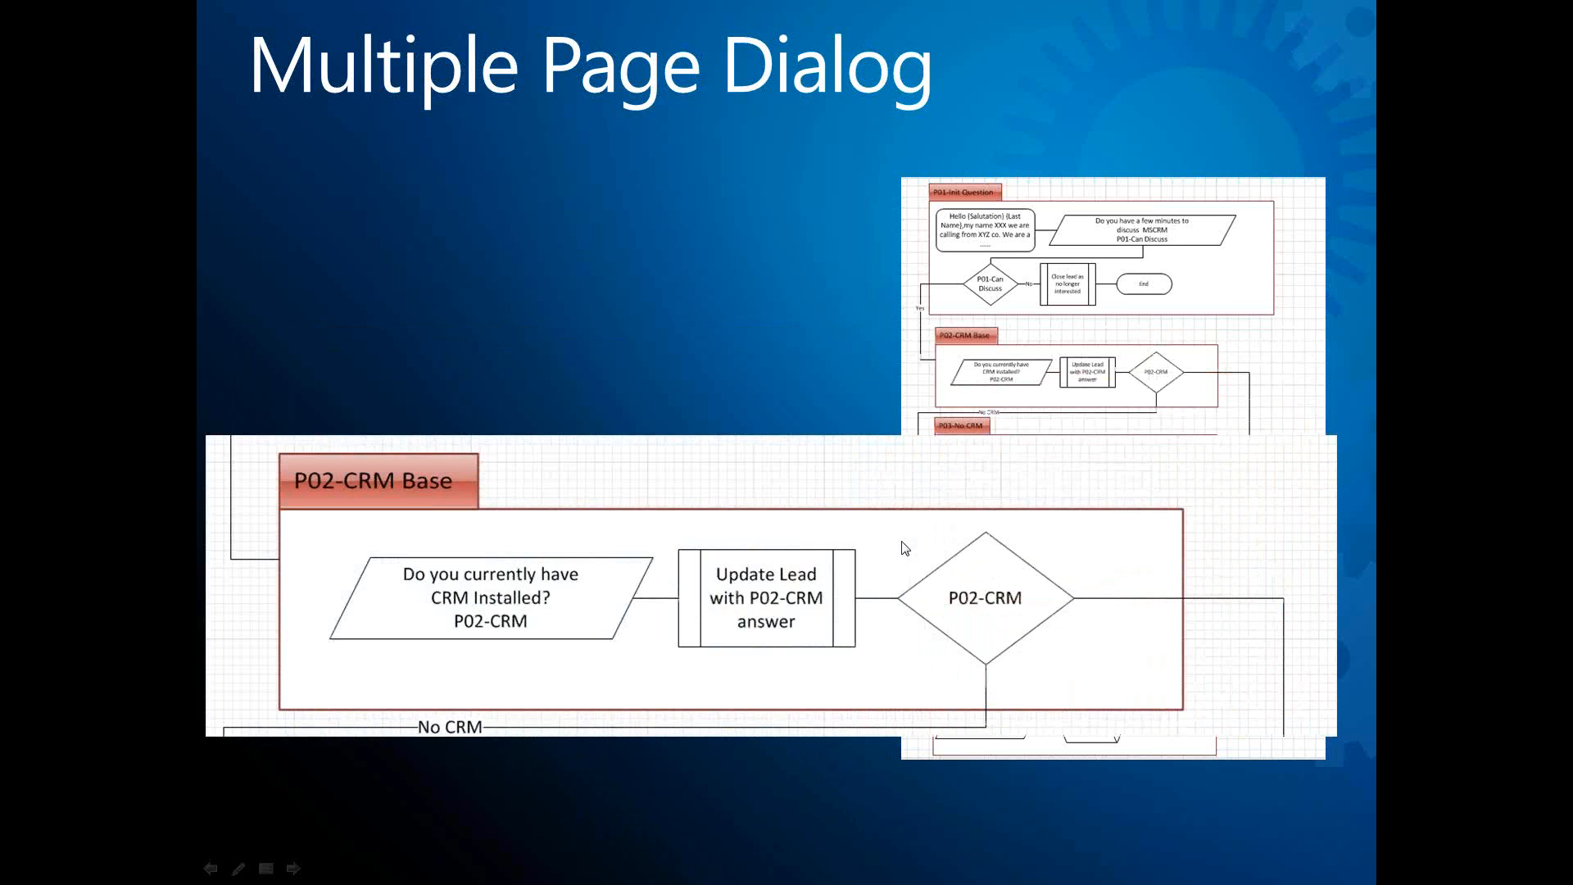
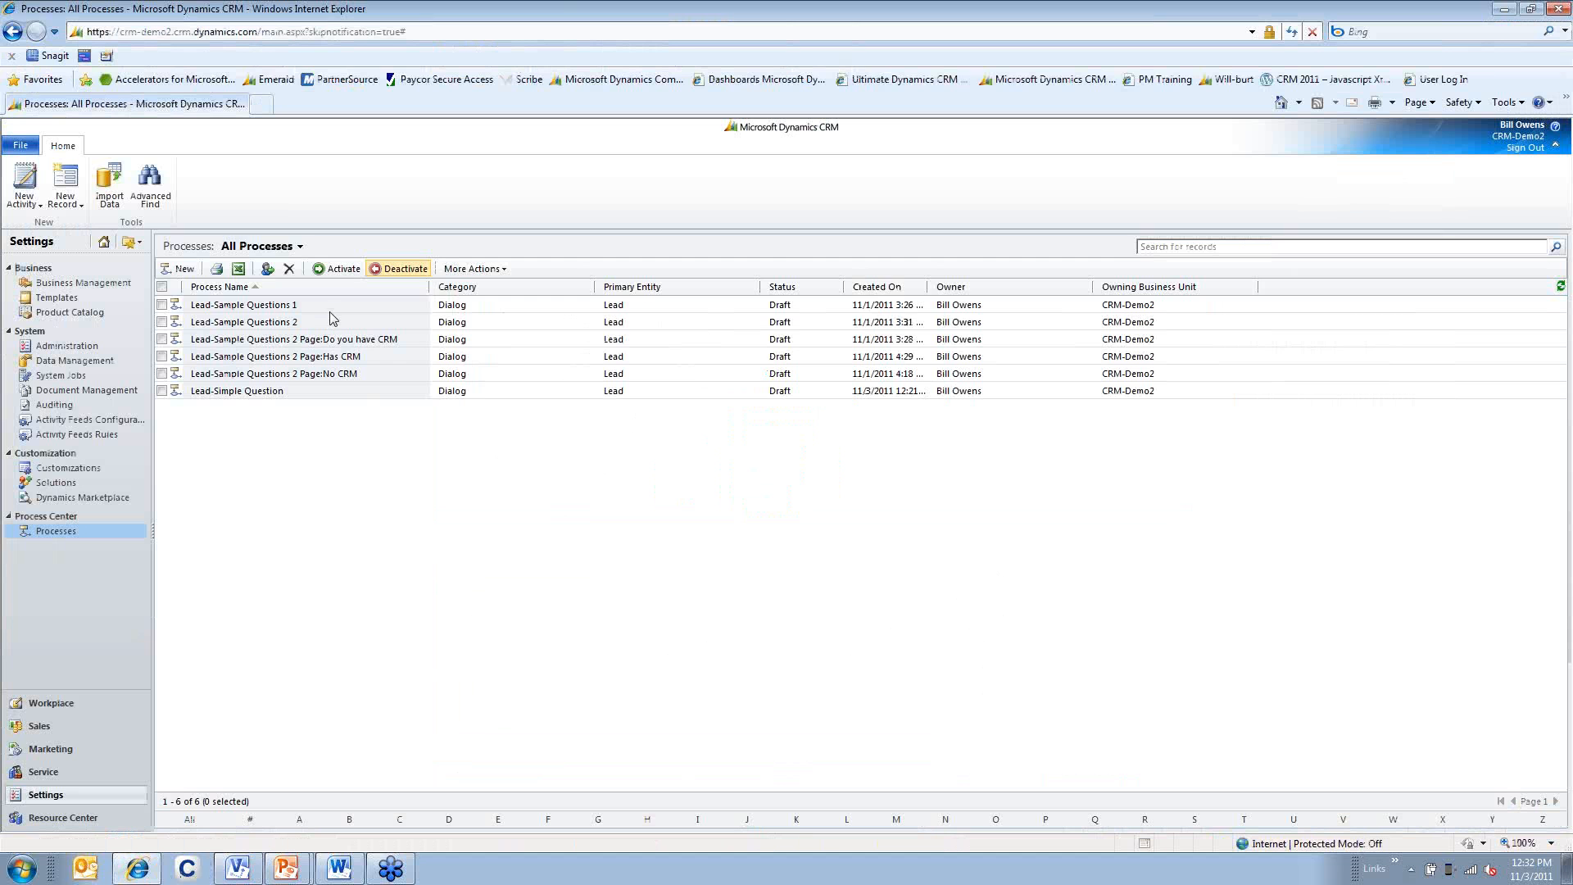
# Open the Lead-Sample Questions 1 process from the CRM process list in a maximized window and examine its multi-page dialog steps
pyautogui.click(330, 310)
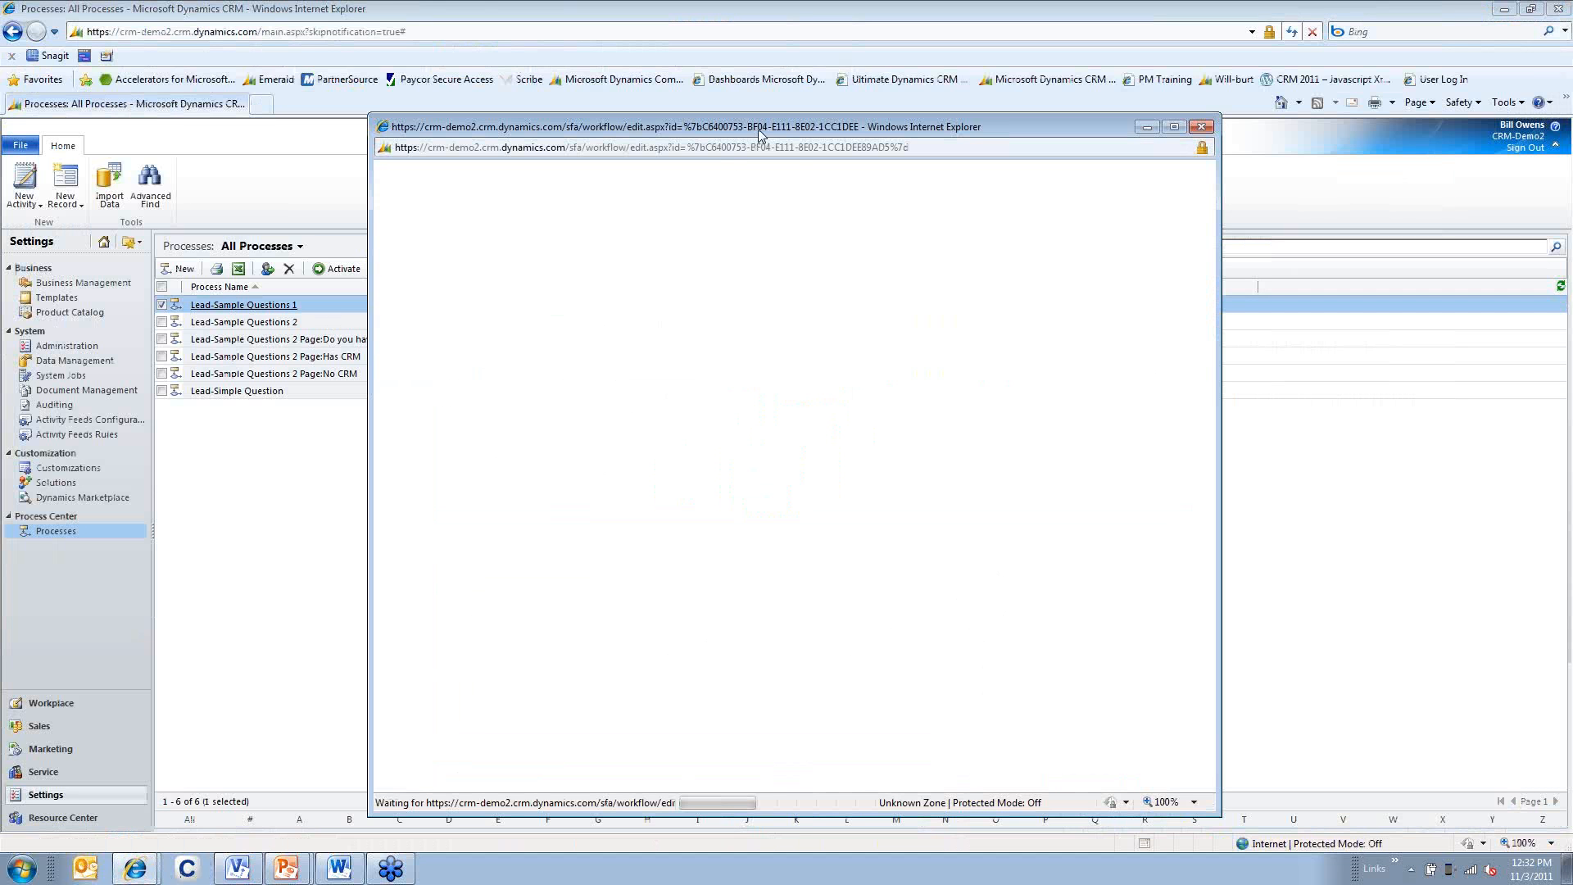
pyautogui.doubleClick(760, 131)
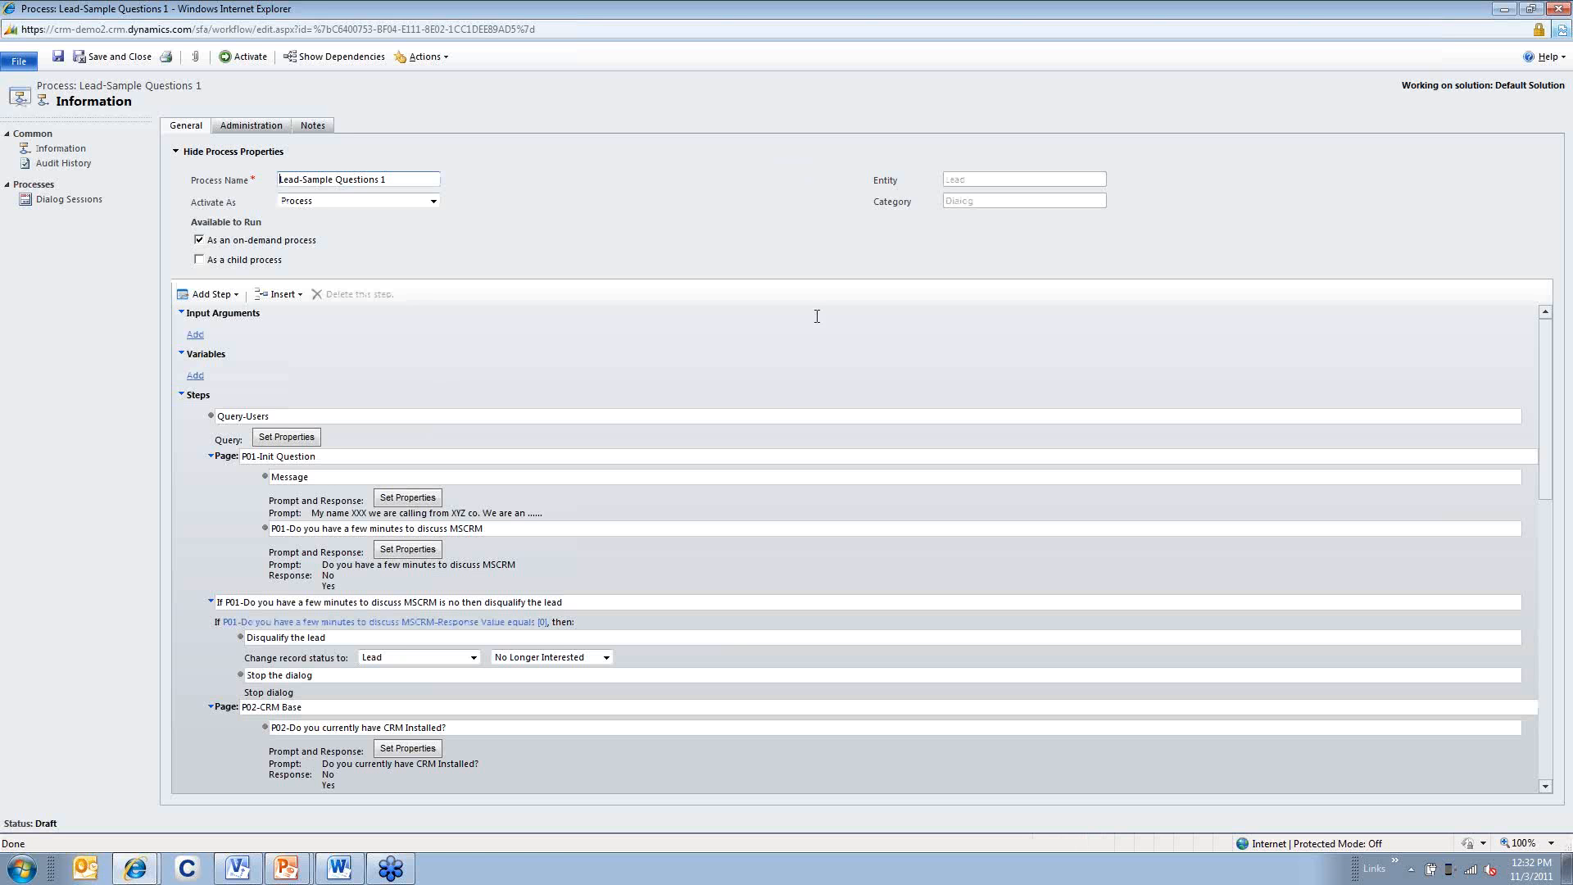
pyautogui.scroll(-15, 792, 389)
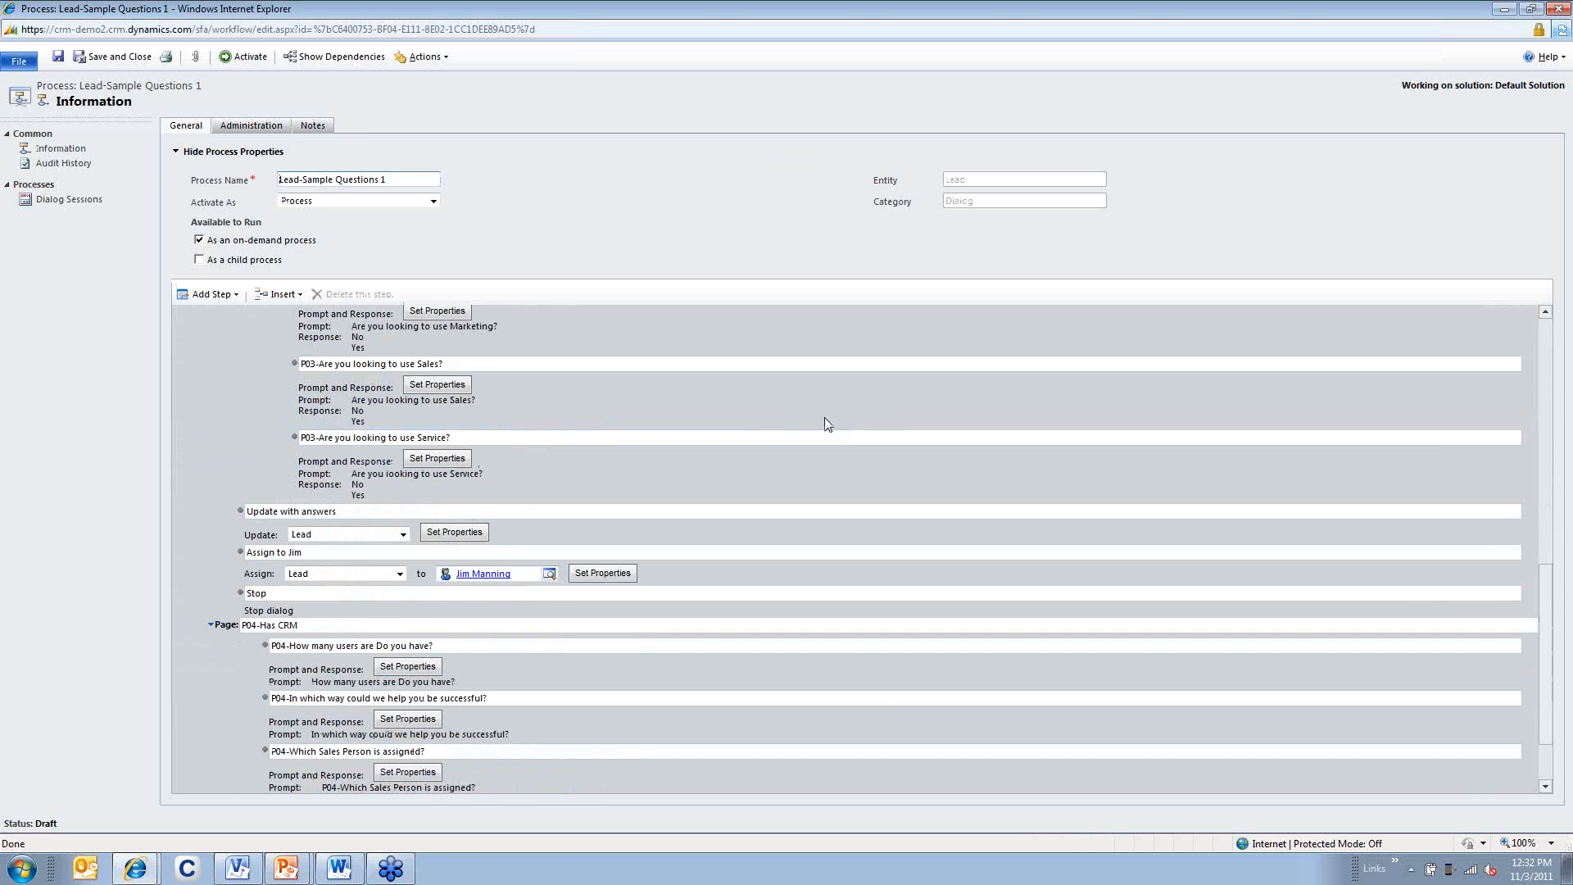
# Collapse the process properties of Lead-Sample Questions 1 and look through the dialog's full step list
pyautogui.scroll(-3, 850, 421)
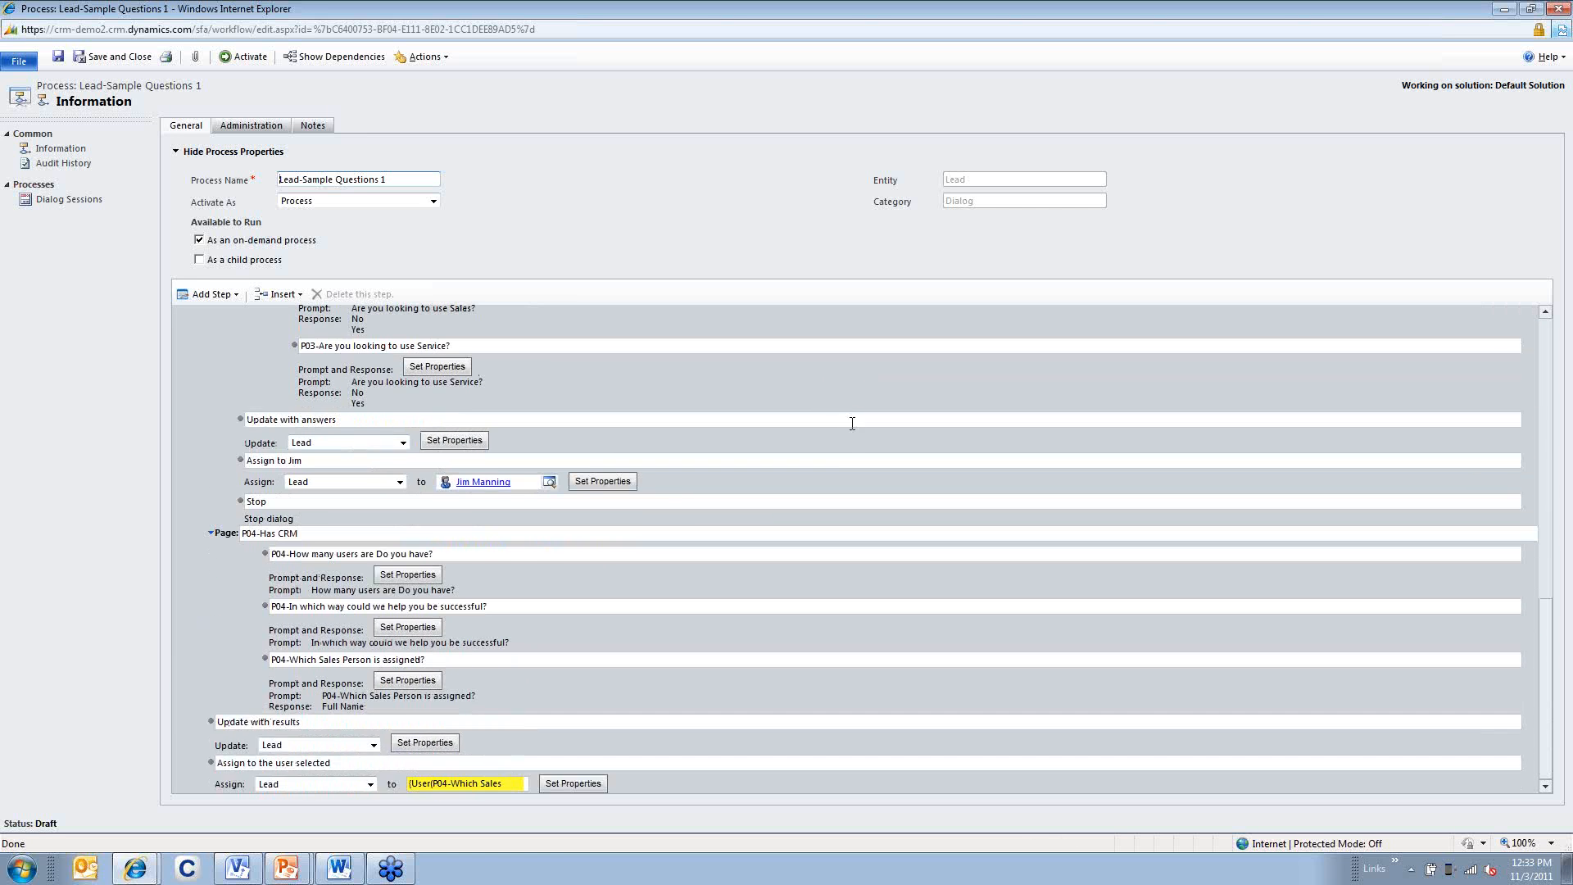
pyautogui.scroll(15, 823, 475)
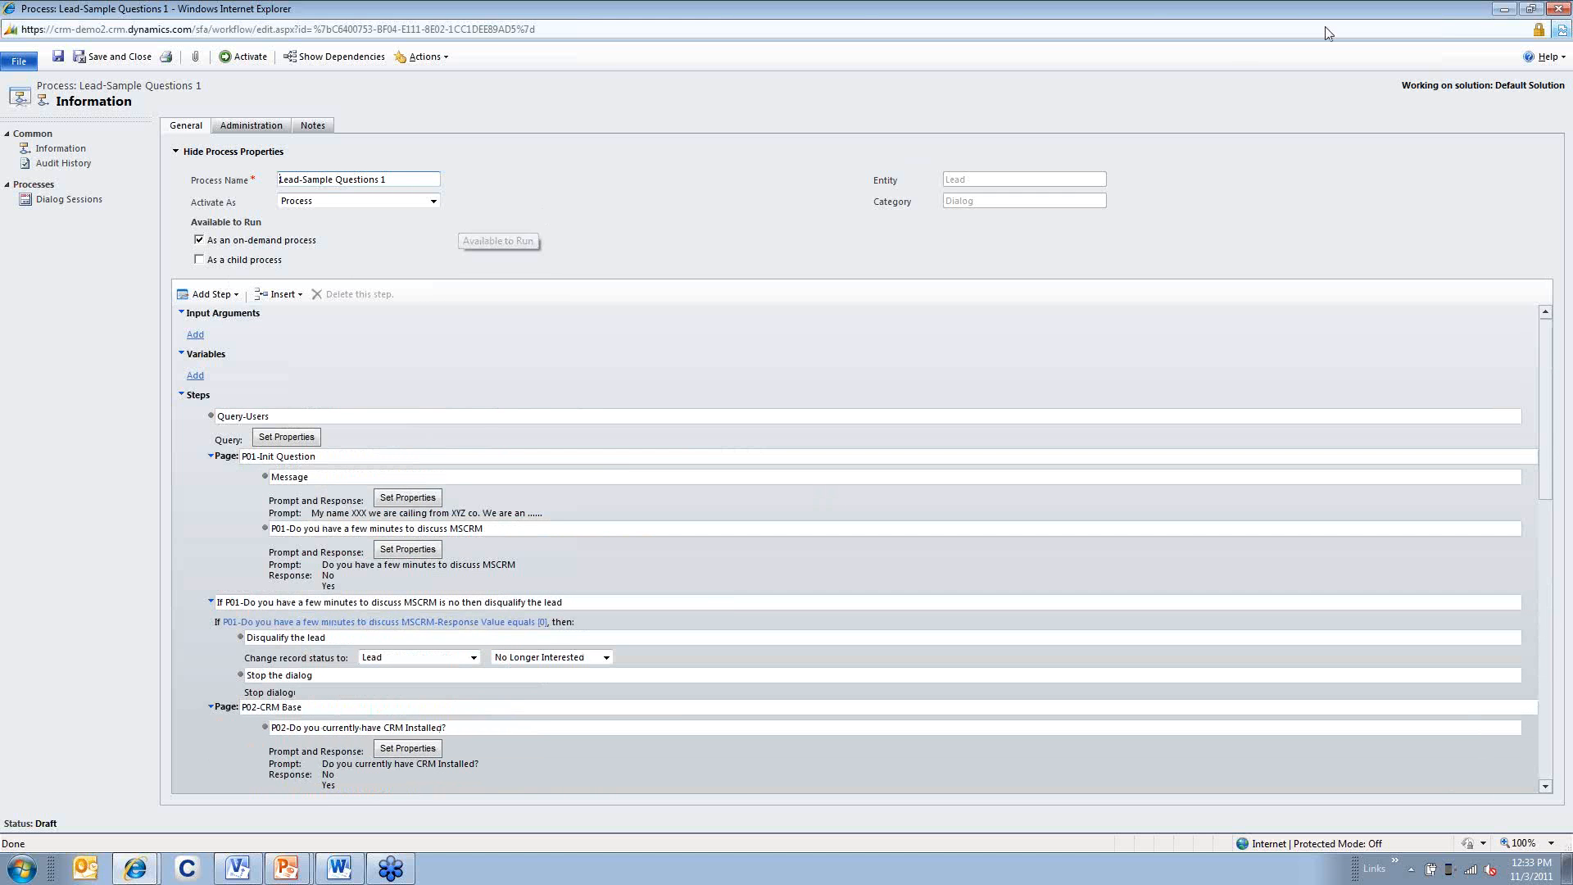
pyautogui.doubleClick(291, 179)
pyautogui.moveTo(317, 180); pyautogui.dragTo(380, 179)
pyautogui.click(382, 183)
pyautogui.click(177, 153)
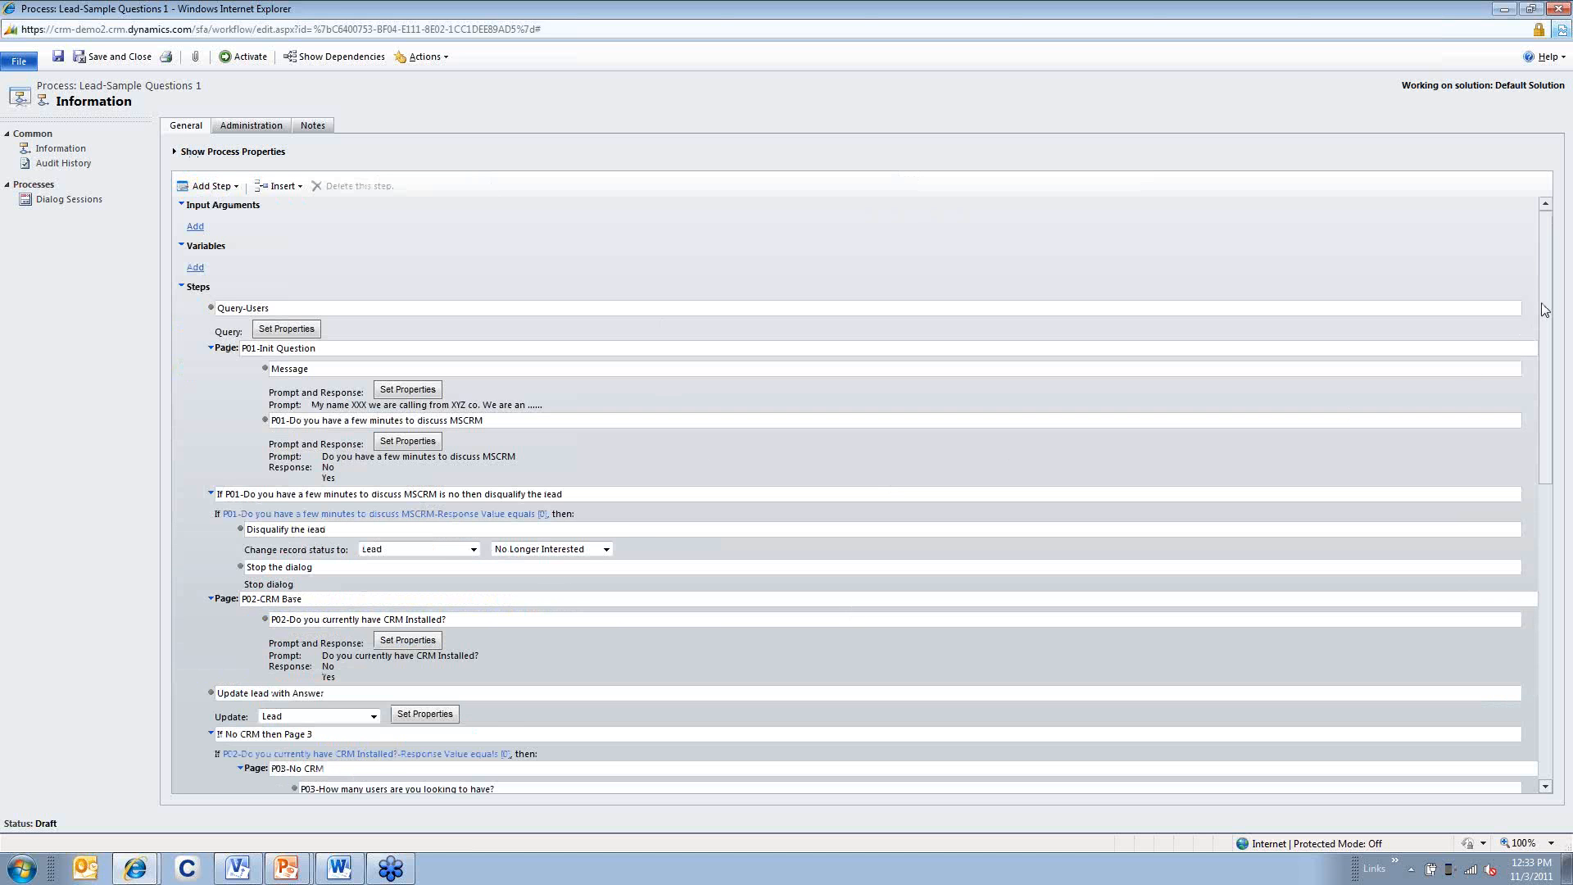
pyautogui.scroll(-6, 1544, 309)
pyautogui.scroll(5, 1552, 304)
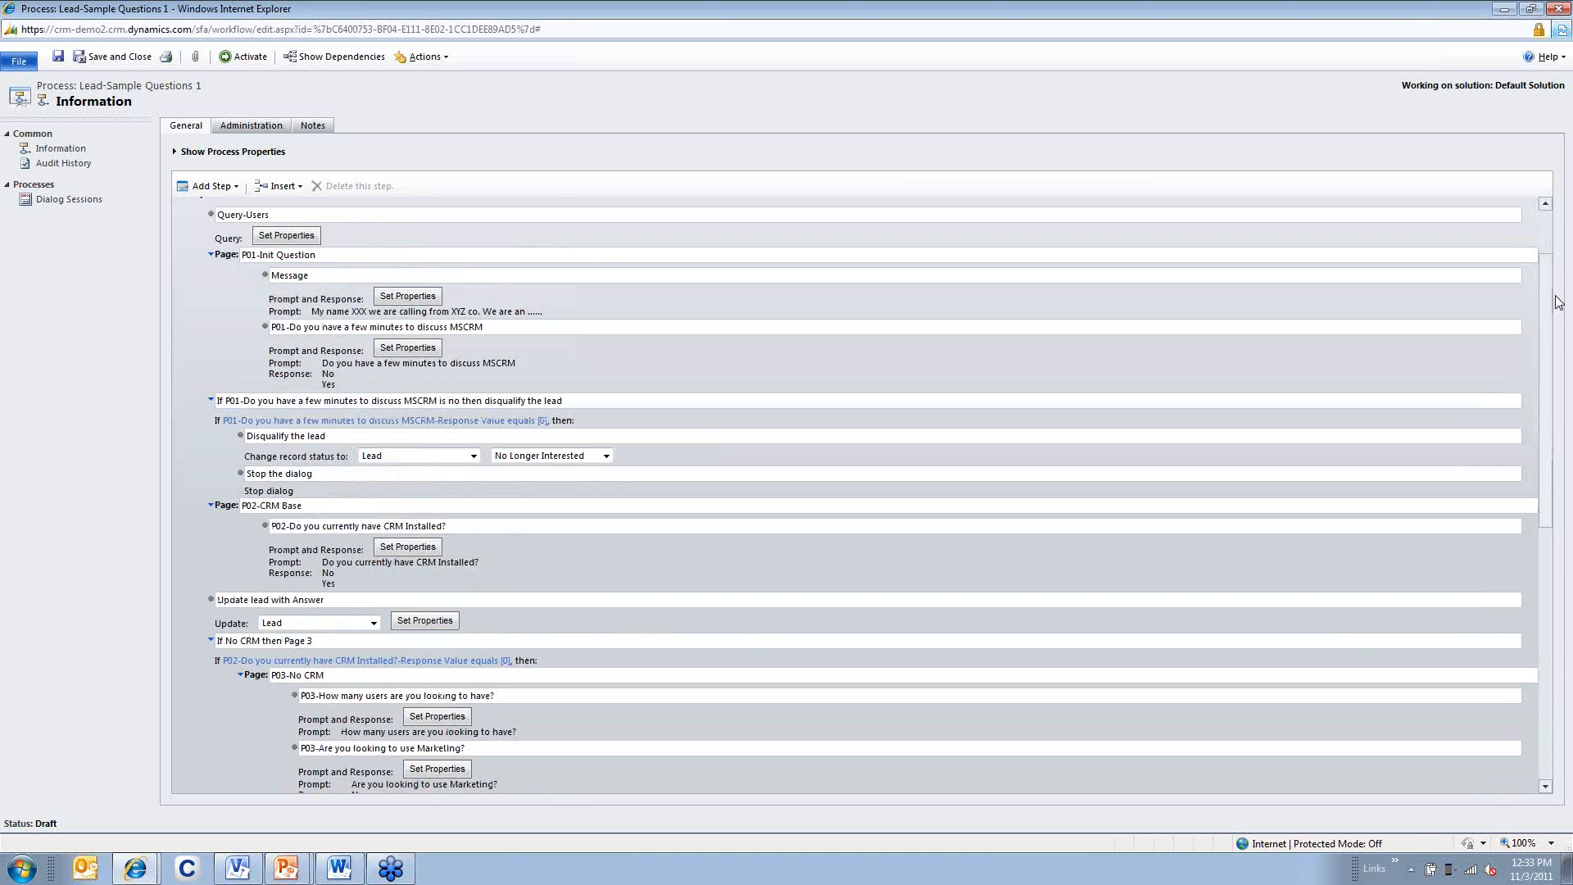
pyautogui.scroll(2, 1557, 301)
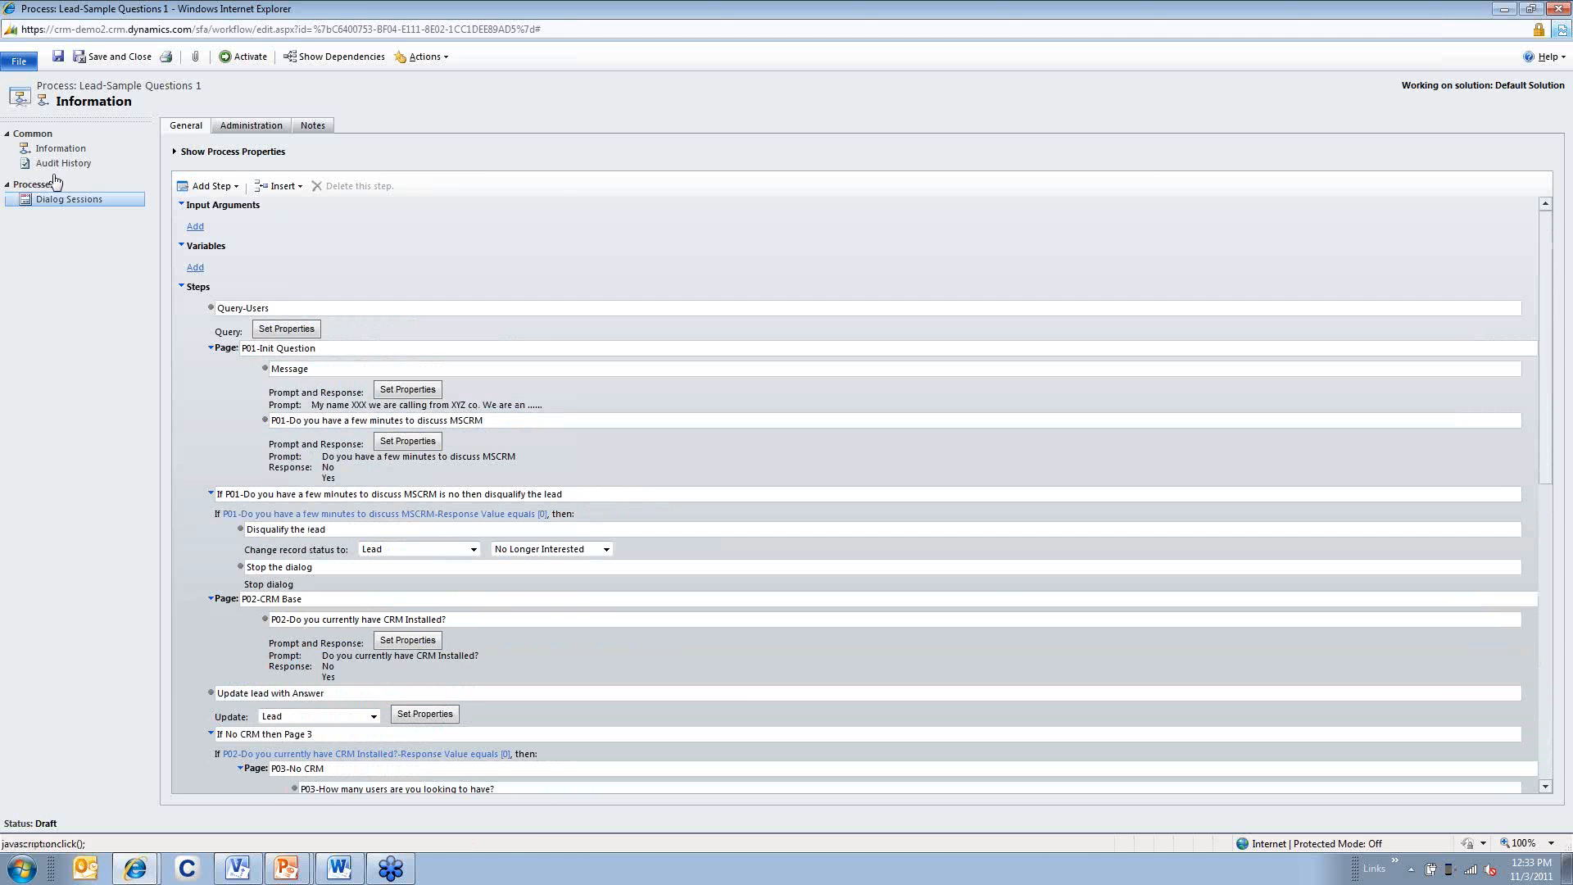
pyautogui.click(178, 154)
pyautogui.click(179, 154)
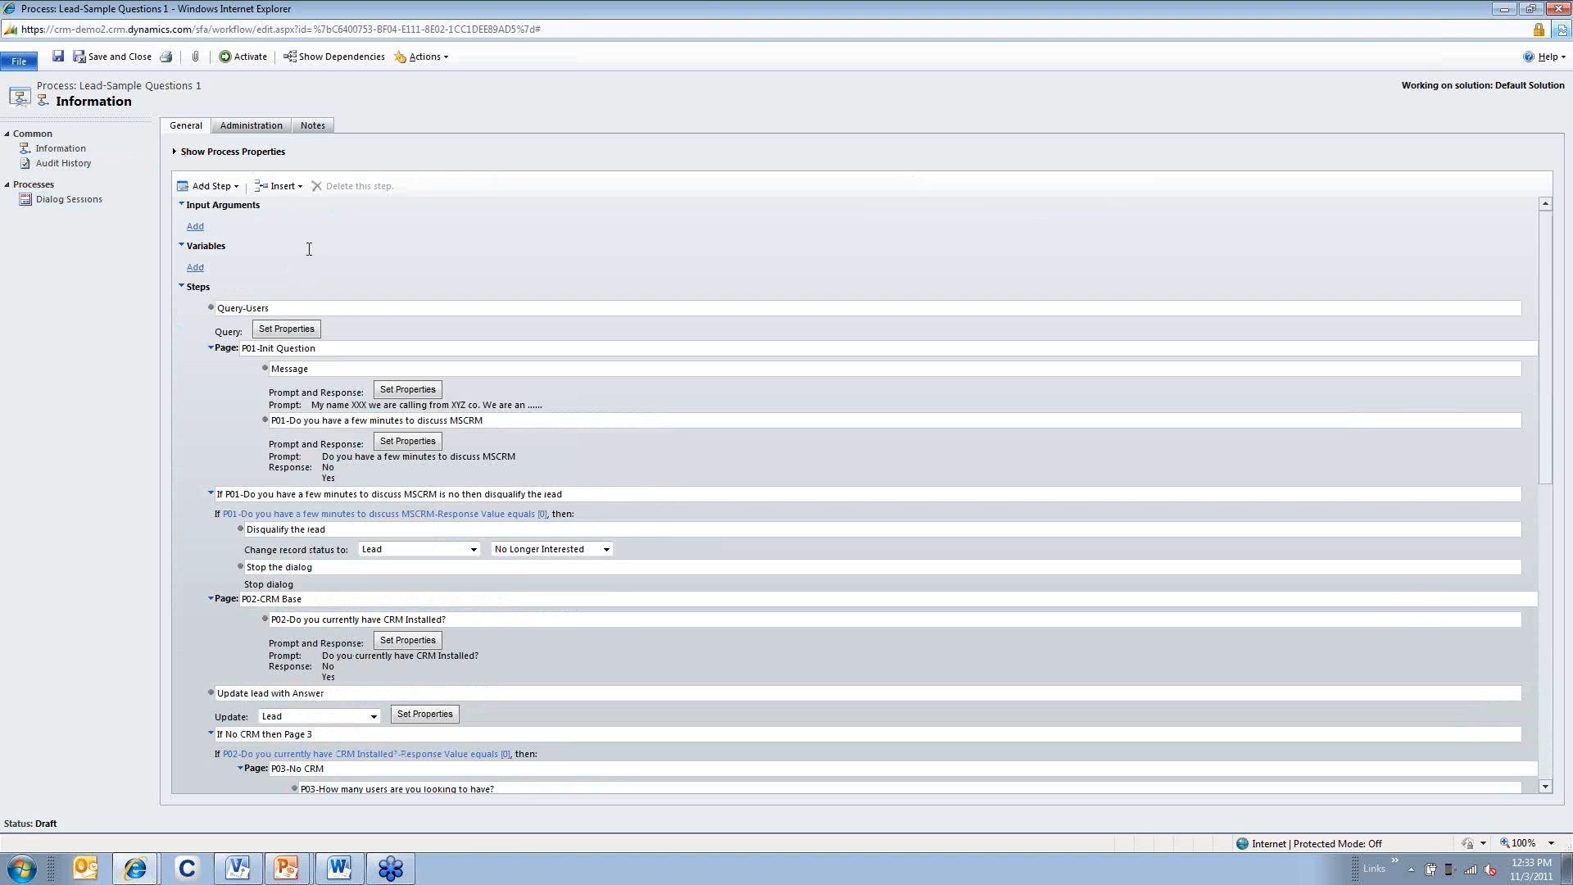
# Open the Query-Users step's properties and examine its filter criteria and the available saved views
pyautogui.click(360, 328)
pyautogui.click(243, 309)
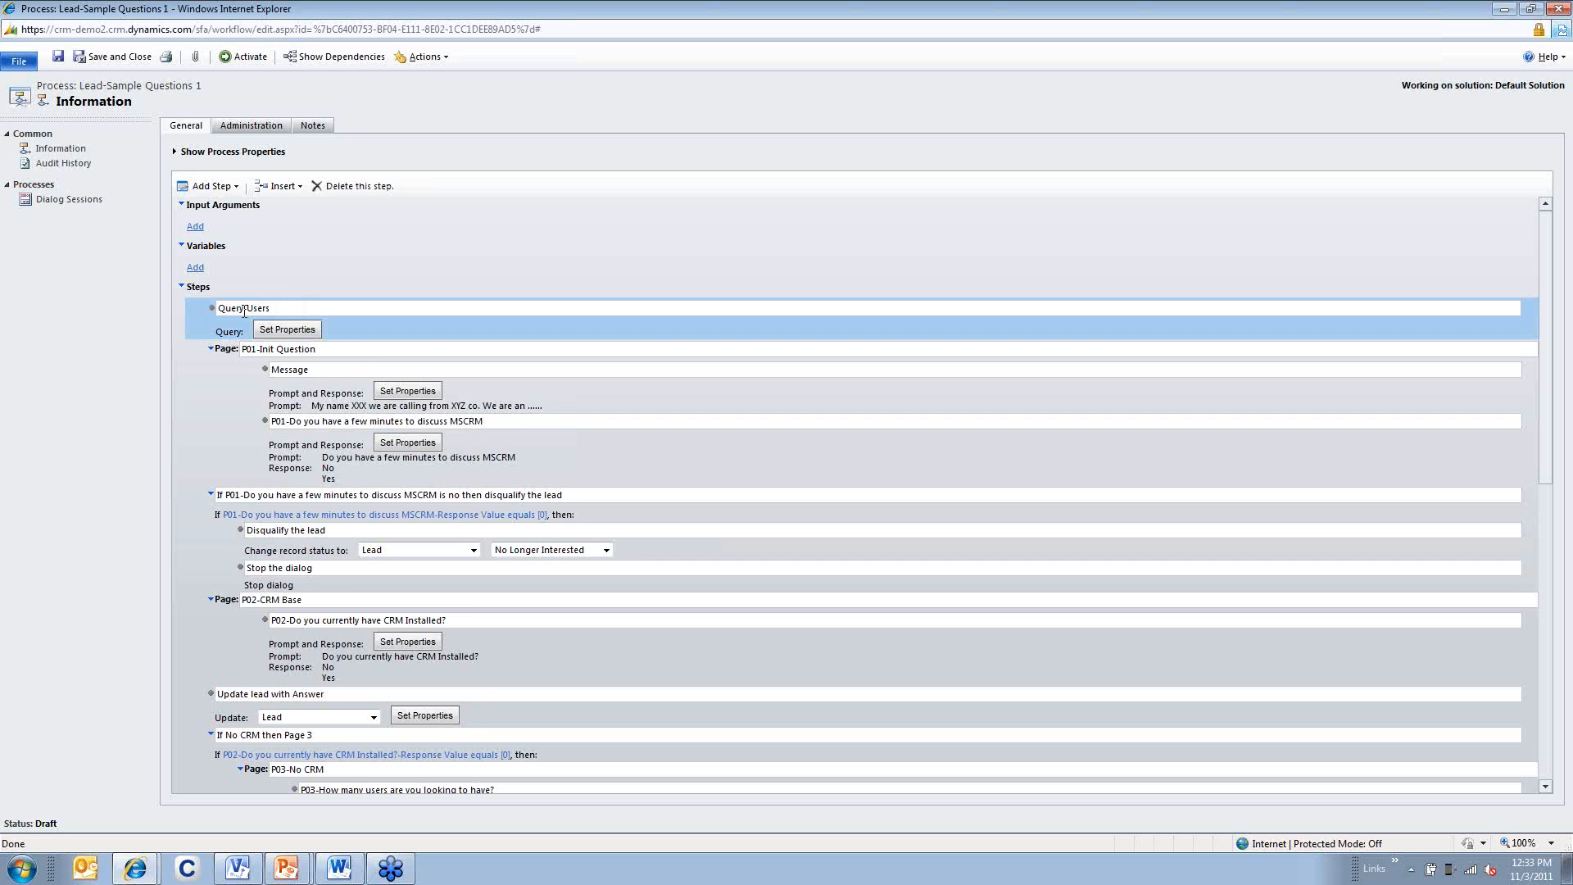
pyautogui.doubleClick(254, 309)
pyautogui.click(300, 336)
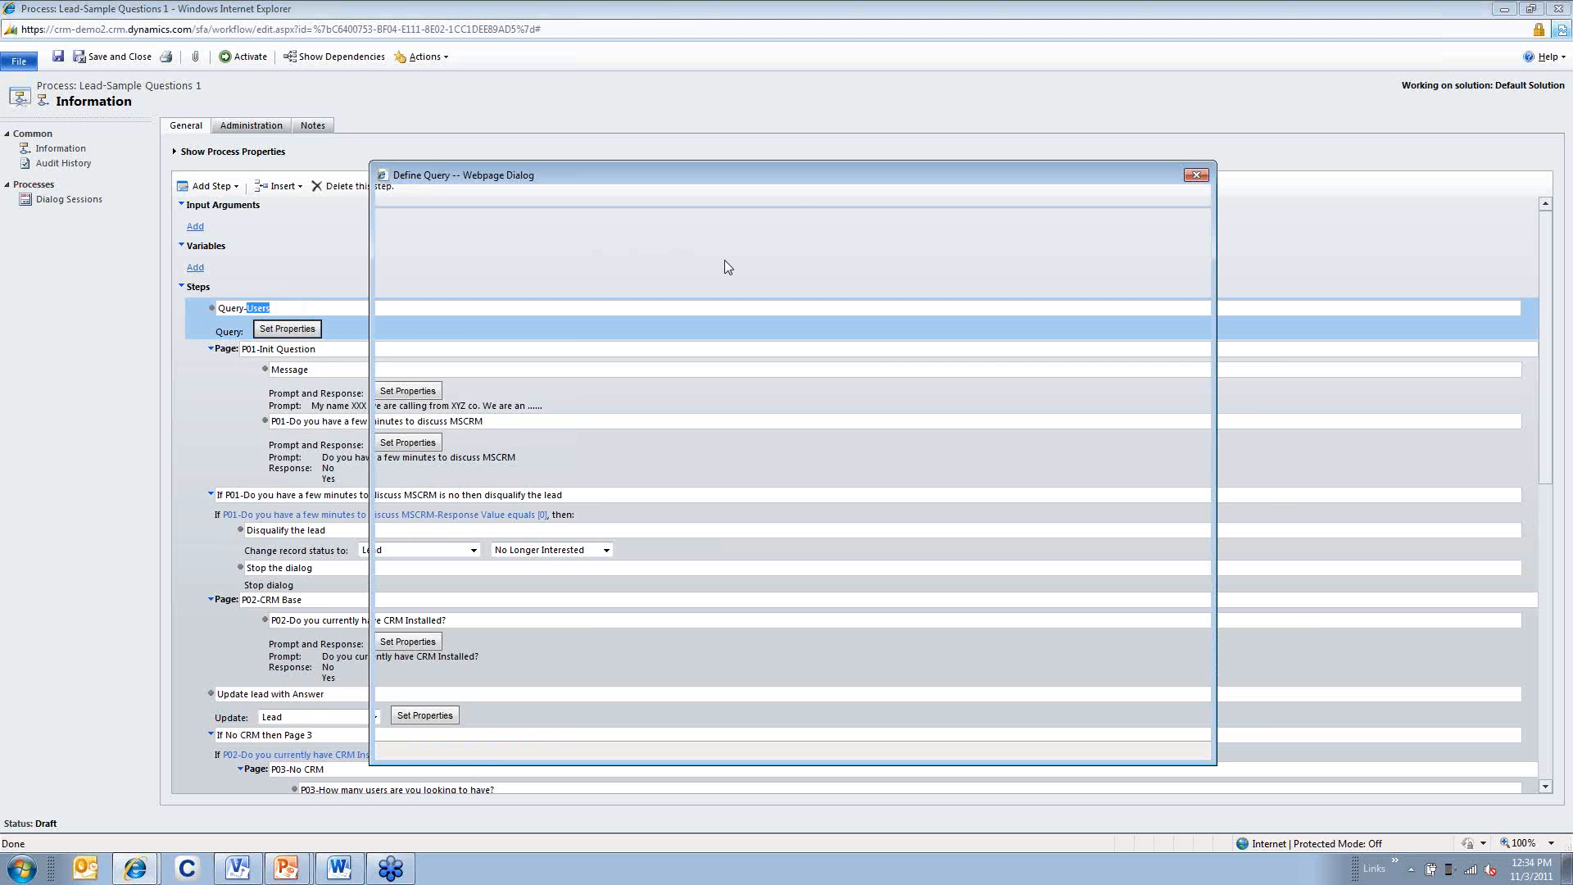
pyautogui.moveTo(790, 168); pyautogui.dragTo(757, 108)
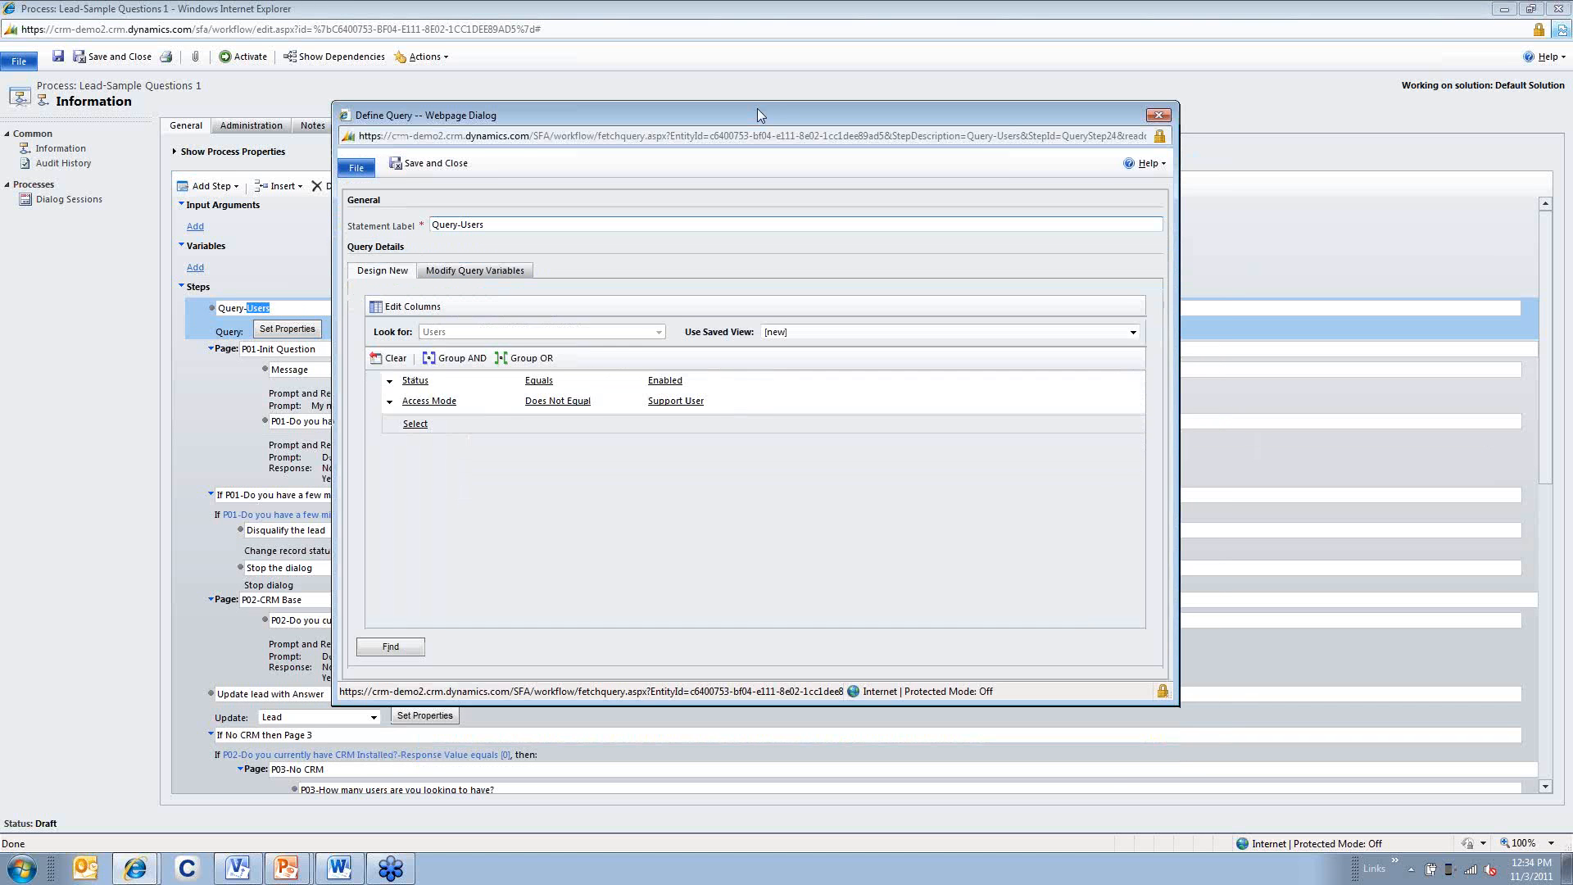
pyautogui.click(490, 397)
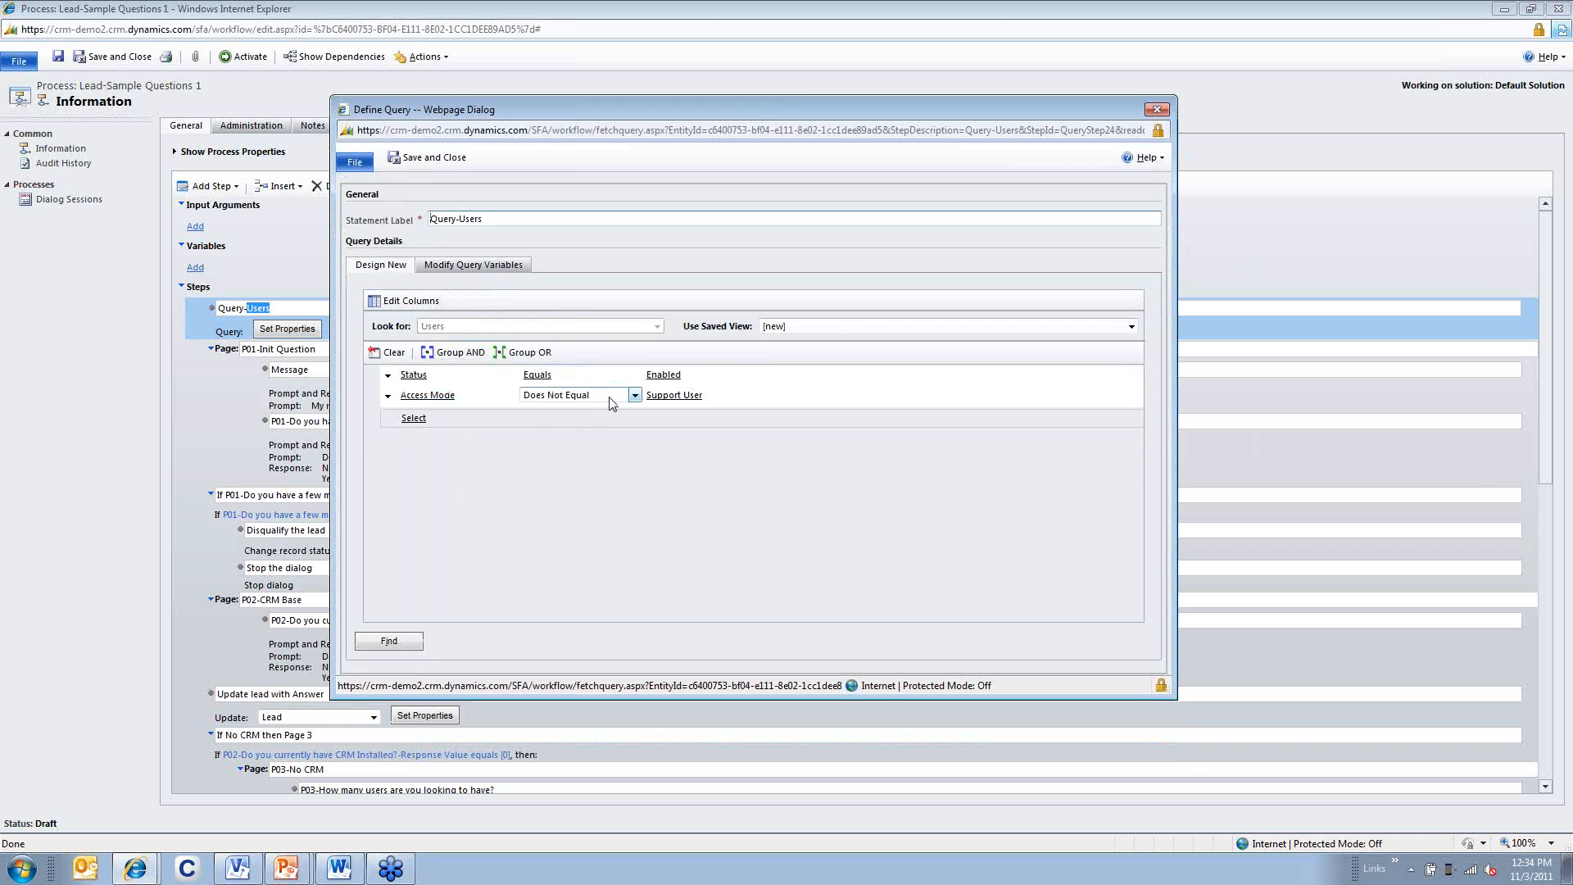
pyautogui.click(814, 326)
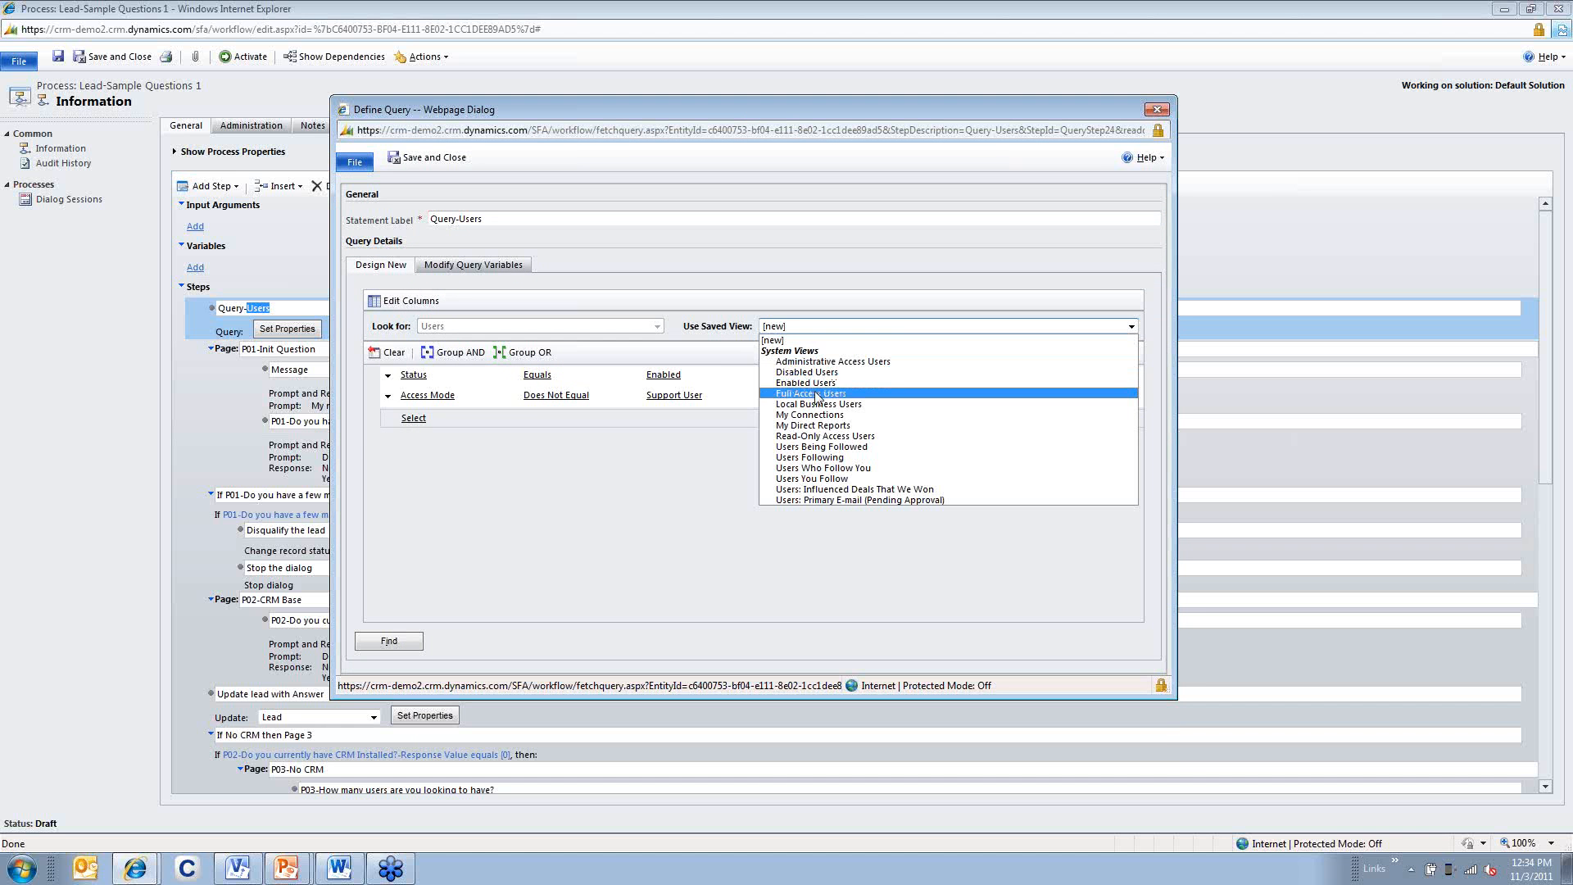
pyautogui.click(797, 321)
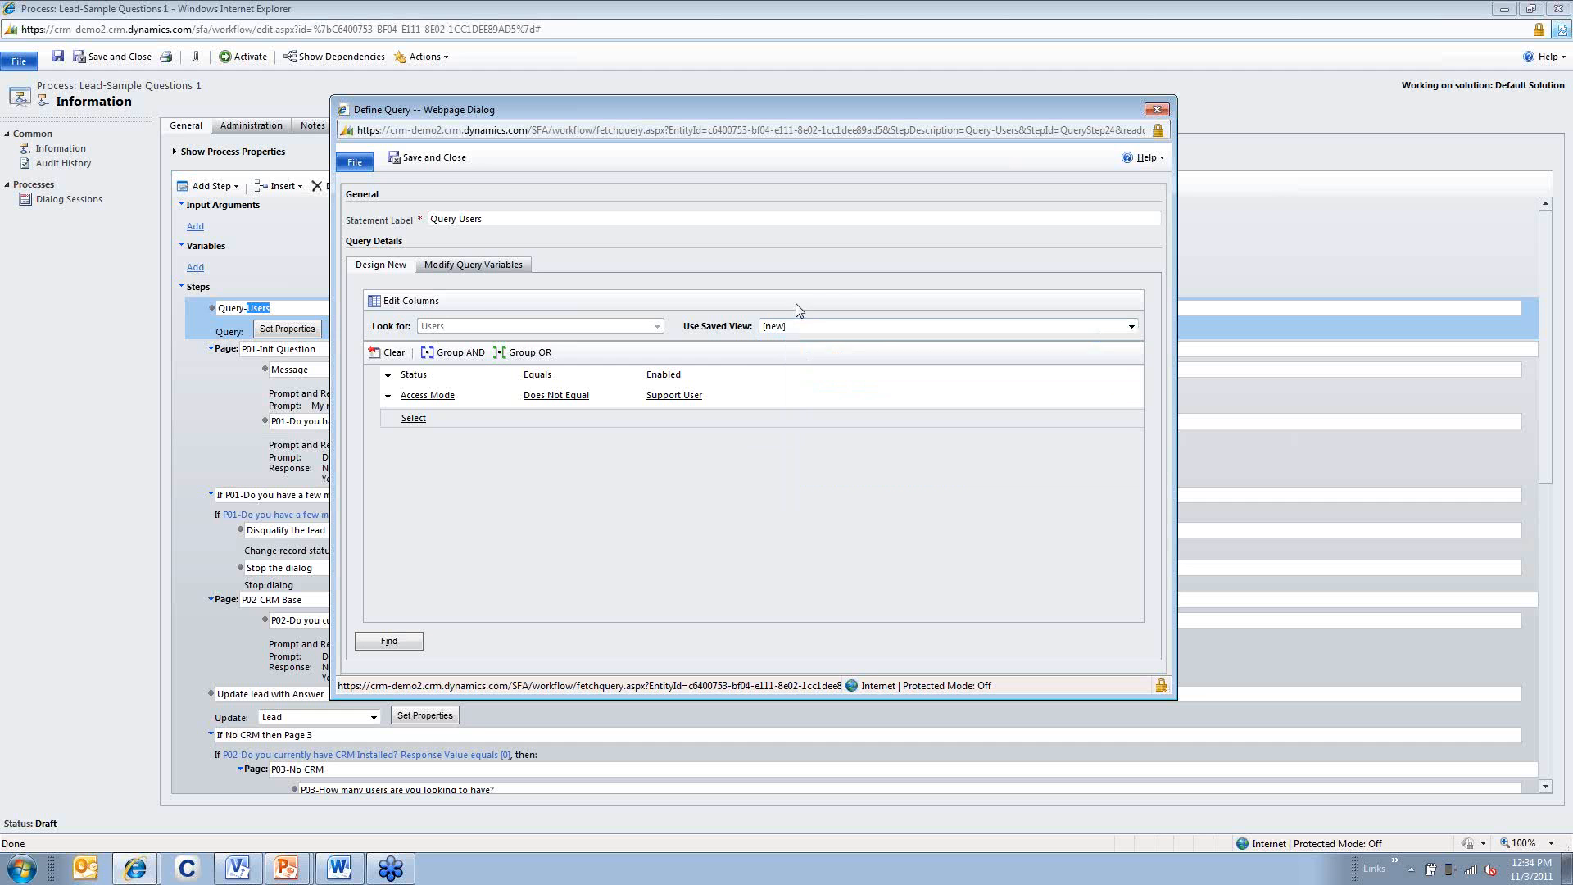
# Inspect the fetch XML and variables of the Query-Users query, return to its design view, and save and close the definition
pyautogui.click(508, 266)
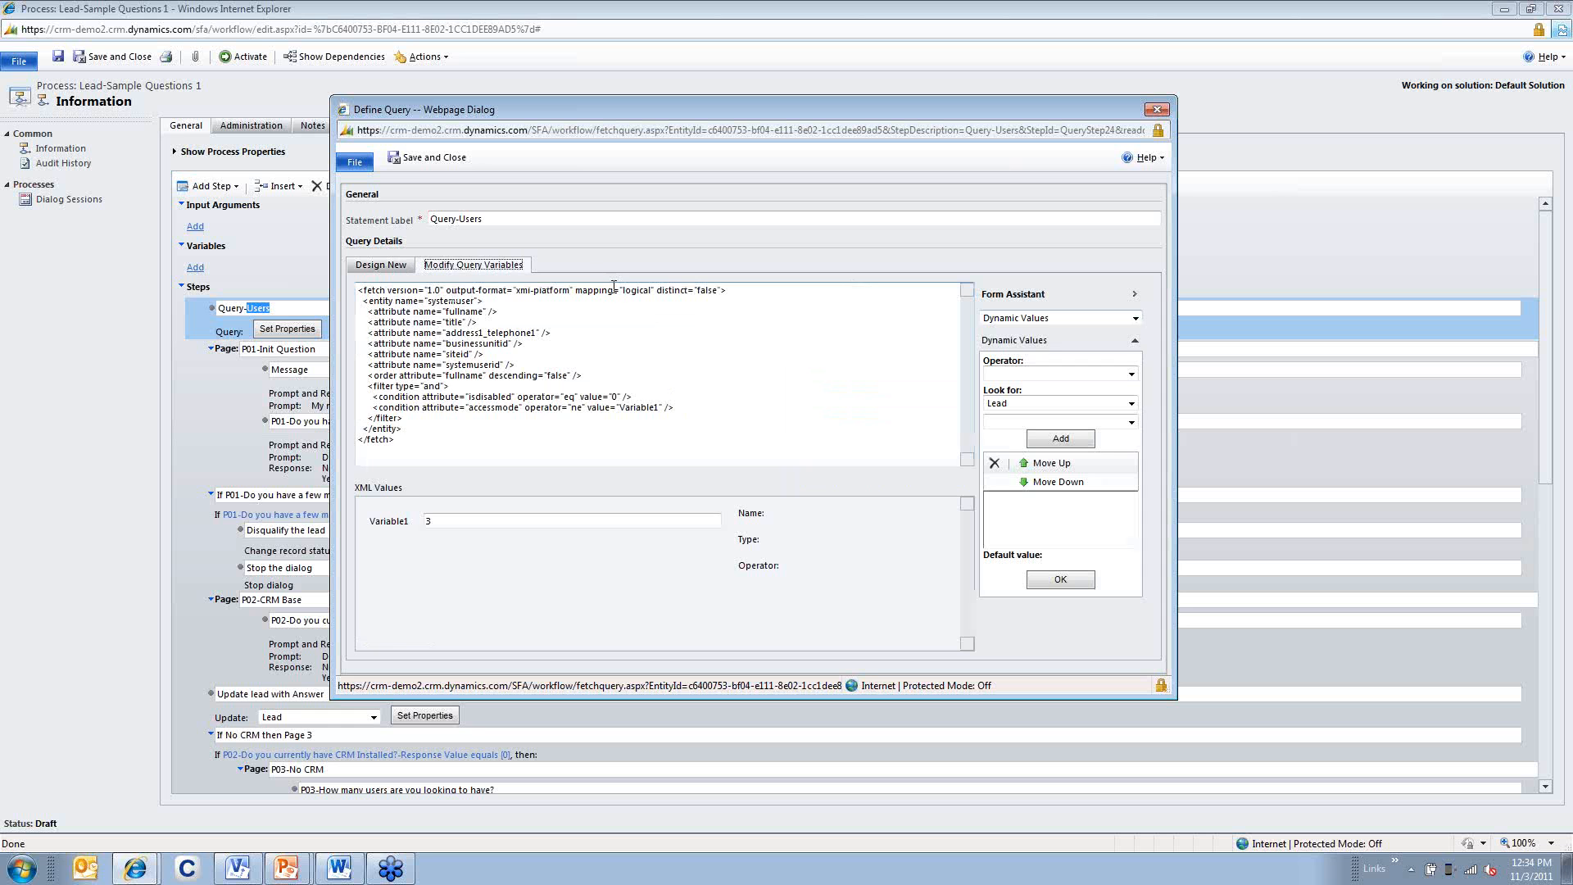
pyautogui.moveTo(397, 439); pyautogui.dragTo(351, 326)
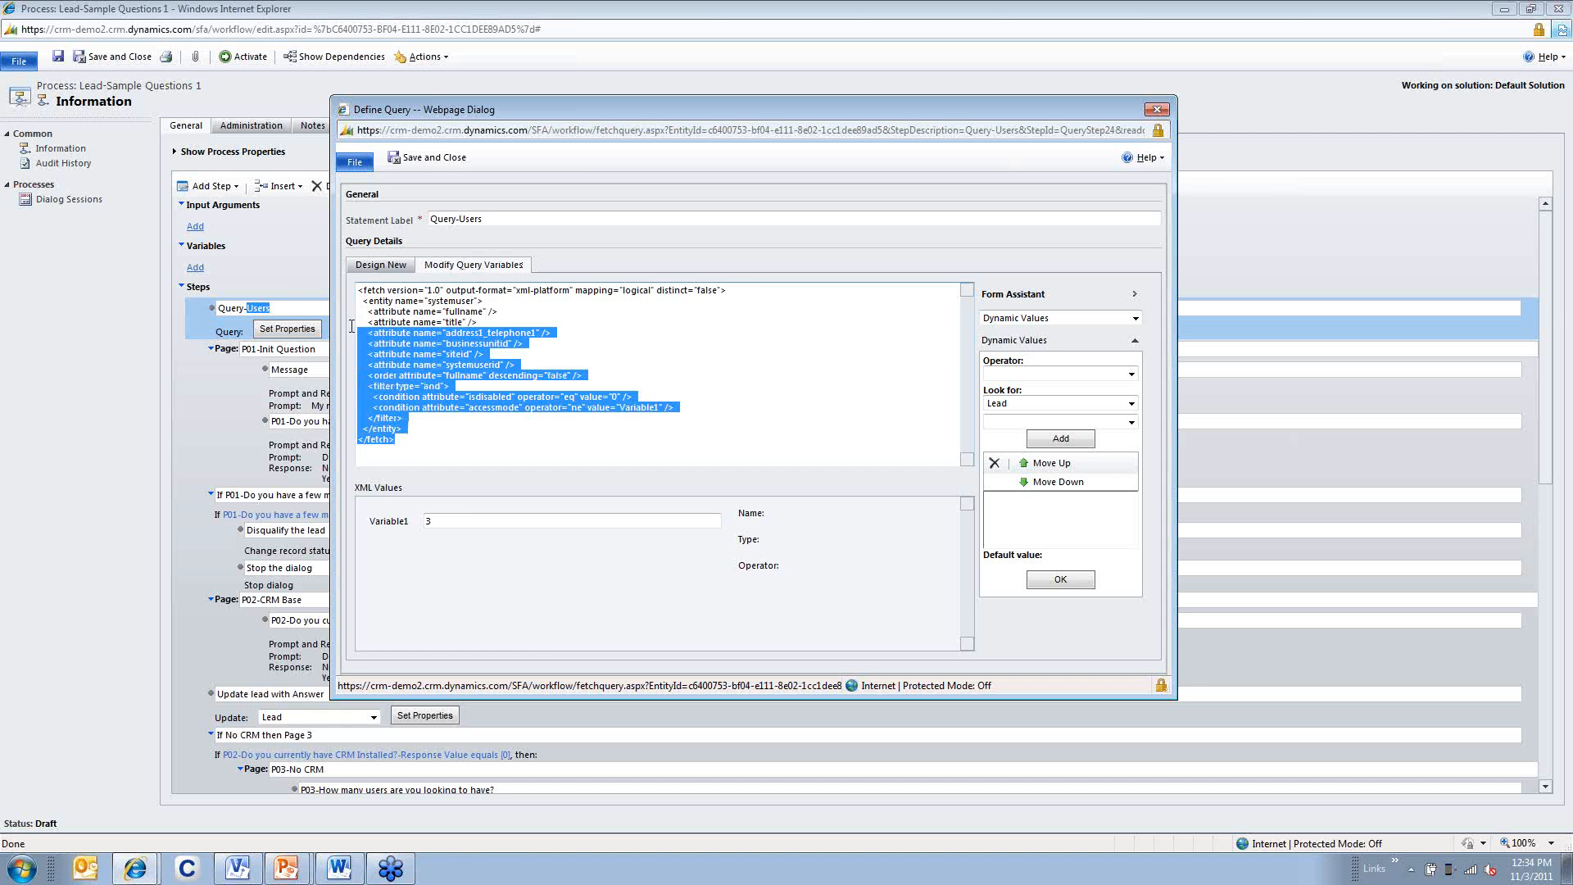
pyautogui.click(532, 328)
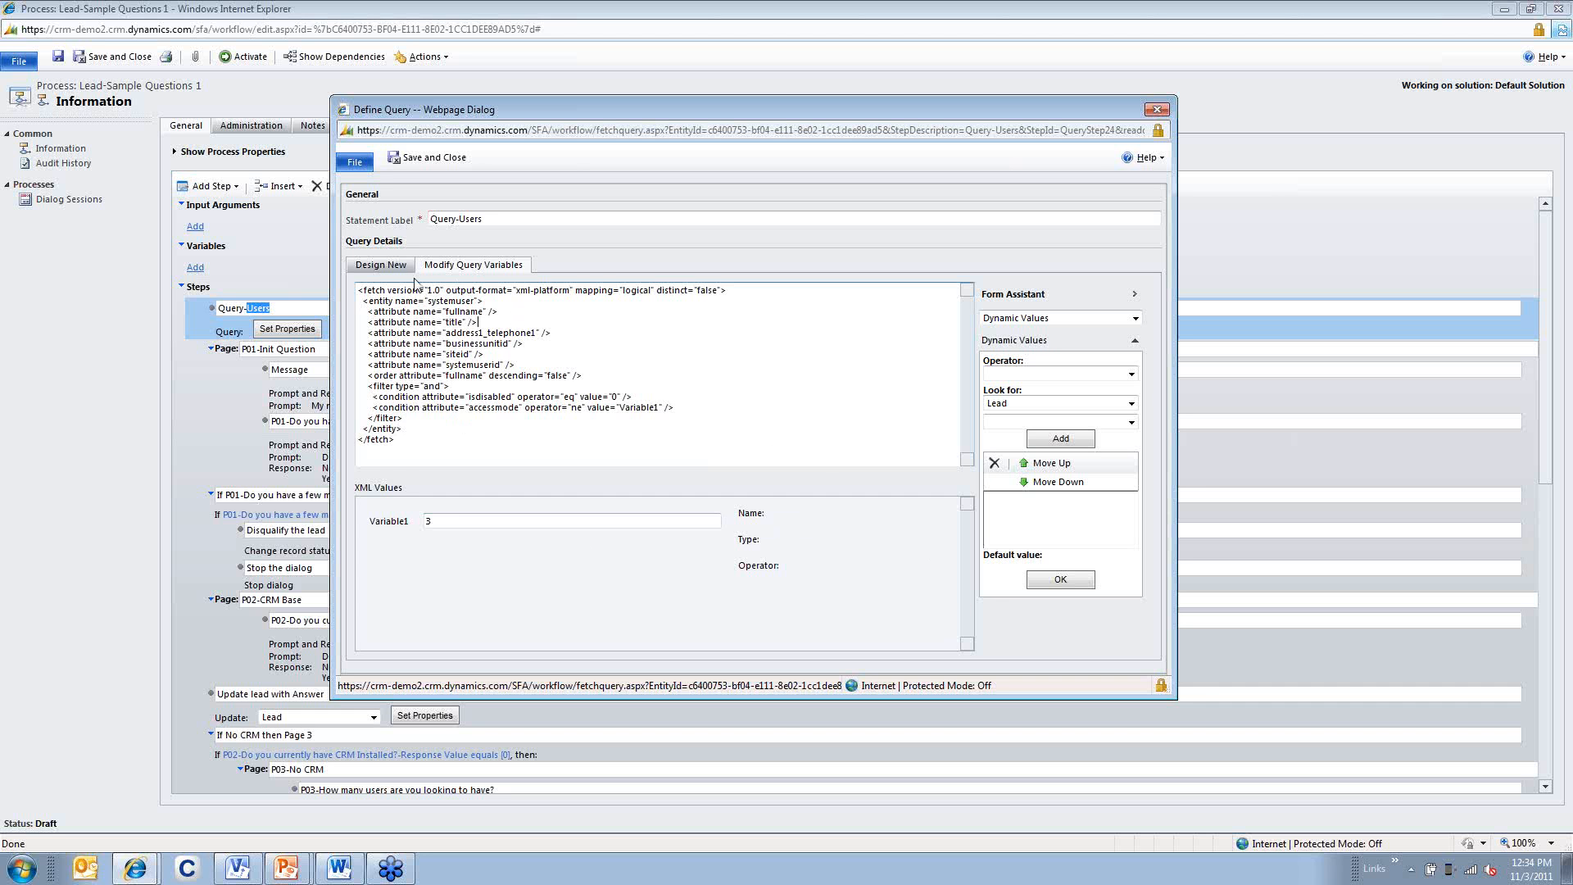
pyautogui.click(389, 269)
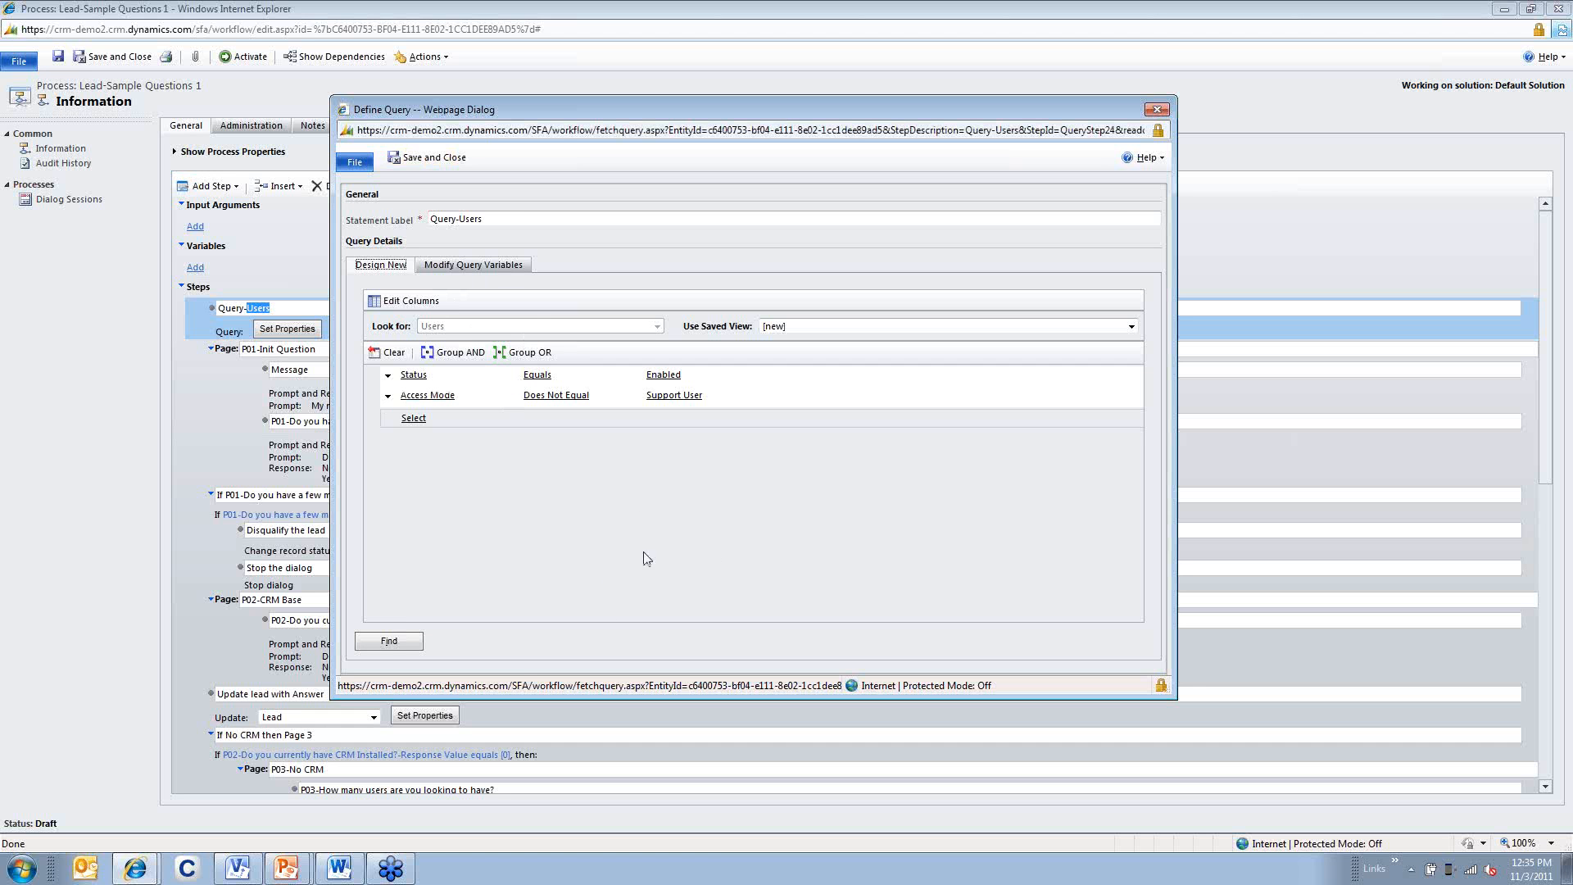
pyautogui.click(428, 157)
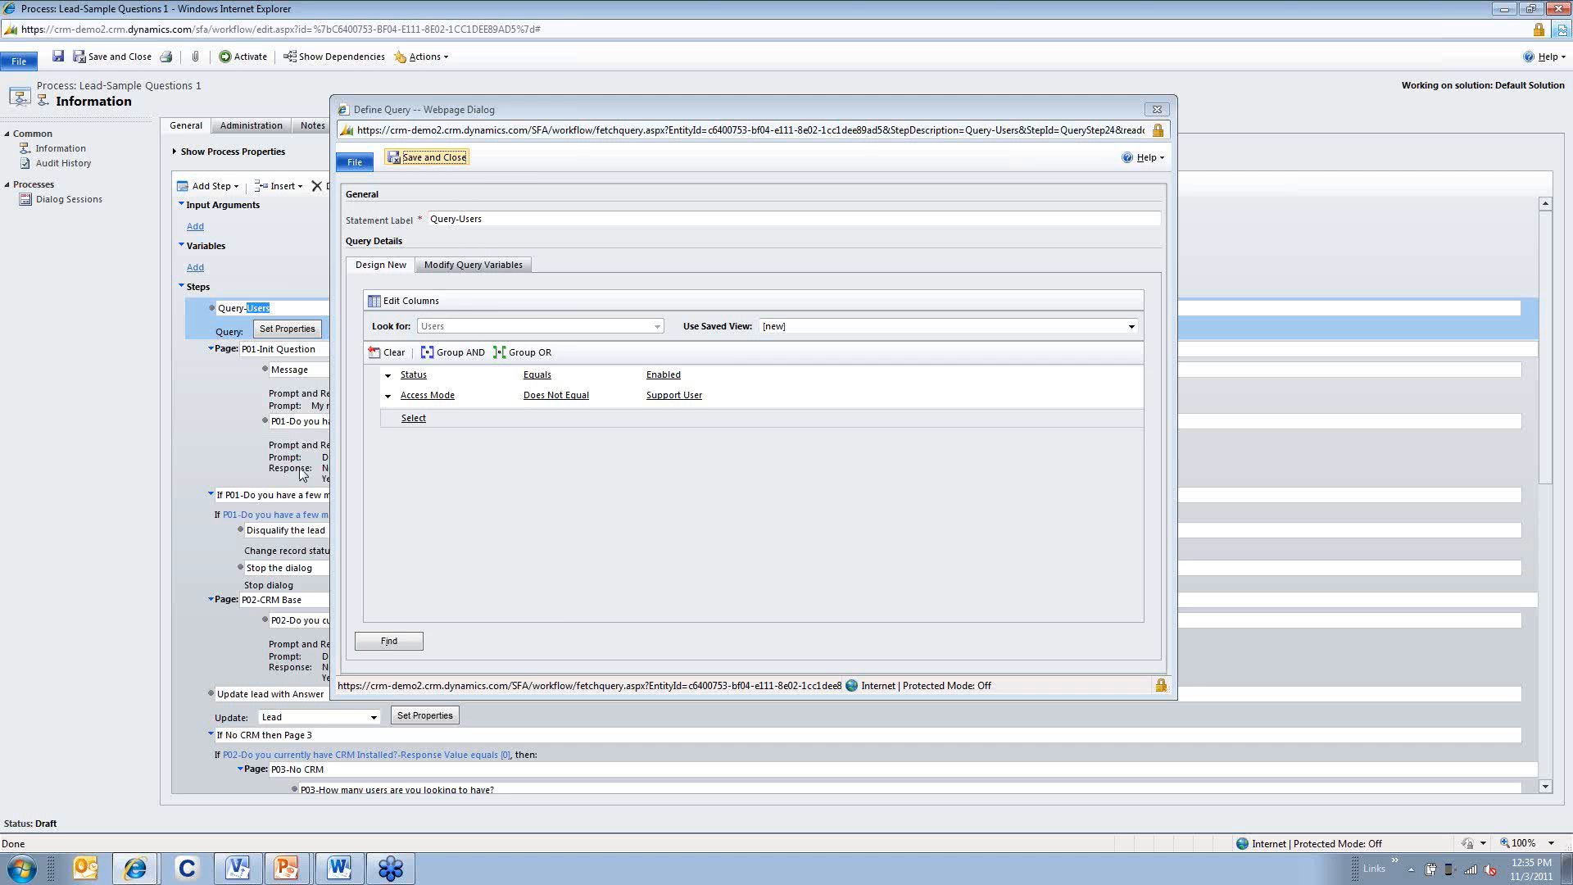
# Examine the P01-Init Question page's message and question, and the condition that disqualifies the lead and stops the dialog
pyautogui.click(314, 364)
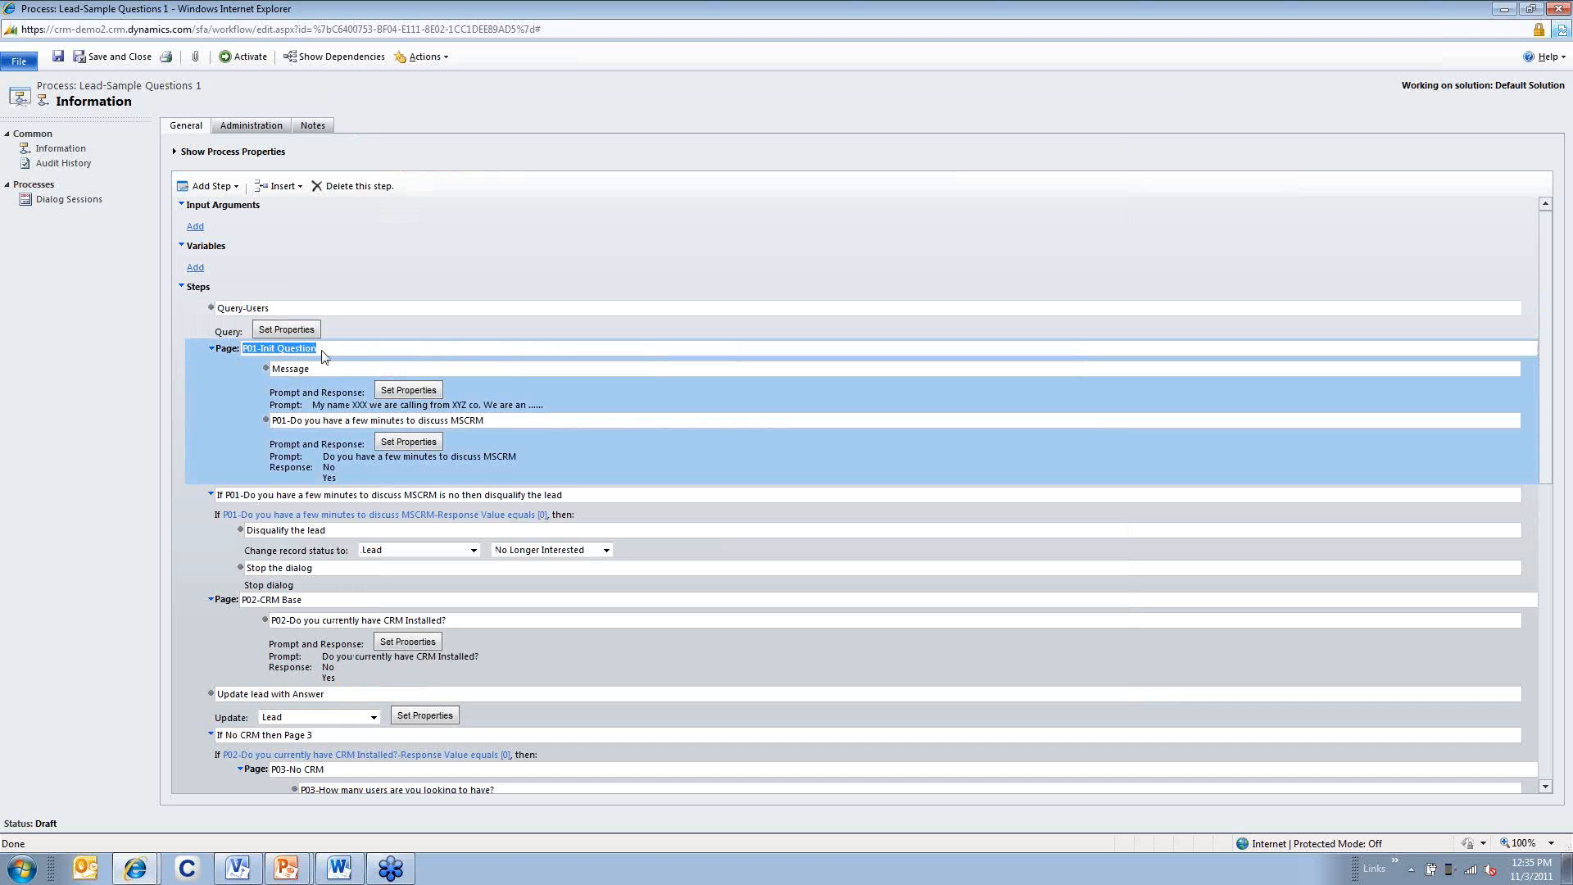
pyautogui.click(328, 372)
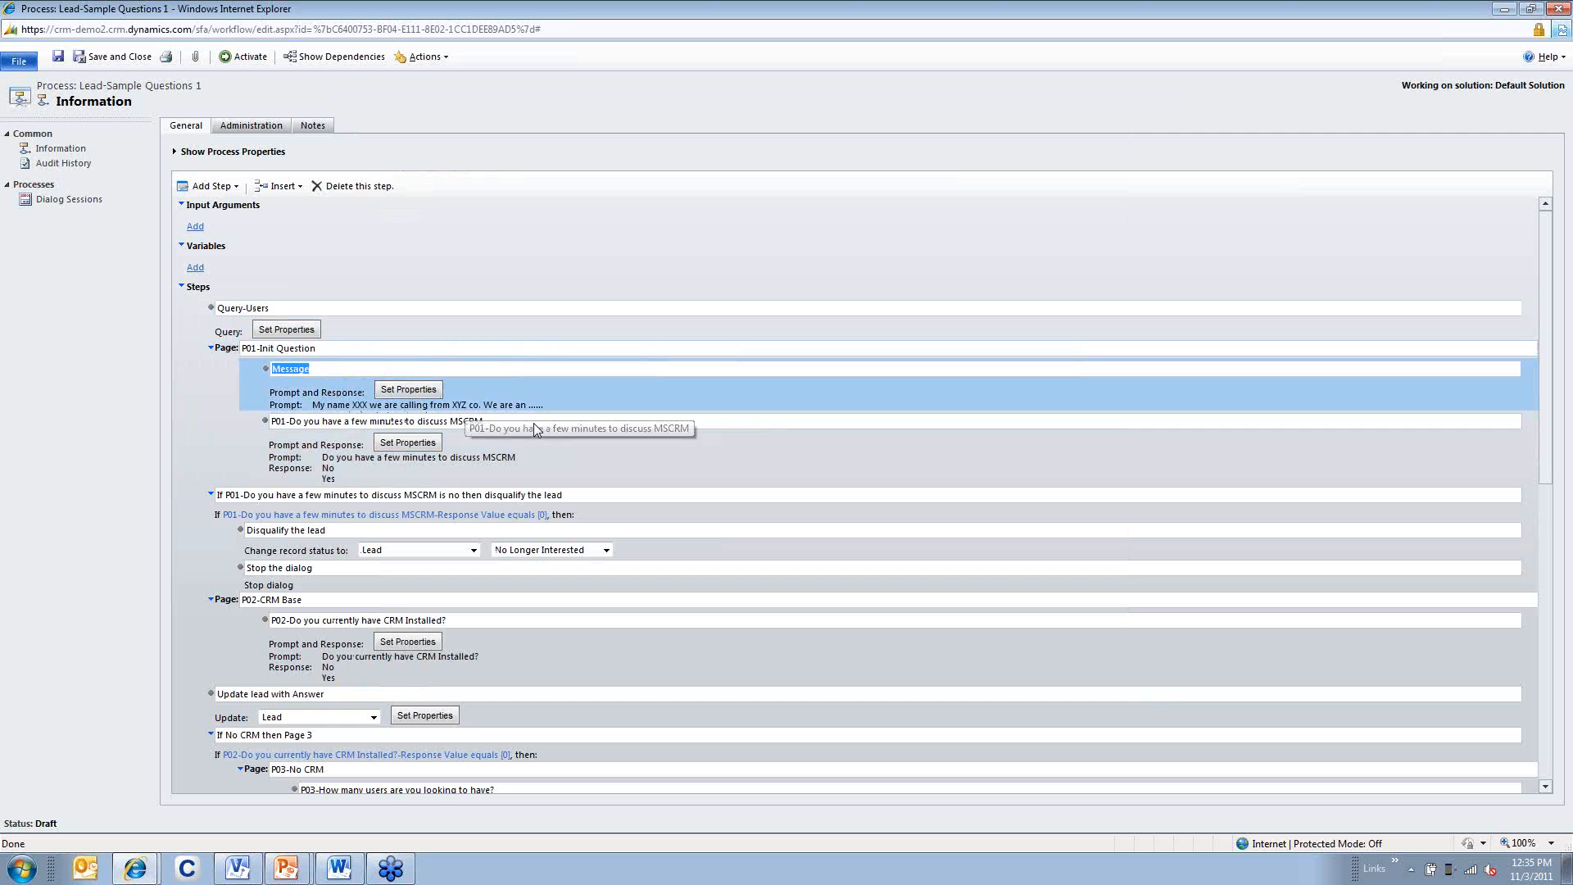
pyautogui.click(414, 474)
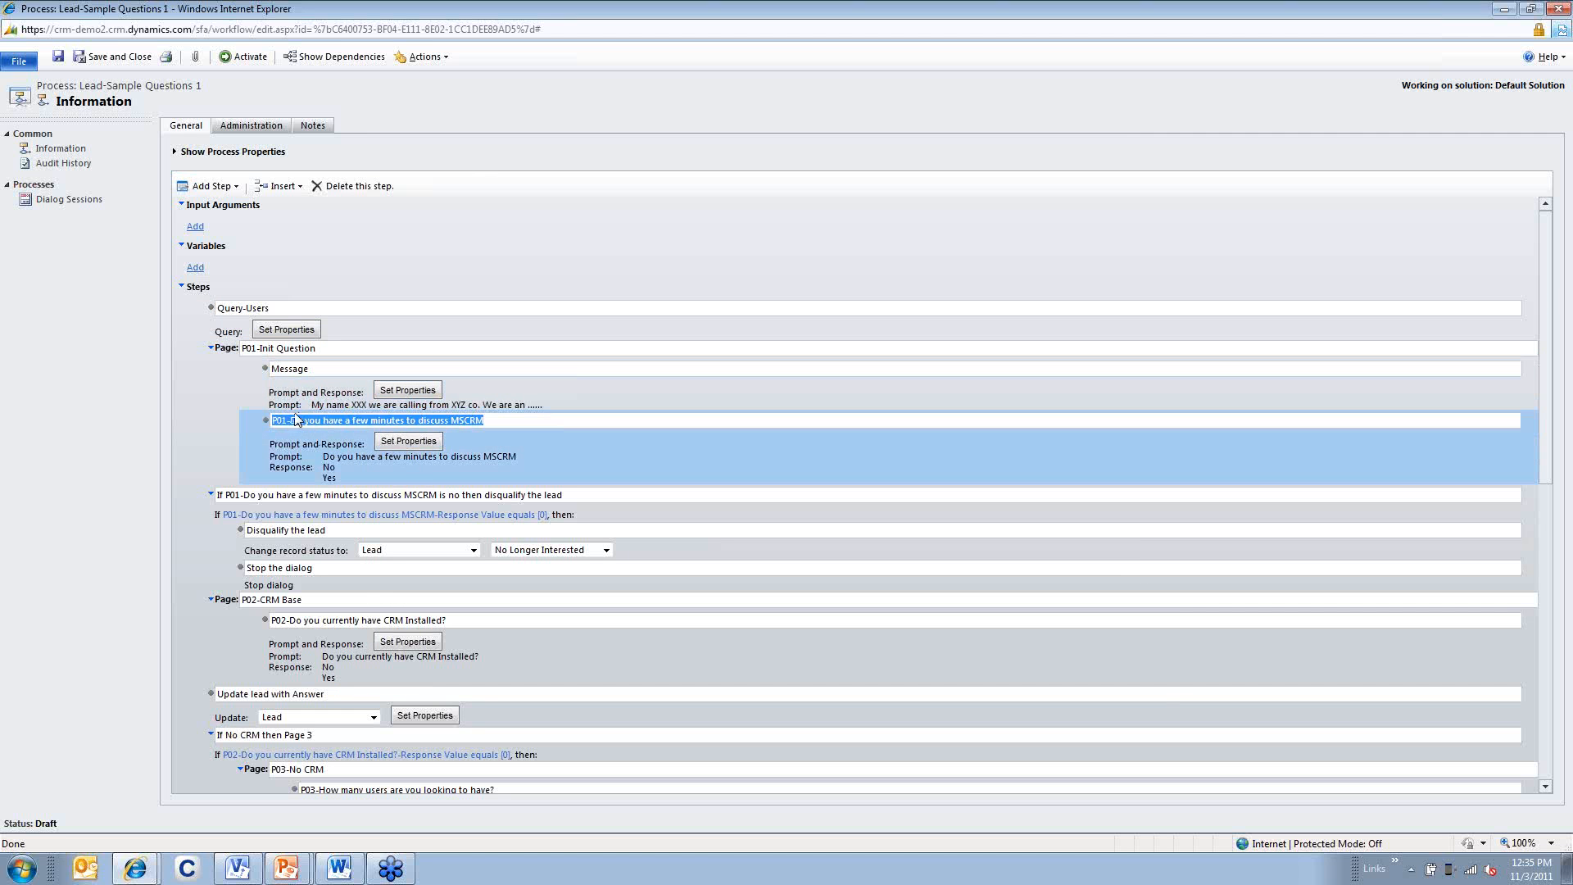
pyautogui.click(537, 419)
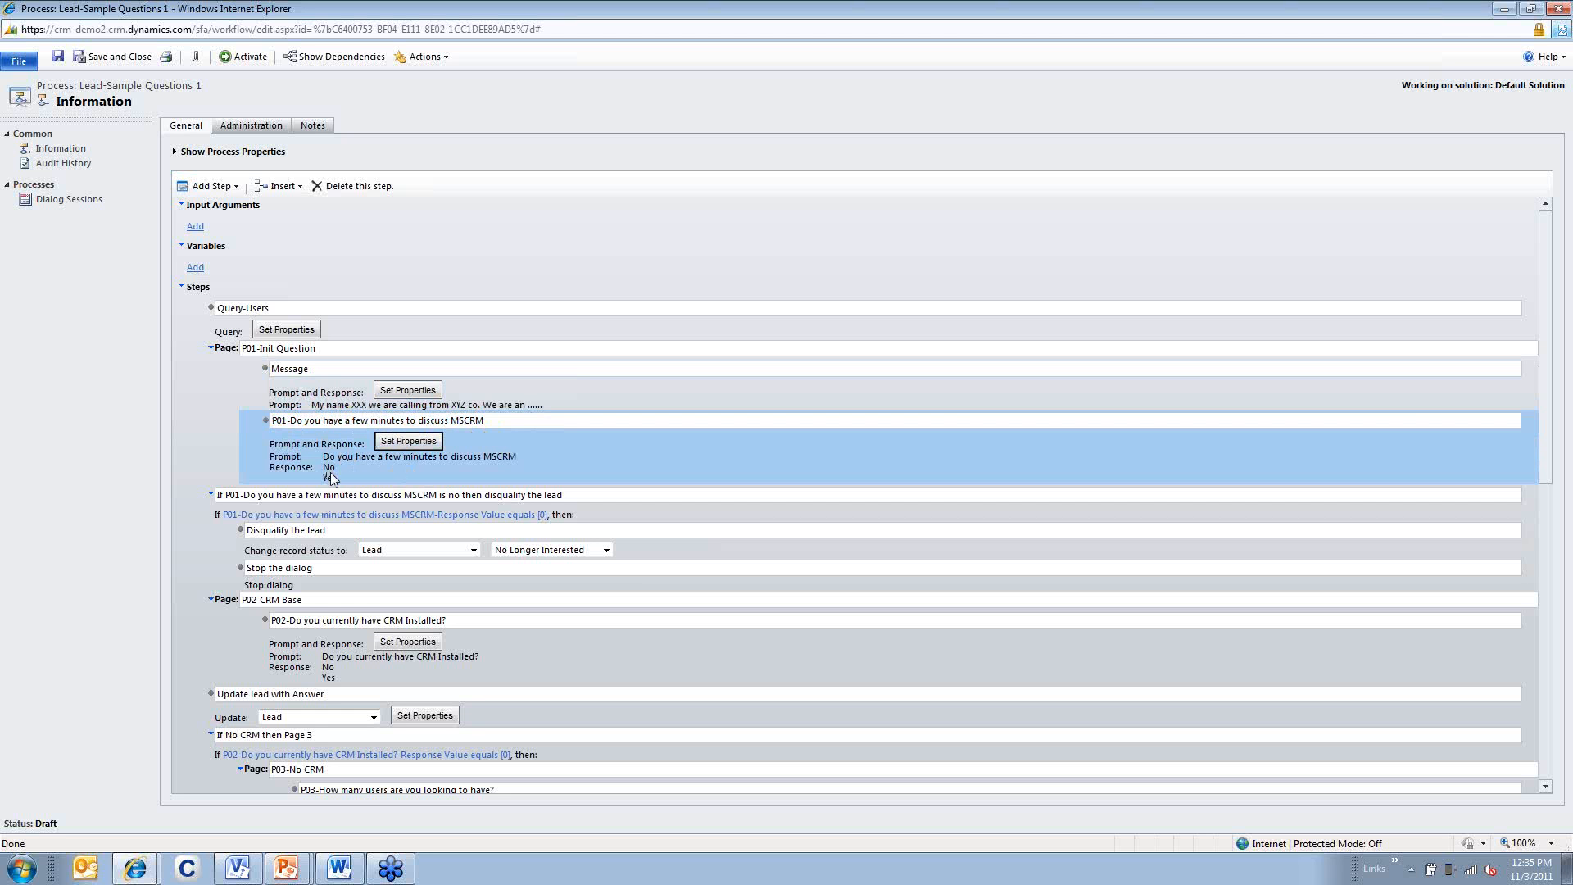
pyautogui.scroll(-2, 343, 471)
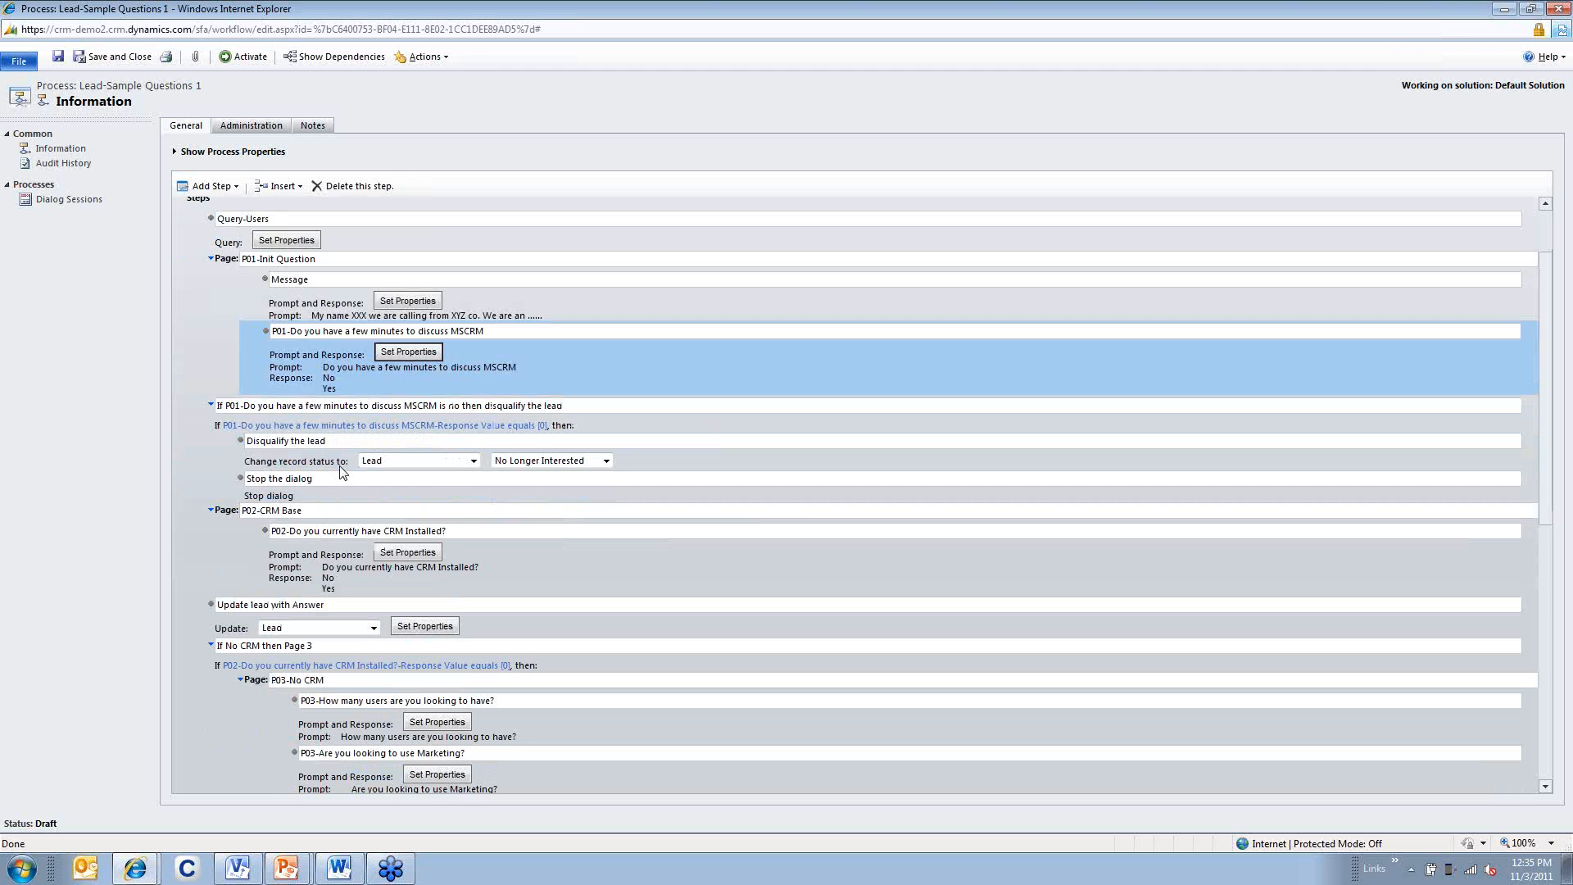
pyautogui.click(428, 405)
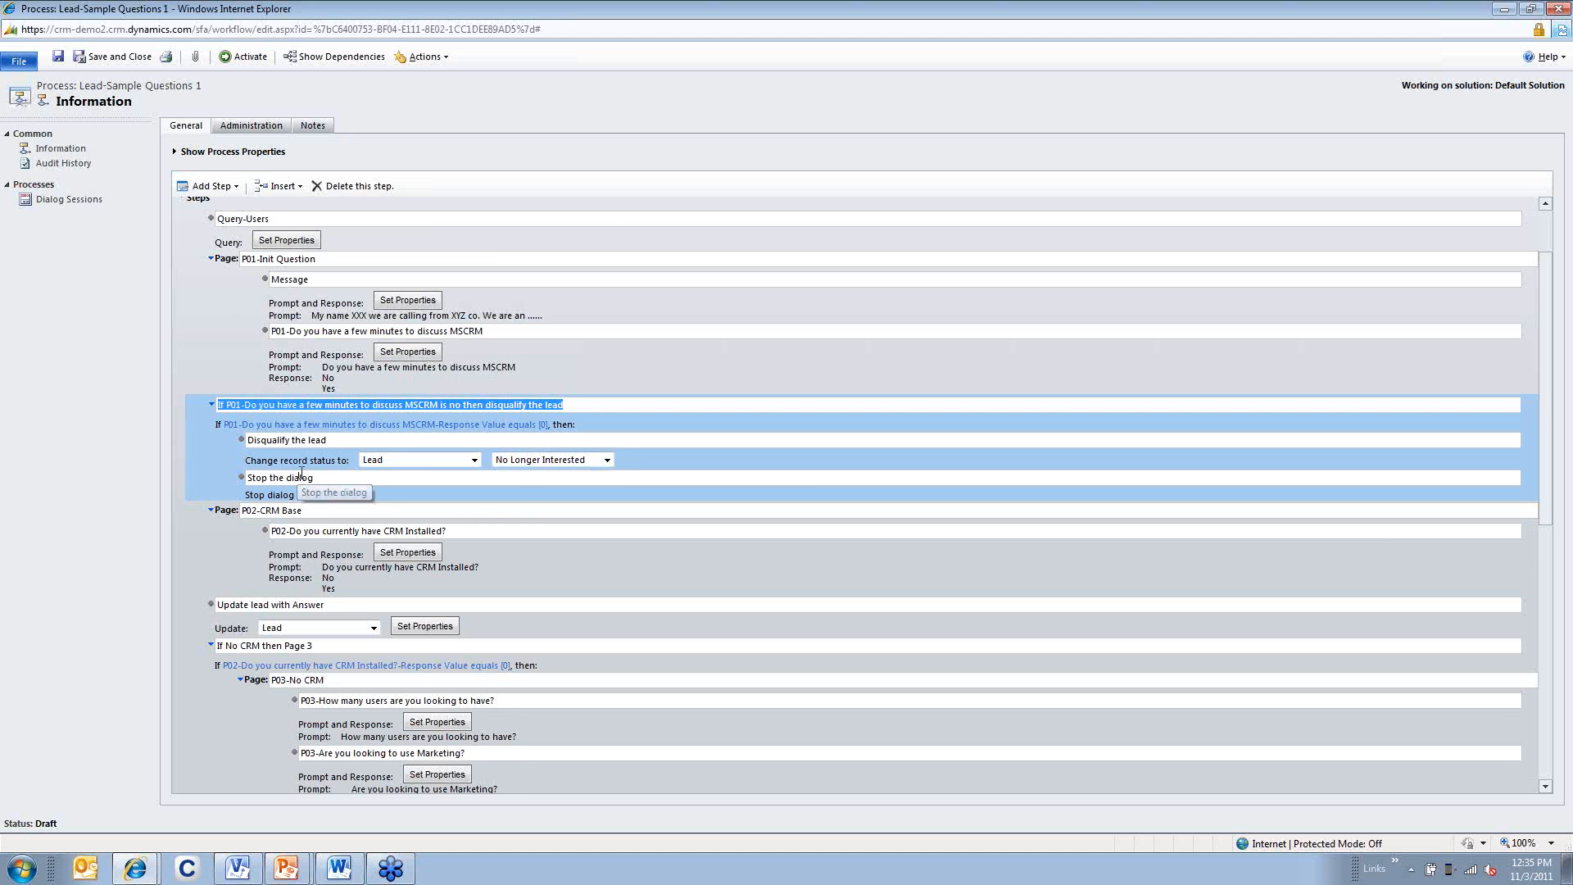
pyautogui.click(359, 490)
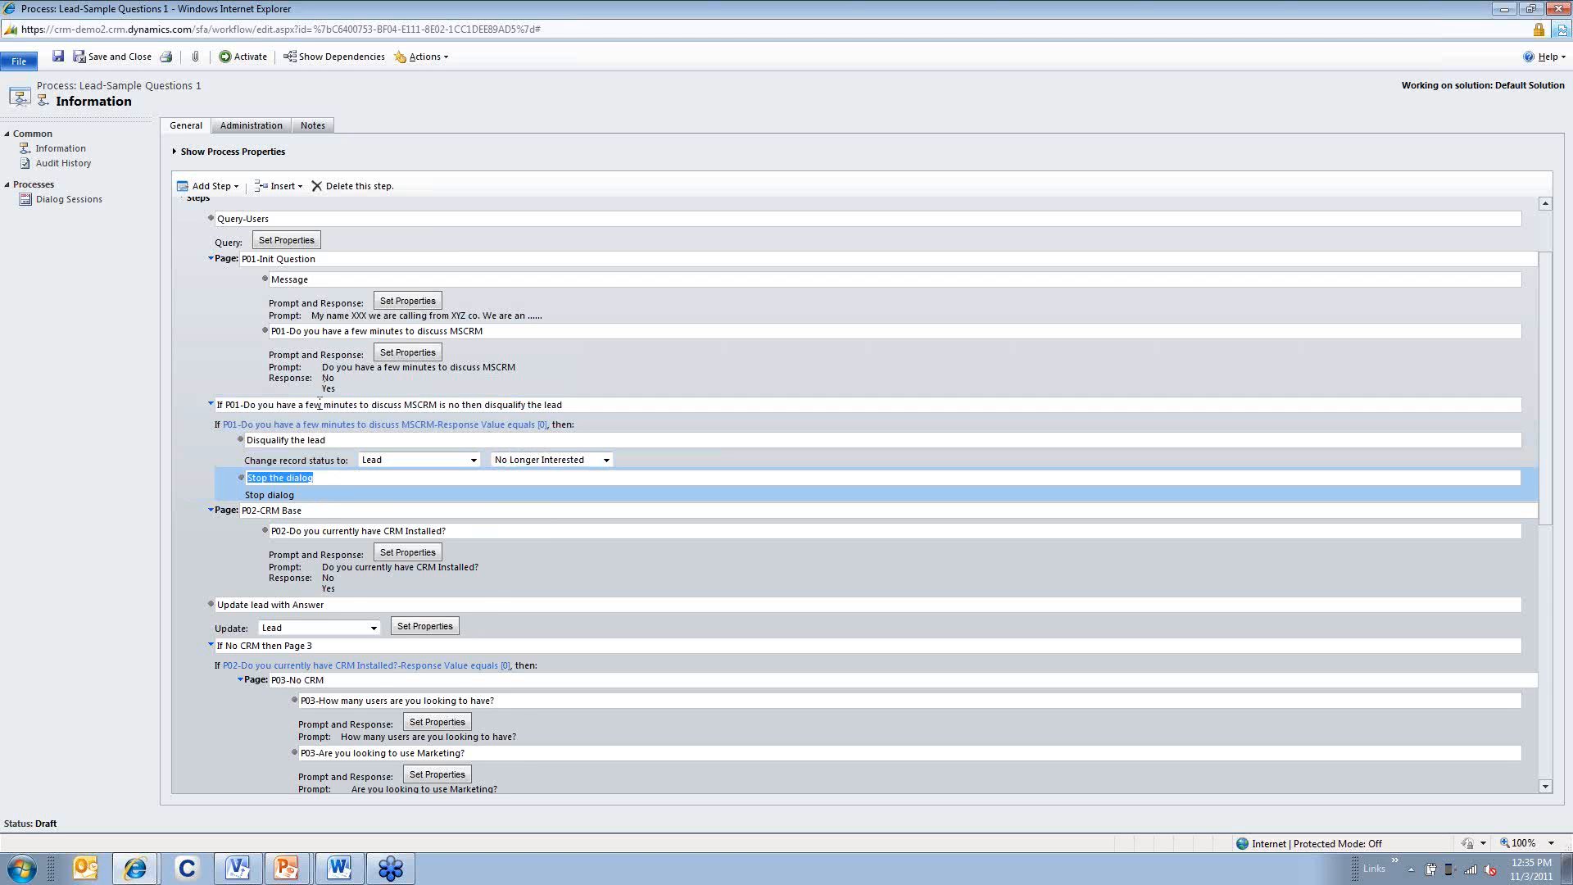
# Examine the P02-CRM Base page, its CRM Installed question, and the Update lead with Answer step
pyautogui.scroll(-2, 313, 470)
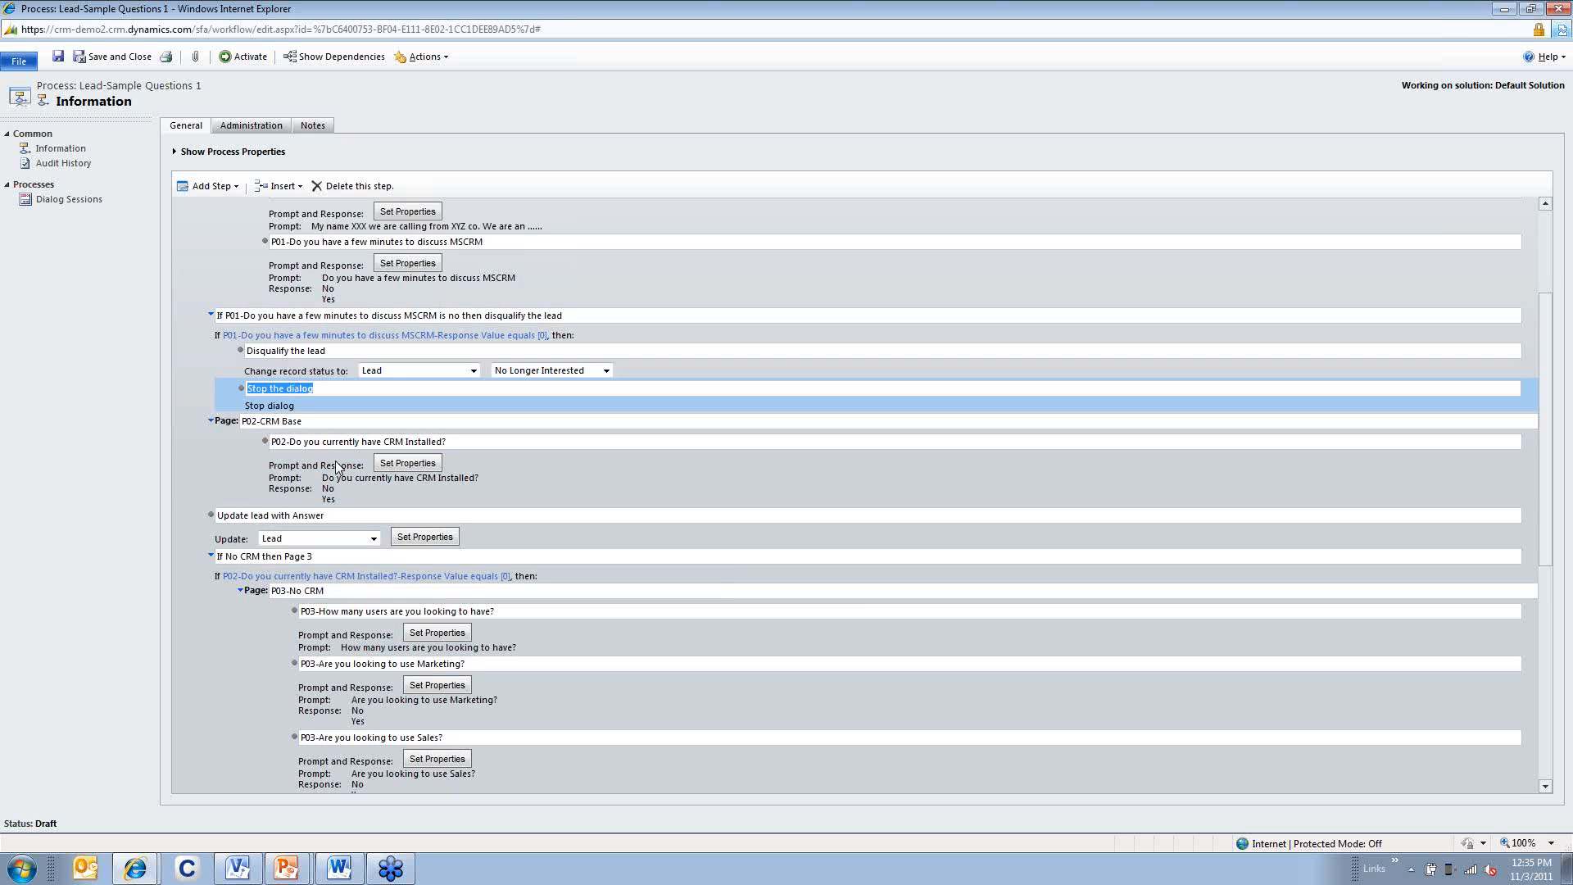
pyautogui.scroll(-2, 340, 469)
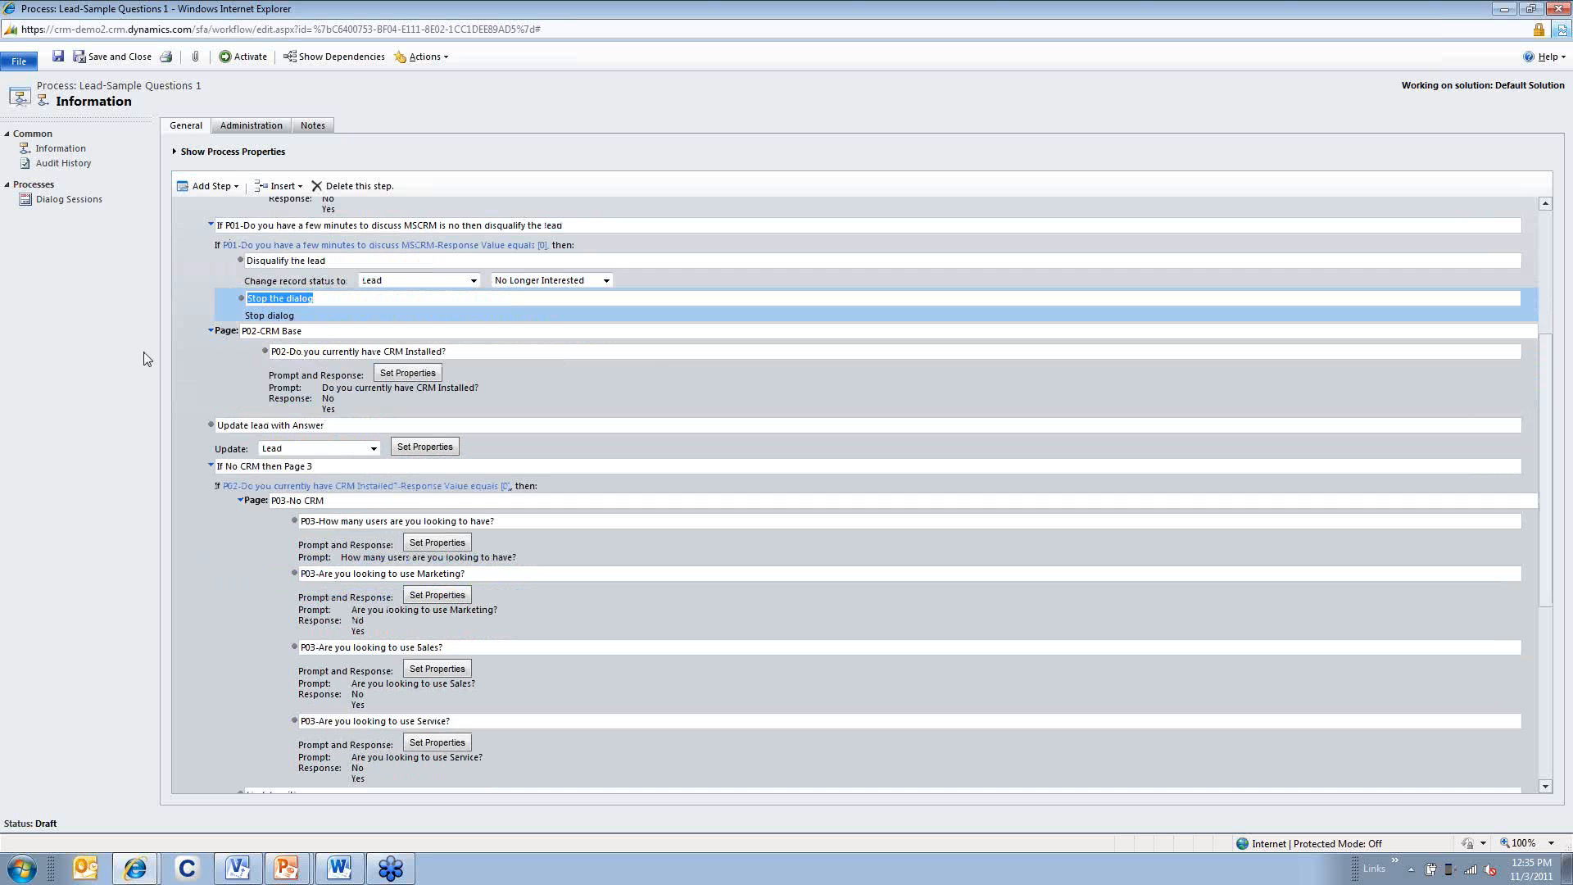
pyautogui.click(267, 332)
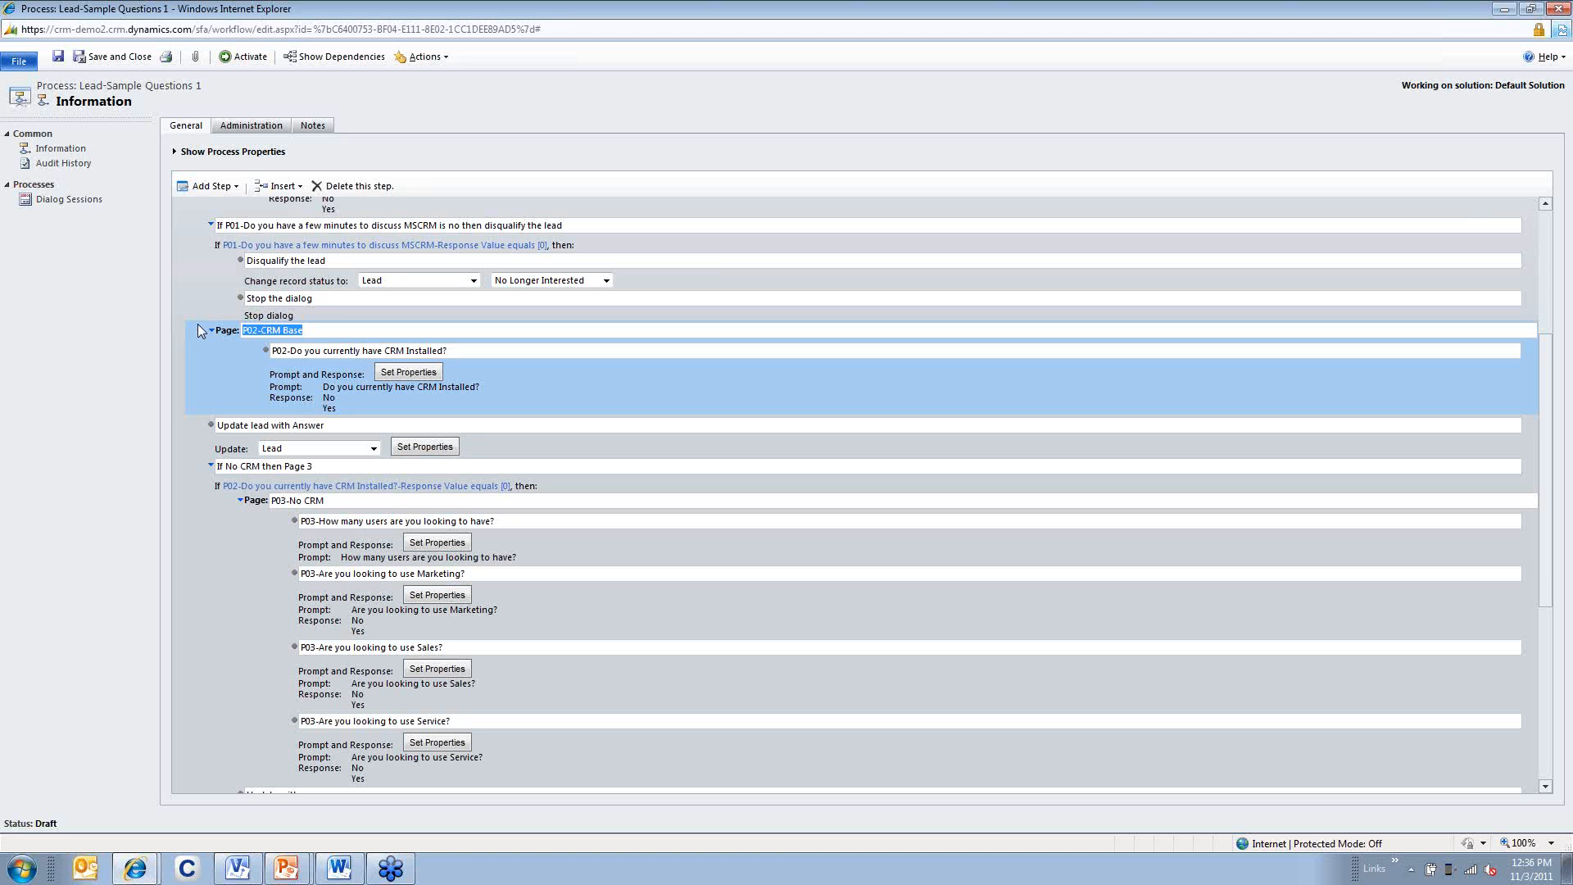
pyautogui.click(298, 331)
pyautogui.moveTo(258, 333); pyautogui.dragTo(245, 333)
pyautogui.click(307, 333)
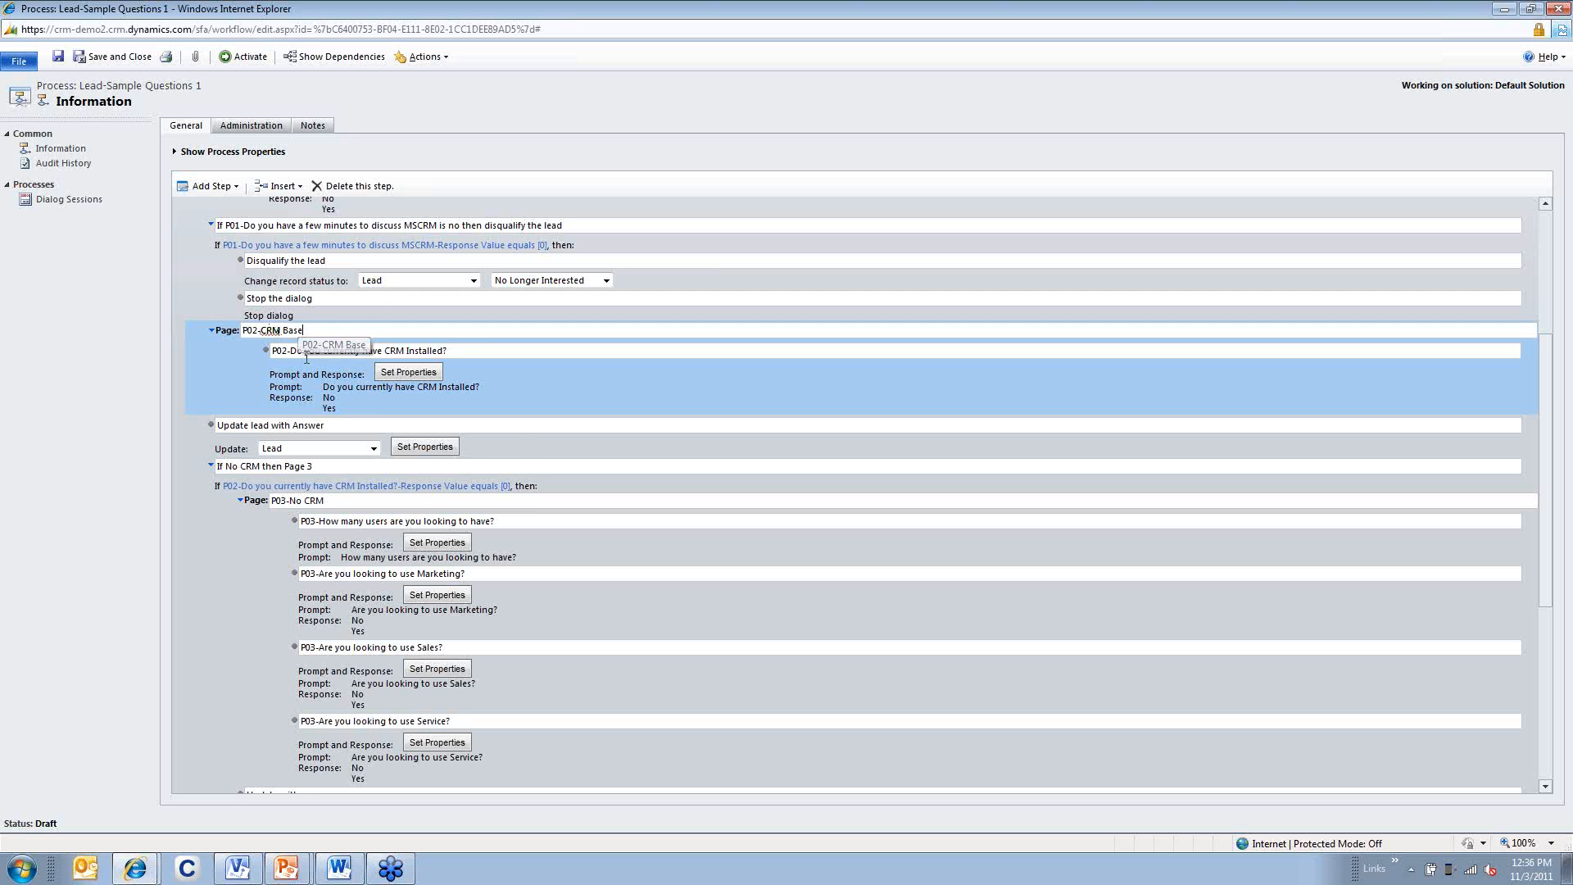
pyautogui.click(294, 353)
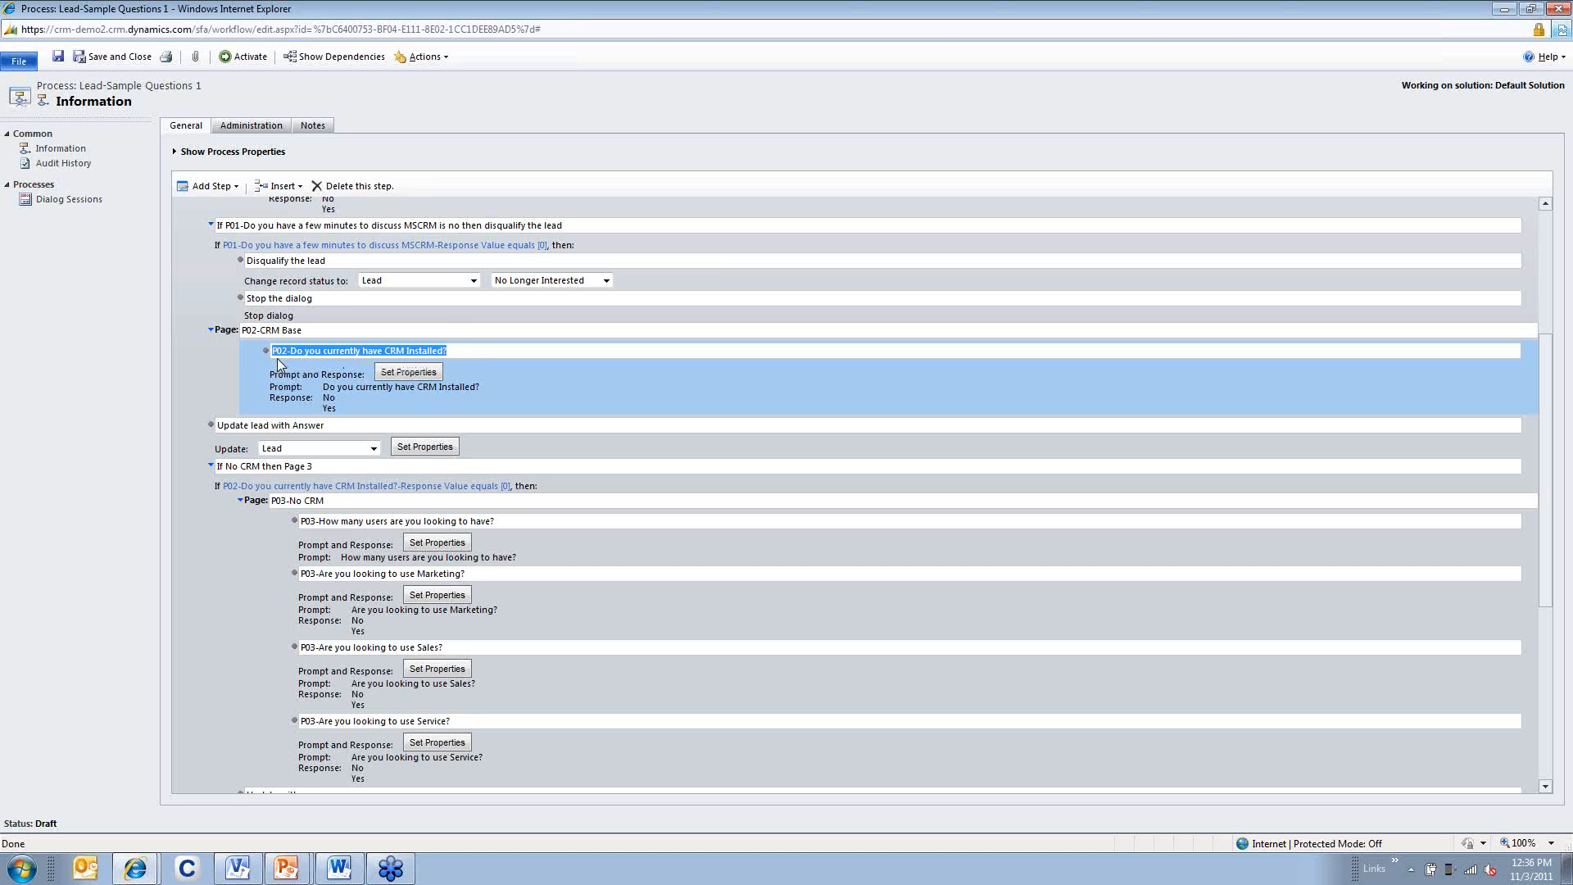
pyautogui.click(285, 424)
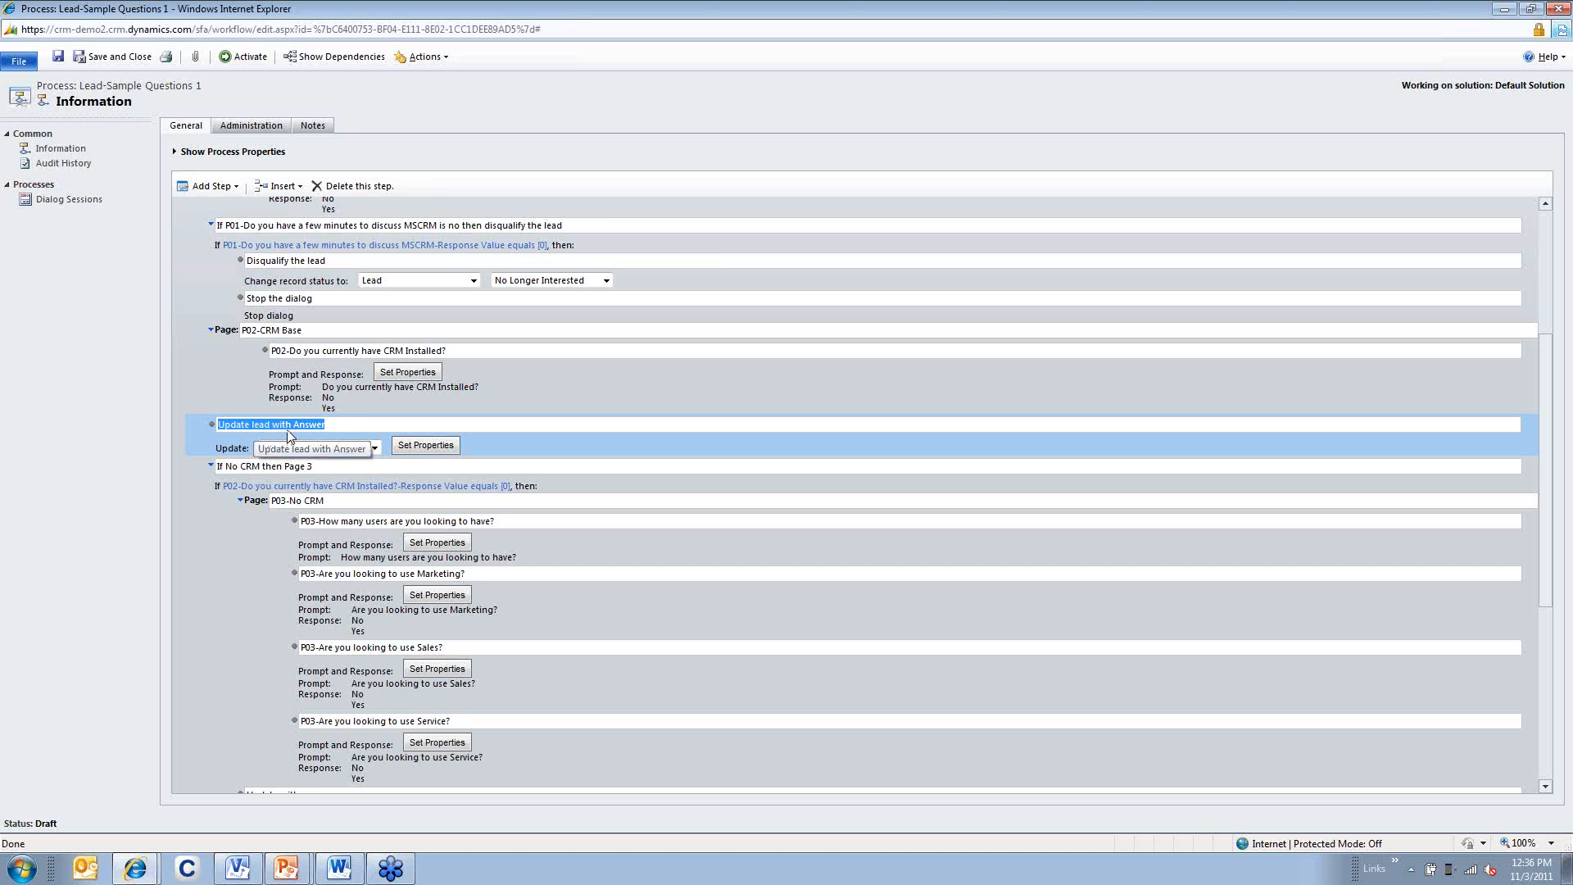
pyautogui.click(427, 449)
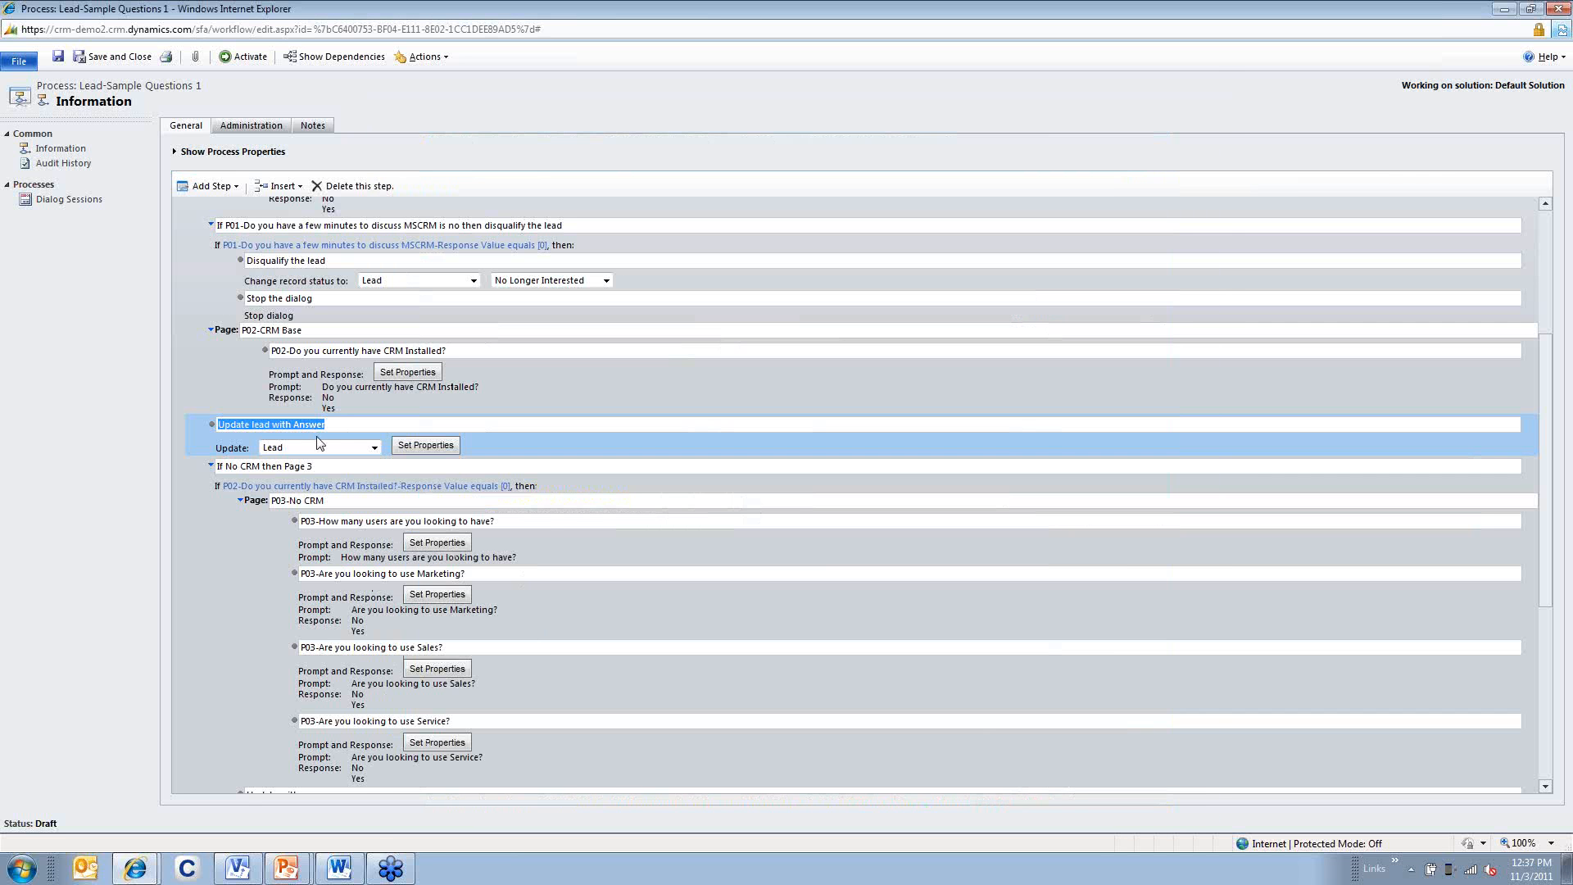
# Examine the If No CRM then Page 3 branch, including its P03-No CRM questions and closing steps, and the P04-Has CRM page
pyautogui.click(322, 466)
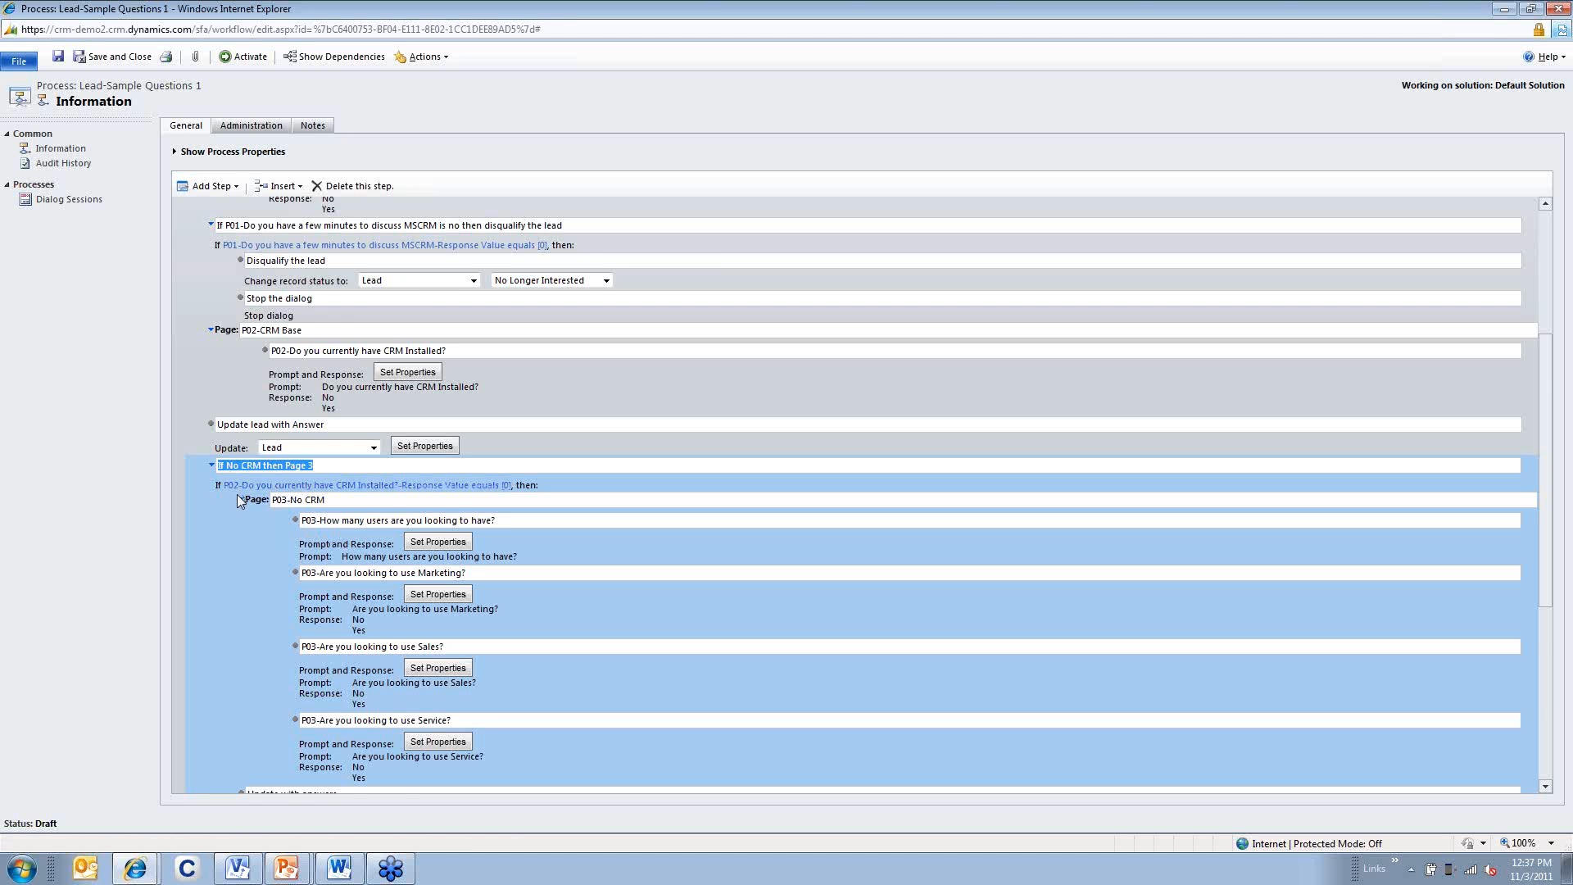
pyautogui.scroll(-1, 236, 494)
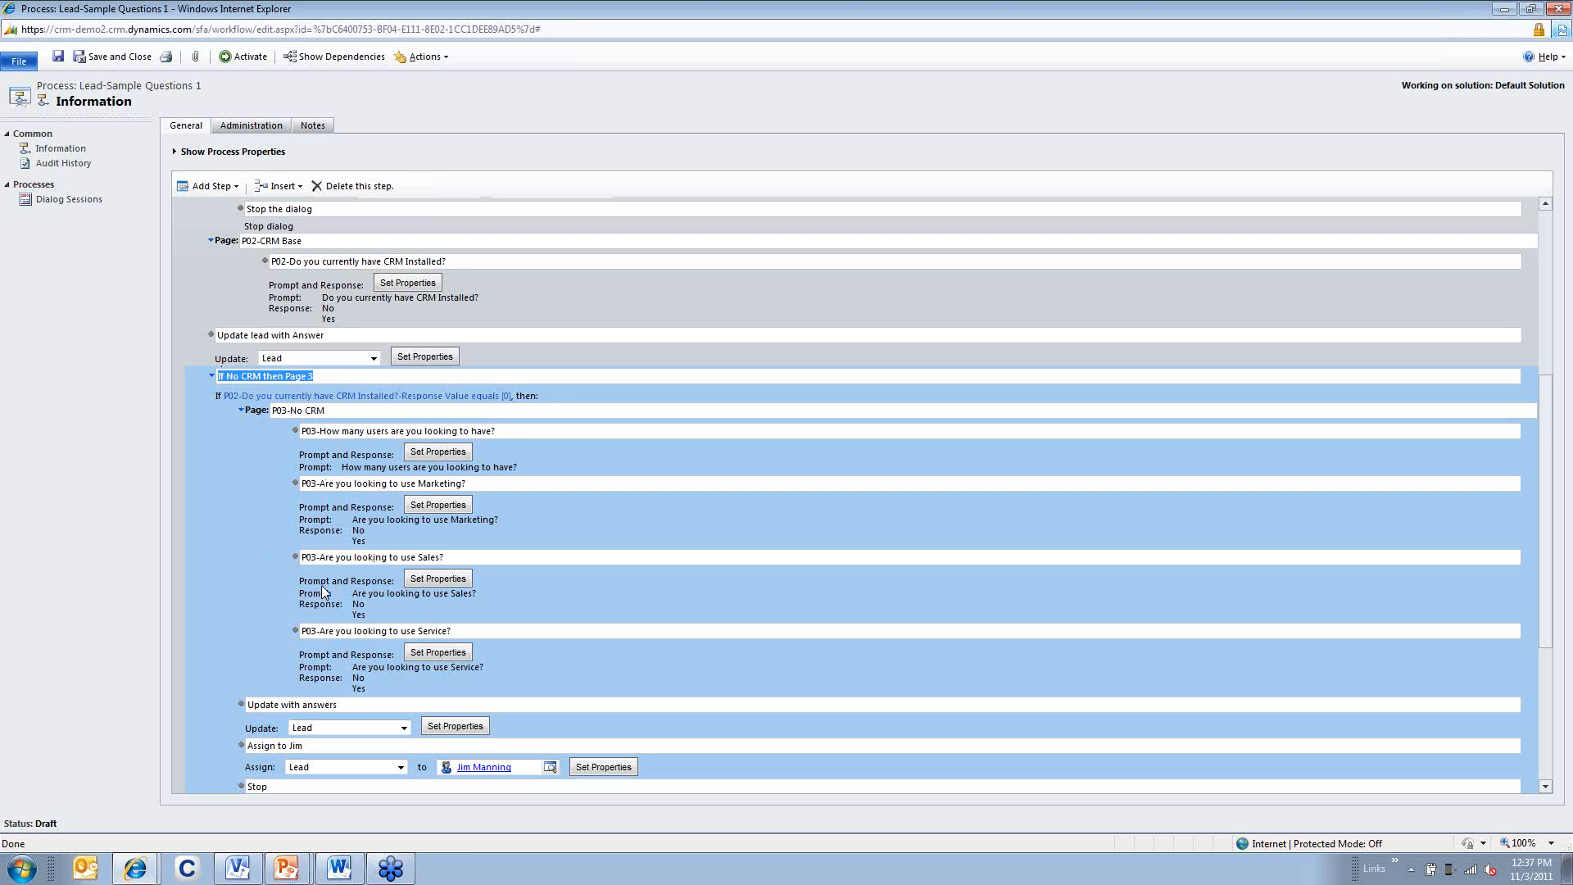
pyautogui.click(254, 375)
pyautogui.scroll(-3, 262, 589)
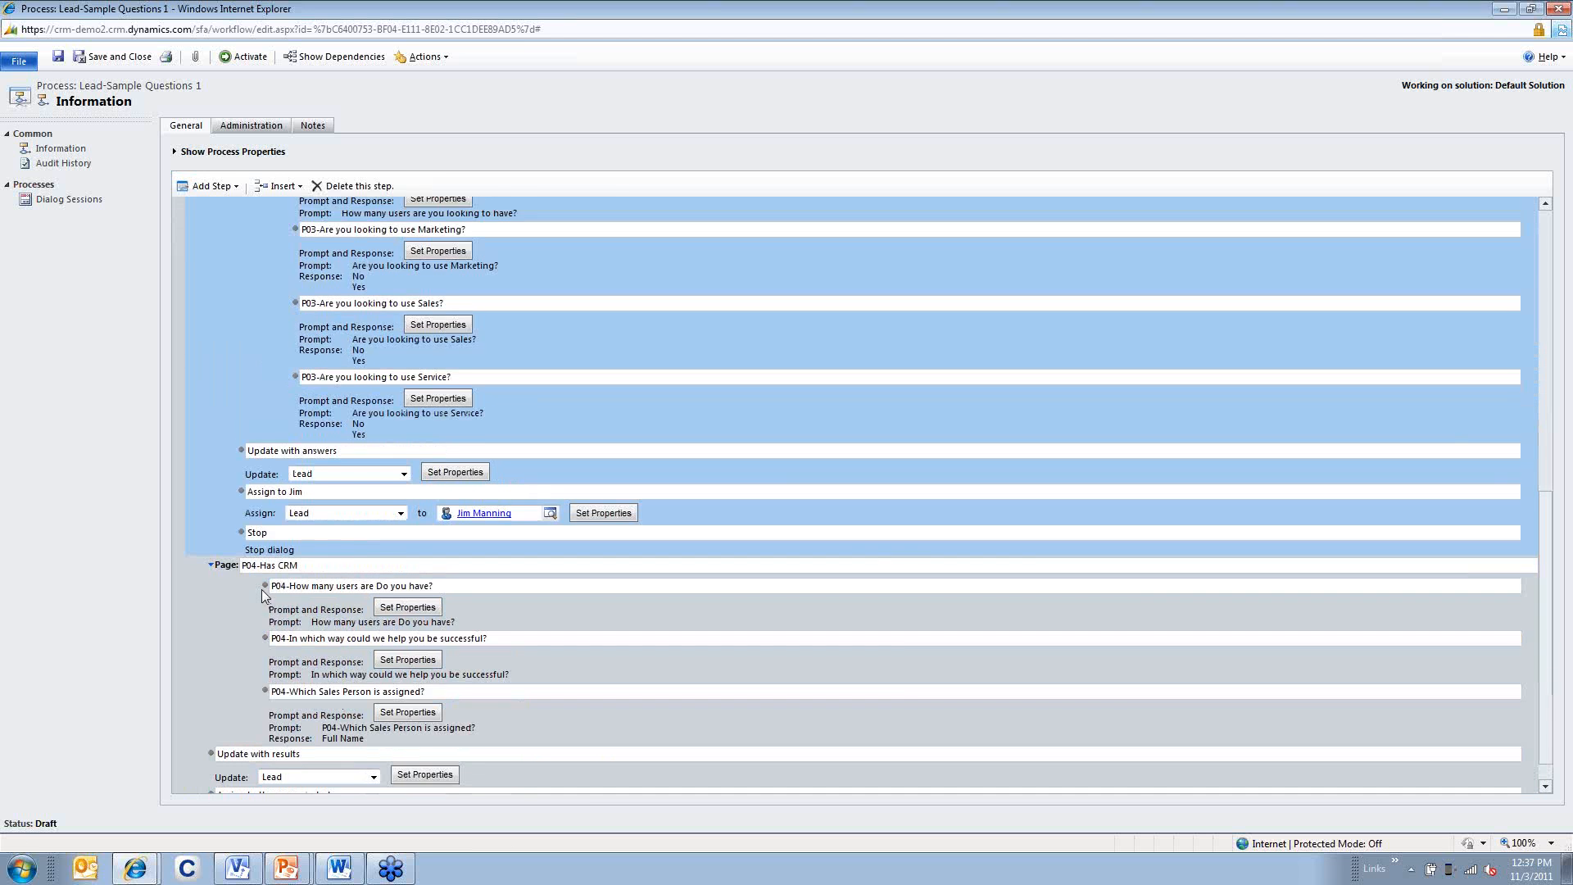
pyautogui.scroll(2, 269, 593)
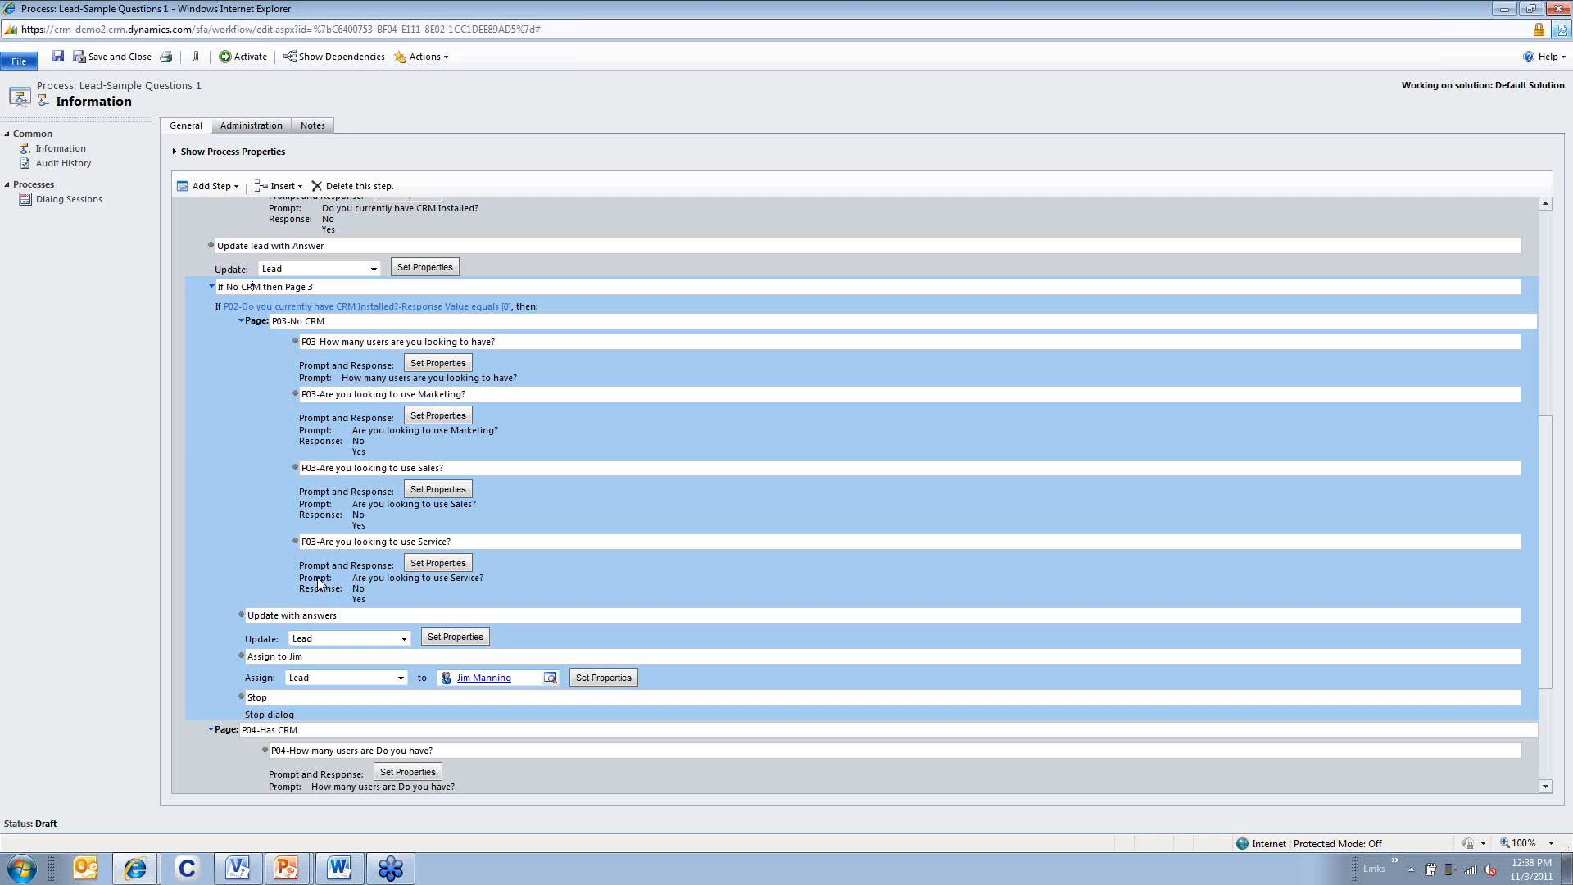
# Open the P03-No CRM page's question about how many users are wanted, and compare its statement label with its prompt text
pyautogui.click(311, 319)
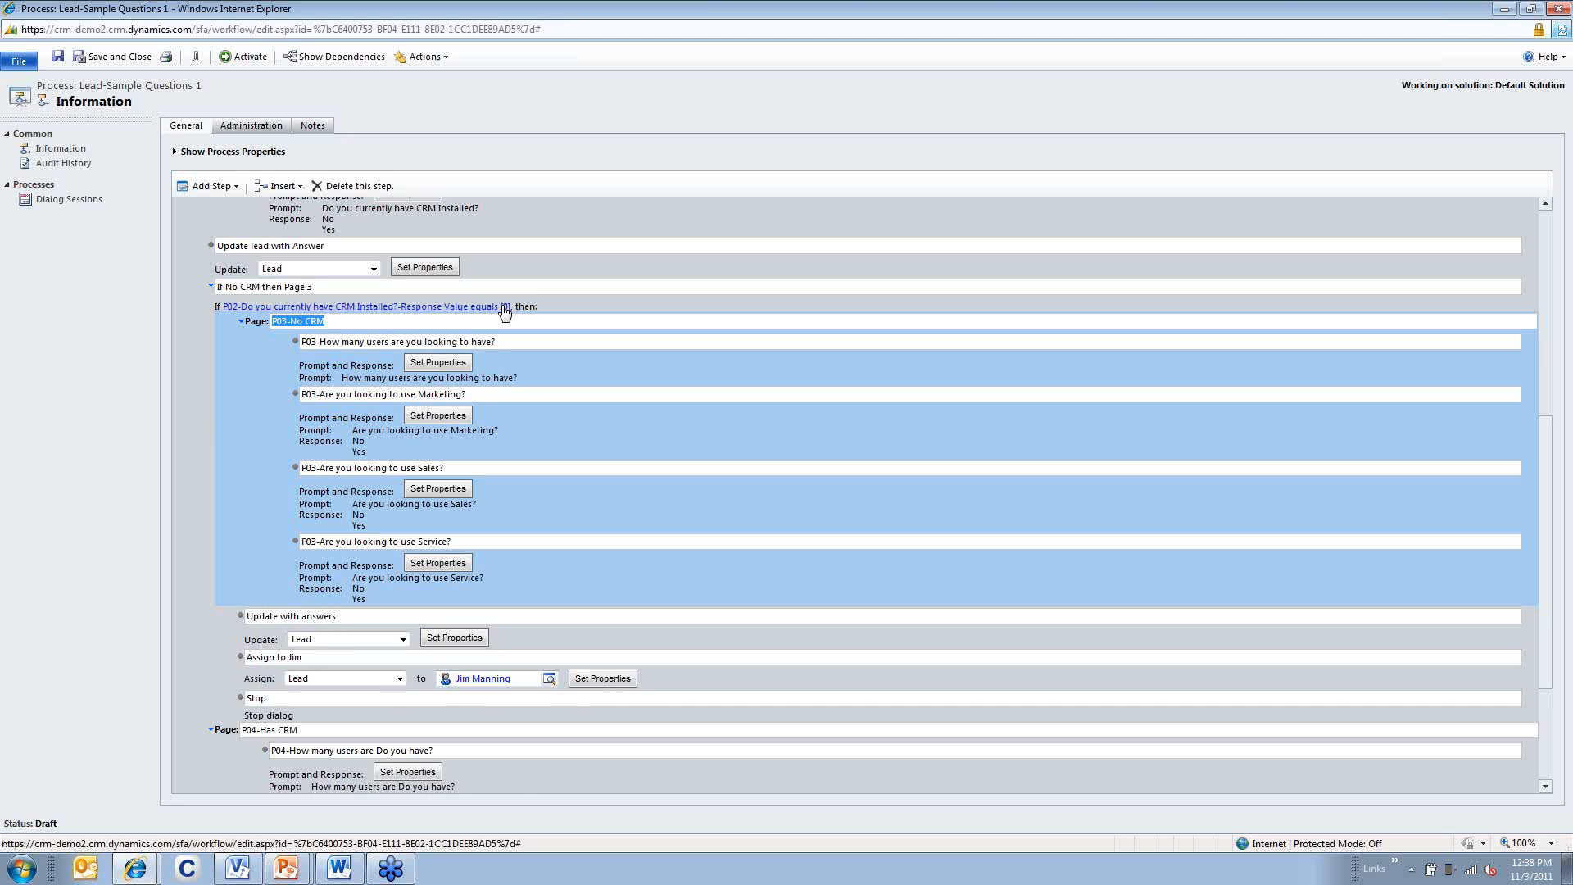
pyautogui.click(398, 321)
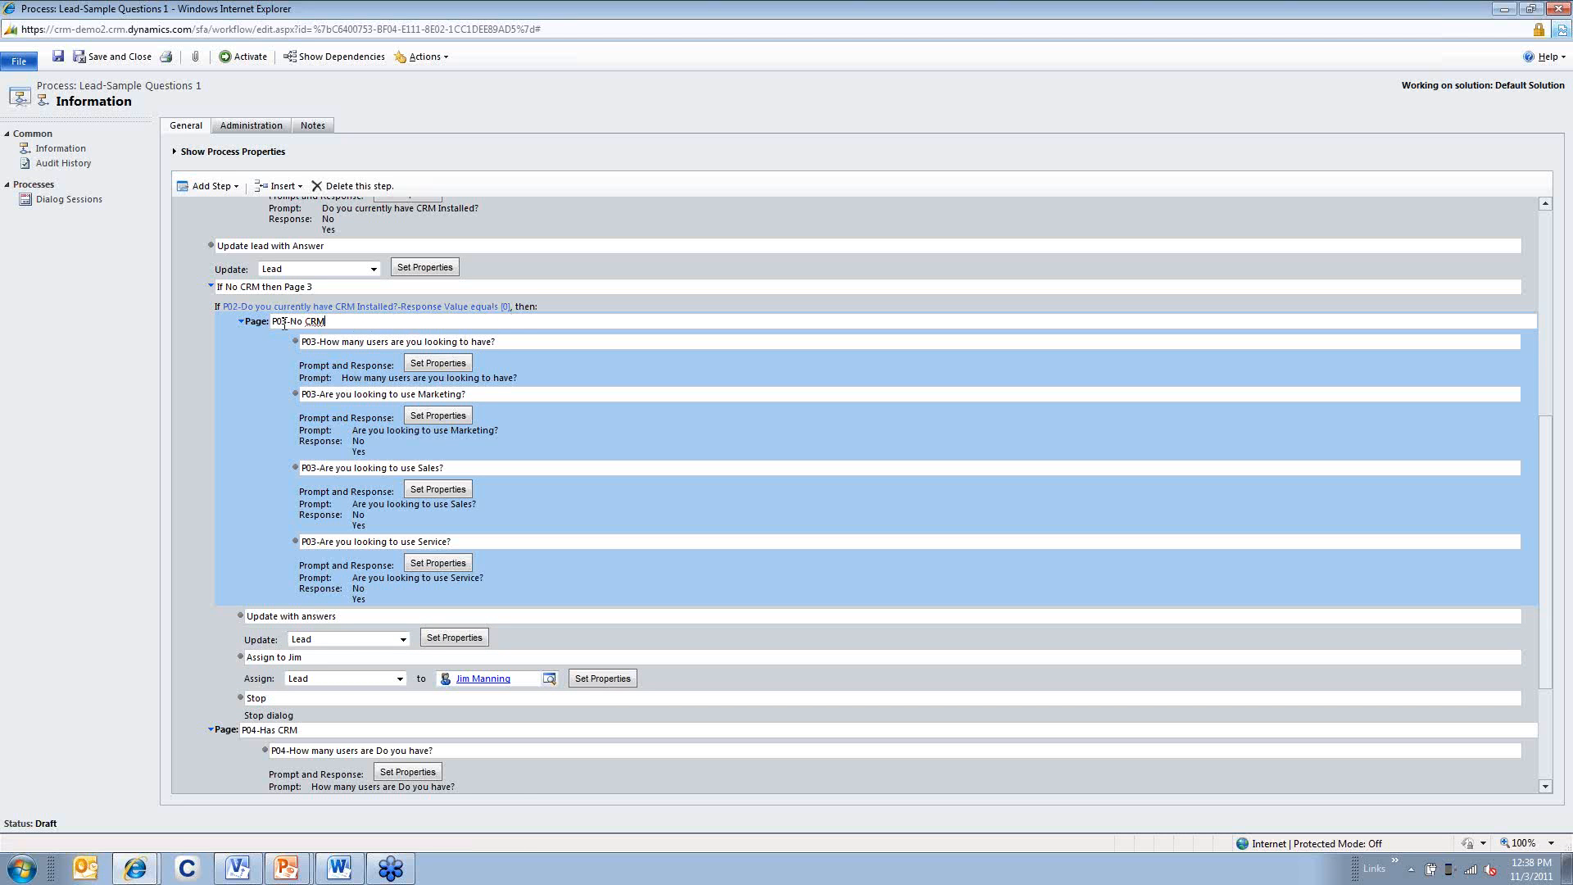
pyautogui.click(347, 344)
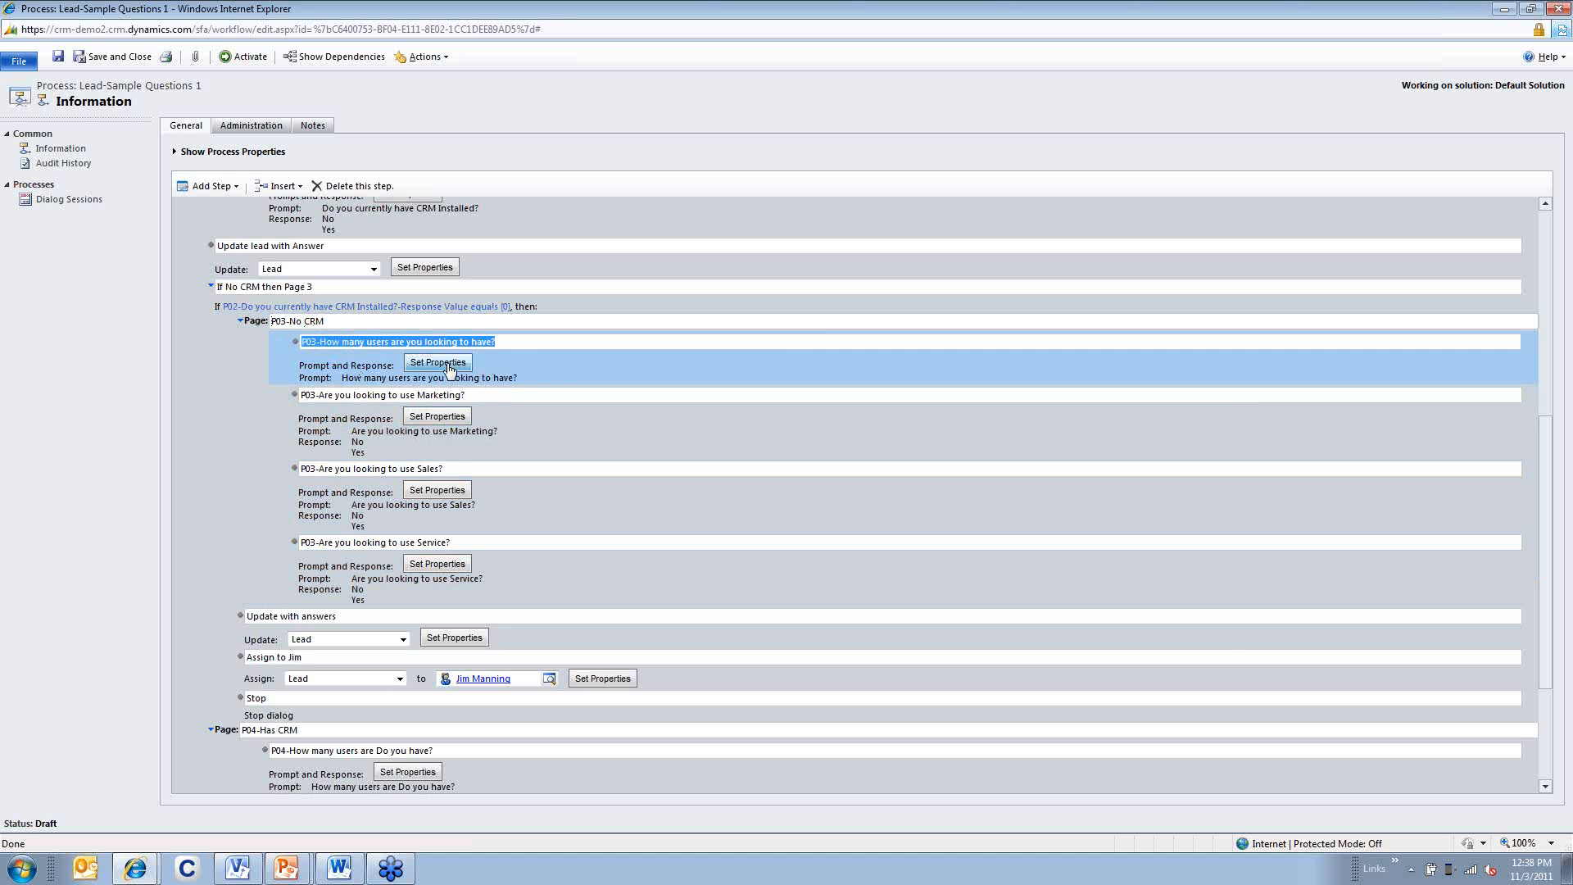
pyautogui.click(448, 369)
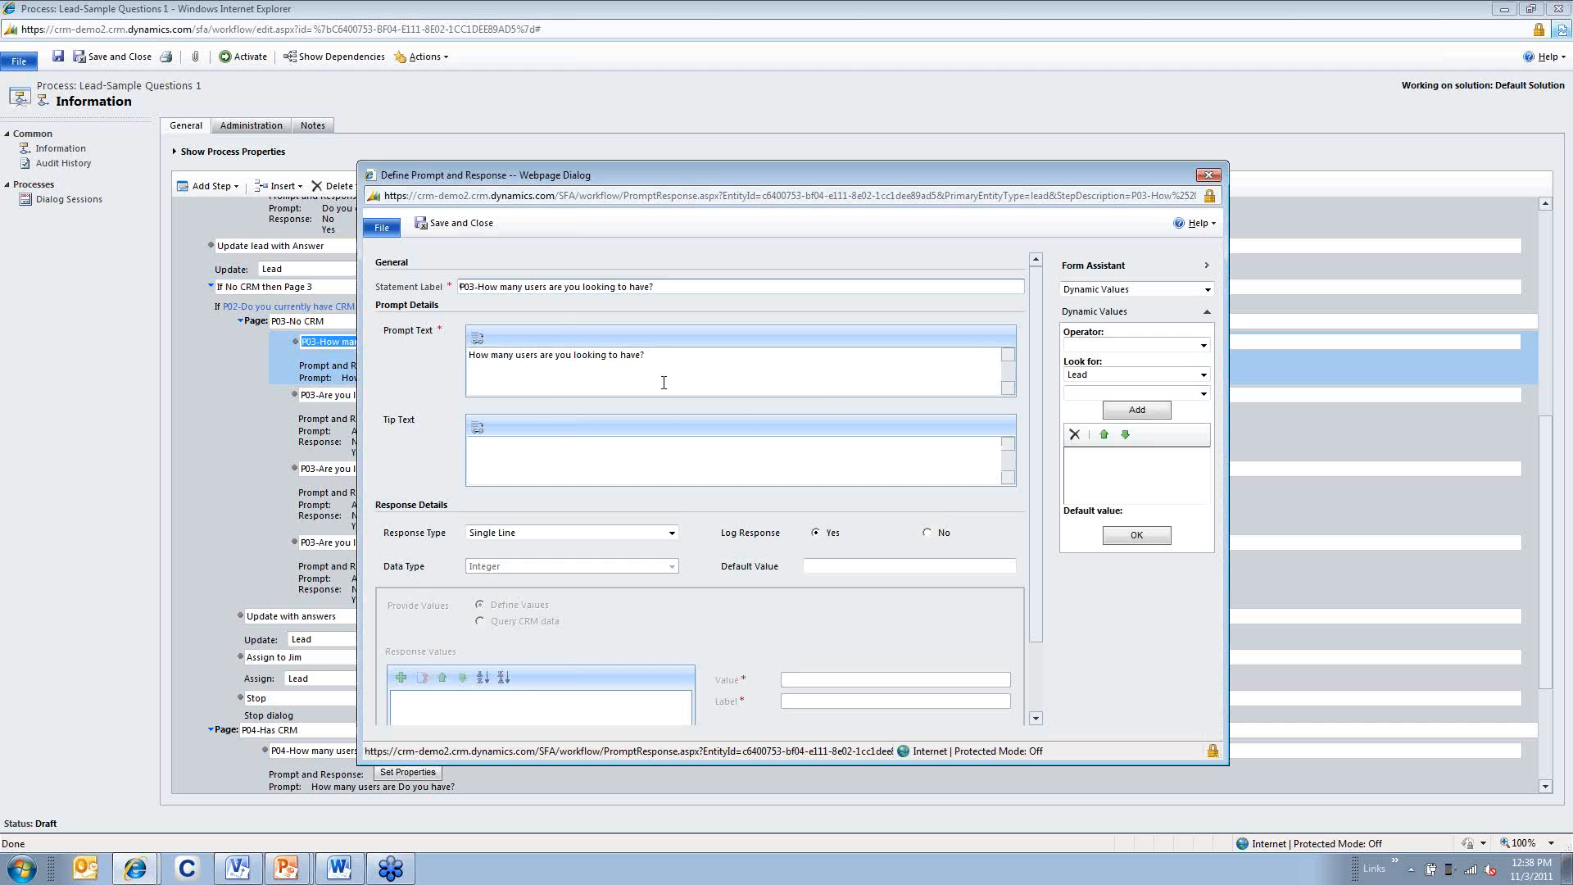
pyautogui.tripleClick(549, 362)
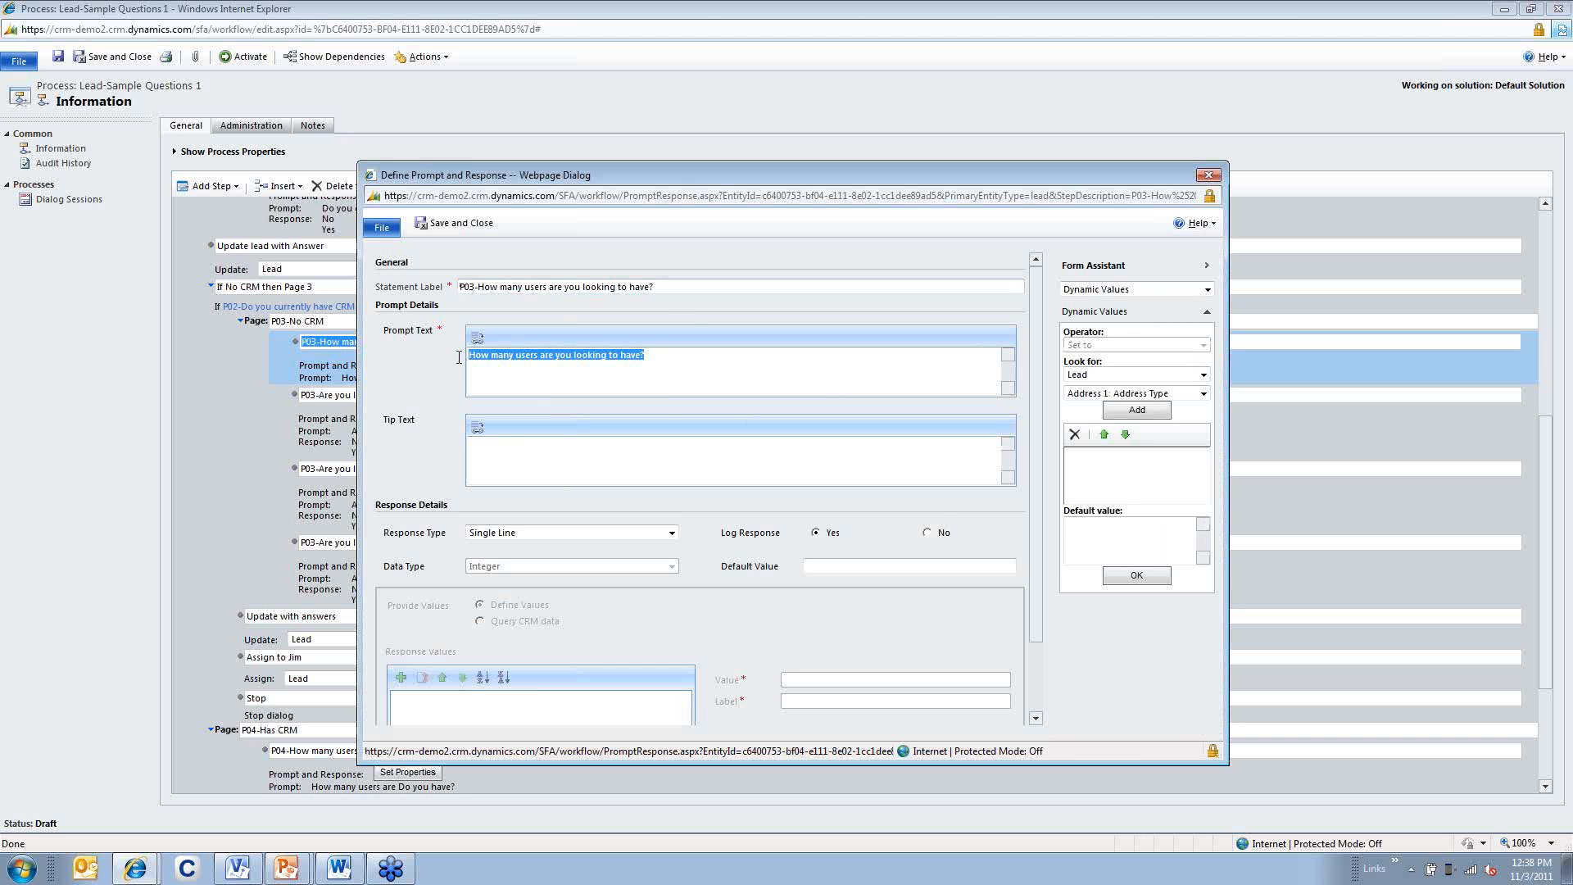
pyautogui.click(672, 287)
pyautogui.moveTo(655, 287); pyautogui.dragTo(484, 277)
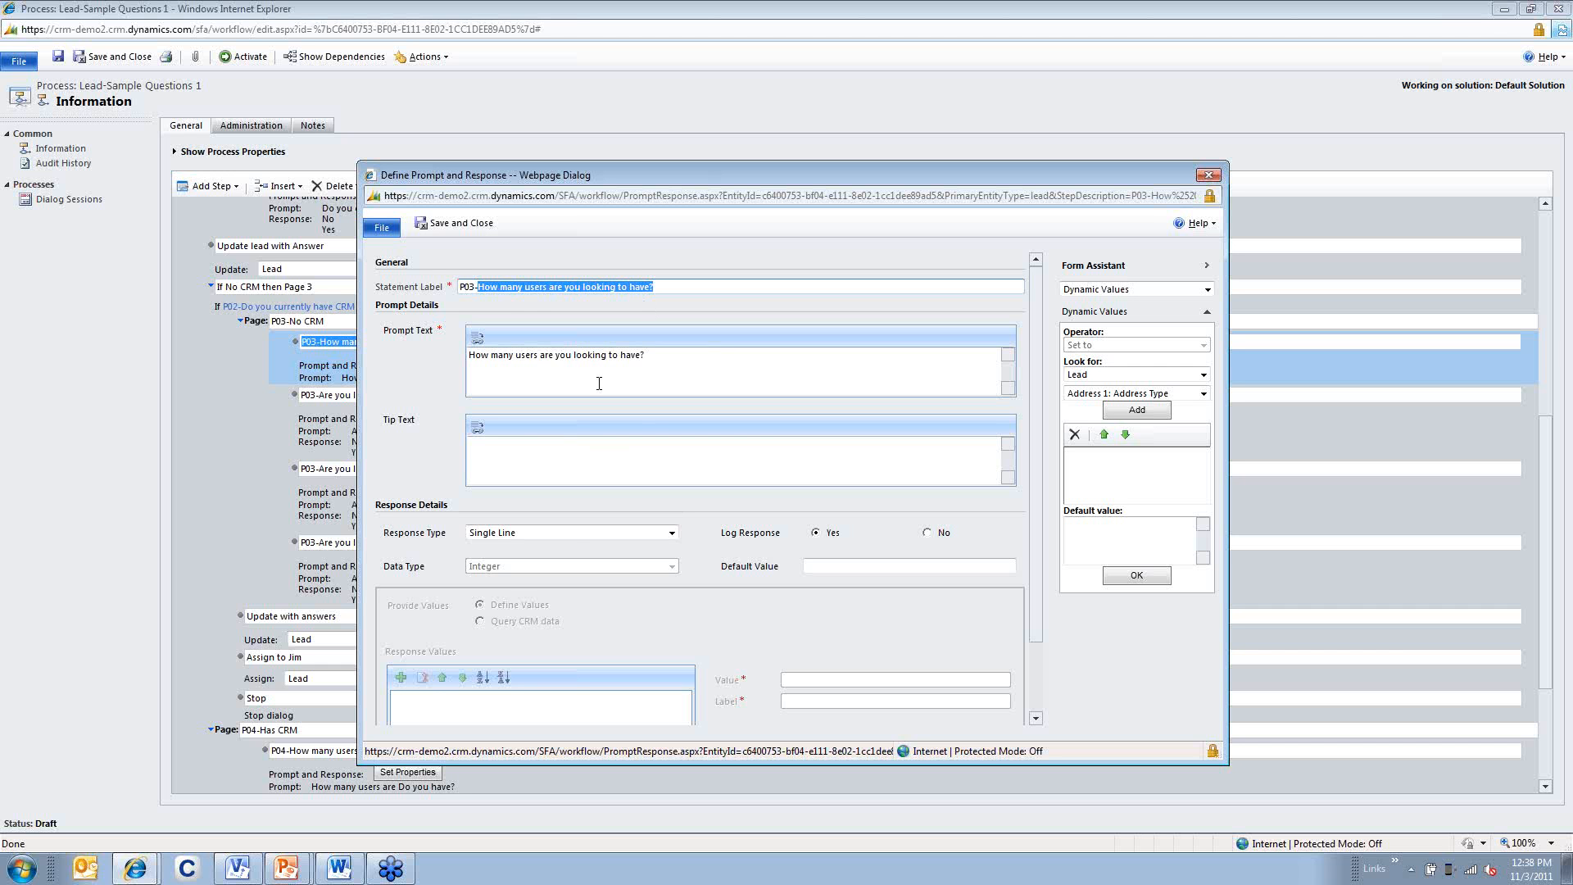
# Review the available response types and the response logging option of the P03 user-count question, and close its properties
pyautogui.click(571, 547)
pyautogui.click(567, 534)
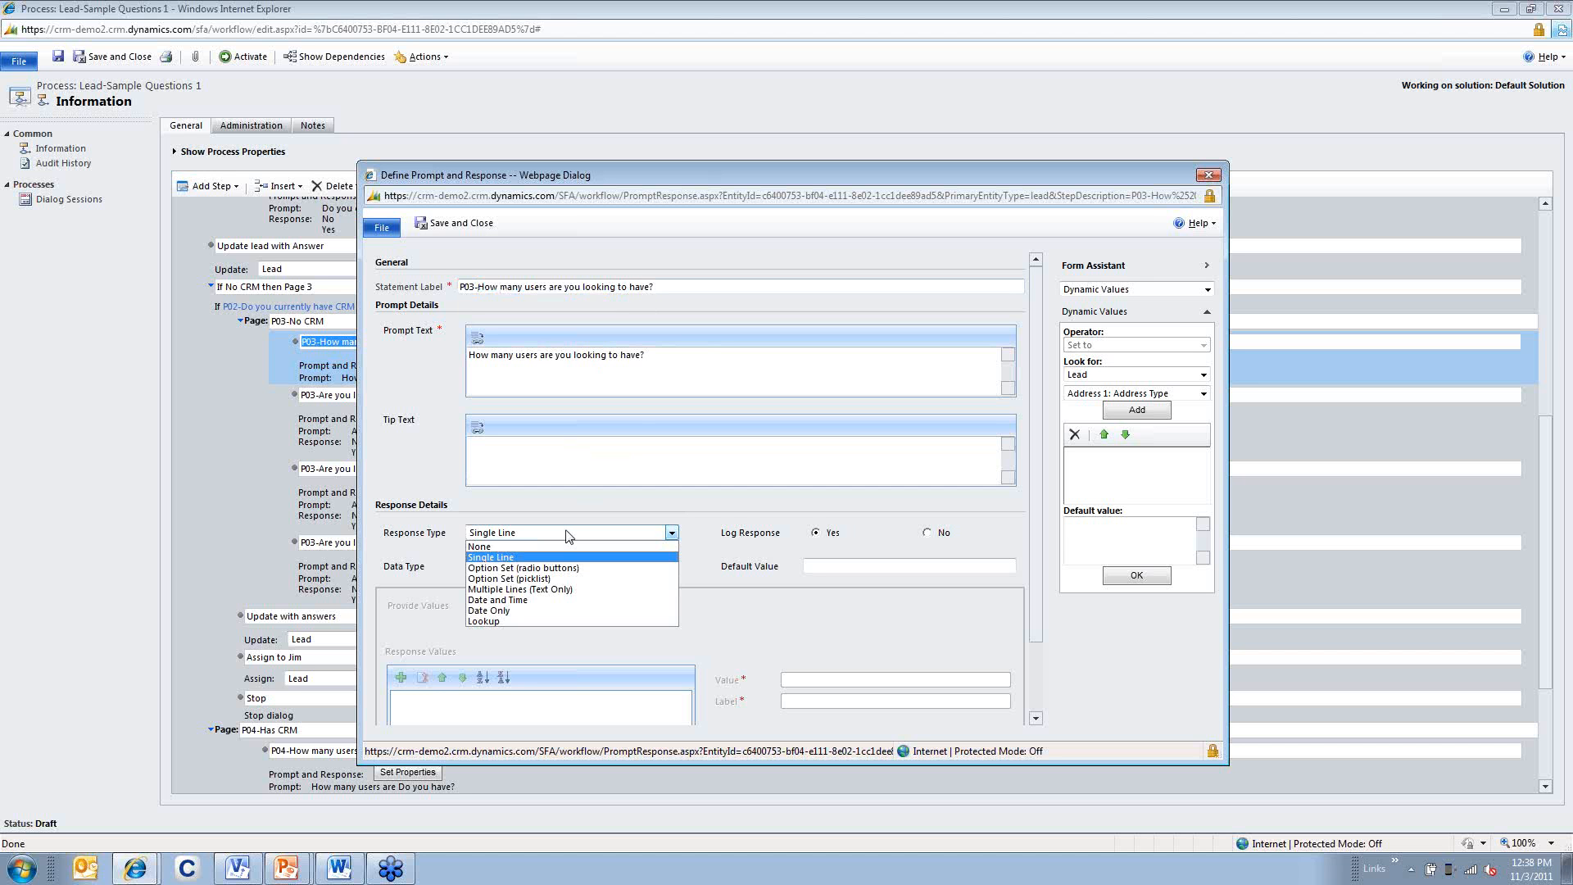
pyautogui.click(543, 534)
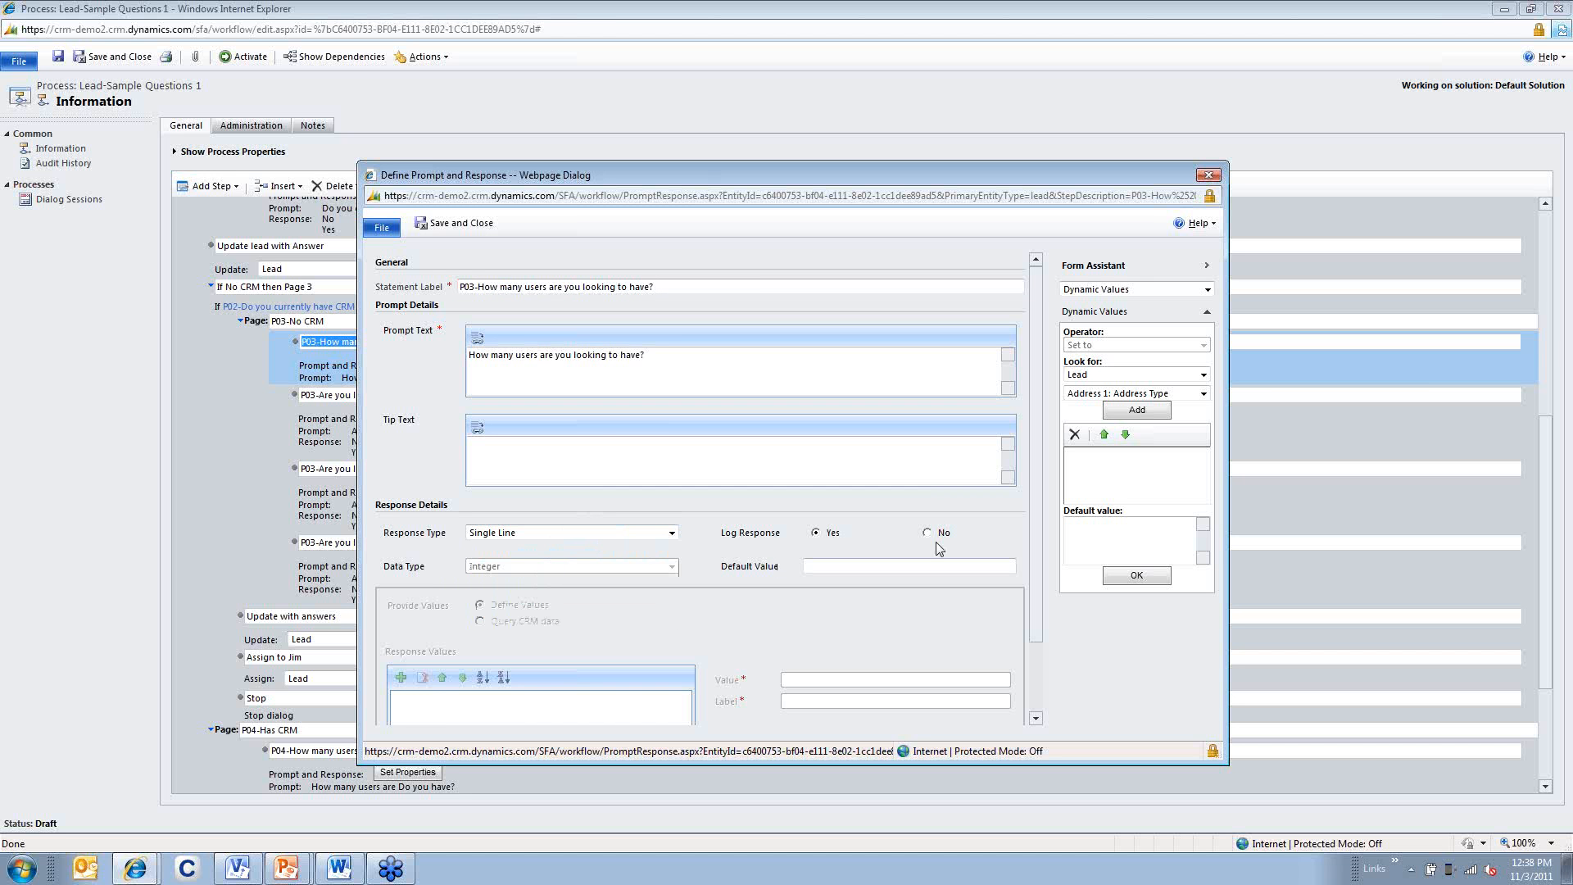
pyautogui.click(458, 223)
pyautogui.click(1209, 174)
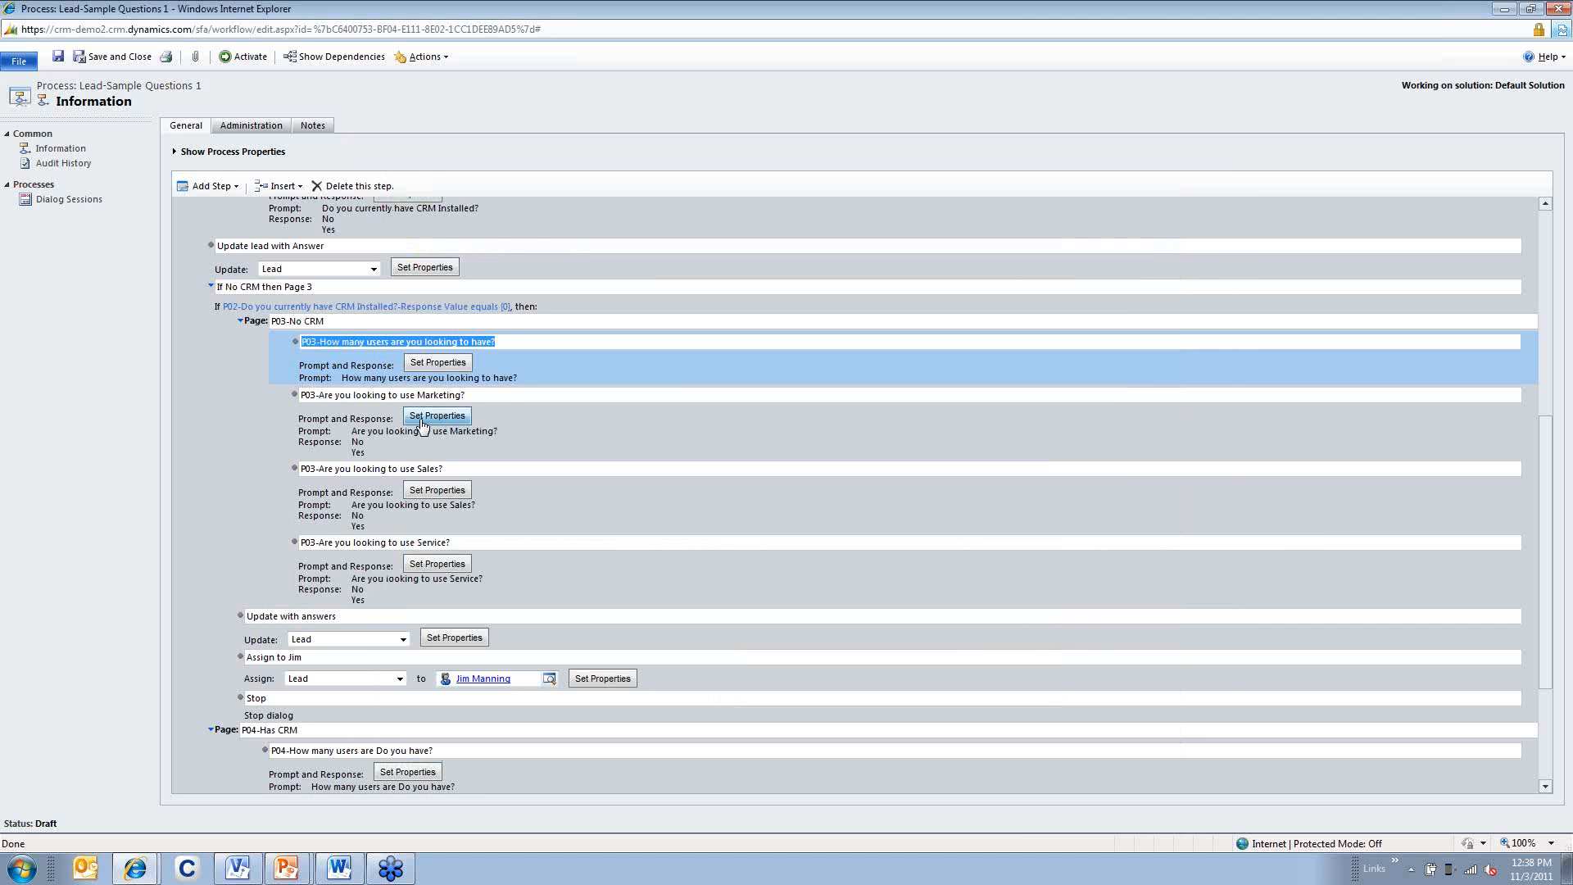
# Look over the P03 Marketing and Sales questions, and inspect which lead fields the Update with answers step fills from the responses
pyautogui.click(351, 399)
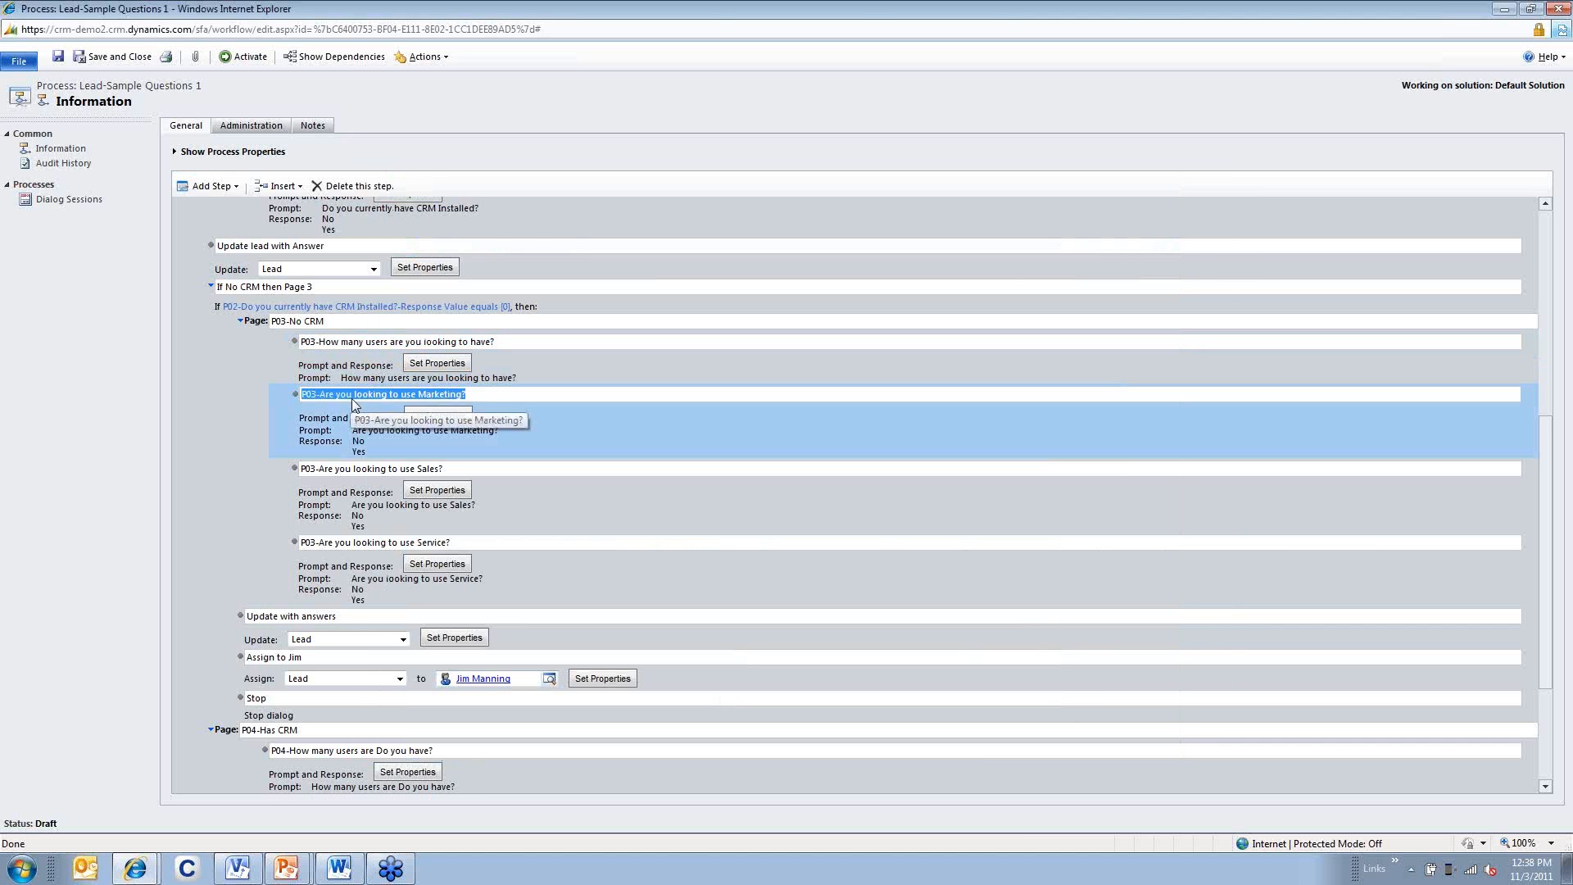
pyautogui.click(355, 482)
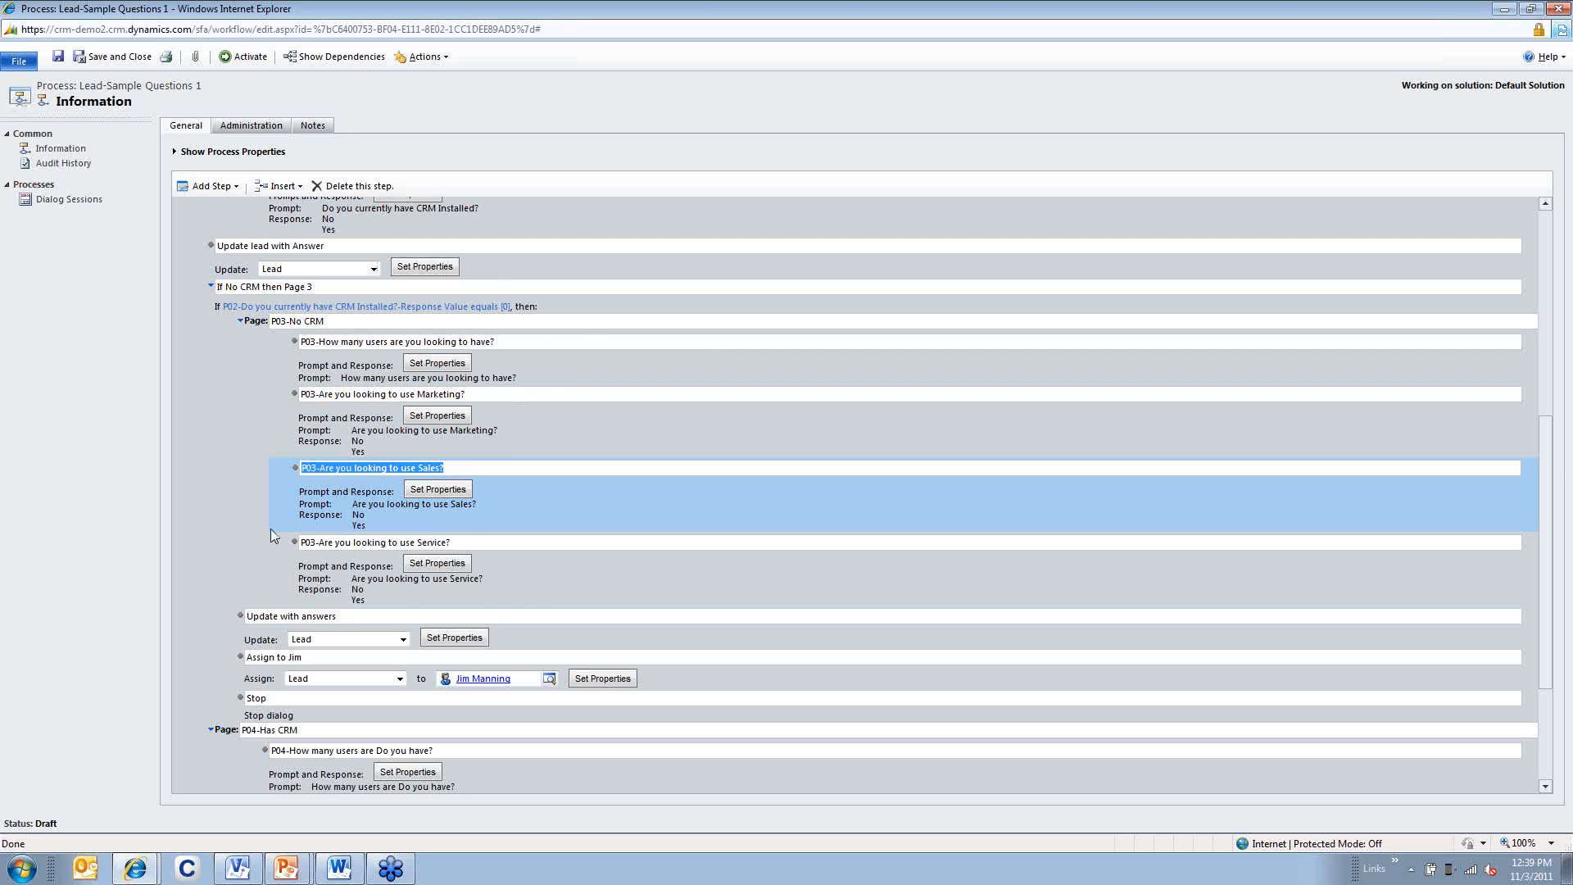
pyautogui.scroll(-2, 393, 622)
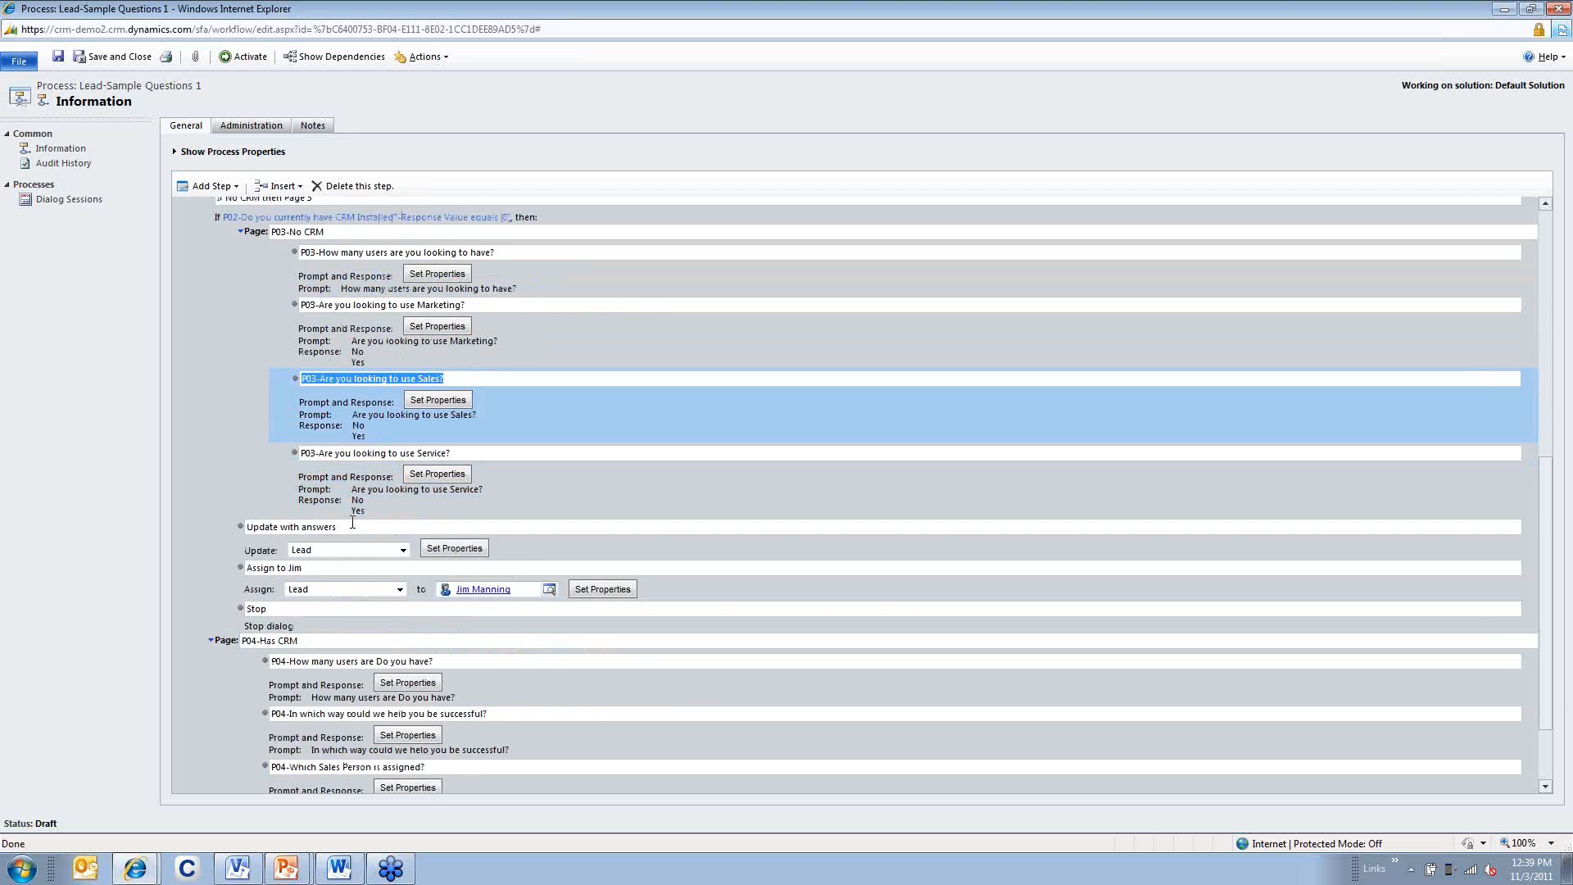
pyautogui.click(353, 526)
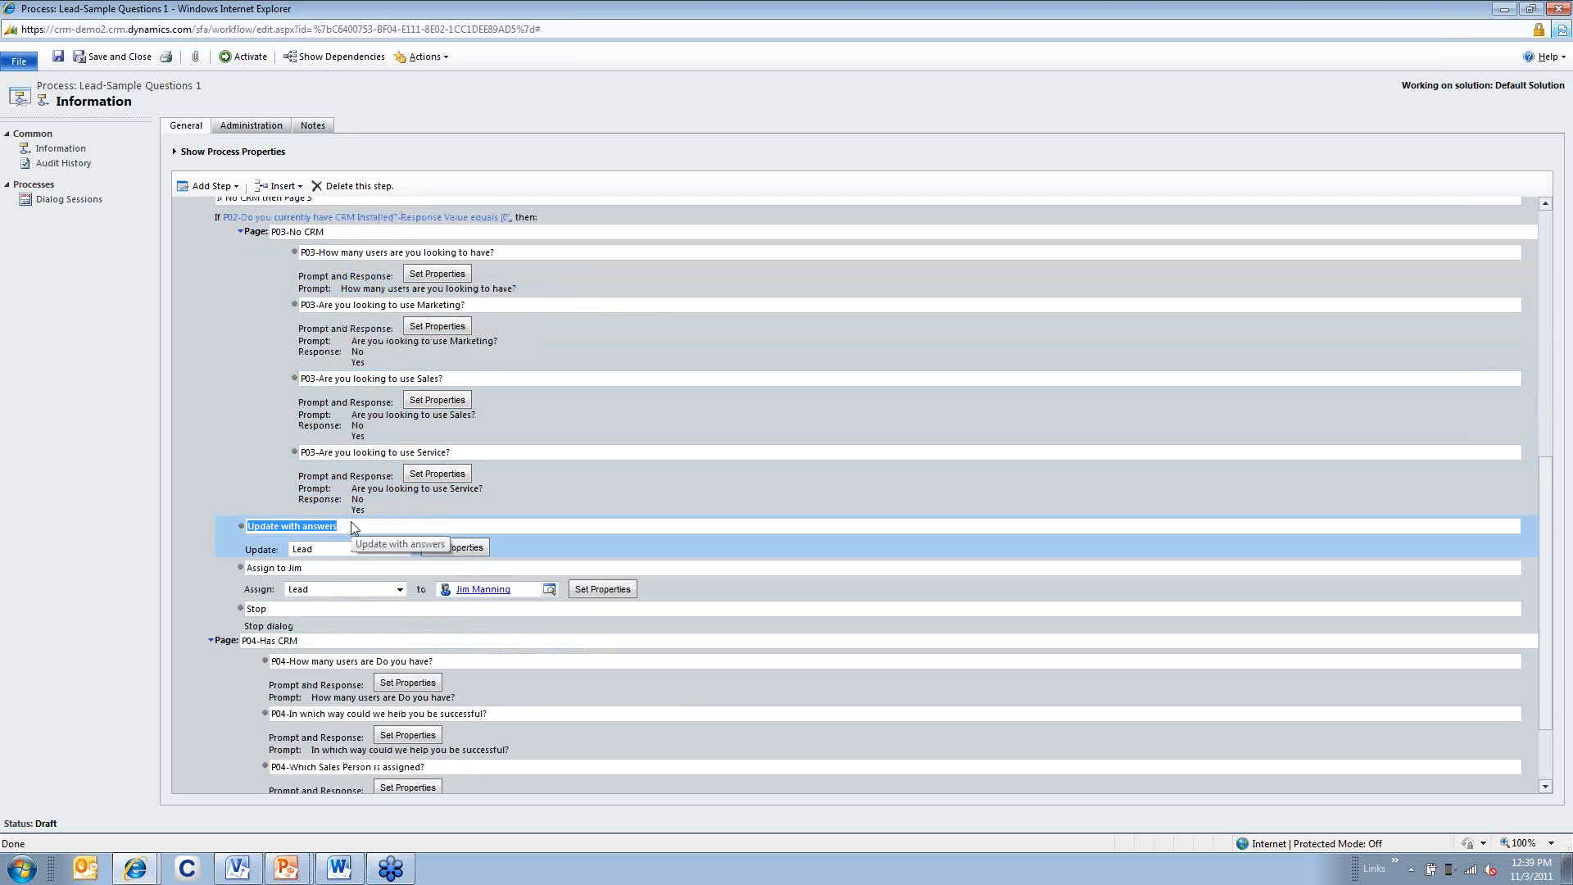
pyautogui.click(458, 551)
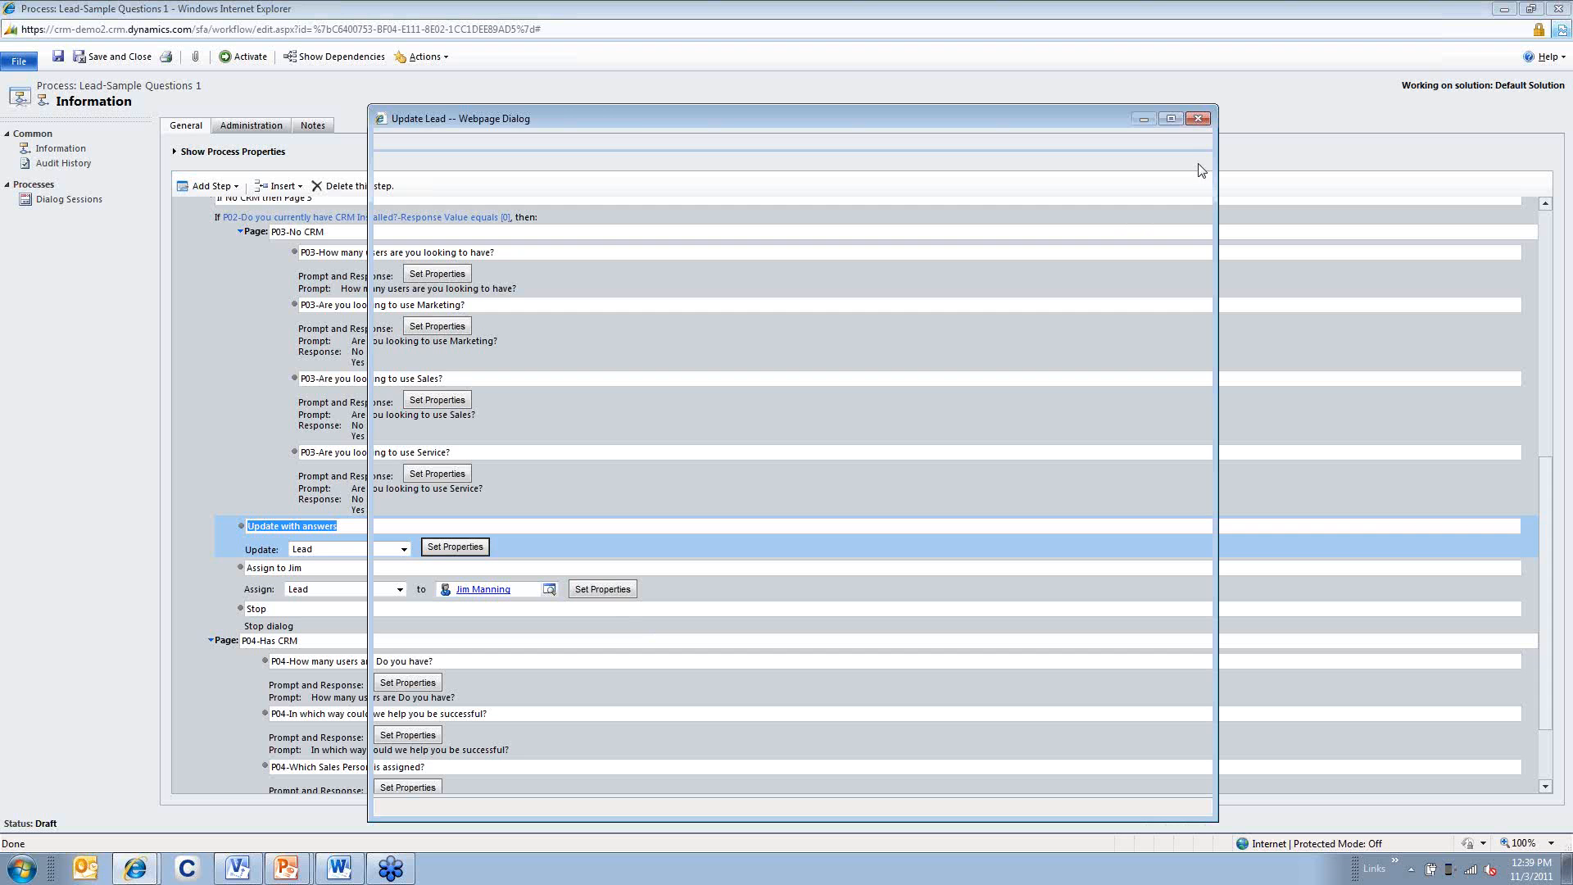
pyautogui.click(1172, 118)
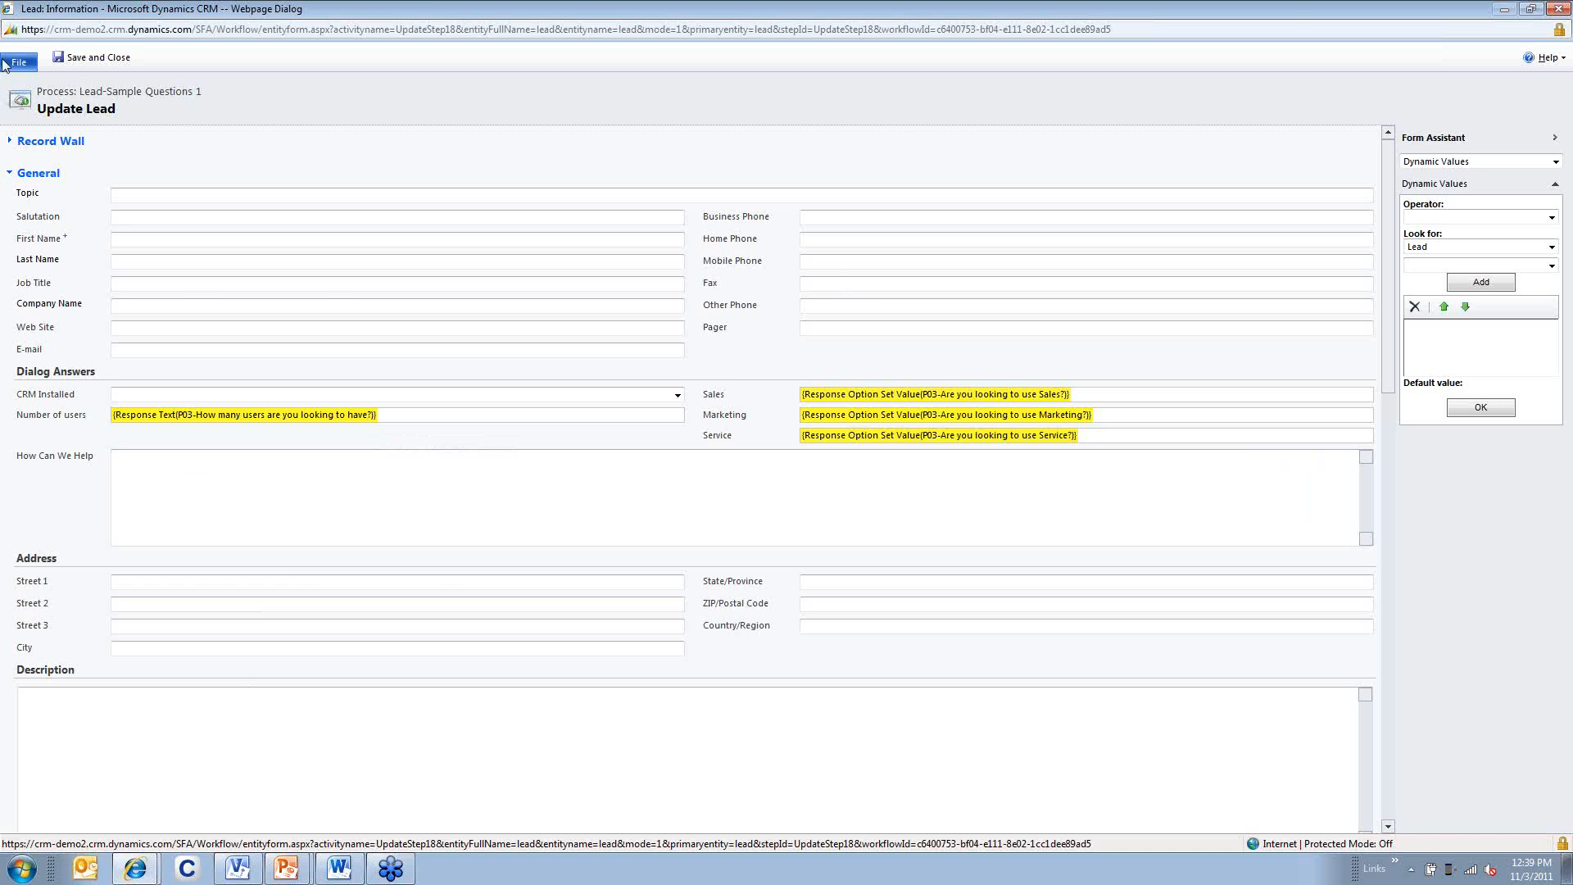
pyautogui.click(91, 57)
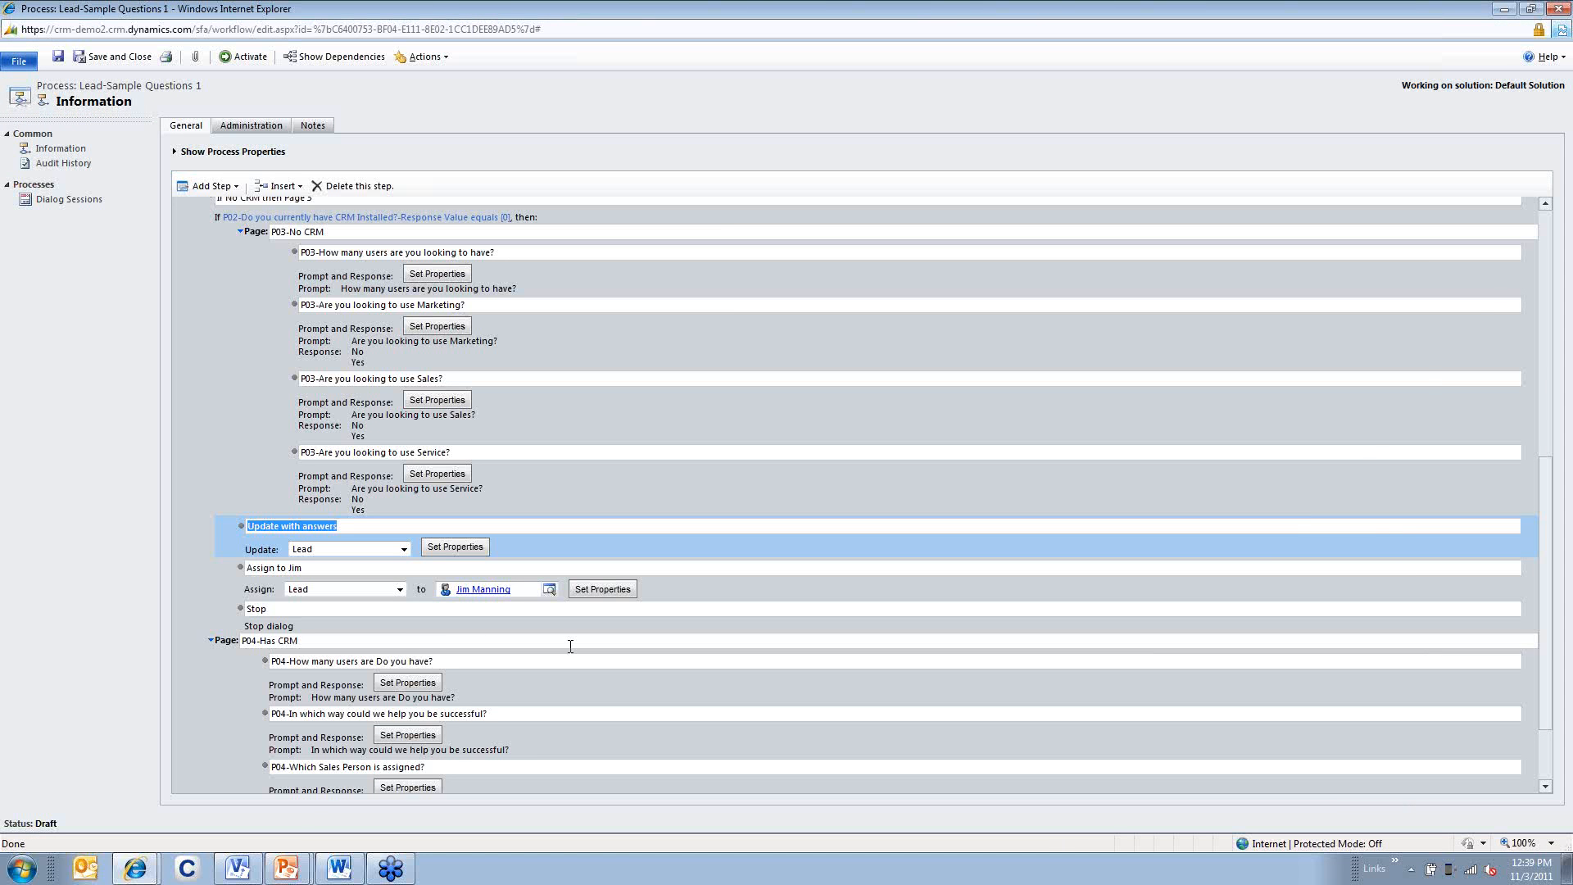
# Trace how the If No CRM then Page 3 branch assigns the lead and stops, versus when the dialog continues to P04-Has CRM
pyautogui.click(313, 570)
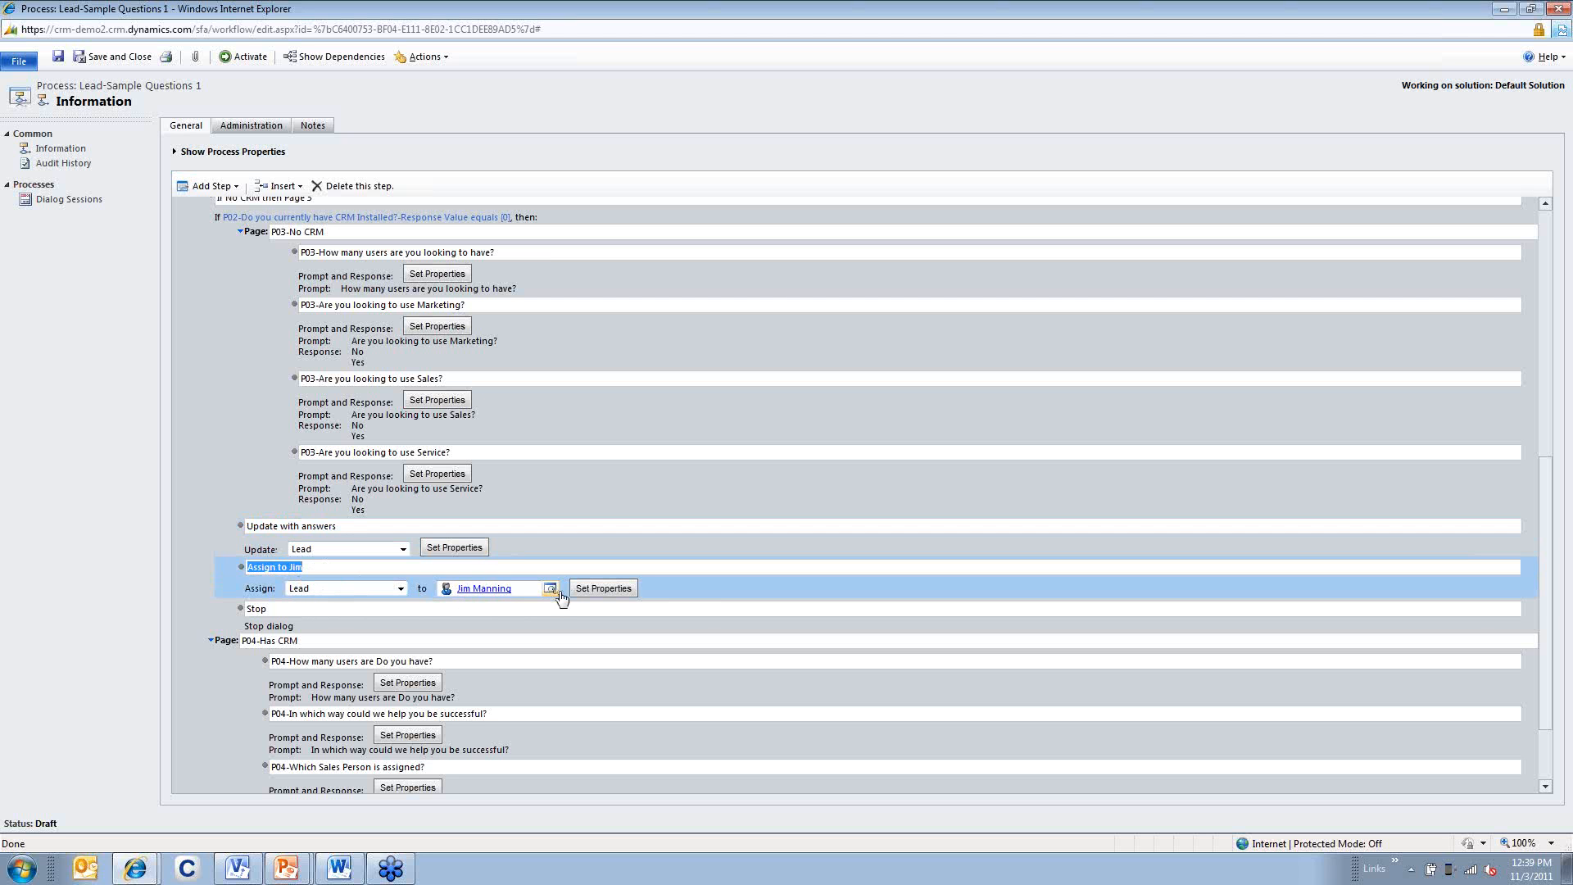
pyautogui.click(324, 617)
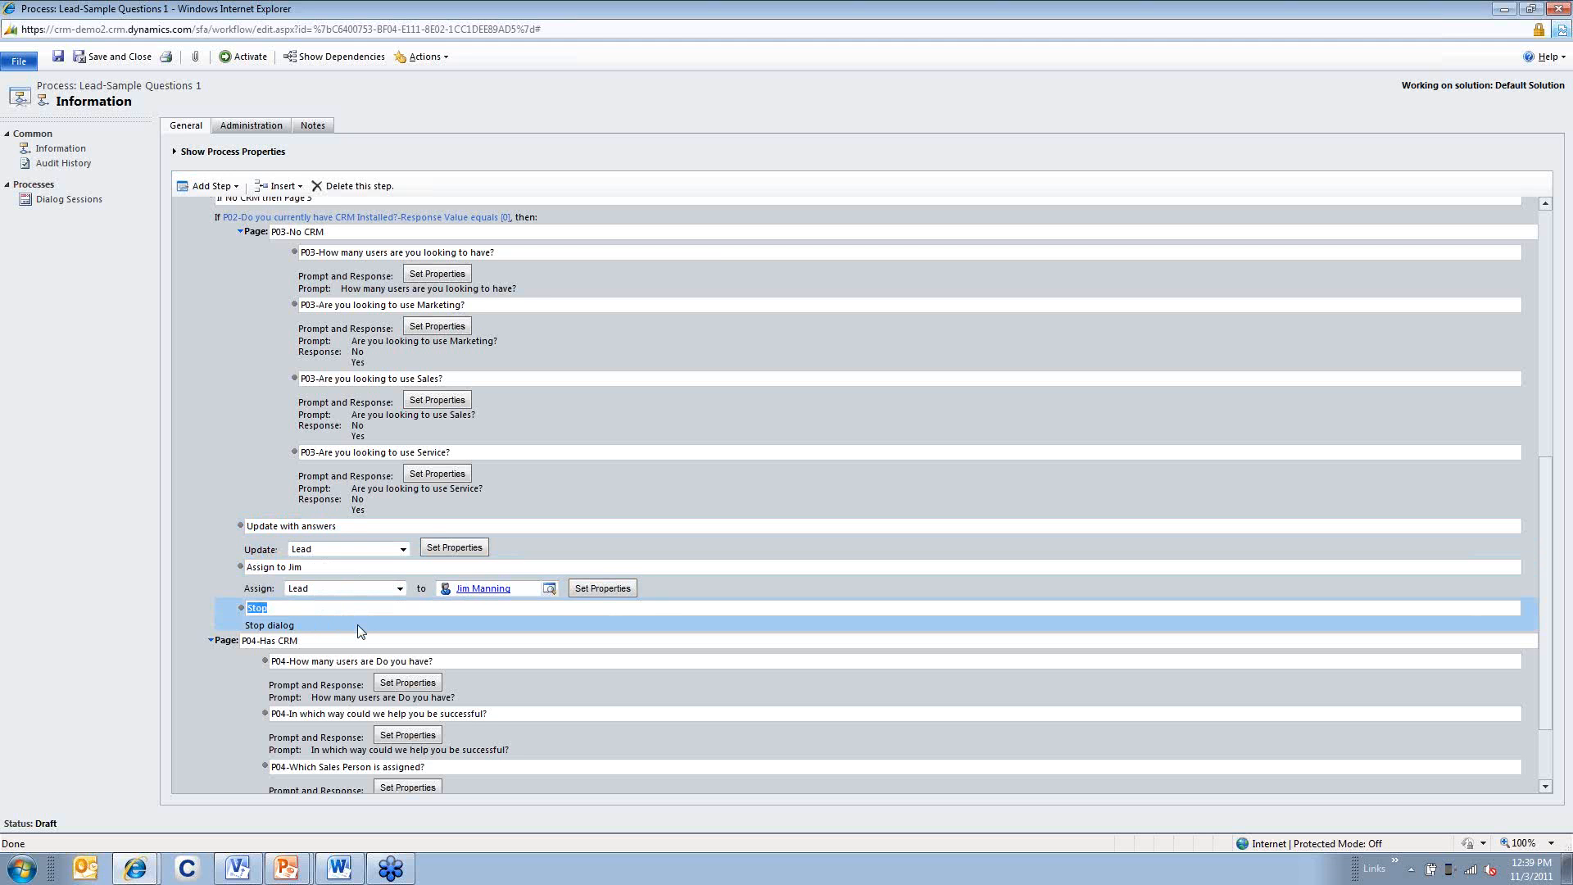
pyautogui.scroll(-3, 283, 555)
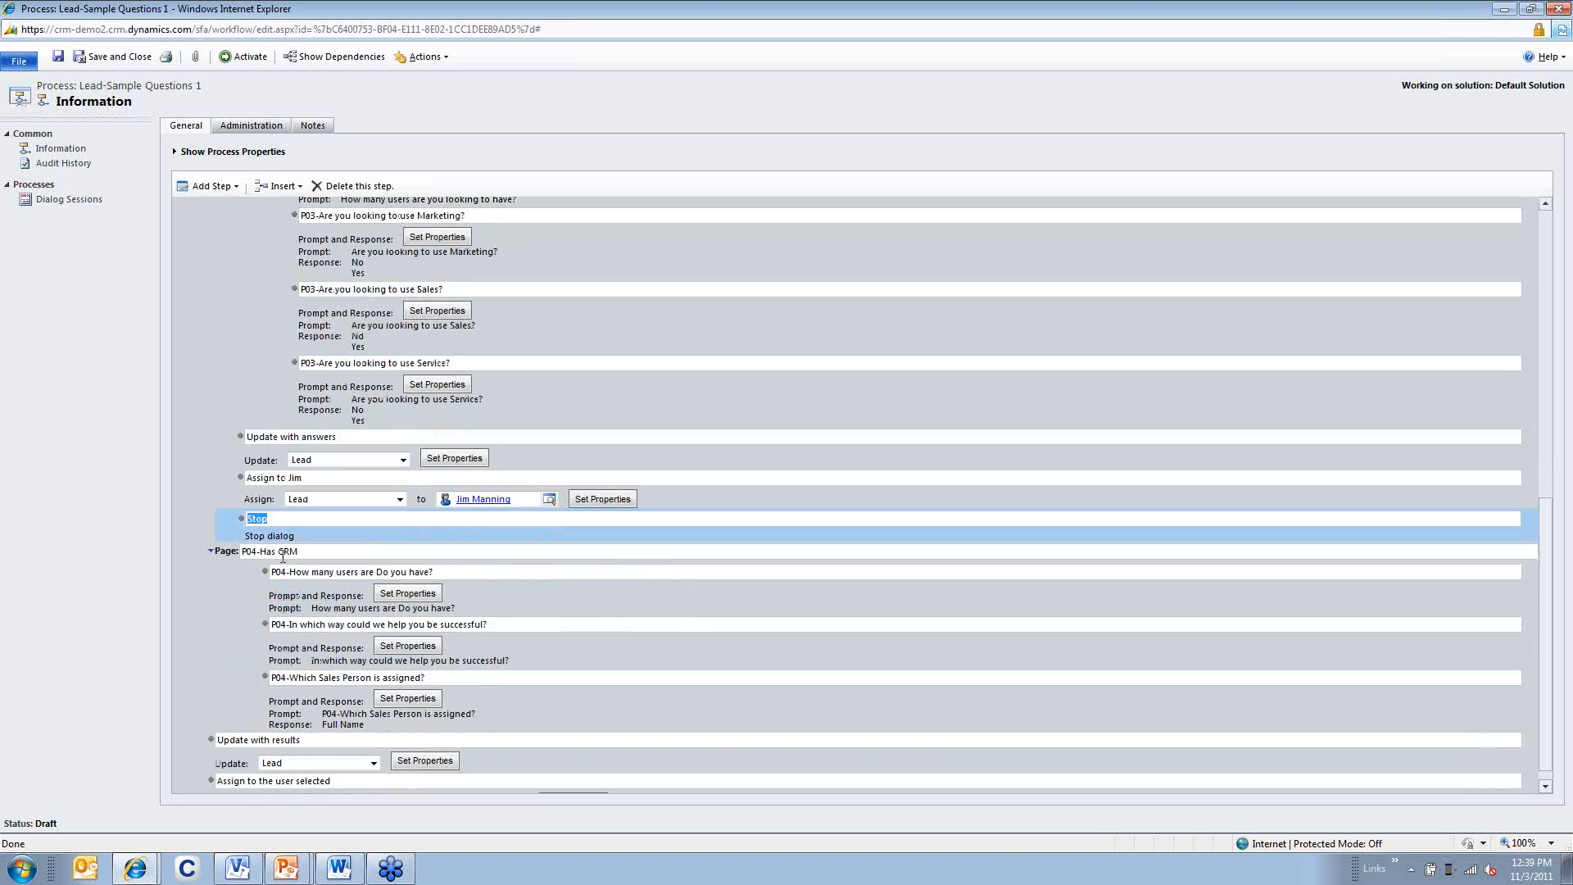
pyautogui.click(282, 553)
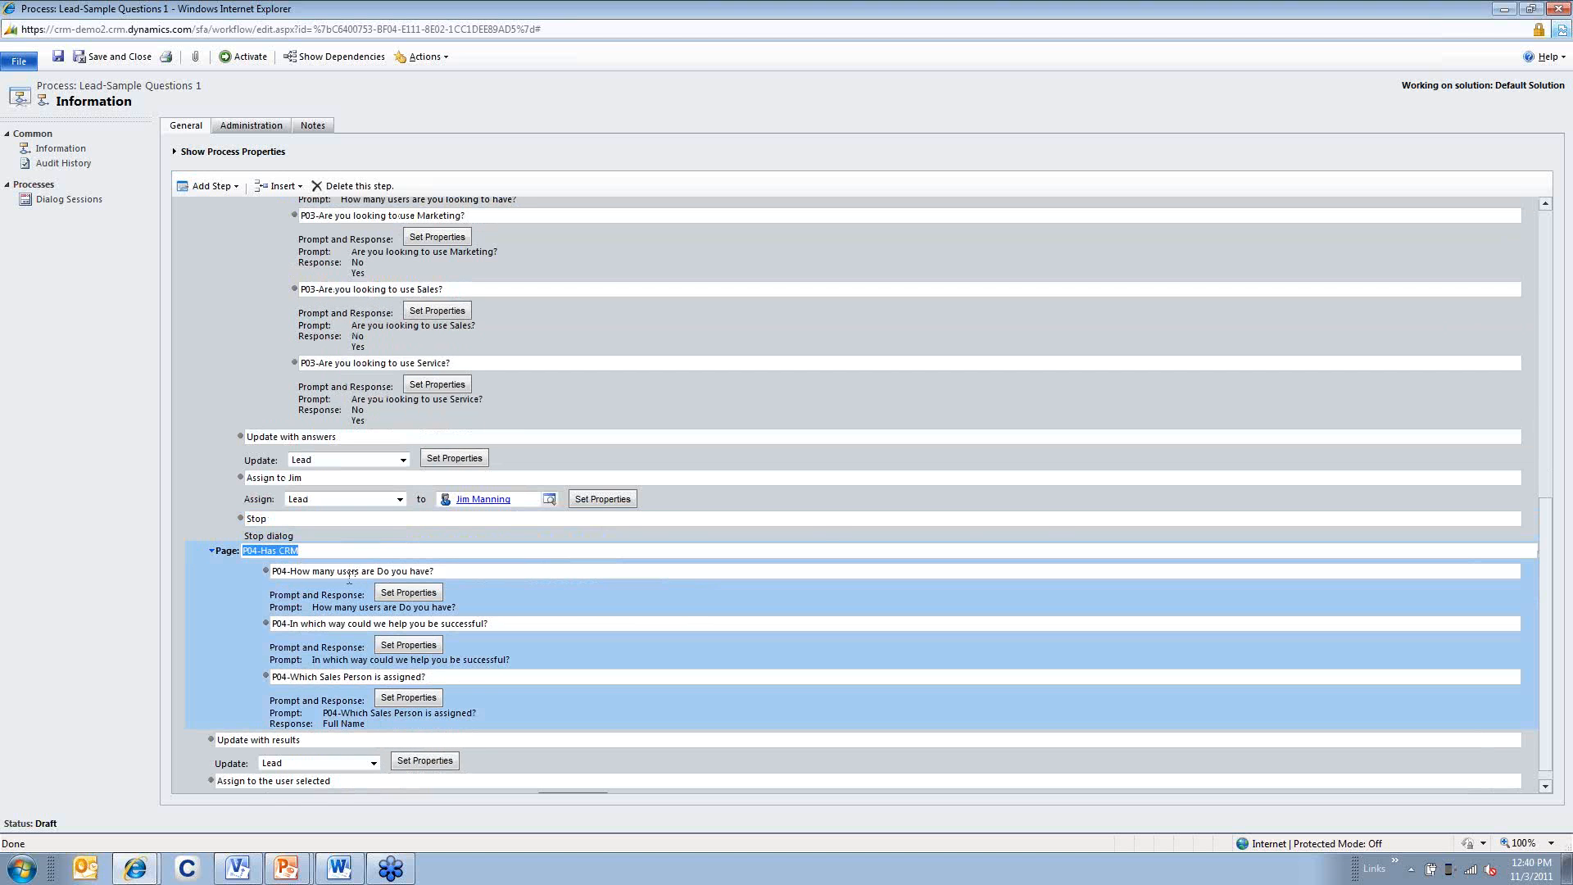
pyautogui.scroll(9, 349, 578)
pyautogui.click(262, 377)
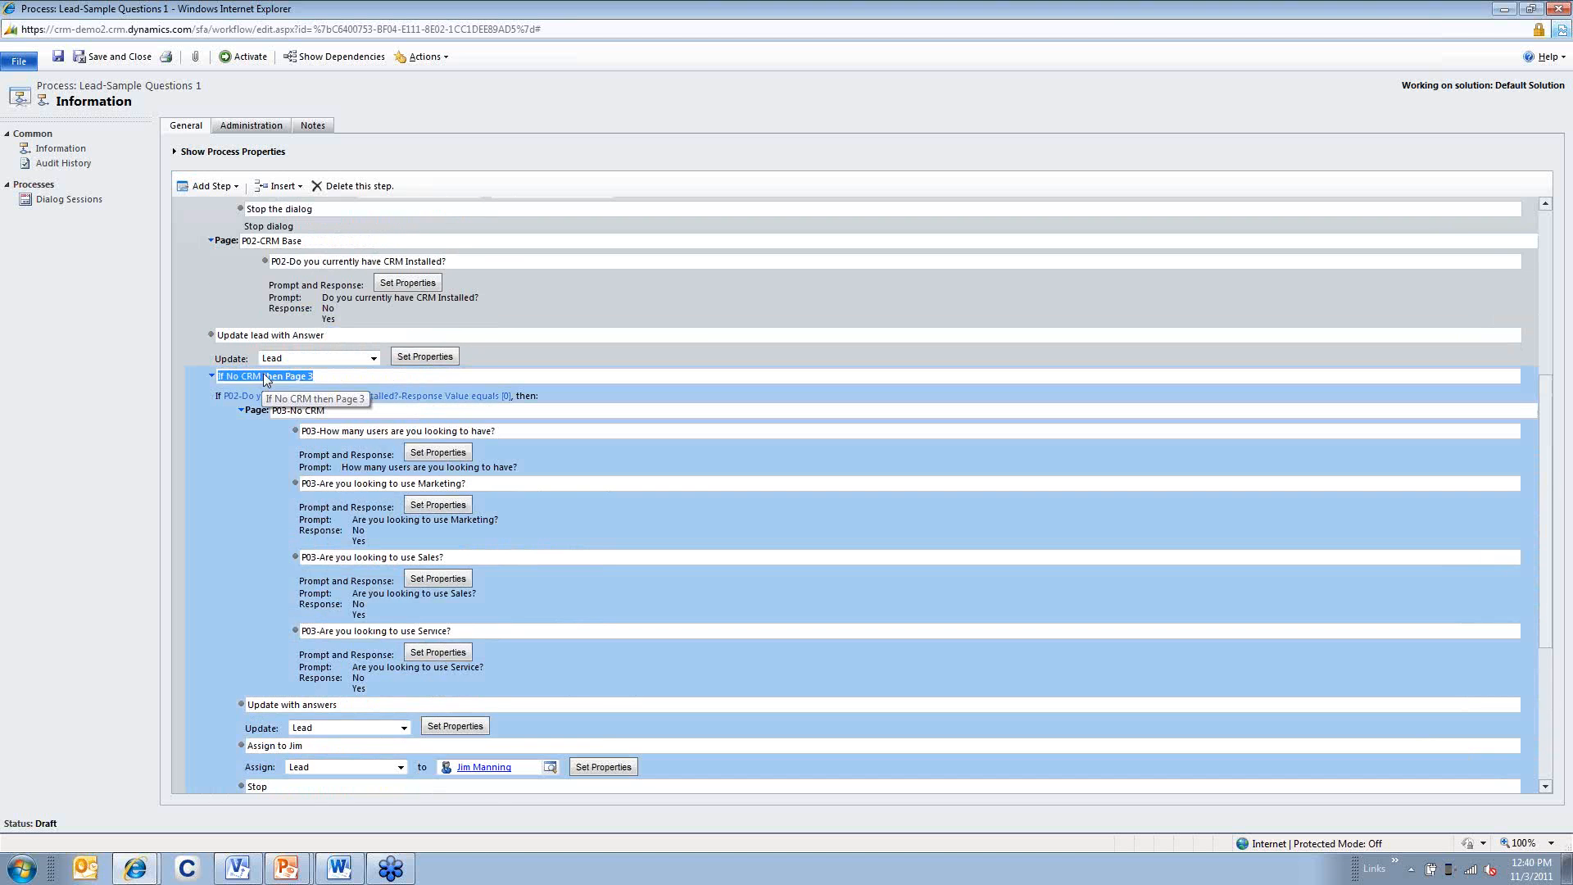
pyautogui.scroll(-6, 379, 601)
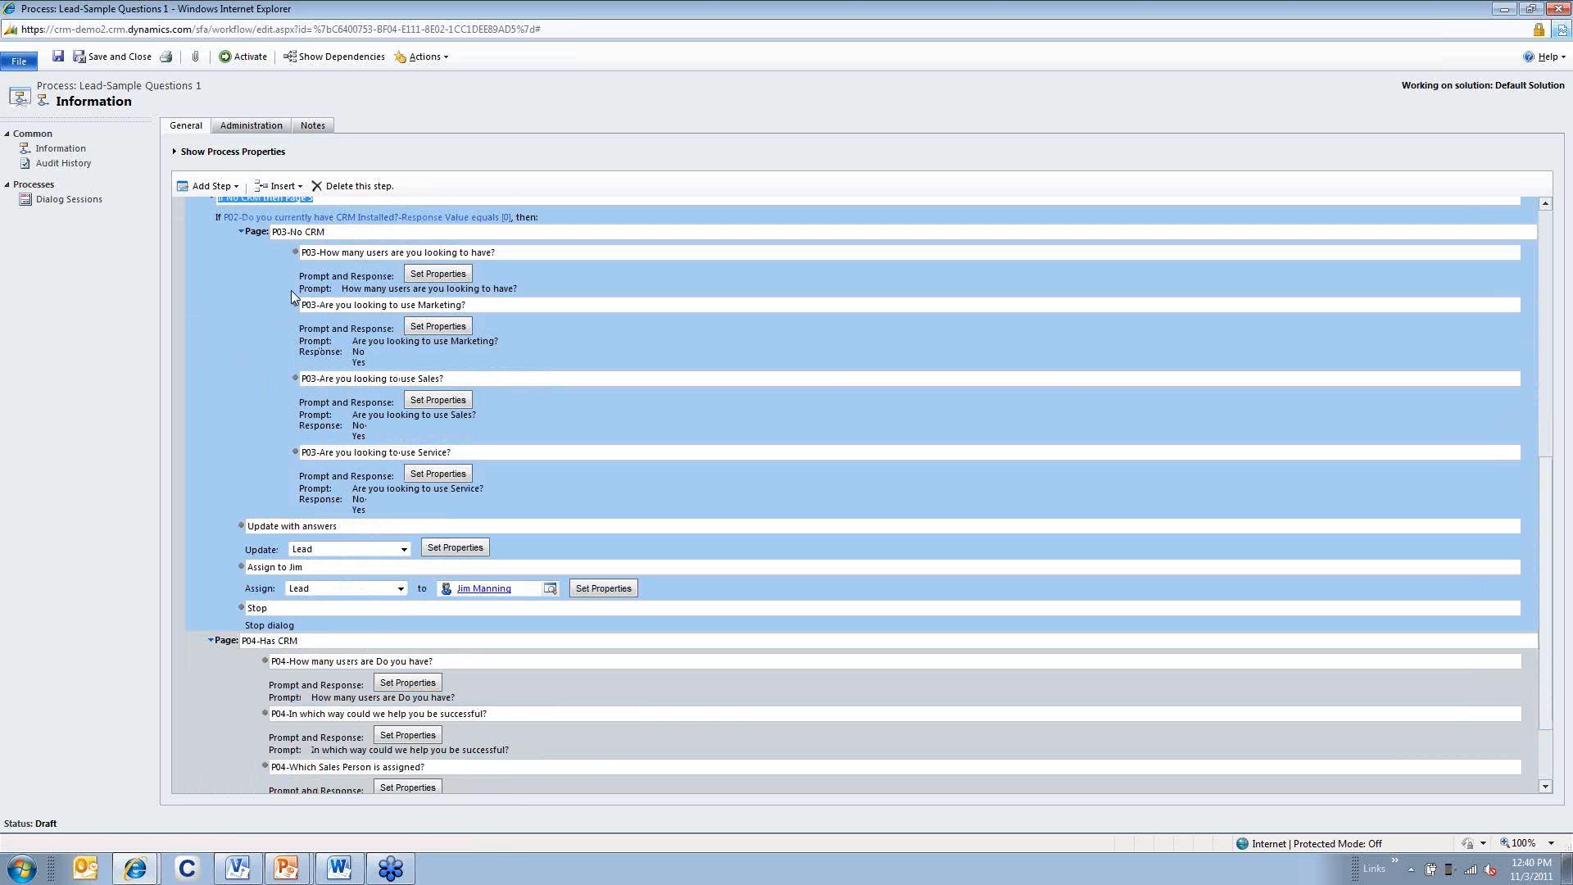
pyautogui.click(272, 231)
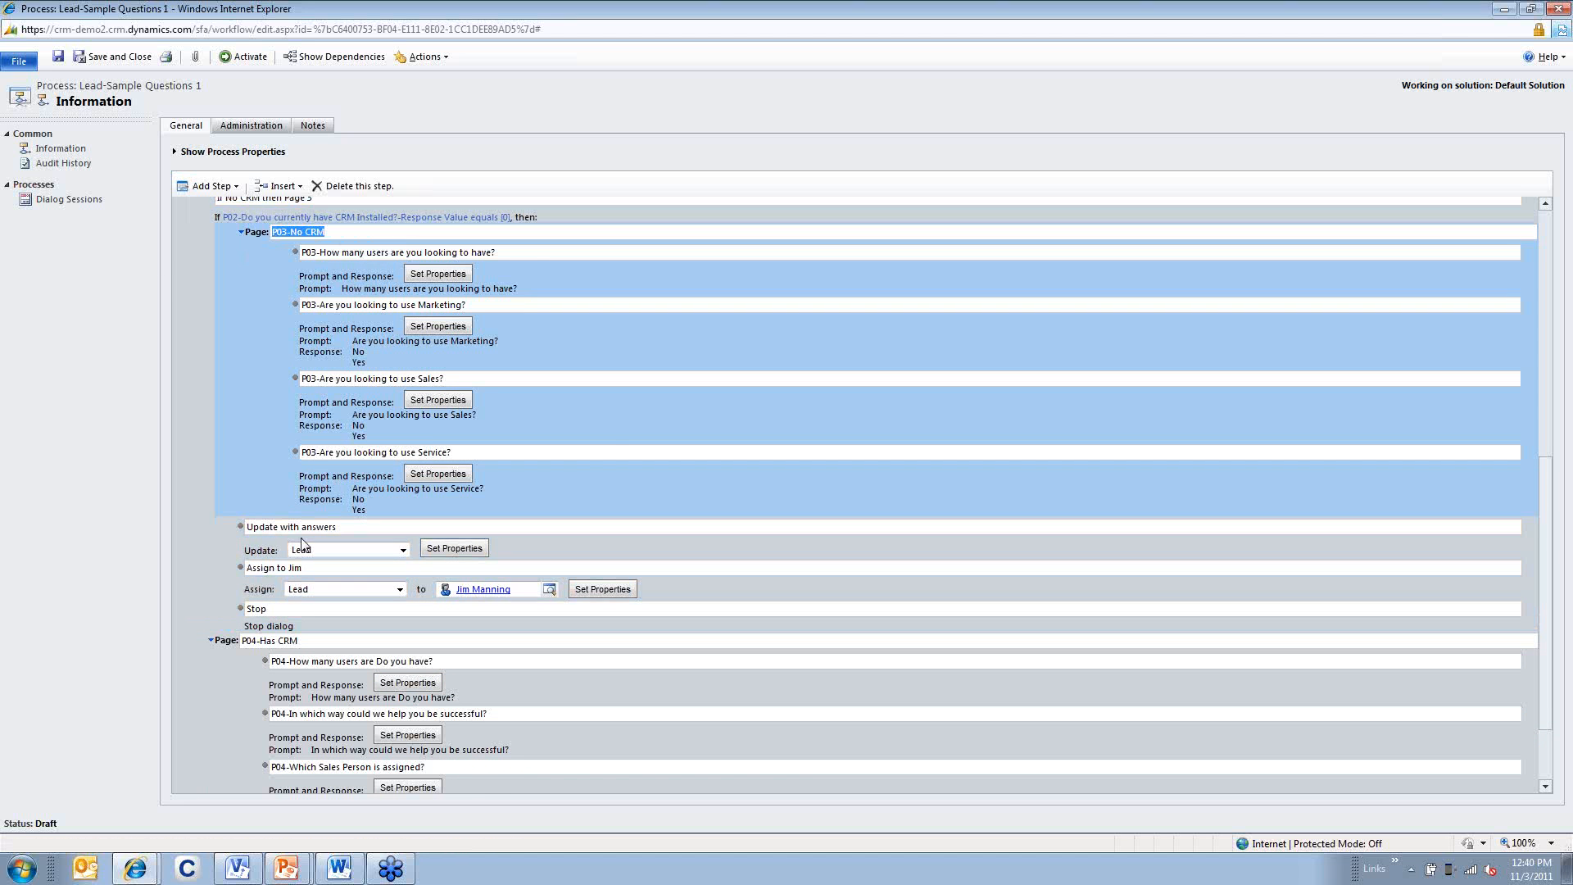
pyautogui.click(295, 610)
pyautogui.click(315, 640)
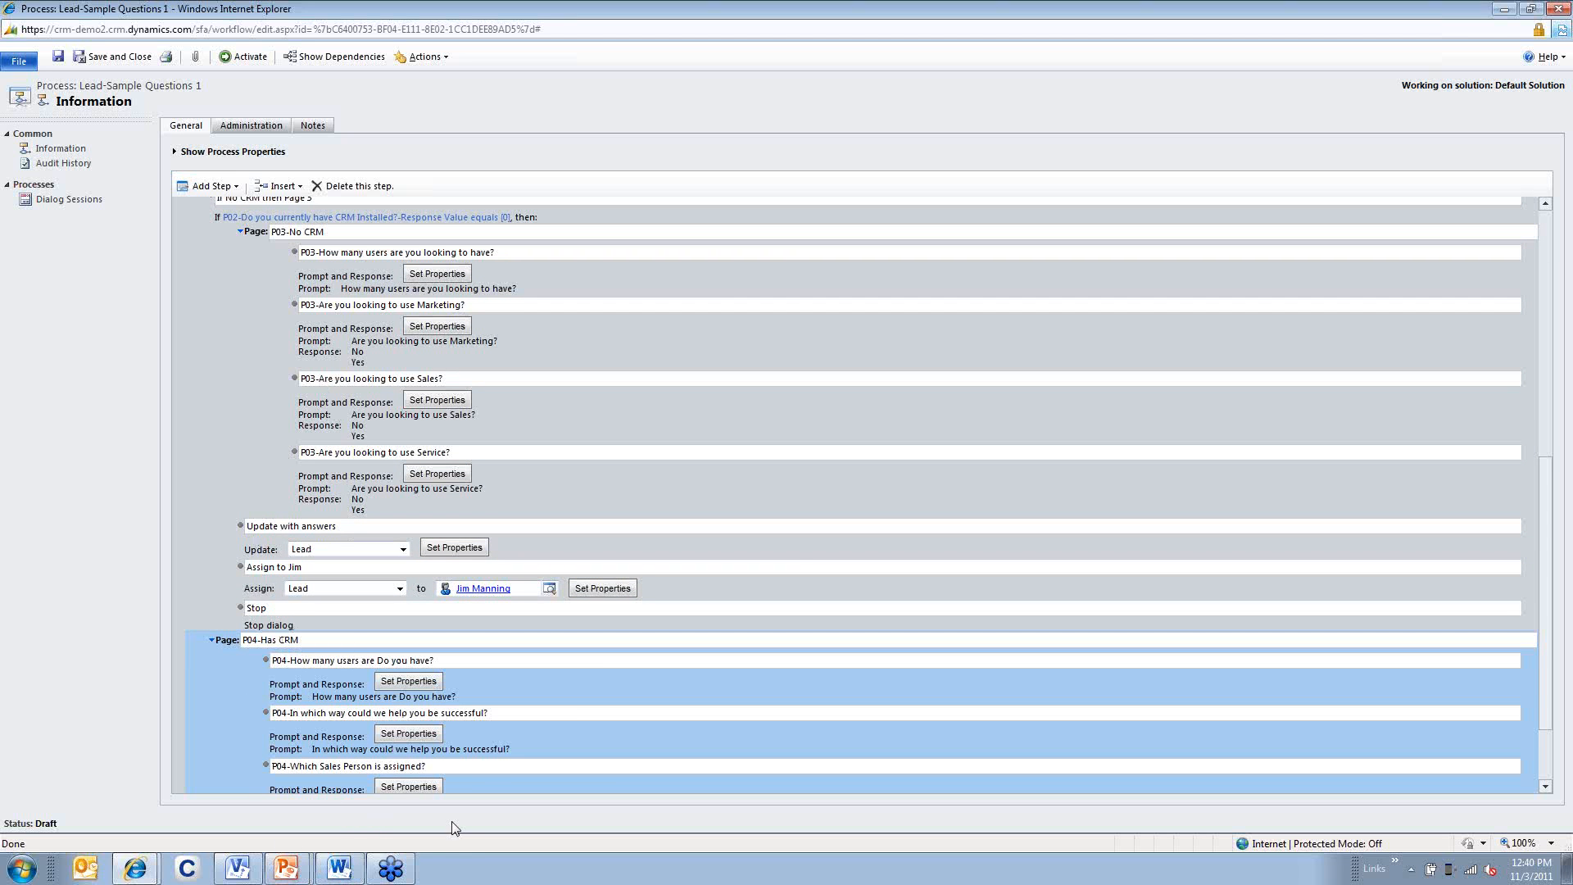
# Examine the P04-Has CRM questions, including the response settings of the how-can-we-help question and the Which Sales Person is assigned question
pyautogui.scroll(-2, 426, 786)
pyautogui.click(299, 541)
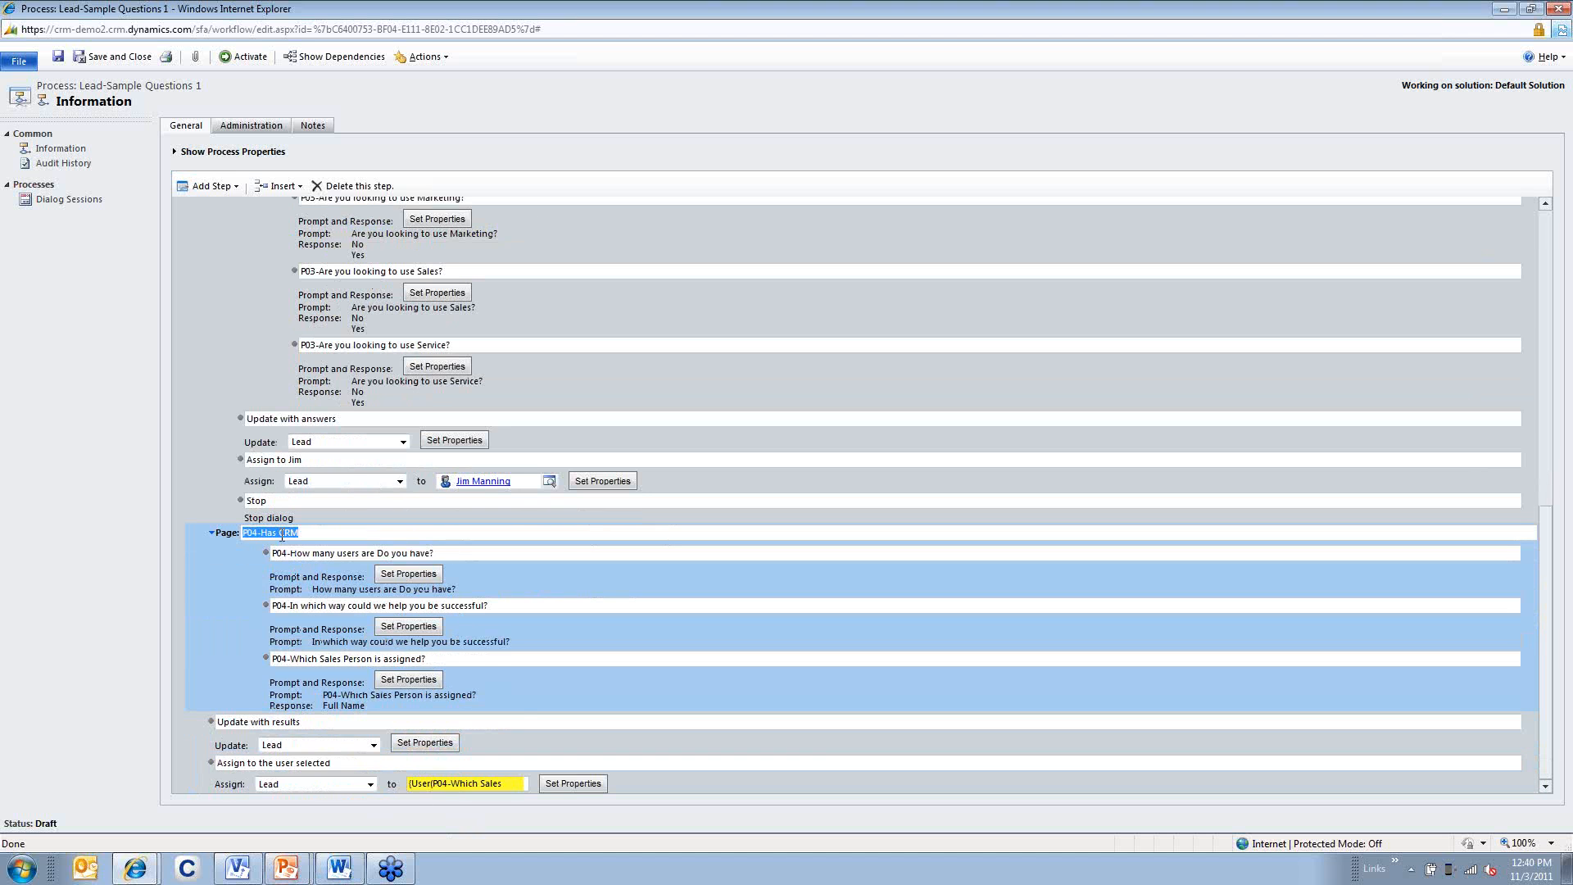
pyautogui.click(381, 553)
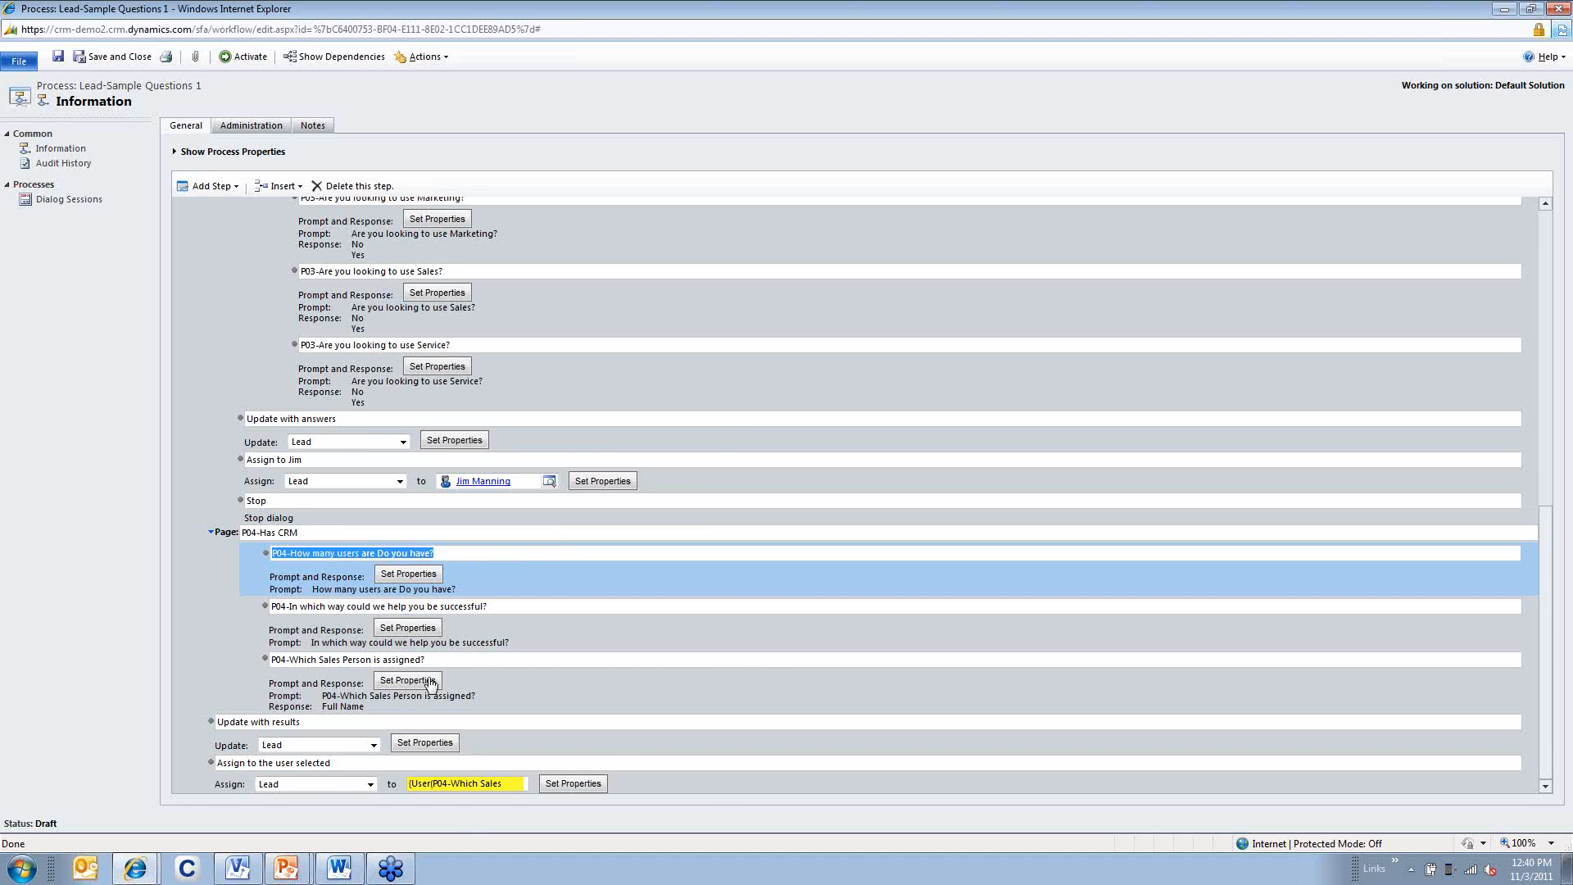
pyautogui.click(285, 604)
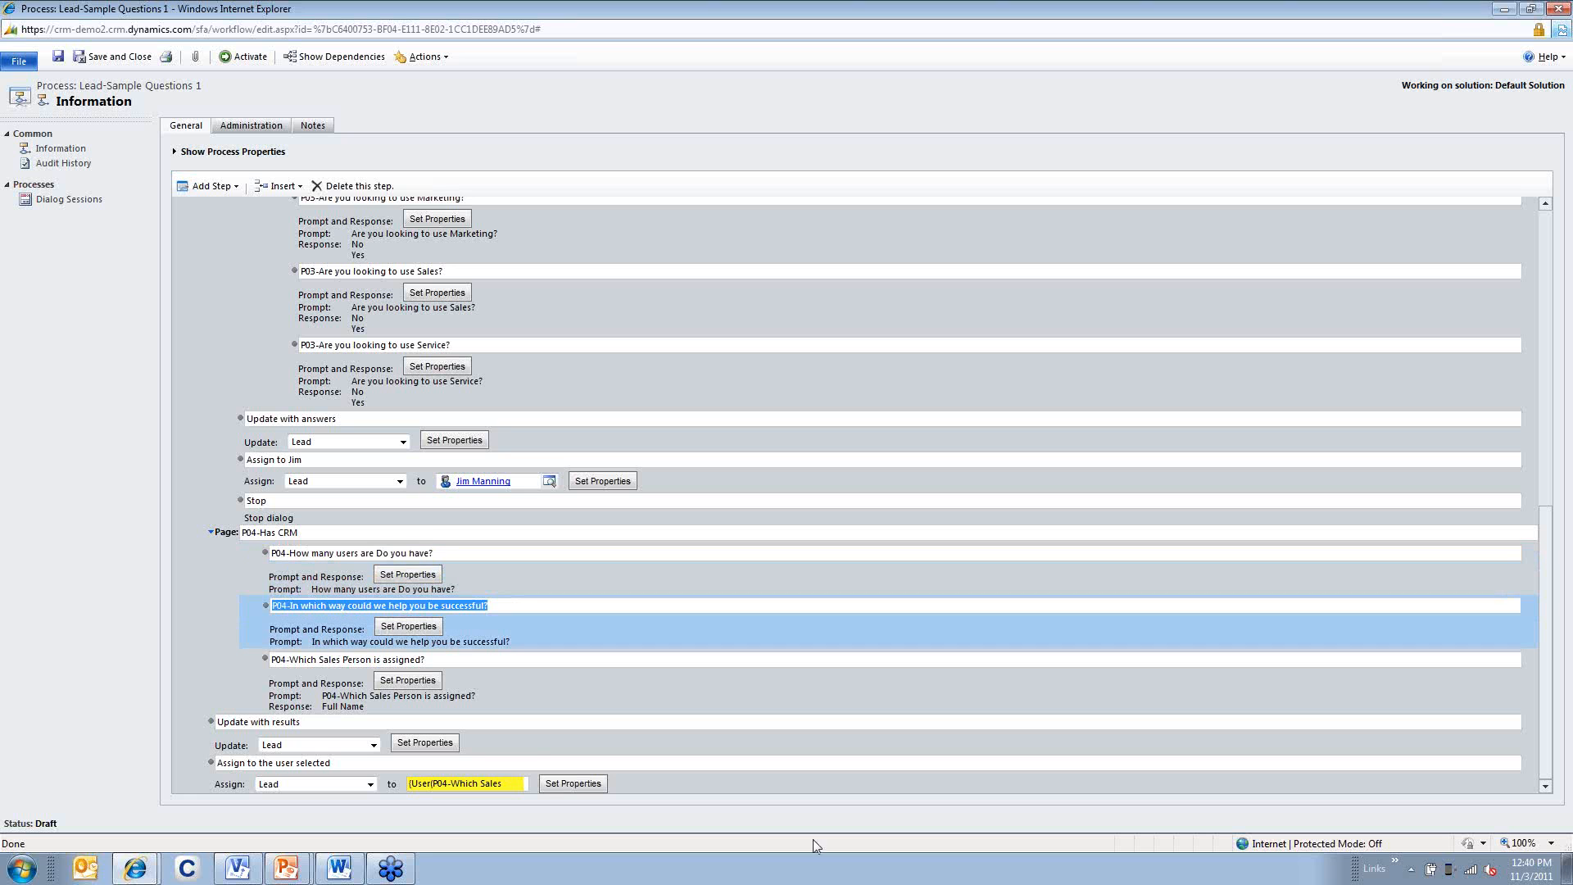
pyautogui.click(414, 627)
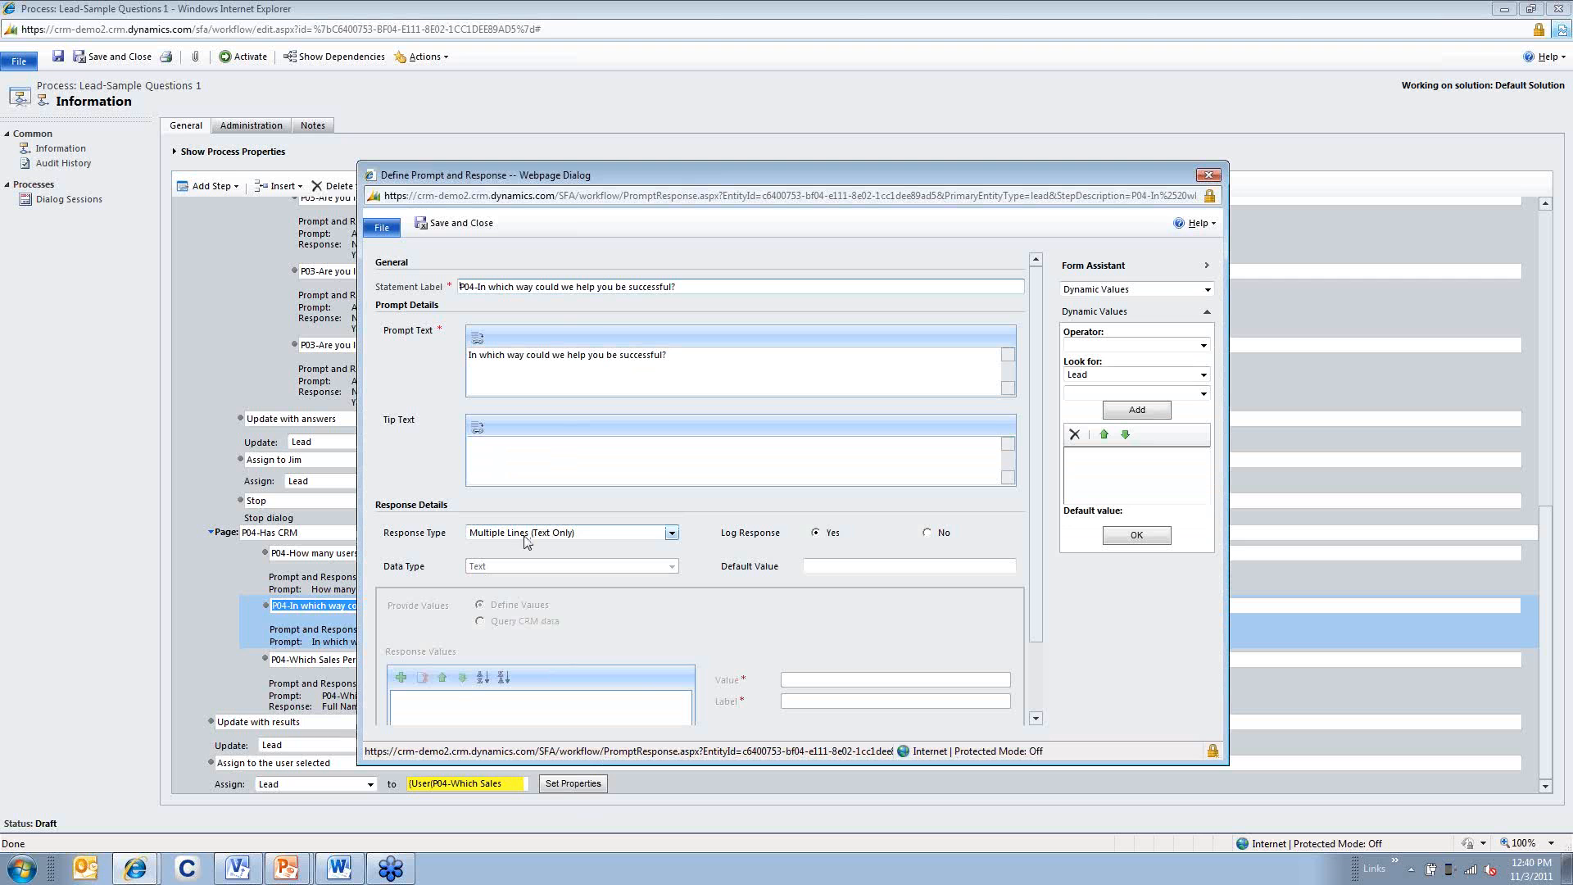
pyautogui.click(1210, 177)
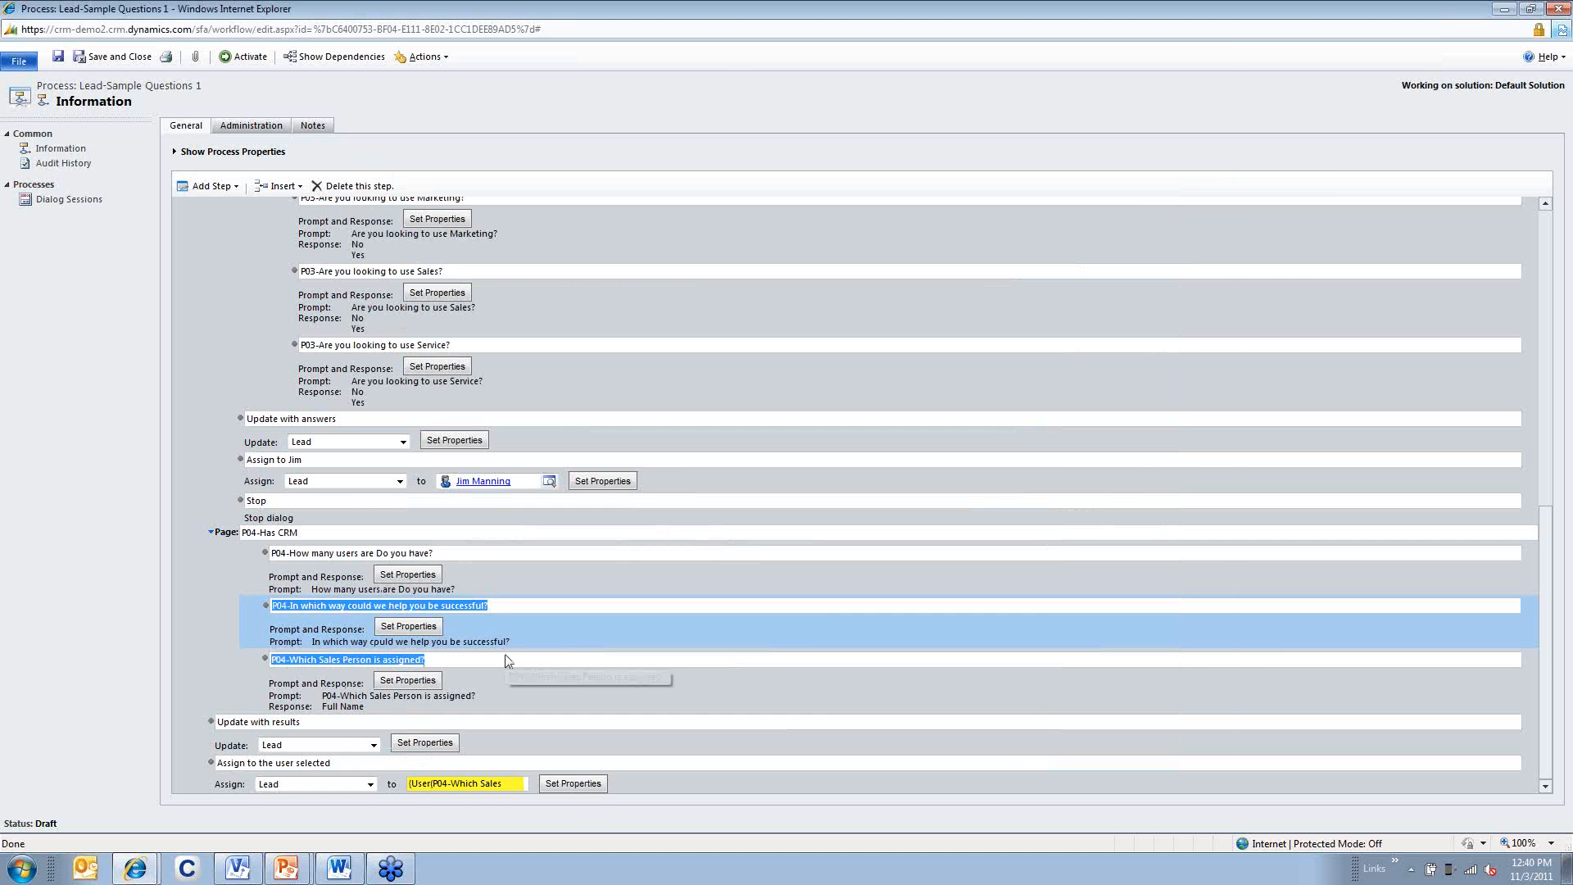
pyautogui.click(506, 660)
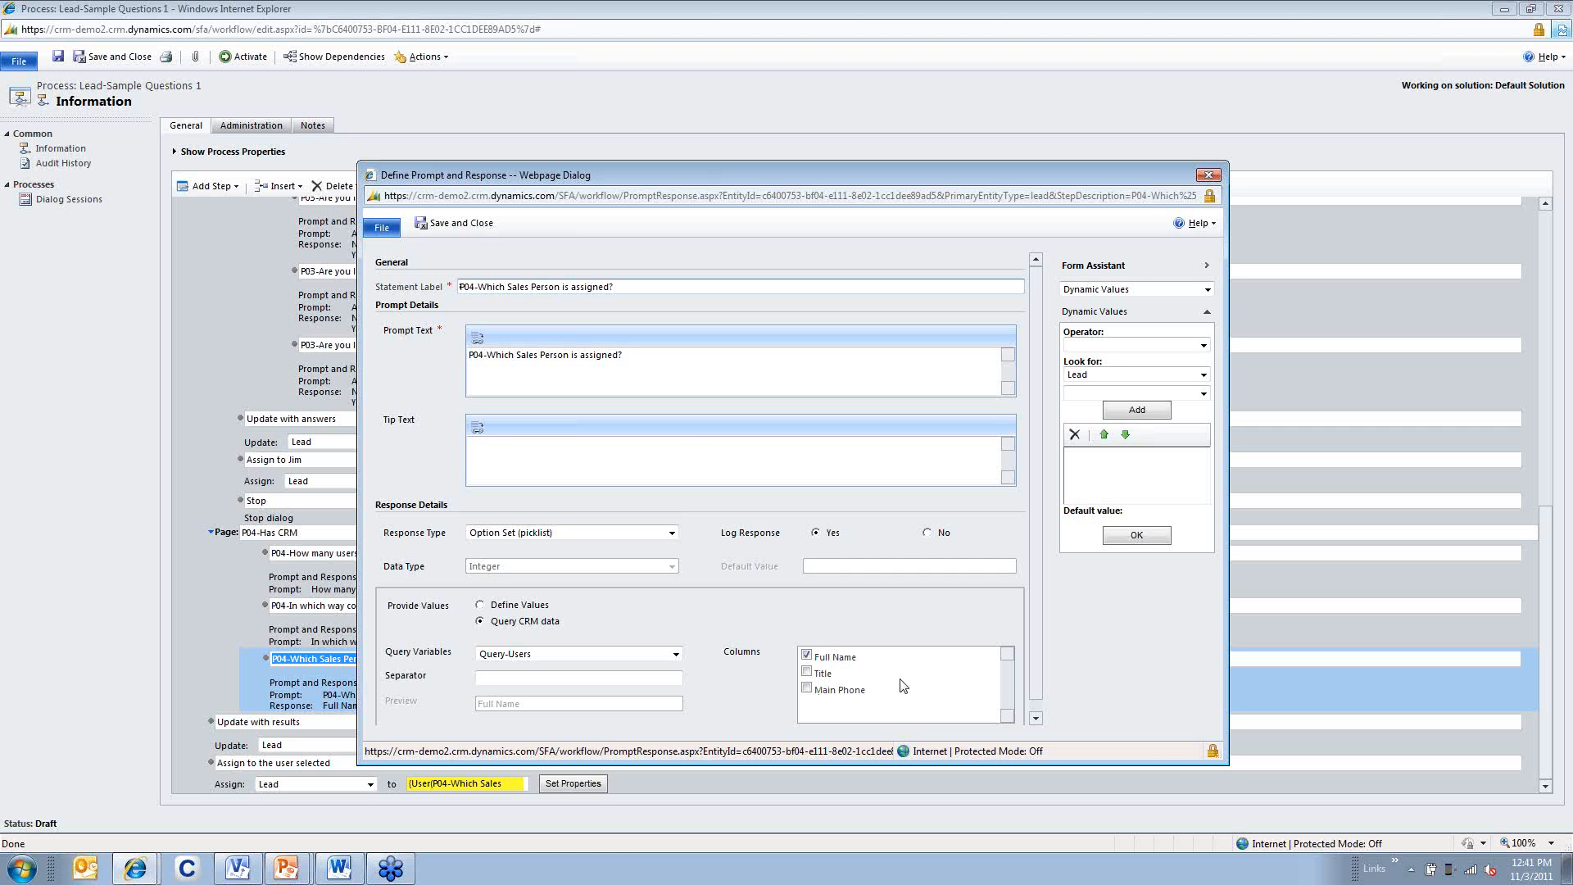
pyautogui.click(459, 222)
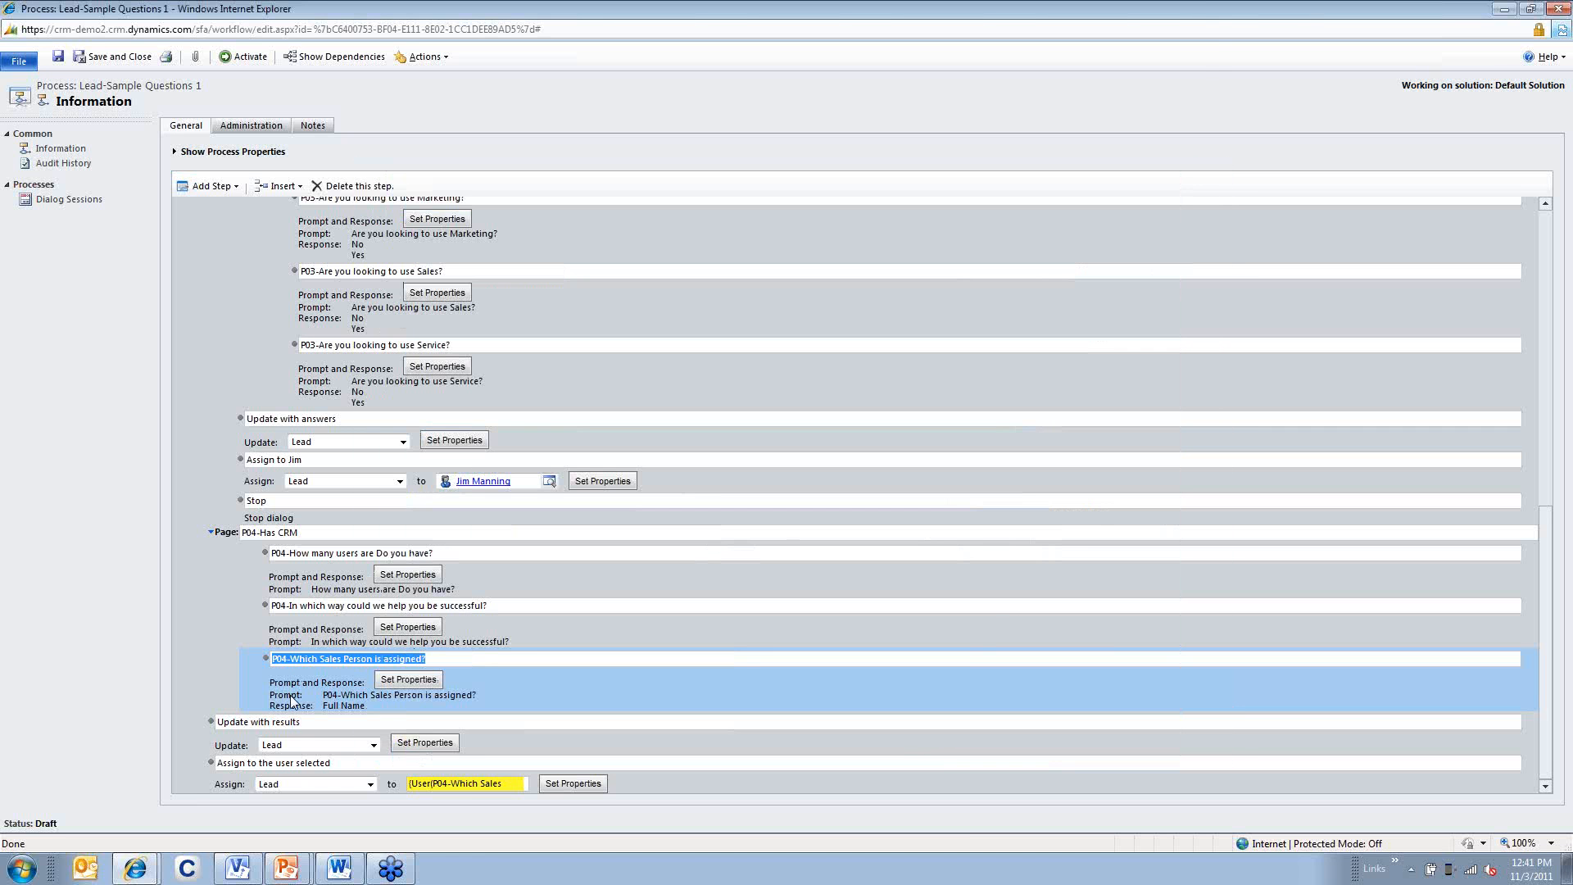
# Review the Update with results step, and inspect the new owner value in the Assign to the user selected step's parameters
pyautogui.click(292, 721)
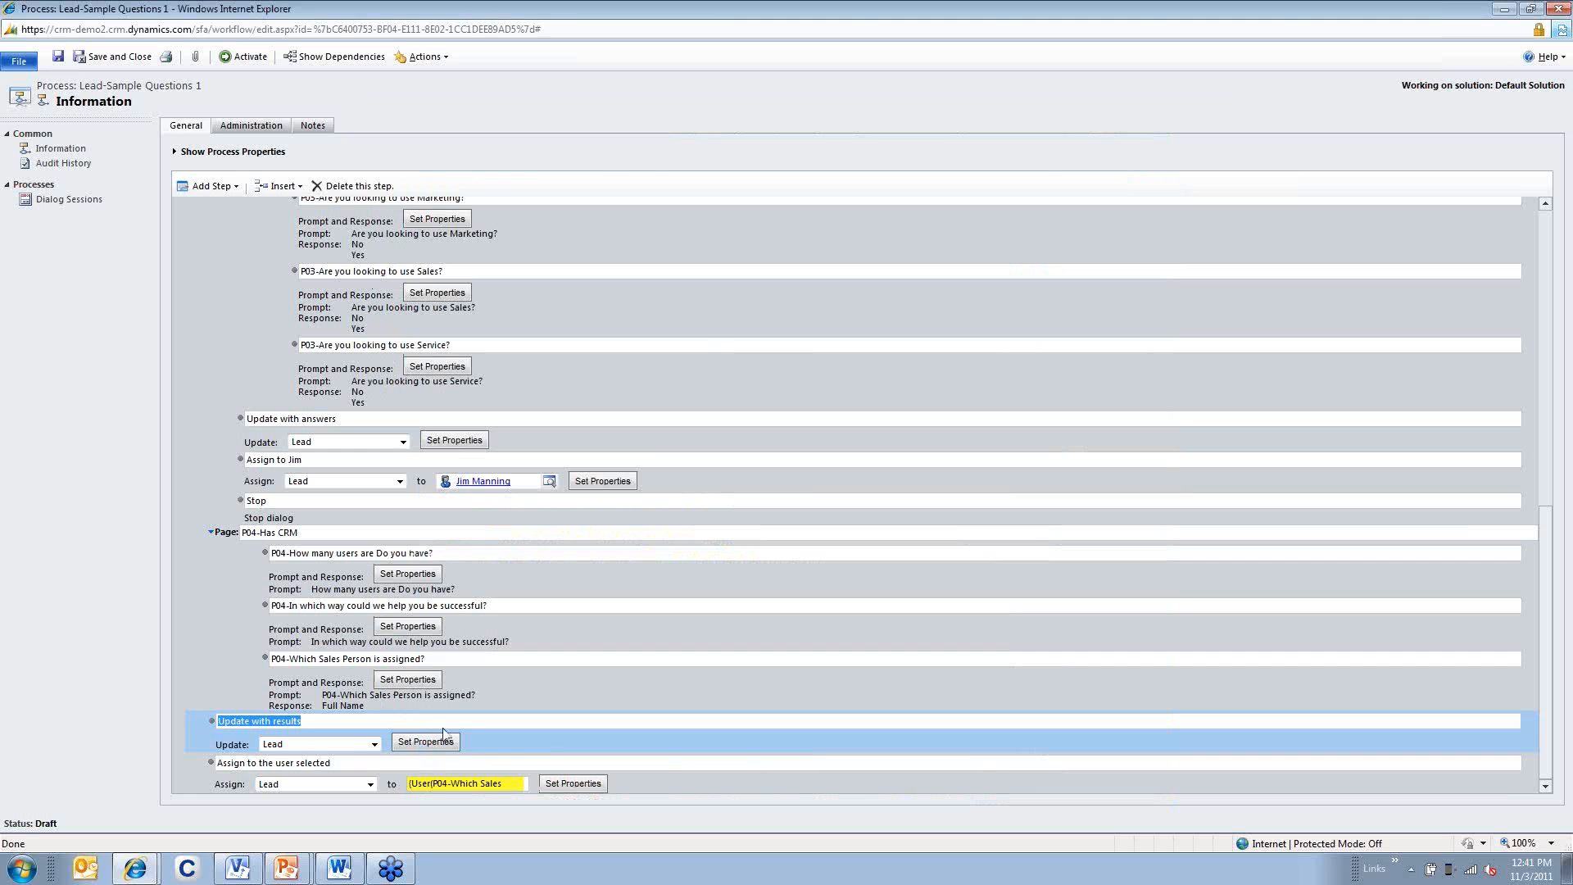
pyautogui.click(279, 763)
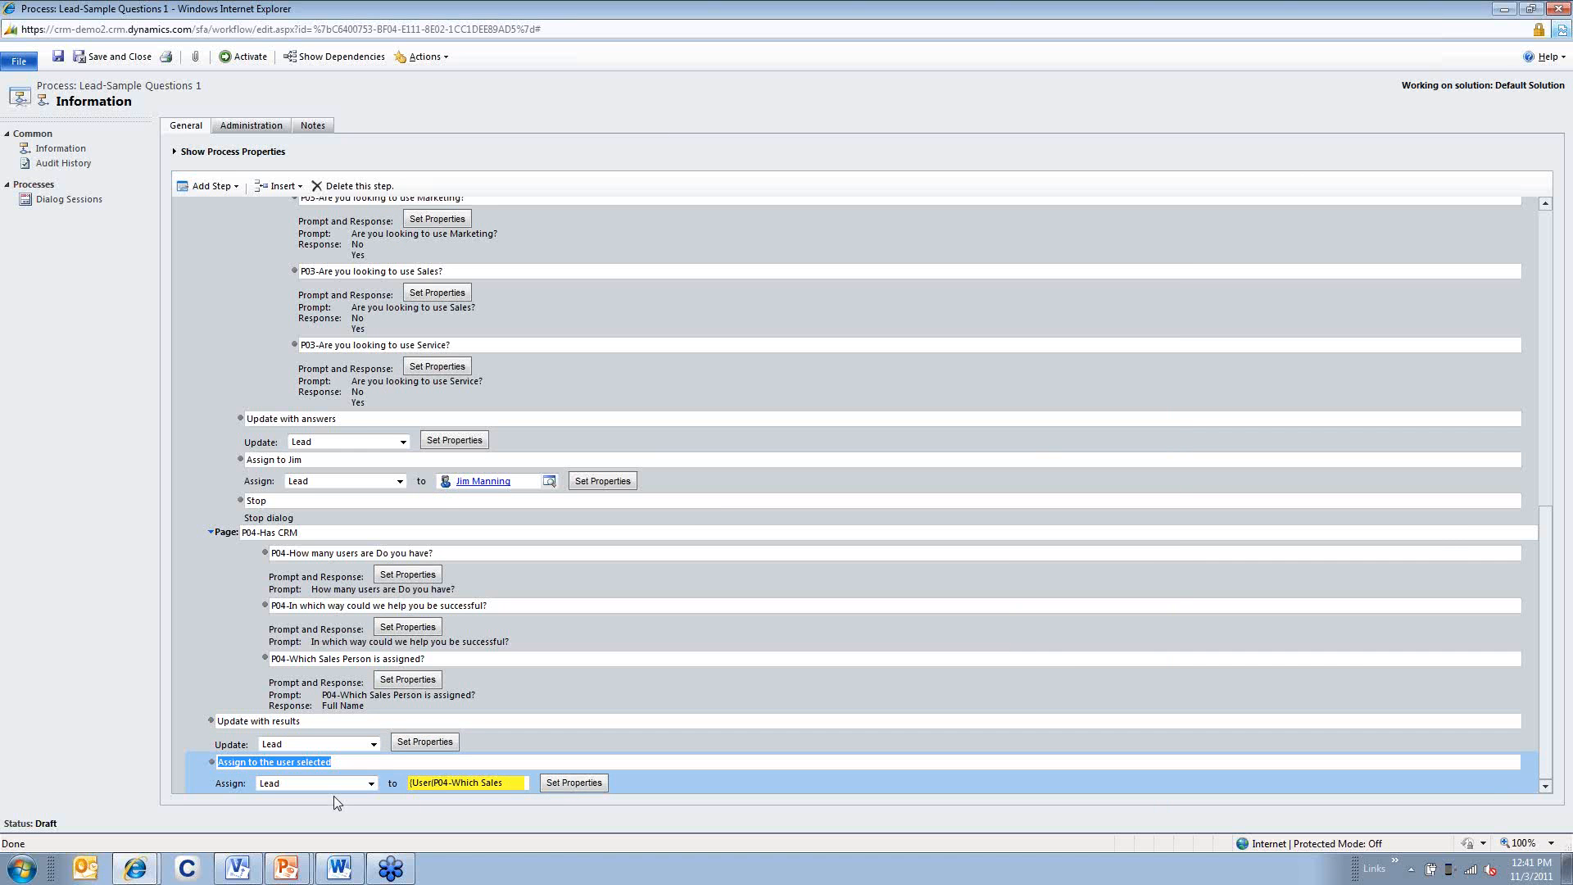
pyautogui.click(570, 785)
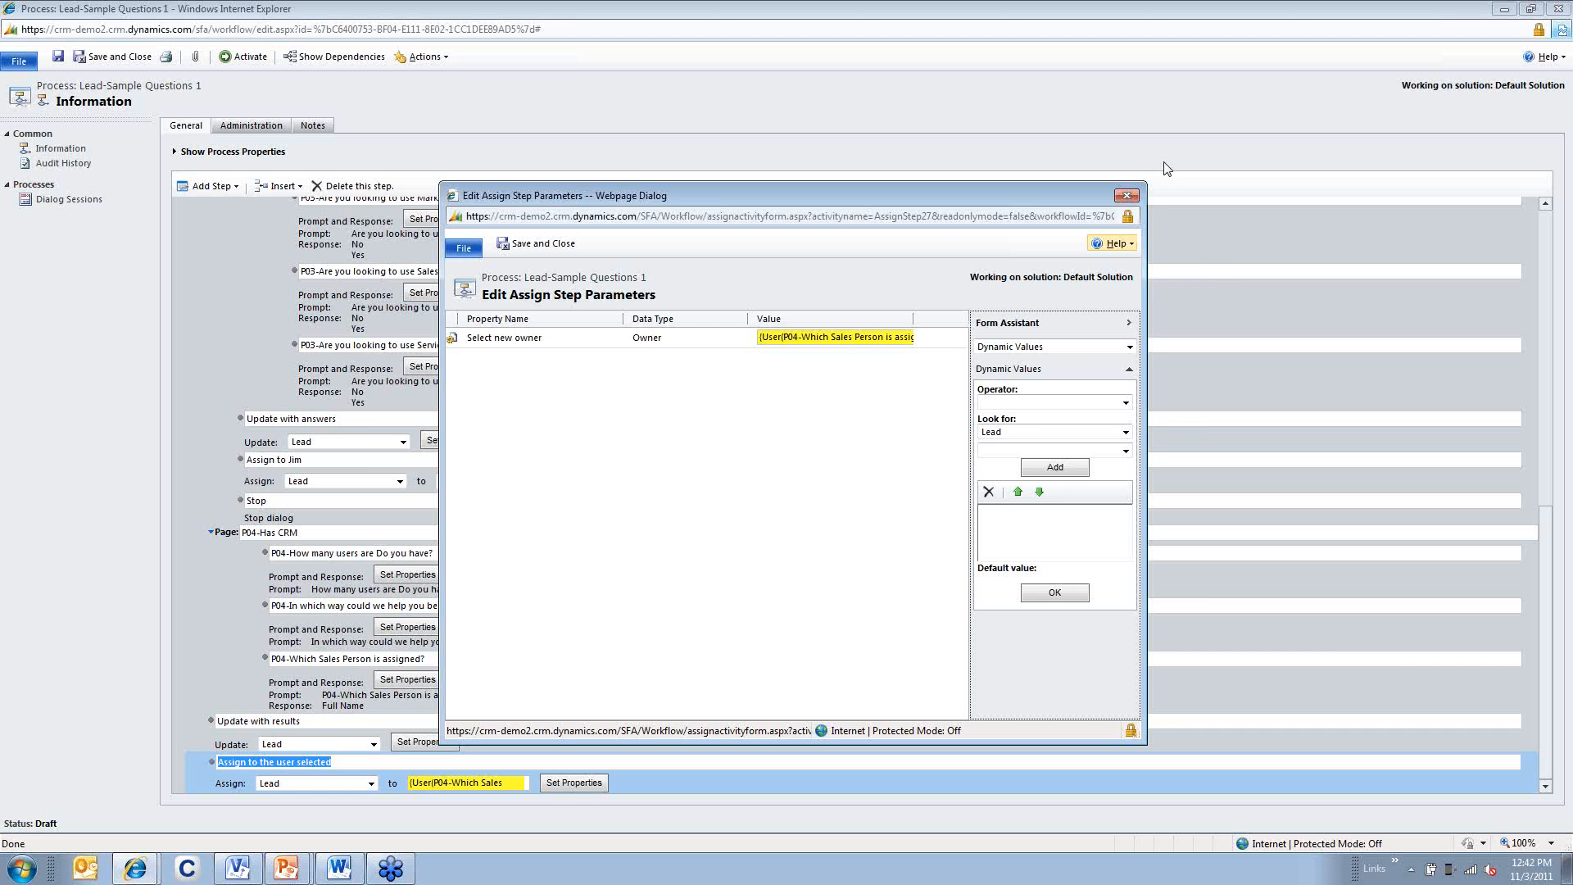
pyautogui.click(1125, 195)
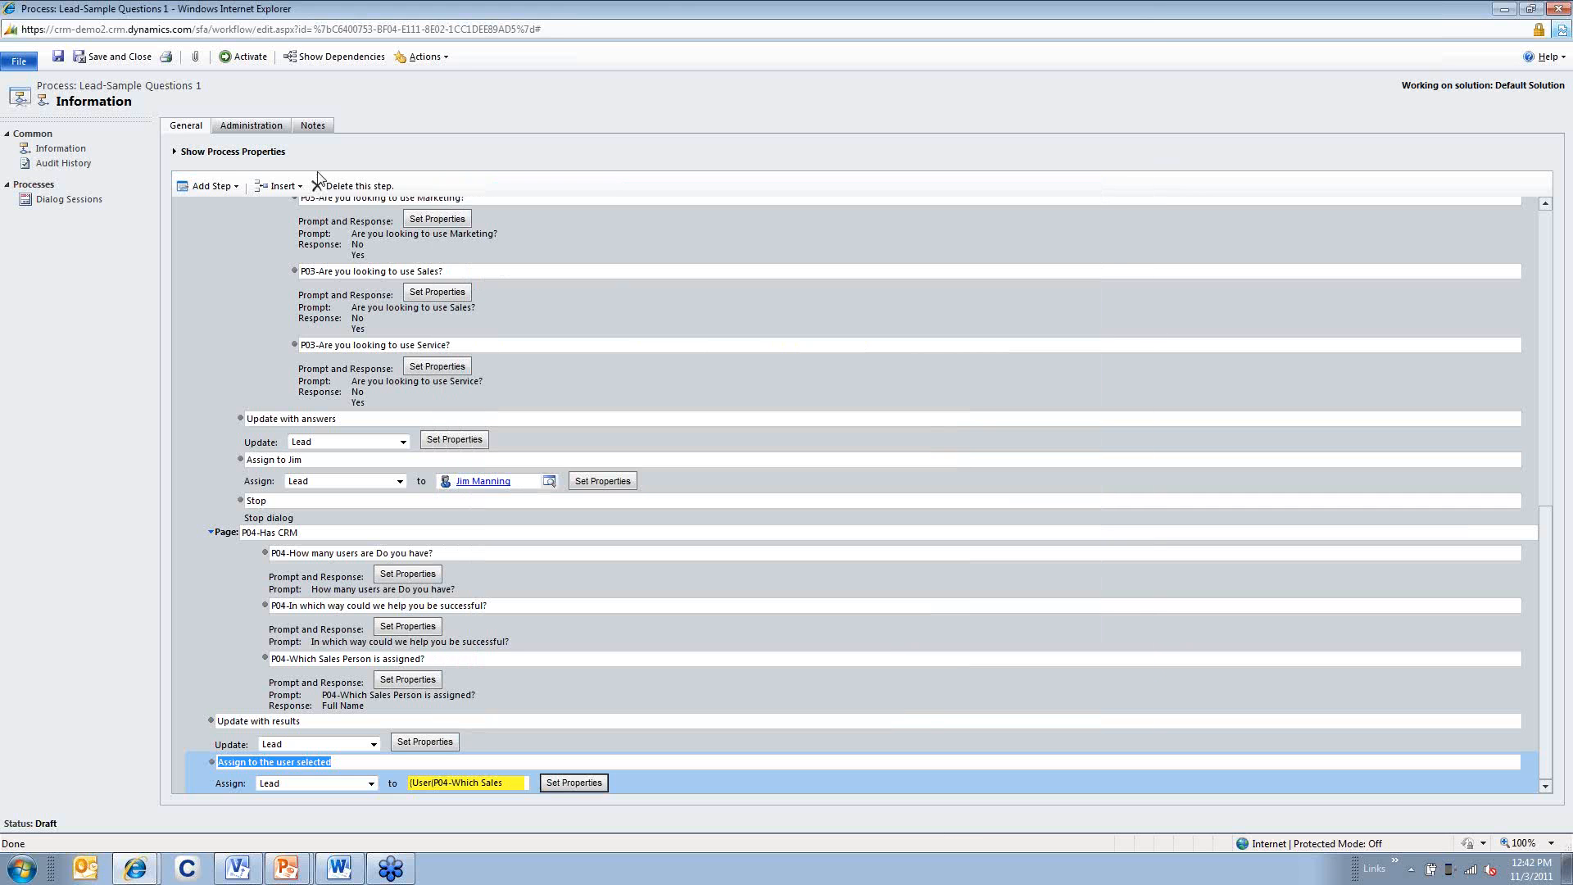
# Activate the Lead-Sample Questions 1 process, confirm the activation, and close its window
pyautogui.click(244, 56)
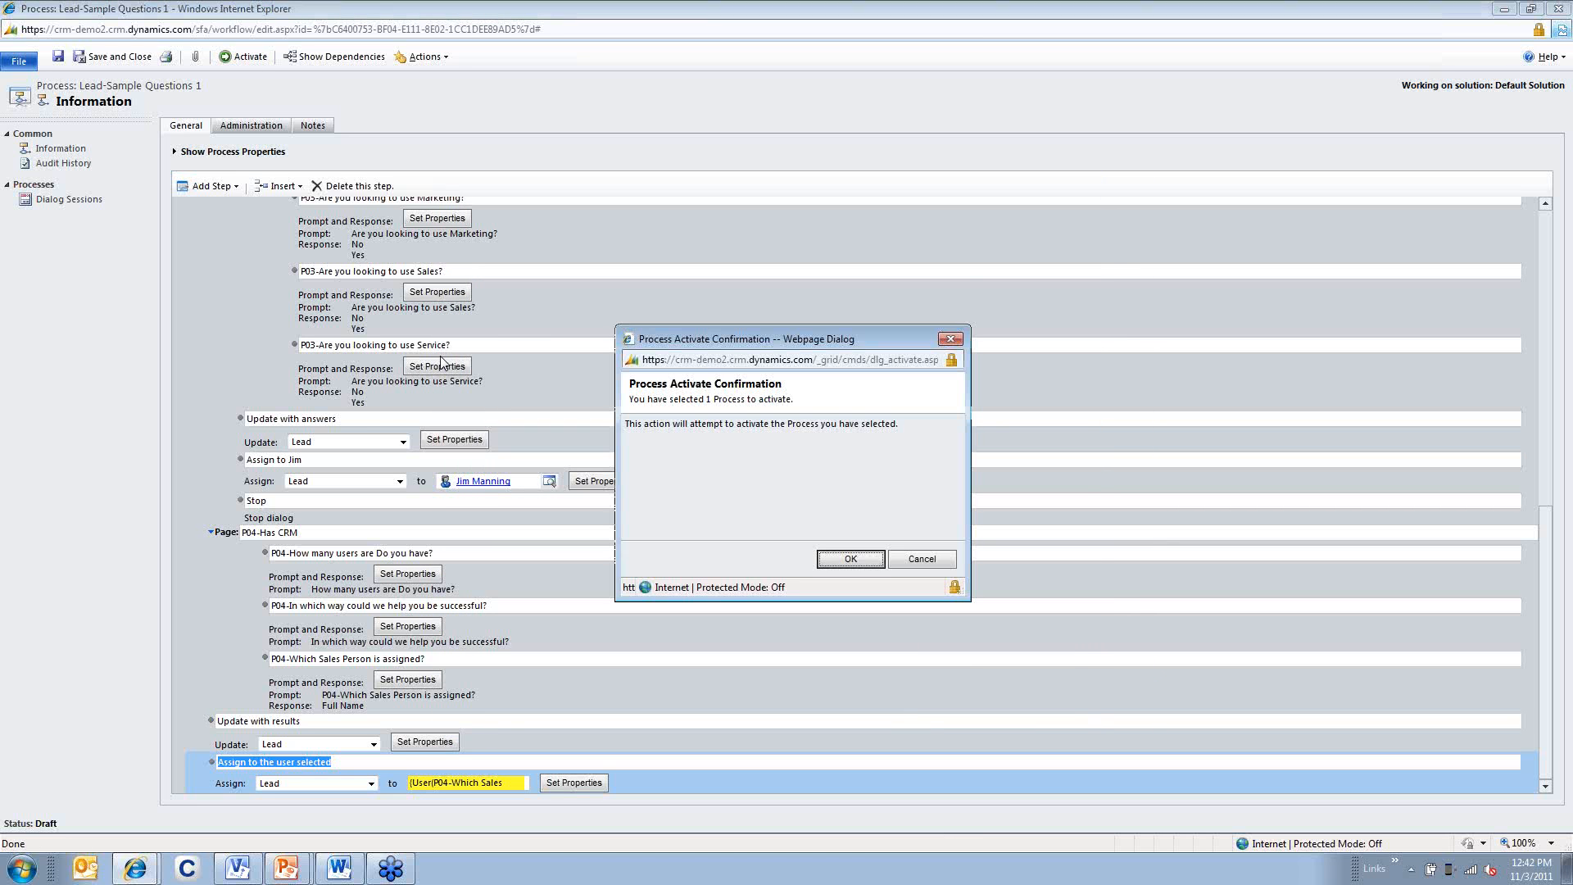
pyautogui.click(851, 559)
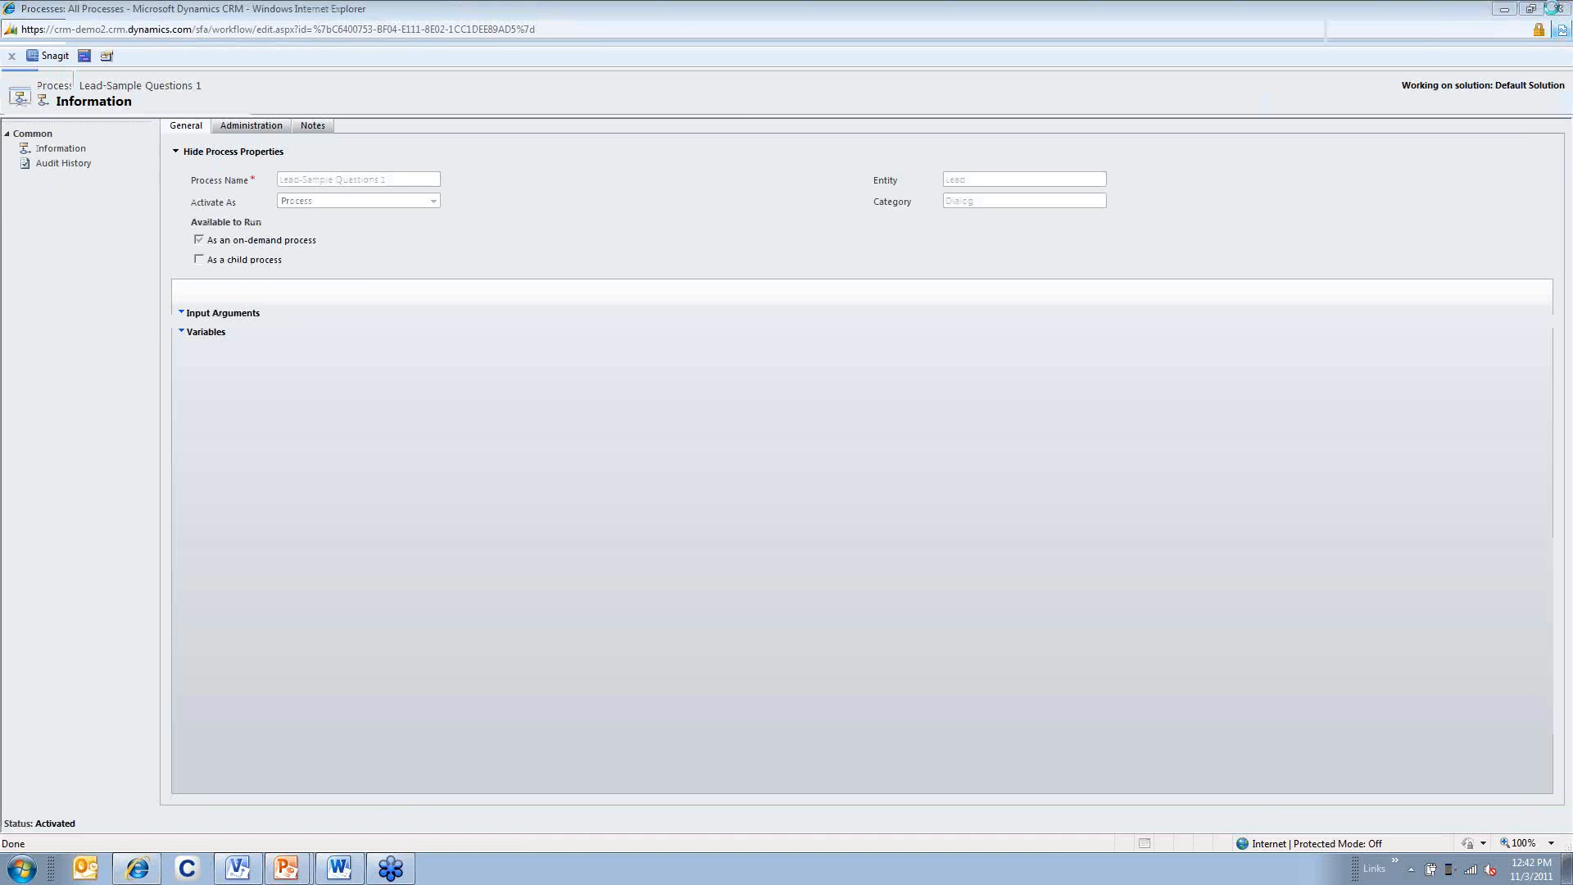
pyautogui.click(1550, 12)
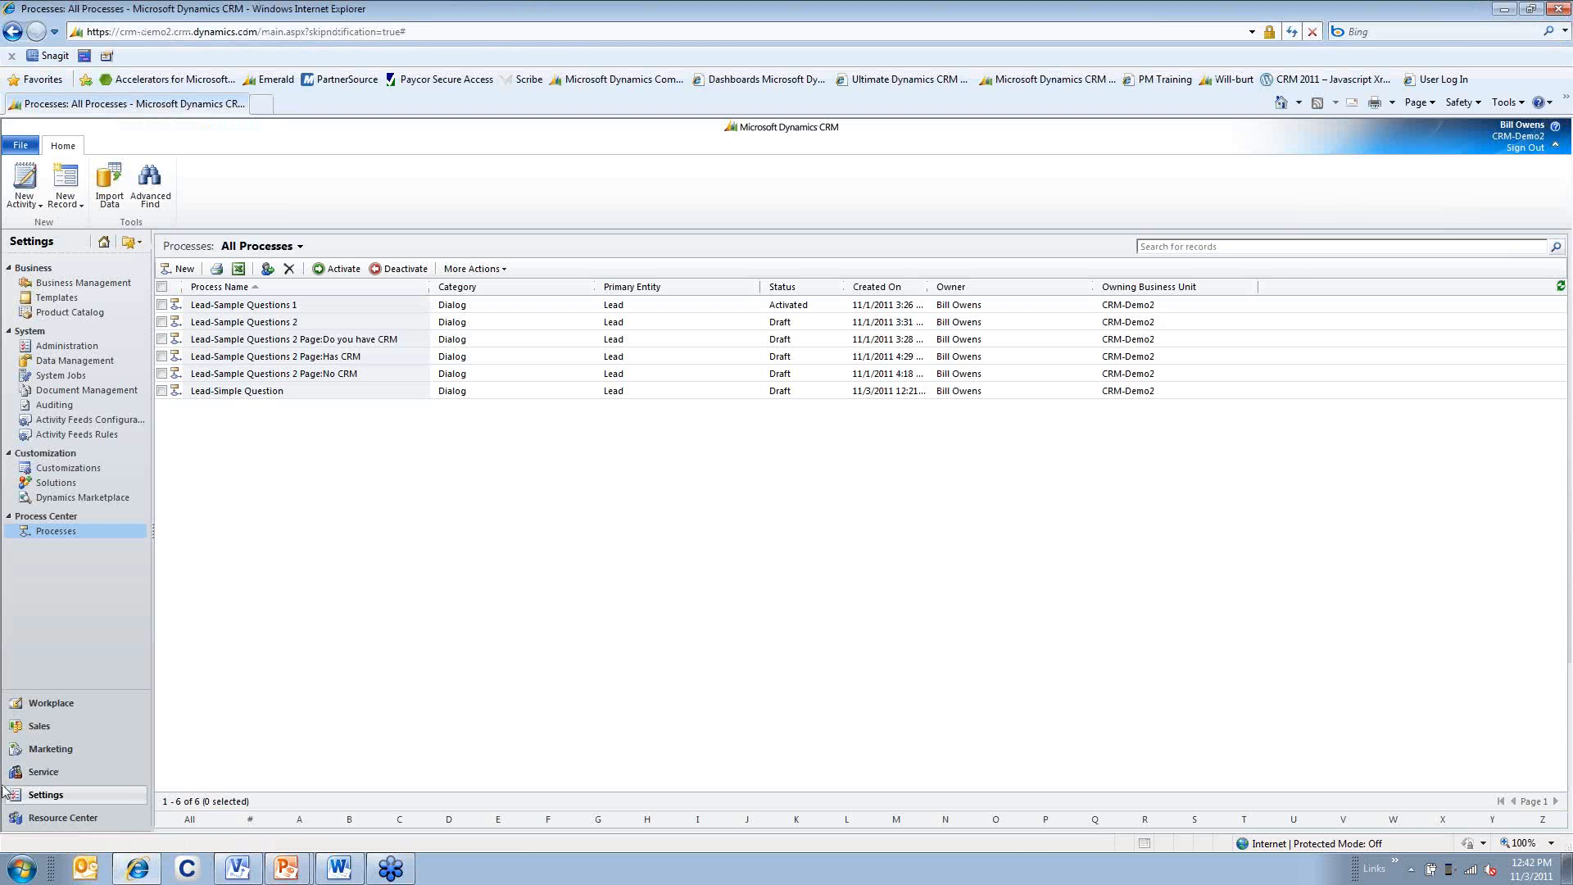
# Open the open sales lead about the expanding store and start the Lead-Sample Questions 1 dialog on it
pyautogui.click(38, 725)
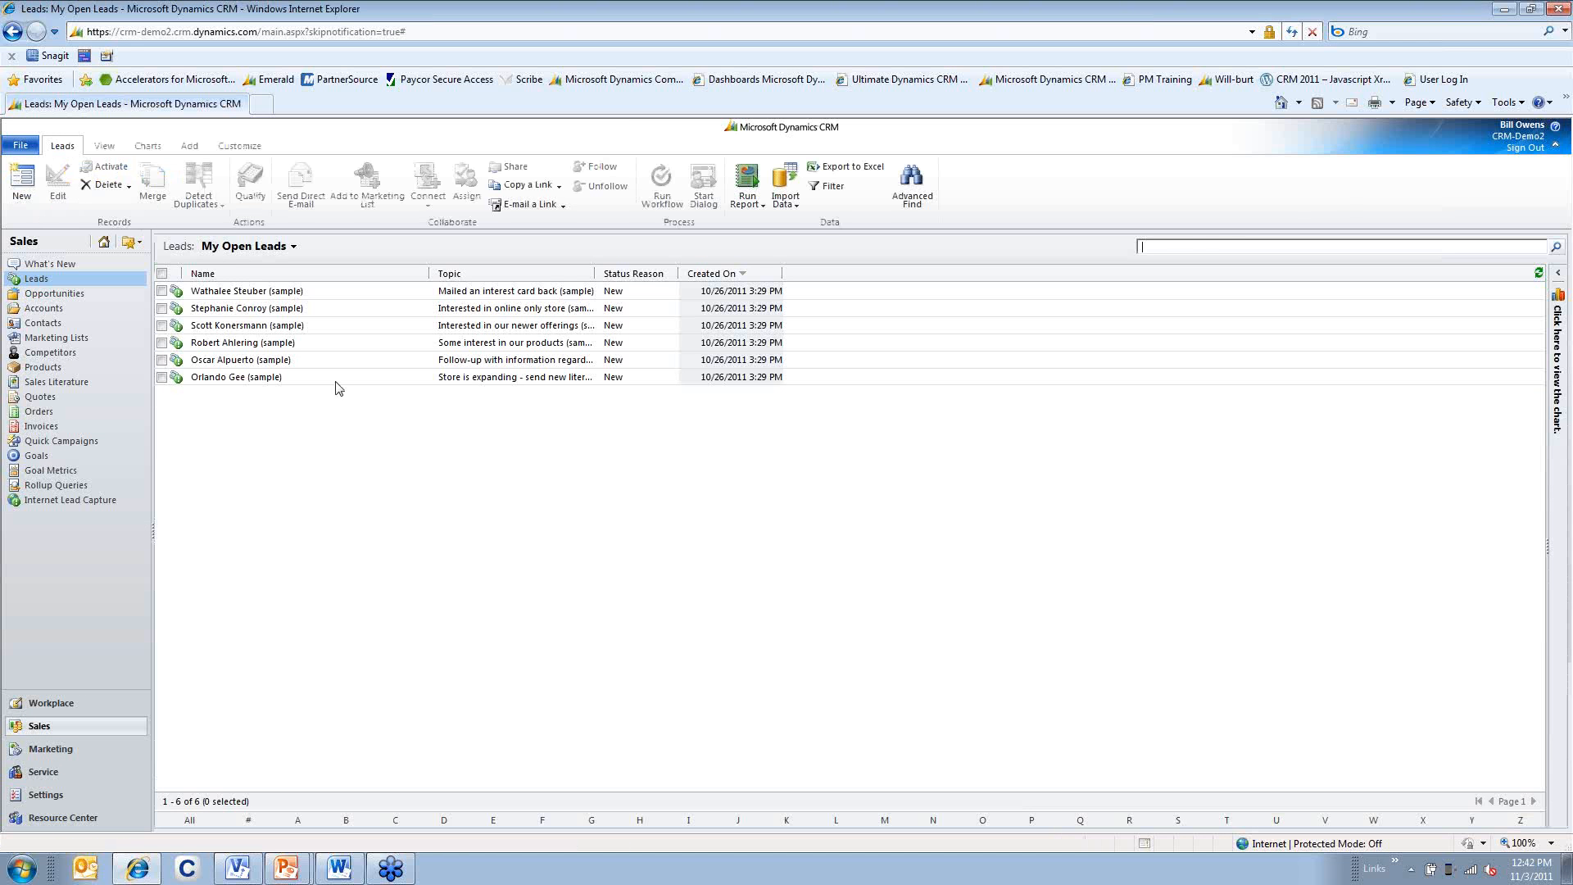
pyautogui.click(337, 379)
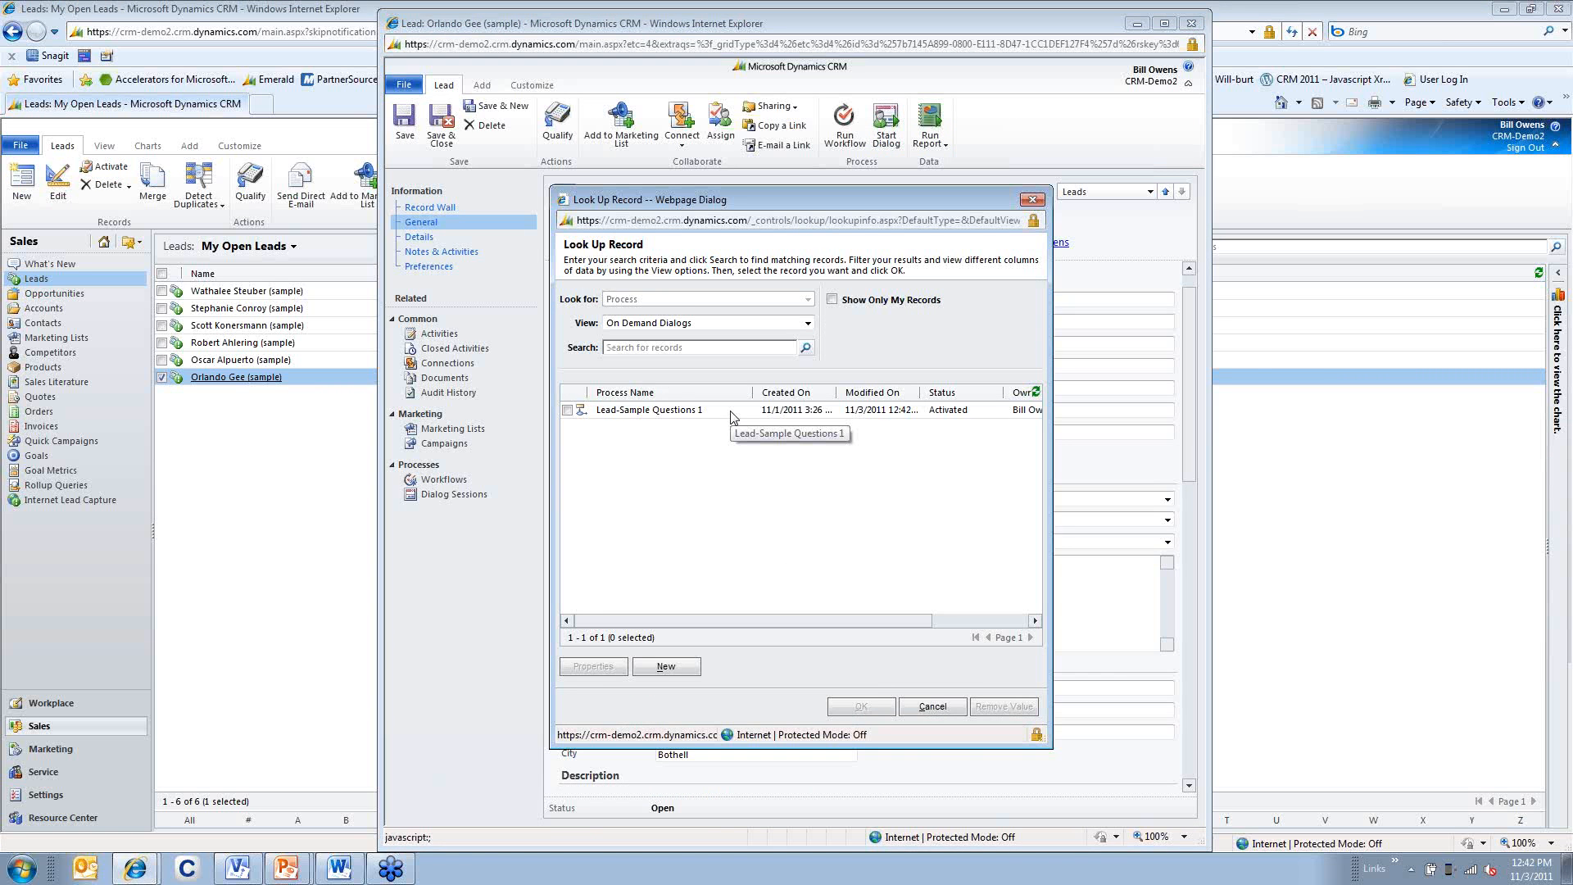
pyautogui.doubleClick(731, 416)
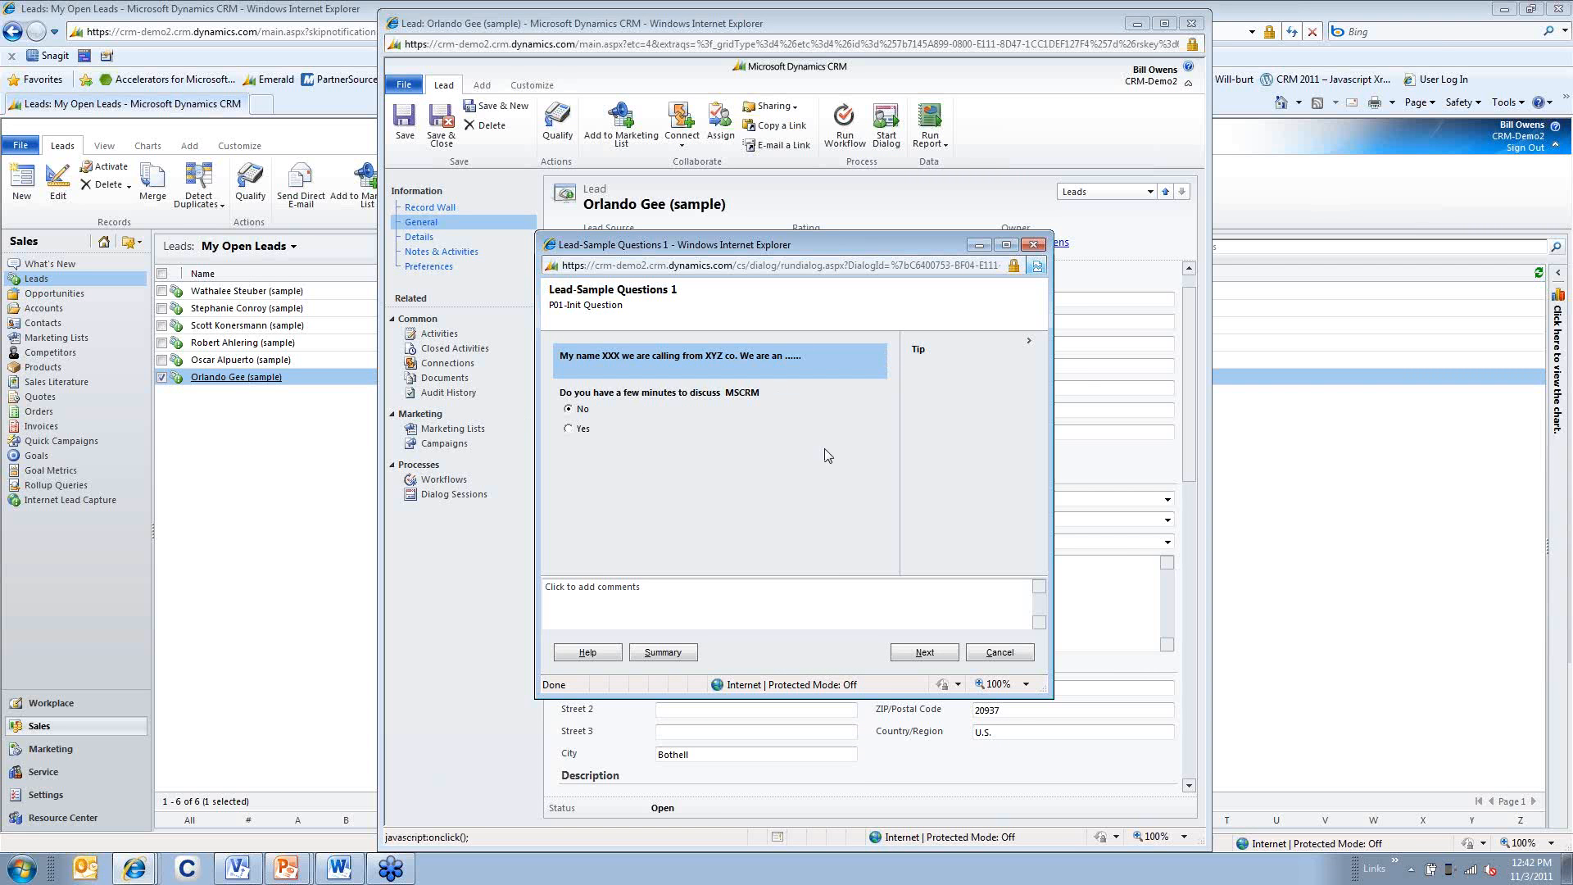
# Answer Yes to having a few minutes to discuss MSCRM, and No to currently having CRM installed
pyautogui.click(568, 428)
pyautogui.click(923, 652)
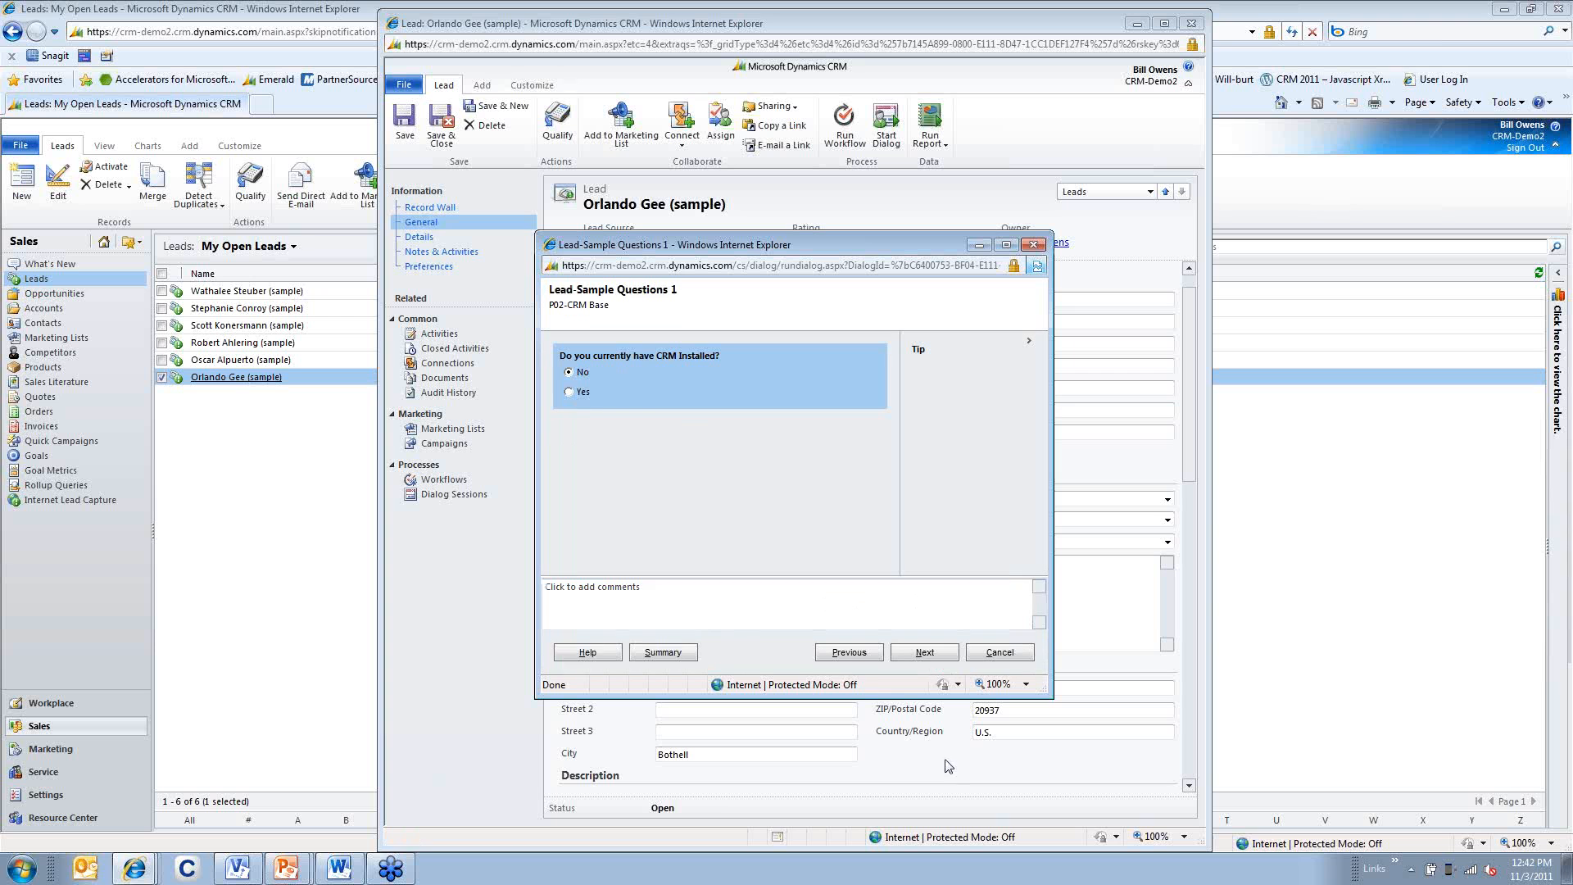
pyautogui.click(919, 651)
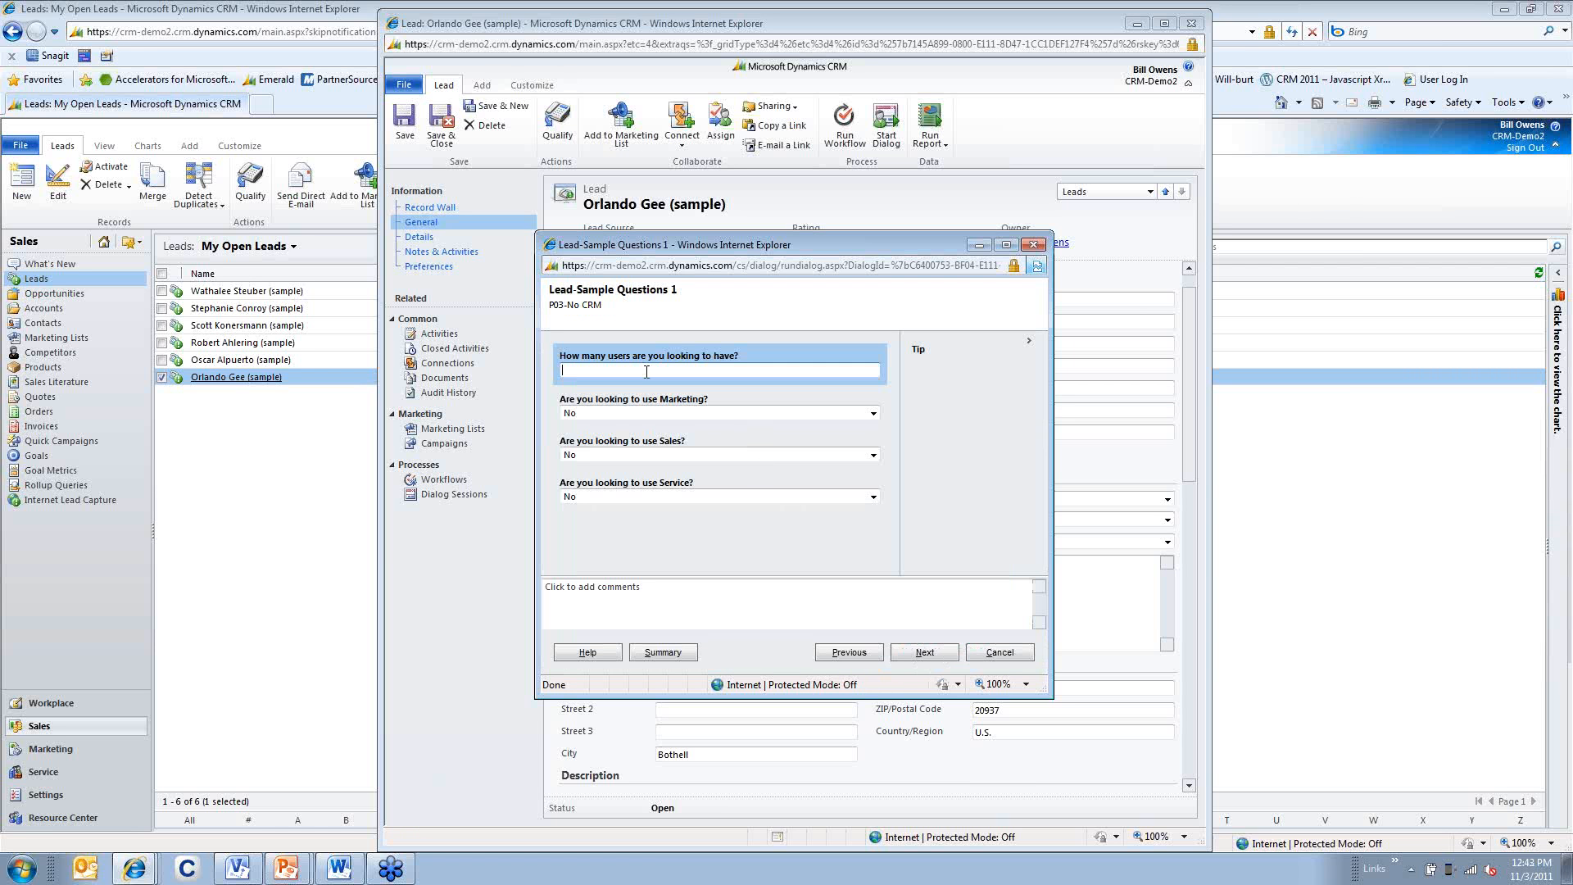
# Complete the P03-No CRM page with 55 users, Yes for Marketing, Yes for Sales and No for Service
pyautogui.write('55')
pyautogui.click(623, 414)
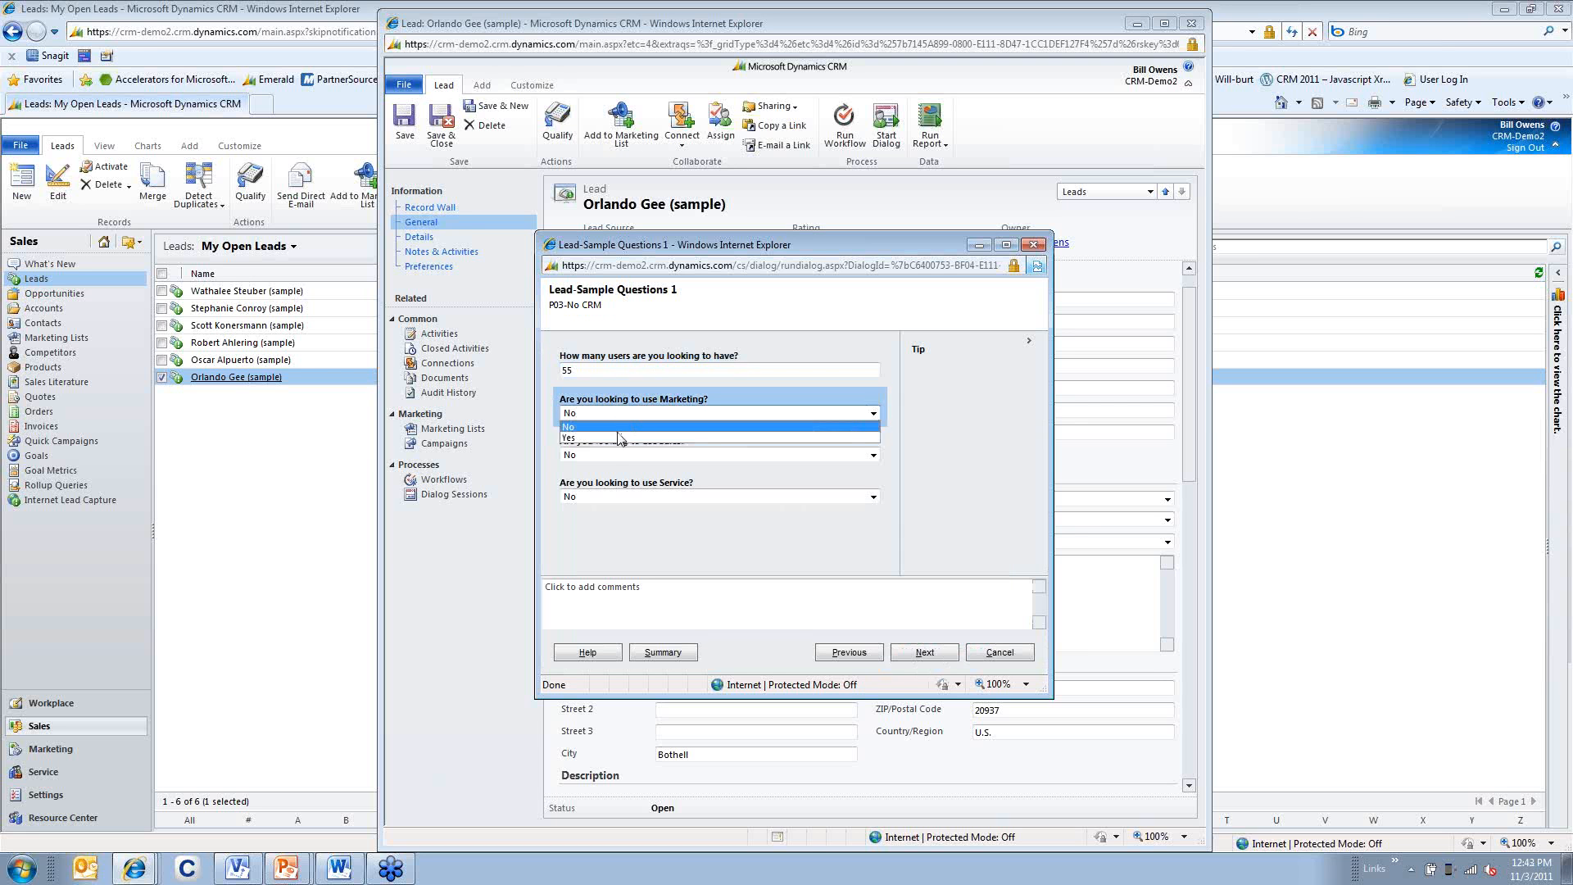
pyautogui.click(621, 437)
pyautogui.click(614, 456)
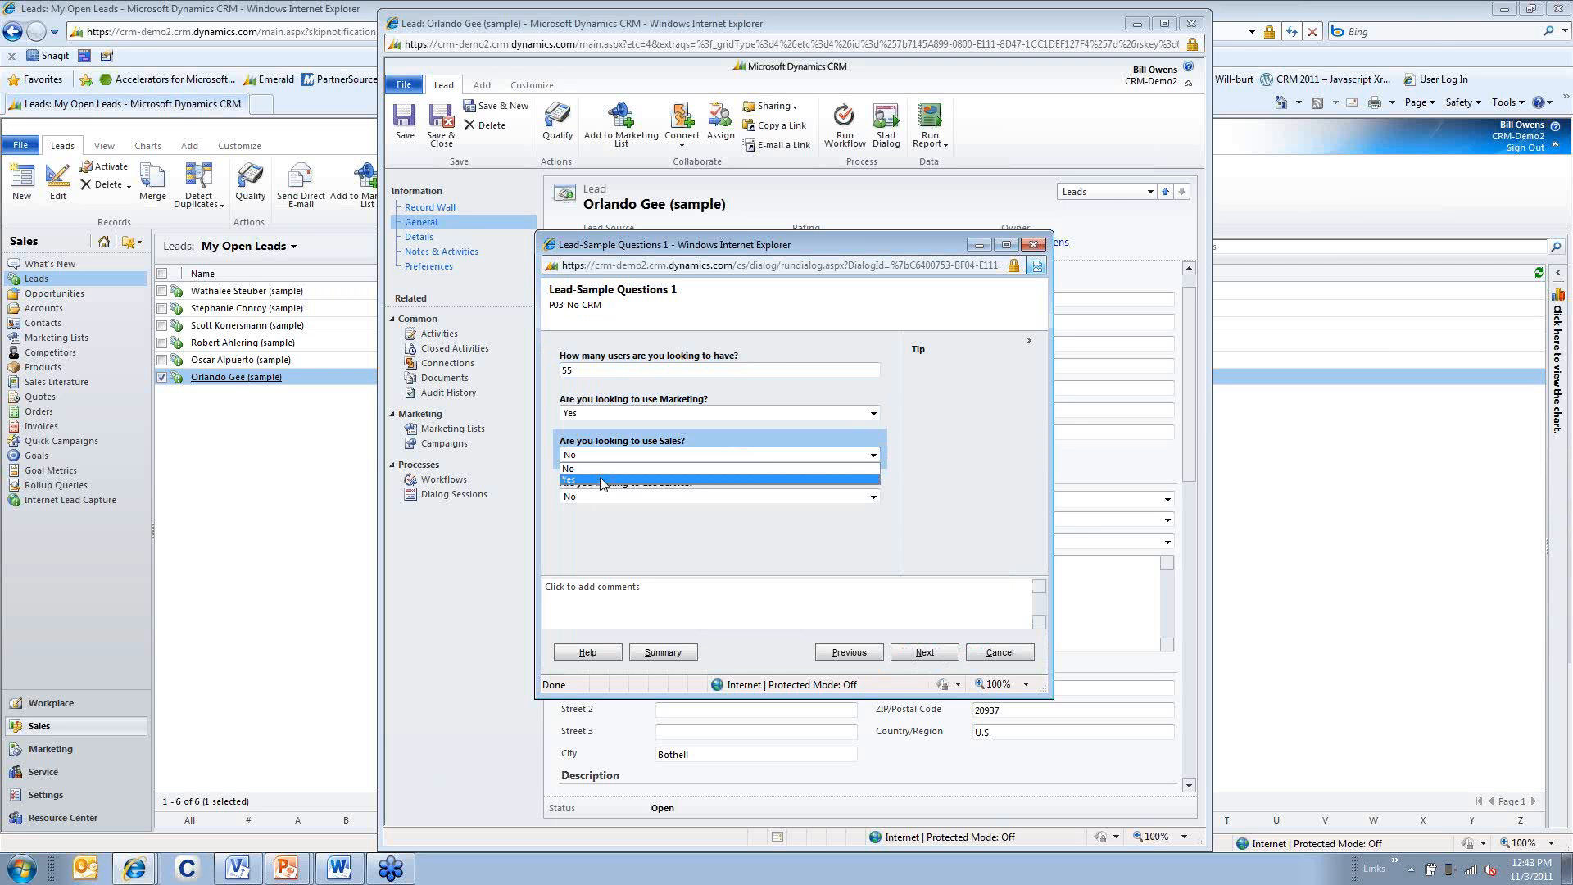
pyautogui.click(600, 477)
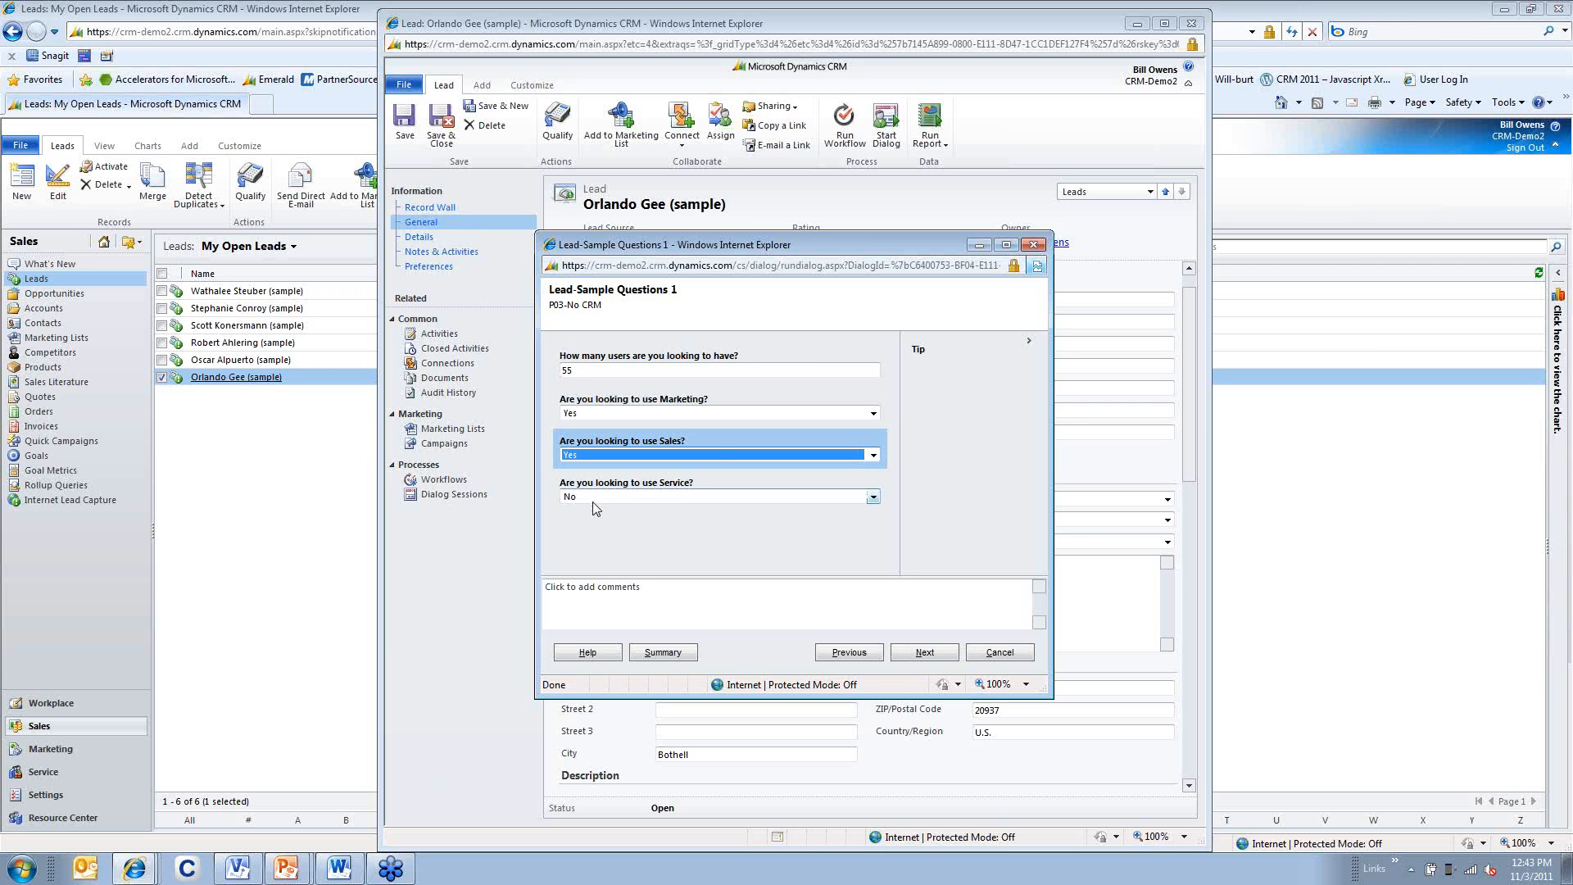
pyautogui.click(924, 652)
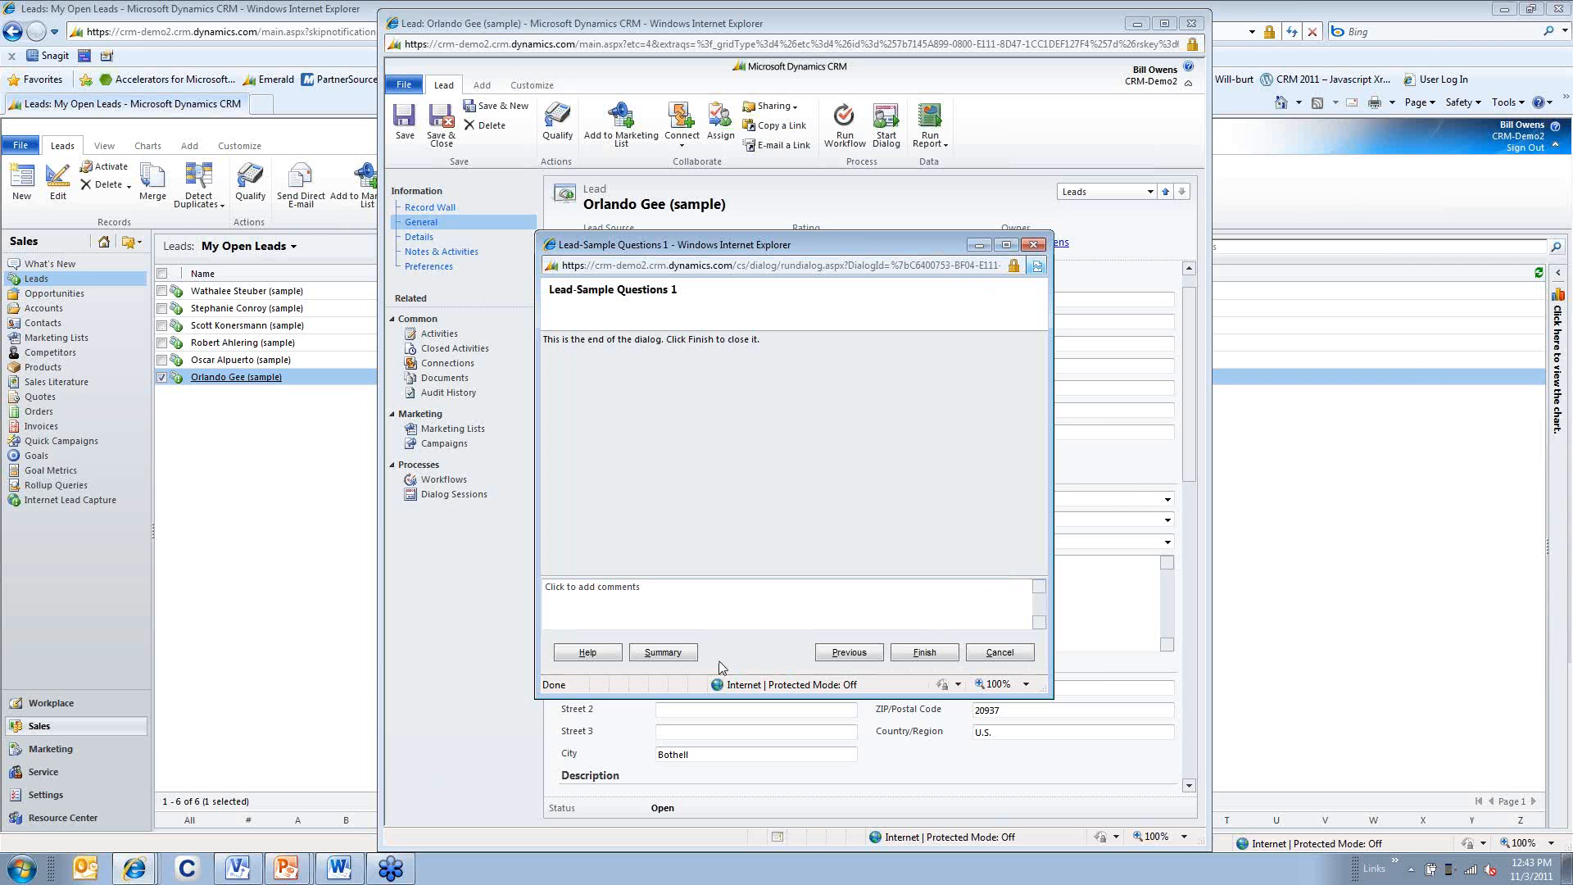
# Review the dialog session summary, checking the completed steps and recorded responses, and close it
pyautogui.click(663, 653)
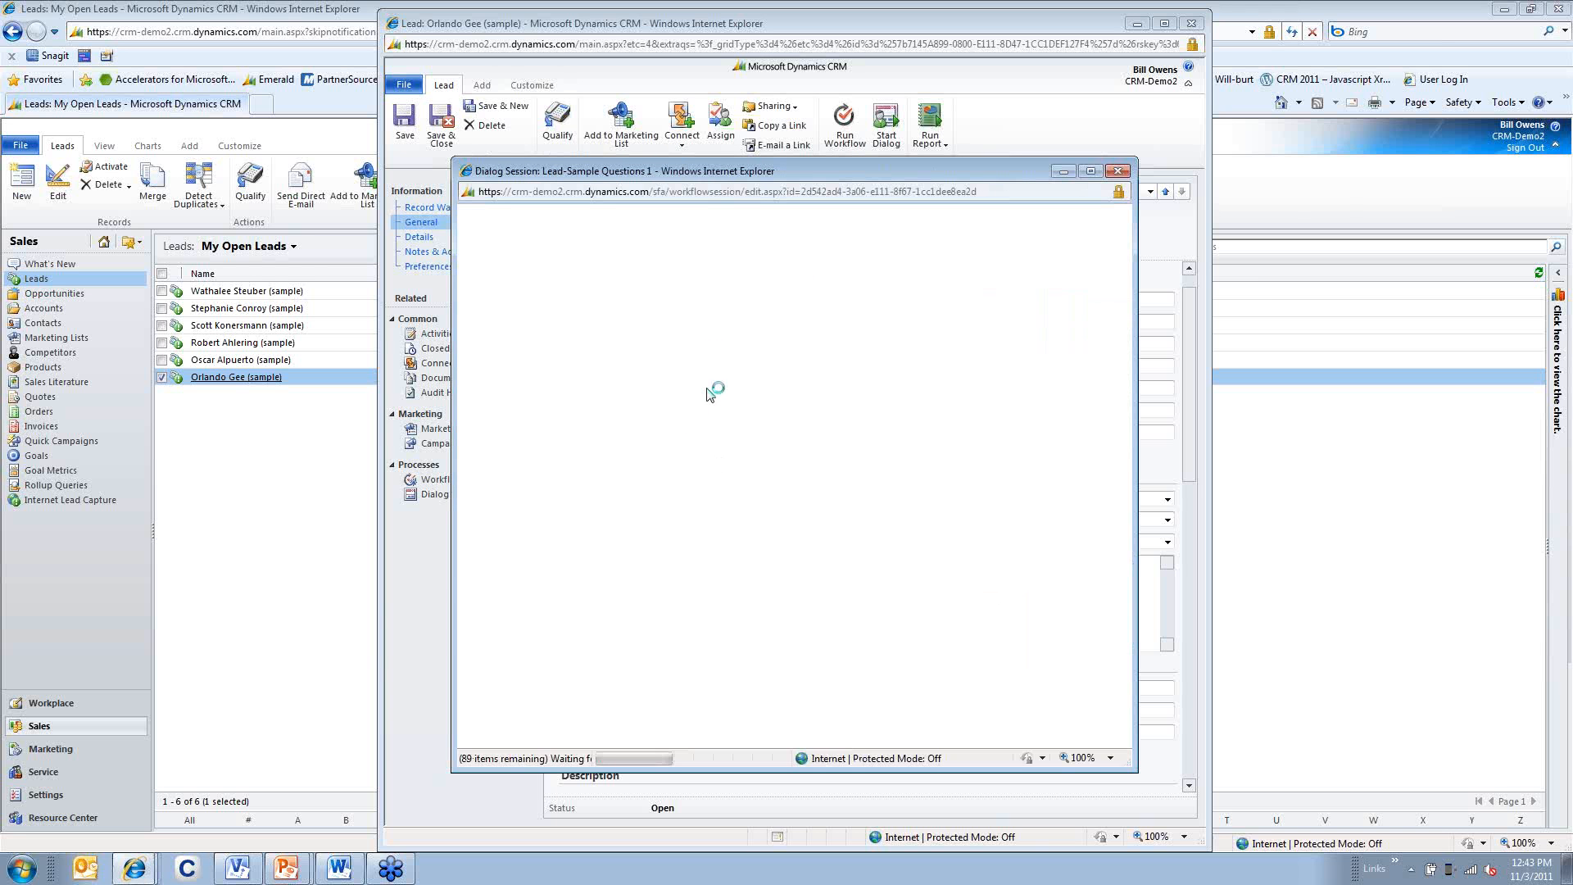
pyautogui.scroll(-5, 737, 518)
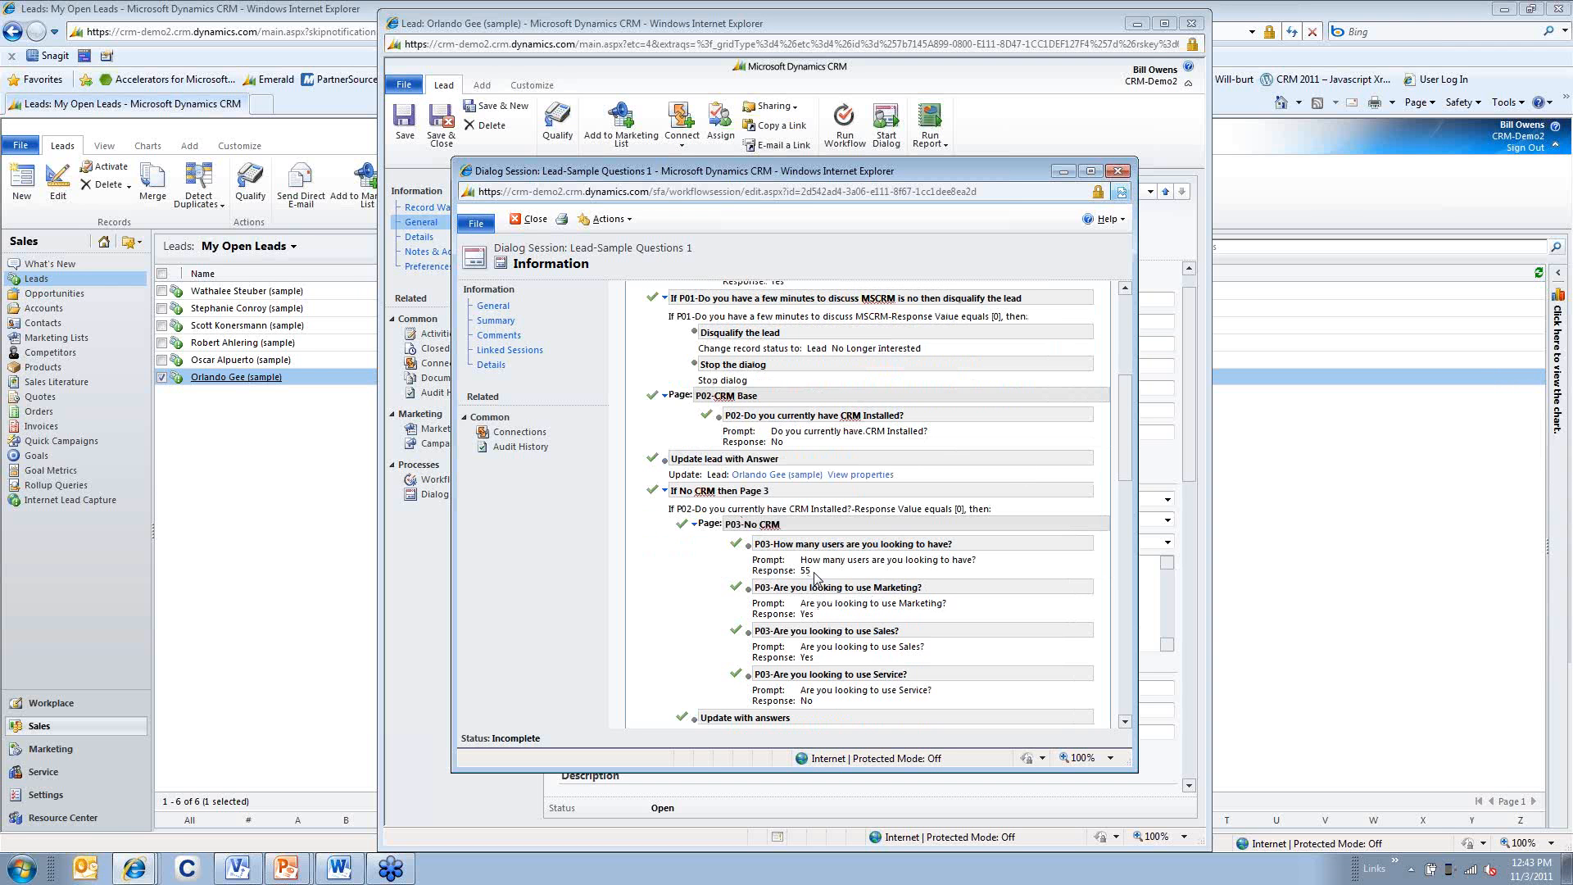
pyautogui.click(1119, 171)
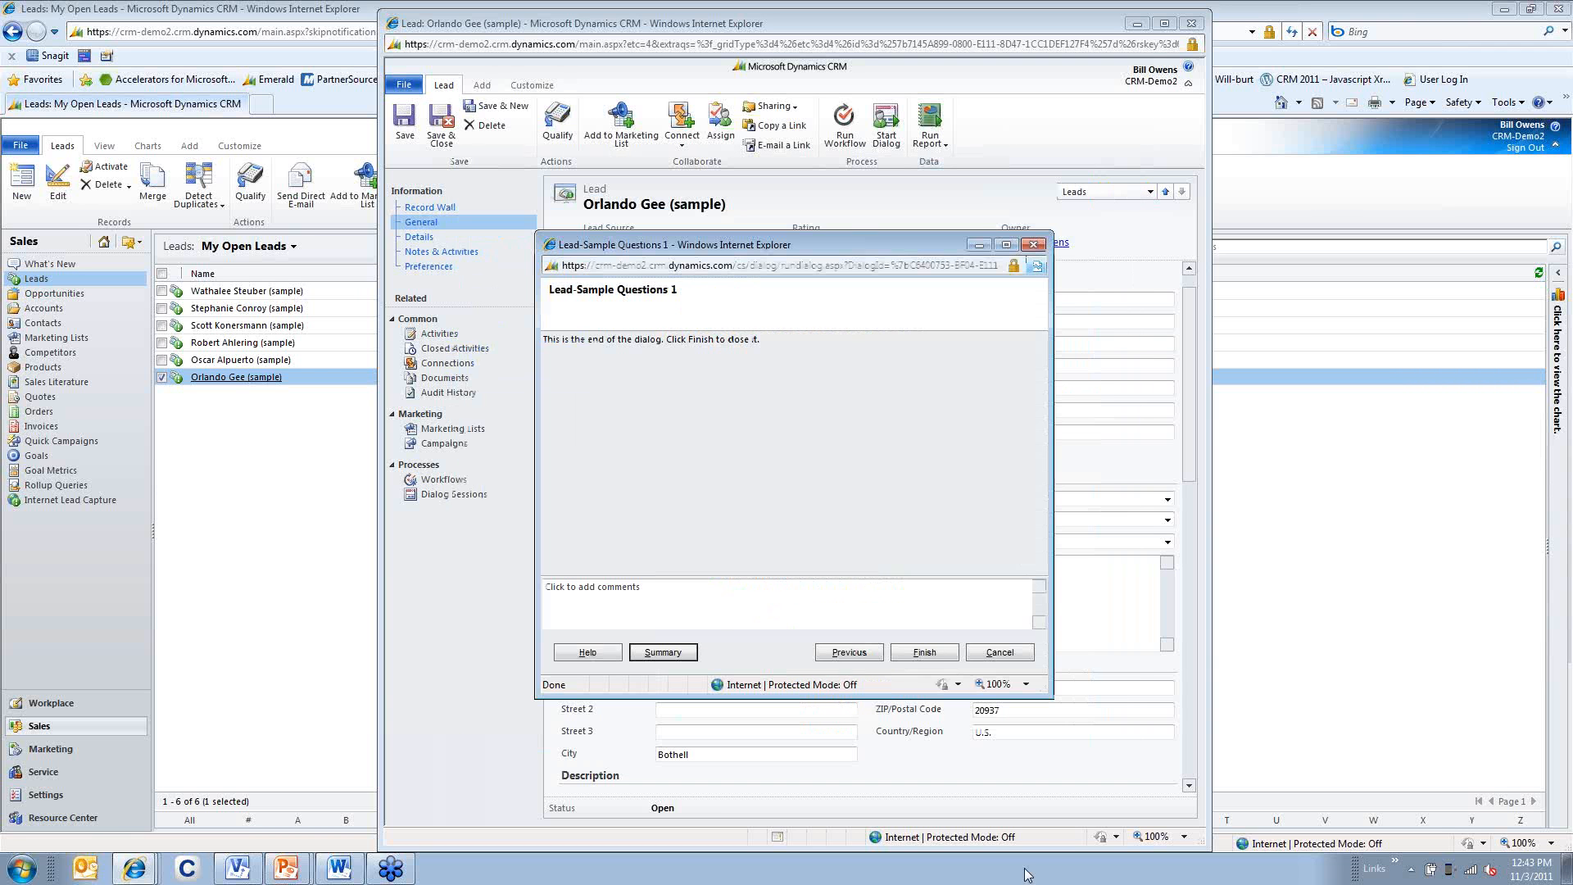
# Finish the dialog, check the lead's owner and Dialog Answers fields, and close the lead
pyautogui.click(942, 653)
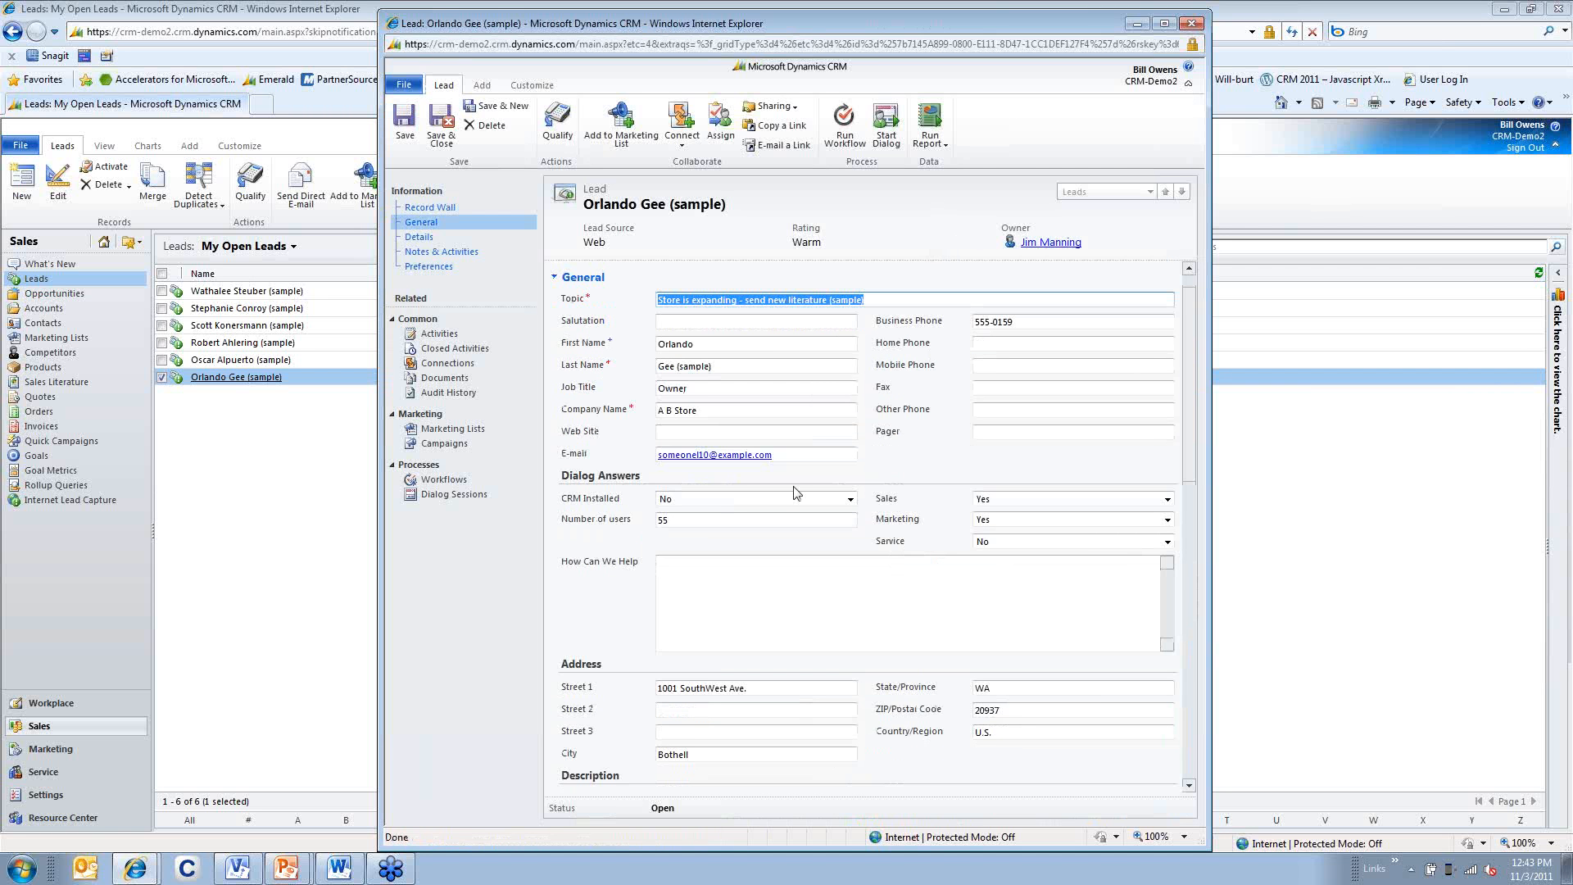
pyautogui.click(699, 532)
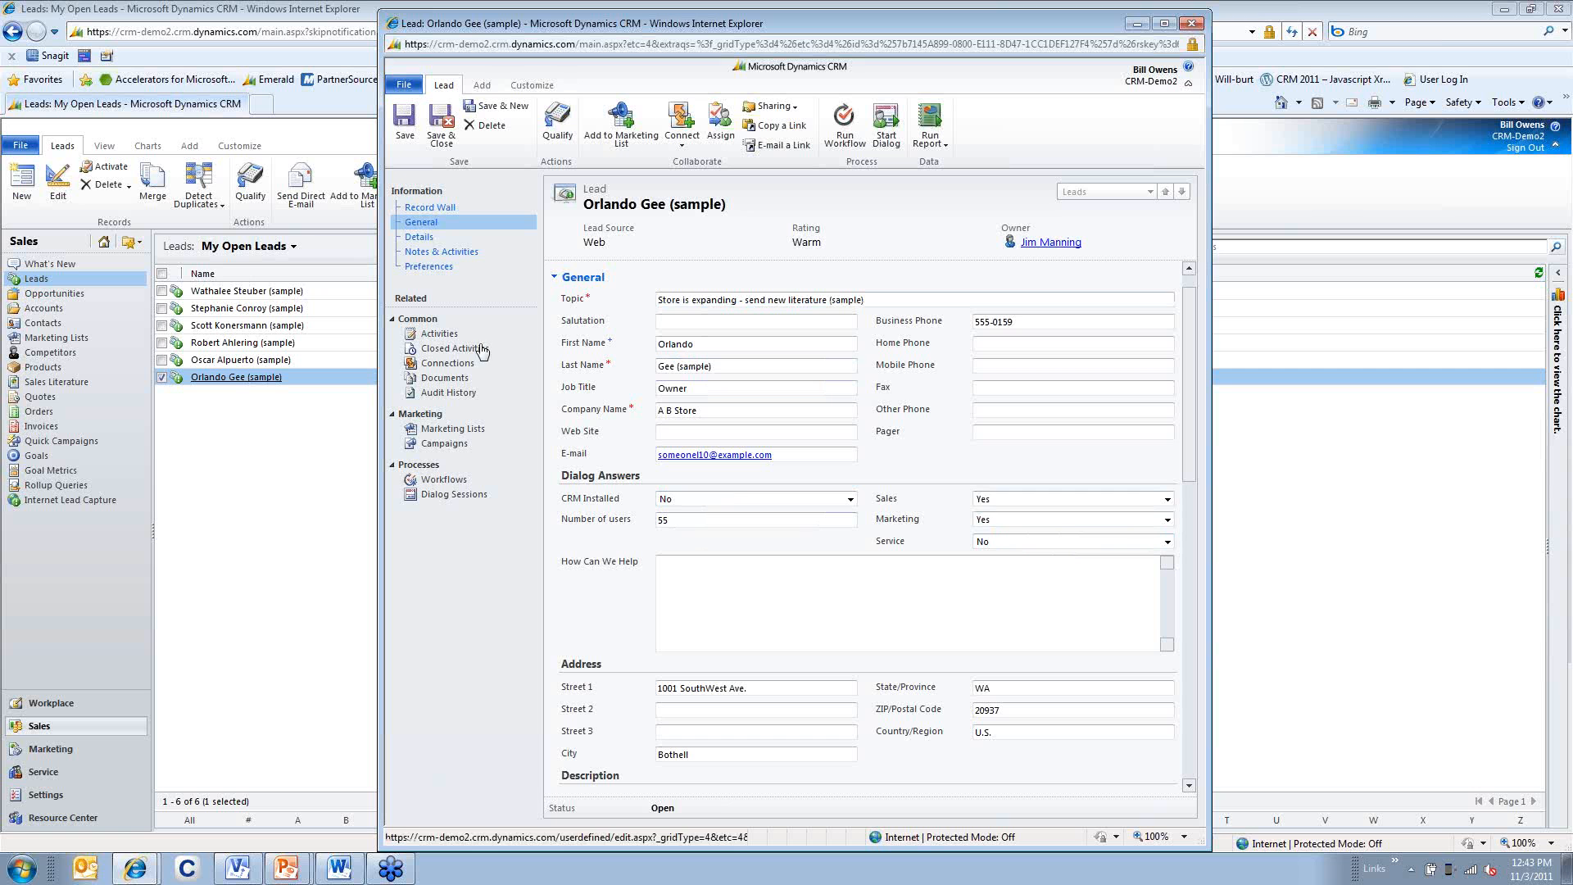
pyautogui.click(1199, 27)
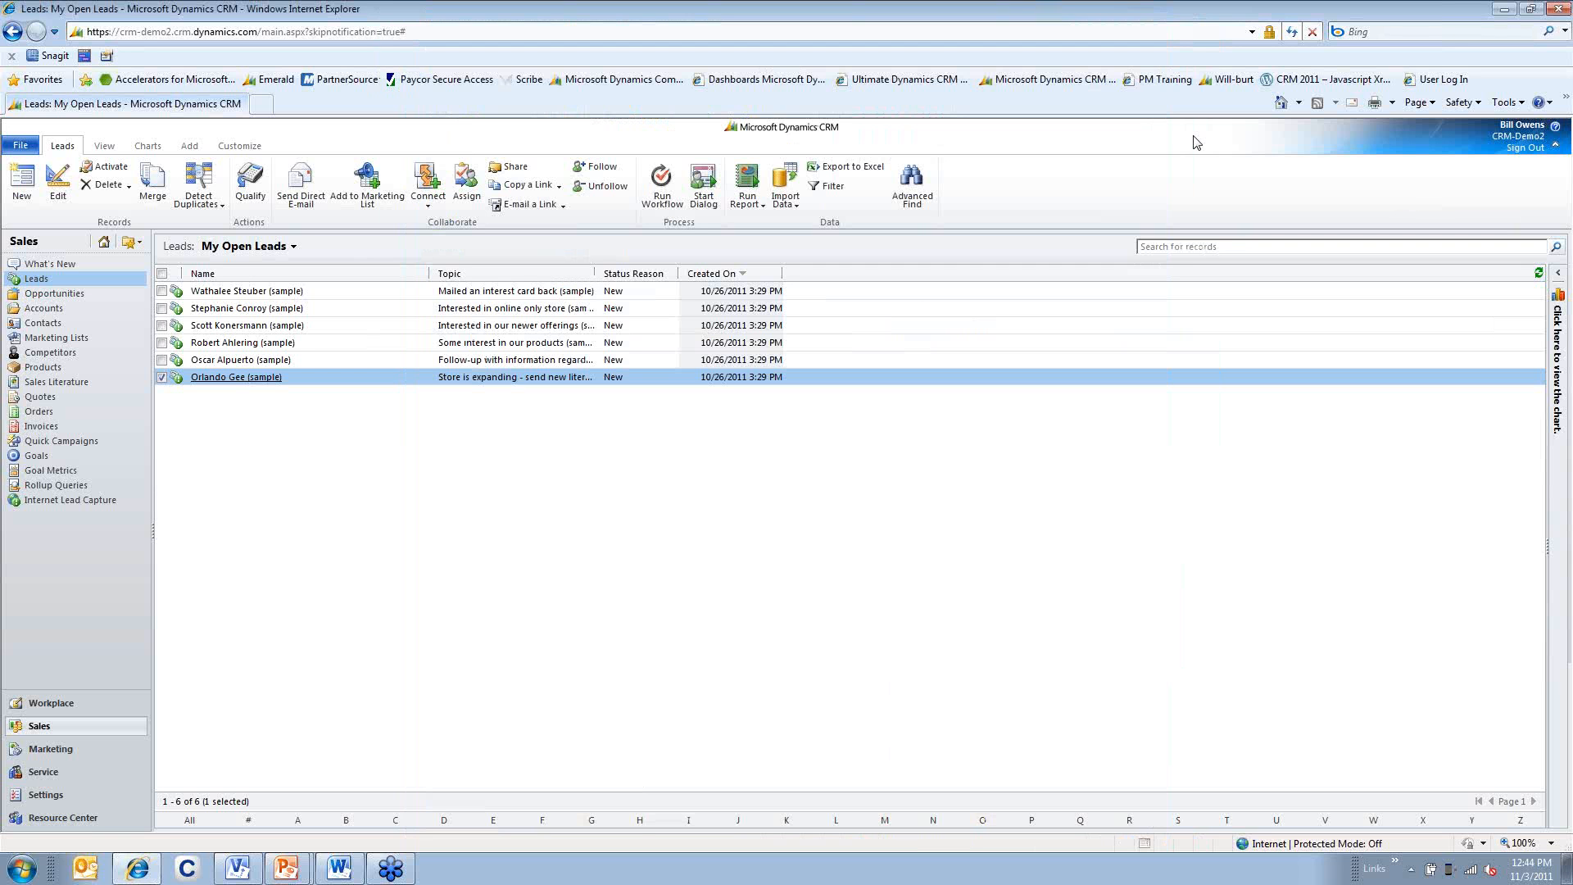
# Return to the Processes list in Settings and deactivate Lead-Sample Questions 1
pyautogui.click(92, 799)
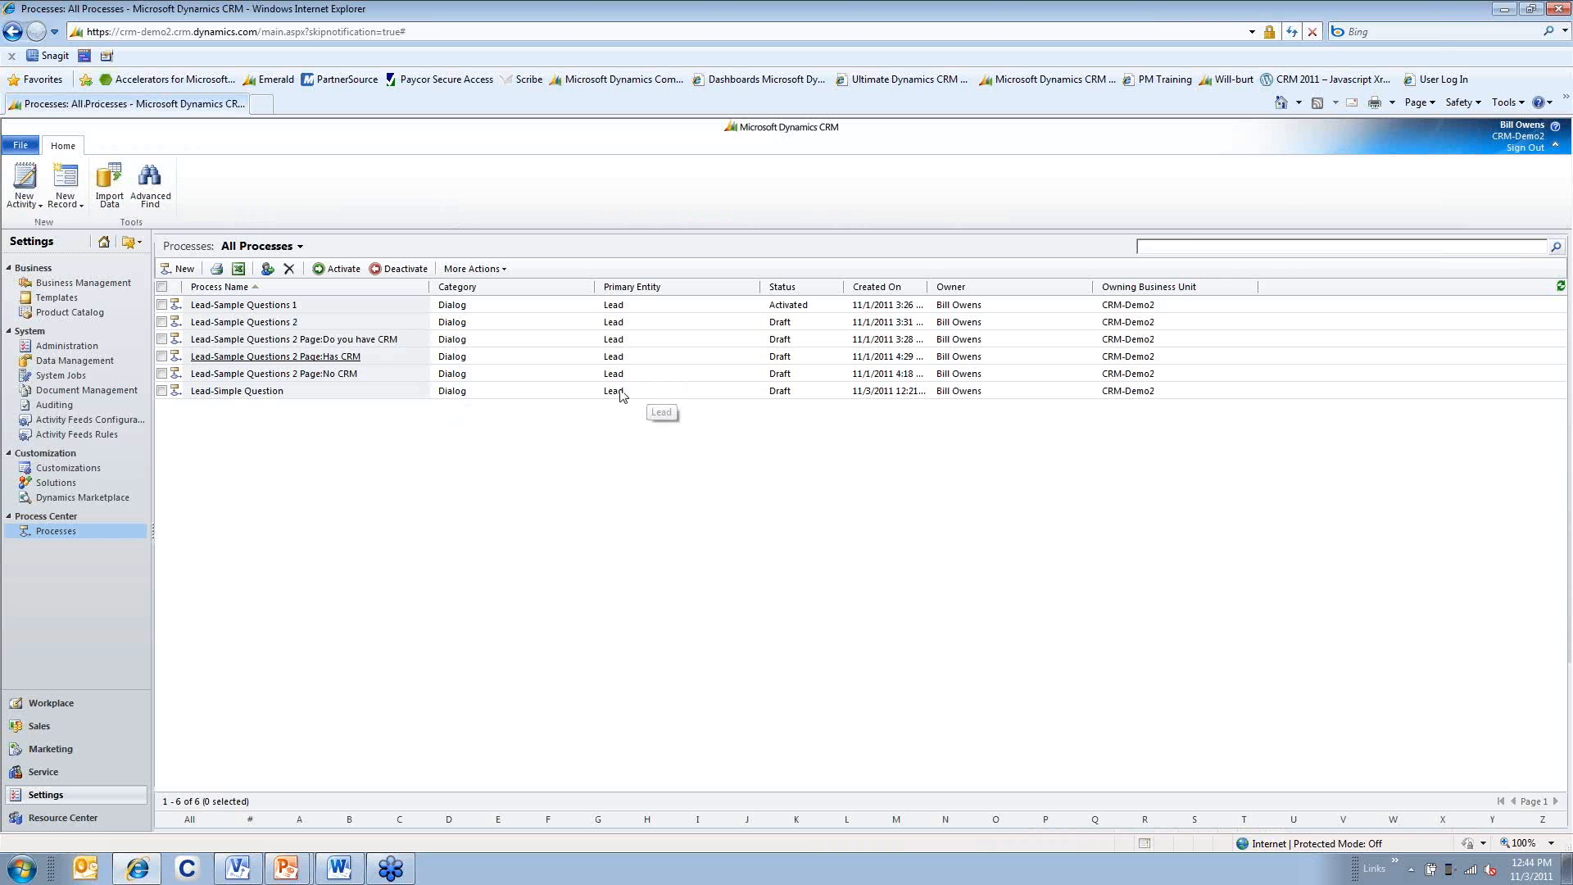
pyautogui.click(538, 309)
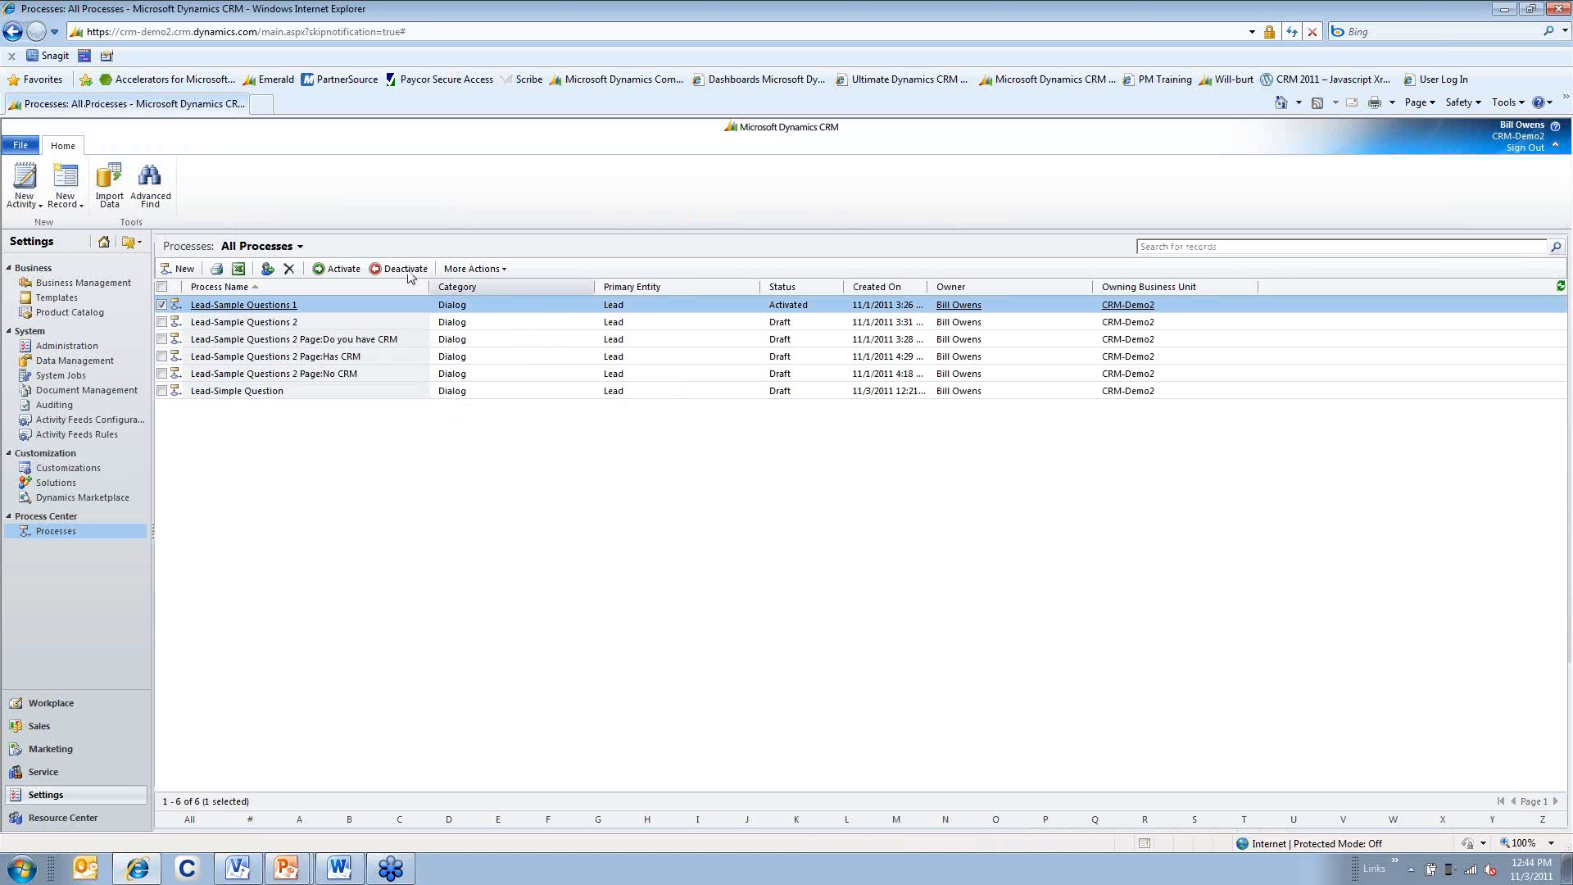
pyautogui.click(394, 269)
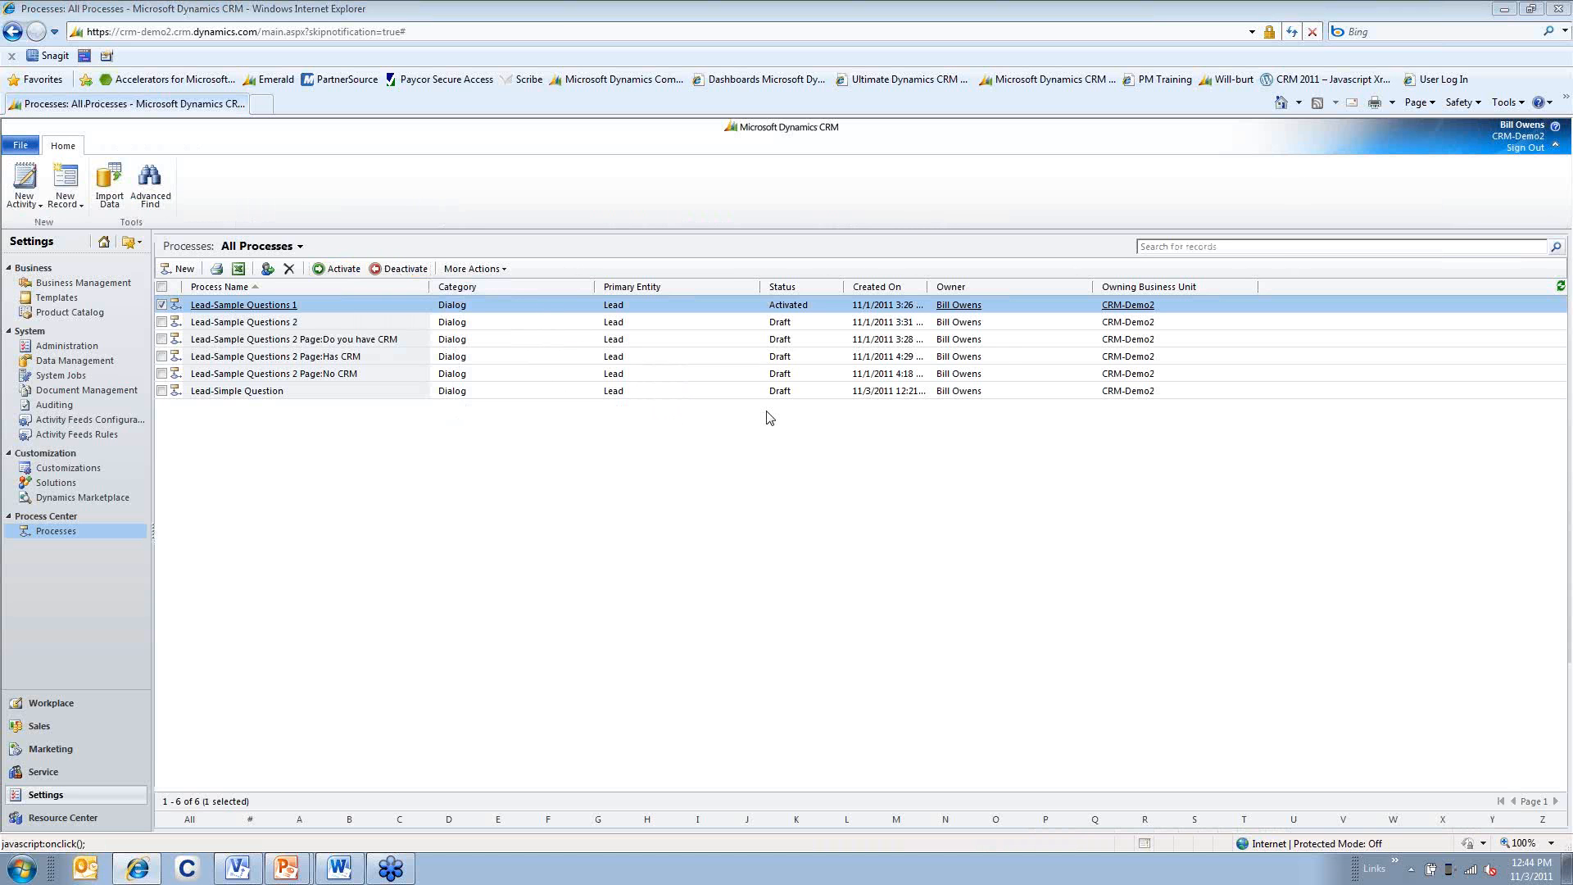
pyautogui.click(901, 541)
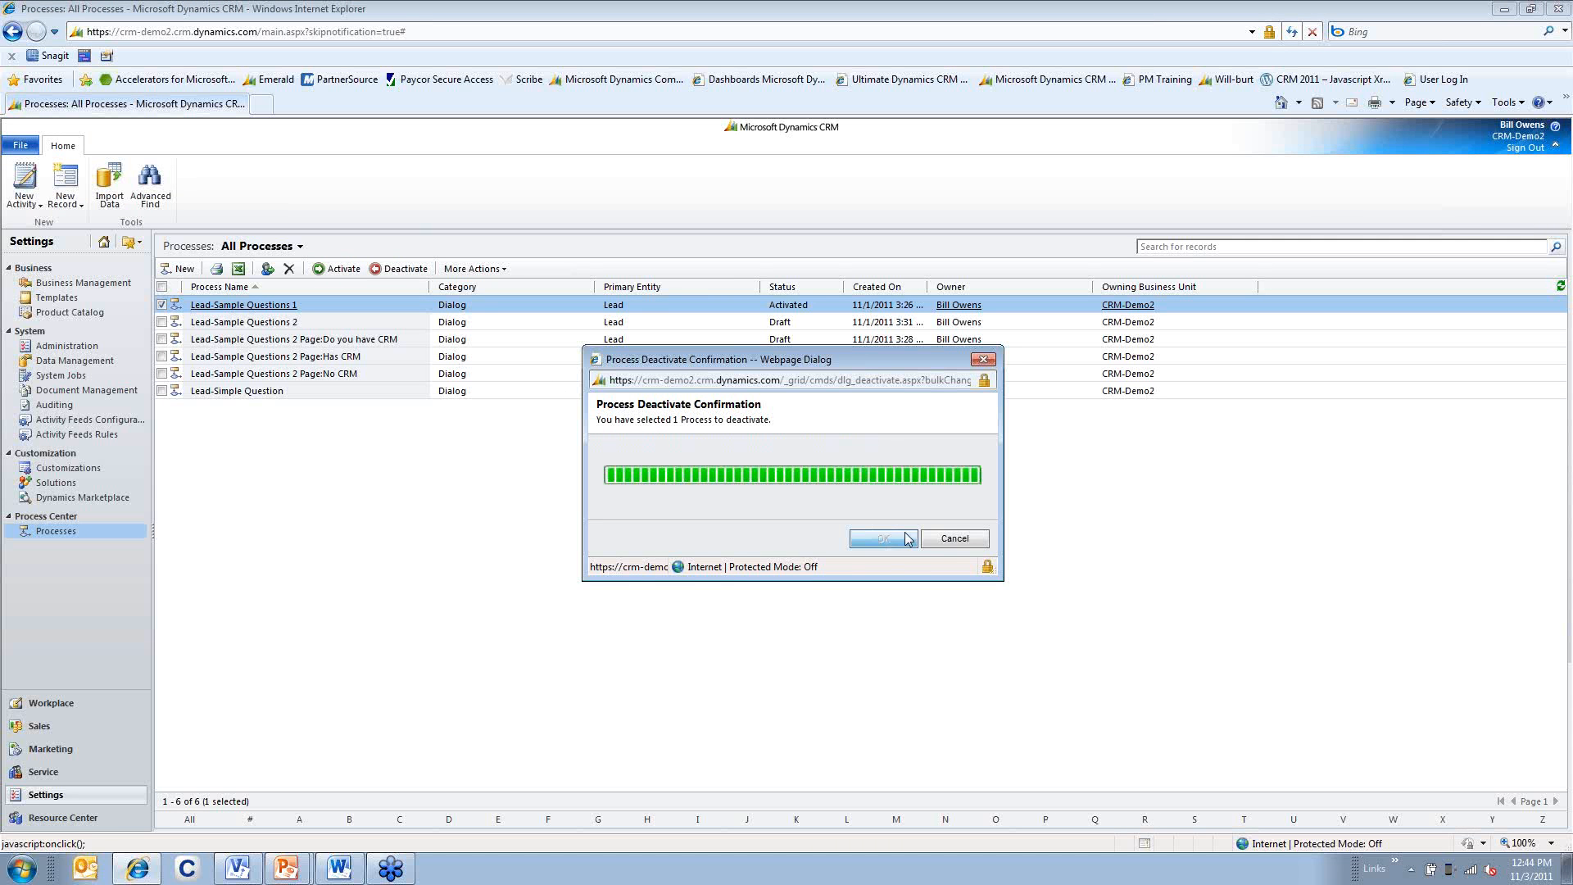
# Highlight the four Lead-Sample Questions 2 processes, and open the main Lead-Sample Questions 2 dialog in a maximized window
pyautogui.click(394, 325)
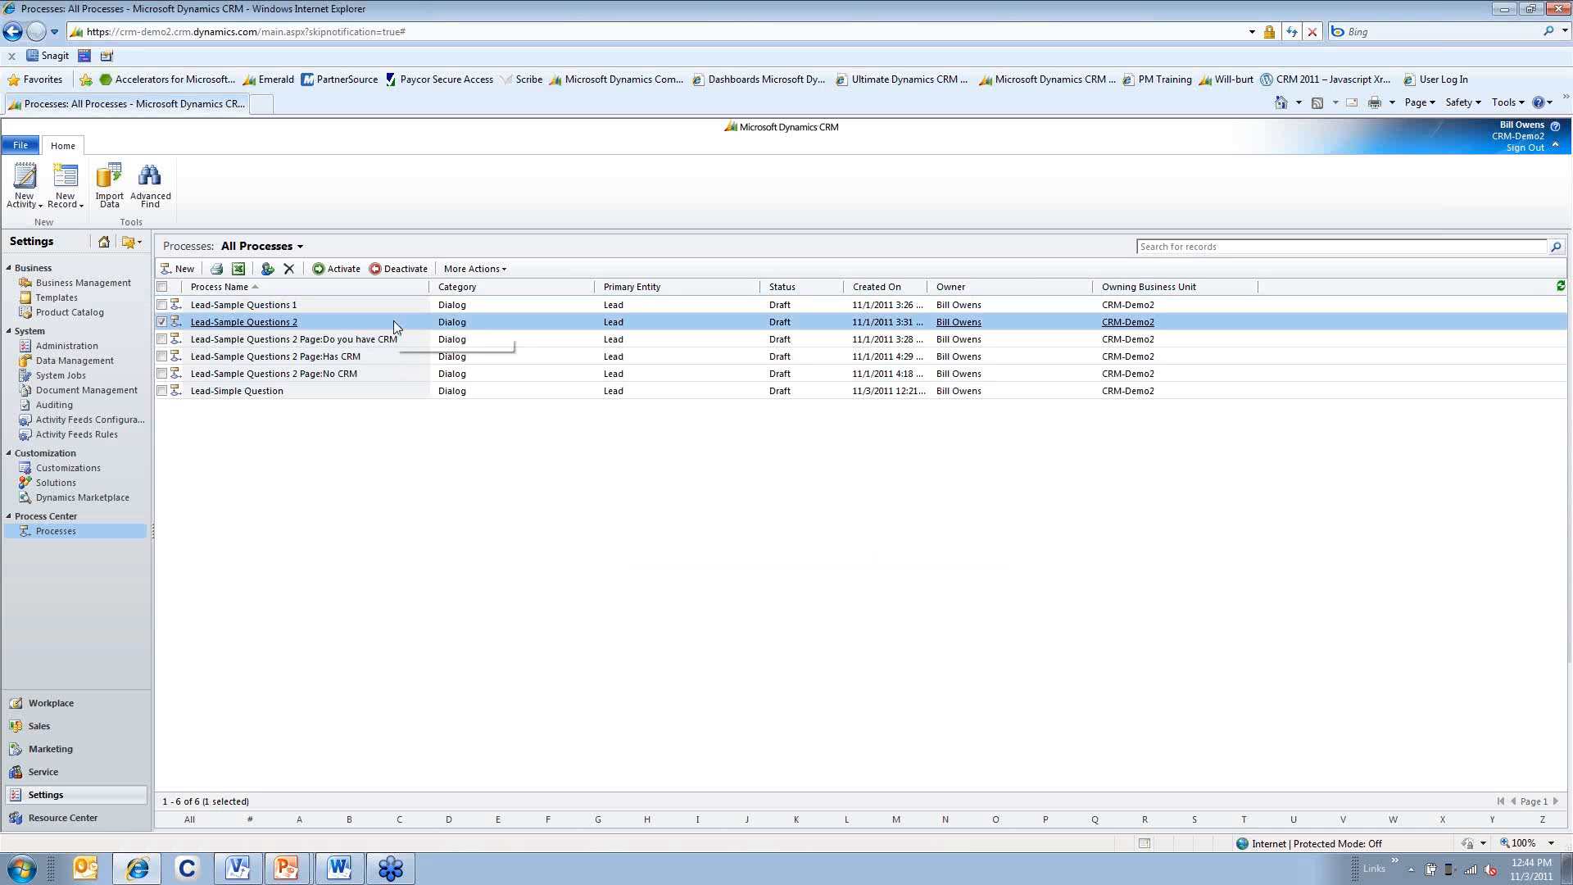
pyautogui.keyDown('shift'); pyautogui.click(400, 375); pyautogui.keyUp('shift')
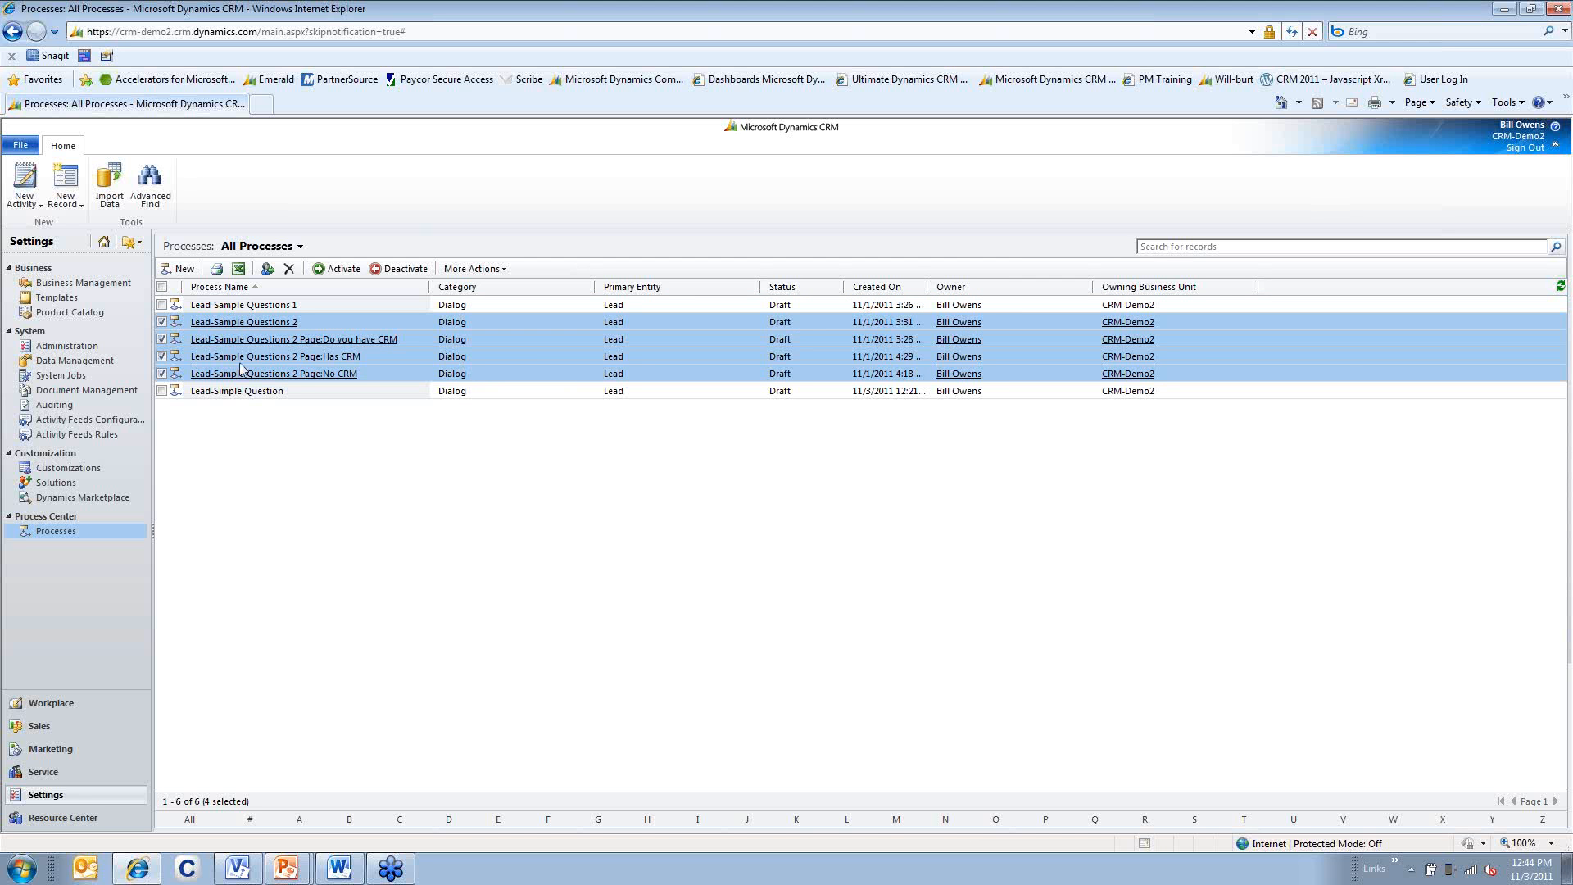
pyautogui.doubleClick(357, 325)
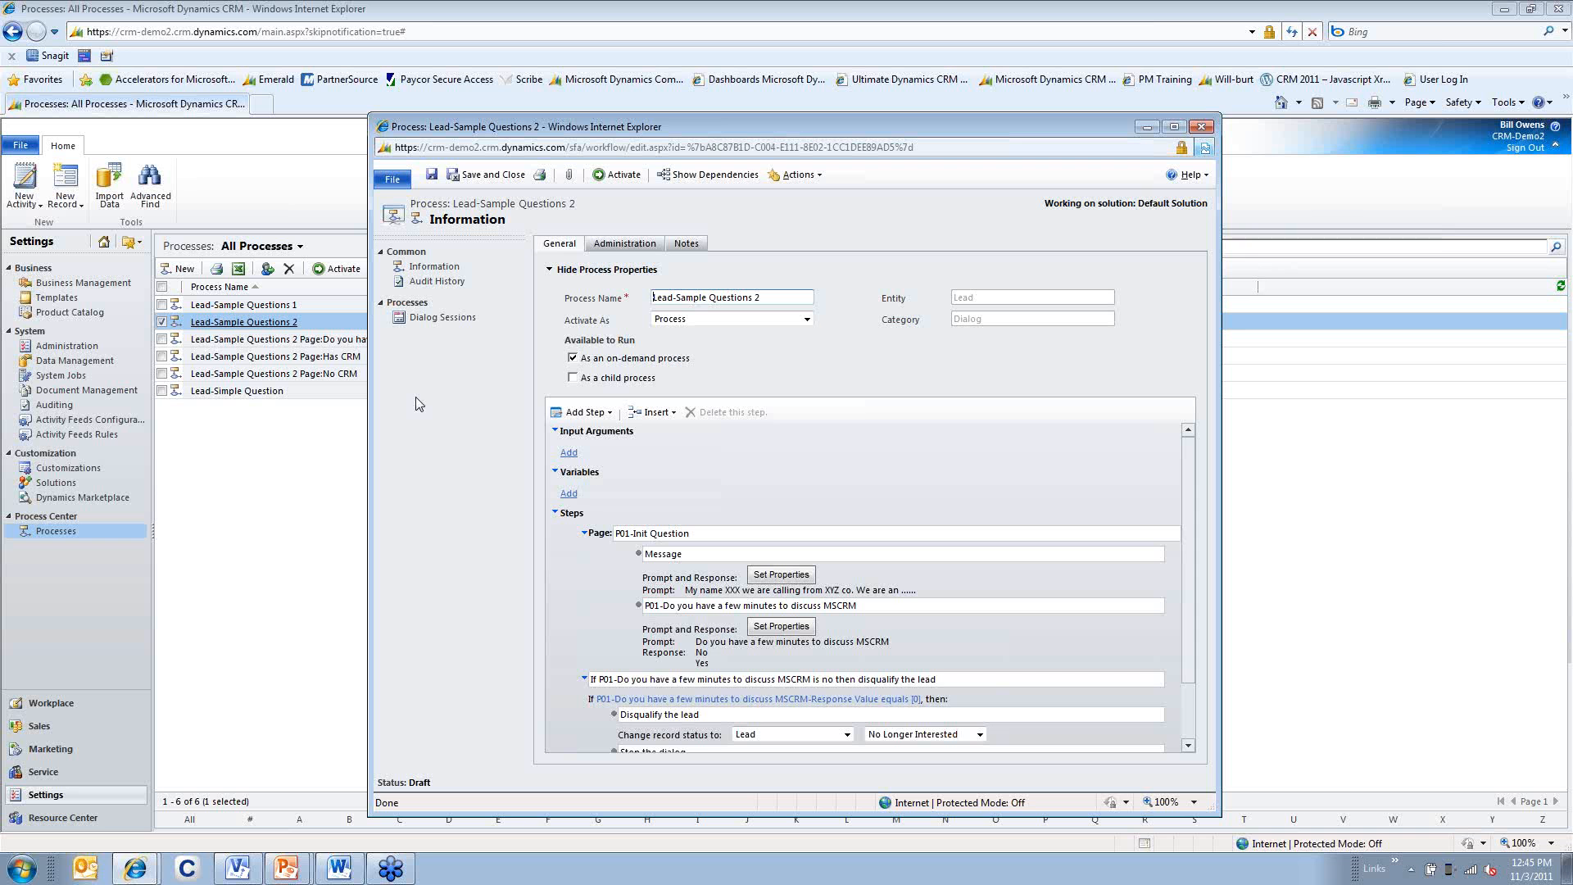
pyautogui.click(991, 141)
pyautogui.doubleClick(992, 127)
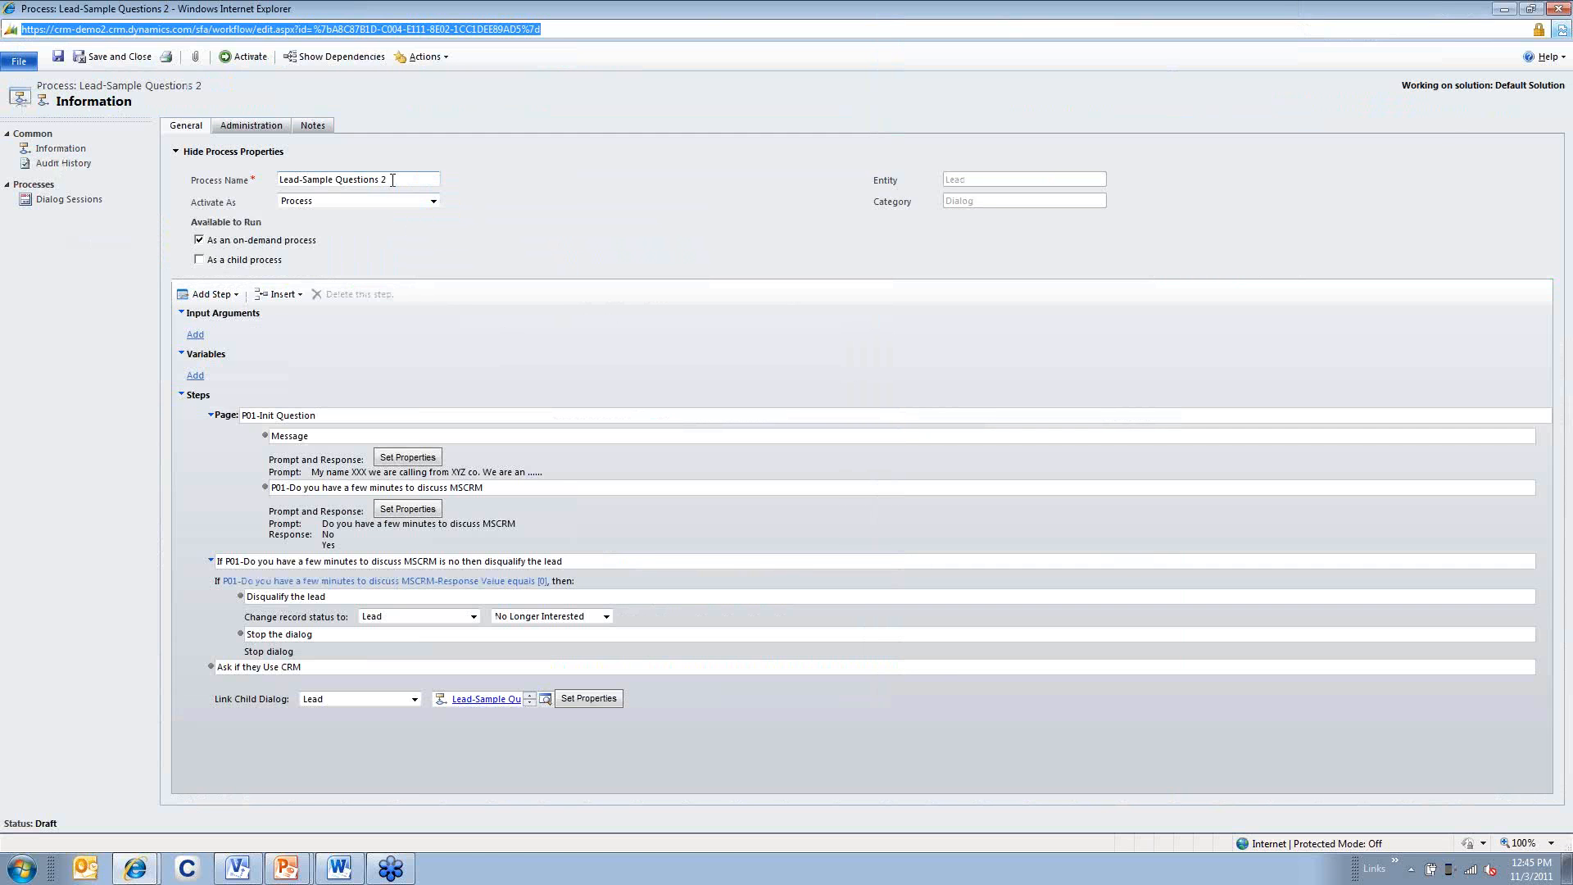
# Examine the P01-Init Question page, the disqualify-the-lead condition, and the child dialog link in the Ask if they Use CRM step
pyautogui.click(342, 414)
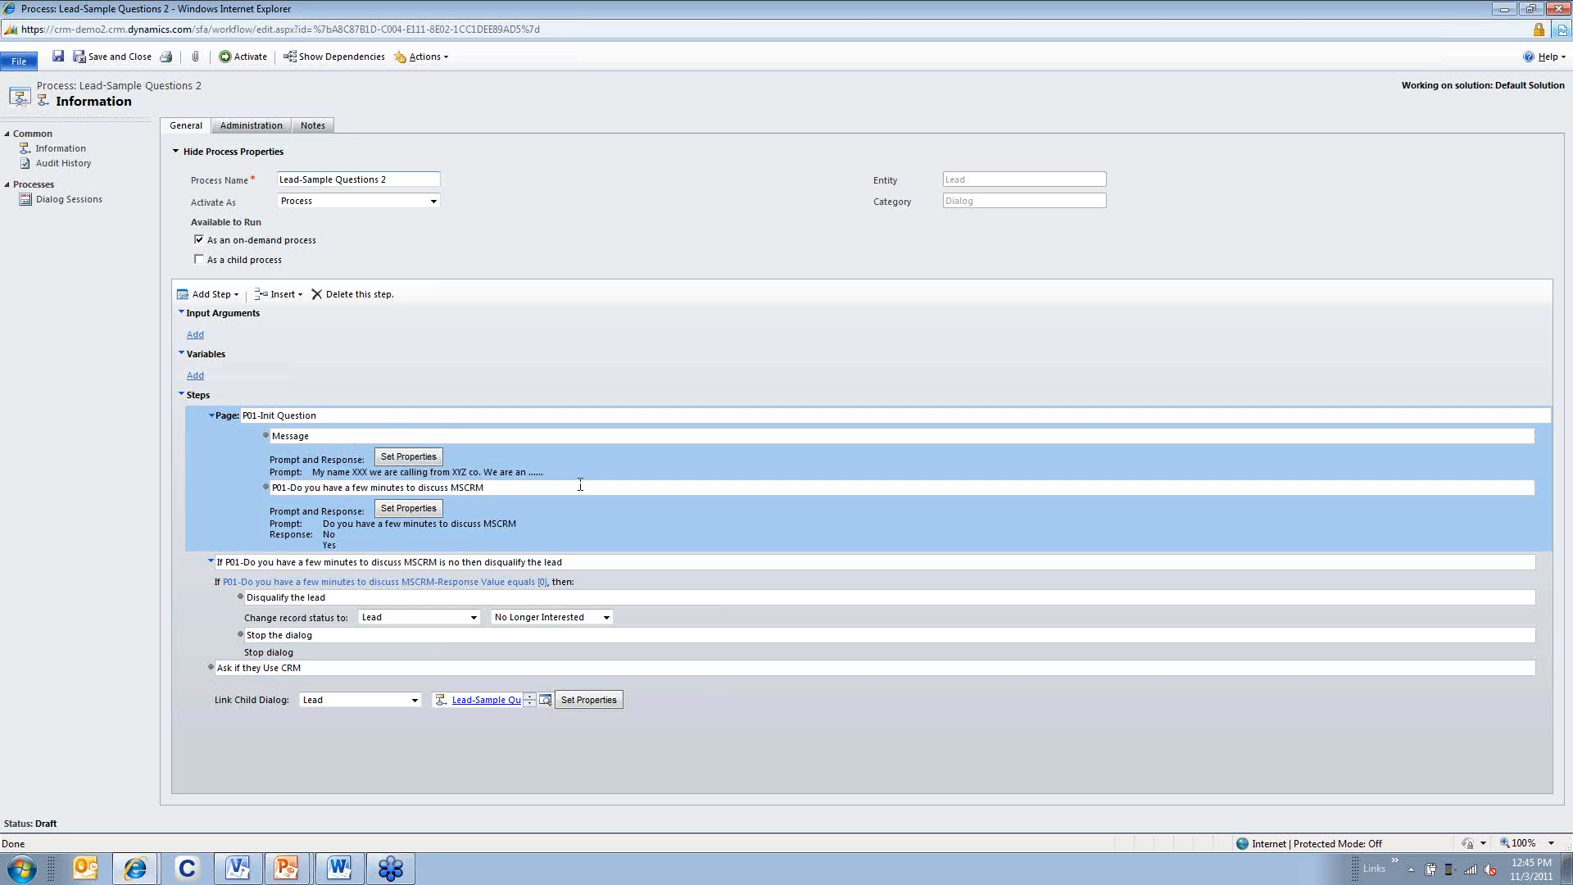
pyautogui.click(385, 562)
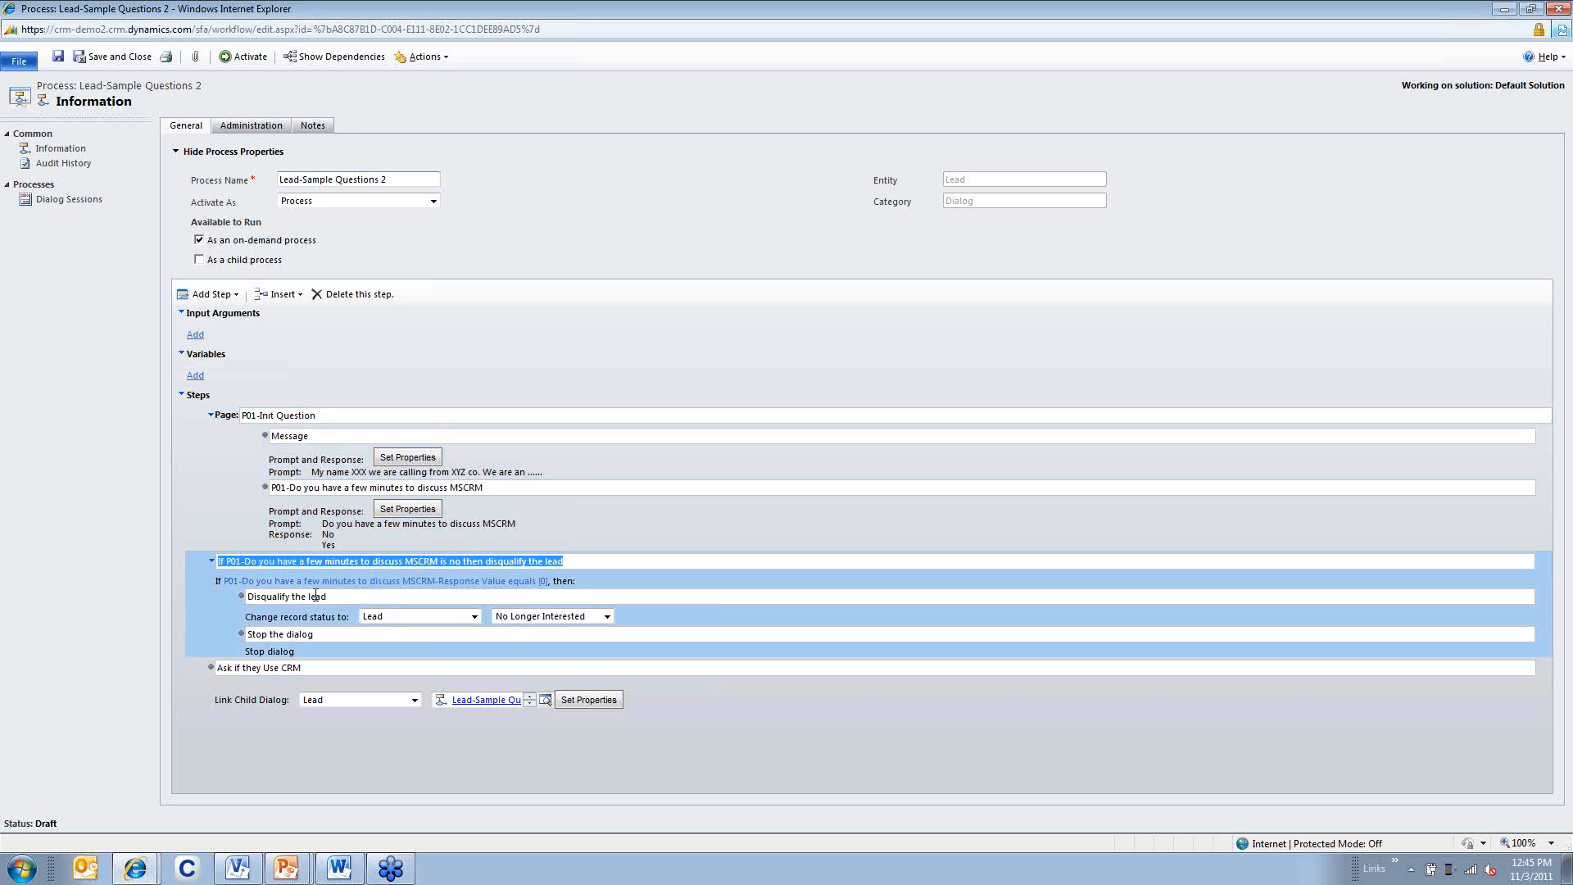
pyautogui.click(259, 669)
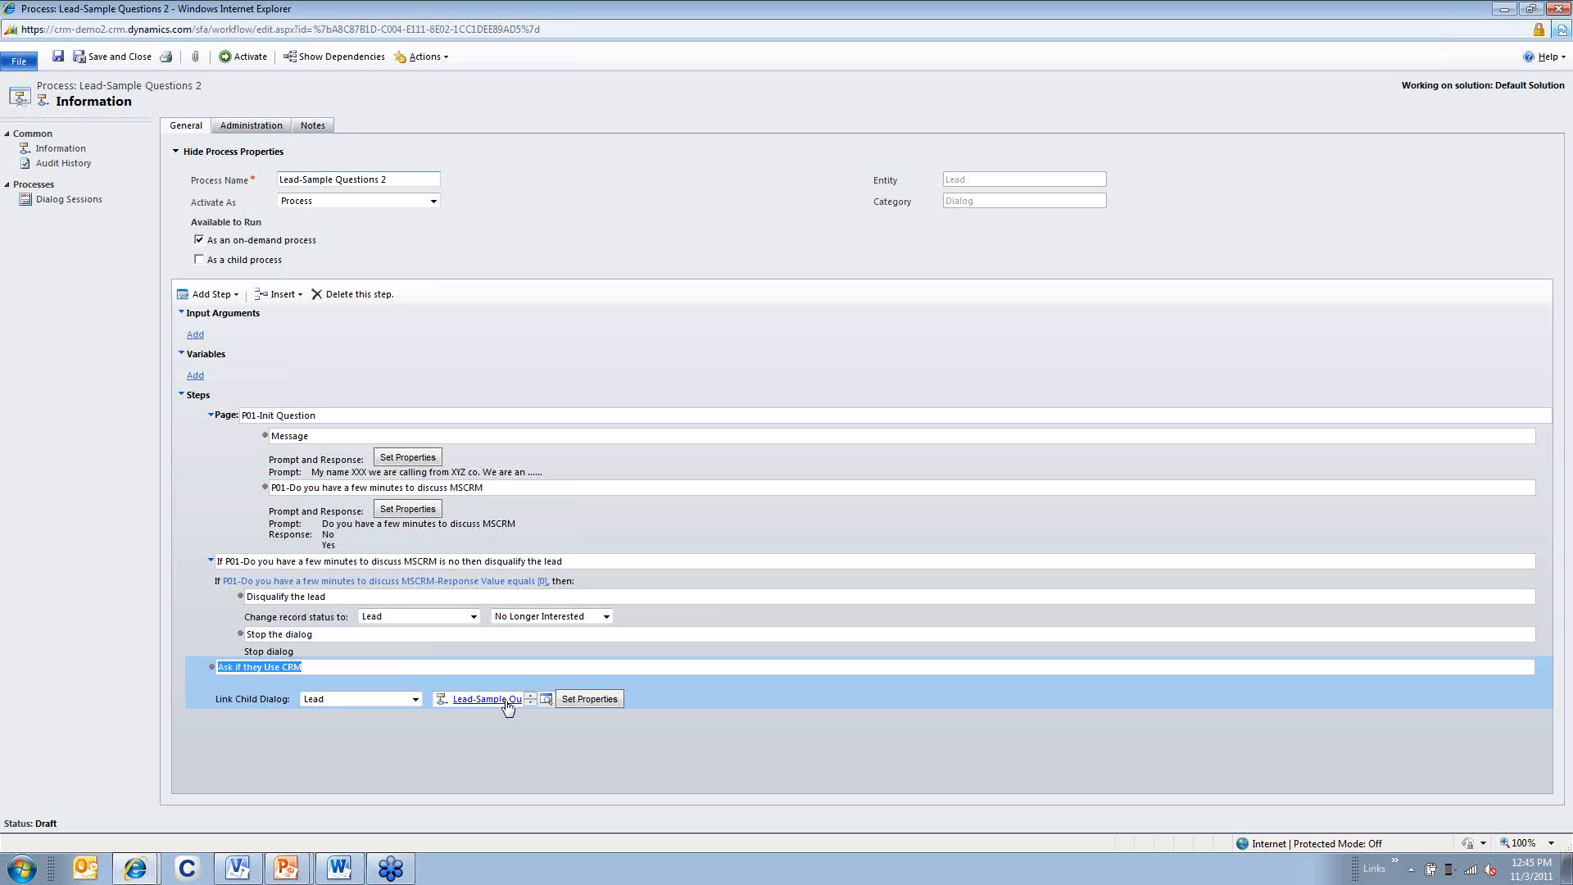
pyautogui.click(589, 699)
# Activate the Lead-Sample Questions 2 process, confirm the activation, and close its window
pyautogui.click(244, 56)
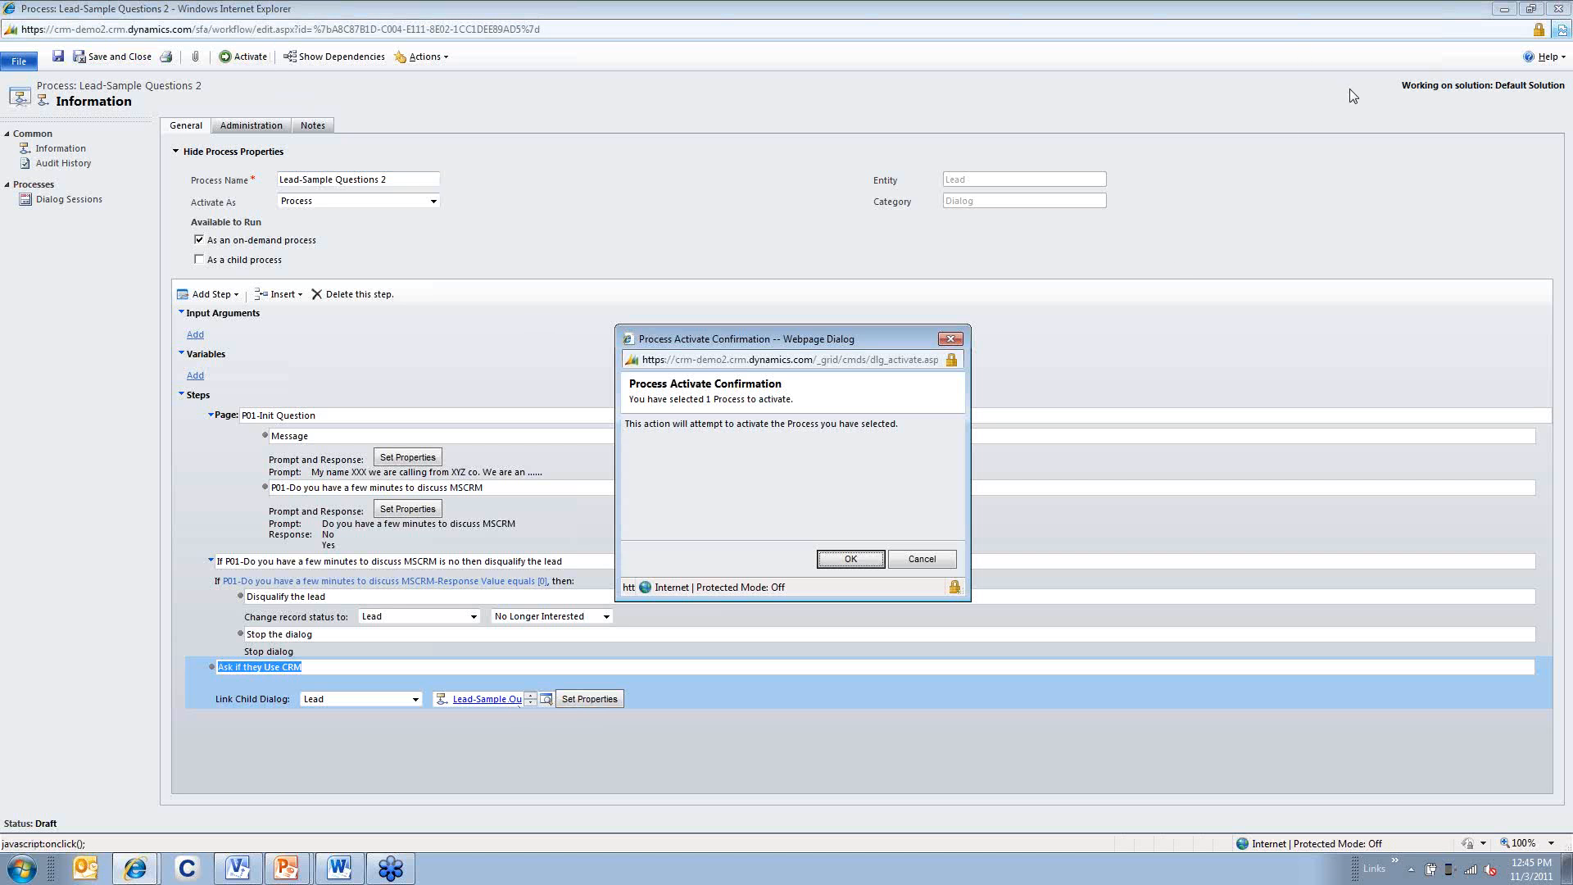
pyautogui.click(843, 560)
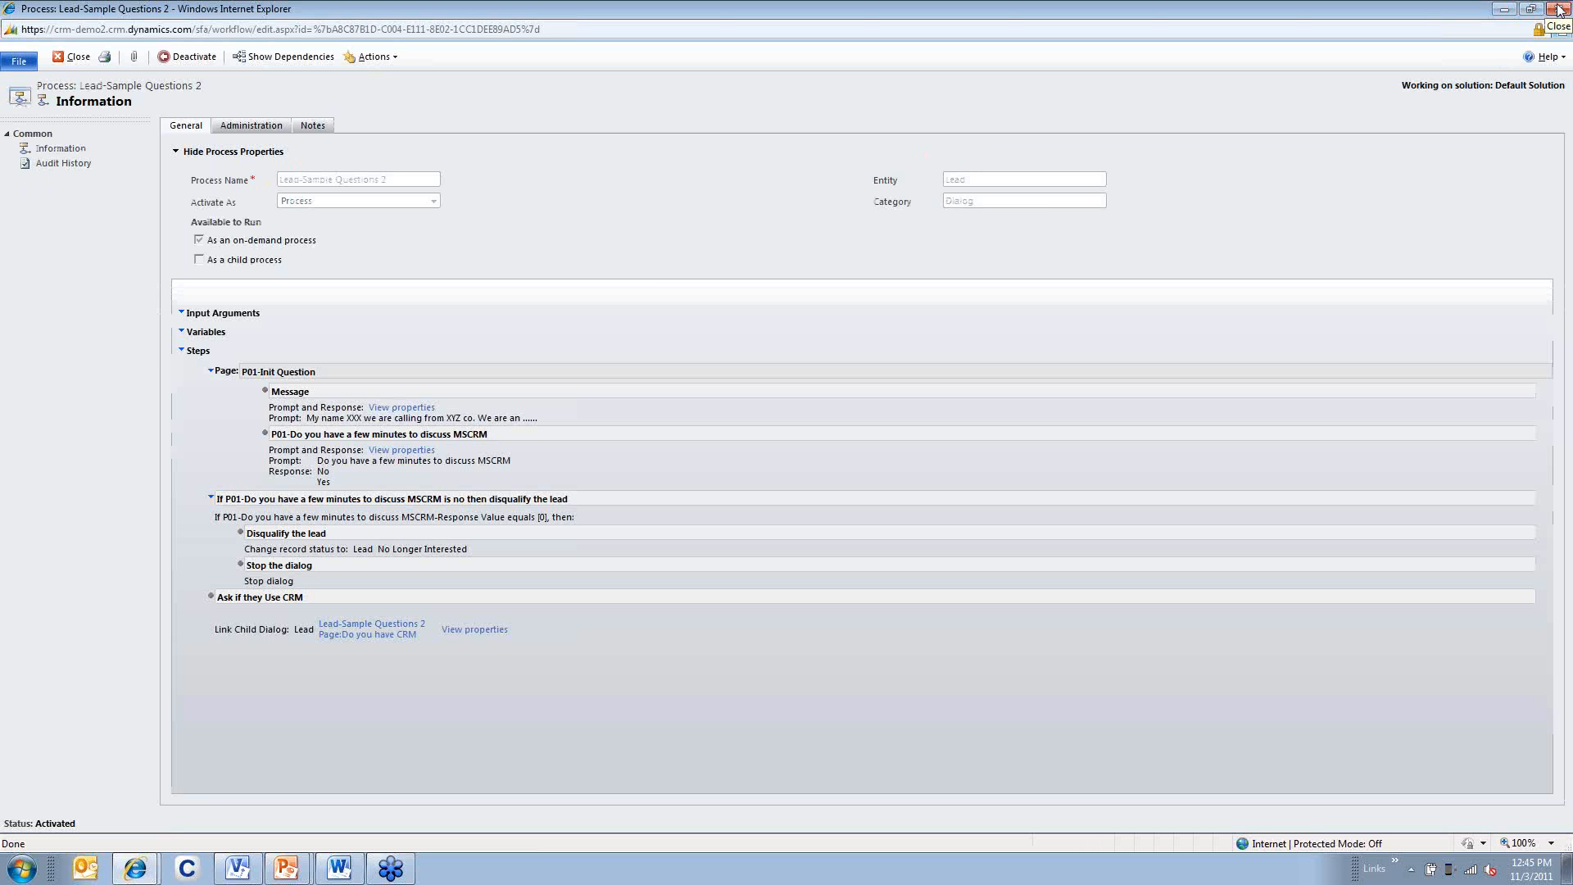
pyautogui.click(1559, 9)
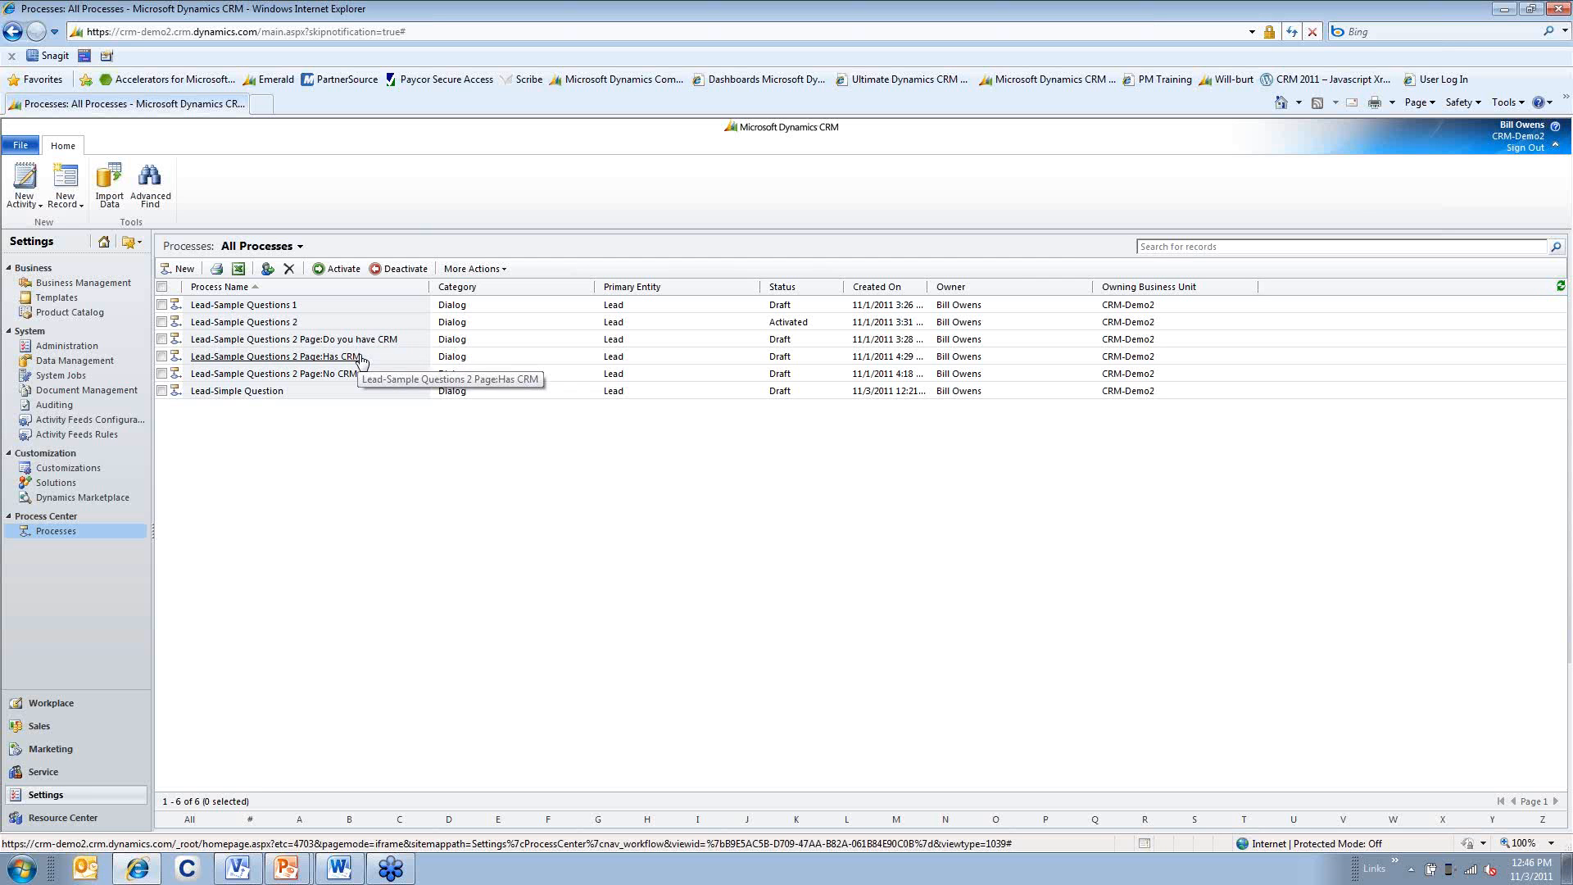
# Open the Lead-Sample Questions 2 Page:Do you have CRM dialog, and rename its prompt step P01-Do you currently have CRM Installed?
pyautogui.click(406, 340)
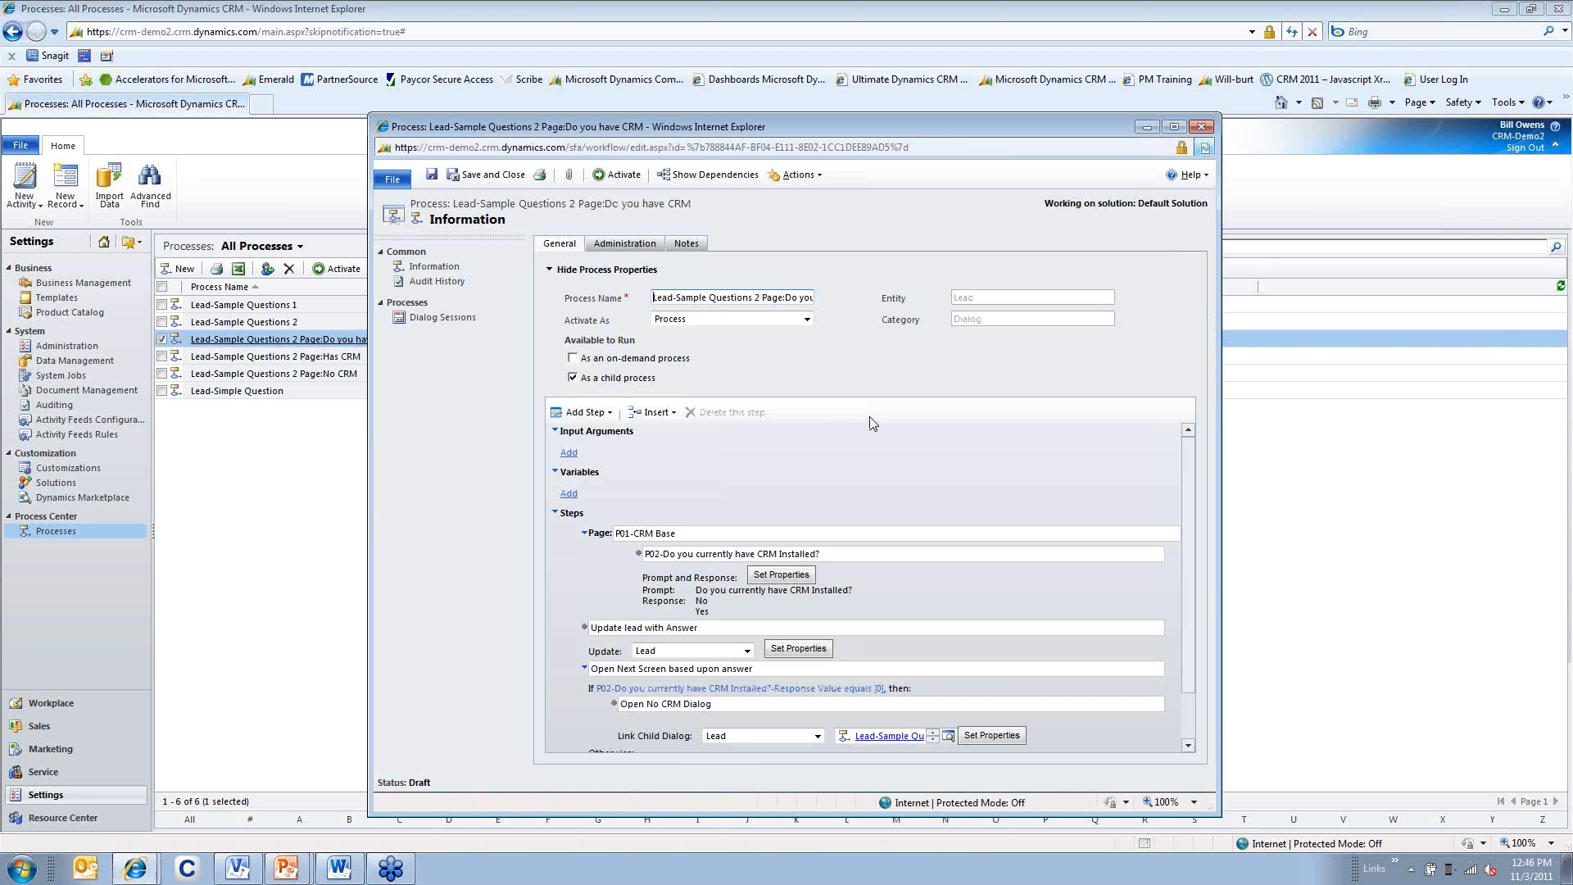
pyautogui.click(666, 556)
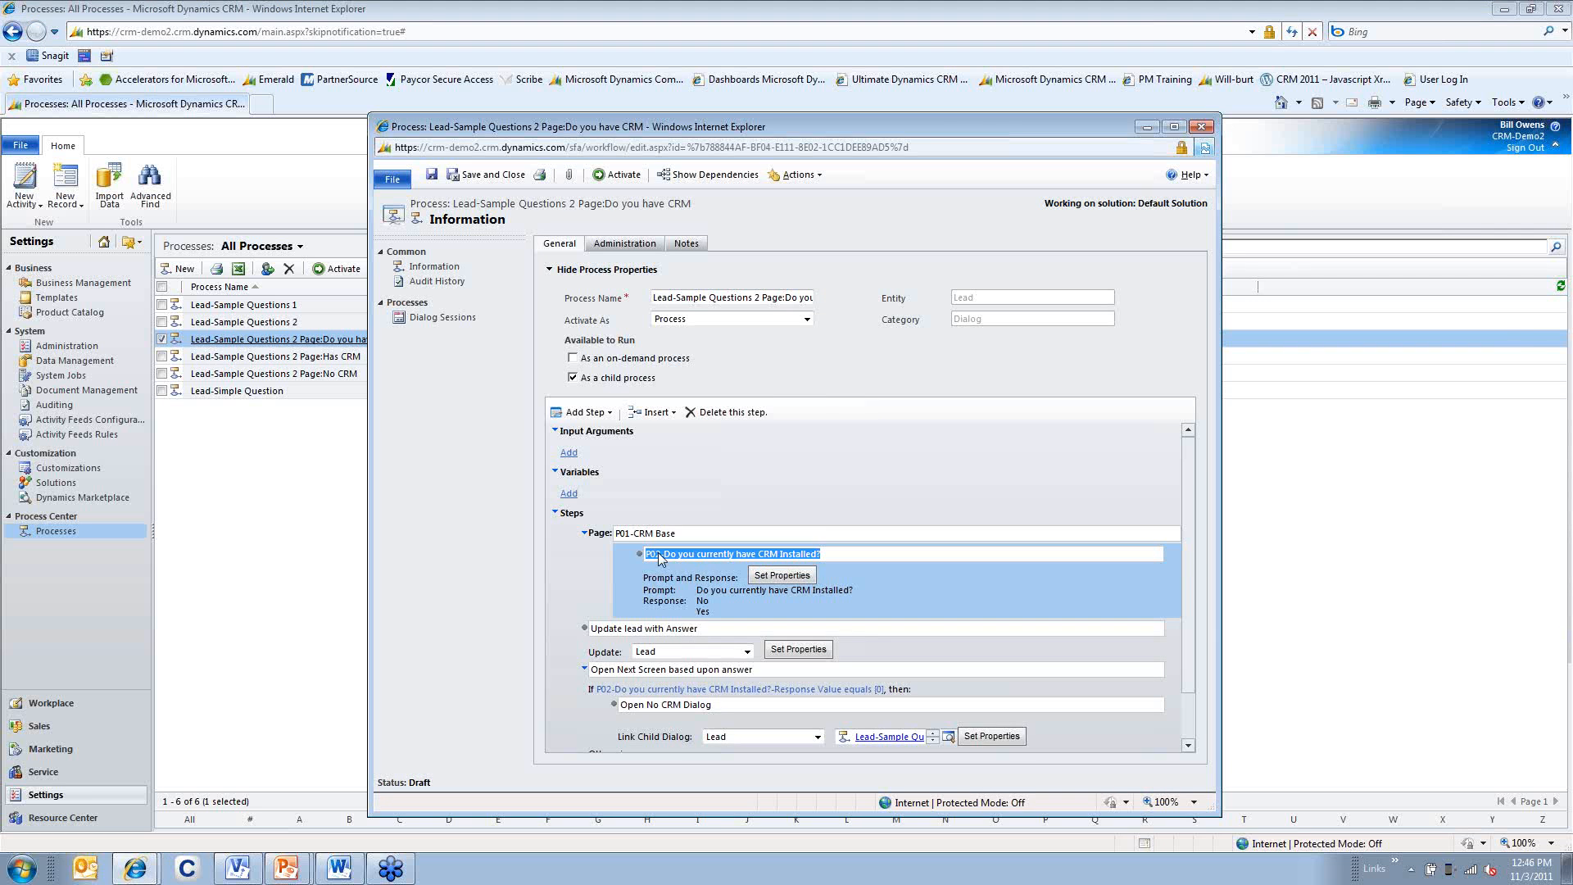
pyautogui.click(660, 554)
pyautogui.press('BackSpace')
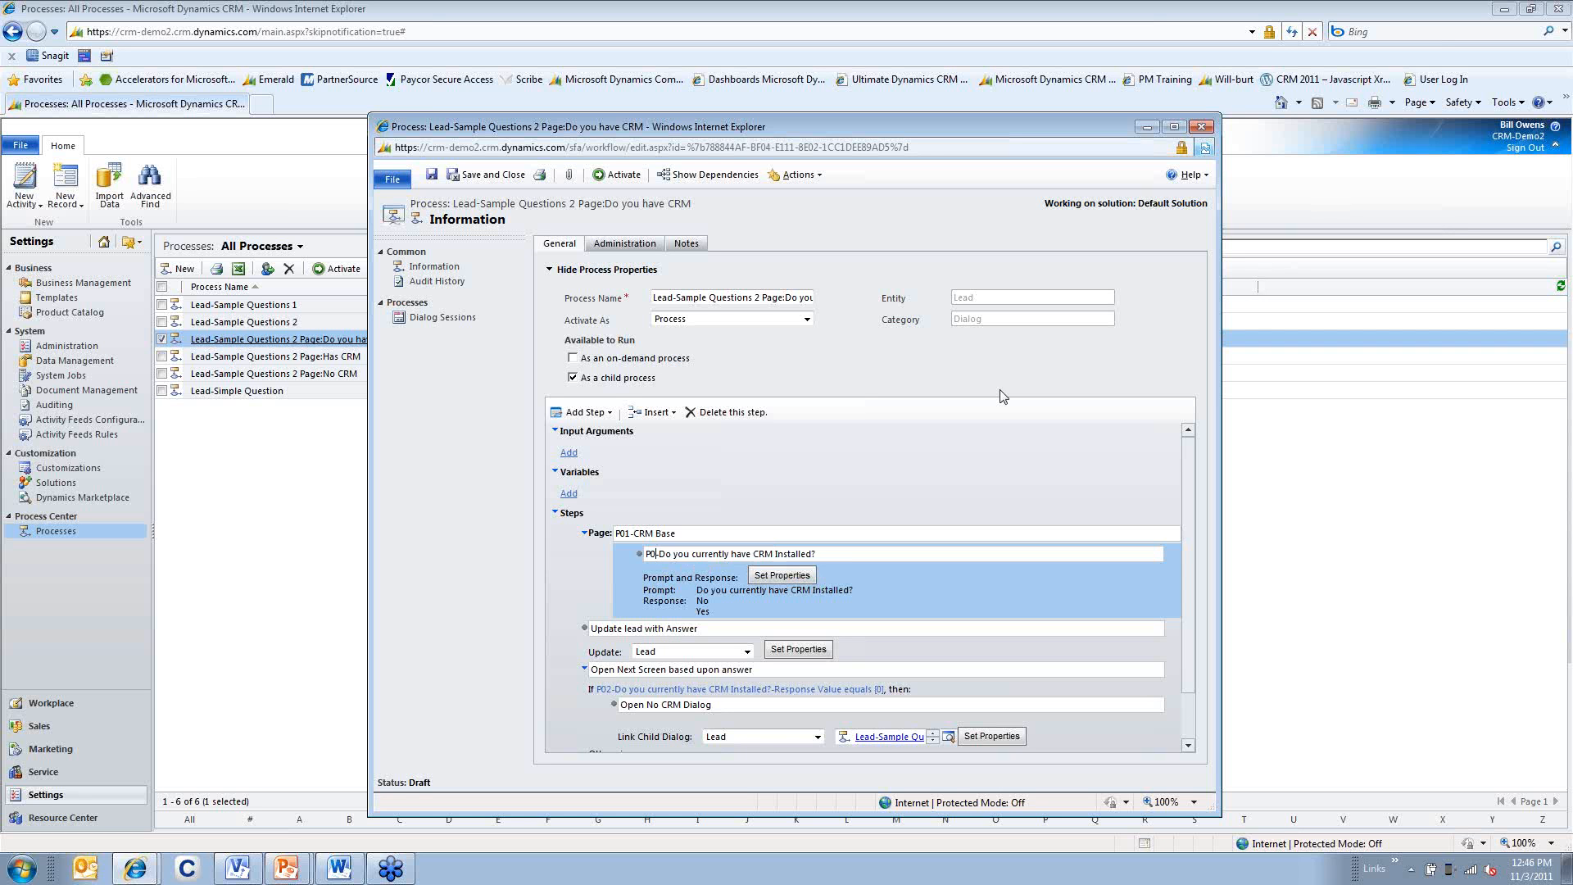
pyautogui.write('1')
pyautogui.click(719, 532)
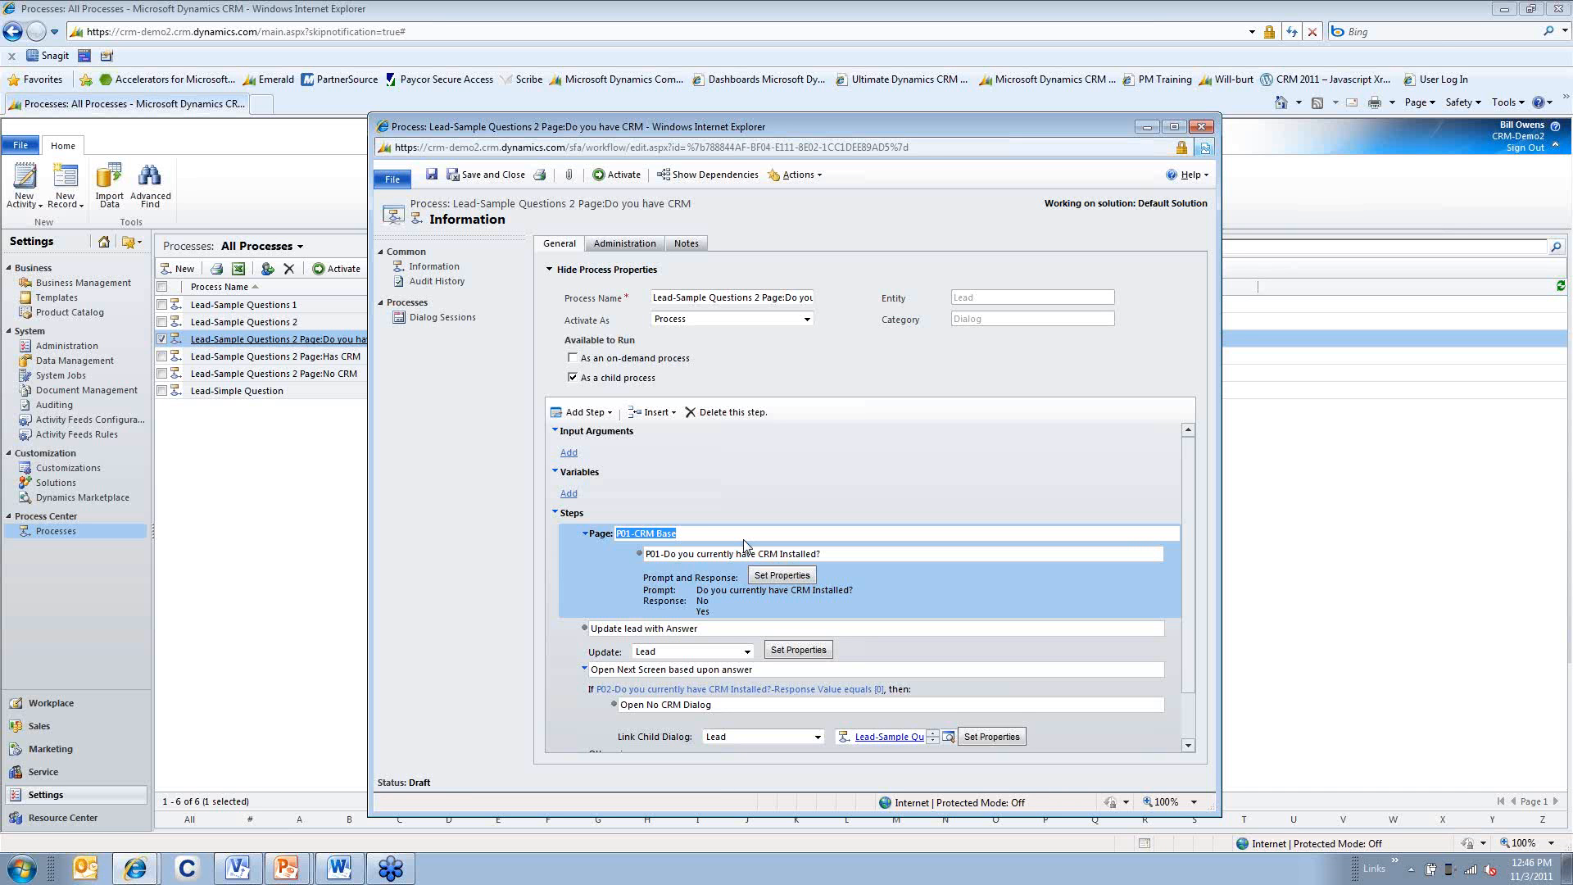
# Collapse the process properties, and examine the P01-CRM Base page, the lead update step, and the condition's No CRM and Has CRM branches
pyautogui.click(812, 452)
pyautogui.scroll(-1, 775, 498)
pyautogui.scroll(1, 763, 500)
pyautogui.click(550, 269)
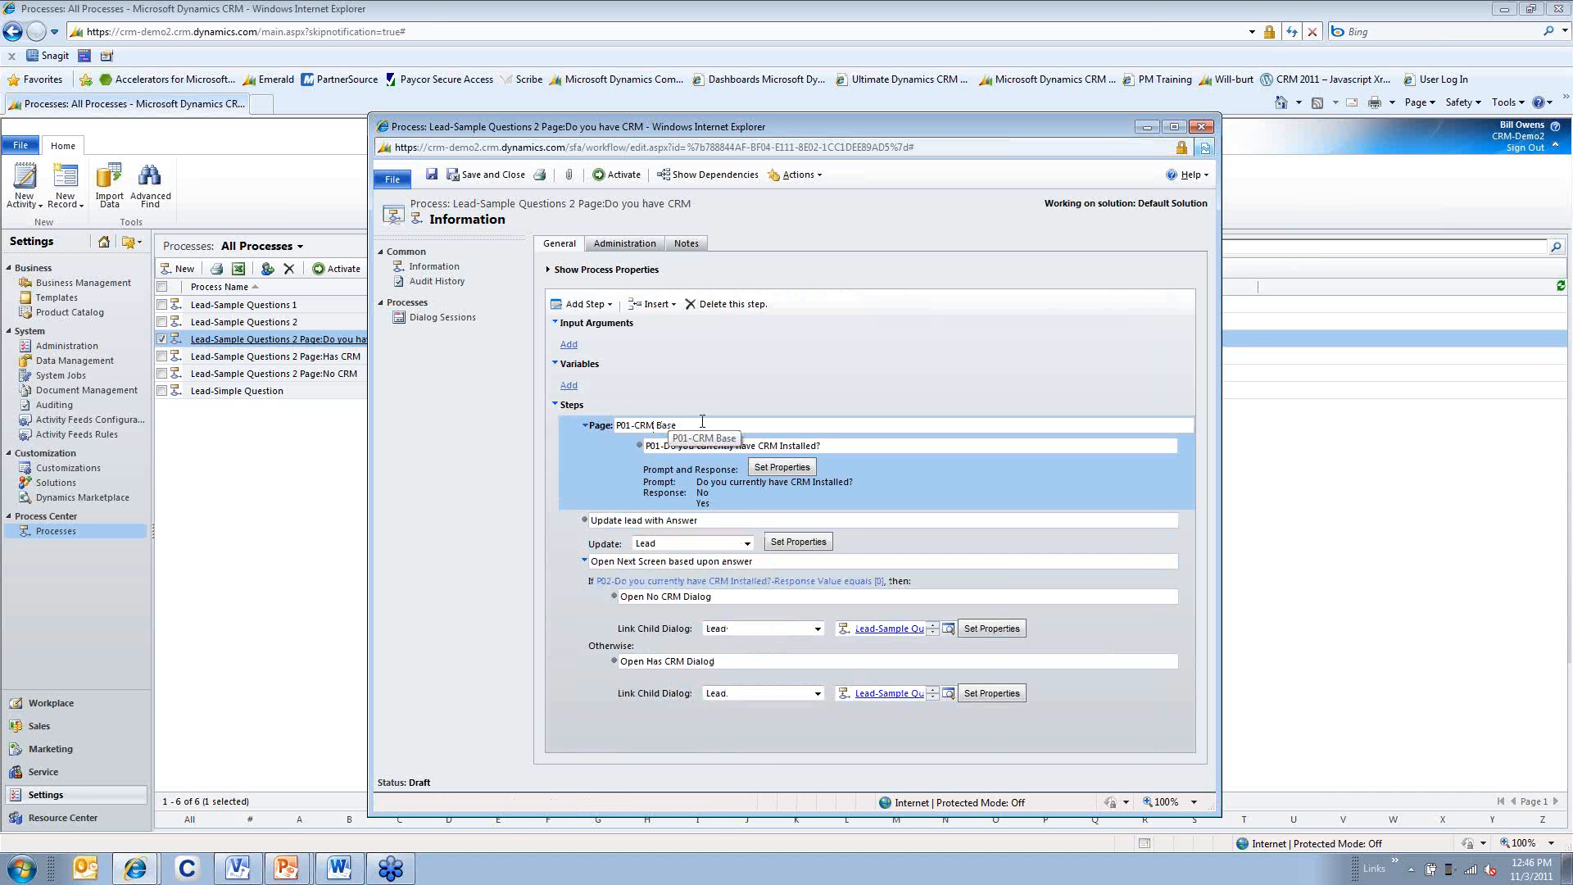
pyautogui.click(658, 427)
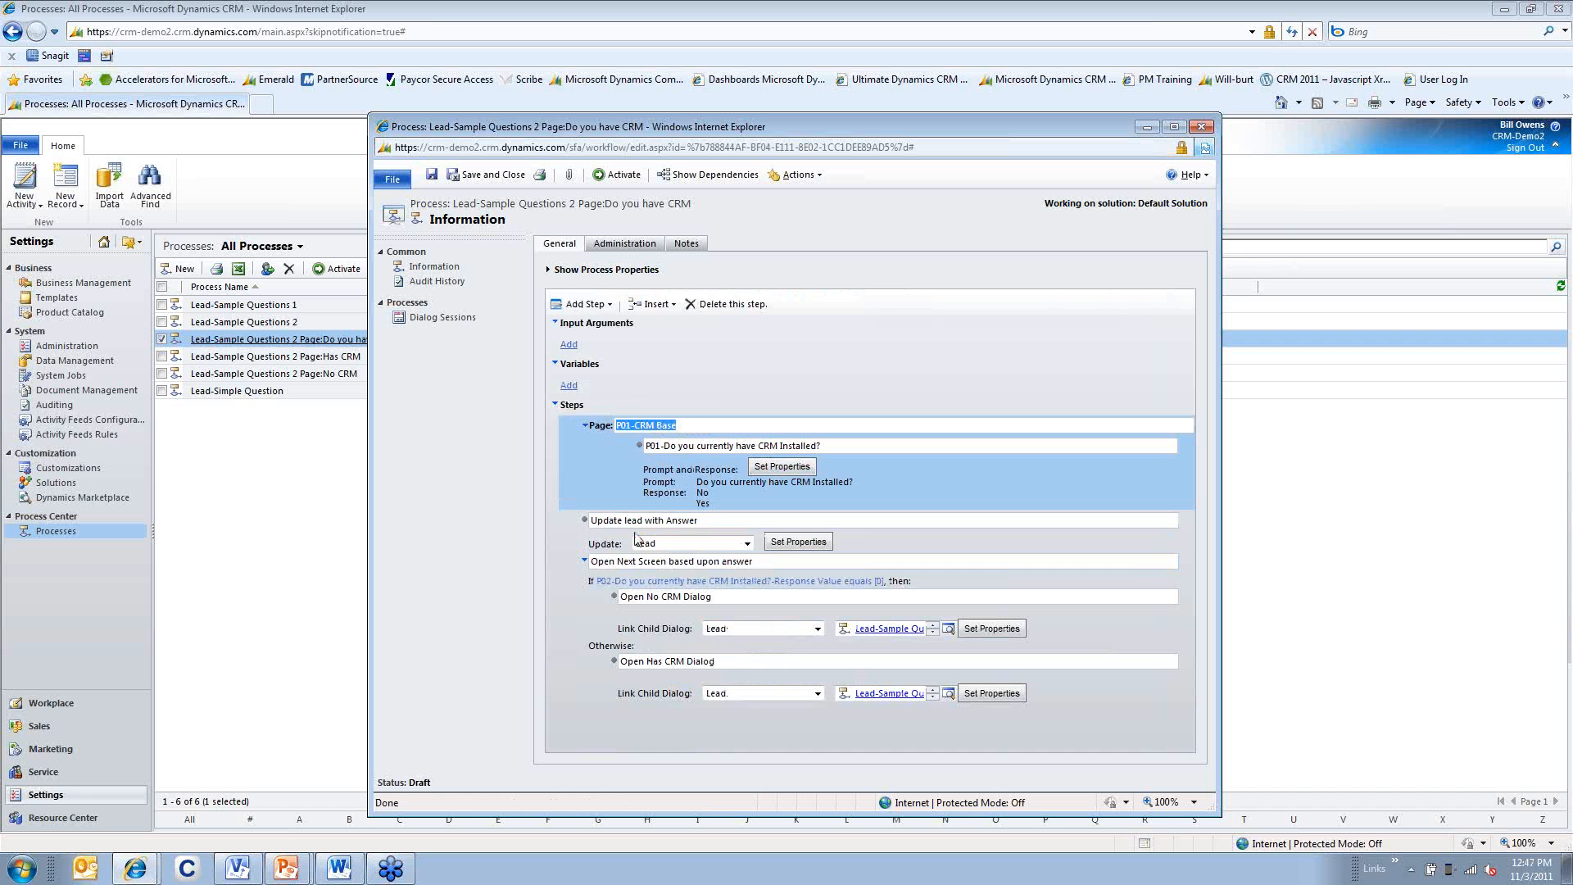
pyautogui.click(674, 523)
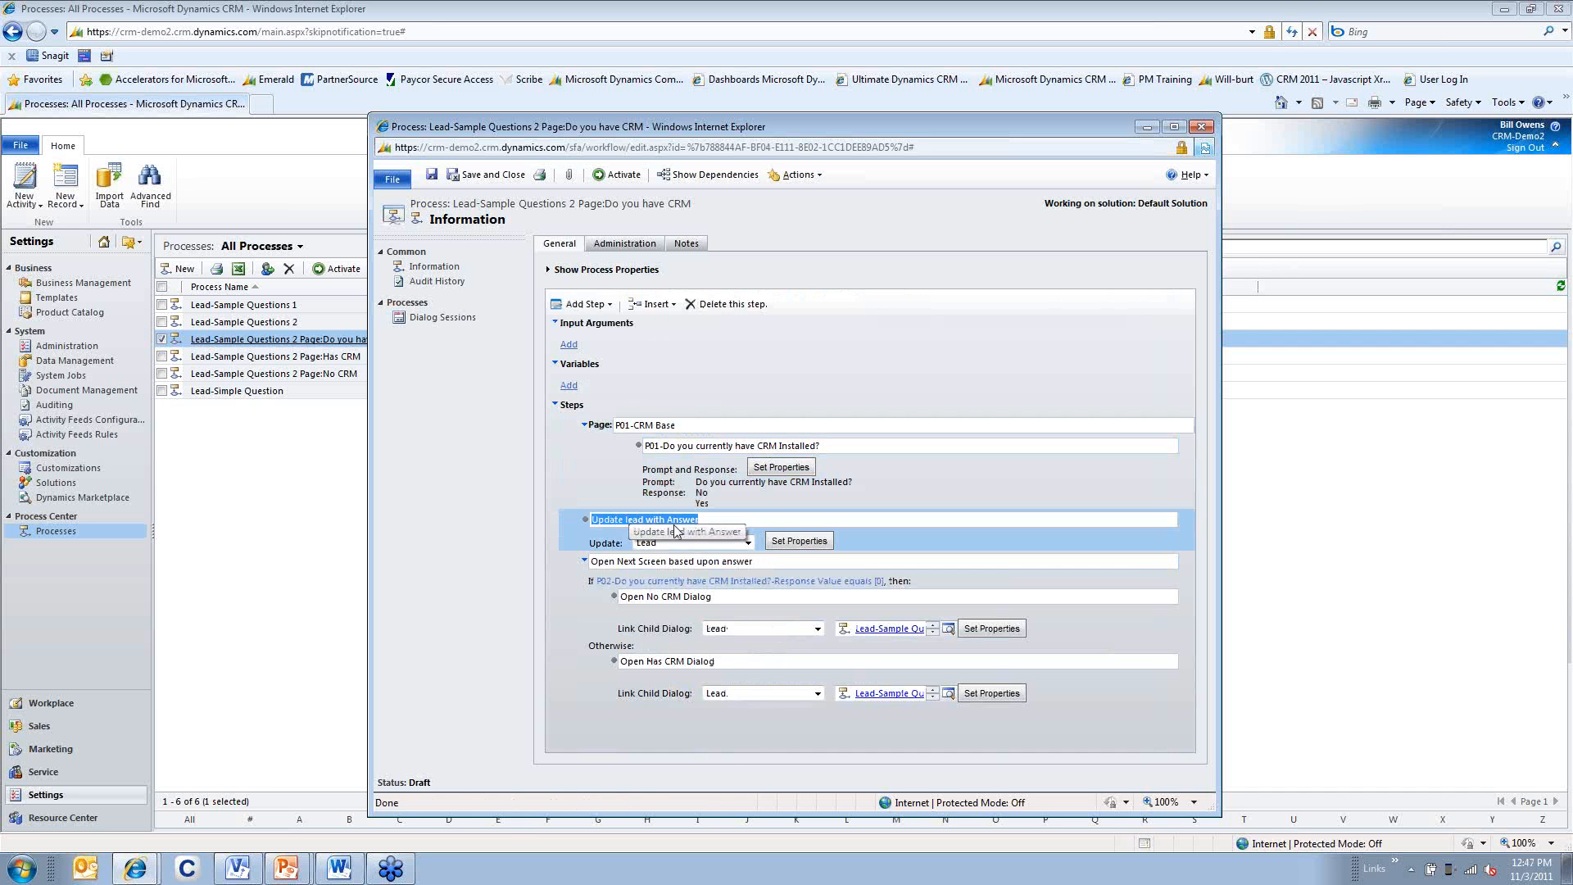
pyautogui.click(654, 564)
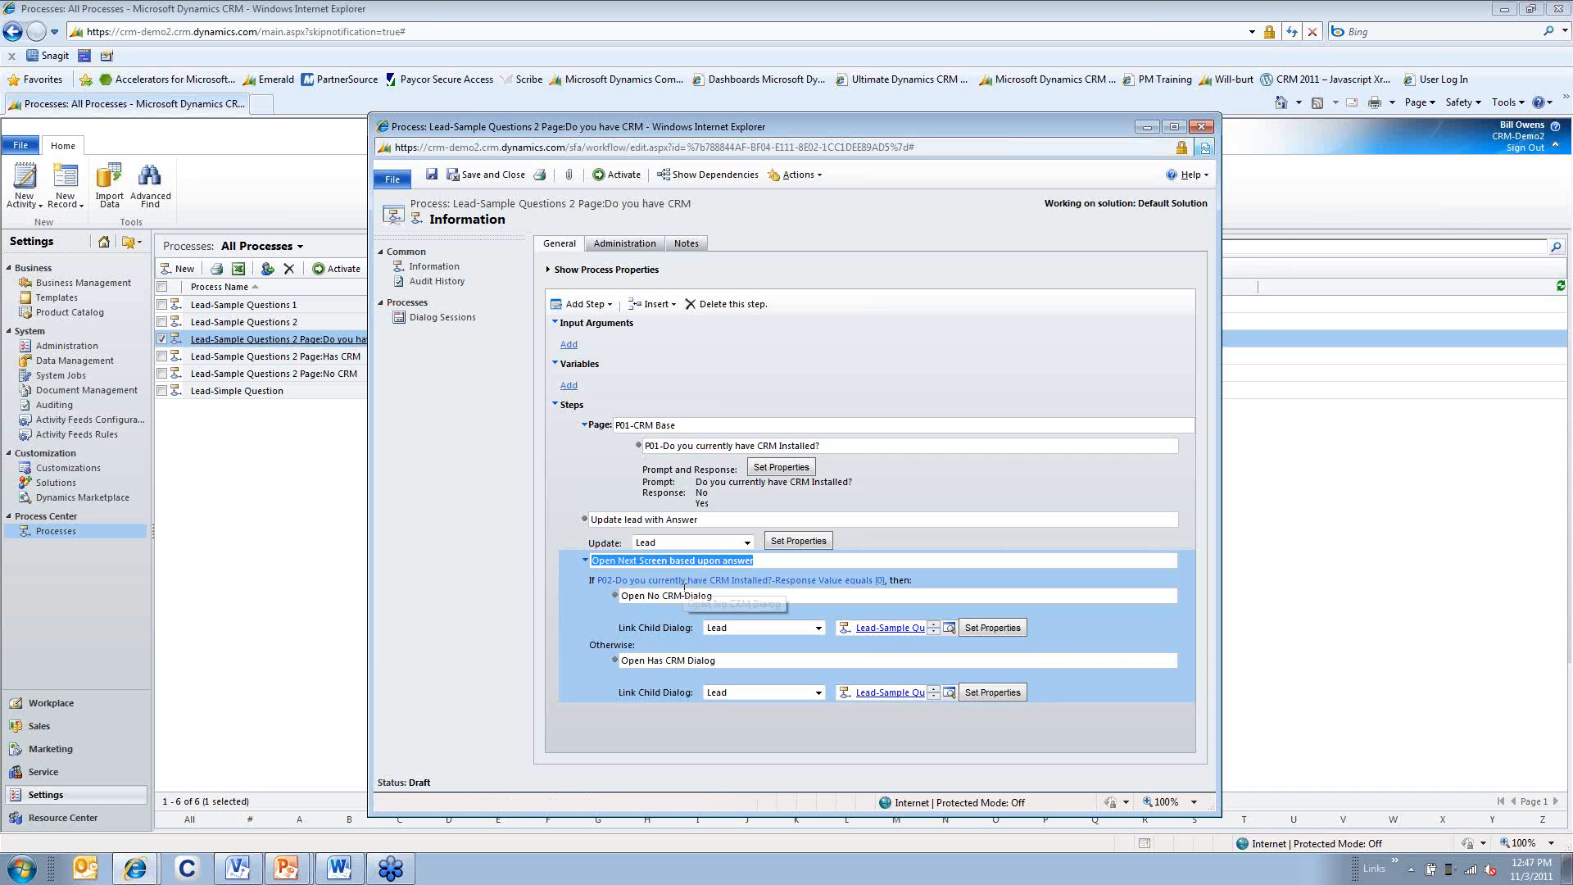
pyautogui.click(643, 598)
pyautogui.click(632, 663)
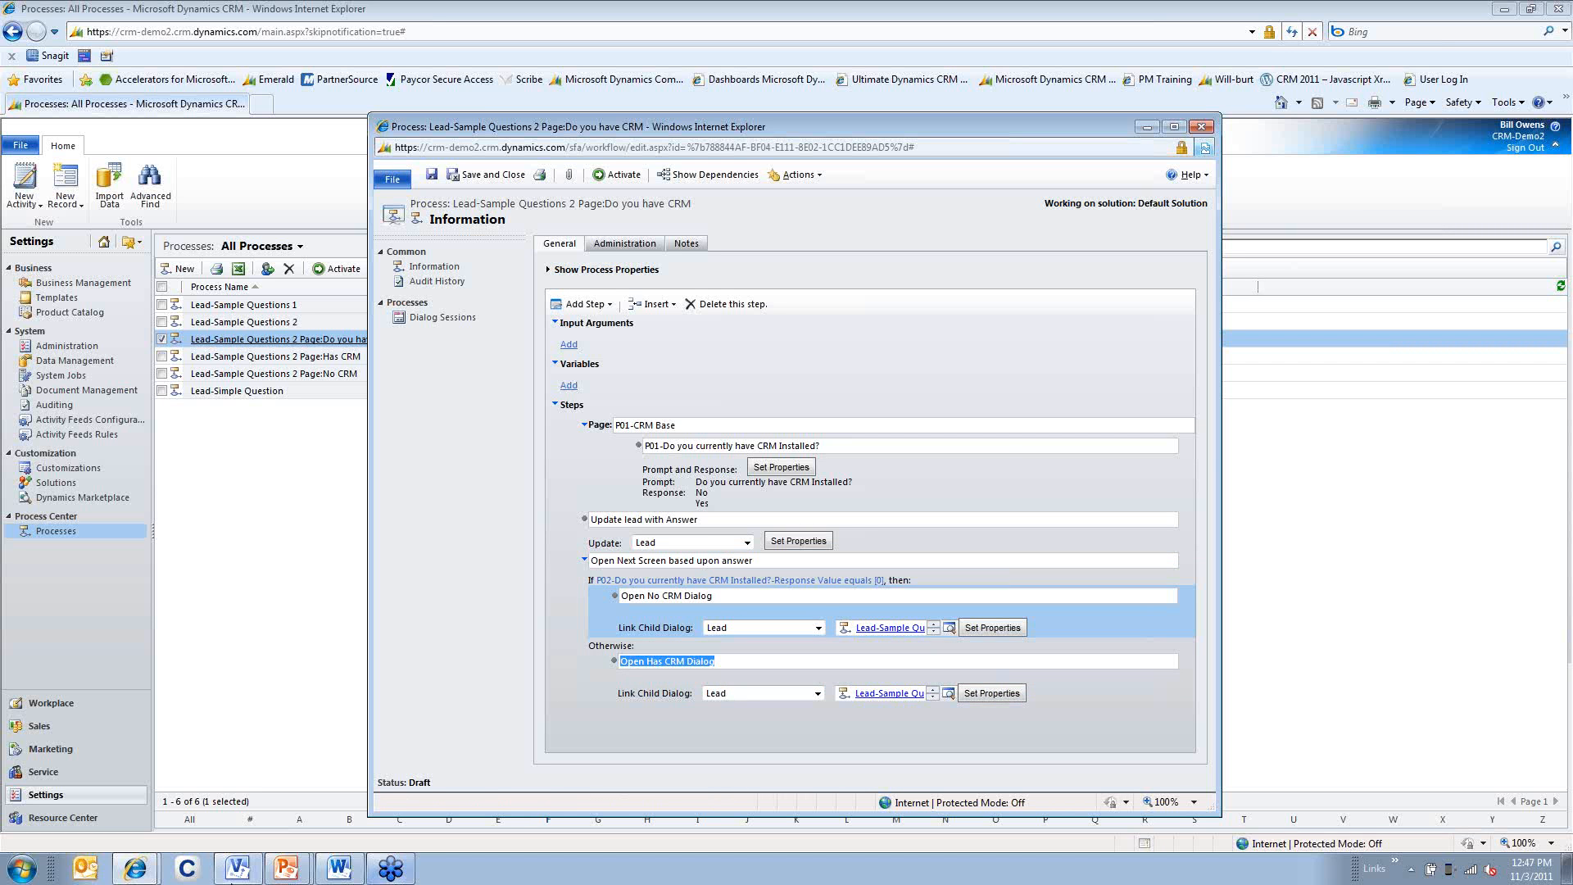
# Switch to the dialogs.vsd flowchart in Visio, and move the P03-No CRM container to the right, clear of P02-CRM Base
pyautogui.click(253, 876)
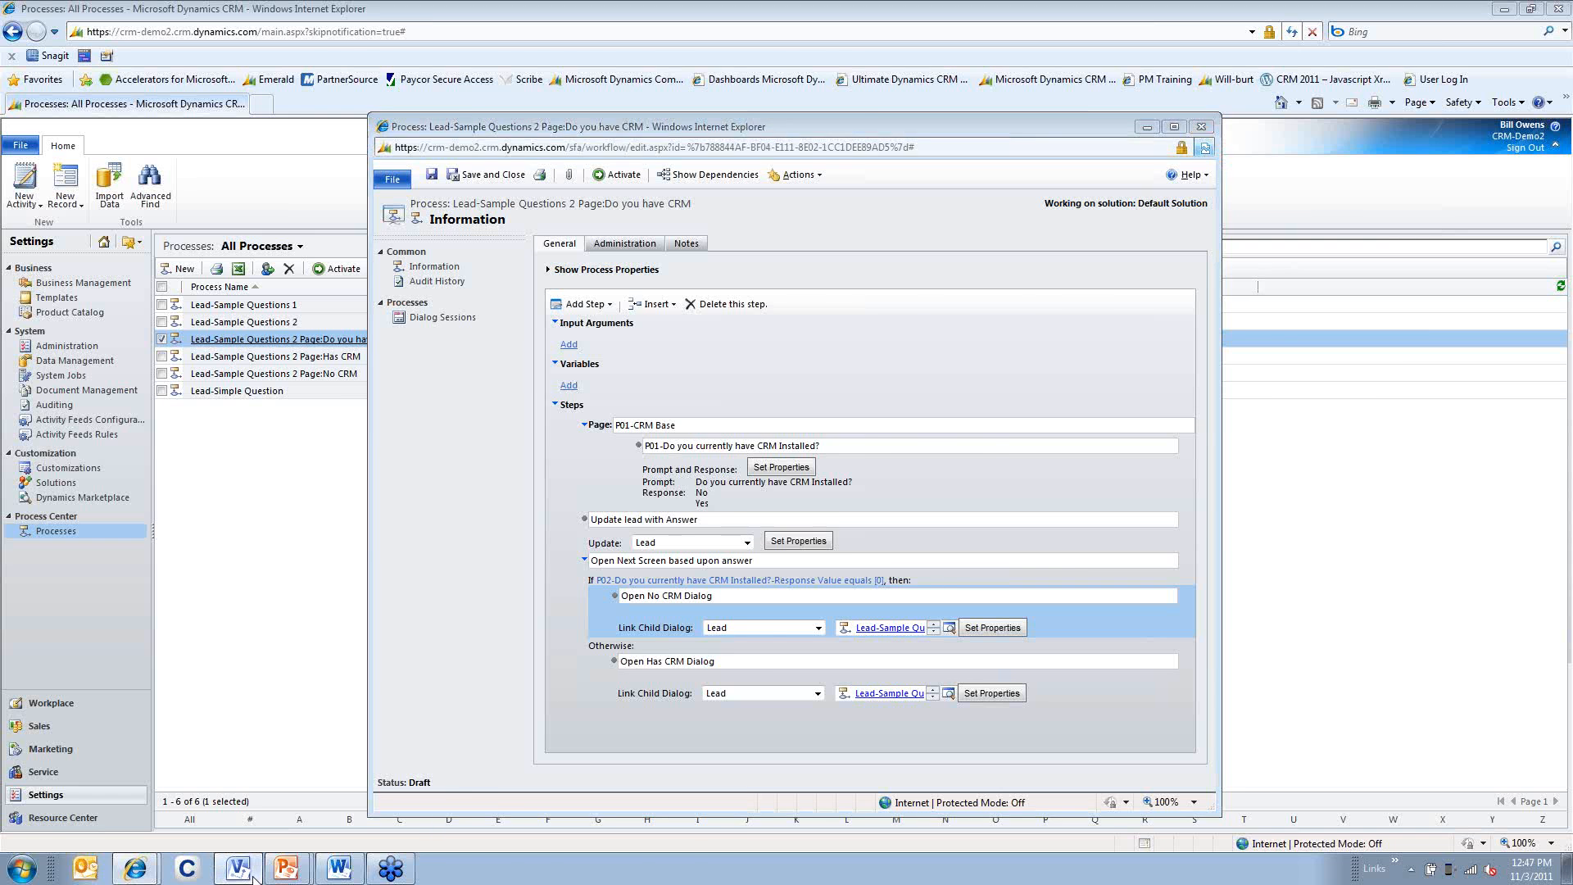
pyautogui.scroll(-5, 1139, 608)
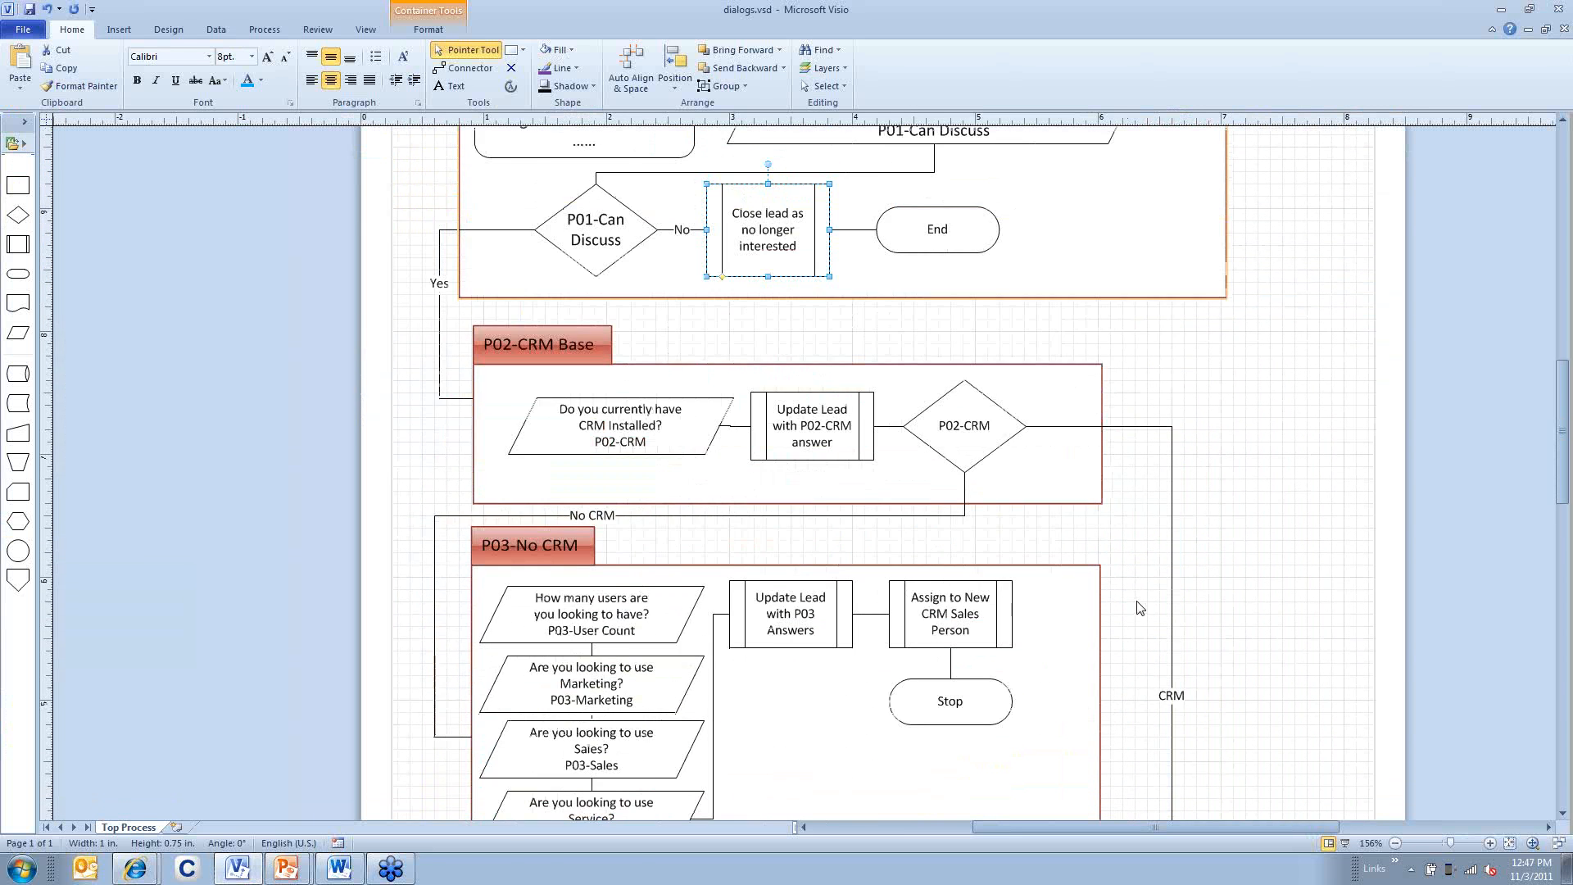
pyautogui.scroll(3, 1138, 608)
pyautogui.scroll(-2, 737, 561)
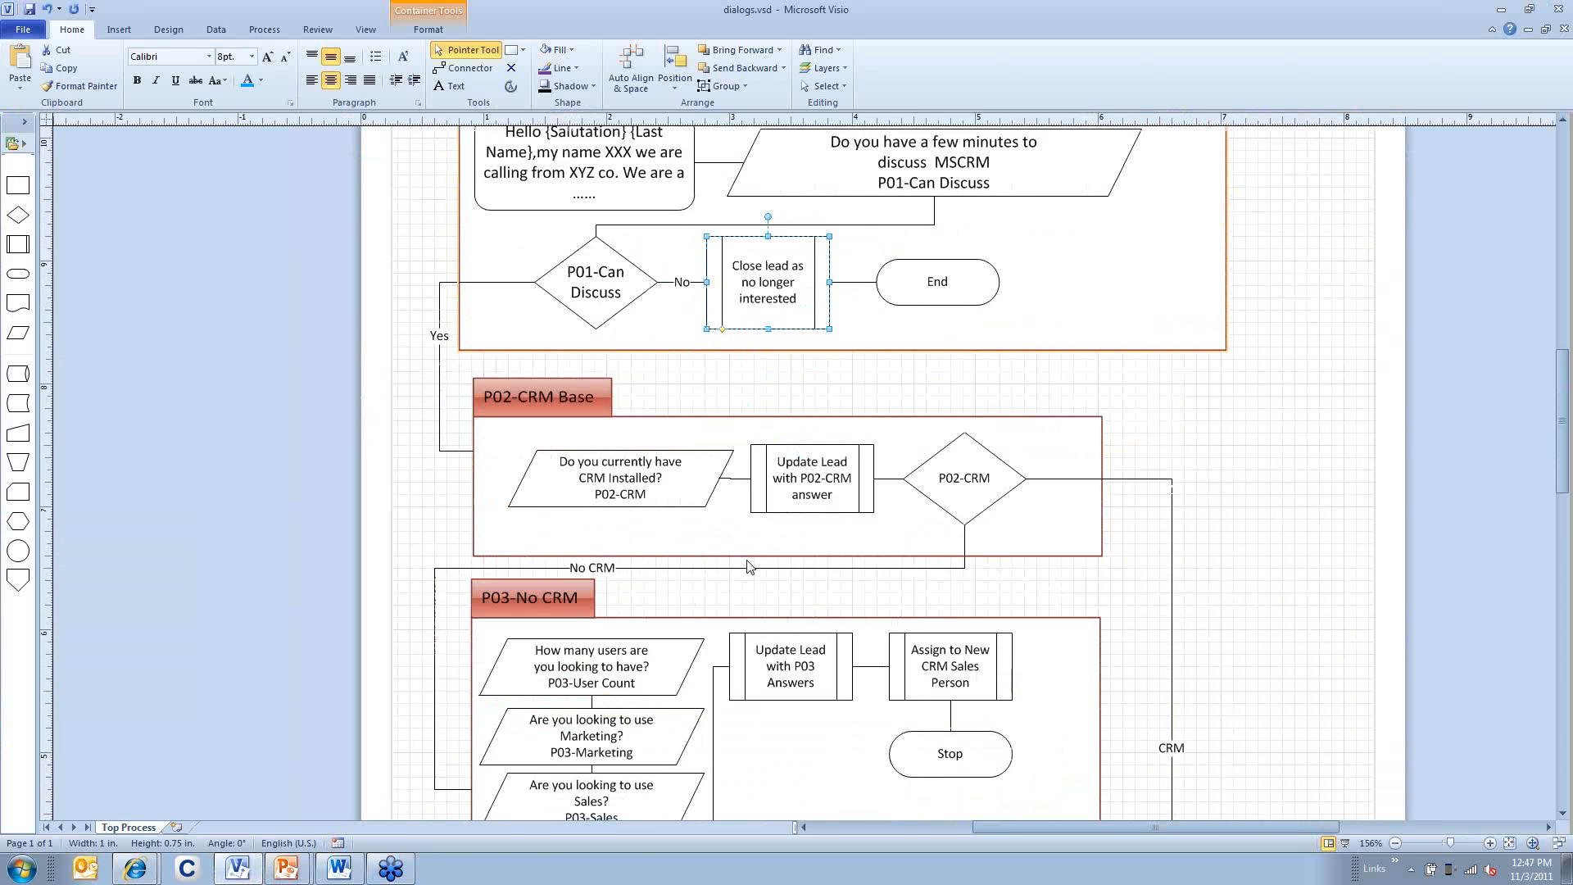
pyautogui.scroll(-2, 747, 566)
pyautogui.moveTo(552, 558); pyautogui.dragTo(1193, 557)
# Move the P04-Has CRM container up to the lower left of P02-CRM Base, and reroute the No CRM connector toward P03-No CRM
pyautogui.scroll(-6, 899, 629)
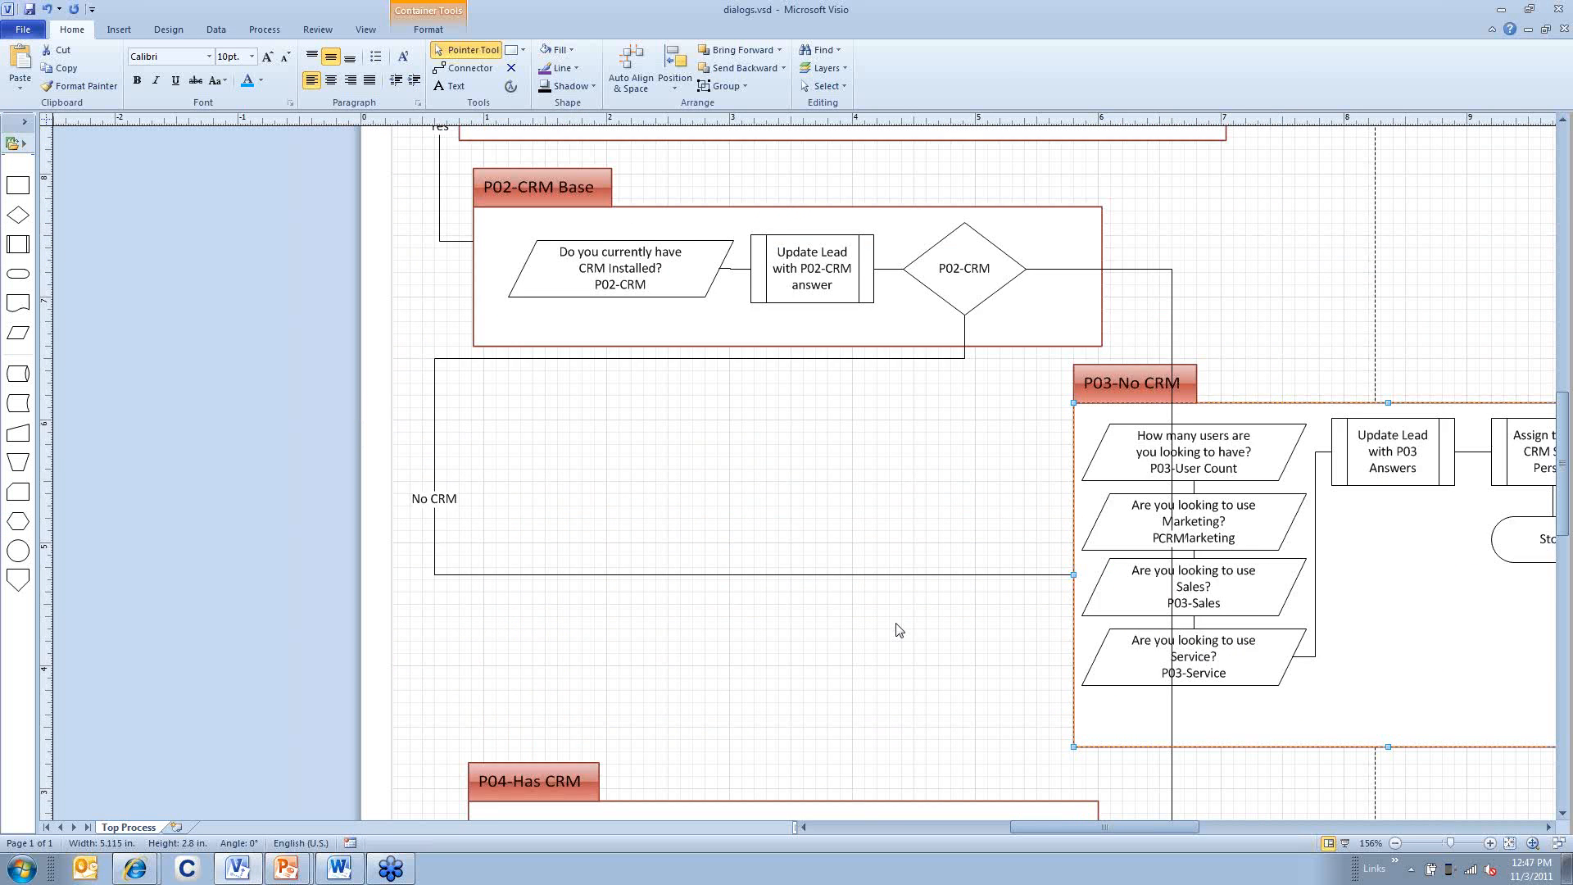
pyautogui.scroll(-2, 895, 626)
pyautogui.moveTo(493, 722); pyautogui.dragTo(361, 342)
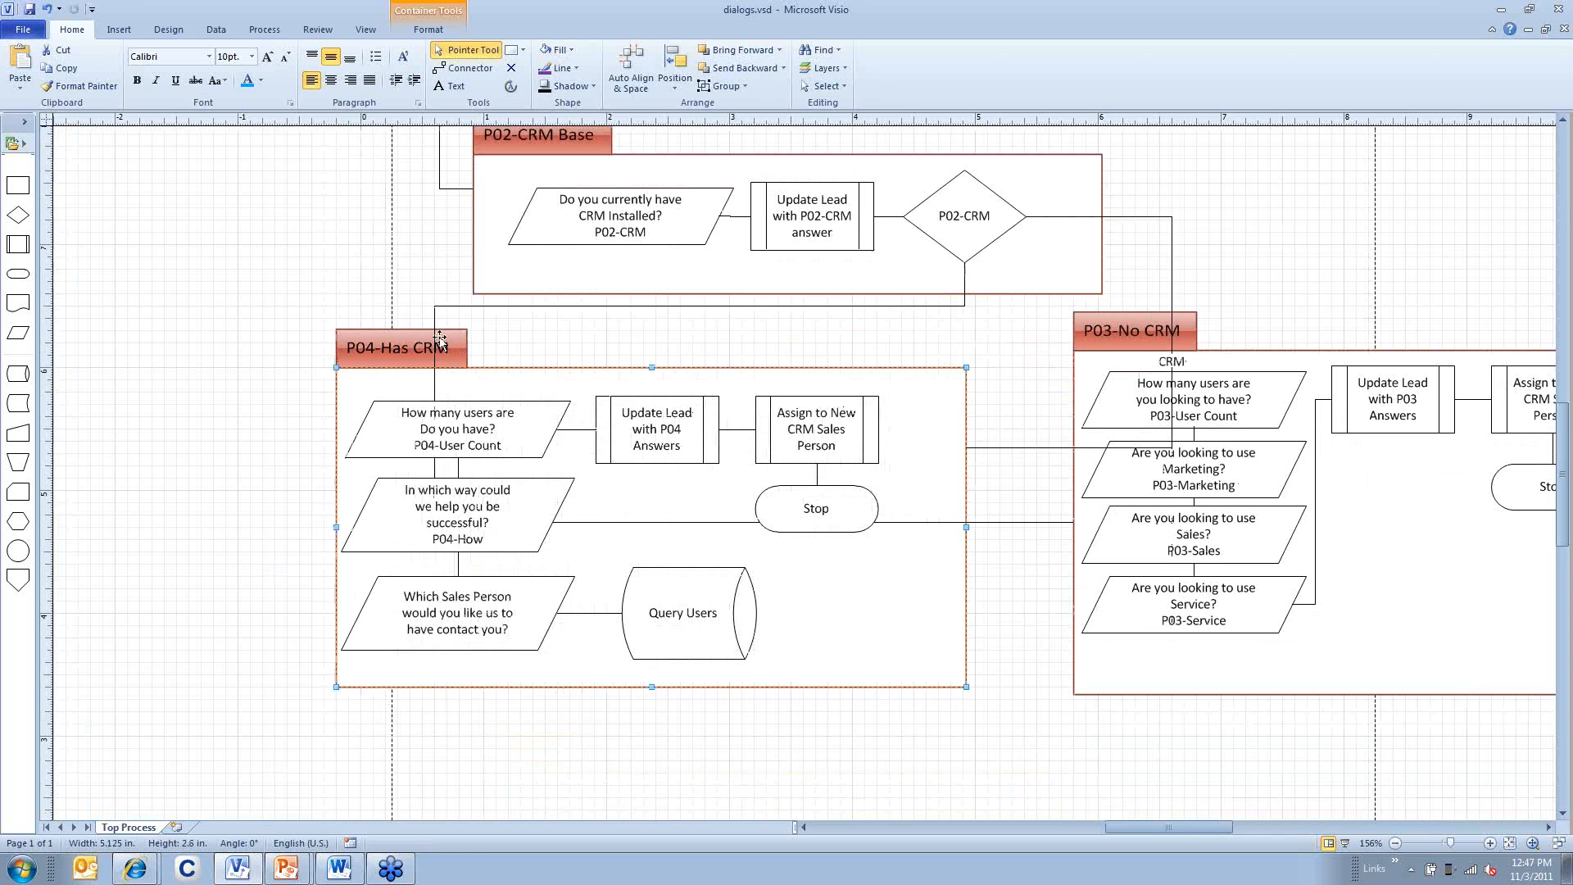
pyautogui.click(434, 311)
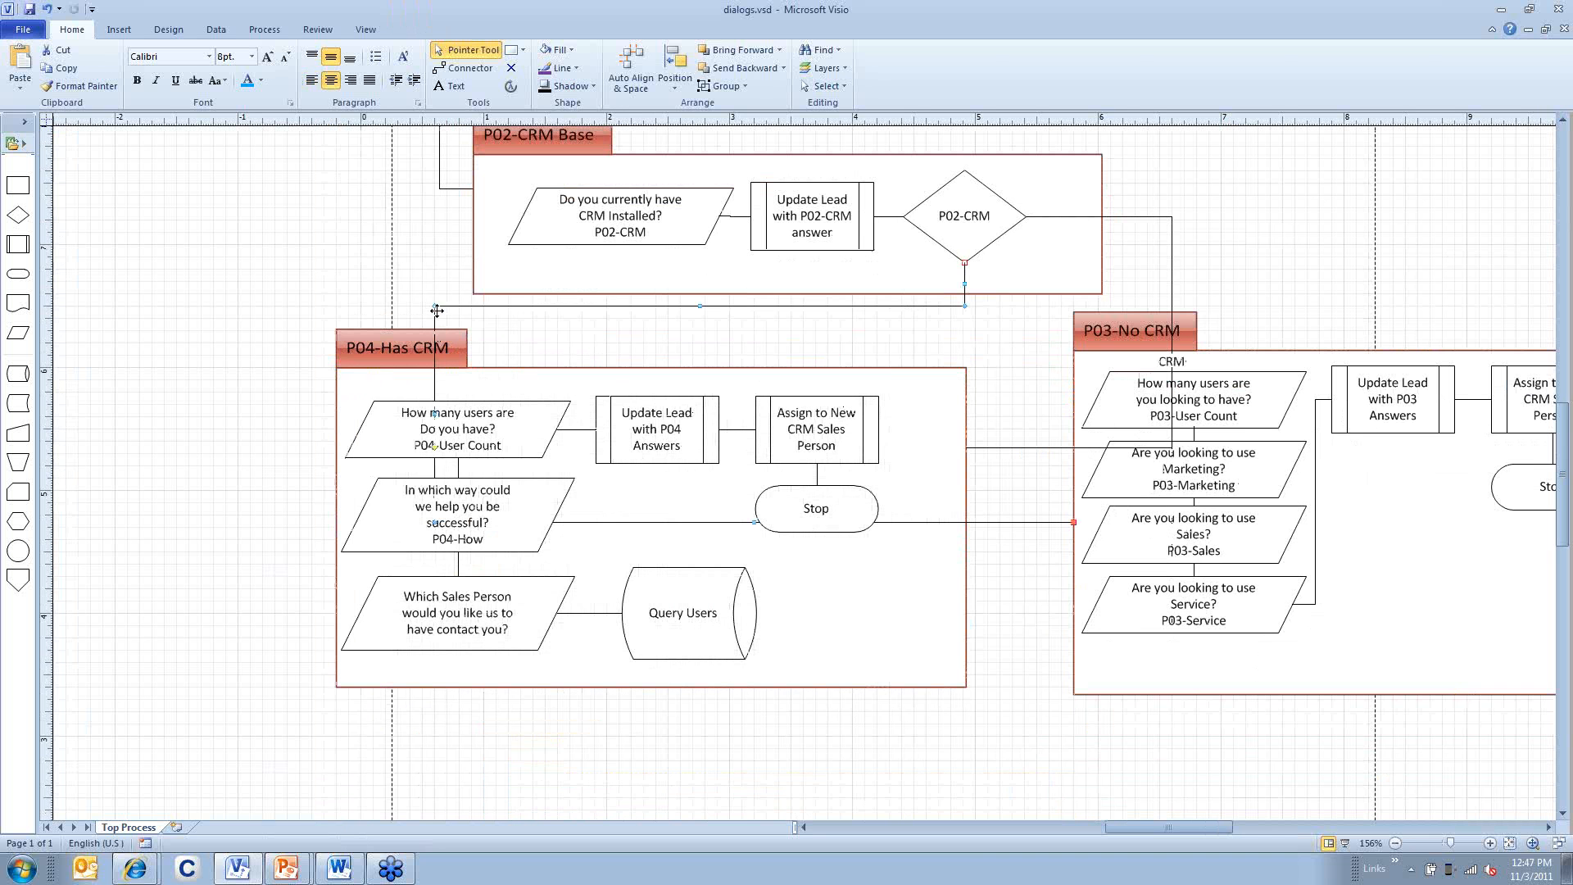
pyautogui.moveTo(436, 311); pyautogui.dragTo(1013, 328)
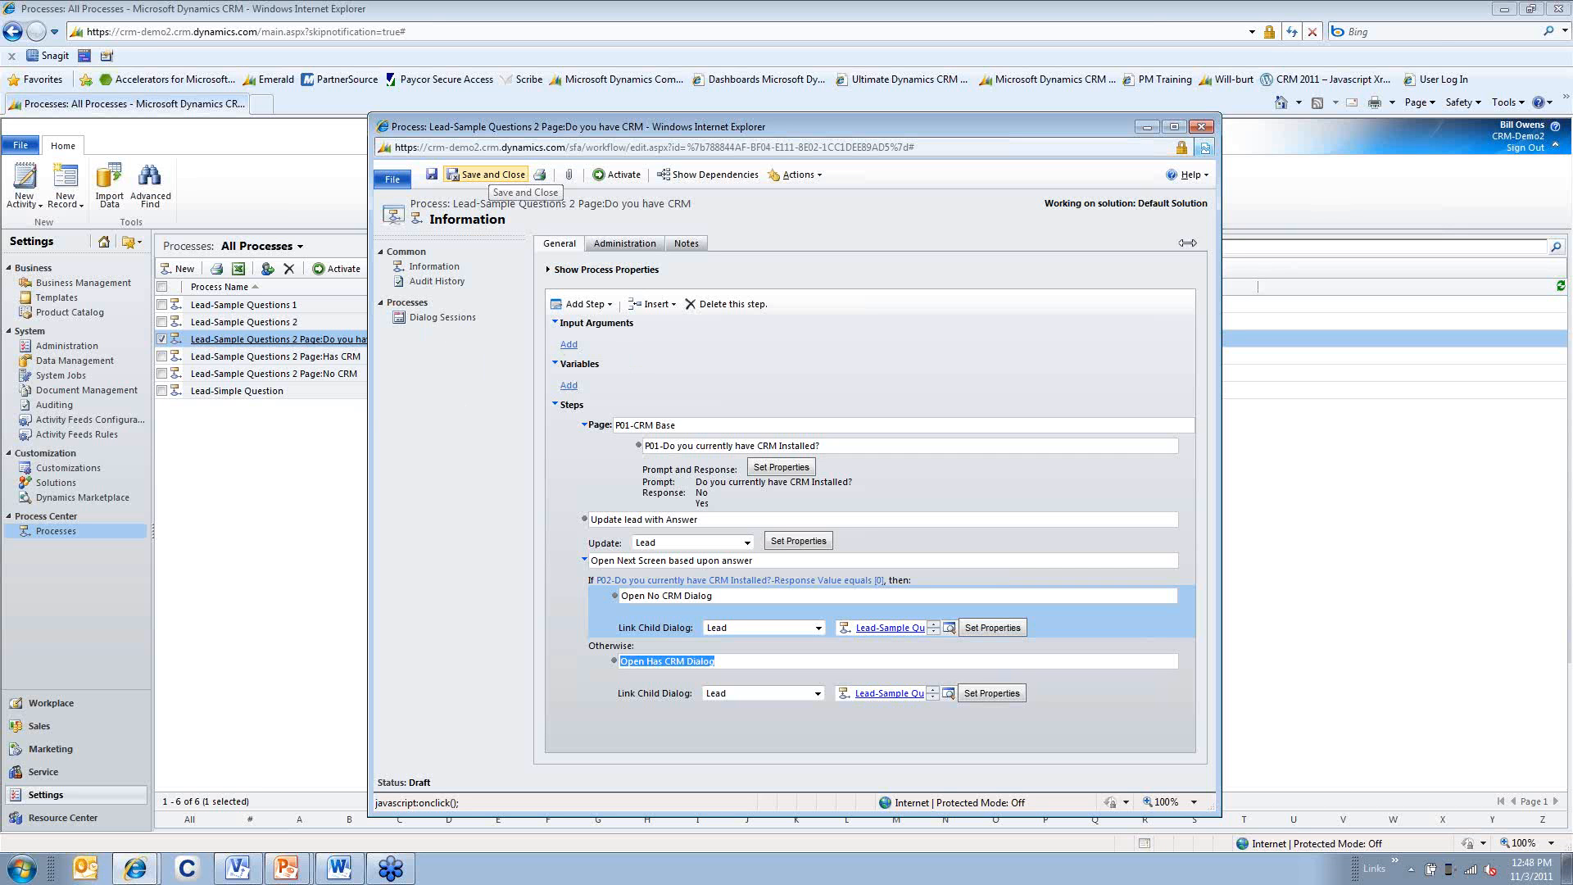
# Close the Do you have CRM dialog, review the query, questions, update and assignment steps of the Page:Has CRM dialog, and close it
pyautogui.click(1202, 127)
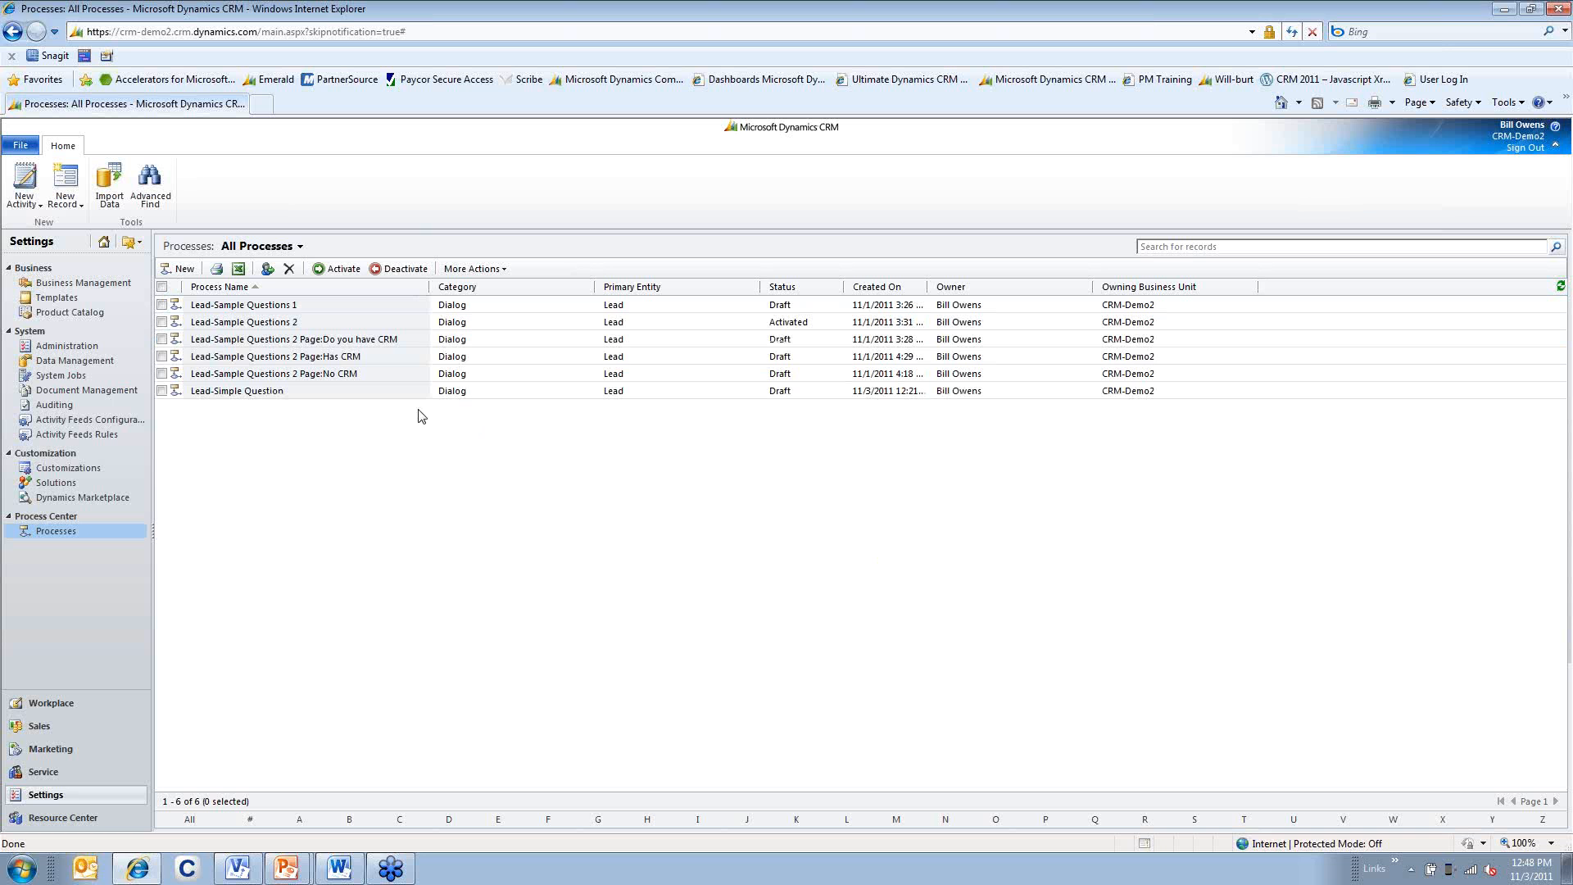
pyautogui.click(386, 357)
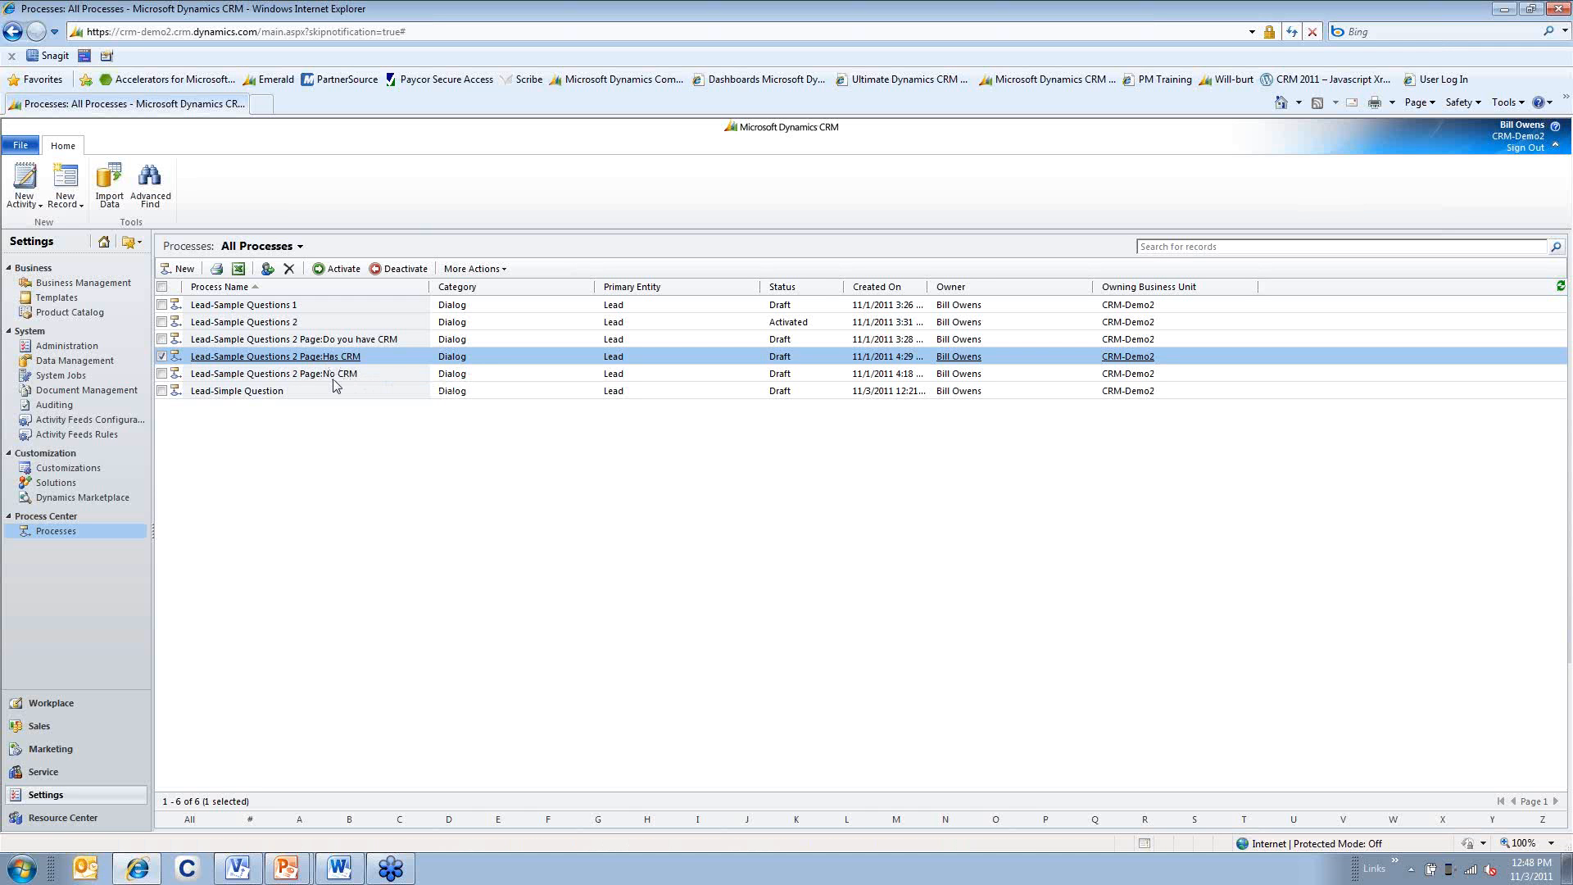
pyautogui.doubleClick(404, 361)
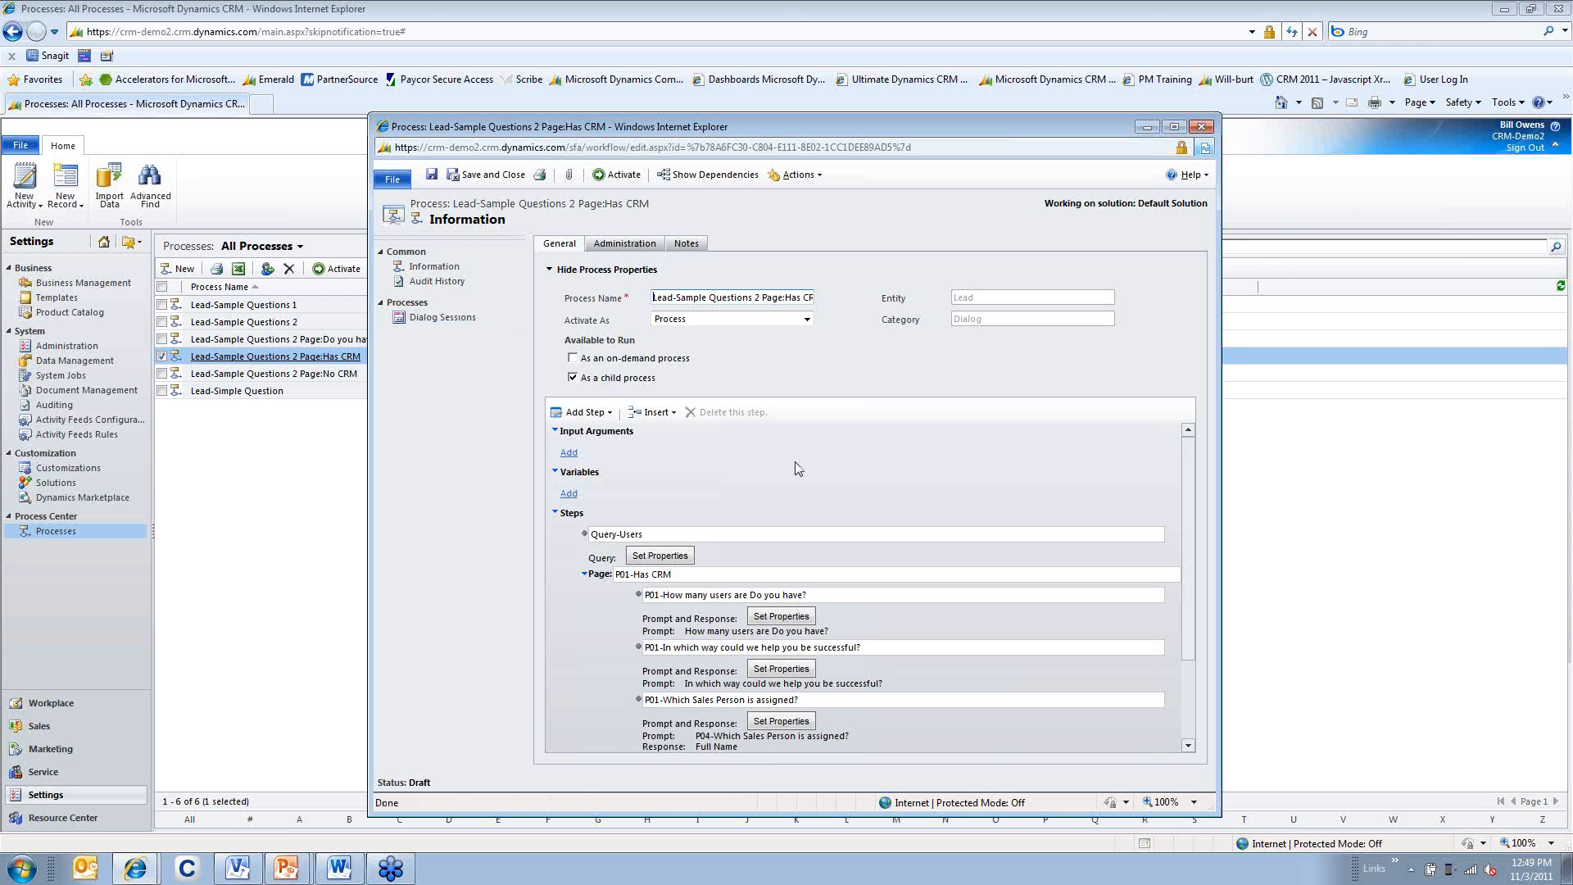
pyautogui.scroll(-3, 797, 469)
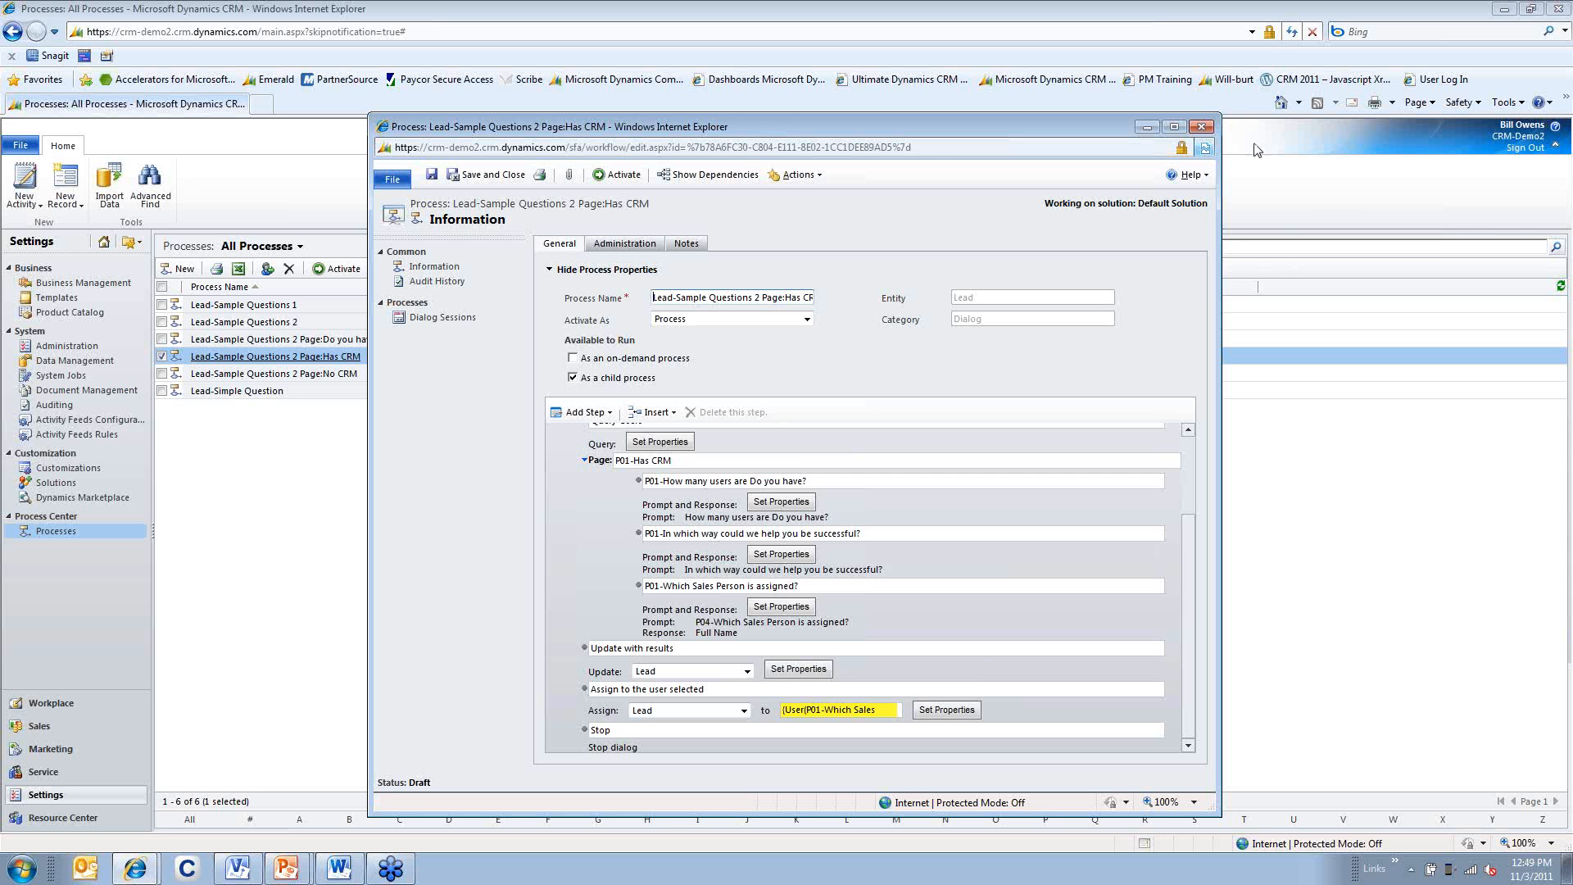
pyautogui.click(1207, 129)
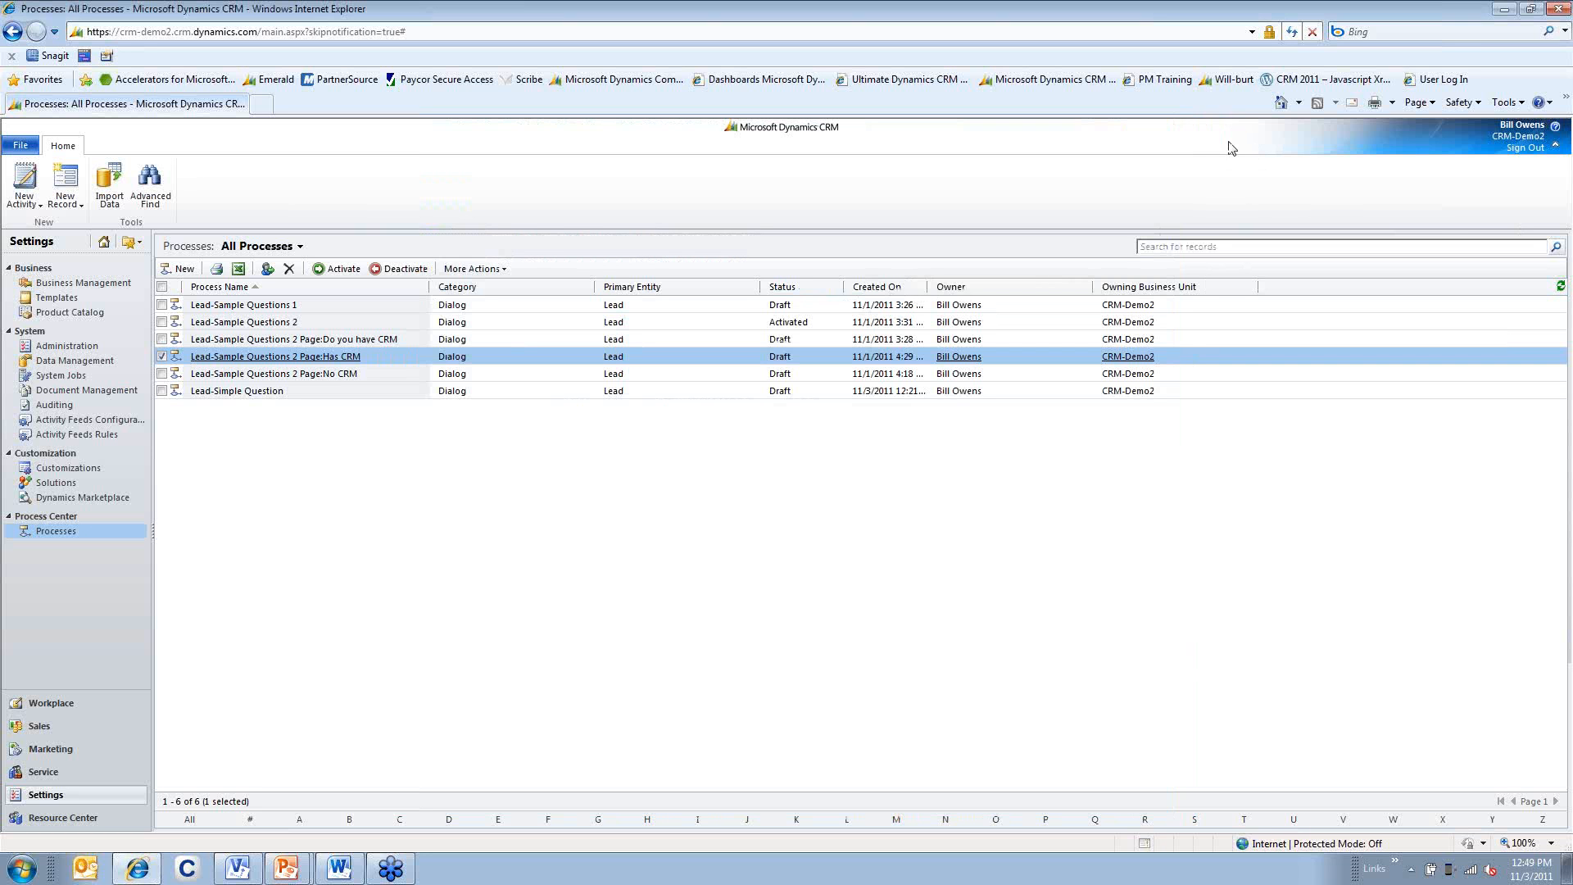
# Activate only the Lead-Sample Questions 2 Page:Has CRM and Page:No CRM child dialogs together, and confirm the activation
pyautogui.click(412, 341)
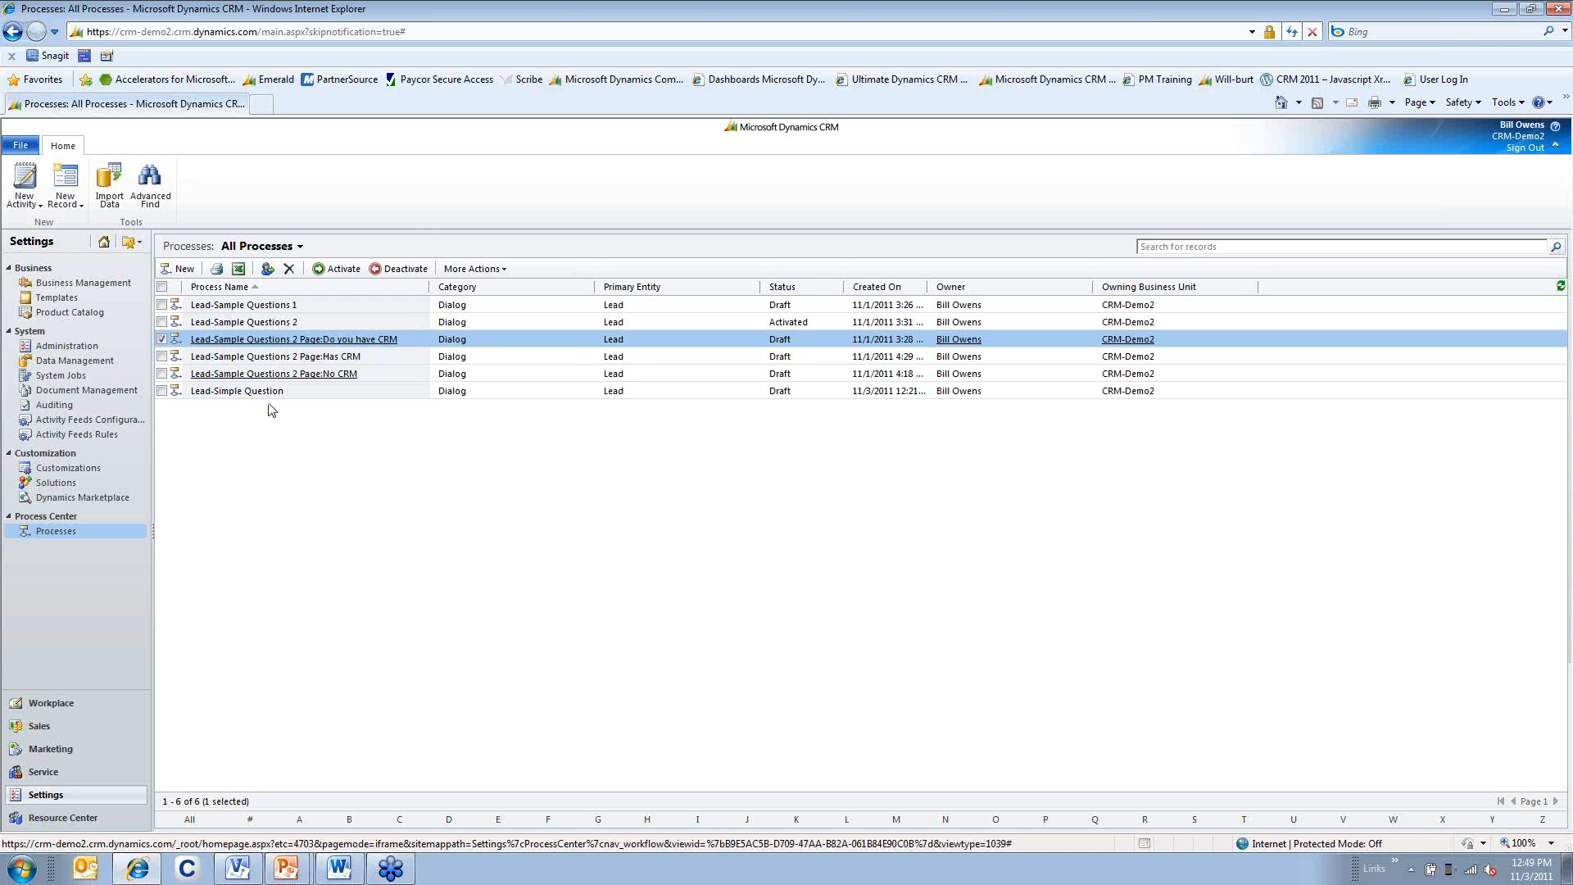
pyautogui.click(162, 356)
pyautogui.click(161, 374)
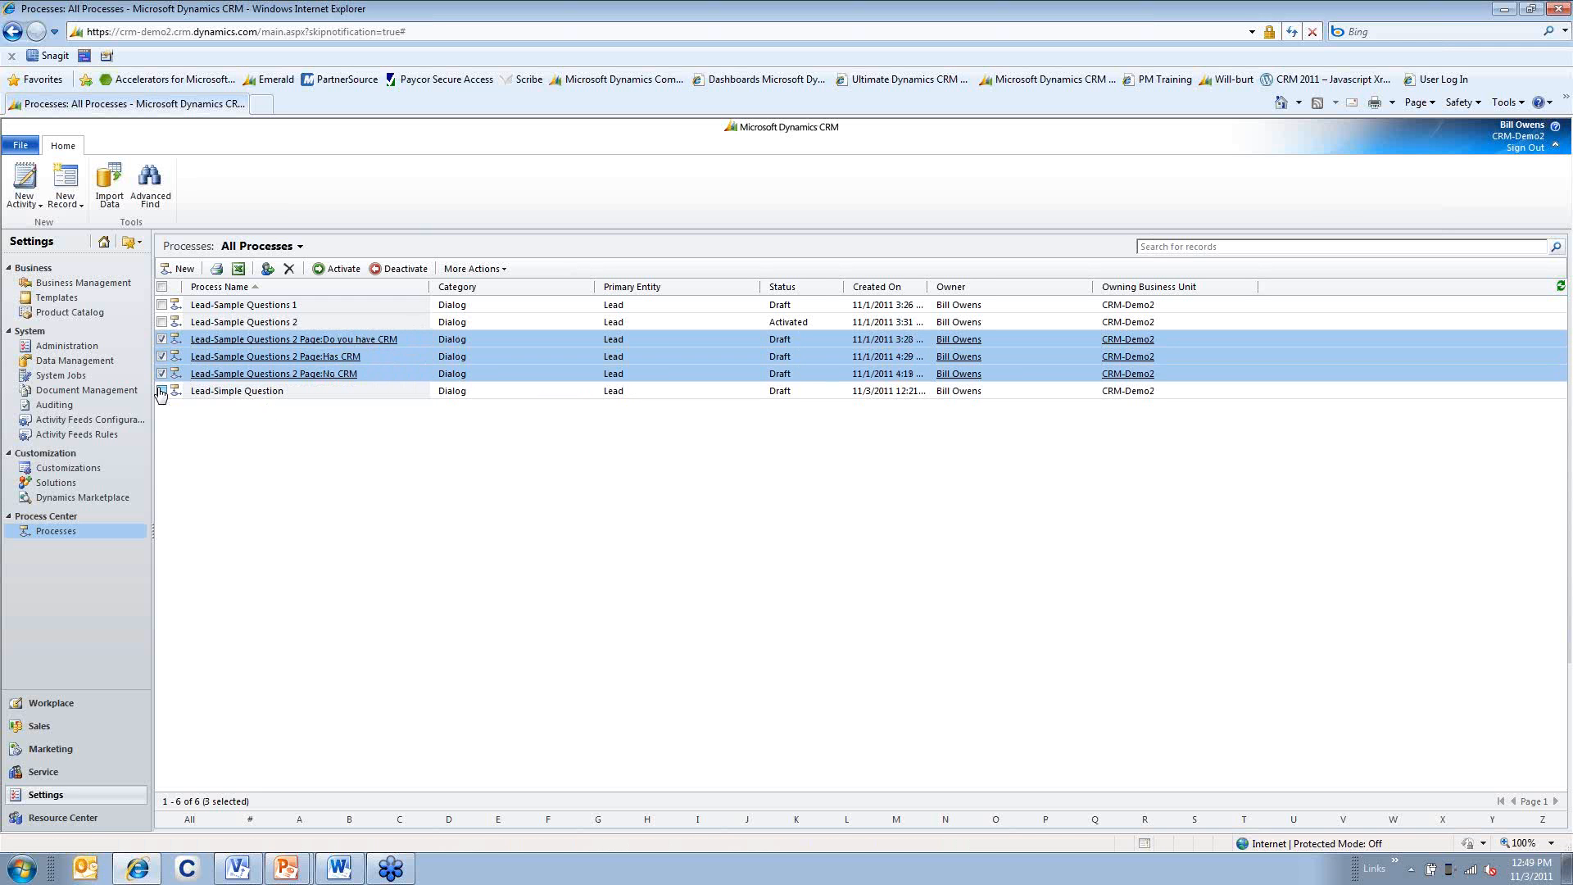
pyautogui.click(161, 390)
pyautogui.click(161, 338)
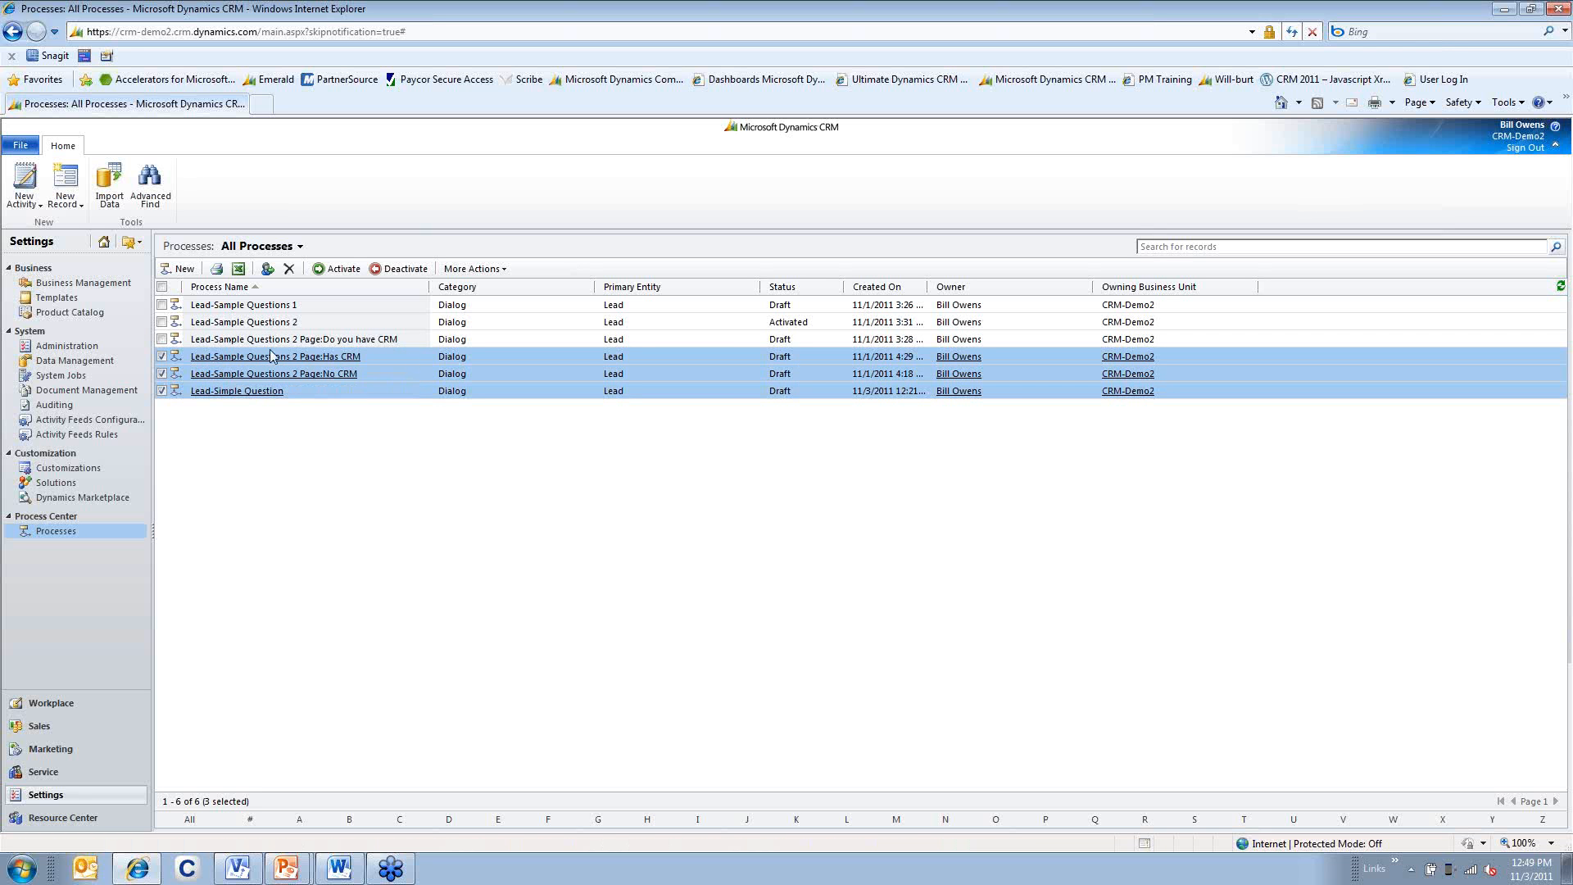
pyautogui.click(351, 267)
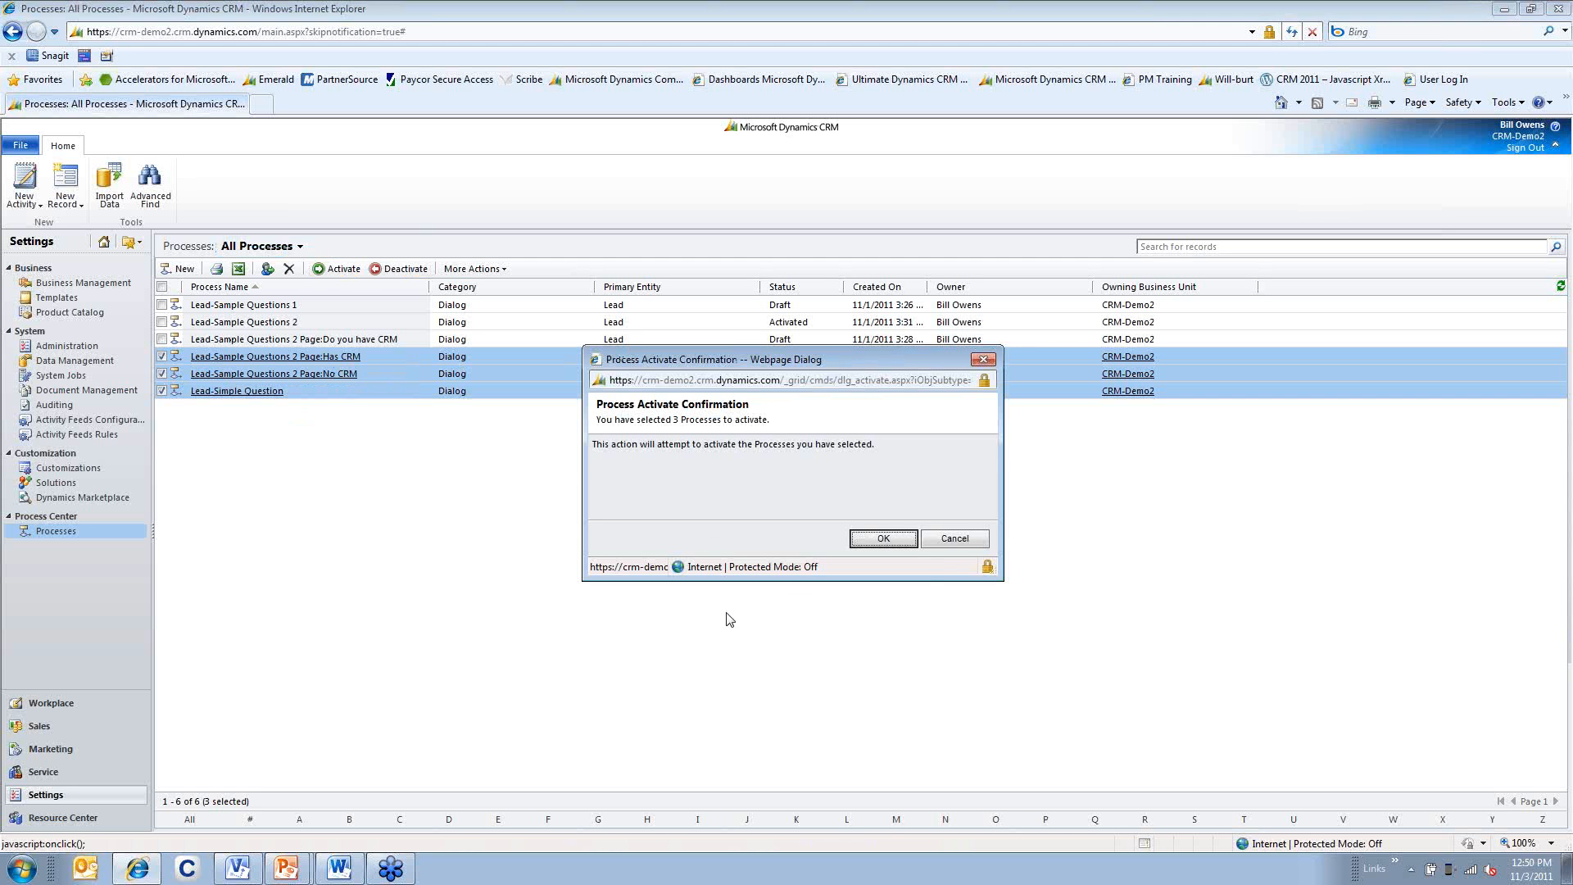
pyautogui.click(946, 538)
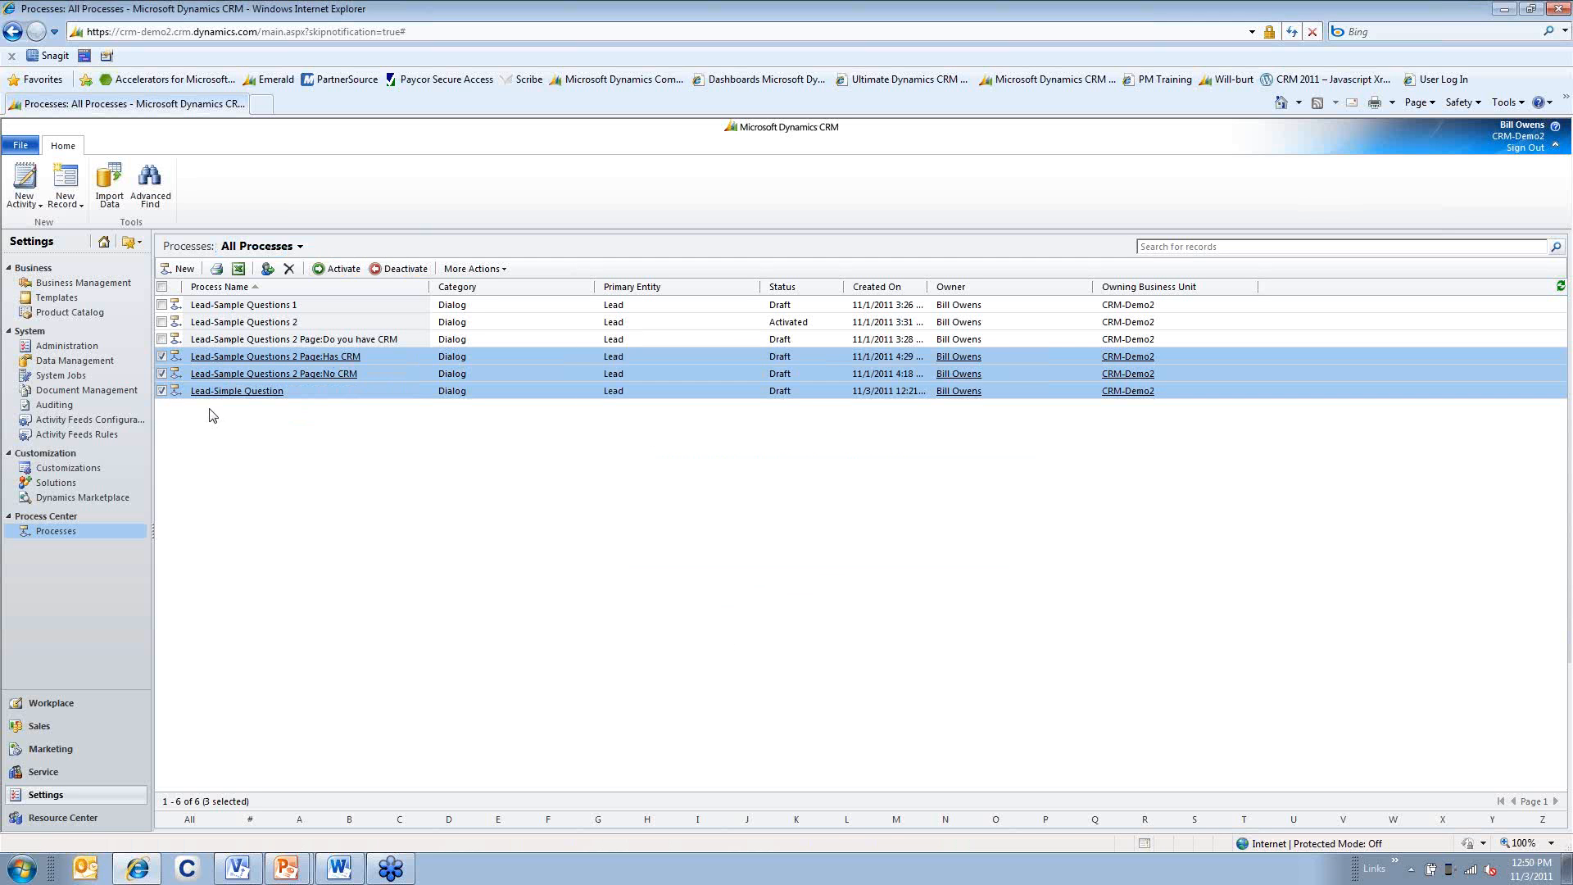
pyautogui.click(161, 390)
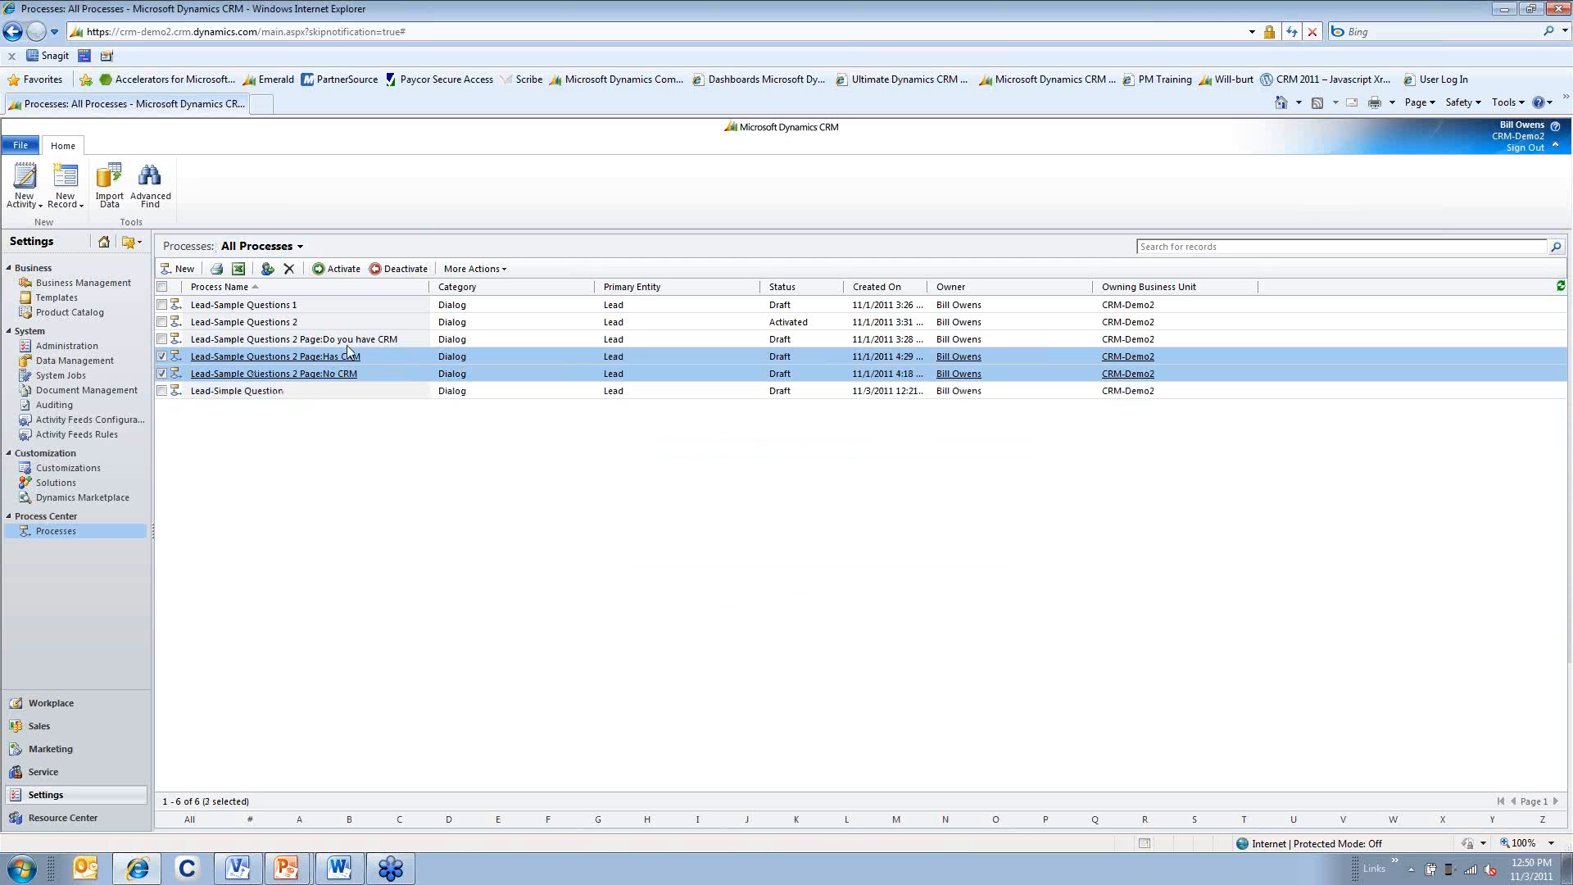
pyautogui.keyDown('ctrl'); pyautogui.click(420, 340); pyautogui.keyUp('ctrl')
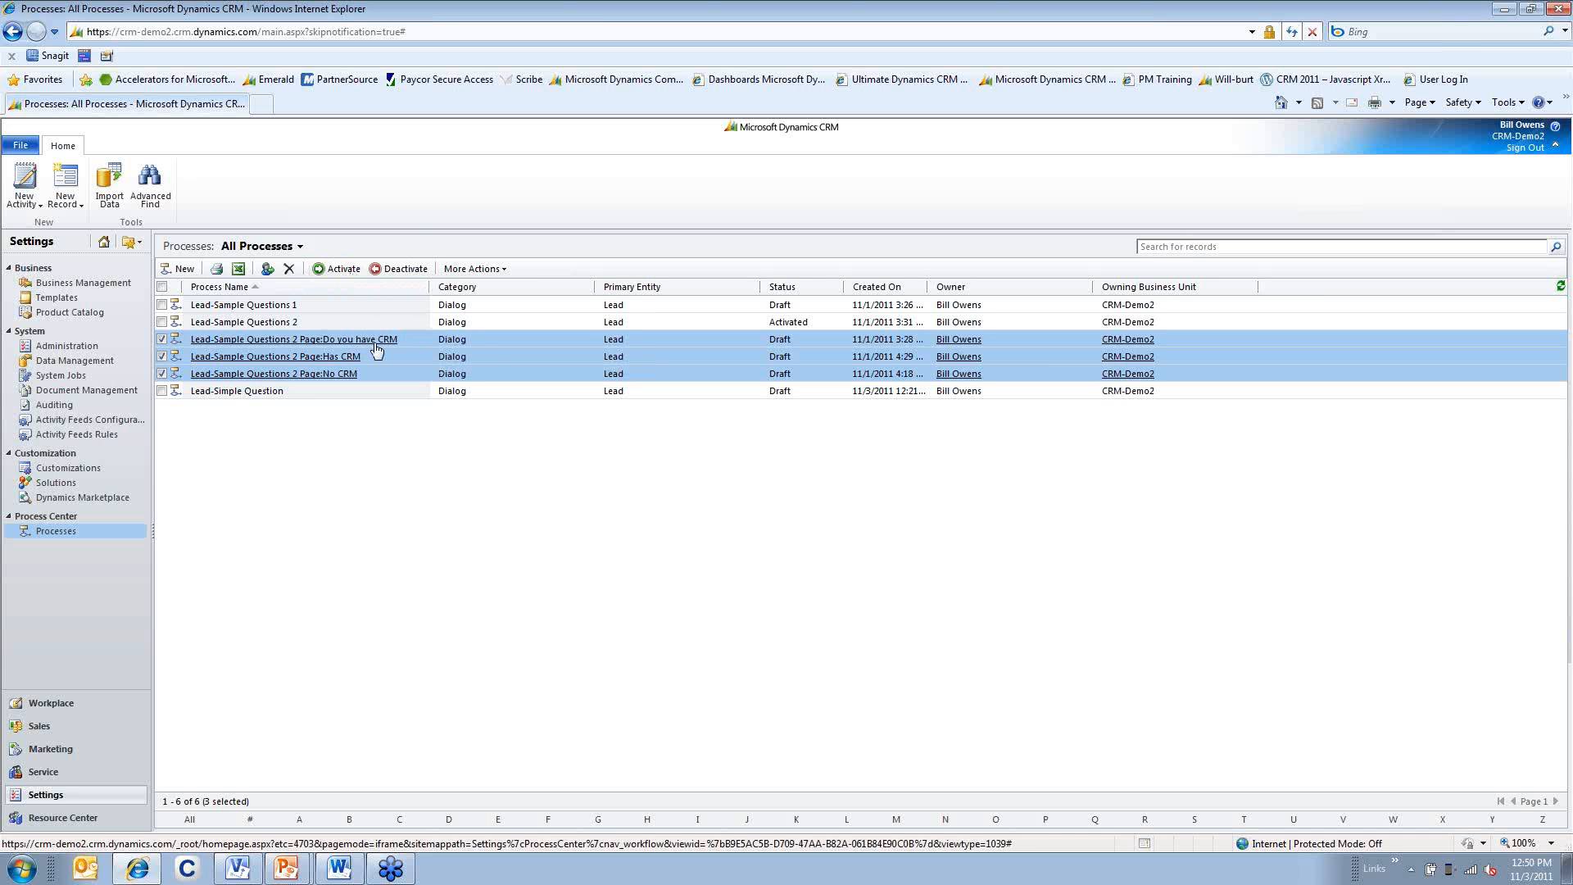
pyautogui.keyDown('ctrl'); pyautogui.click(416, 340); pyautogui.keyUp('ctrl')
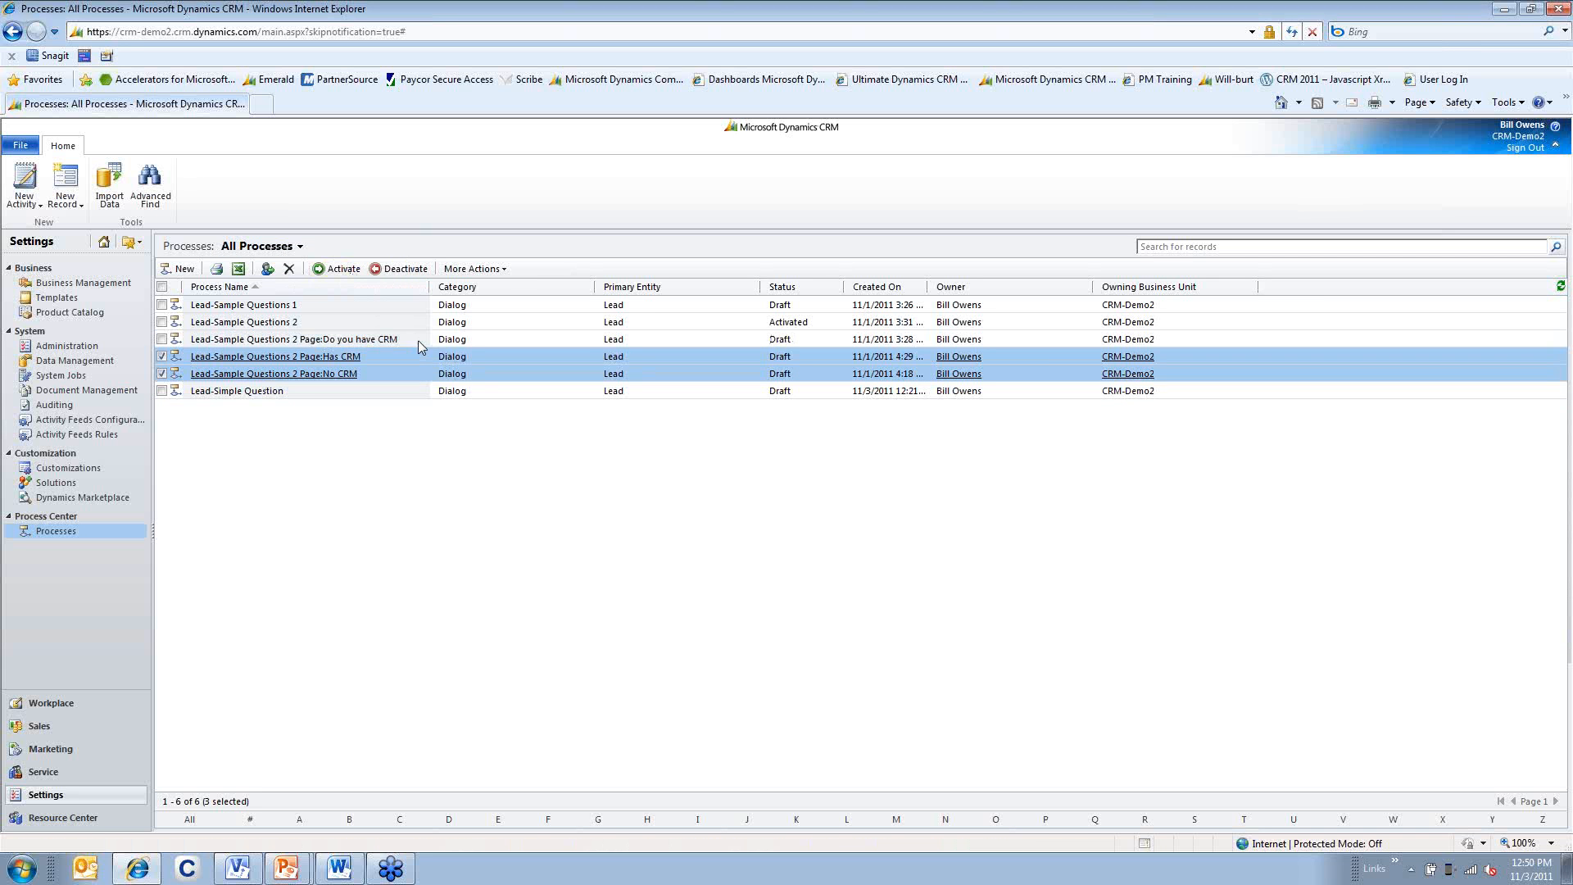
pyautogui.click(342, 270)
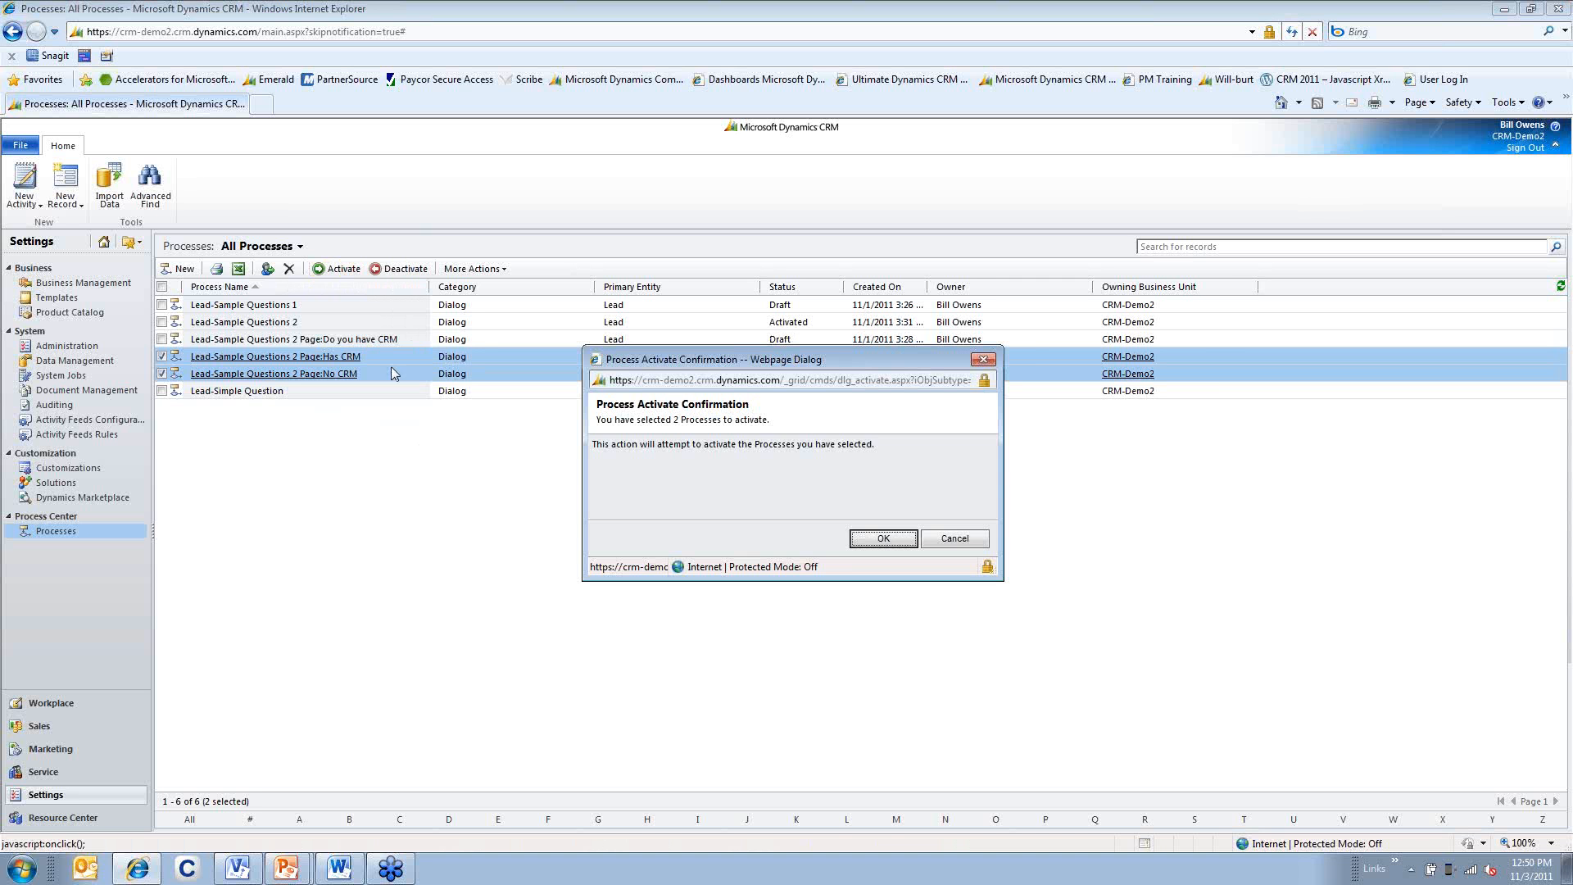
pyautogui.click(877, 540)
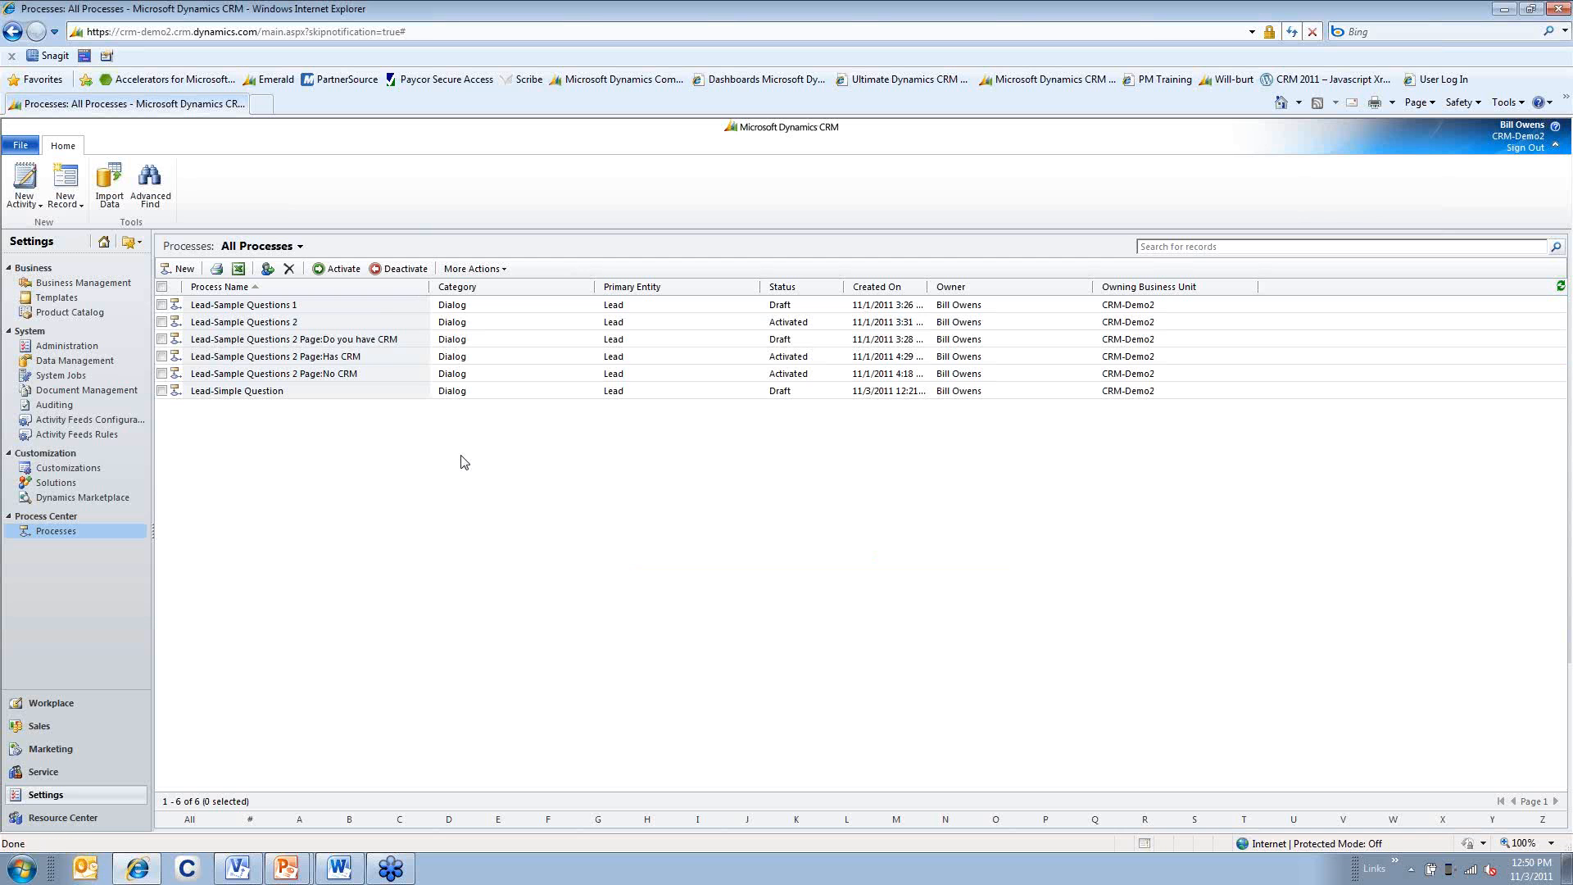
pyautogui.doubleClick(410, 339)
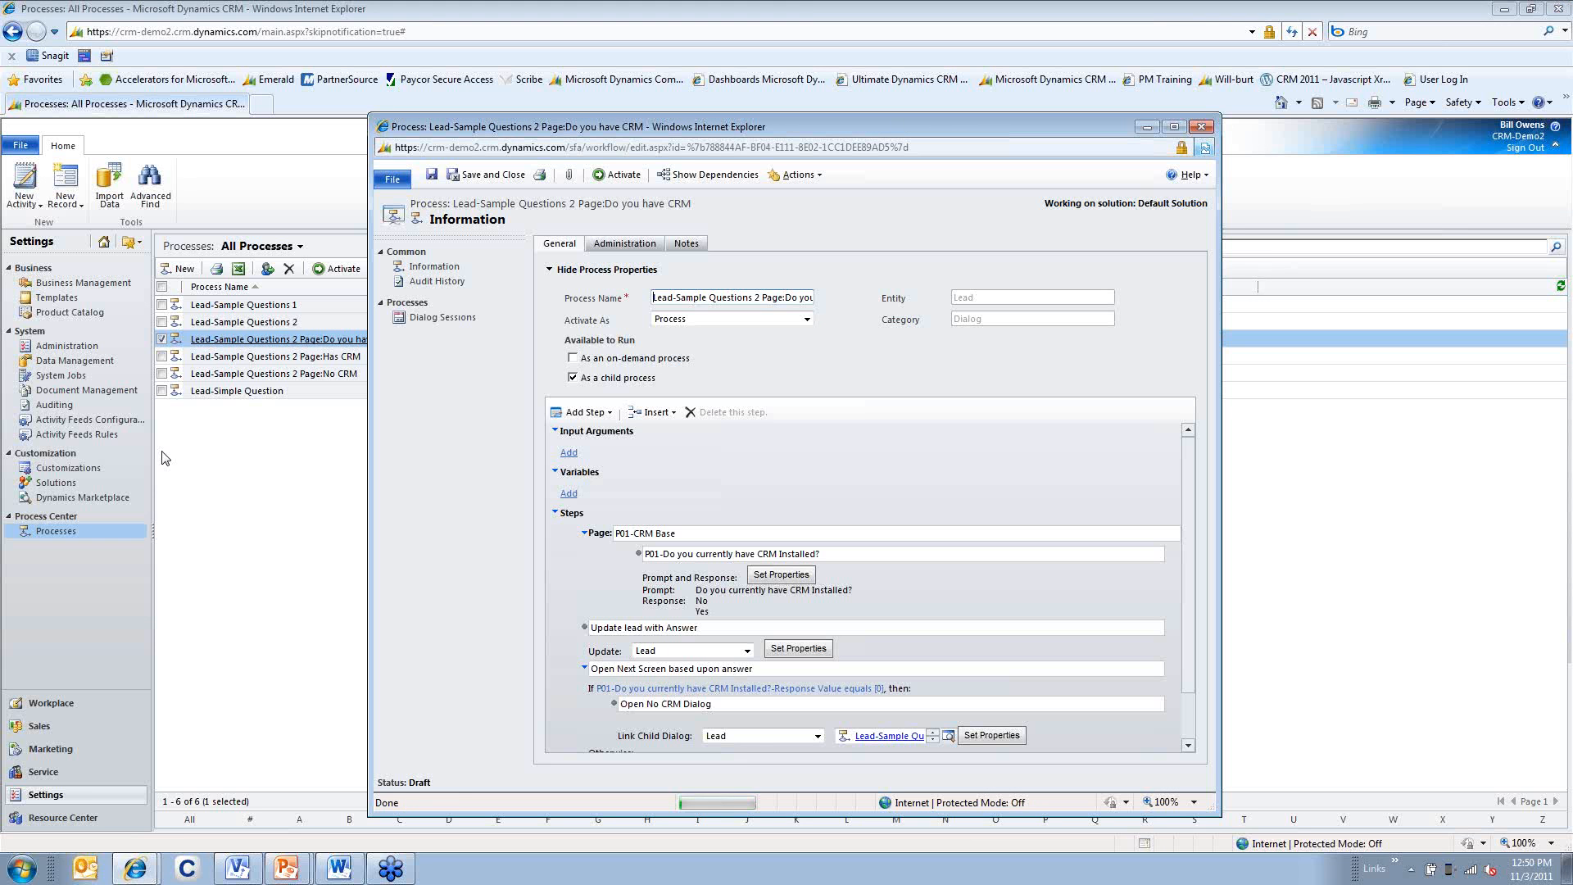
pyautogui.doubleClick(784, 135)
pyautogui.click(7, 9)
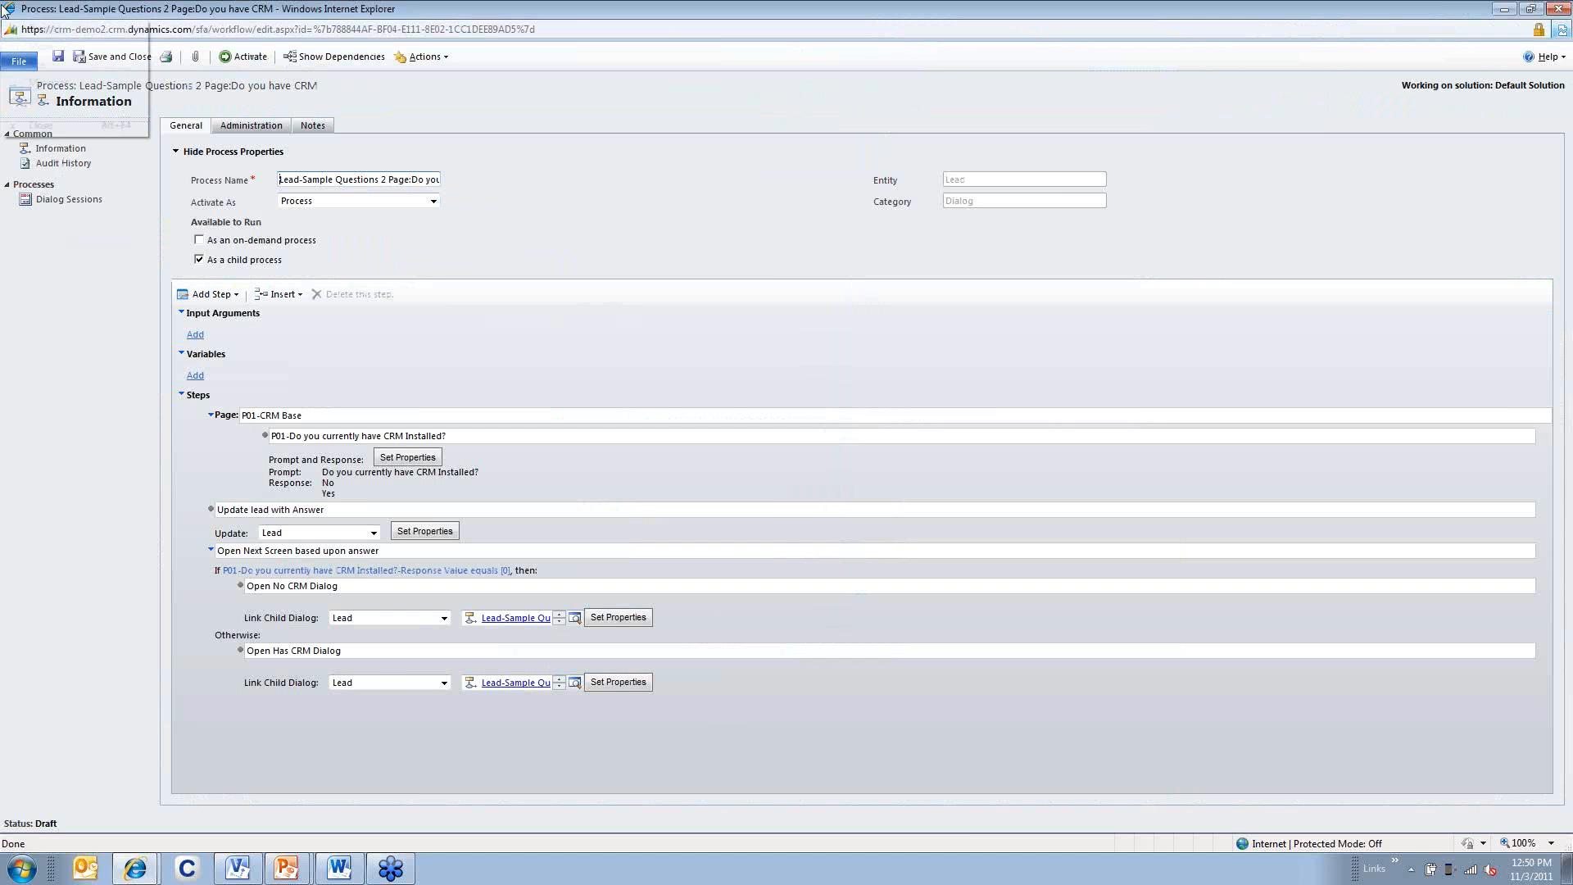
pyautogui.doubleClick(6, 9)
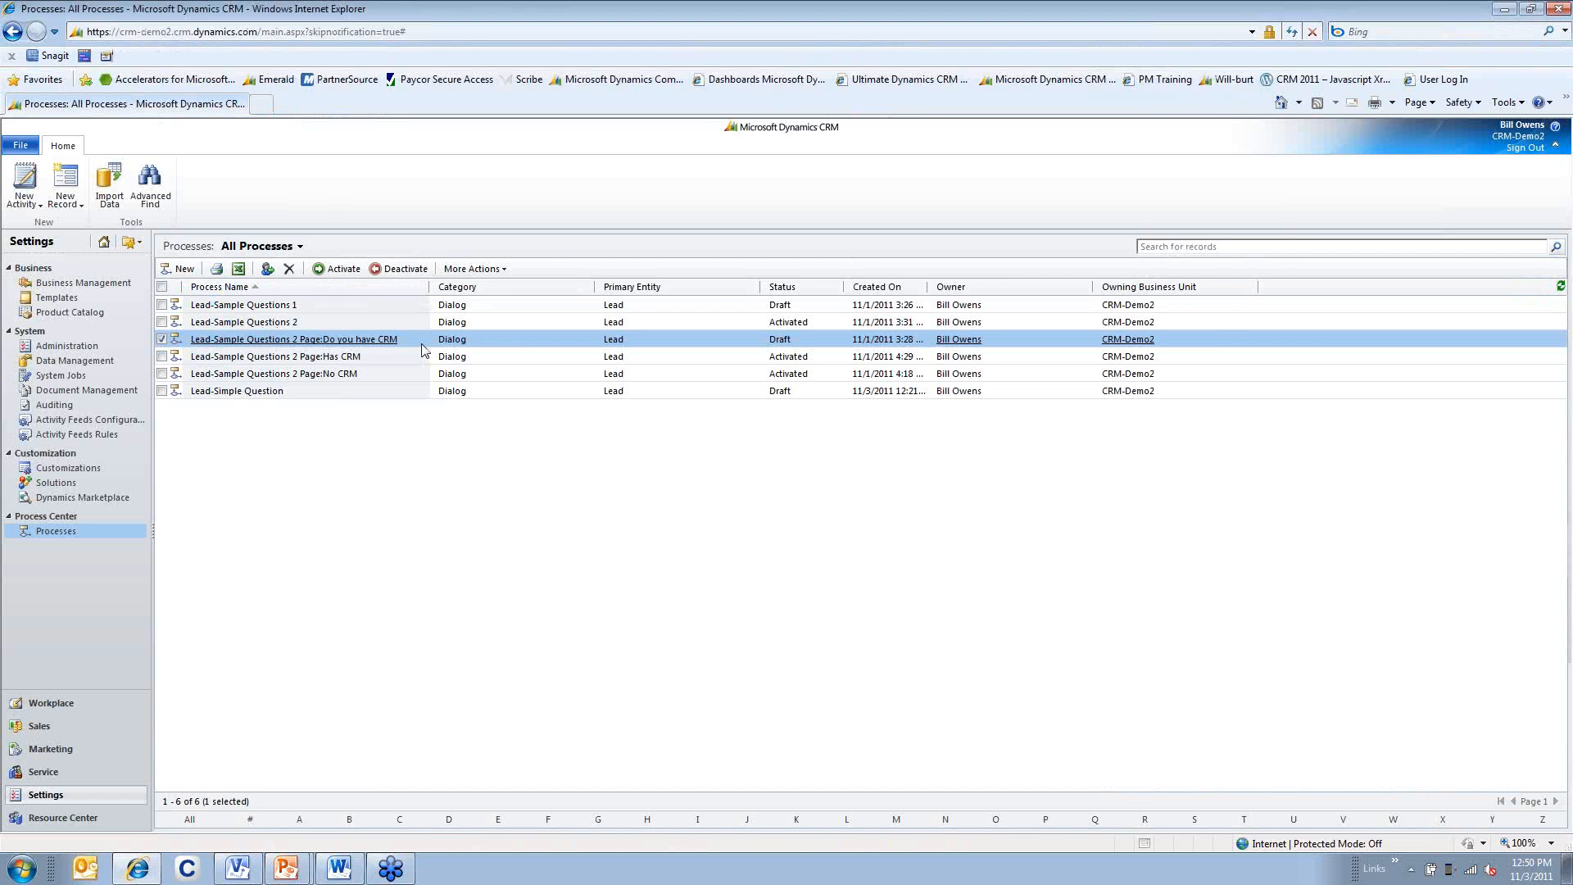
# Add the tip text "TIP INFO" to the CRM installed question of the Page:Do you have CRM dialog, then activate the dialog and close it
pyautogui.doubleClick(422, 344)
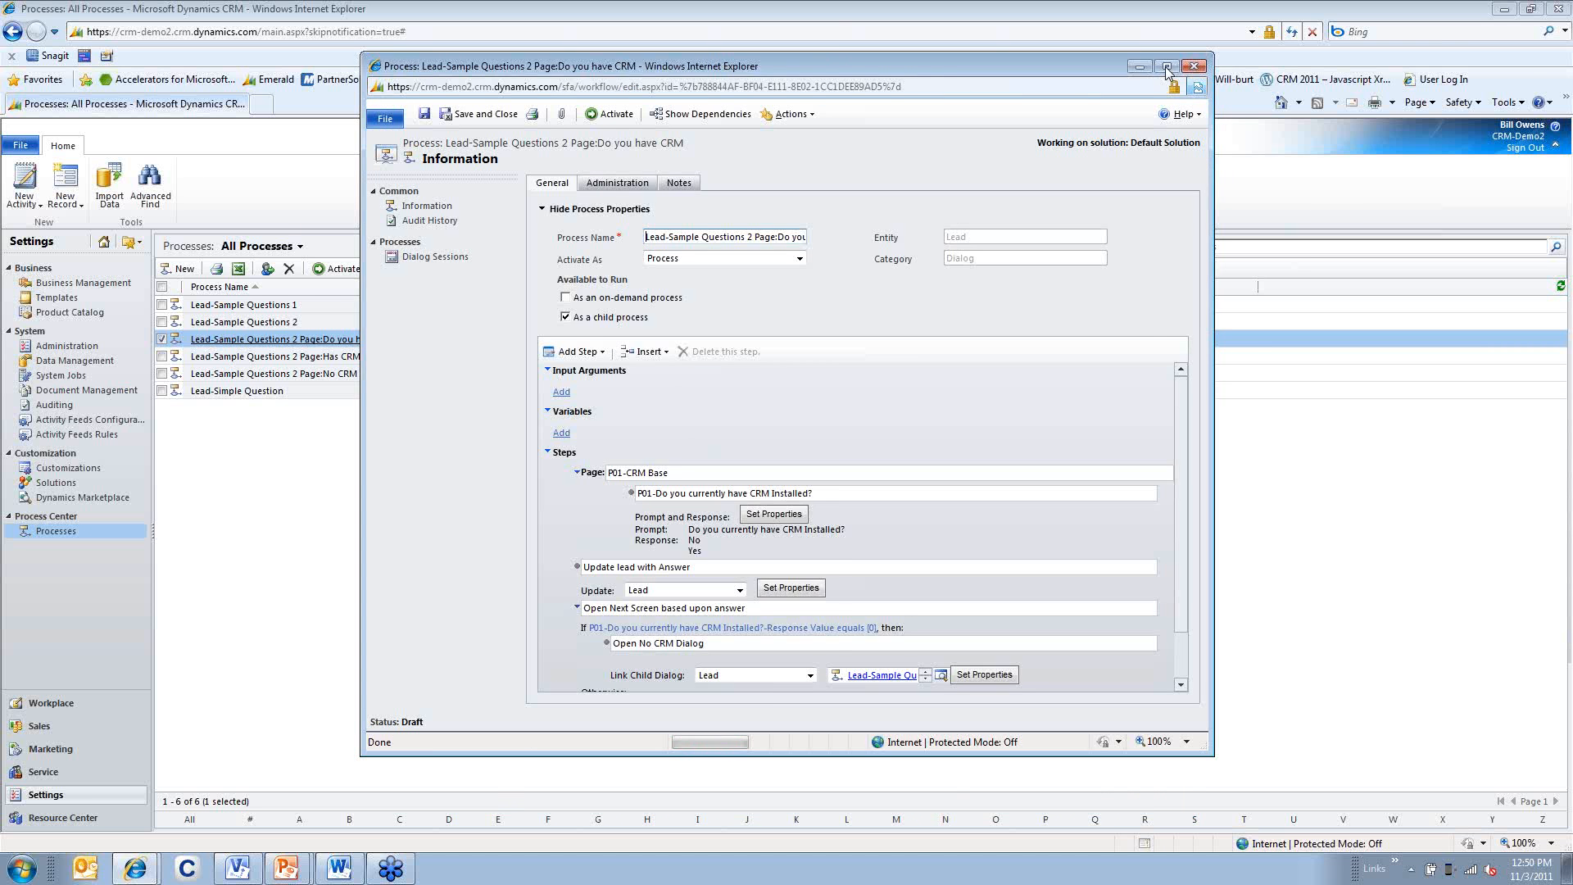
pyautogui.click(1167, 68)
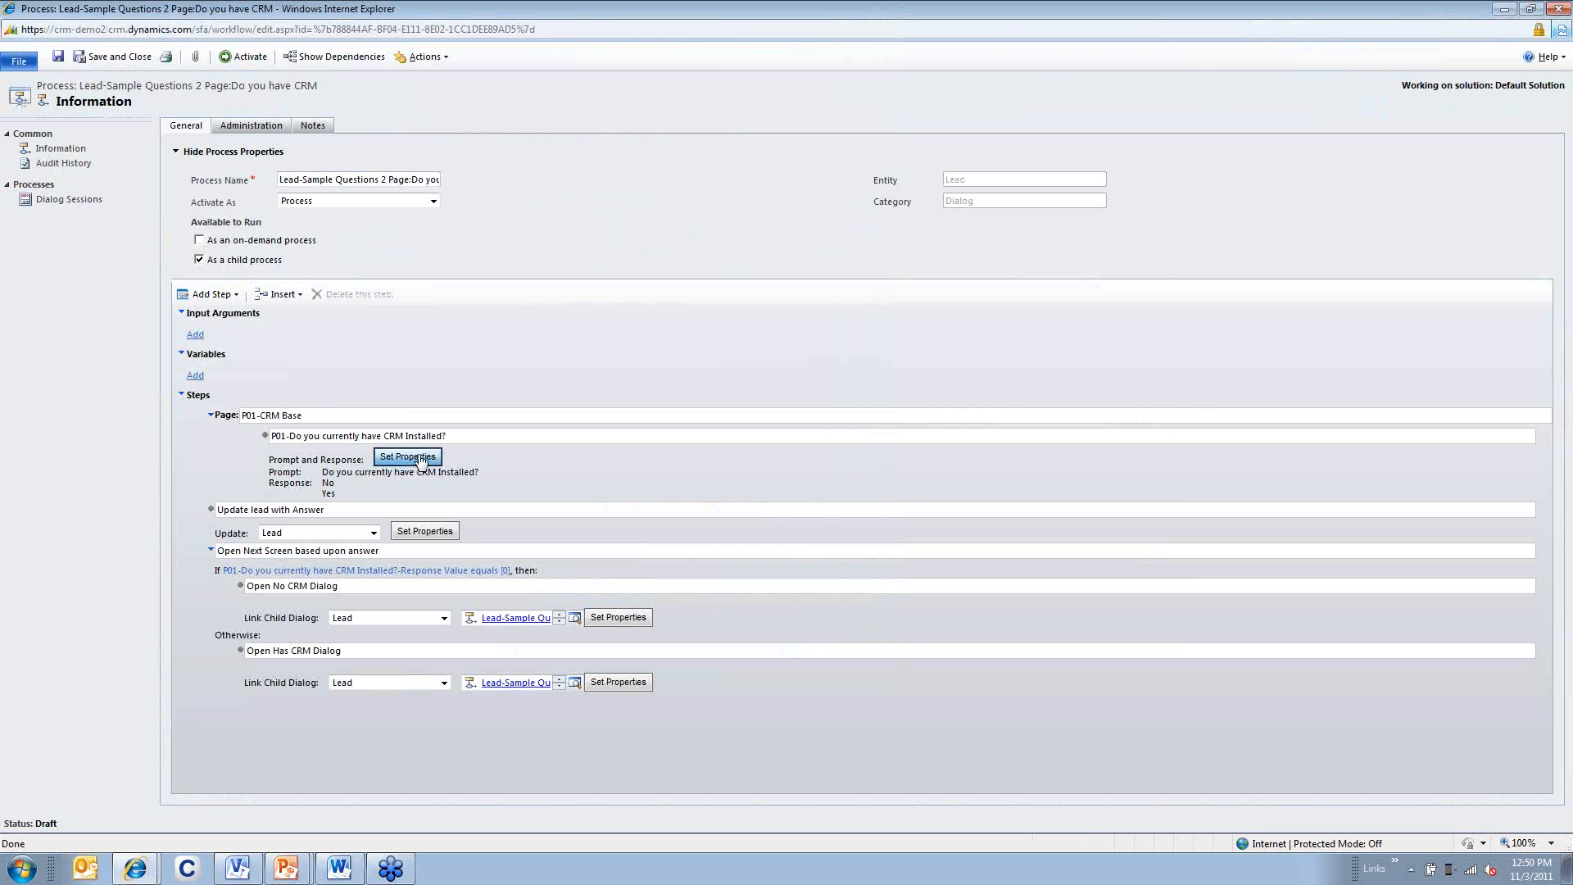
pyautogui.click(423, 460)
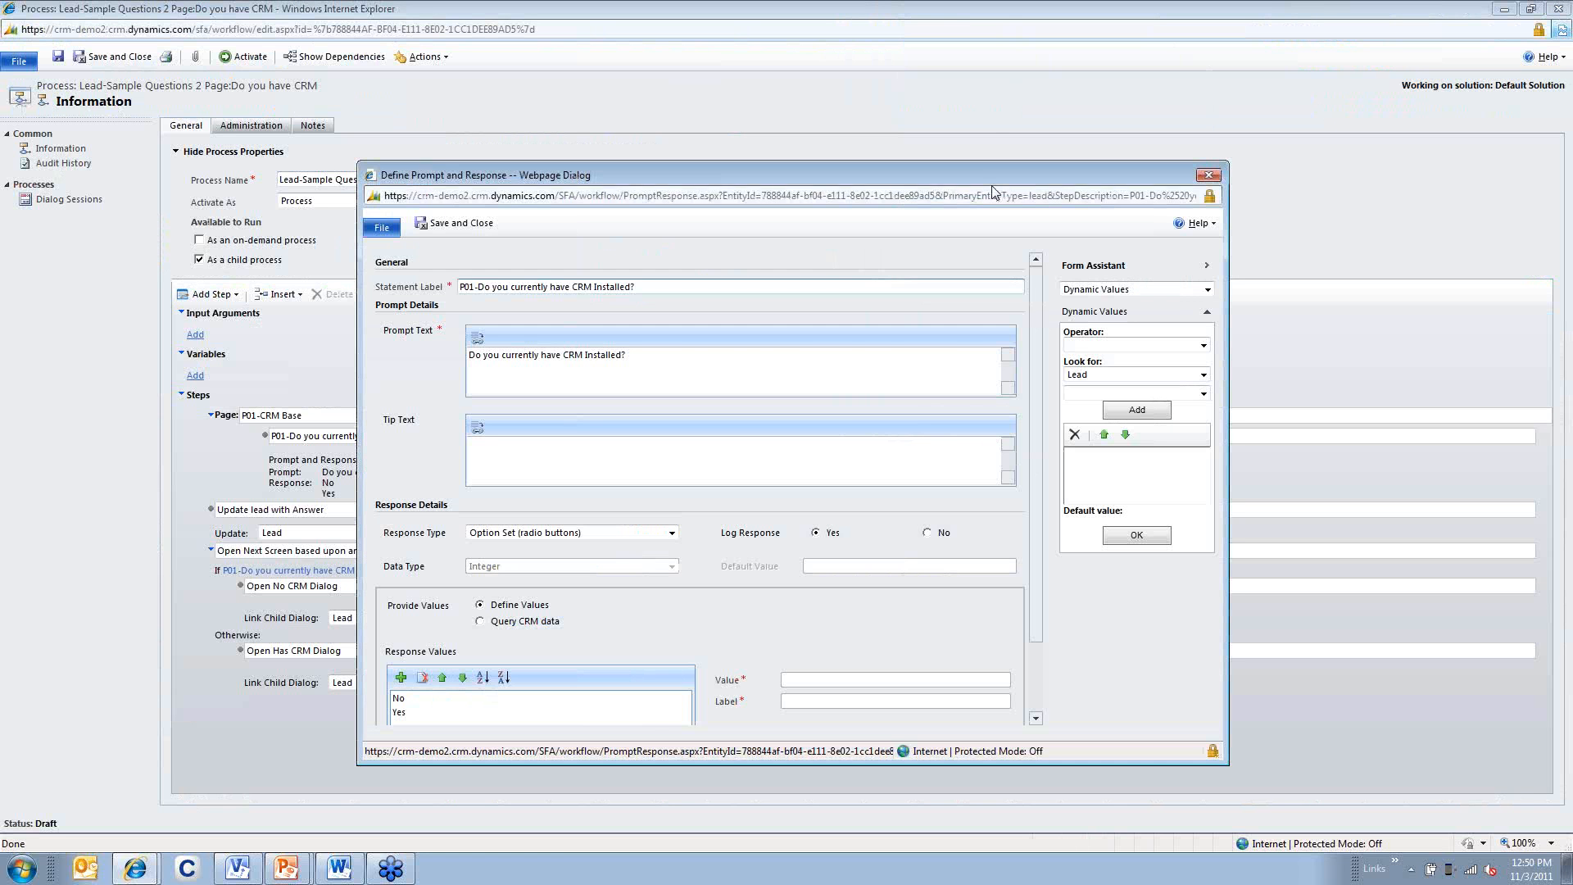
pyautogui.click(992, 193)
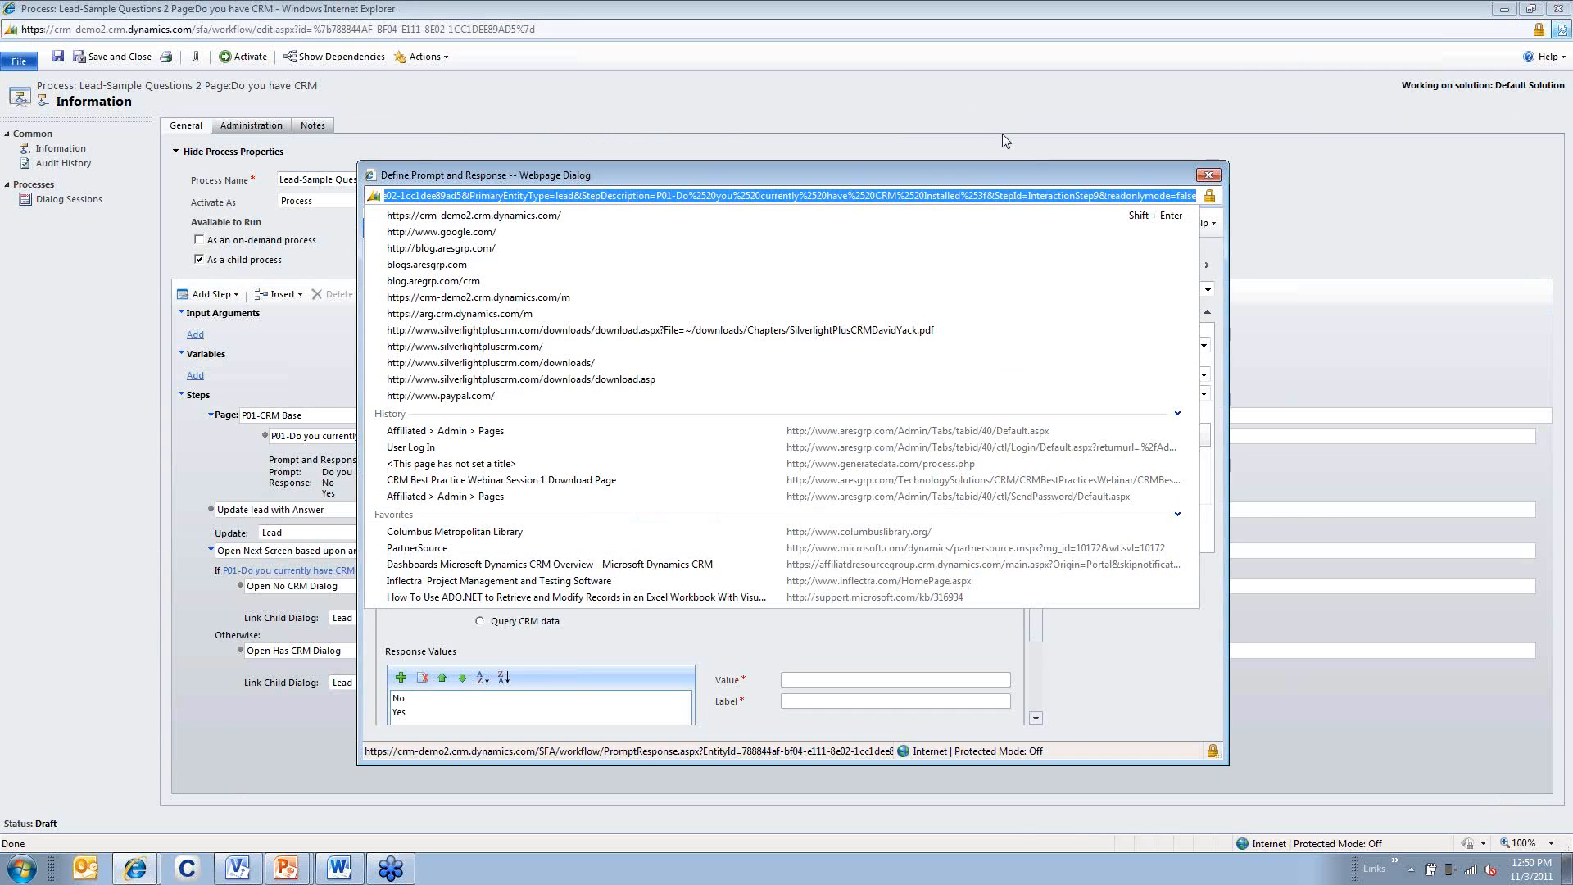
pyautogui.moveTo(1037, 176); pyautogui.dragTo(1031, 49)
pyautogui.click(588, 340)
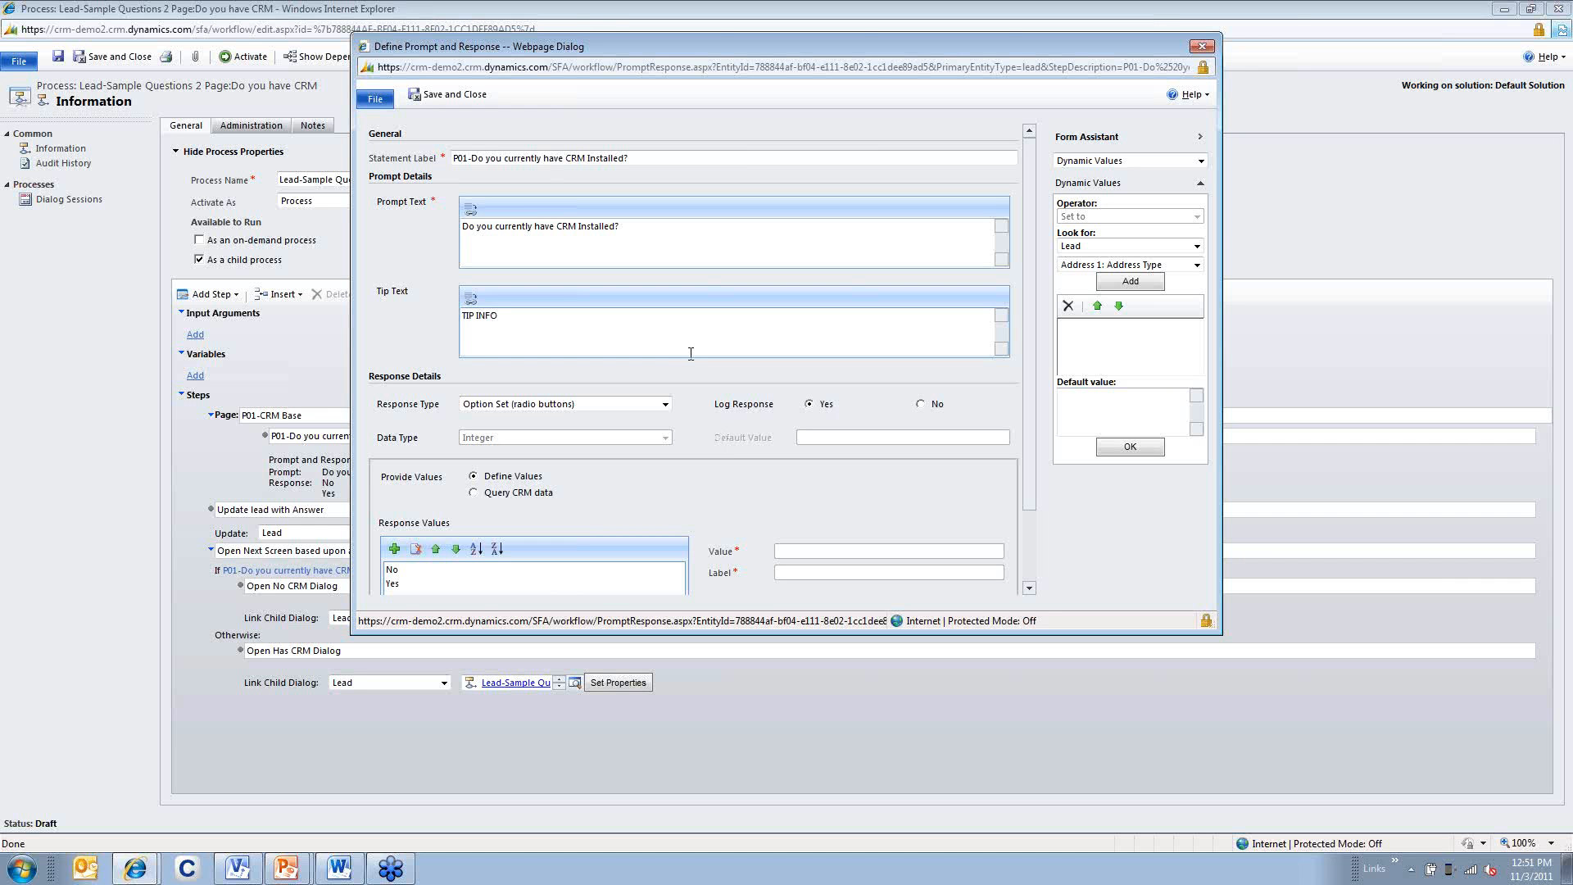
pyautogui.click(479, 95)
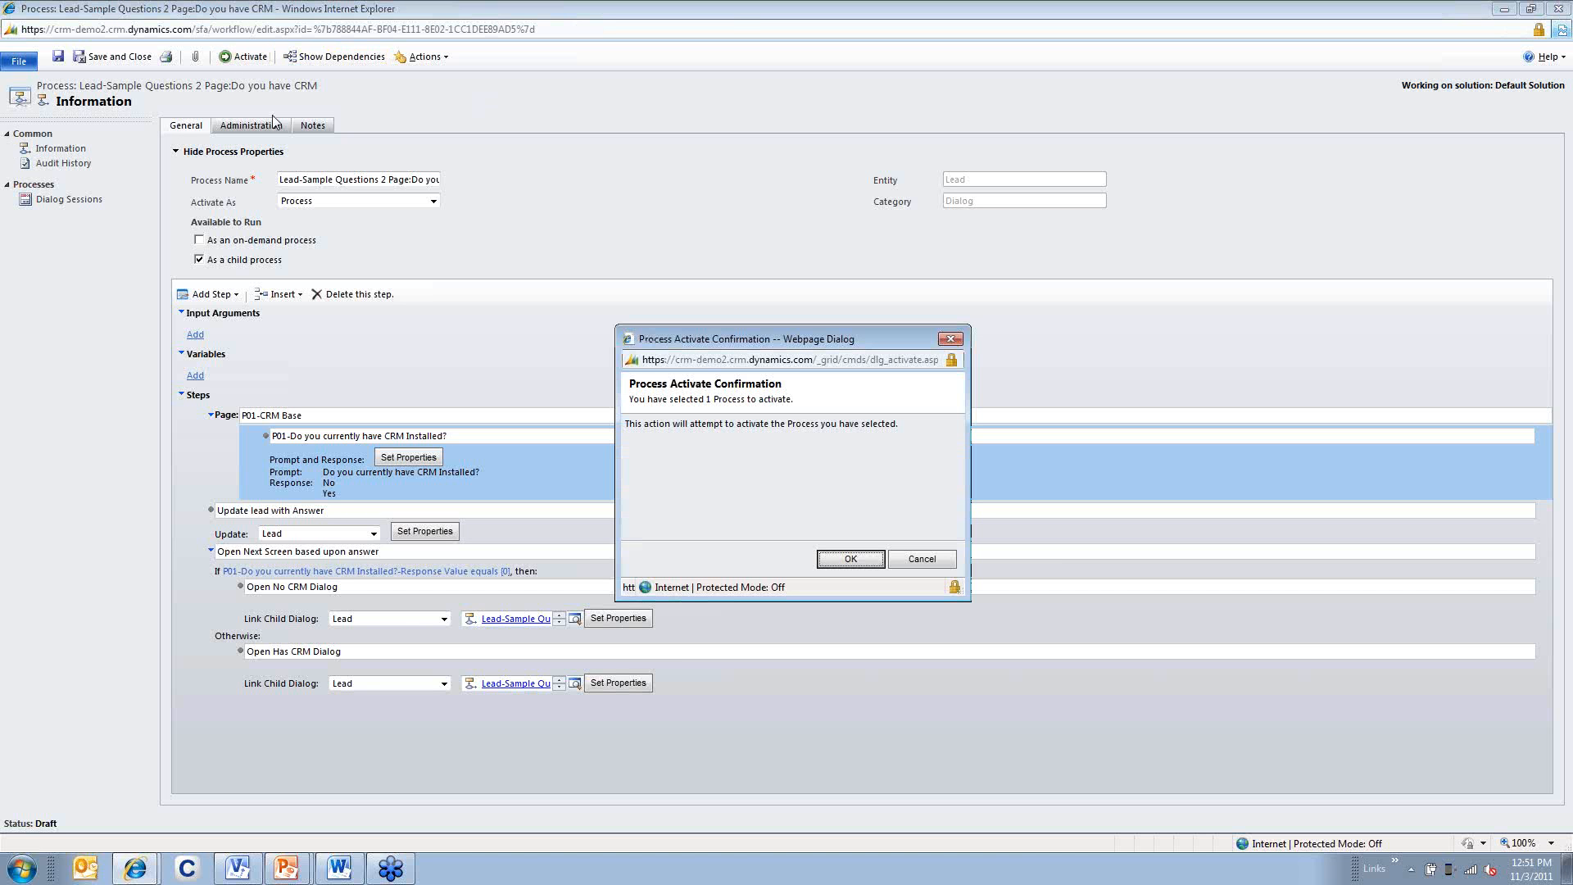
pyautogui.click(850, 563)
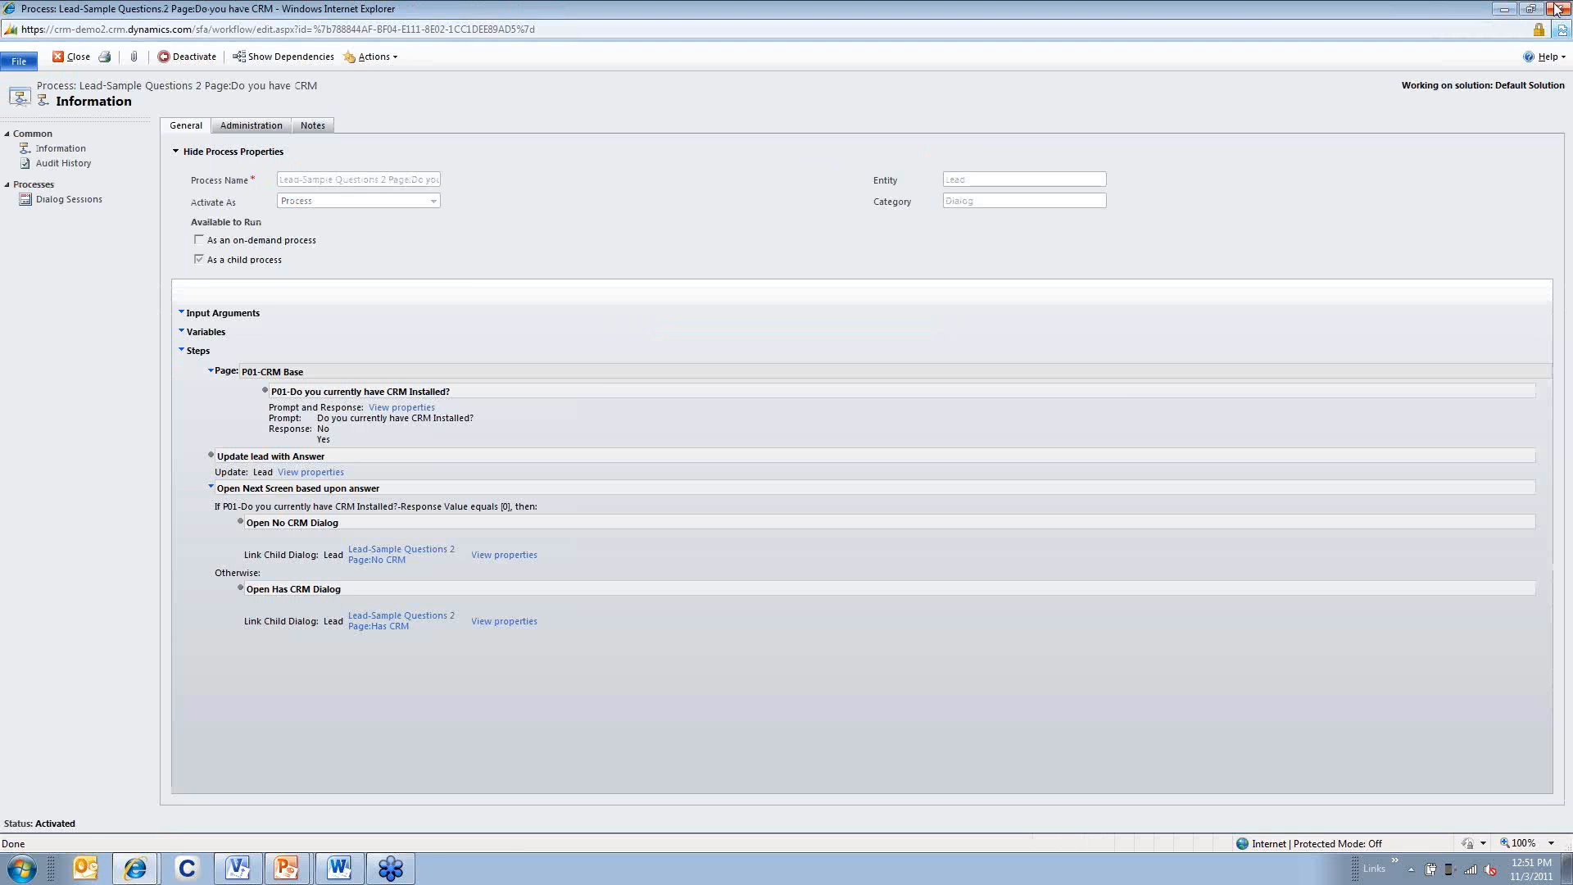
pyautogui.click(1554, 10)
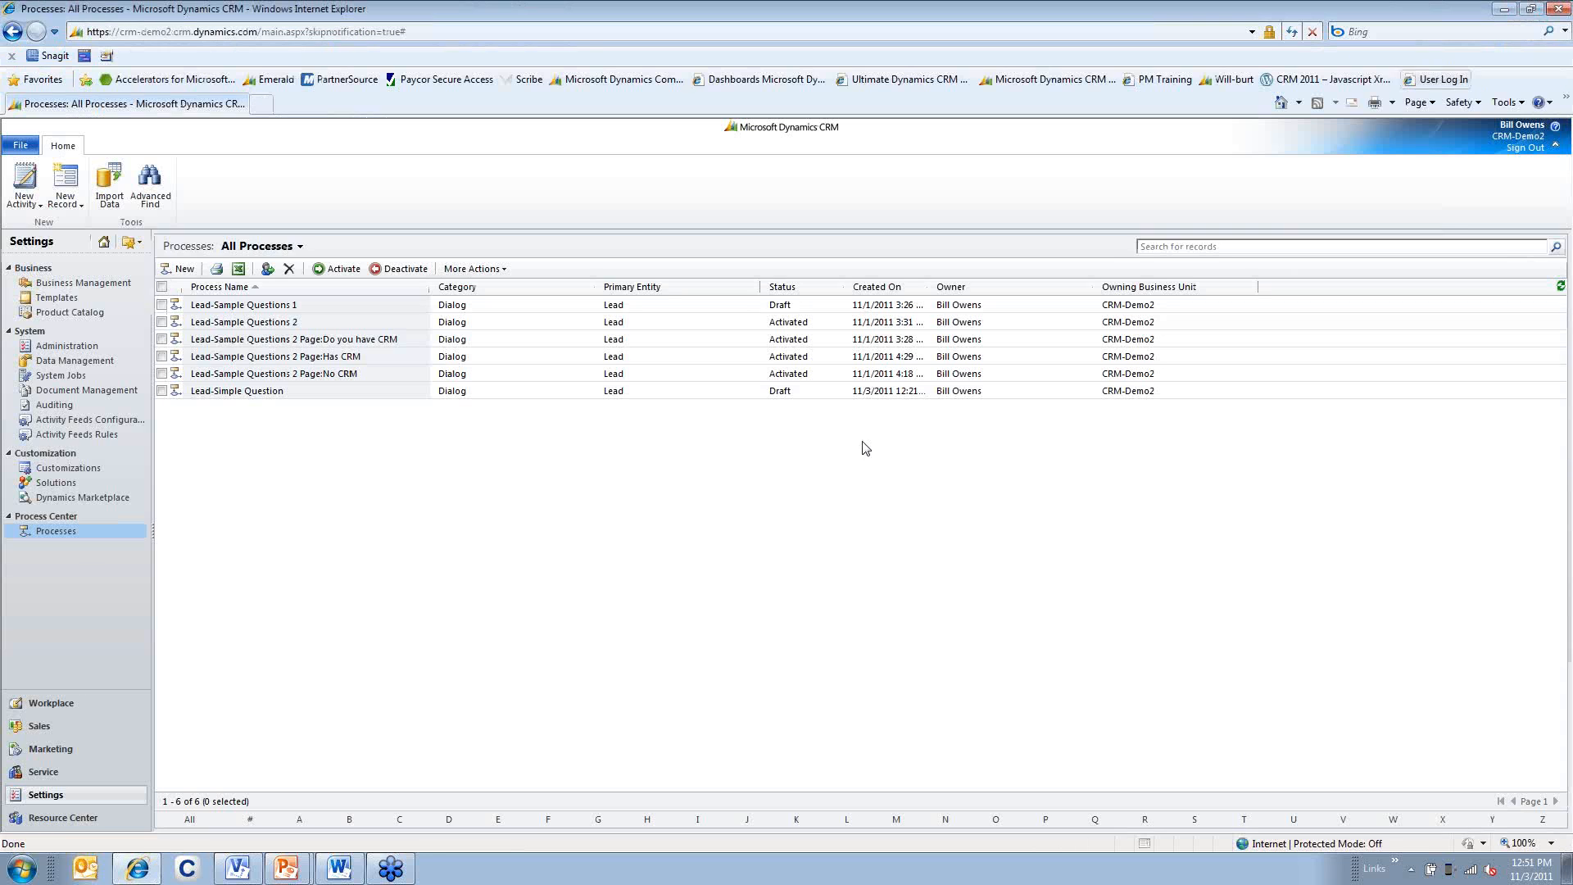
# Open the open sales lead with the topic "Some interest in our products (sample)" and start the Lead-Sample Questions 2 dialog on it
pyautogui.click(57, 729)
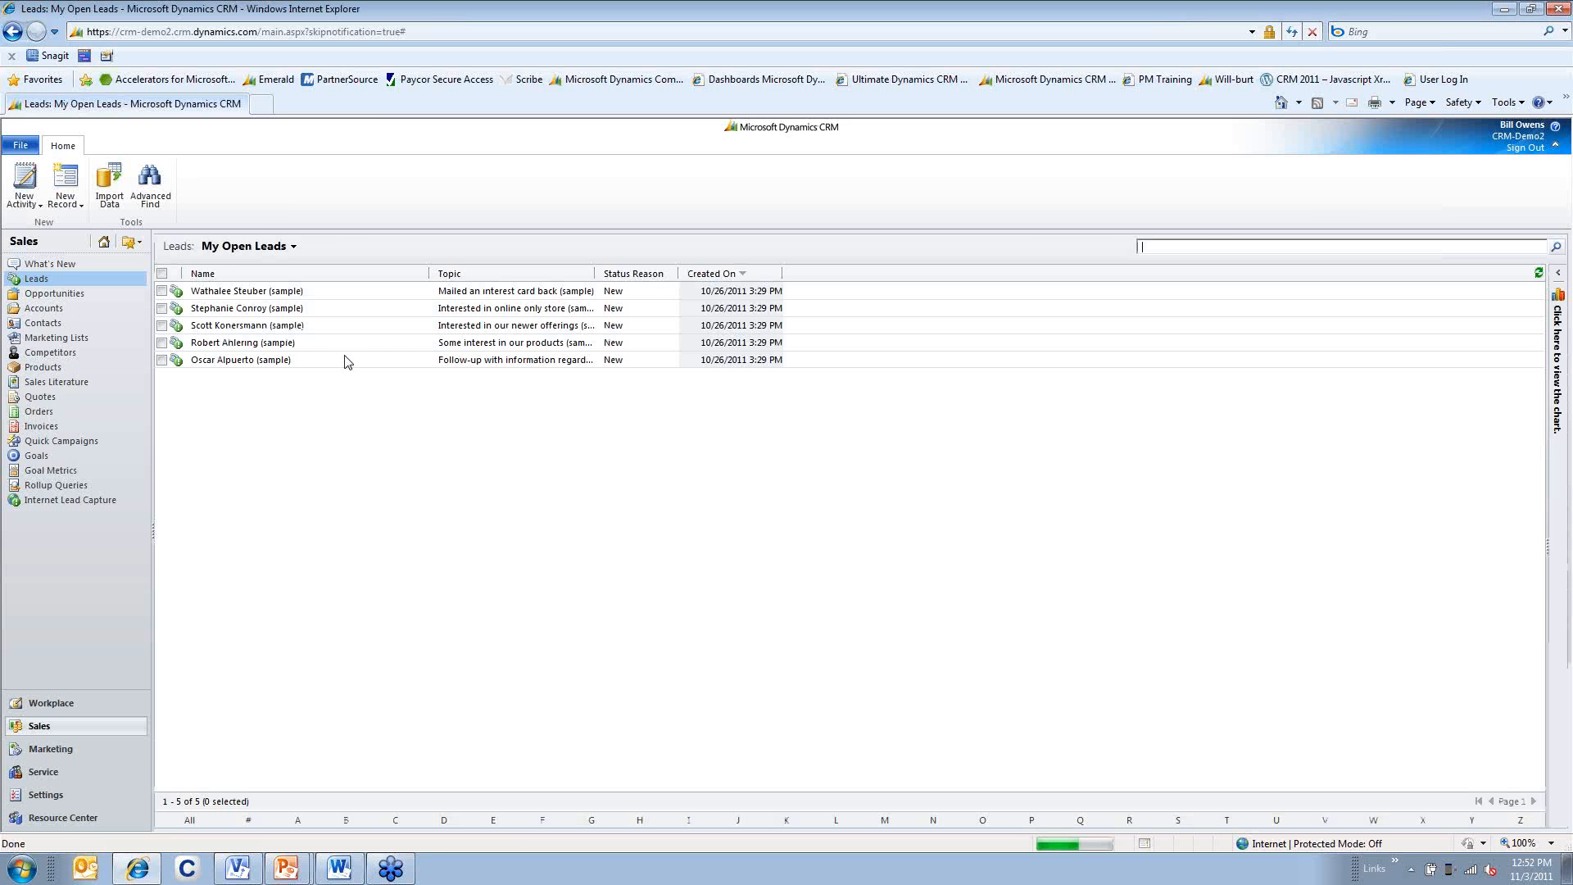
pyautogui.doubleClick(350, 342)
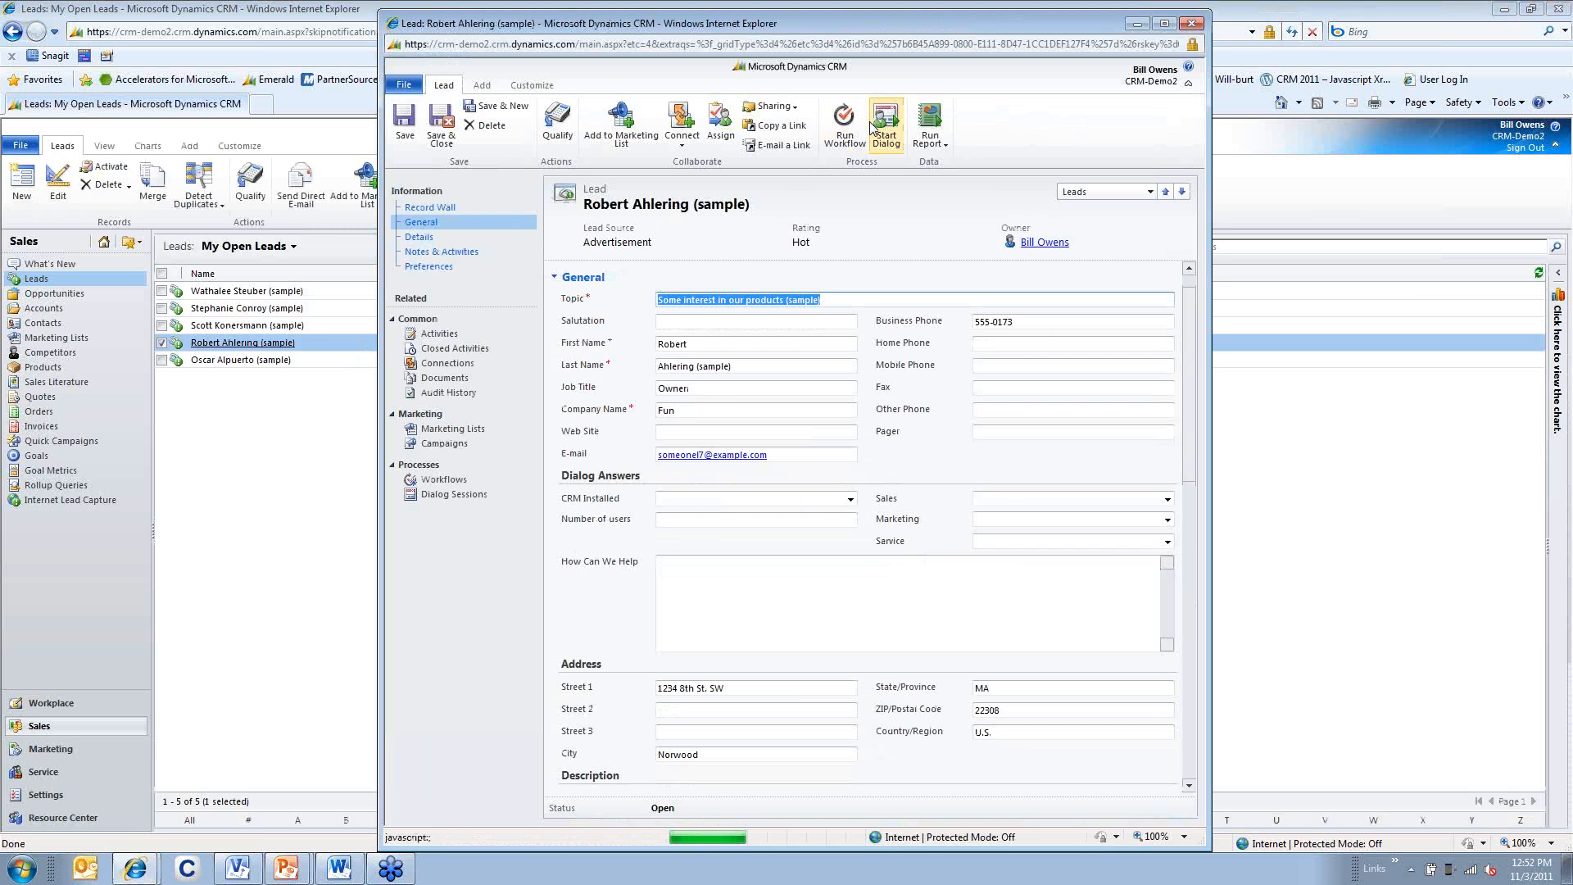
pyautogui.click(874, 127)
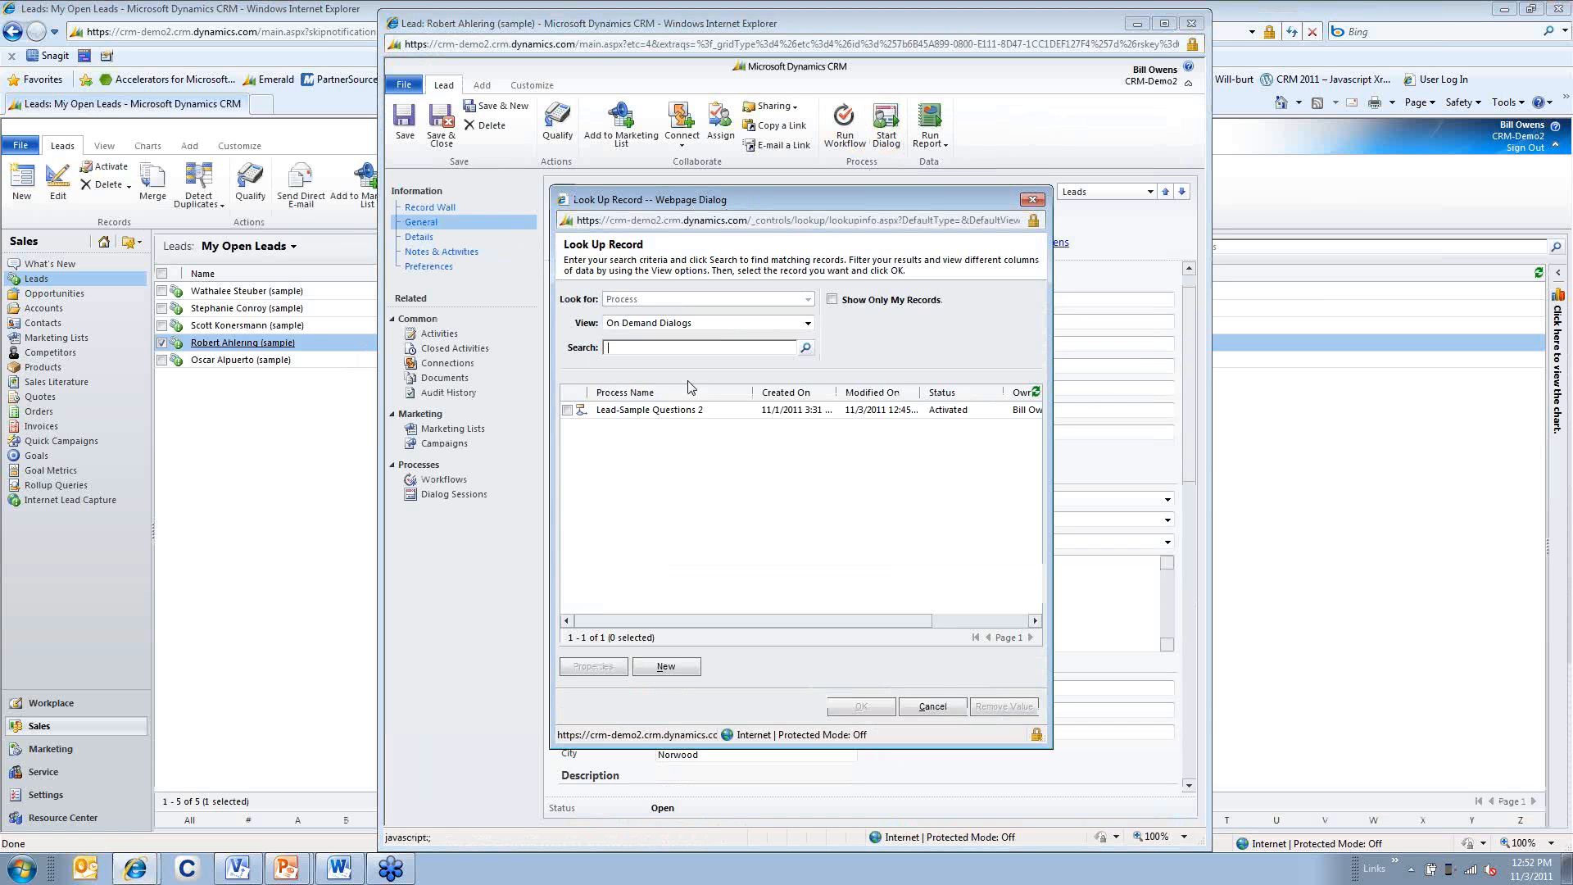
pyautogui.doubleClick(729, 409)
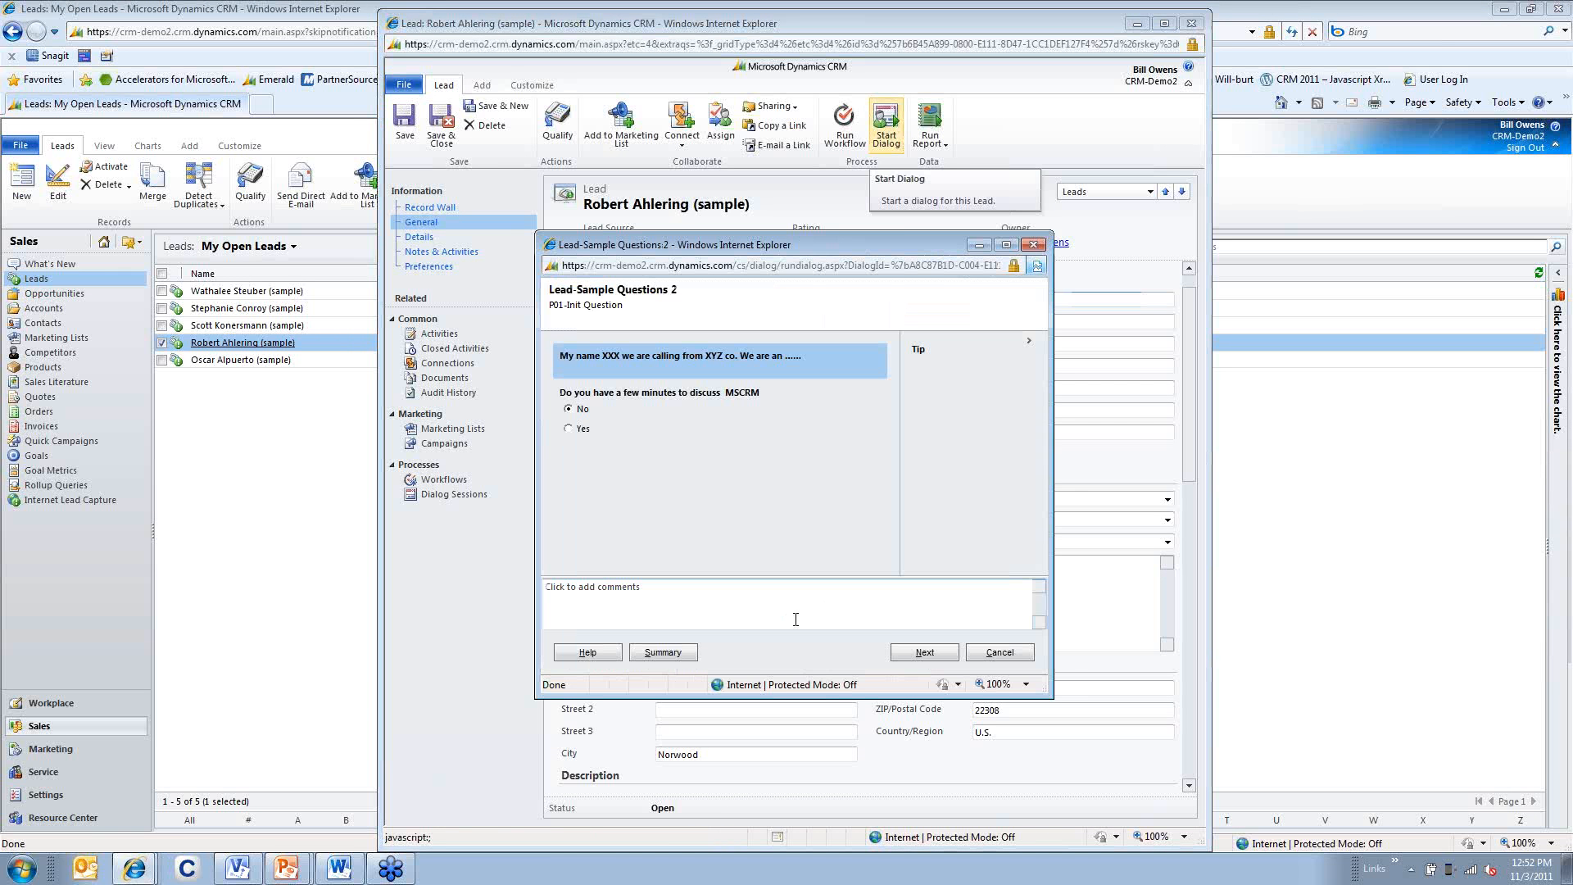
# Enter the comment "Comment 1 is here", answer Yes to having a few minutes to discuss MSCRM, and continue the dialog
pyautogui.click(721, 603)
pyautogui.write('Co')
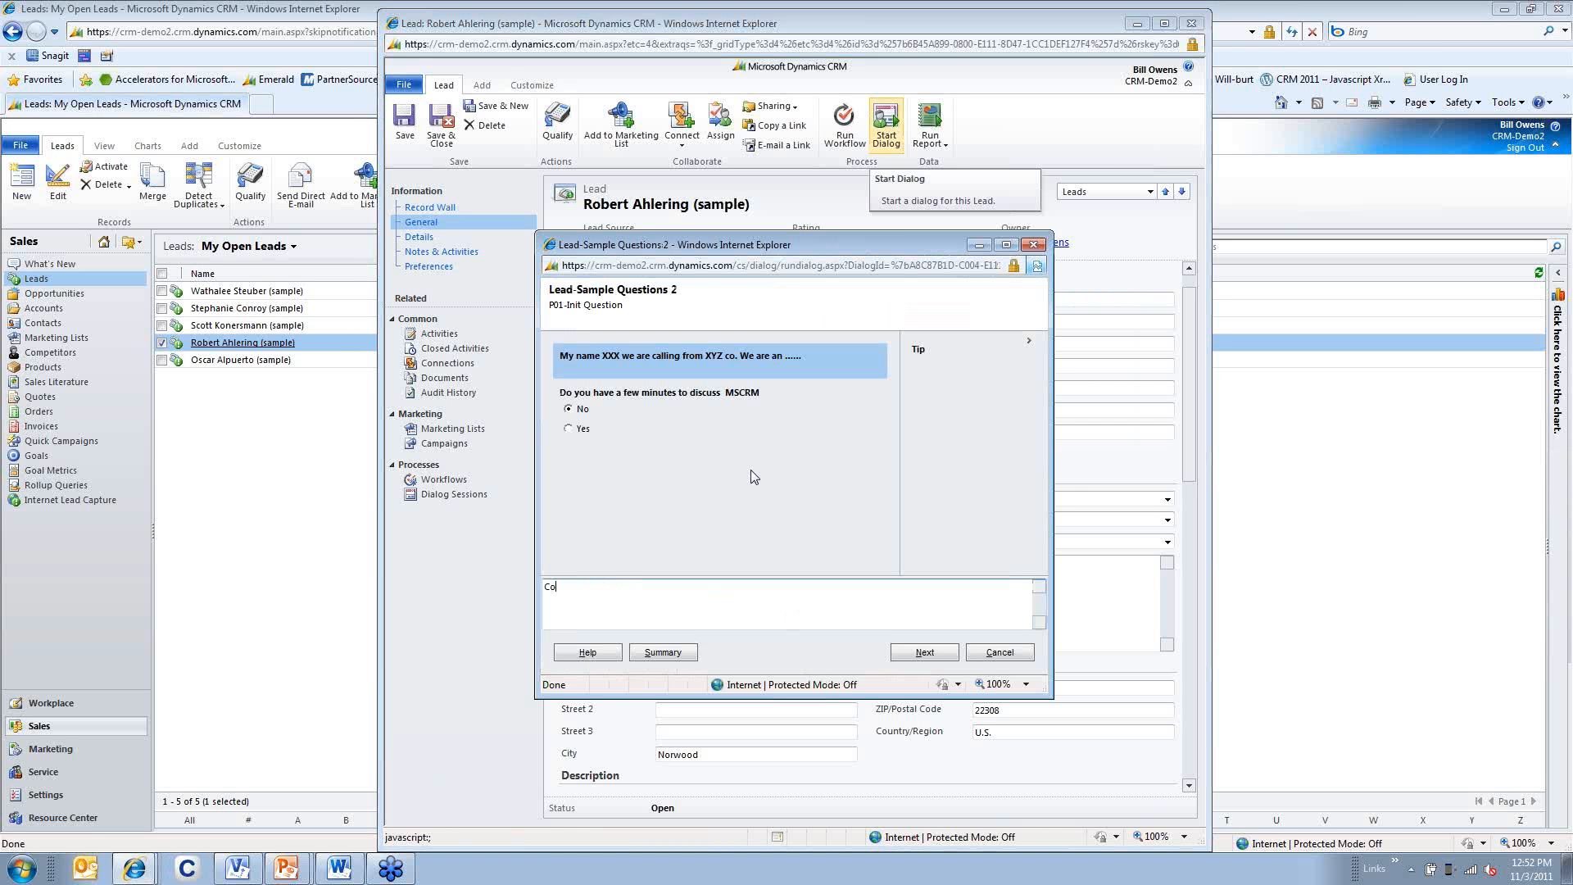
pyautogui.write('mment 1 is here')
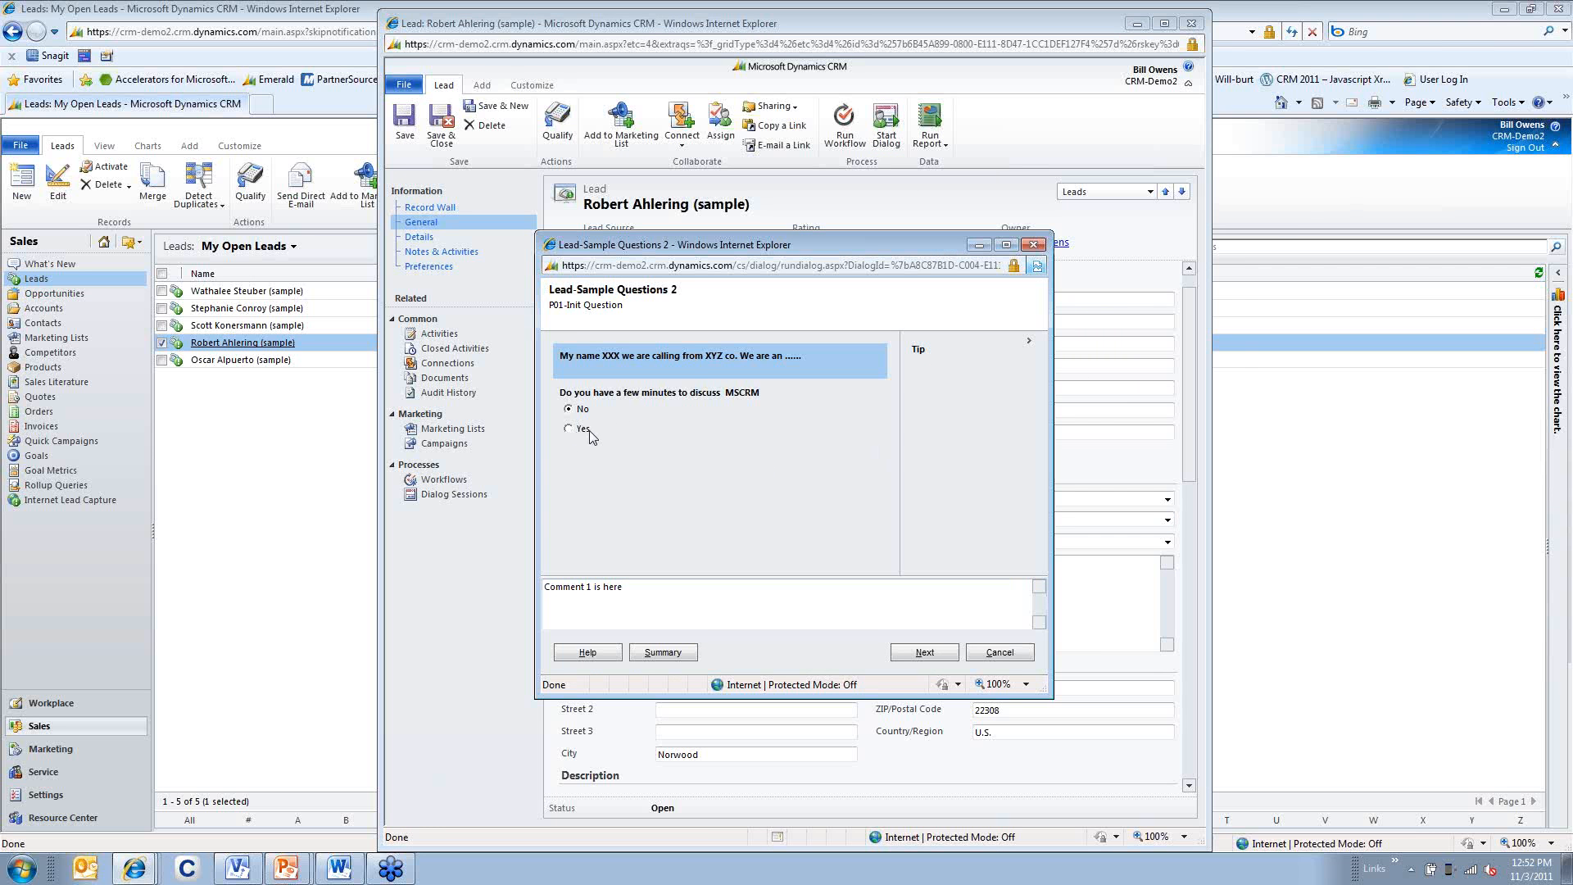
pyautogui.click(568, 429)
pyautogui.click(924, 653)
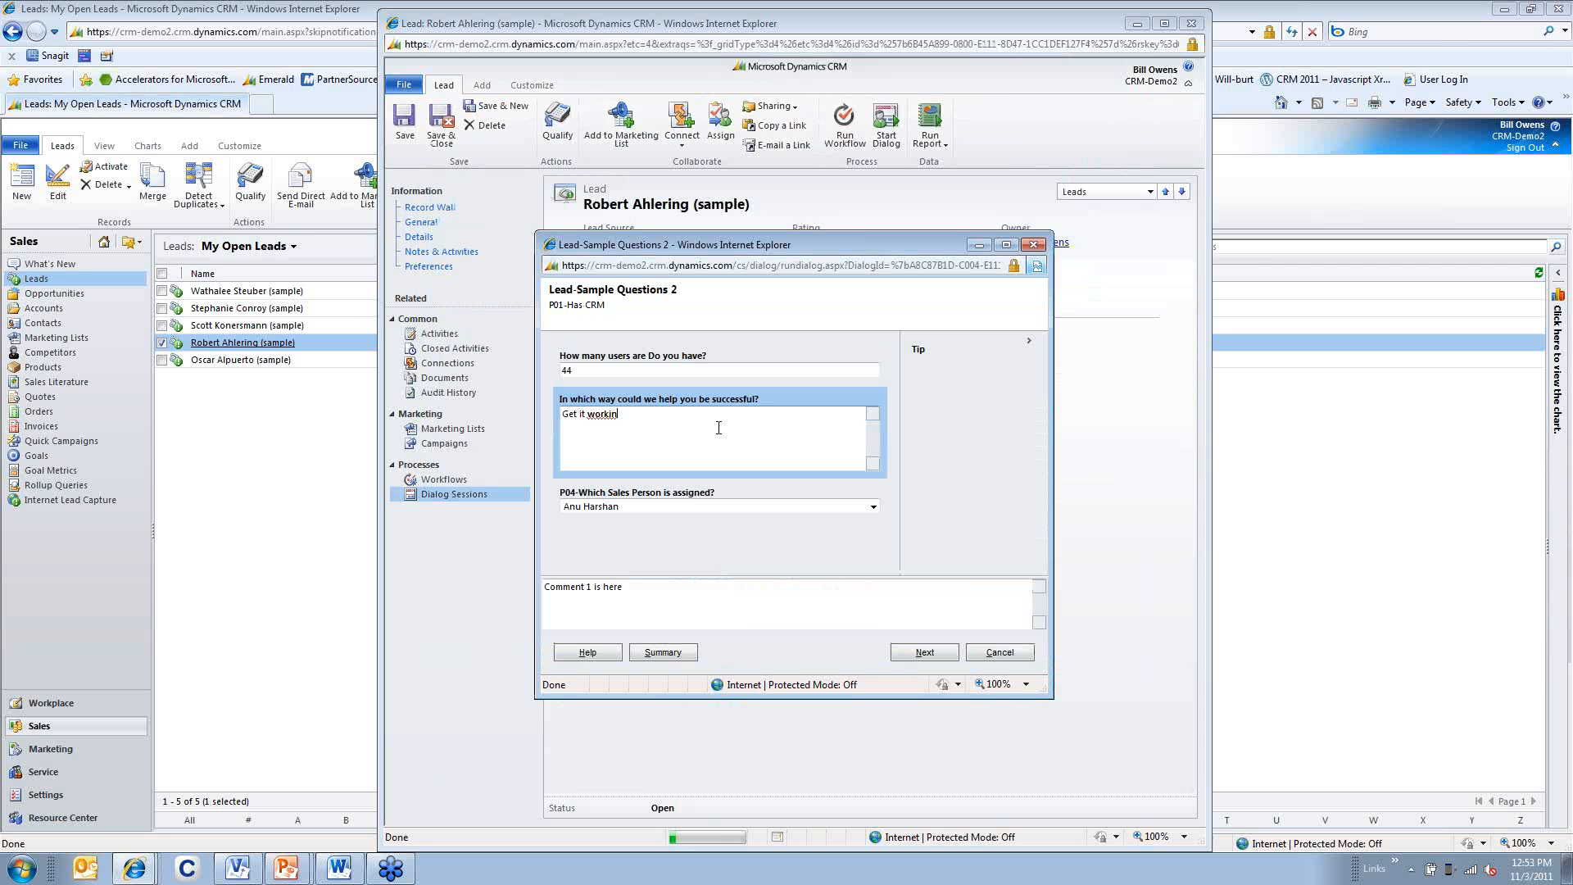
# Complete the success question's answer as "Get it working" and add a second comment line reading "More info here"
pyautogui.write('working')
pyautogui.click(665, 615)
pyautogui.press('Return')
pyautogui.write('M')
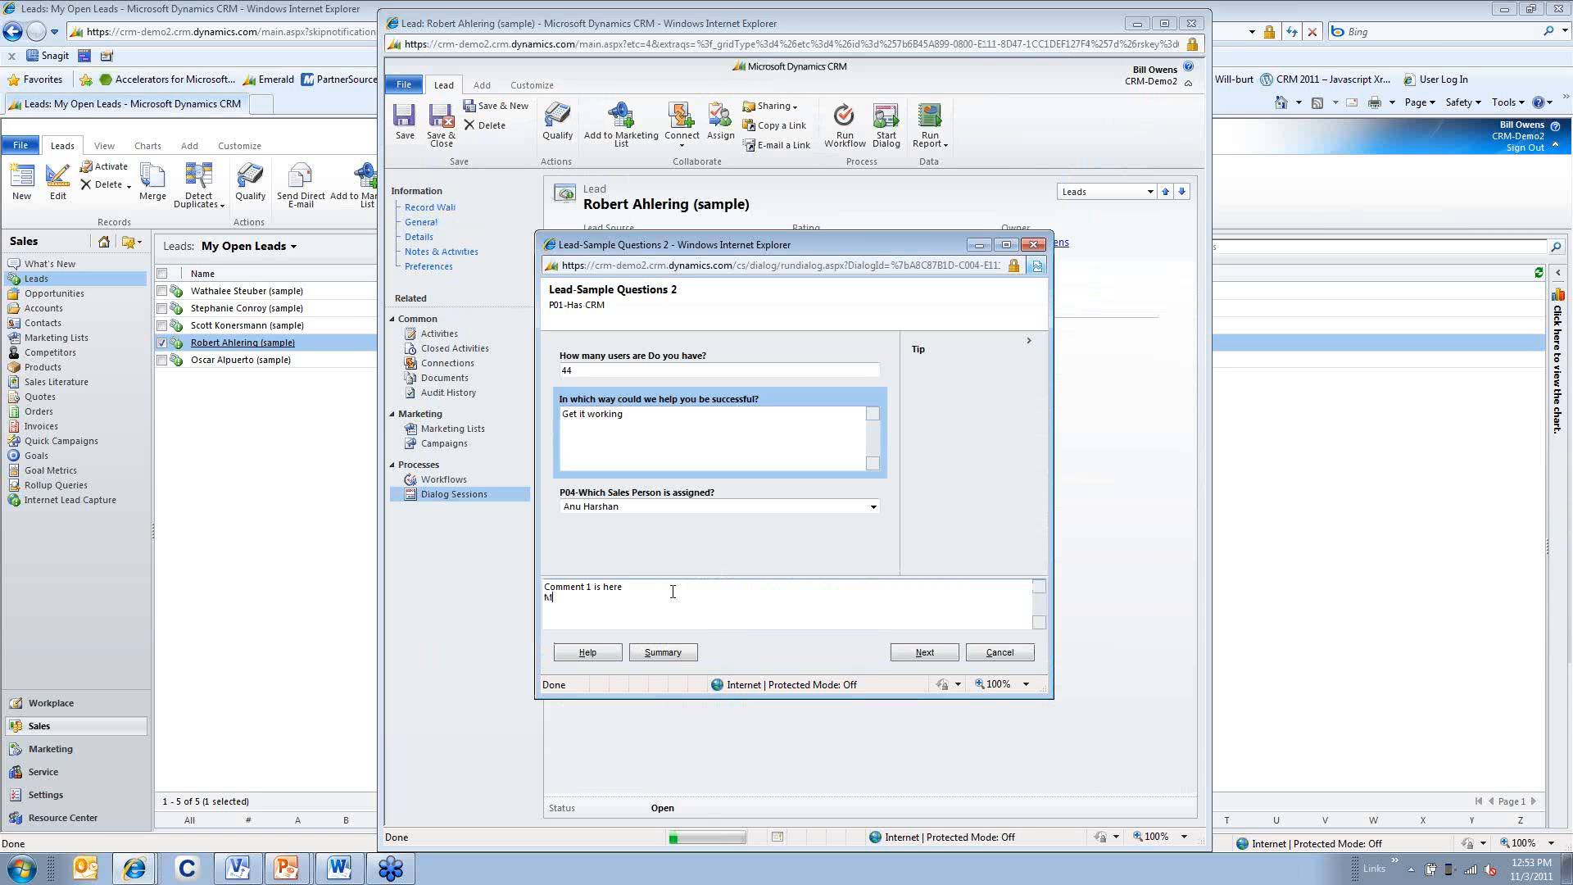
pyautogui.write('ore info here')
pyautogui.click(928, 655)
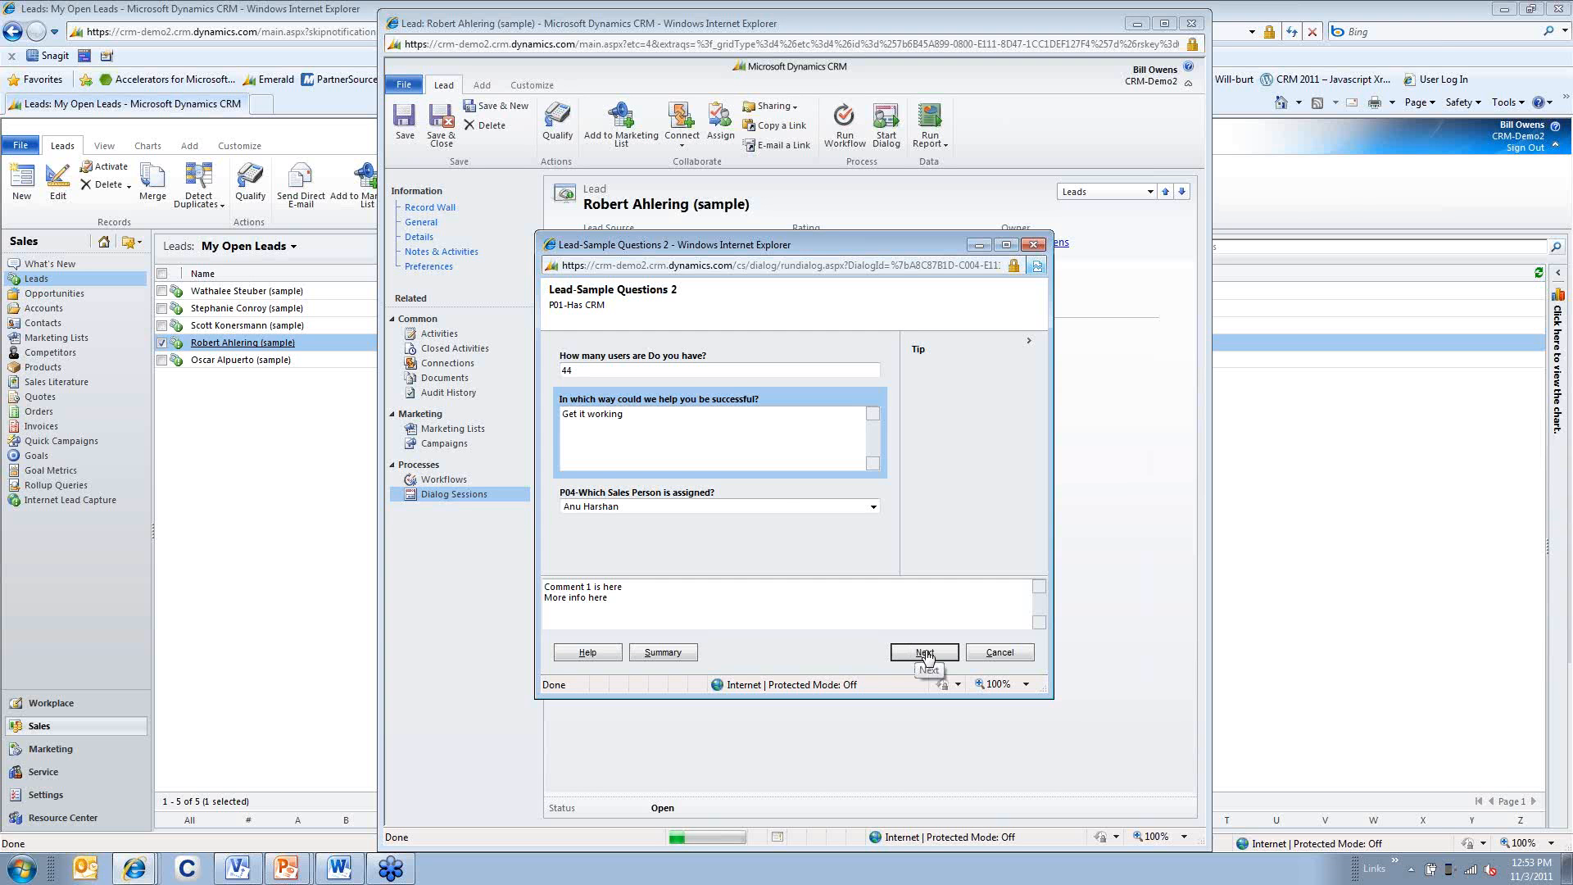
# Assign the last sales person listed in the P04 question, and continue to the end to finish the dialog
pyautogui.click(762, 506)
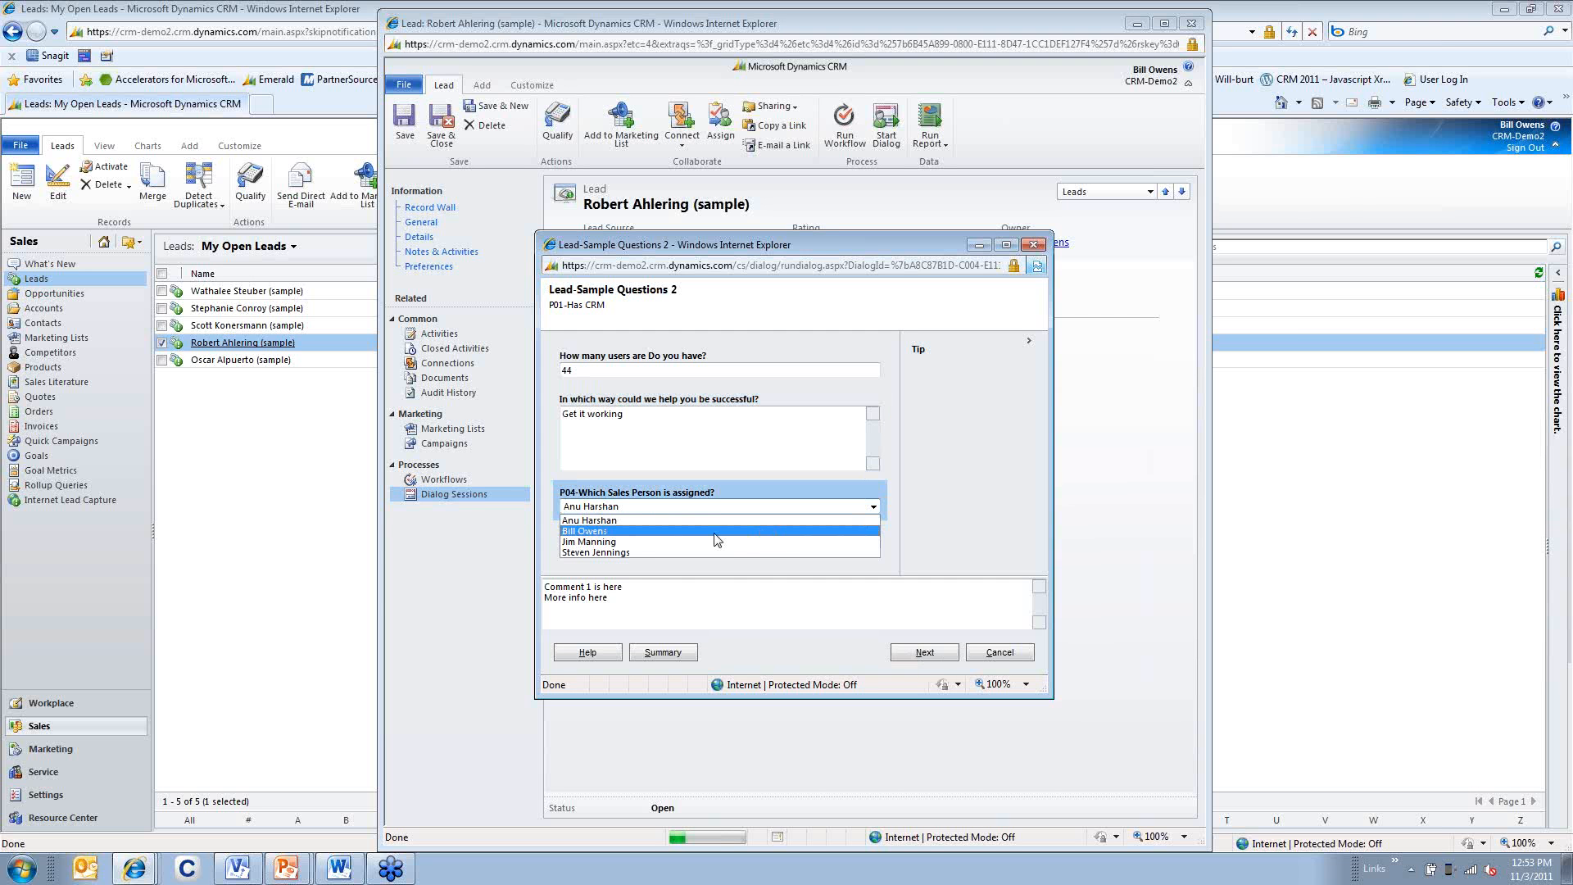
pyautogui.click(715, 552)
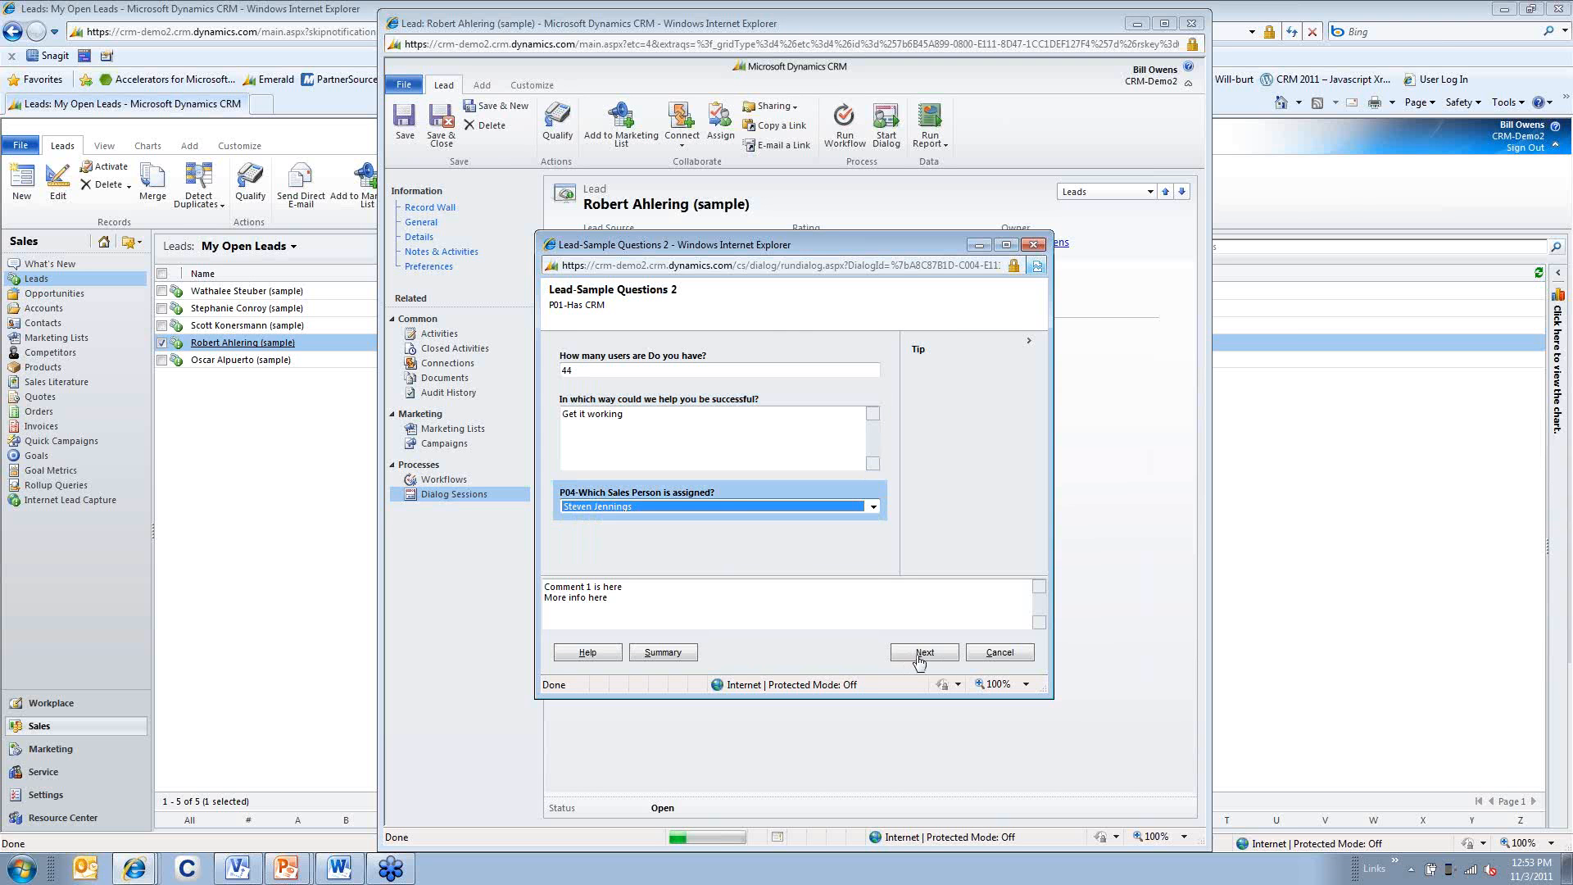
pyautogui.click(924, 652)
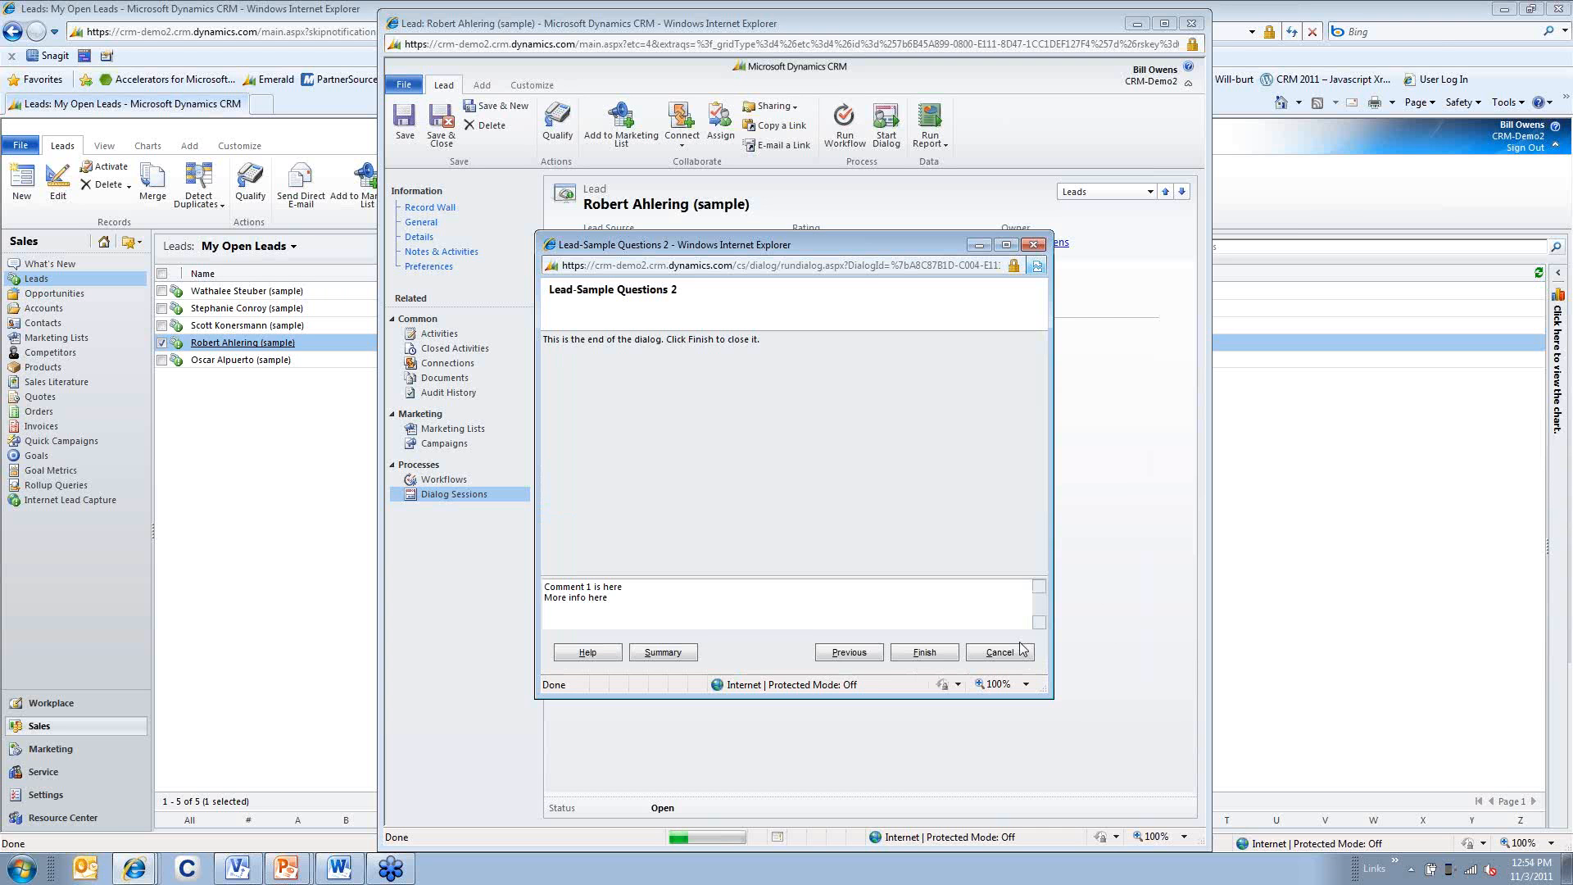
pyautogui.click(936, 660)
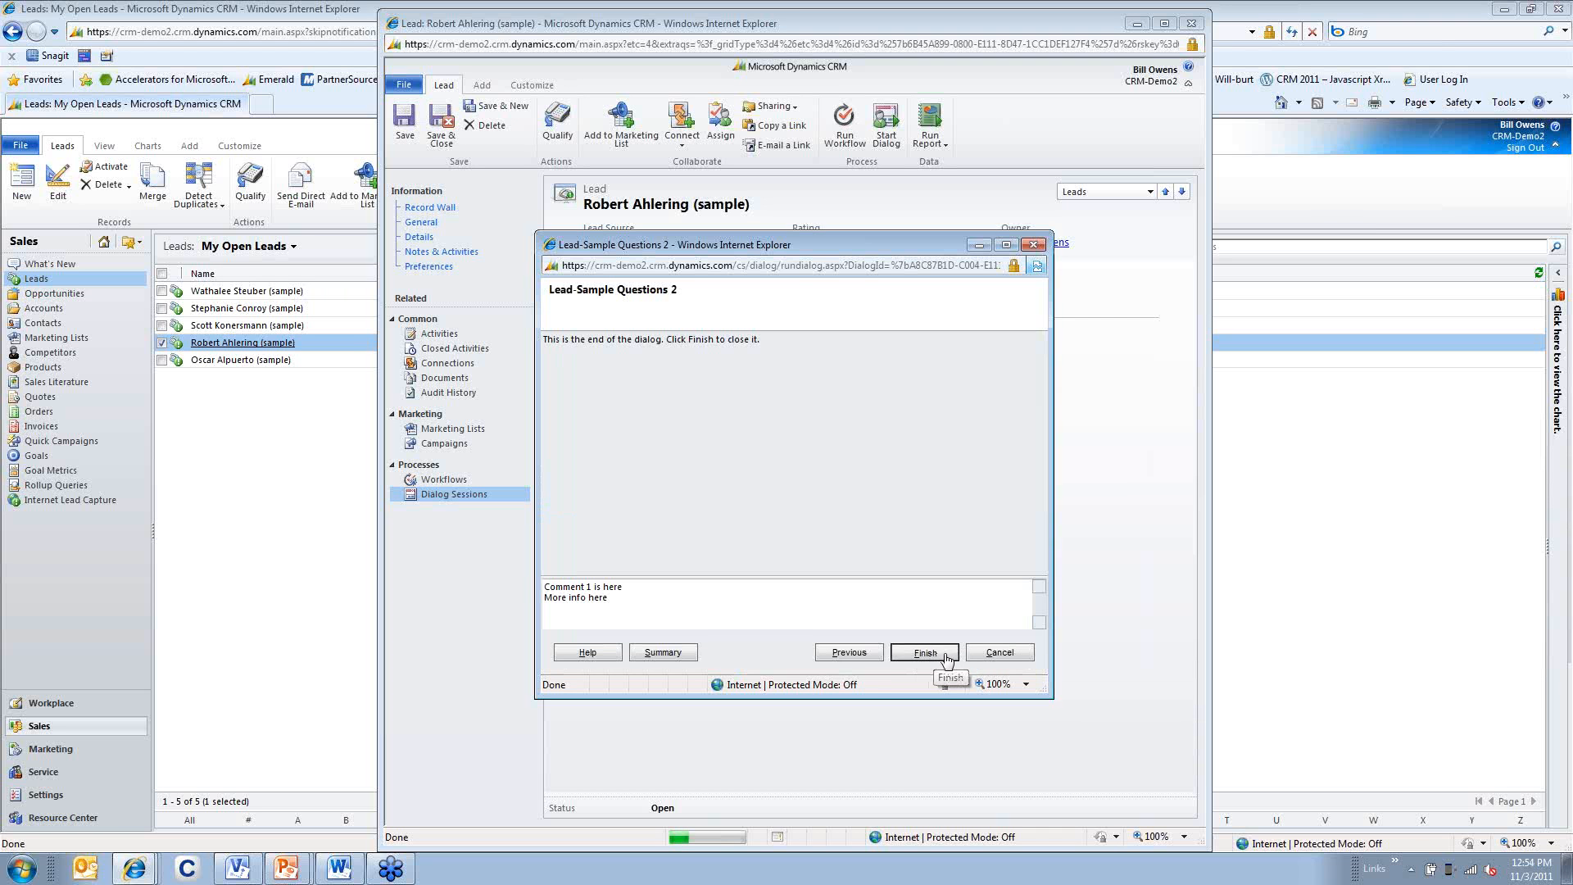
# Reload the lead record and open its list of dialog sessions
pyautogui.rightClick(686, 537)
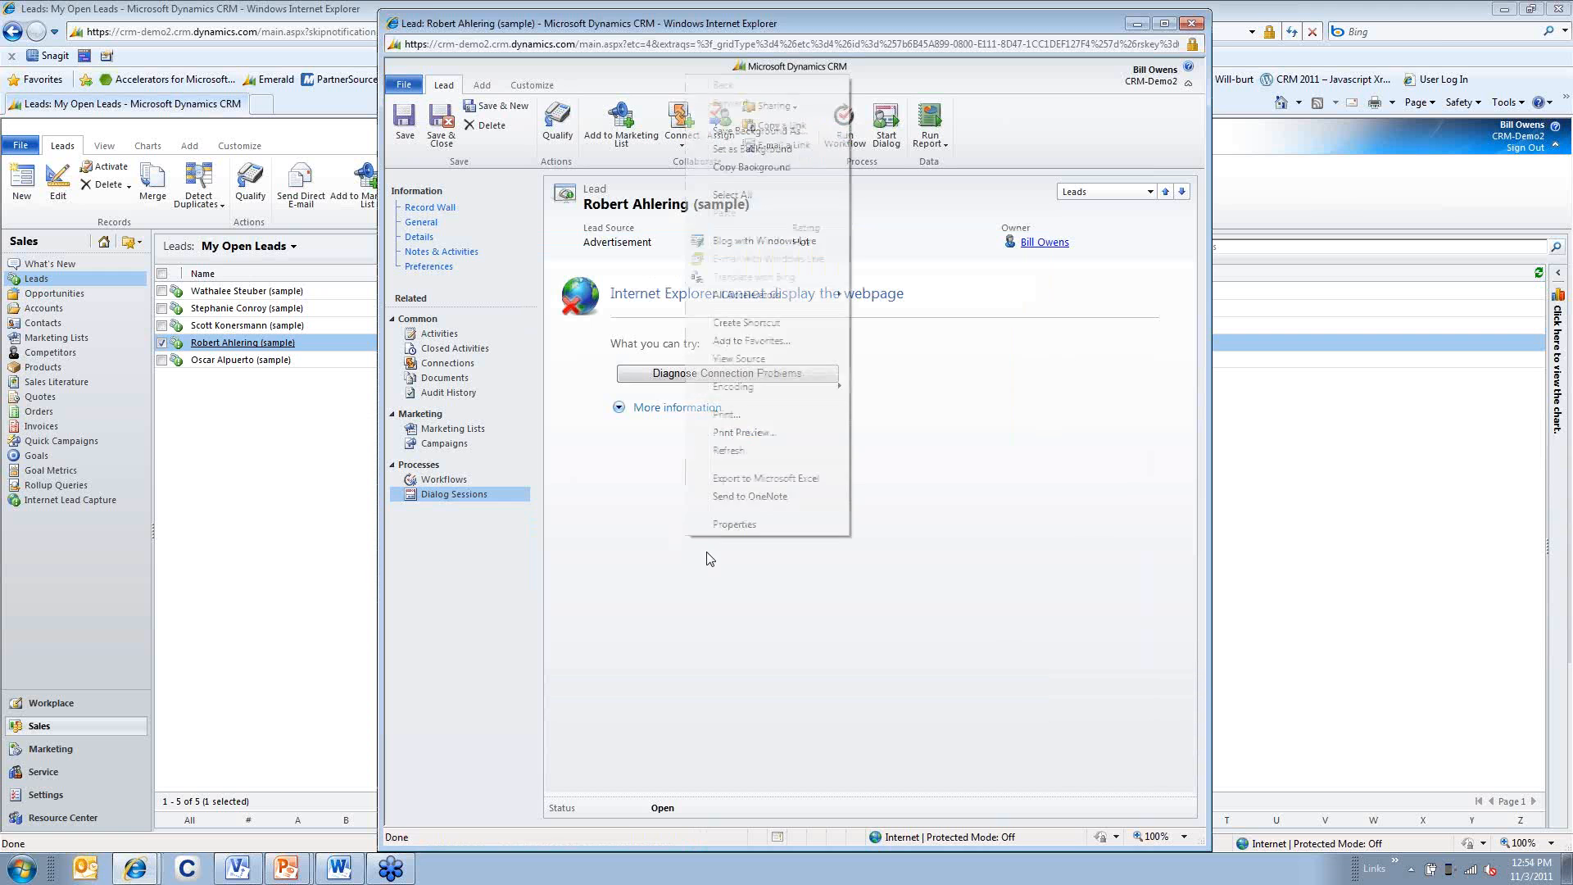
pyautogui.click(455, 492)
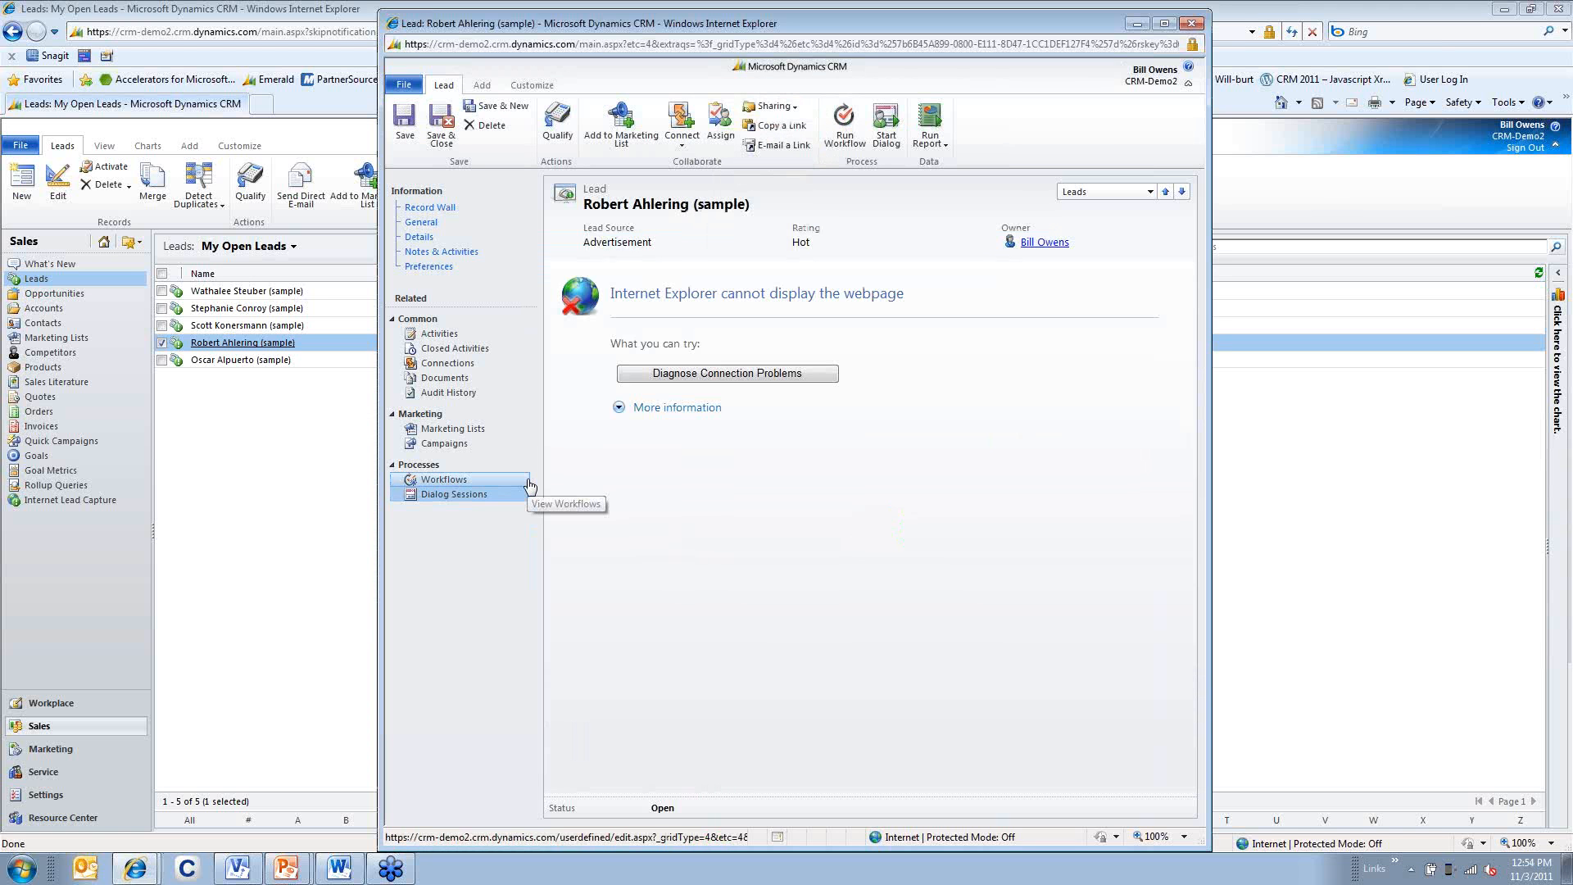
pyautogui.click(474, 444)
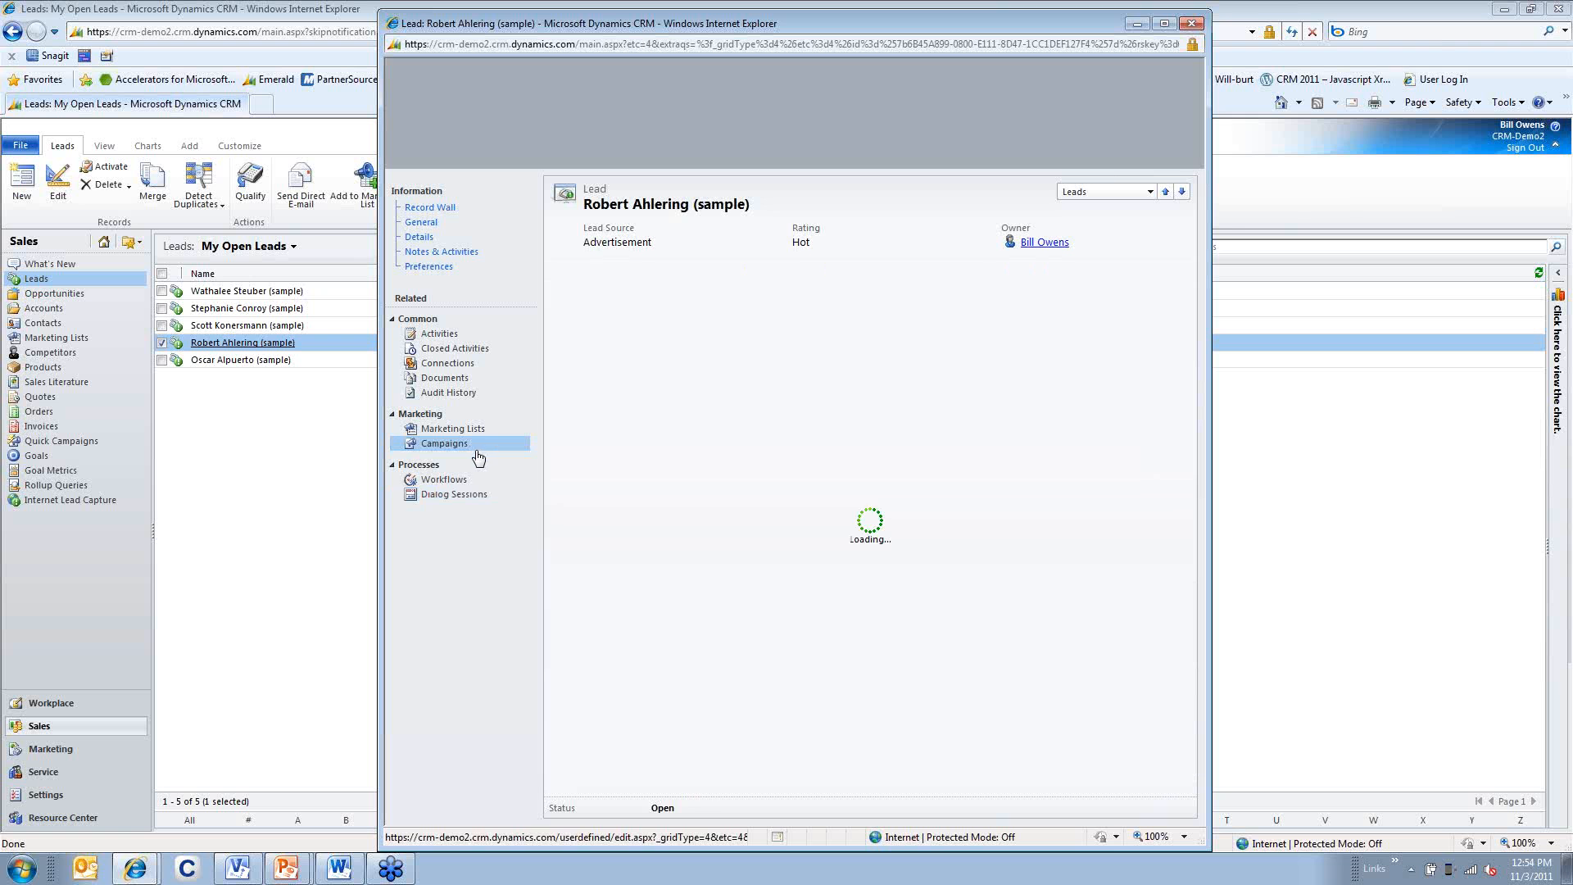
pyautogui.click(471, 494)
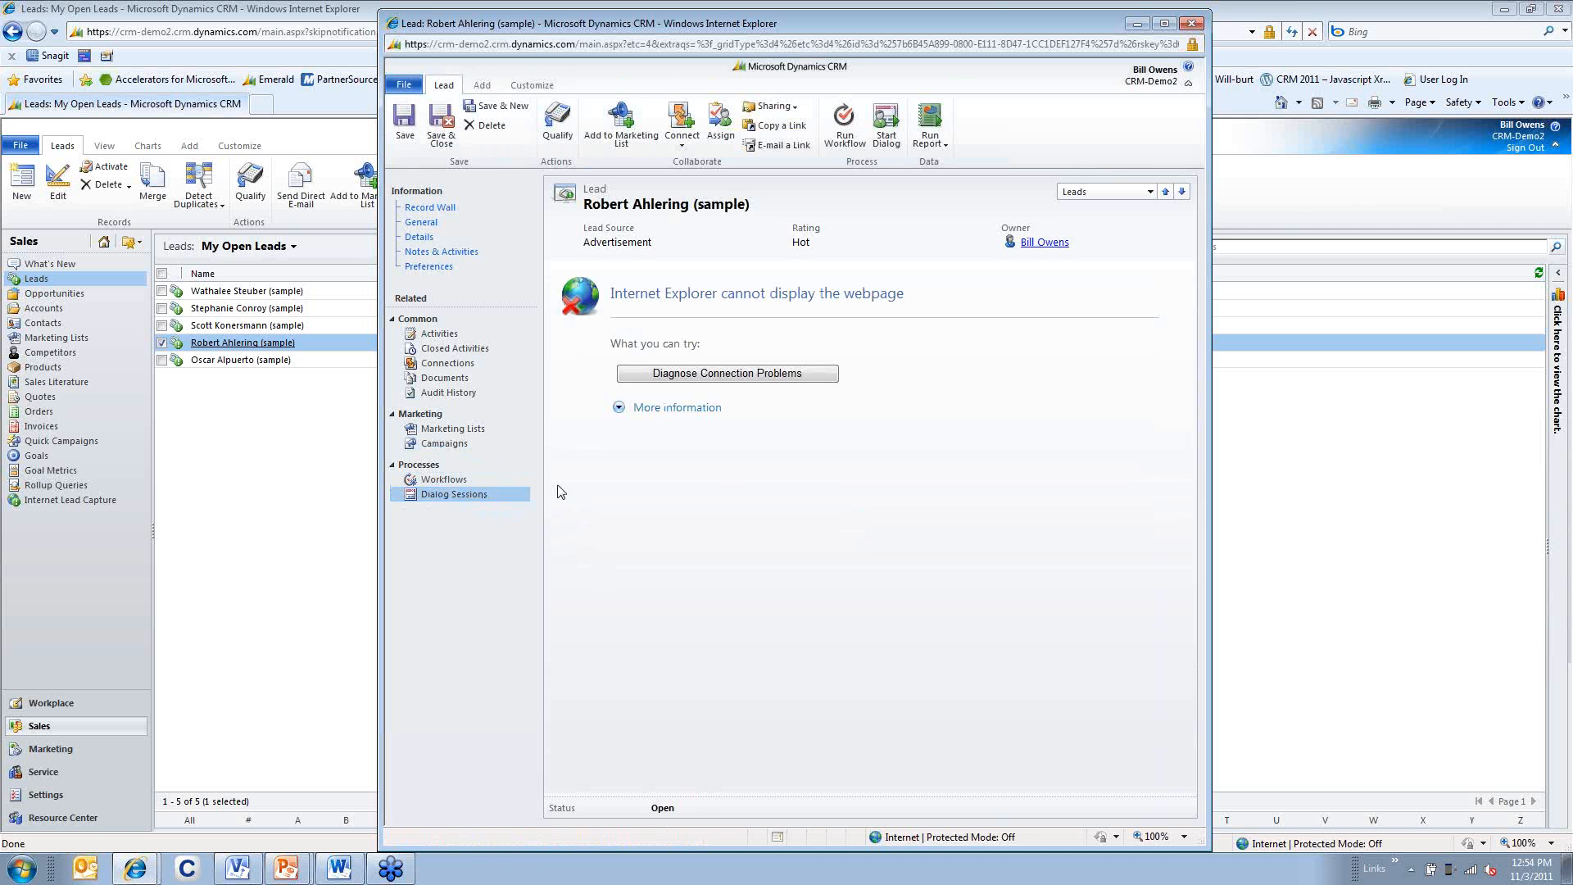
pyautogui.press('F5')
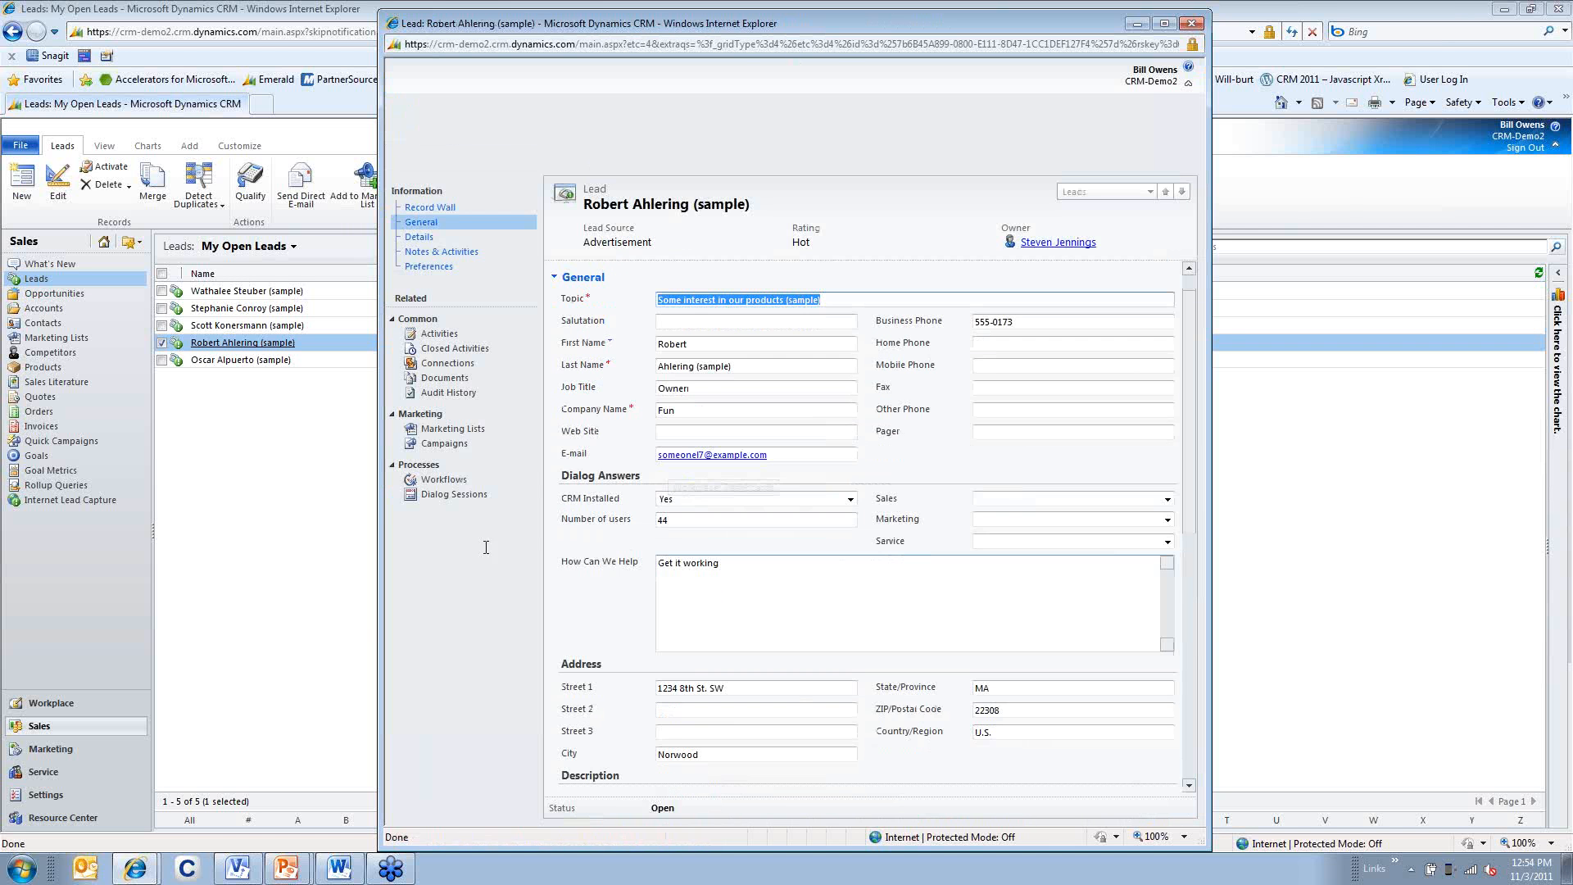
pyautogui.click(457, 495)
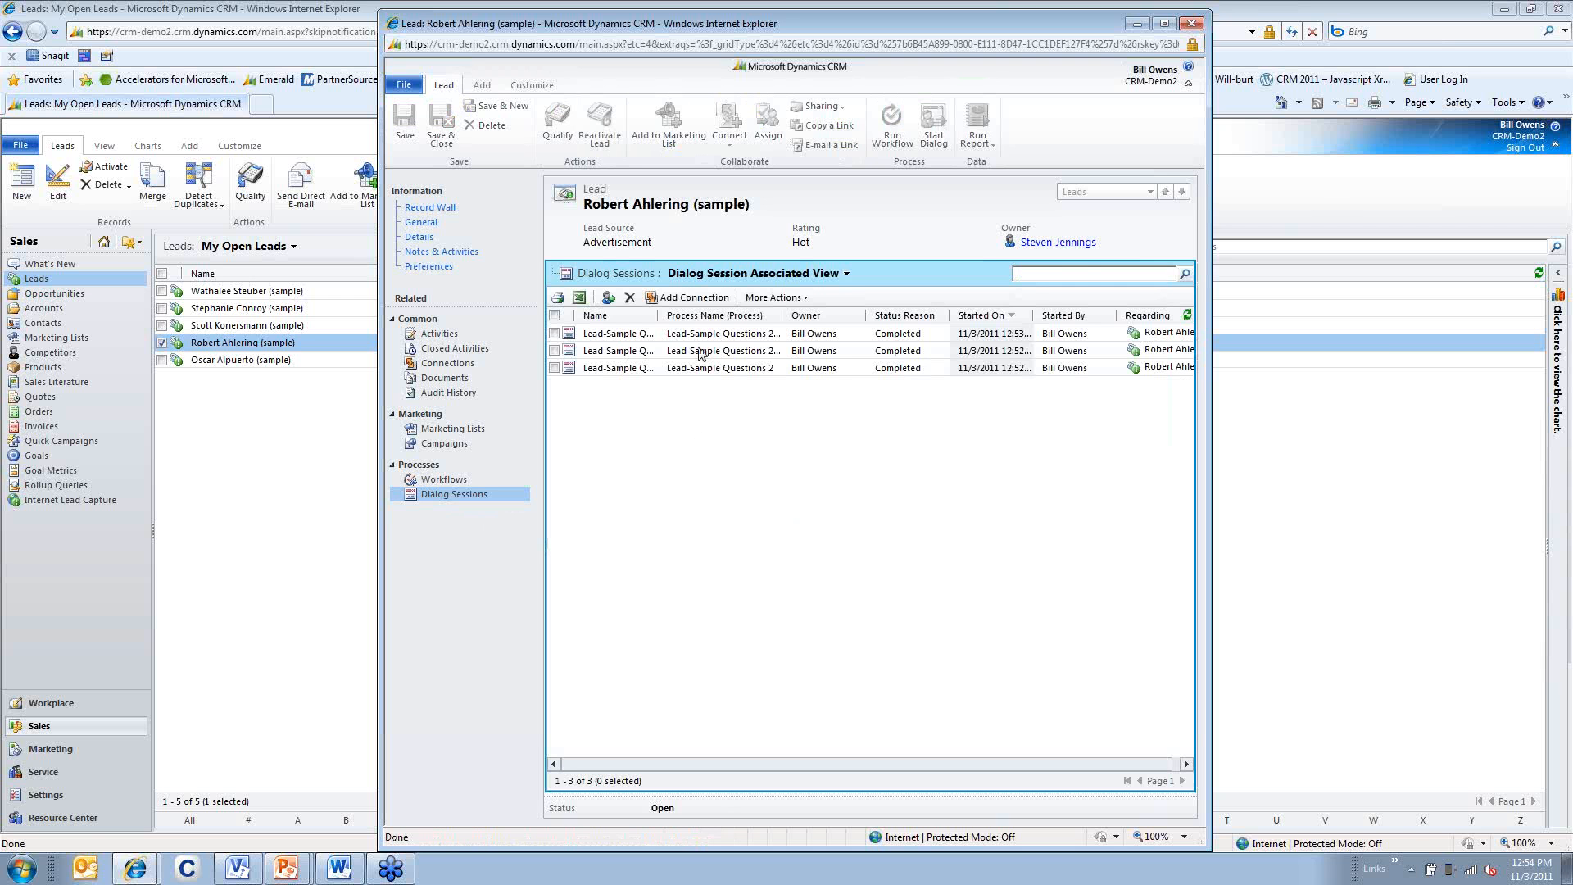
# Sort the dialog sessions by name and widen the Name column to show the full session names
pyautogui.click(655, 319)
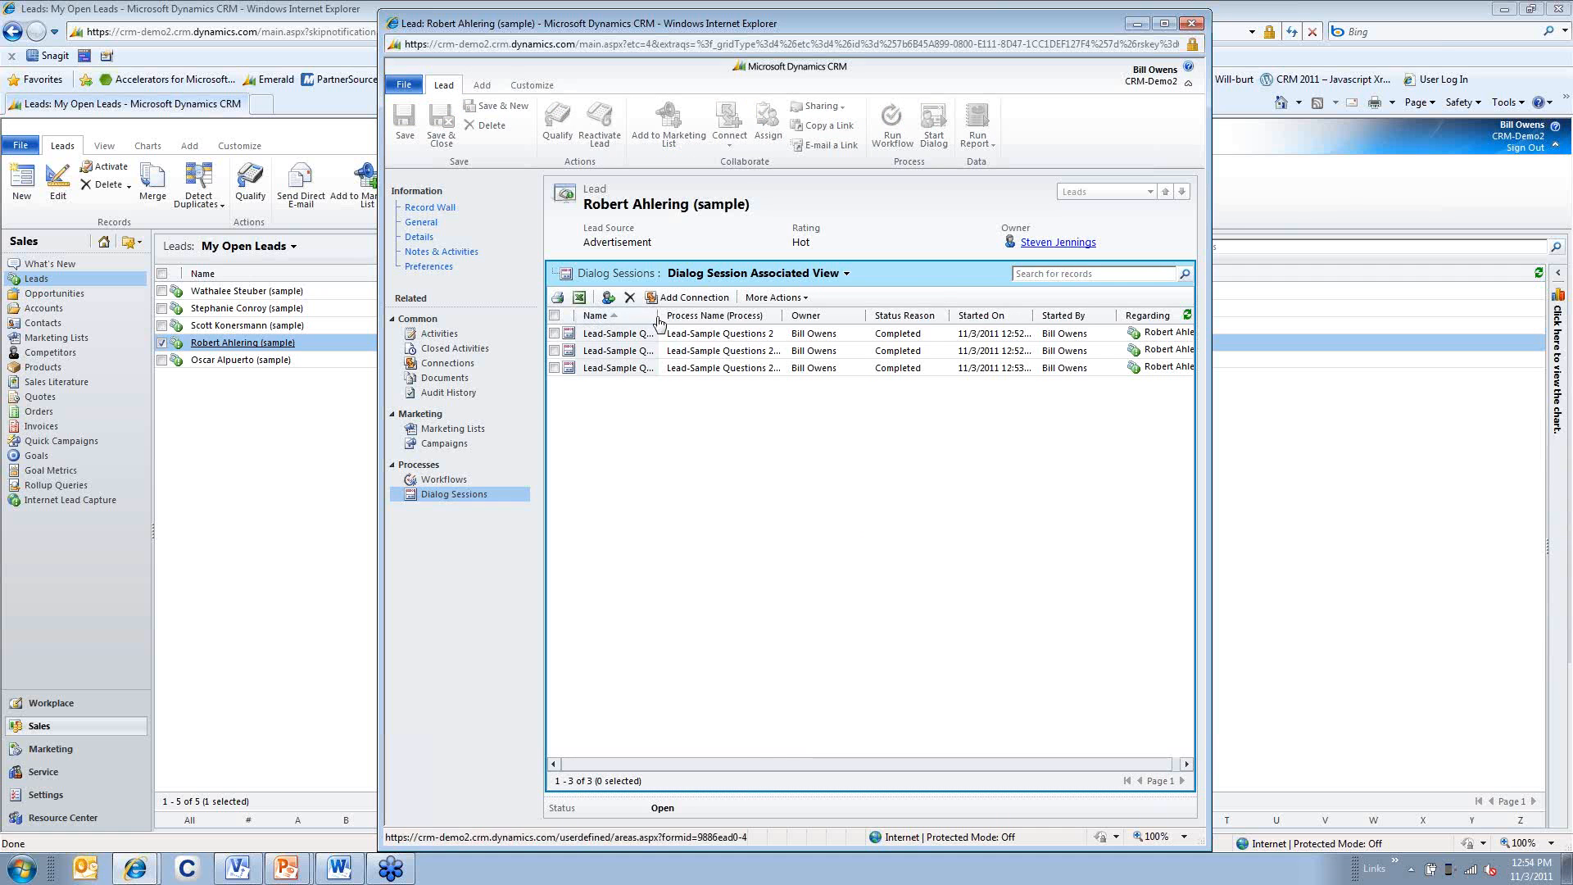
pyautogui.moveTo(658, 322); pyautogui.dragTo(770, 316)
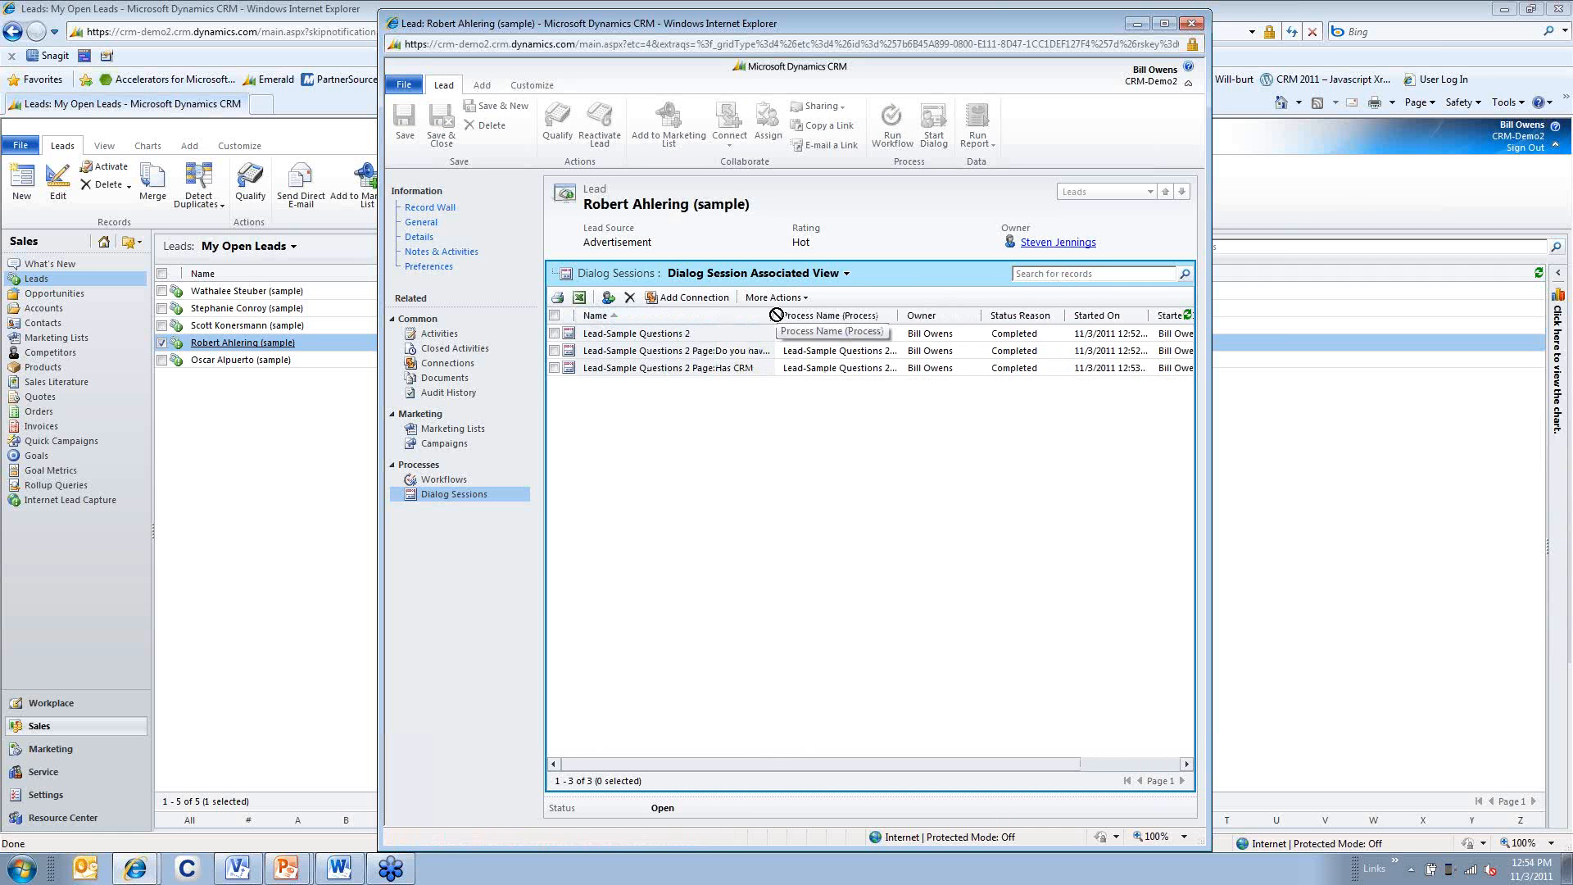
pyautogui.click(827, 333)
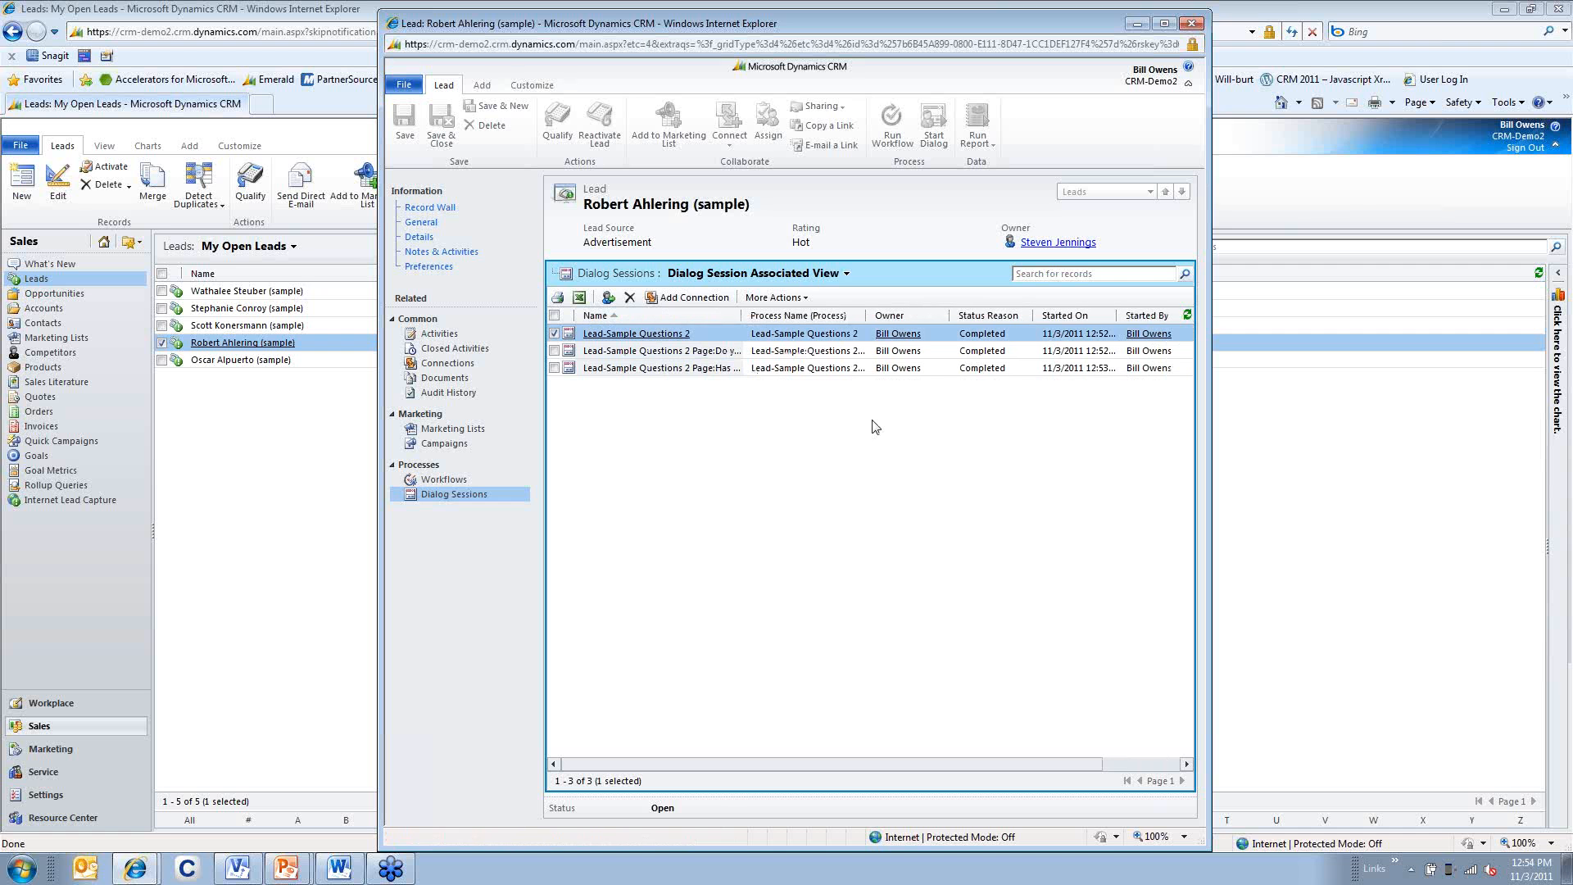
# Open the main Lead-Sample Questions 2 session, review its step summary and comments, and close it
pyautogui.click(706, 340)
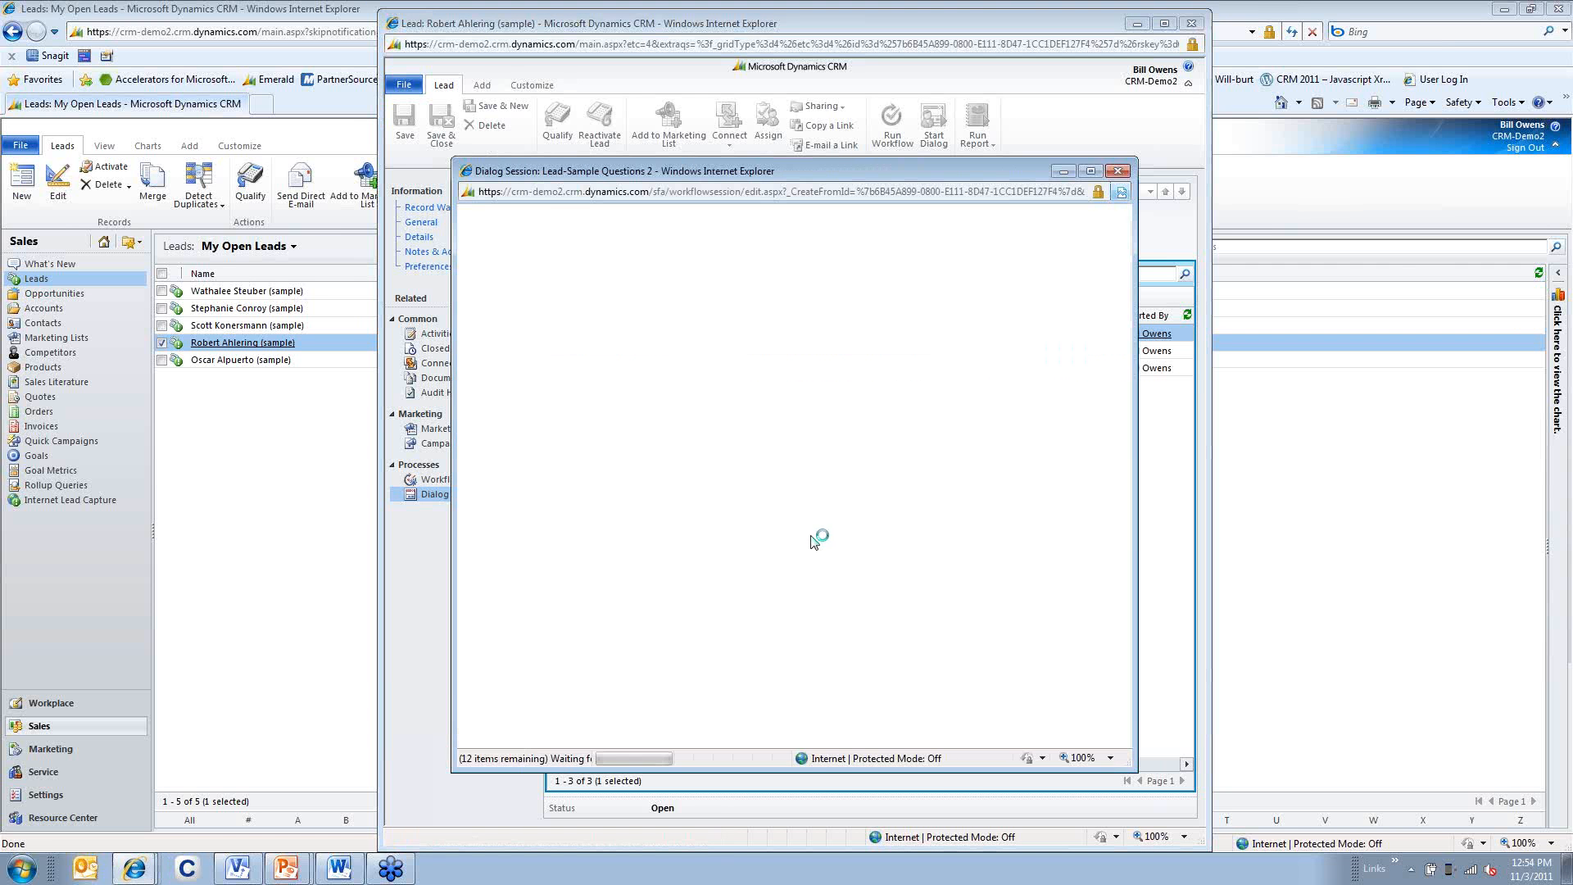
pyautogui.scroll(-2, 899, 624)
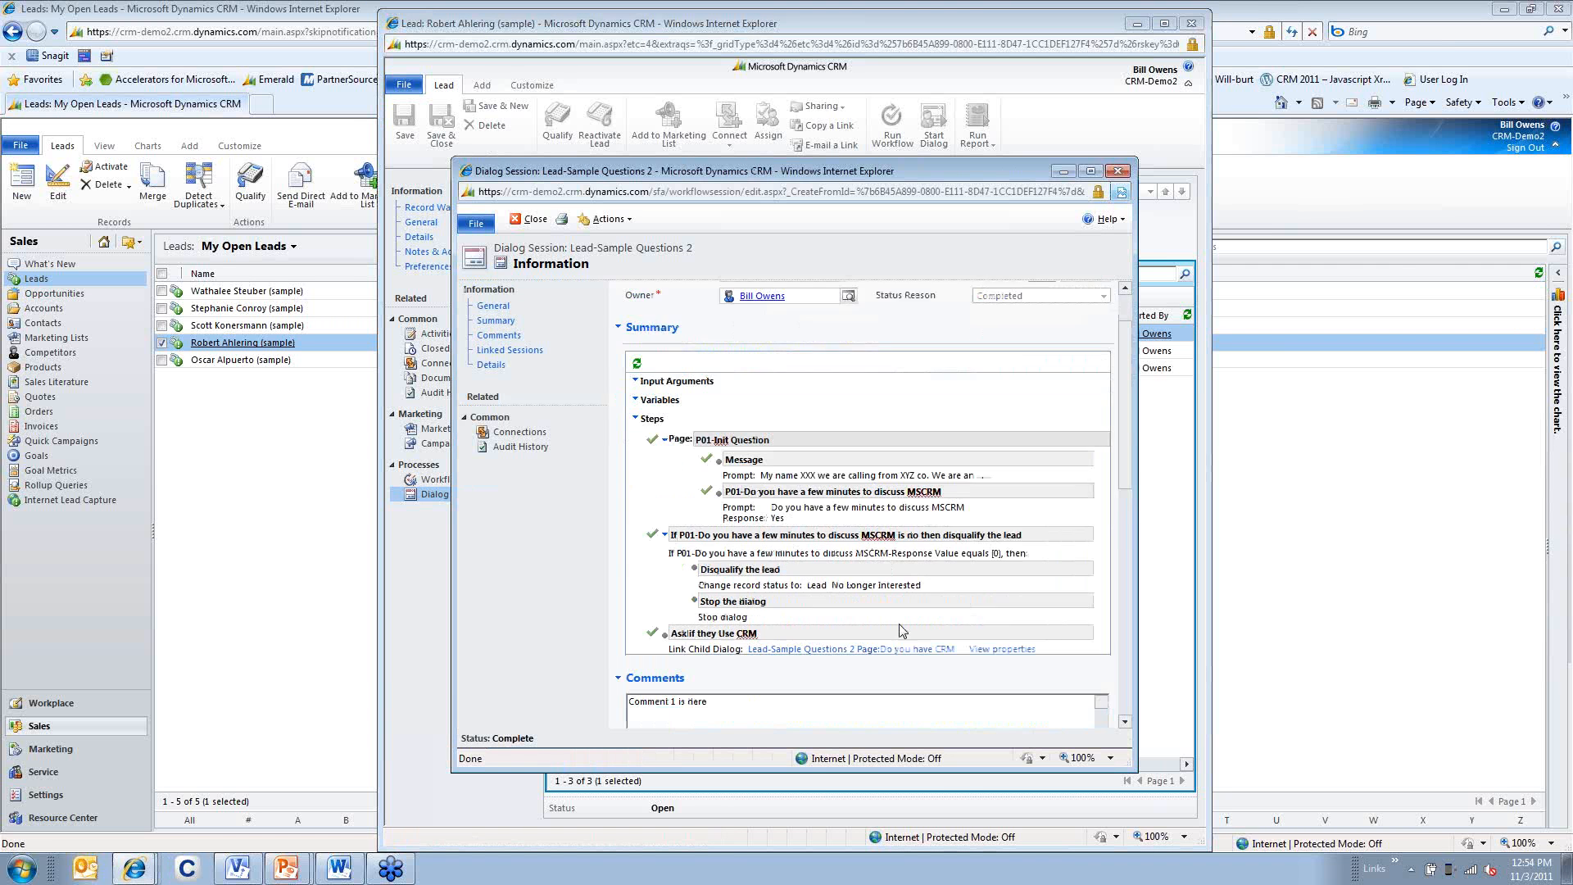
pyautogui.scroll(-3, 901, 626)
pyautogui.moveTo(723, 502); pyautogui.dragTo(606, 507)
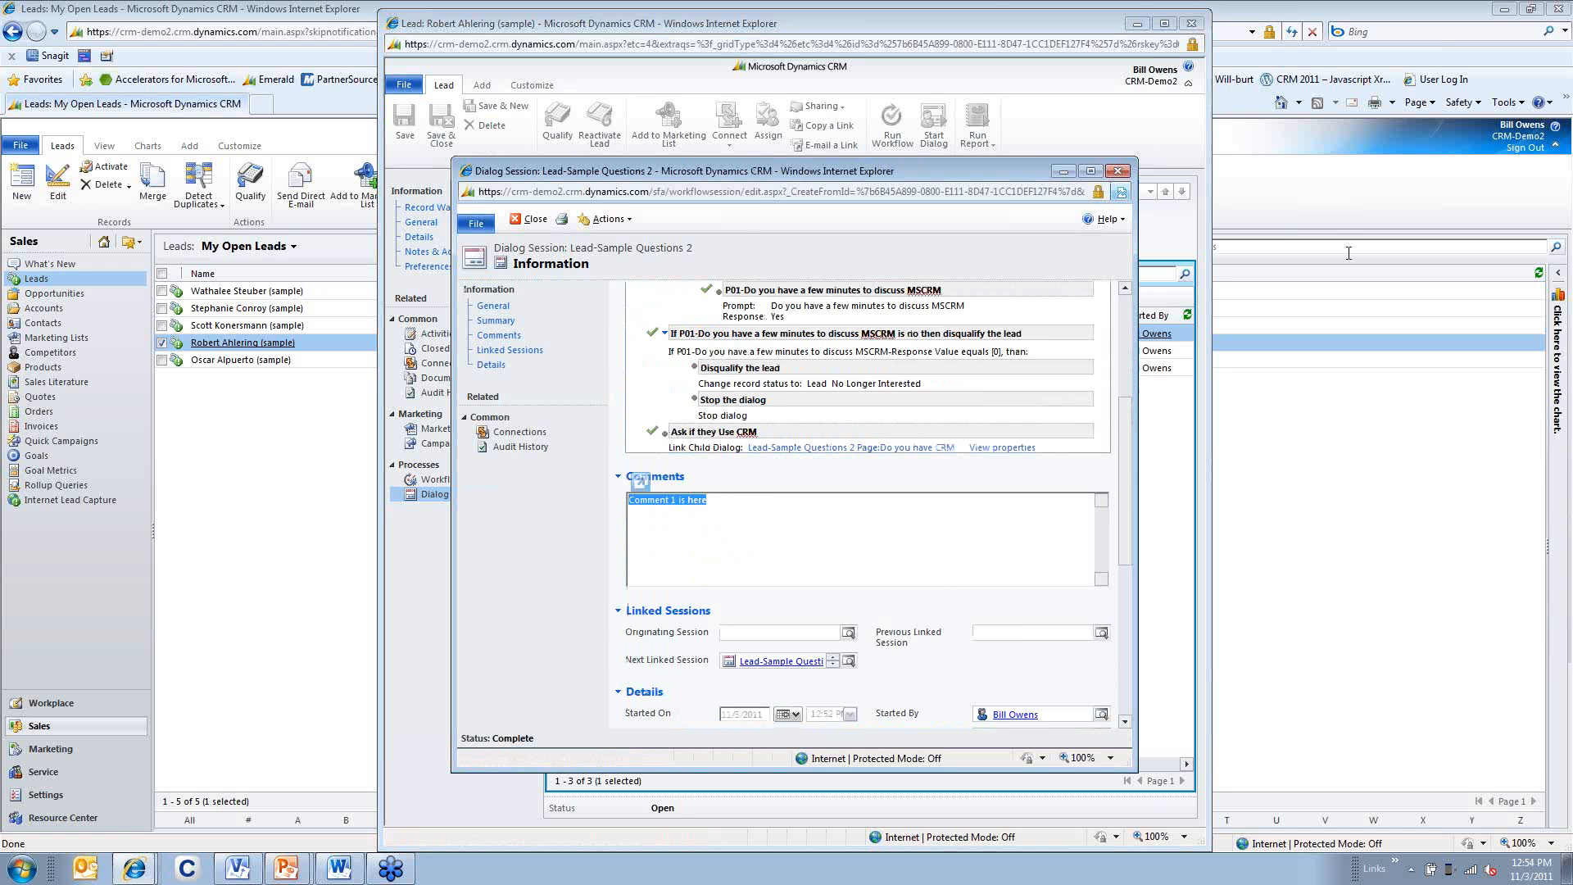
pyautogui.click(1117, 170)
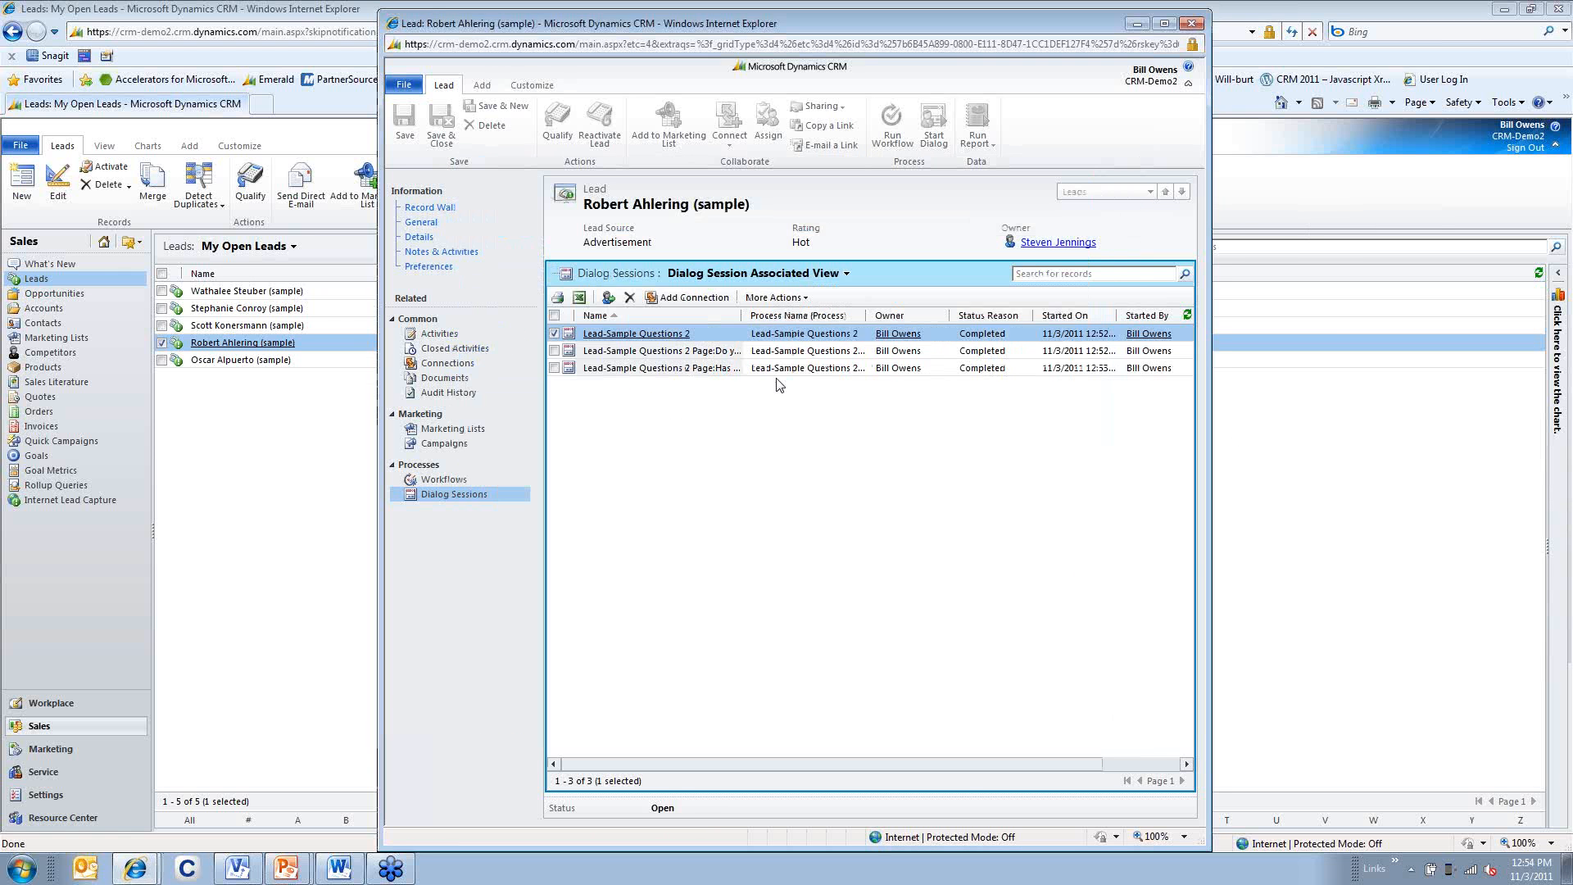
# Open the Lead-Sample Questions 2 Page:Do you have CRM session, review its steps, comments and linked sessions, and close it
pyautogui.doubleClick(743, 352)
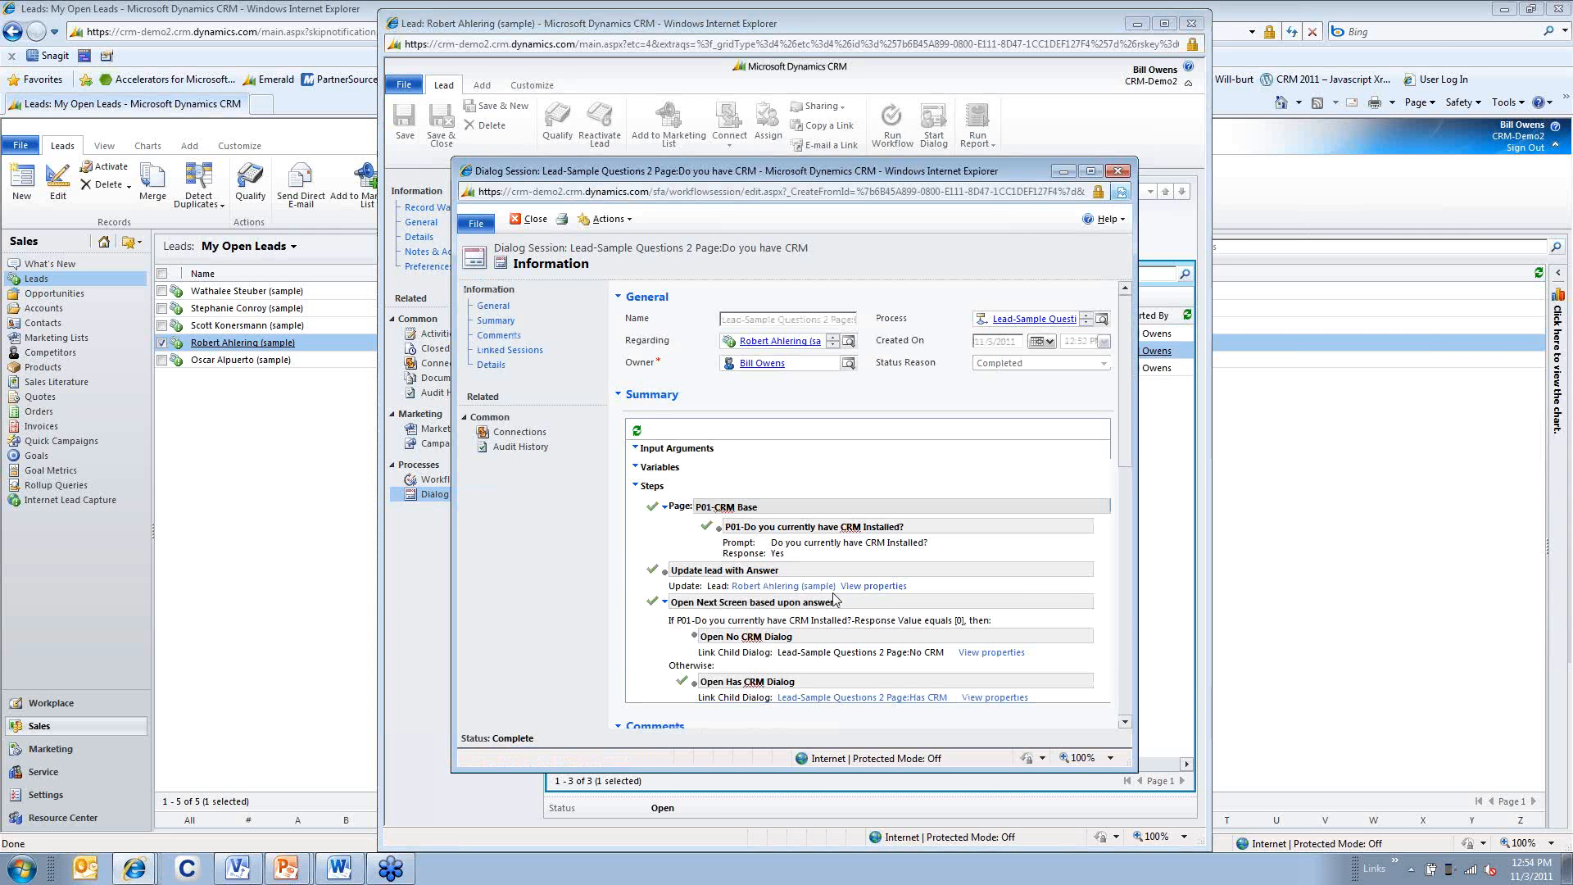
pyautogui.scroll(-5, 816, 582)
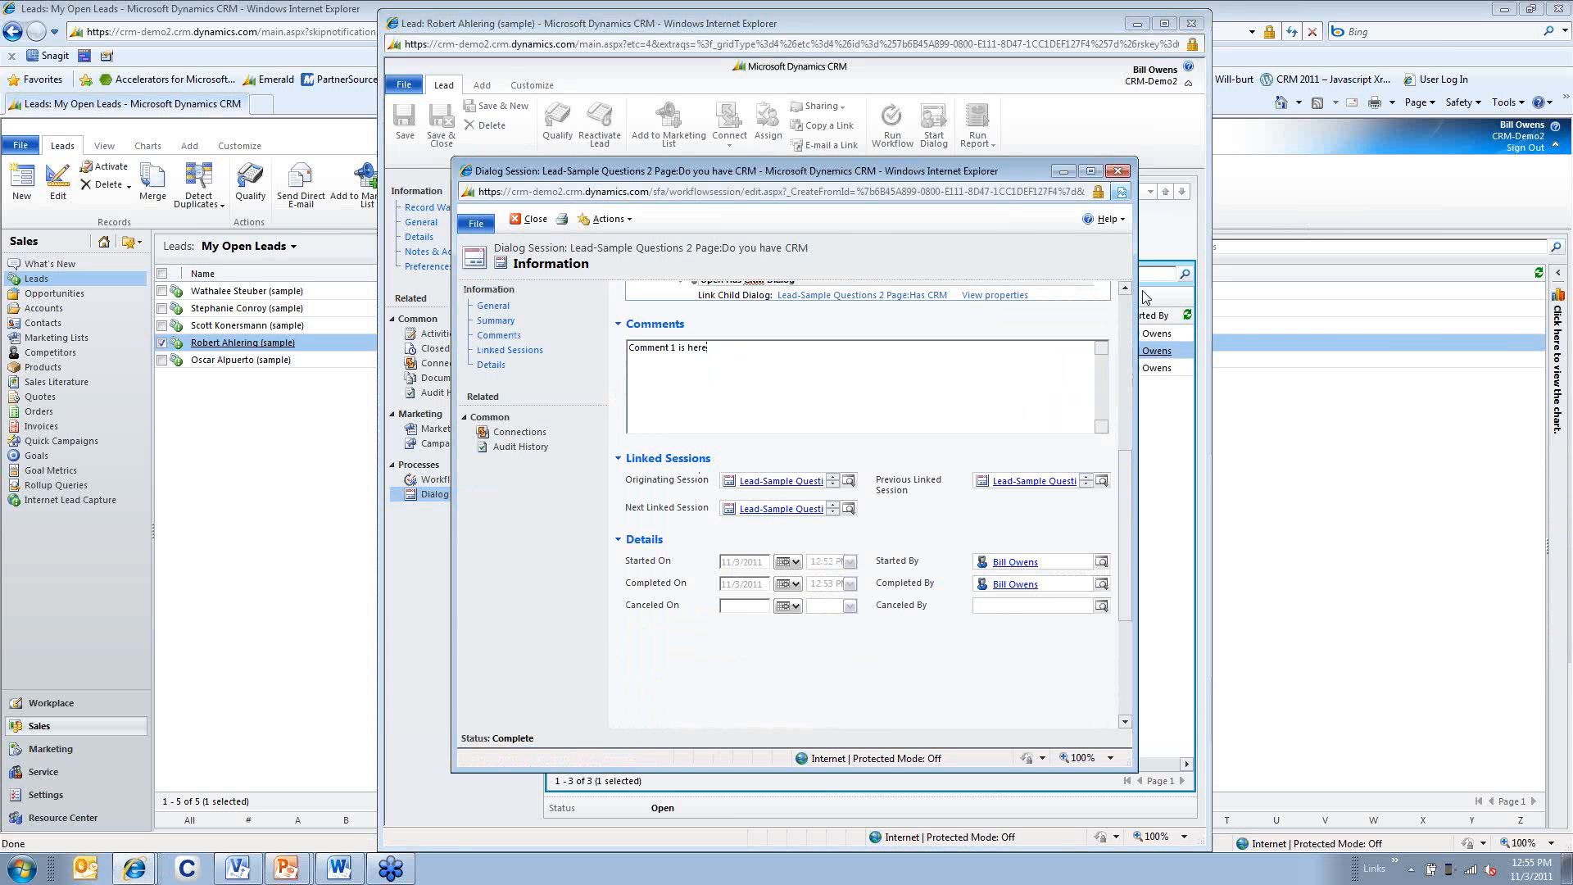
pyautogui.click(1117, 171)
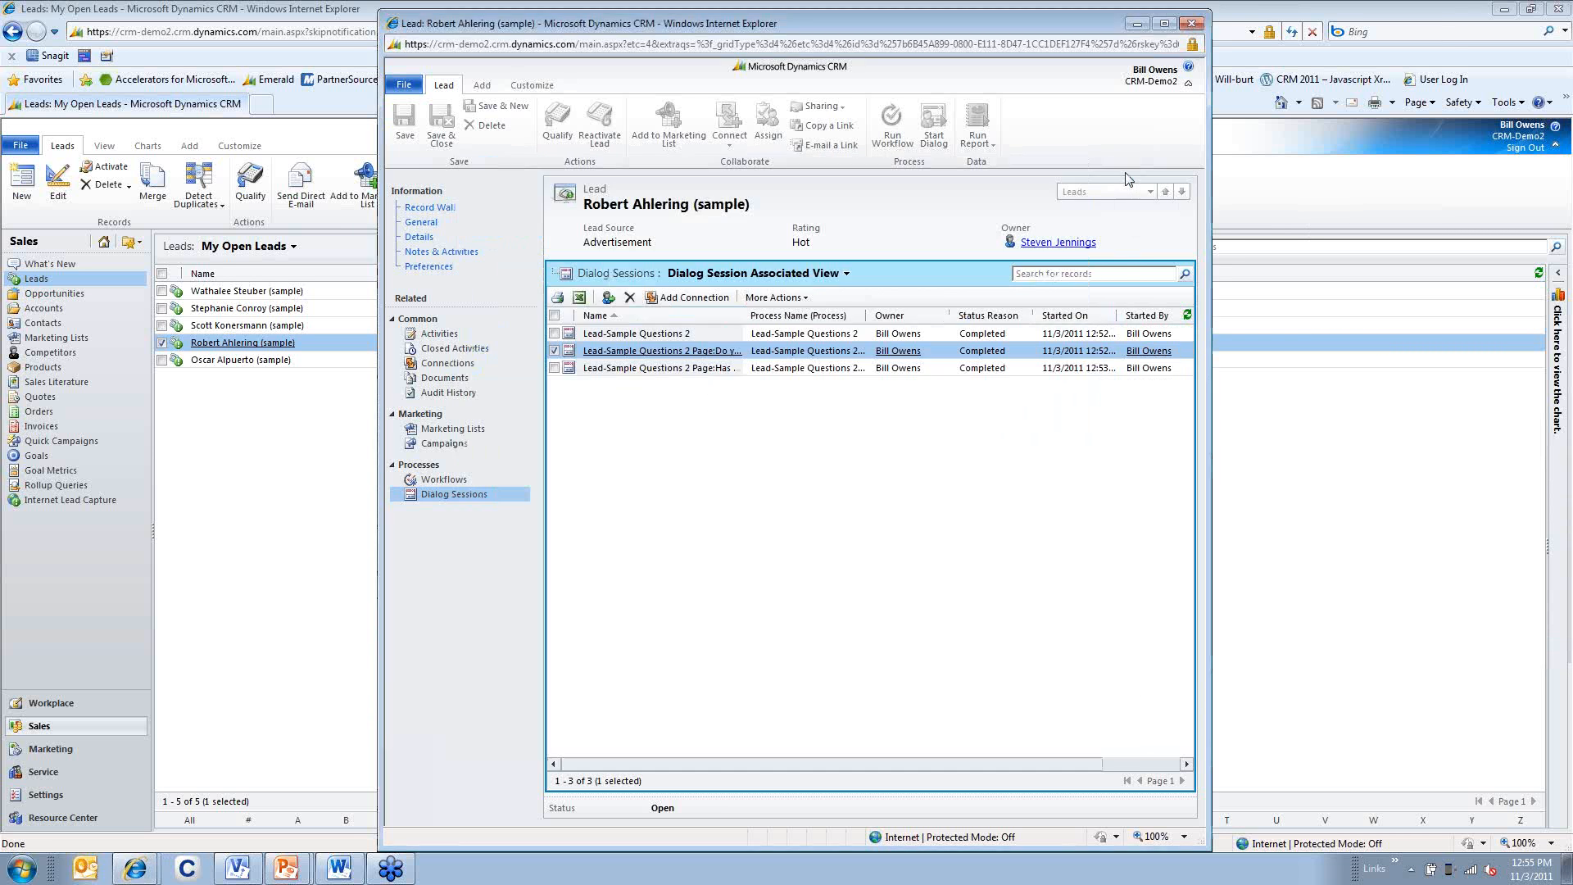
# Open the Lead-Sample Questions 2 Page:Has CRM session, review its responses, added comment line and linked sessions, and close it
pyautogui.doubleClick(733, 369)
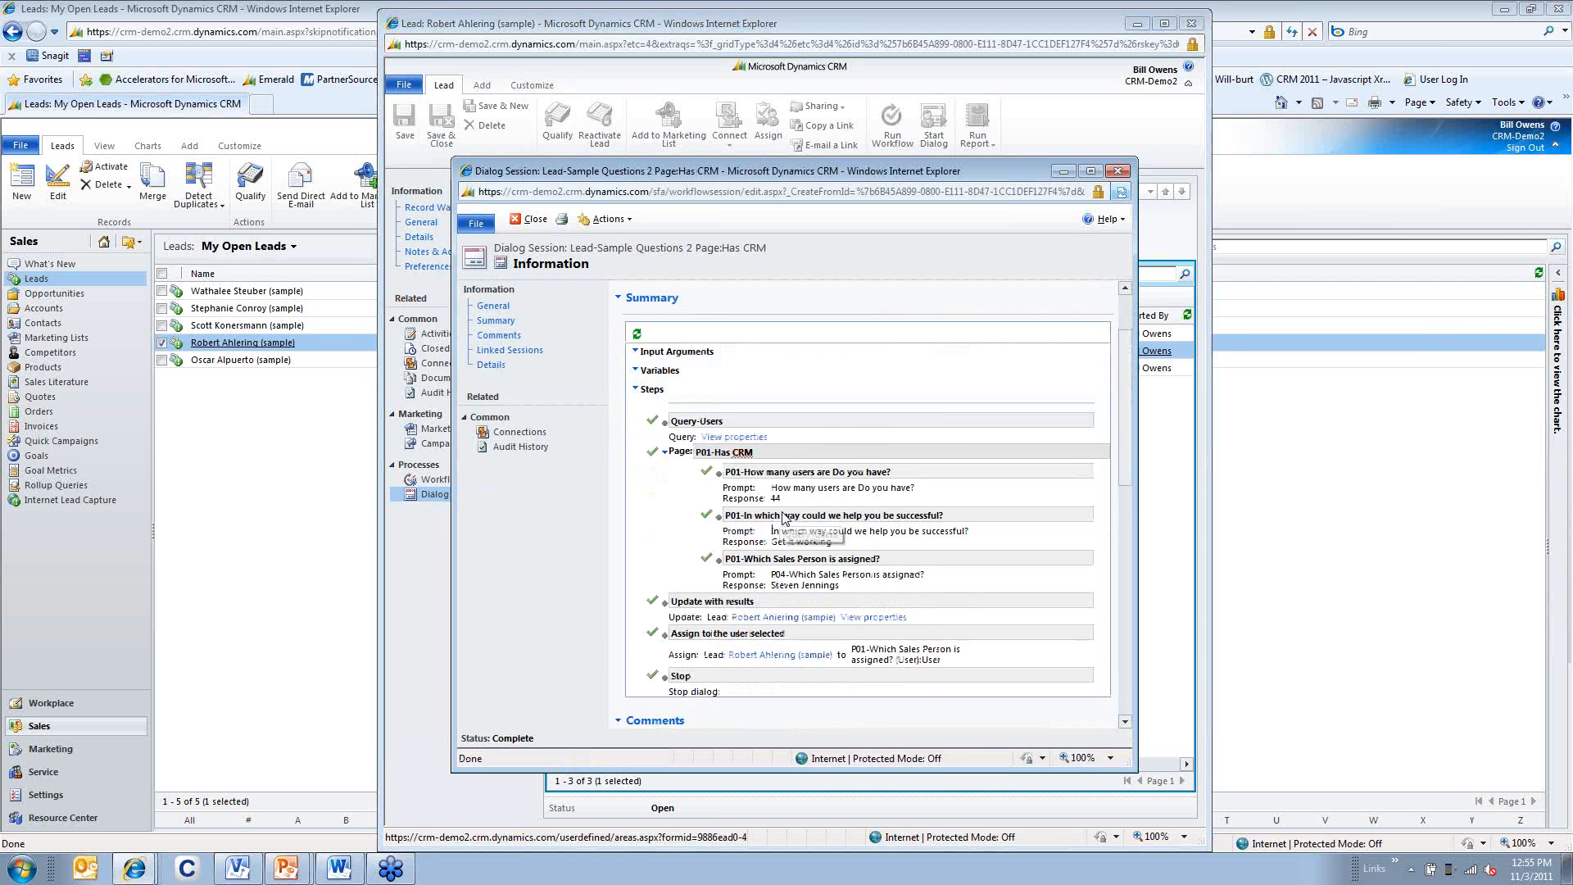
pyautogui.scroll(-4, 784, 517)
pyautogui.moveTo(693, 456); pyautogui.dragTo(627, 466)
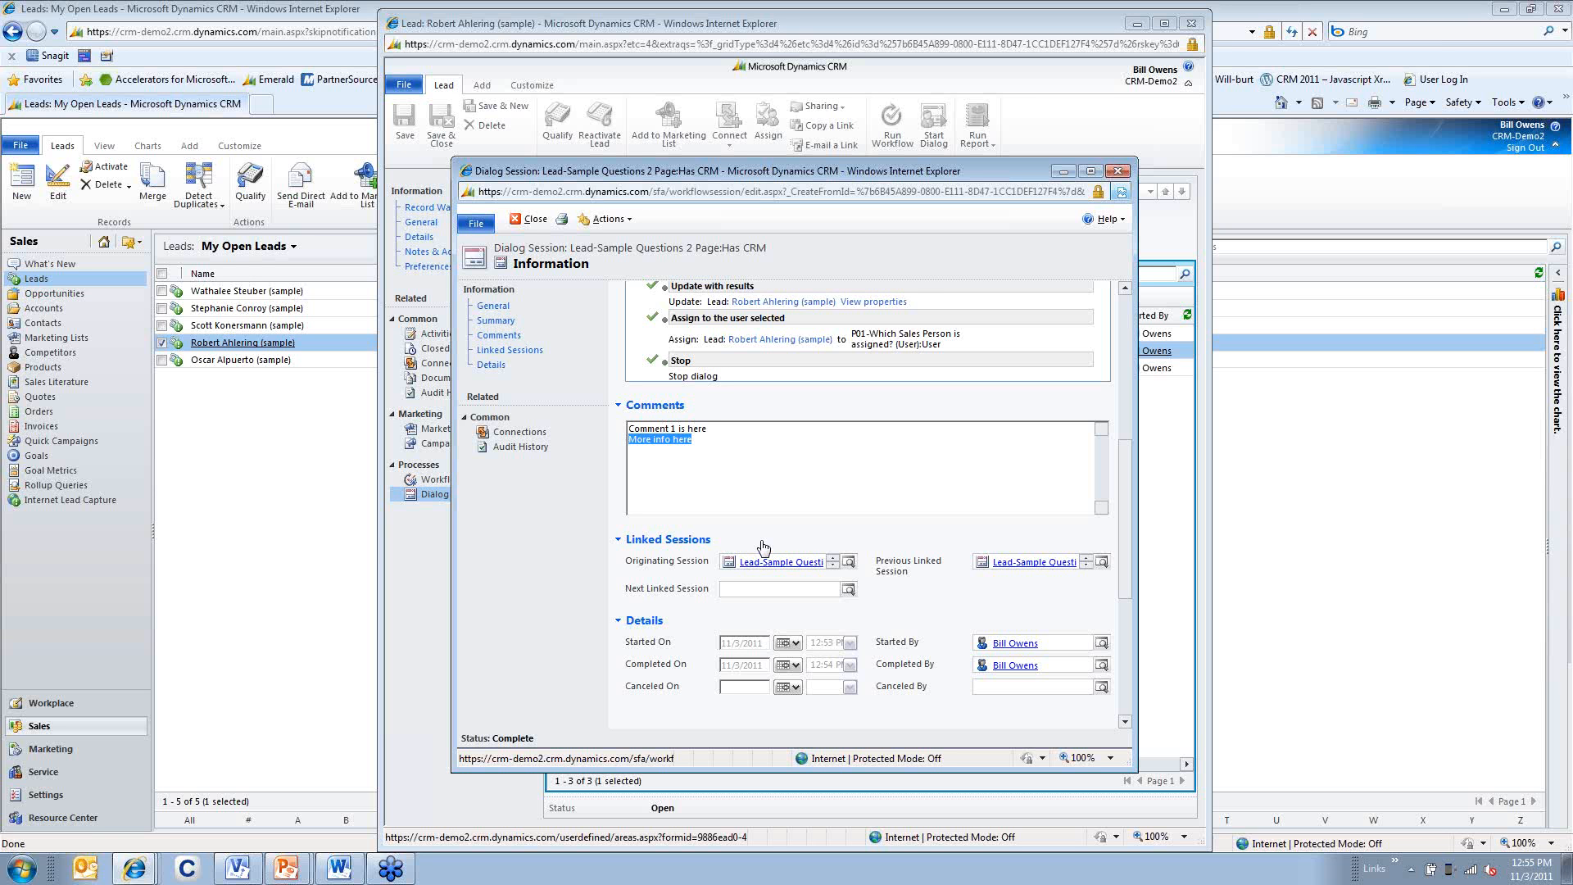
pyautogui.click(1118, 171)
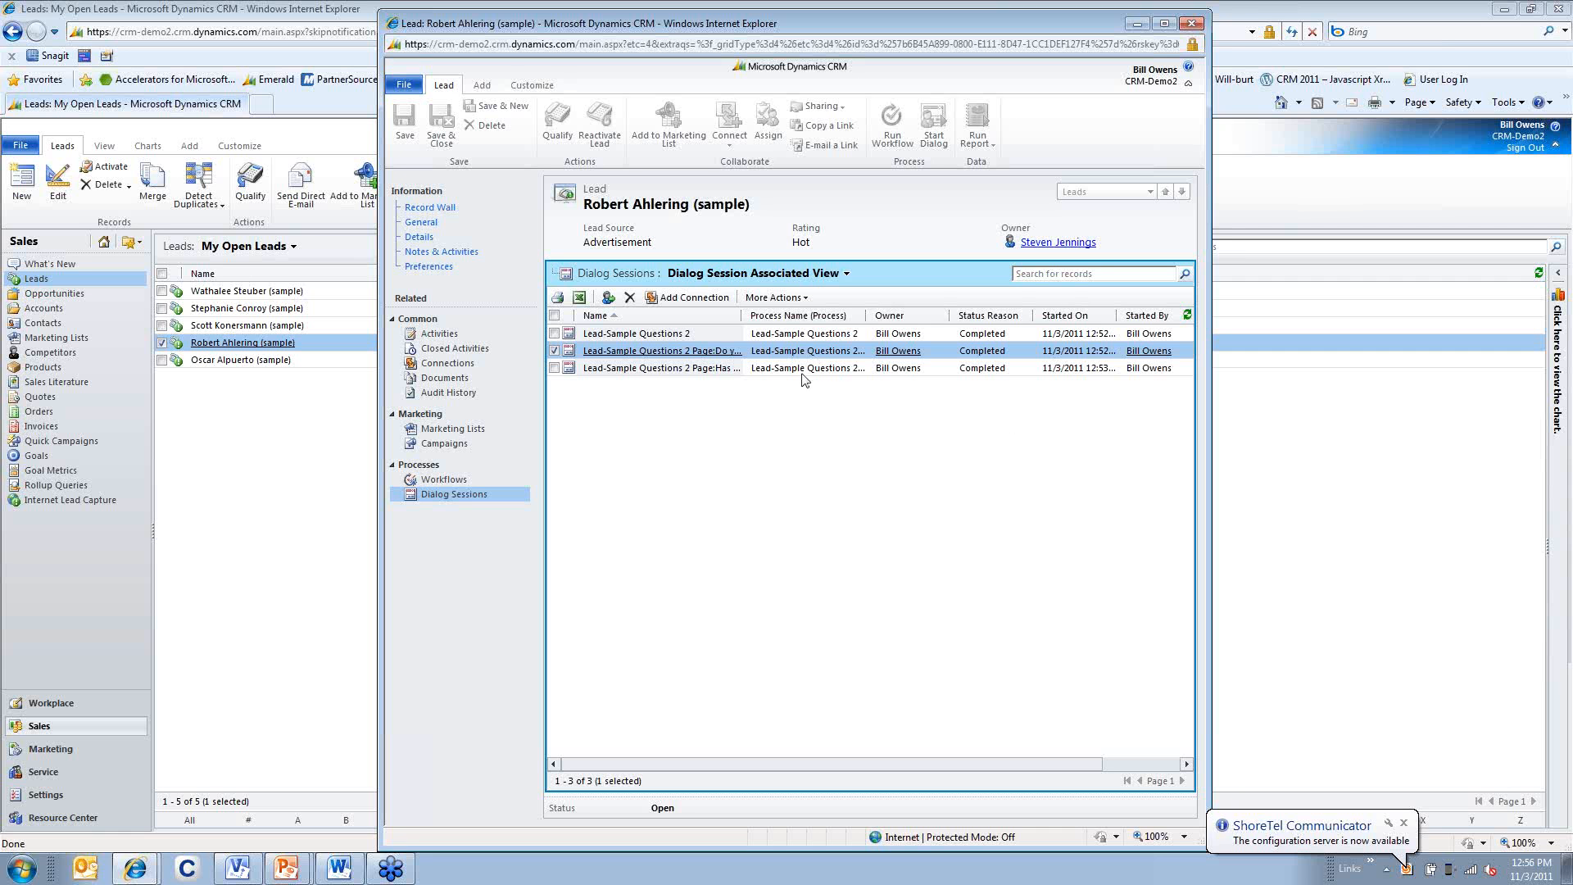
# Reopen the main Lead-Sample Questions 2 session to view its step summary, and switch to the running PowerPoint slide show
pyautogui.click(731, 334)
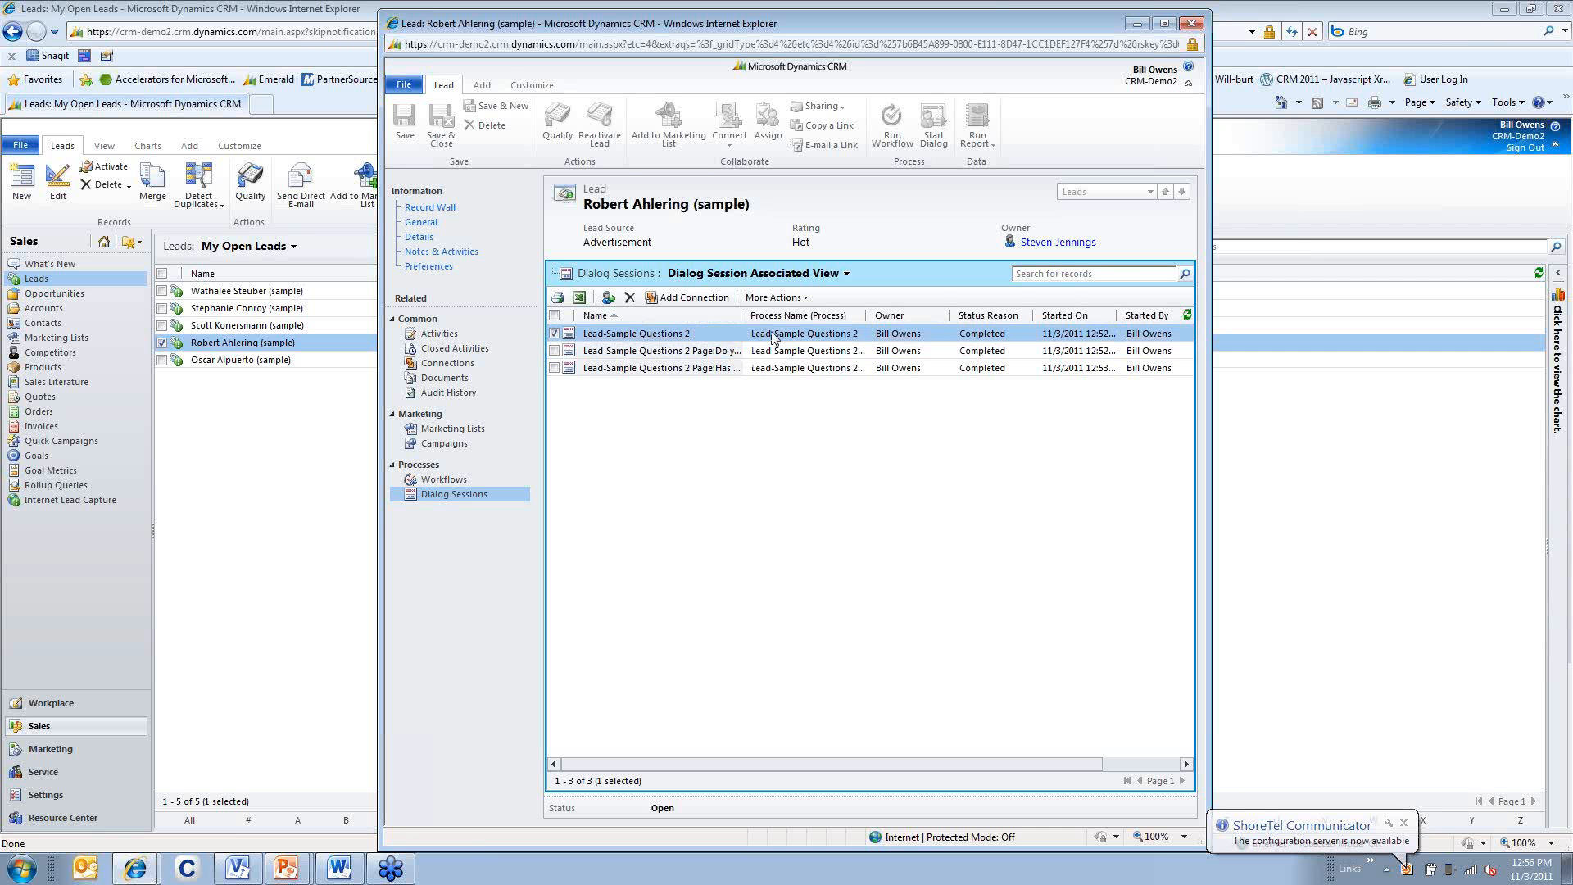
pyautogui.doubleClick(726, 337)
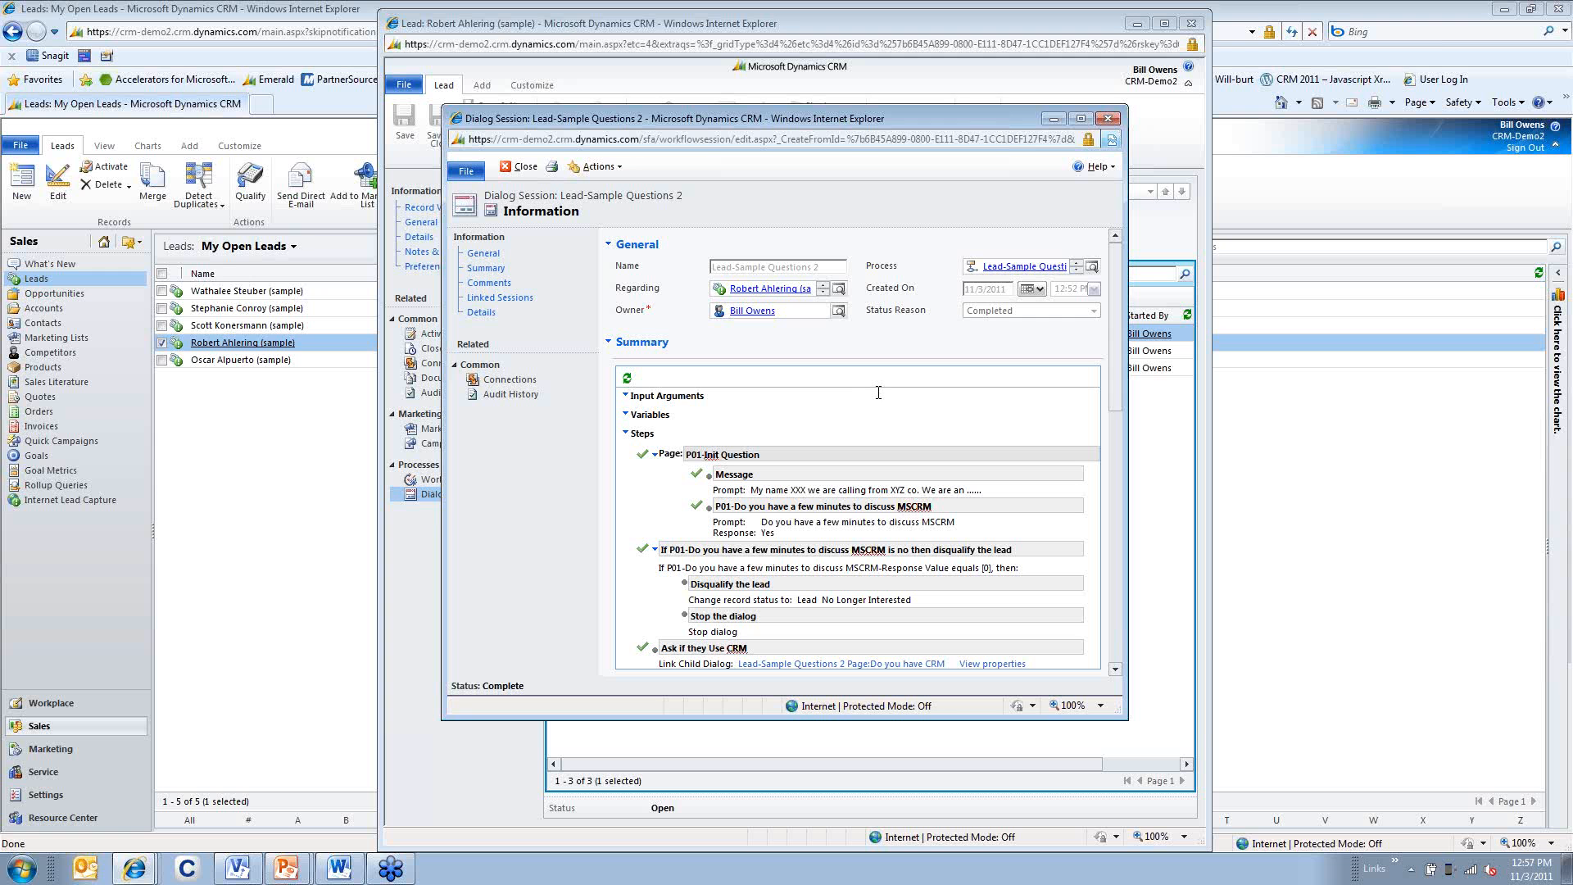
pyautogui.moveTo(287, 867)
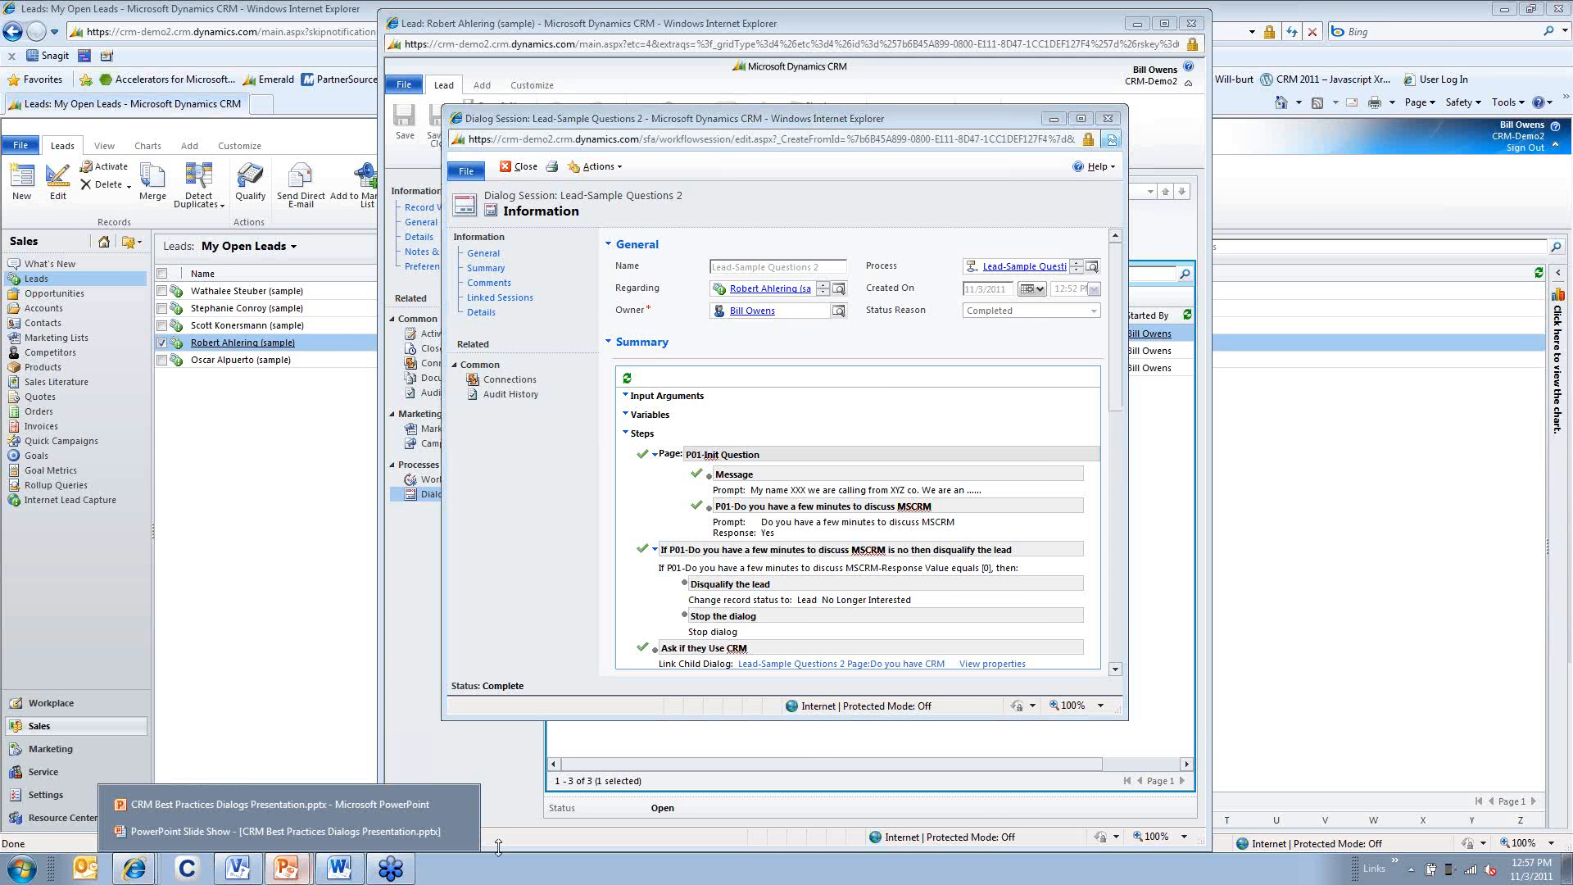
pyautogui.click(311, 829)
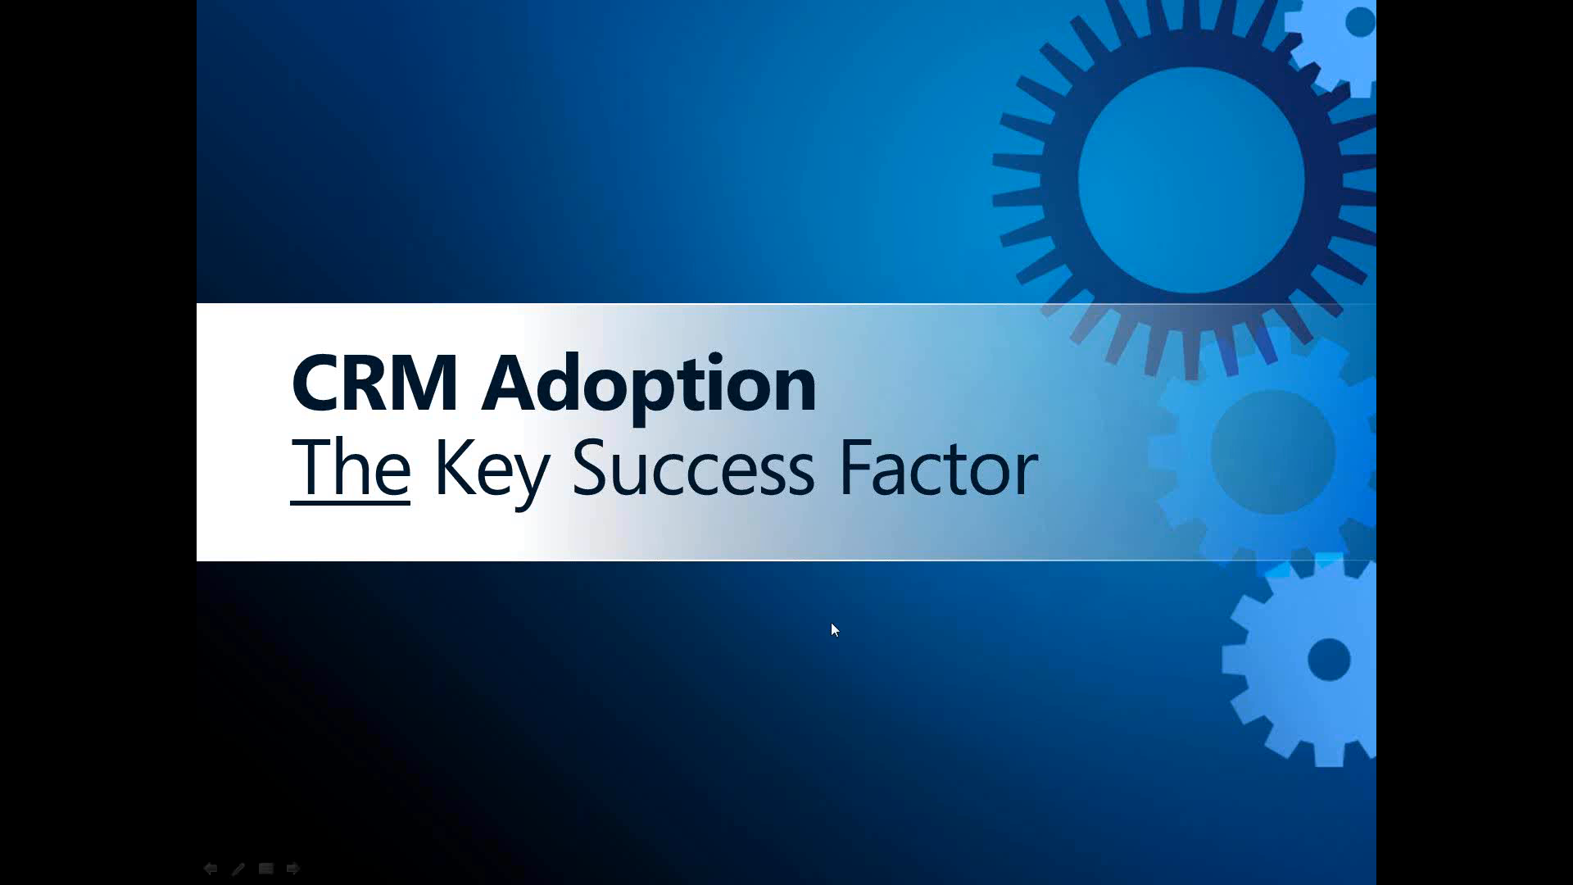